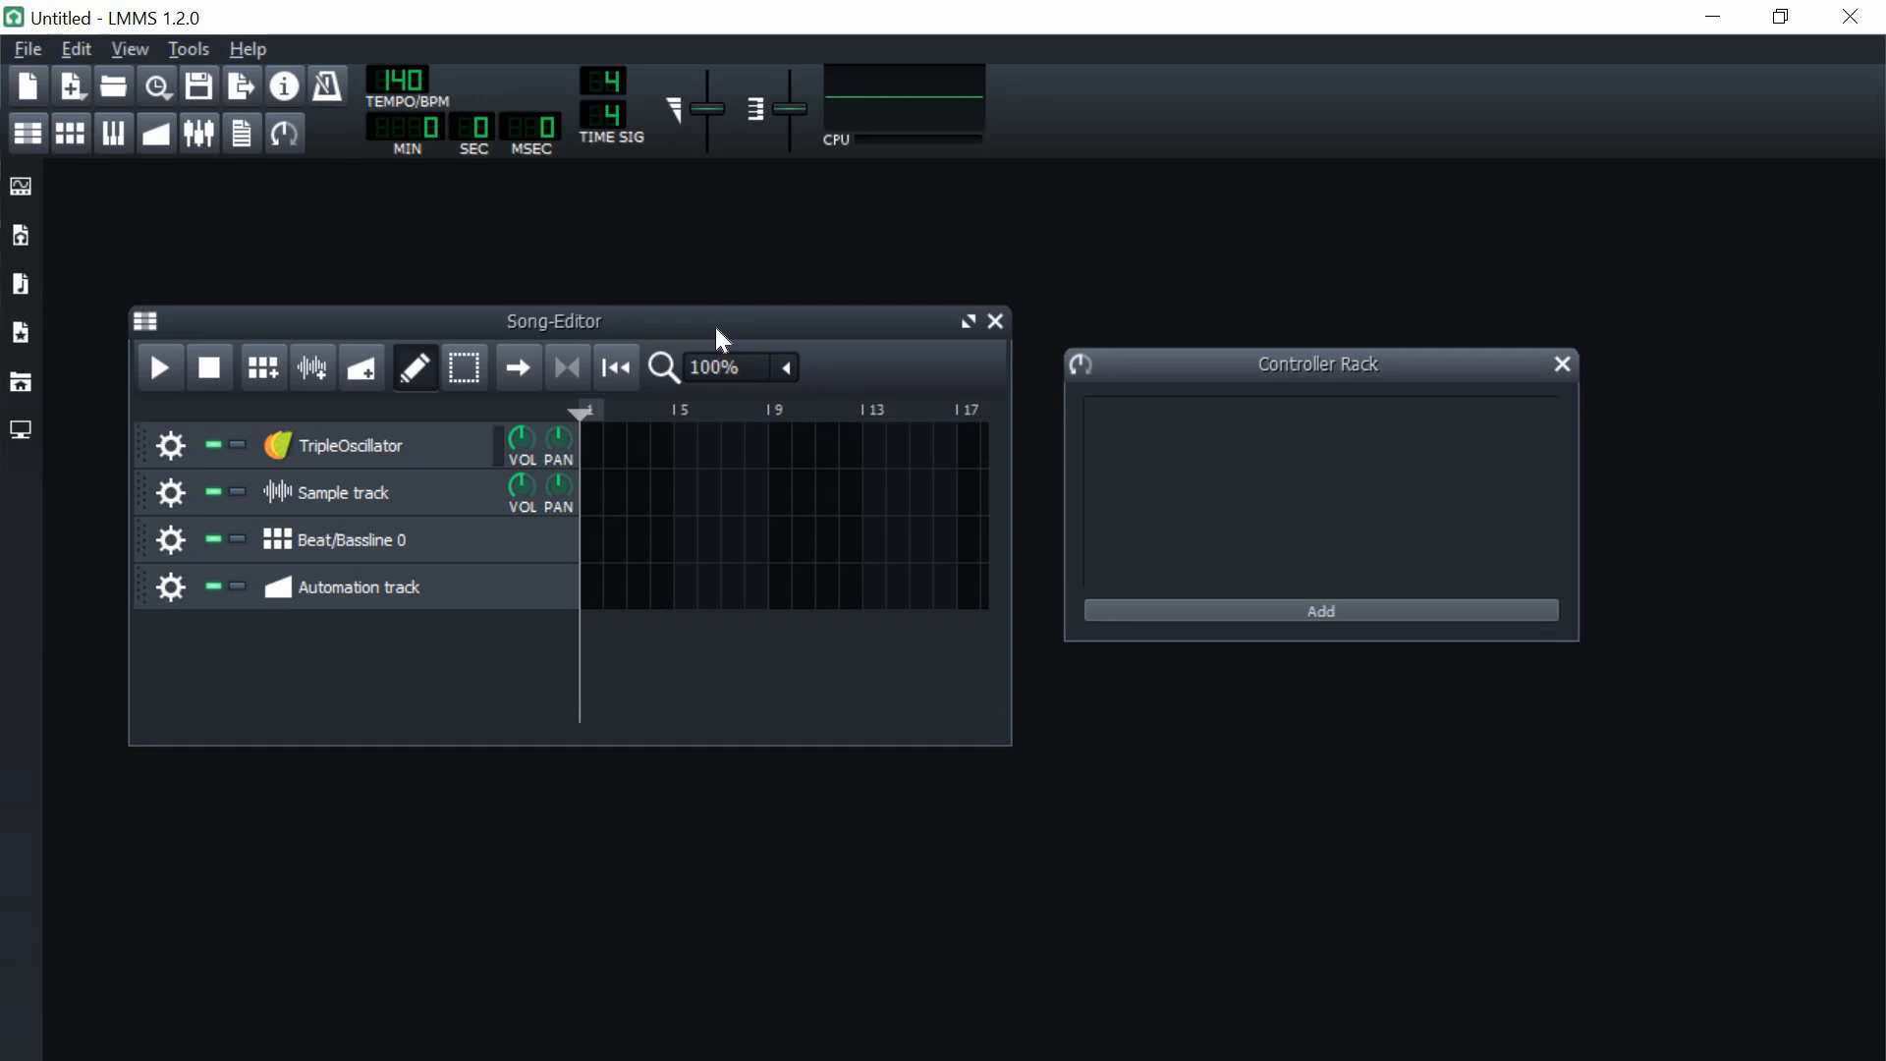
- Widen the file browser and open the !buncha drums boaa kit in My Home under Music, drum kits and stuff
left_click_drag(716, 329, 646, 329)
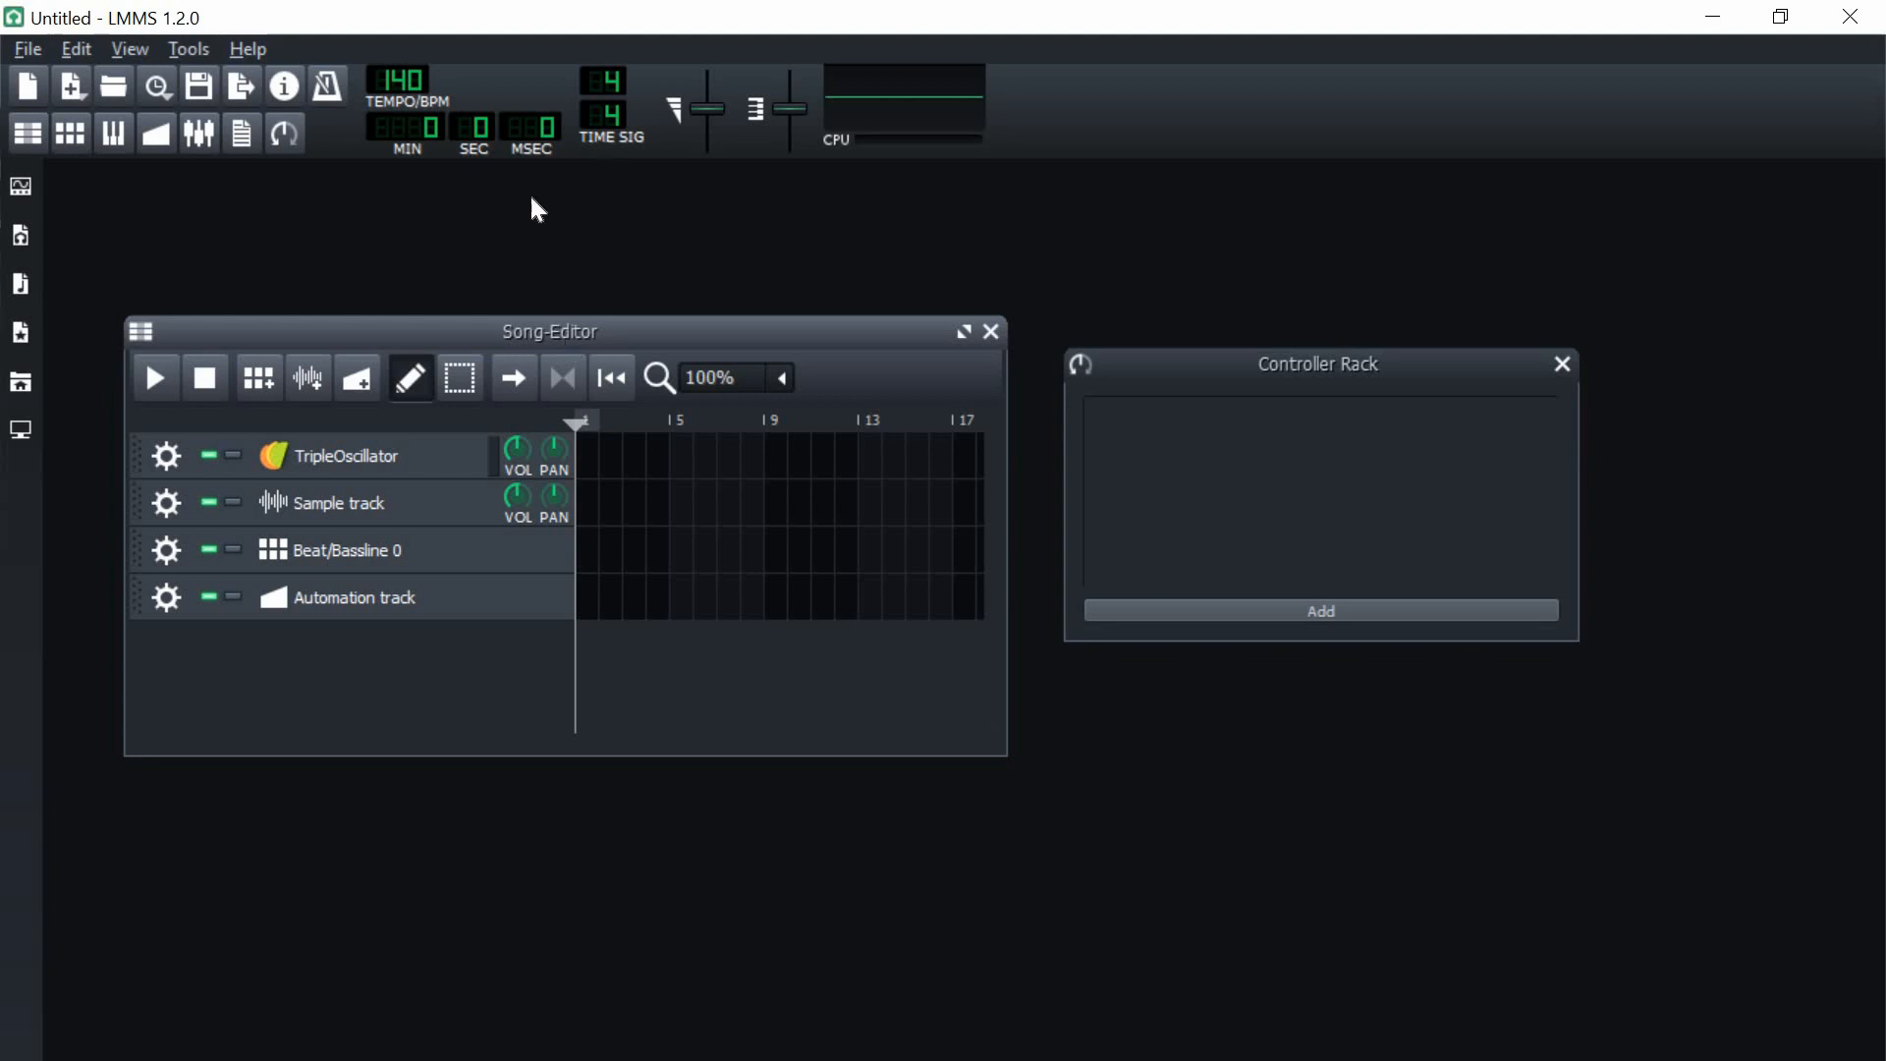
left_click(37, 385)
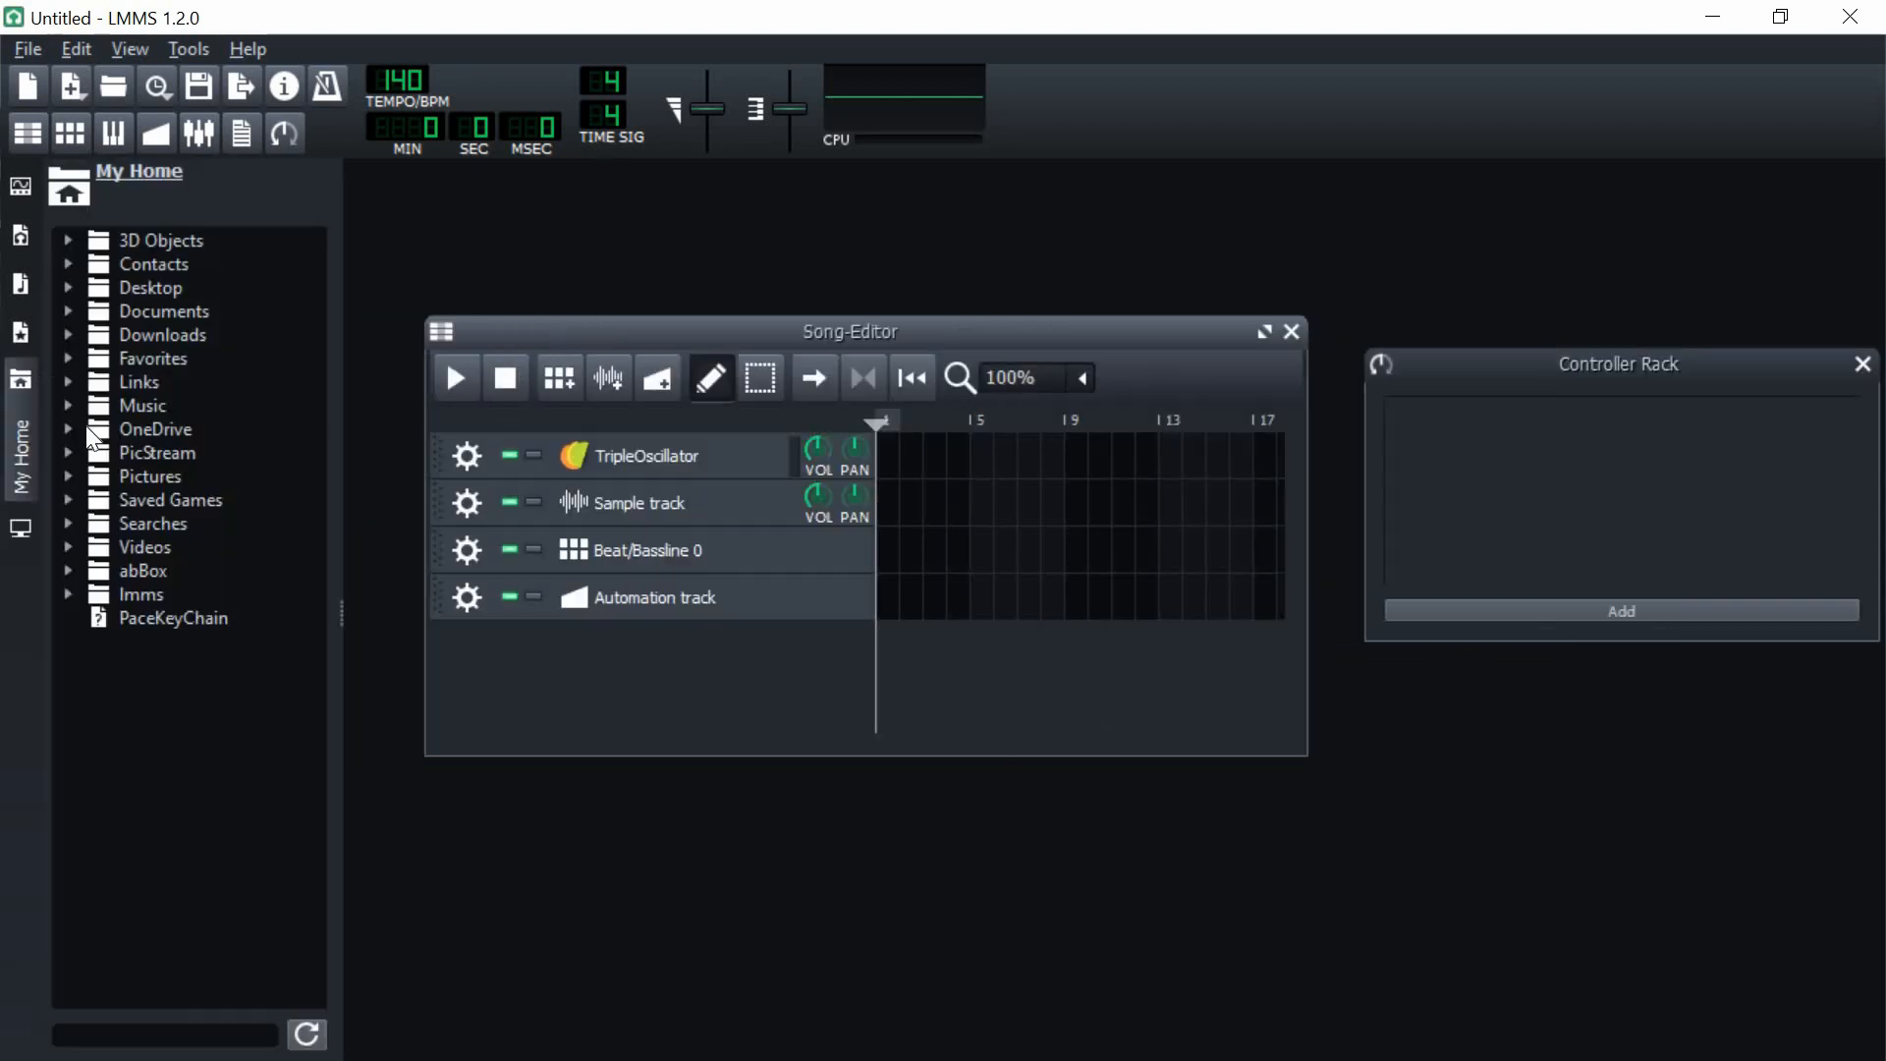
double_click(147, 405)
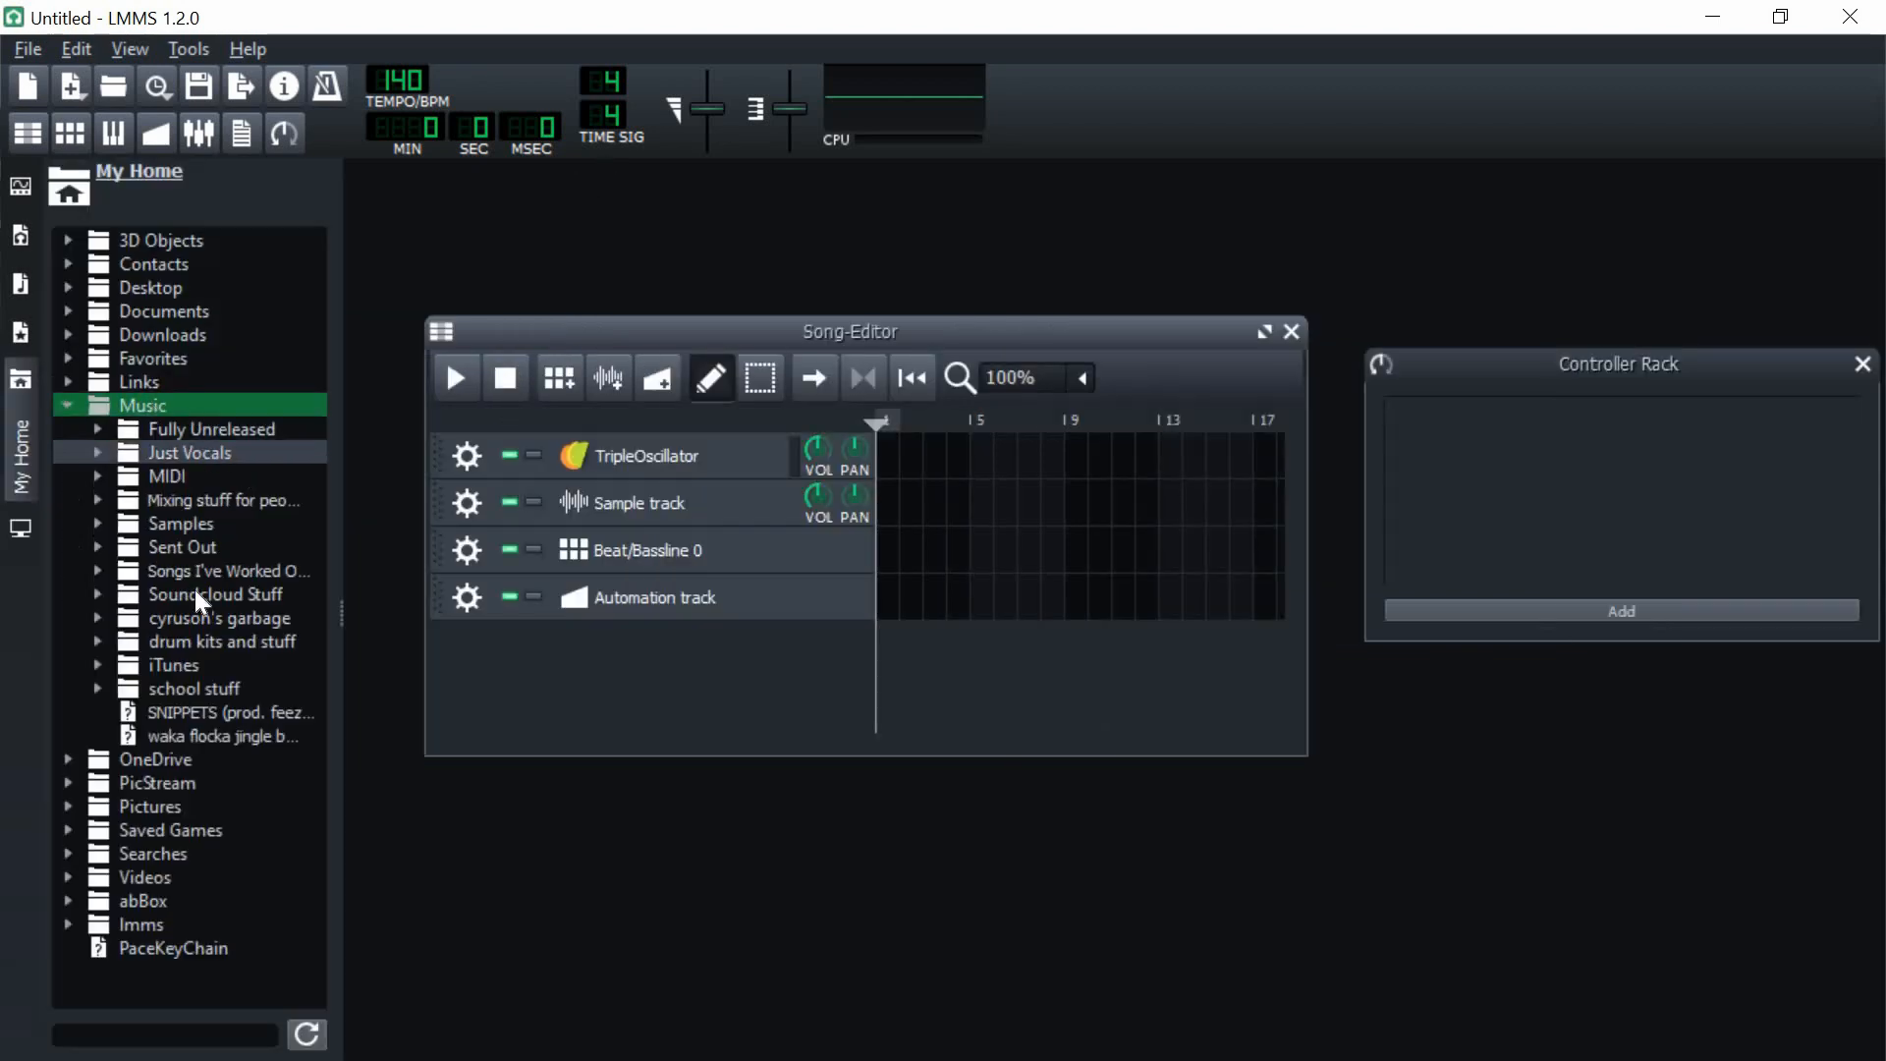
double_click(224, 638)
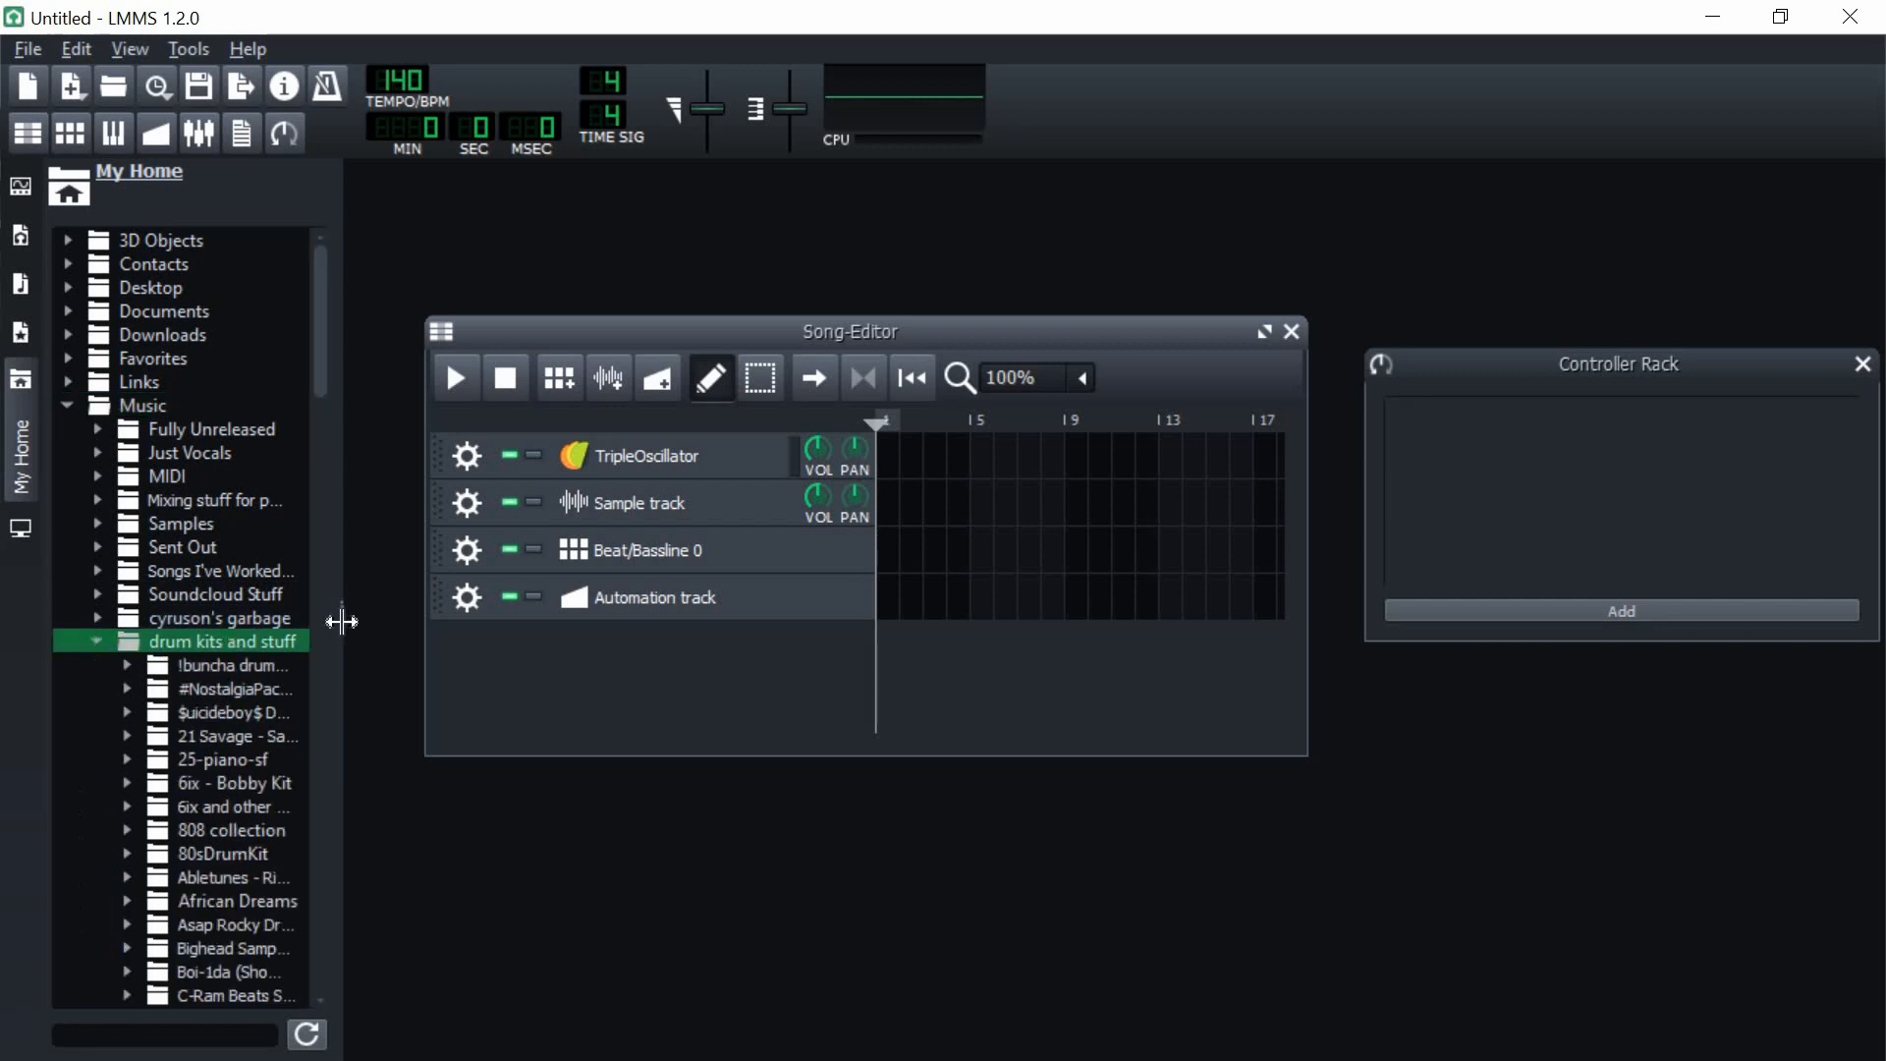
left_click_drag(339, 617, 493, 617)
scroll(314, 619, "down", 5)
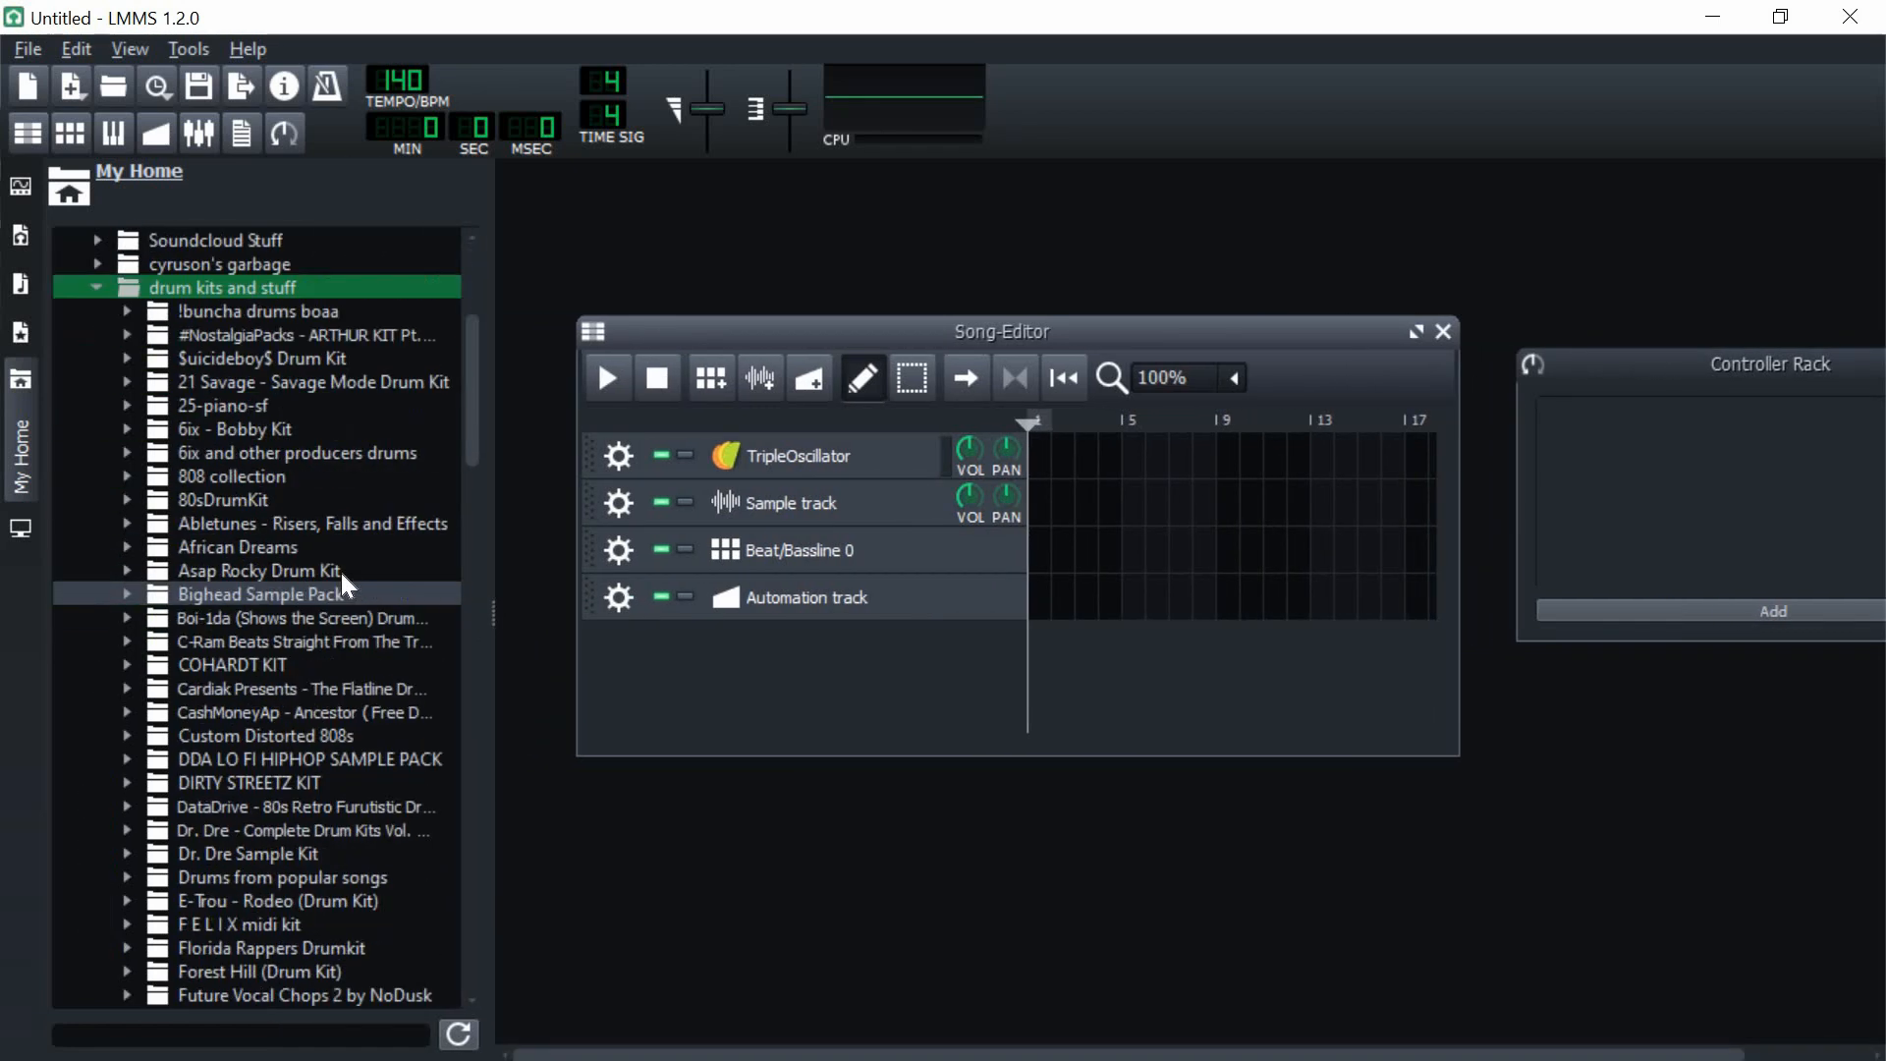
scroll(260, 422, "up", 1)
double_click(232, 383)
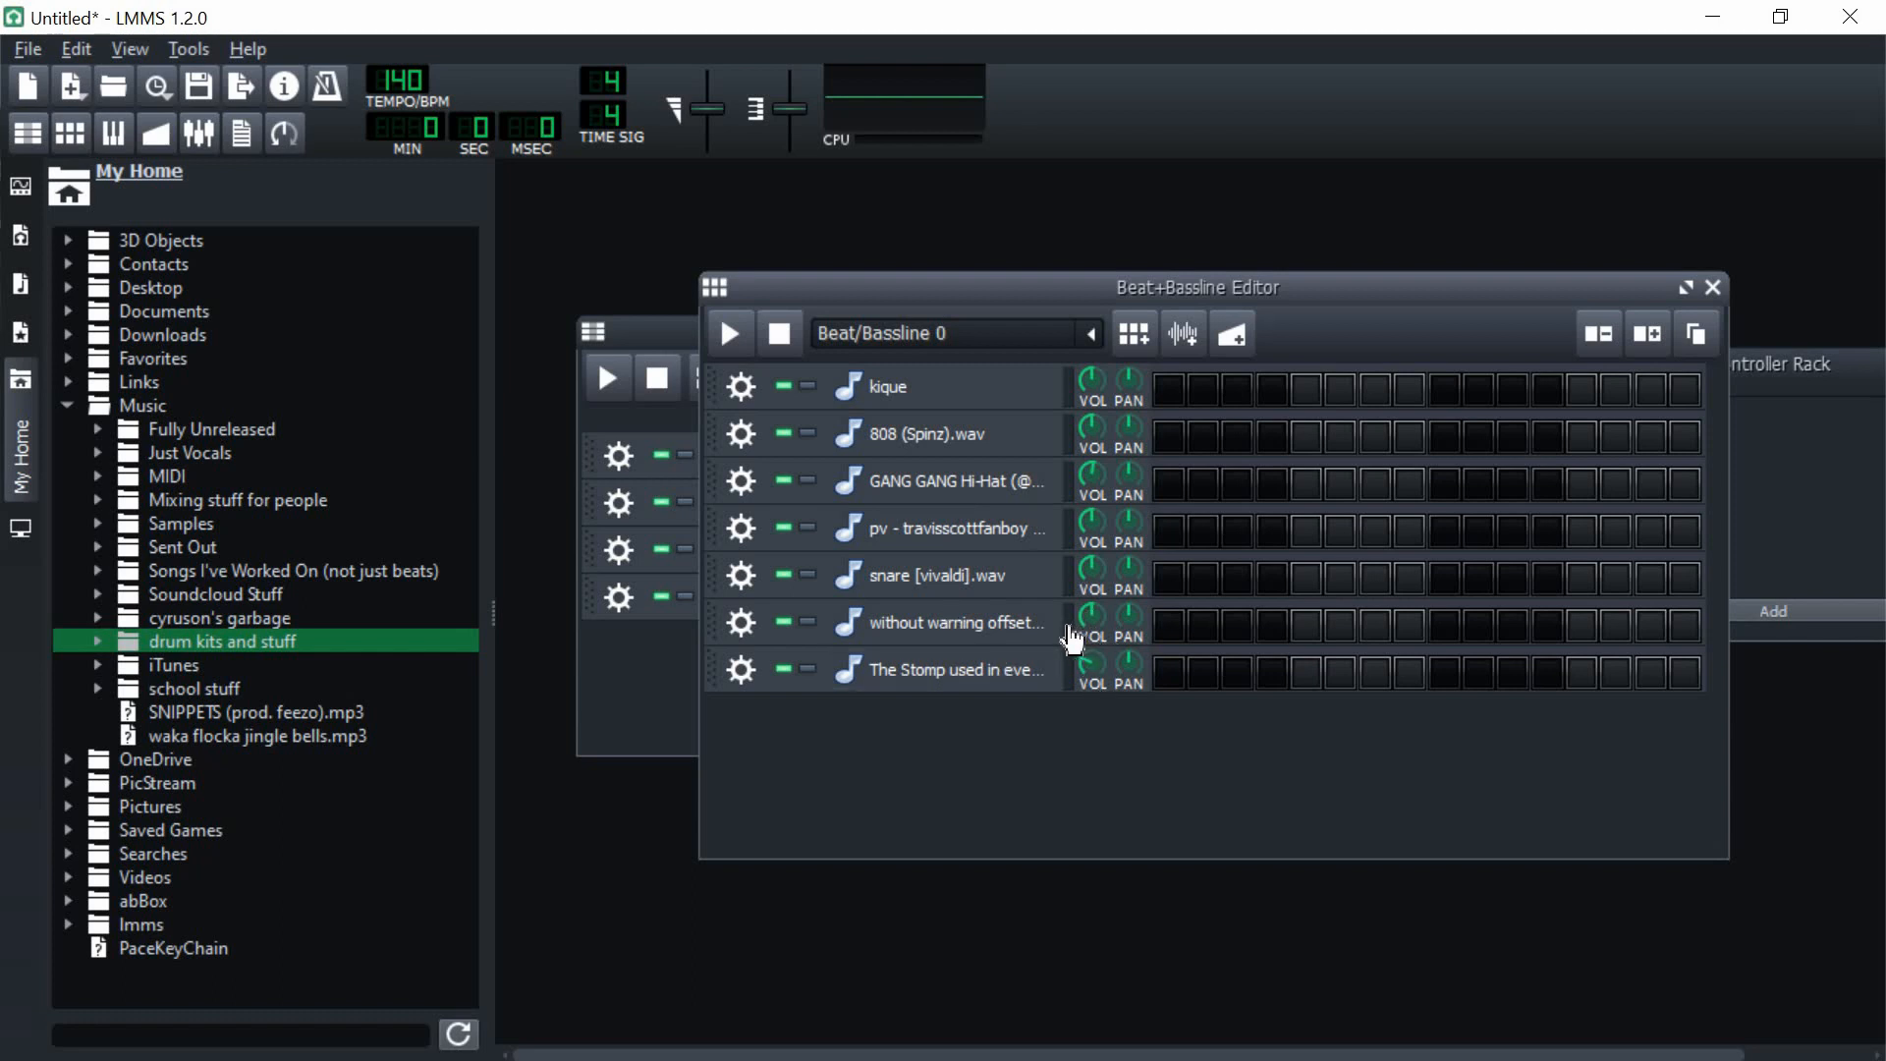
- Lower the volume of the "without warning offset" track in the Beat+Bassline Editor
left_click_drag(1090, 618, 1093, 624)
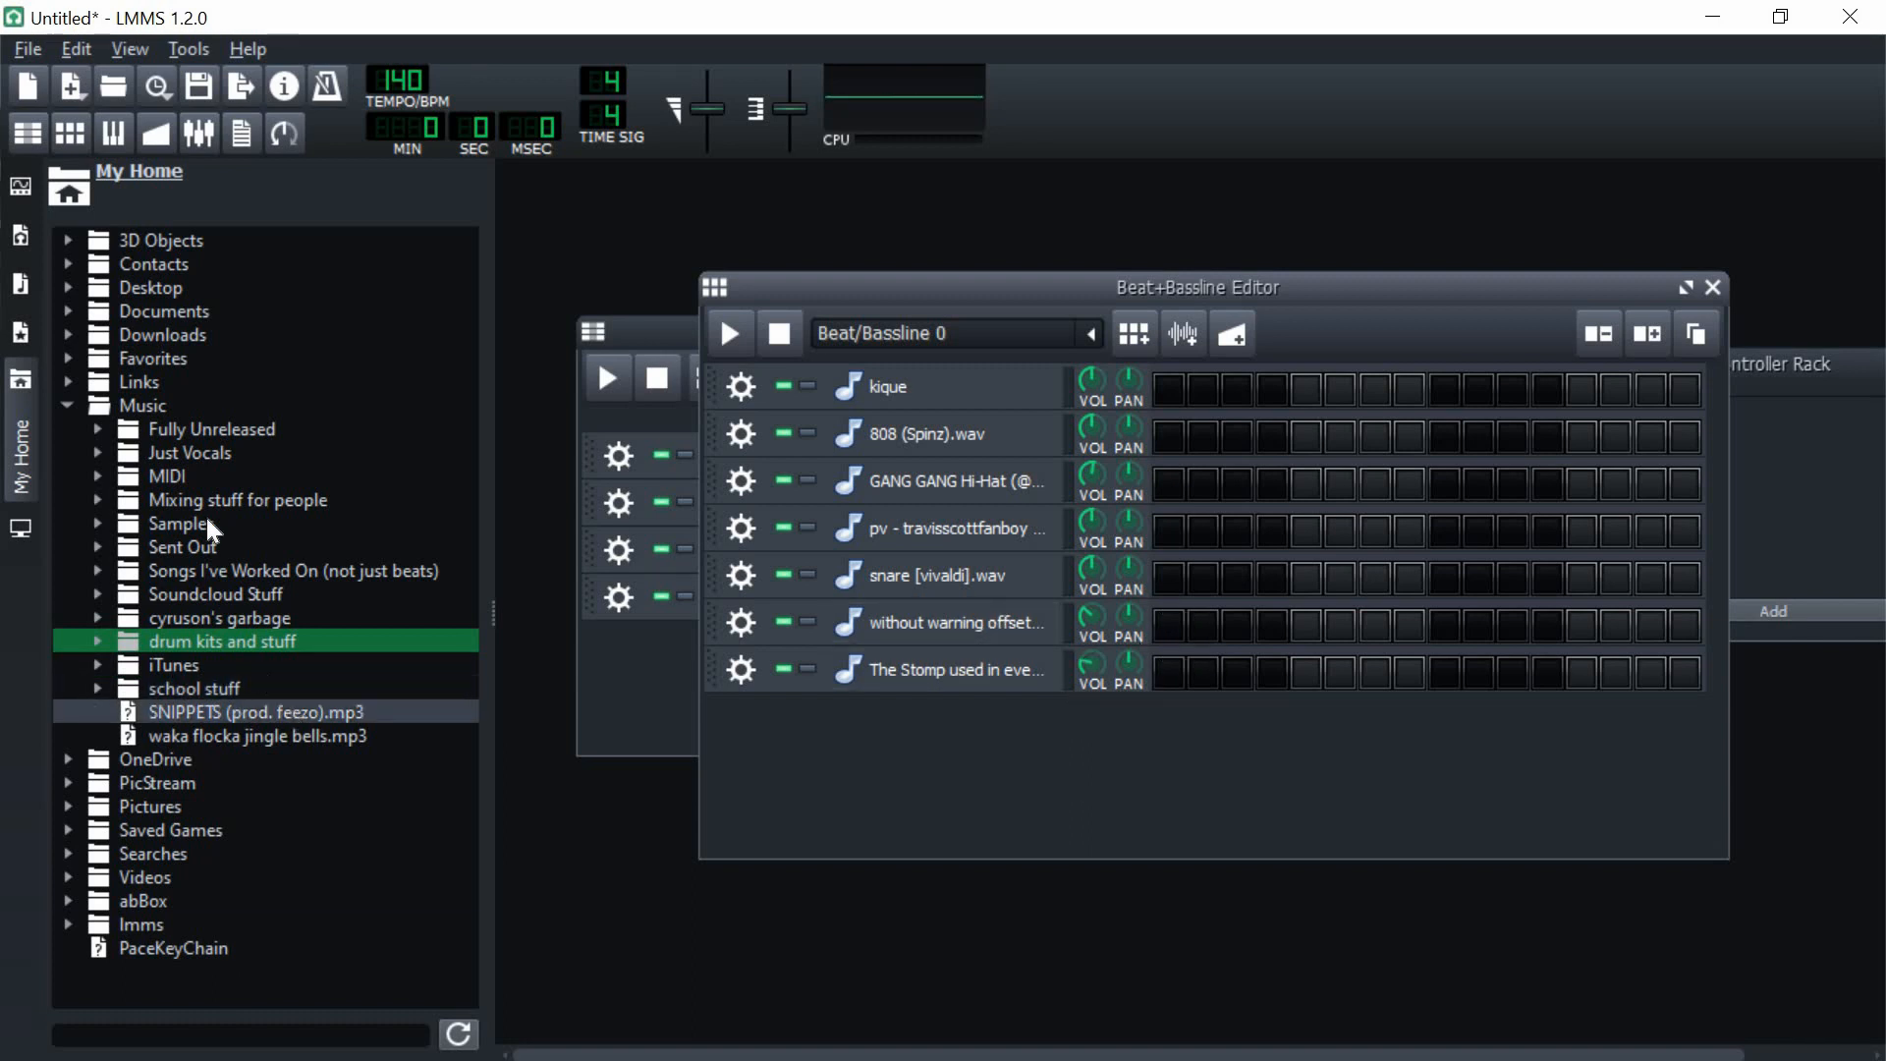
- Switch the file browser from My Home to My Computer and open the Music folder on drive E:/
double_click(138, 406)
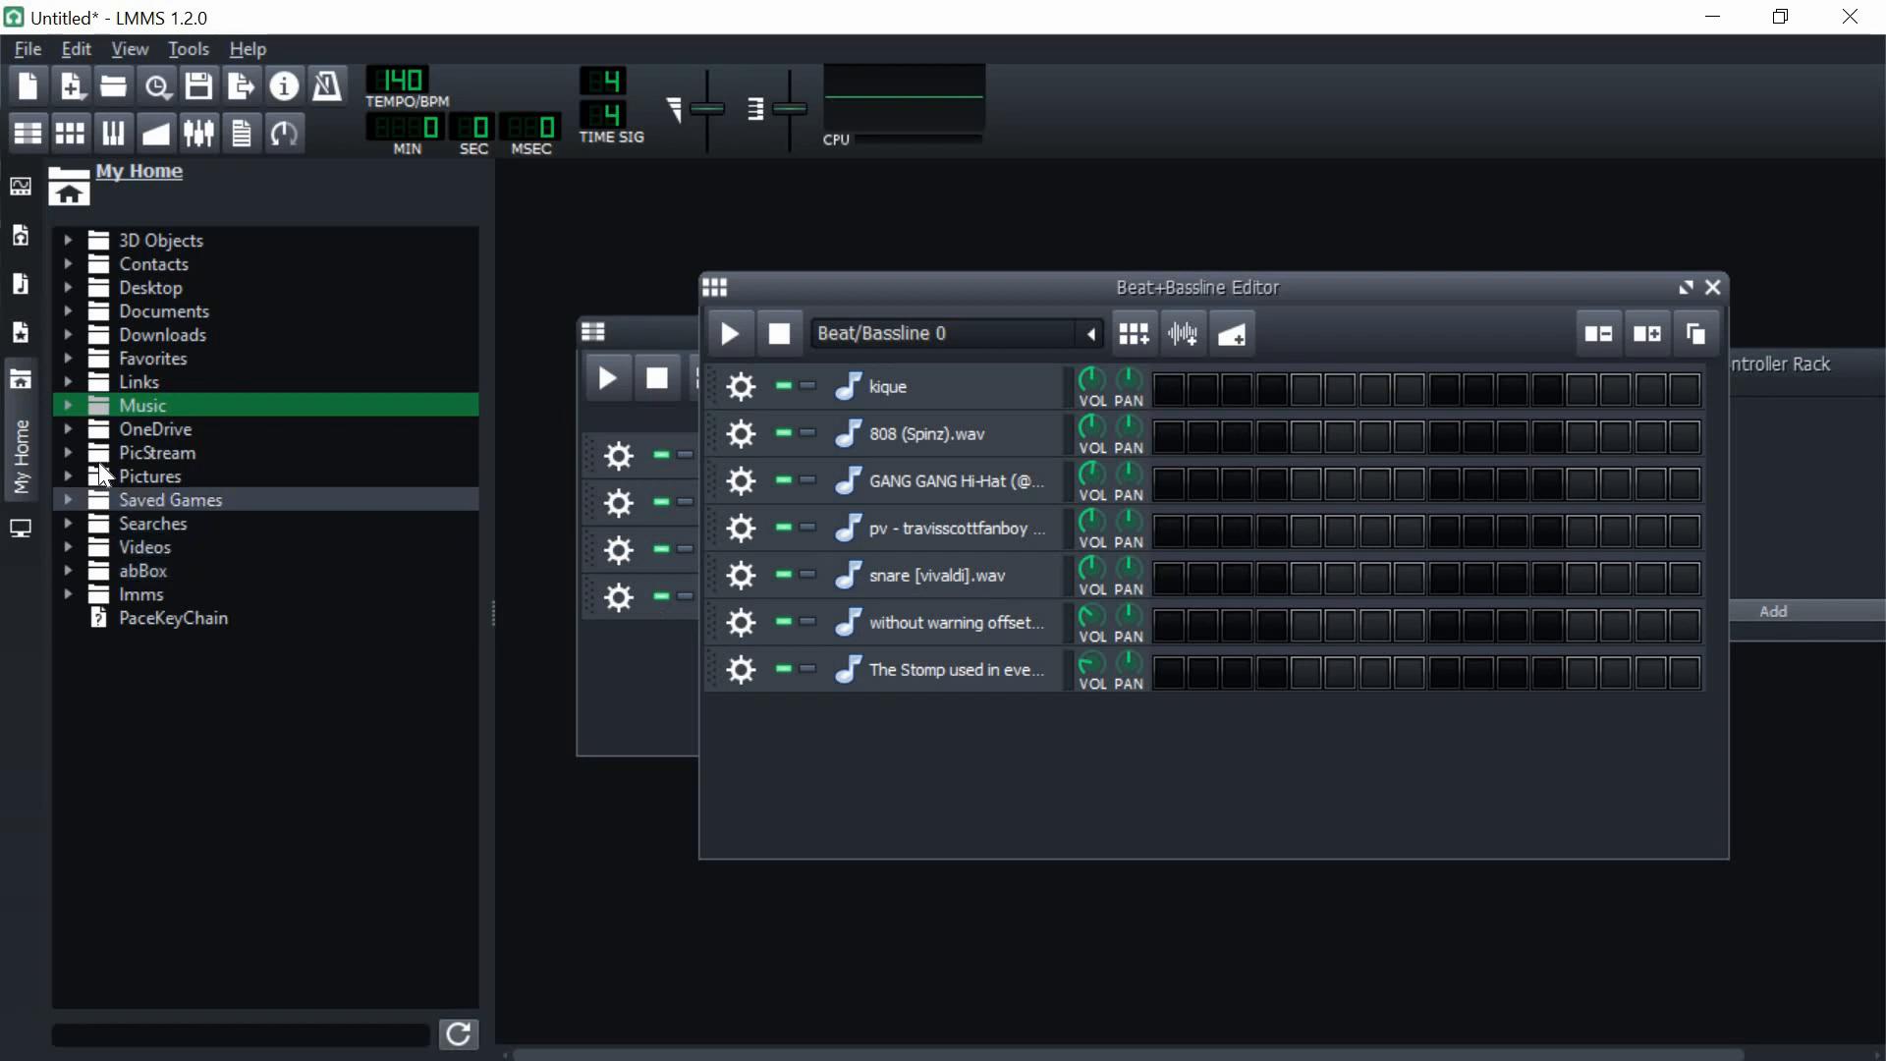
left_click(27, 545)
left_click(27, 545)
left_click(23, 447)
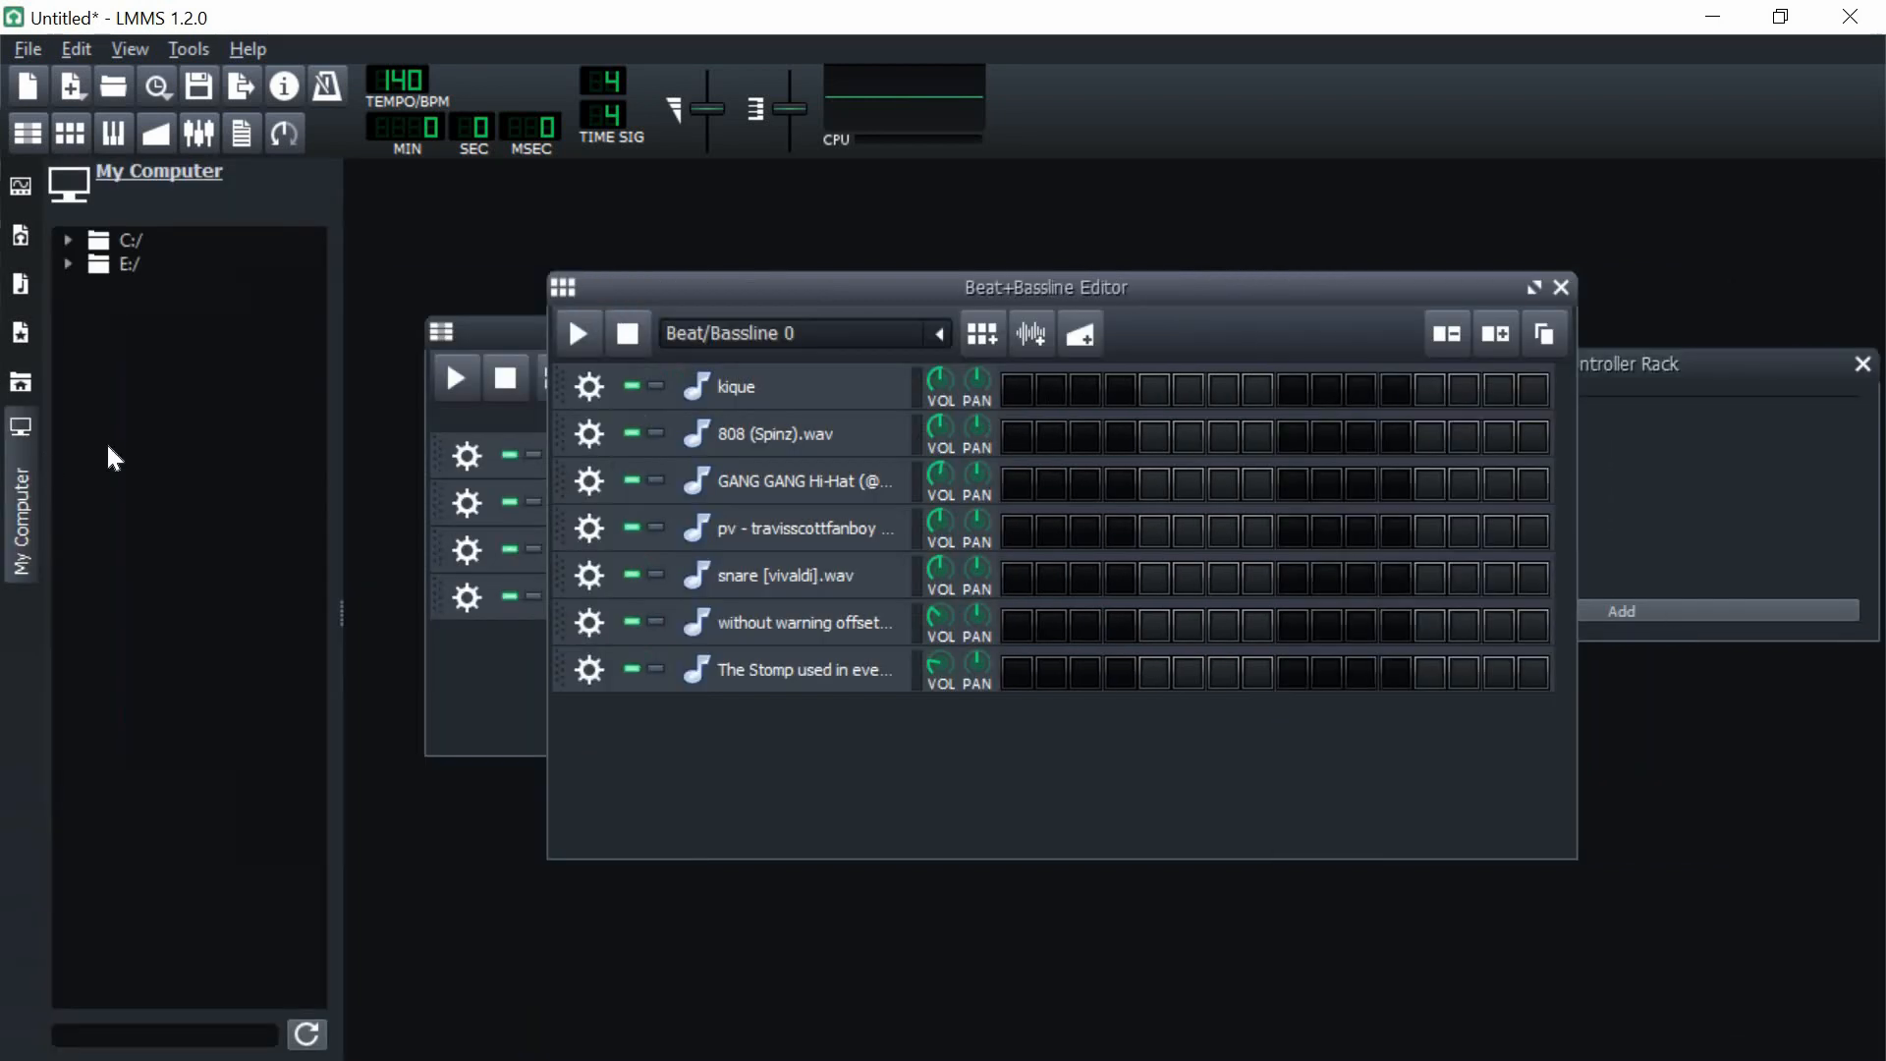
double_click(139, 262)
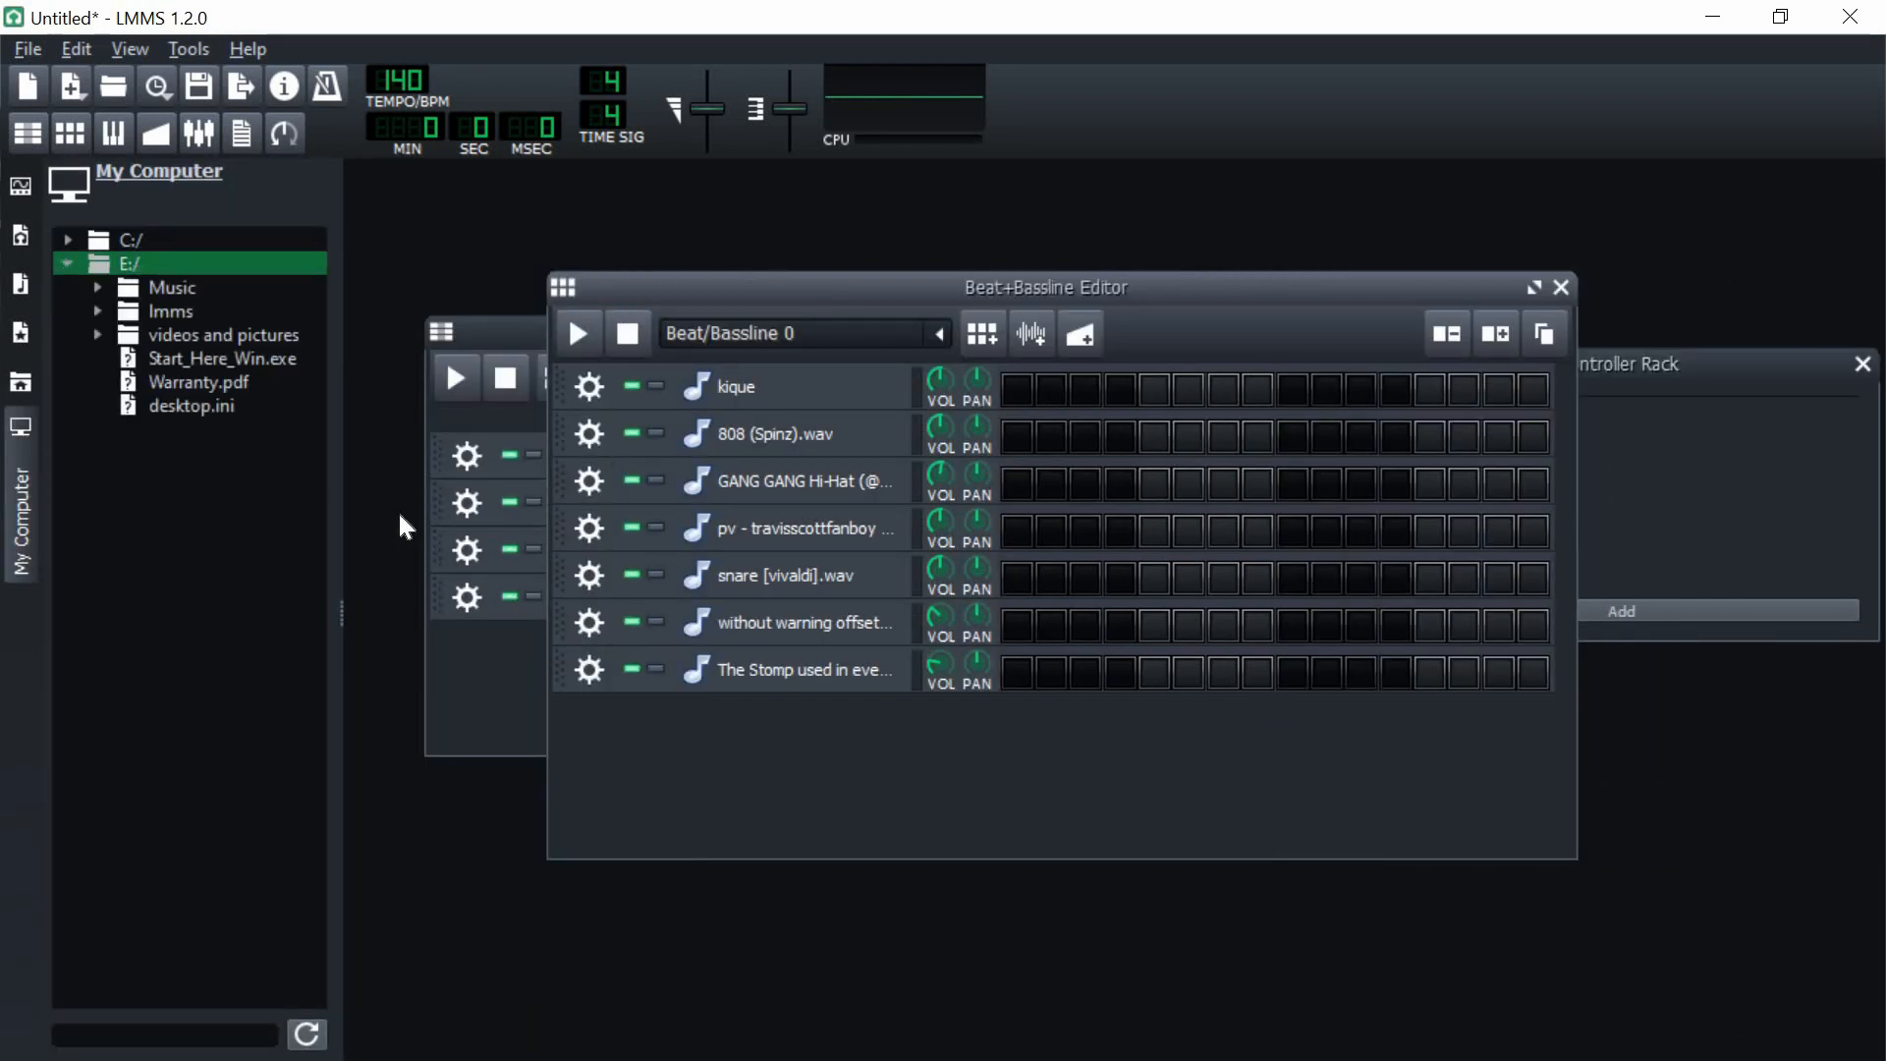
double_click(177, 287)
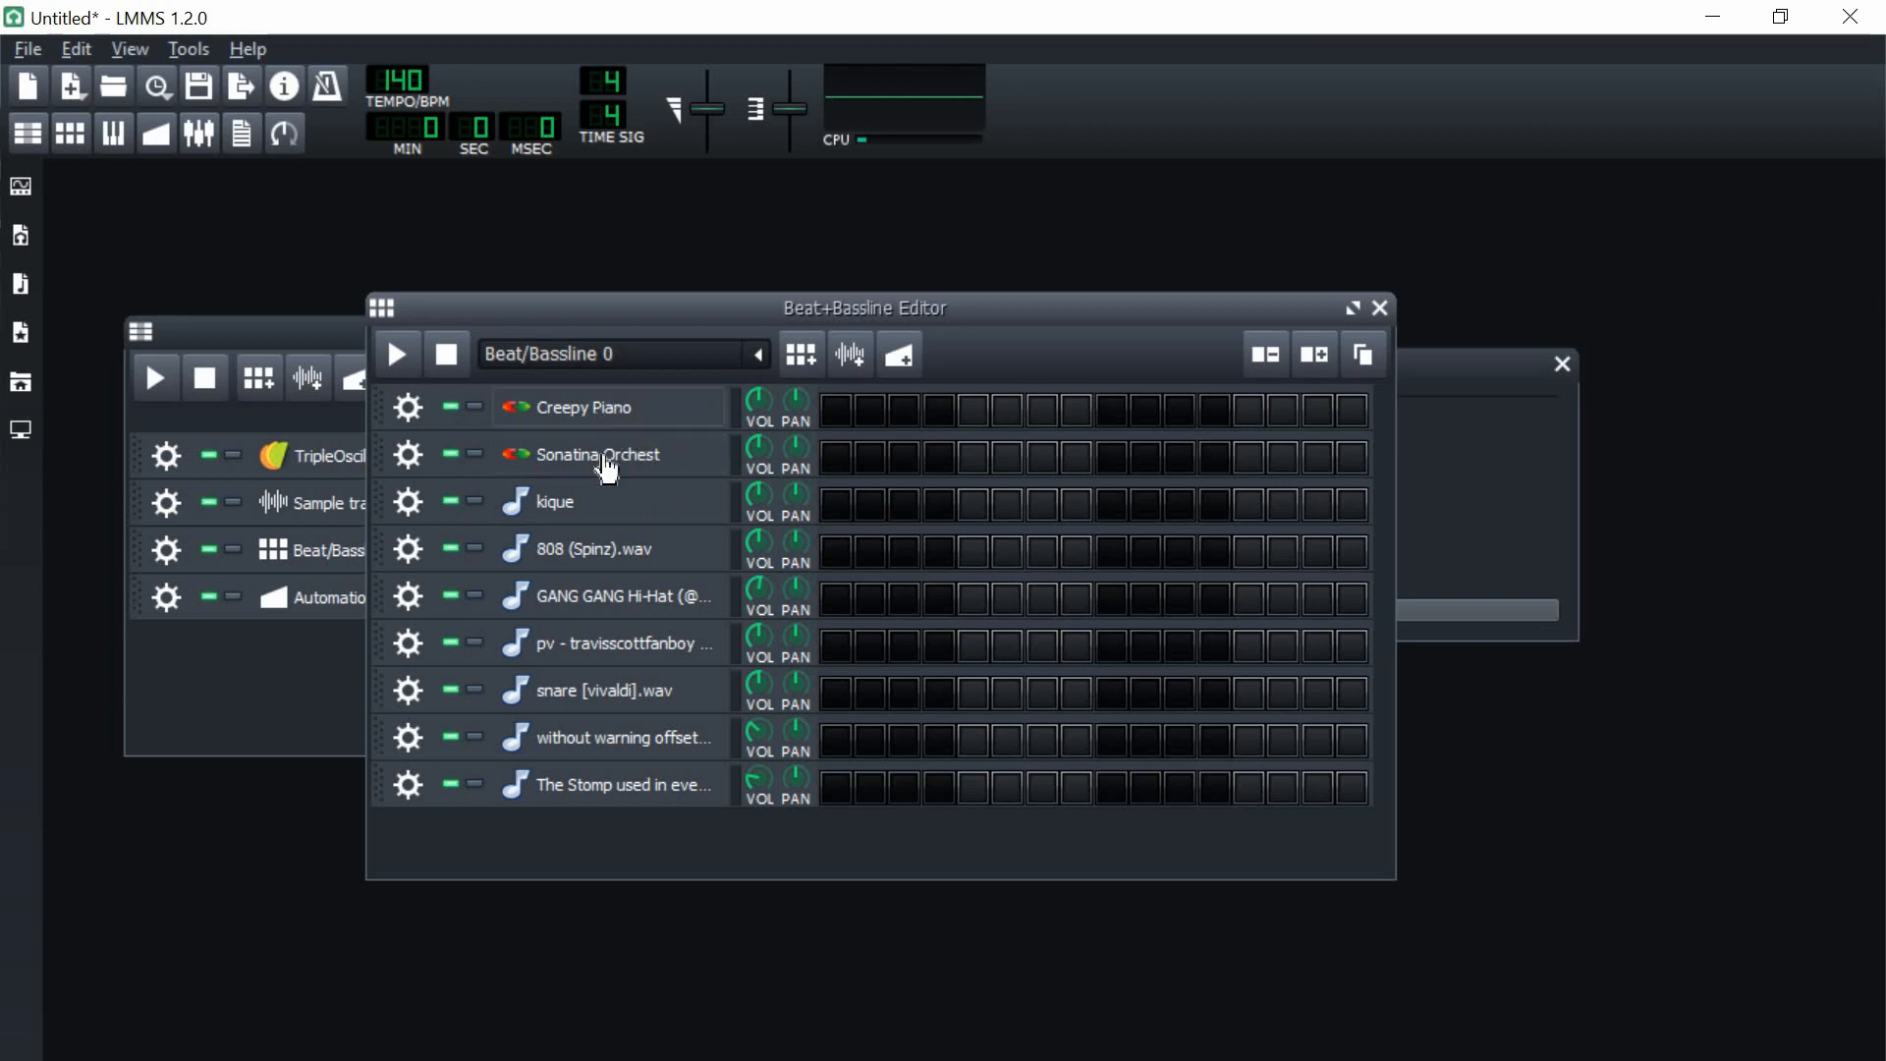
- Move the Beat+Bassline Editor aside and remove the TripleOscillator, Sample and Automation tracks from the Song-Editor
mouse_move(744, 465)
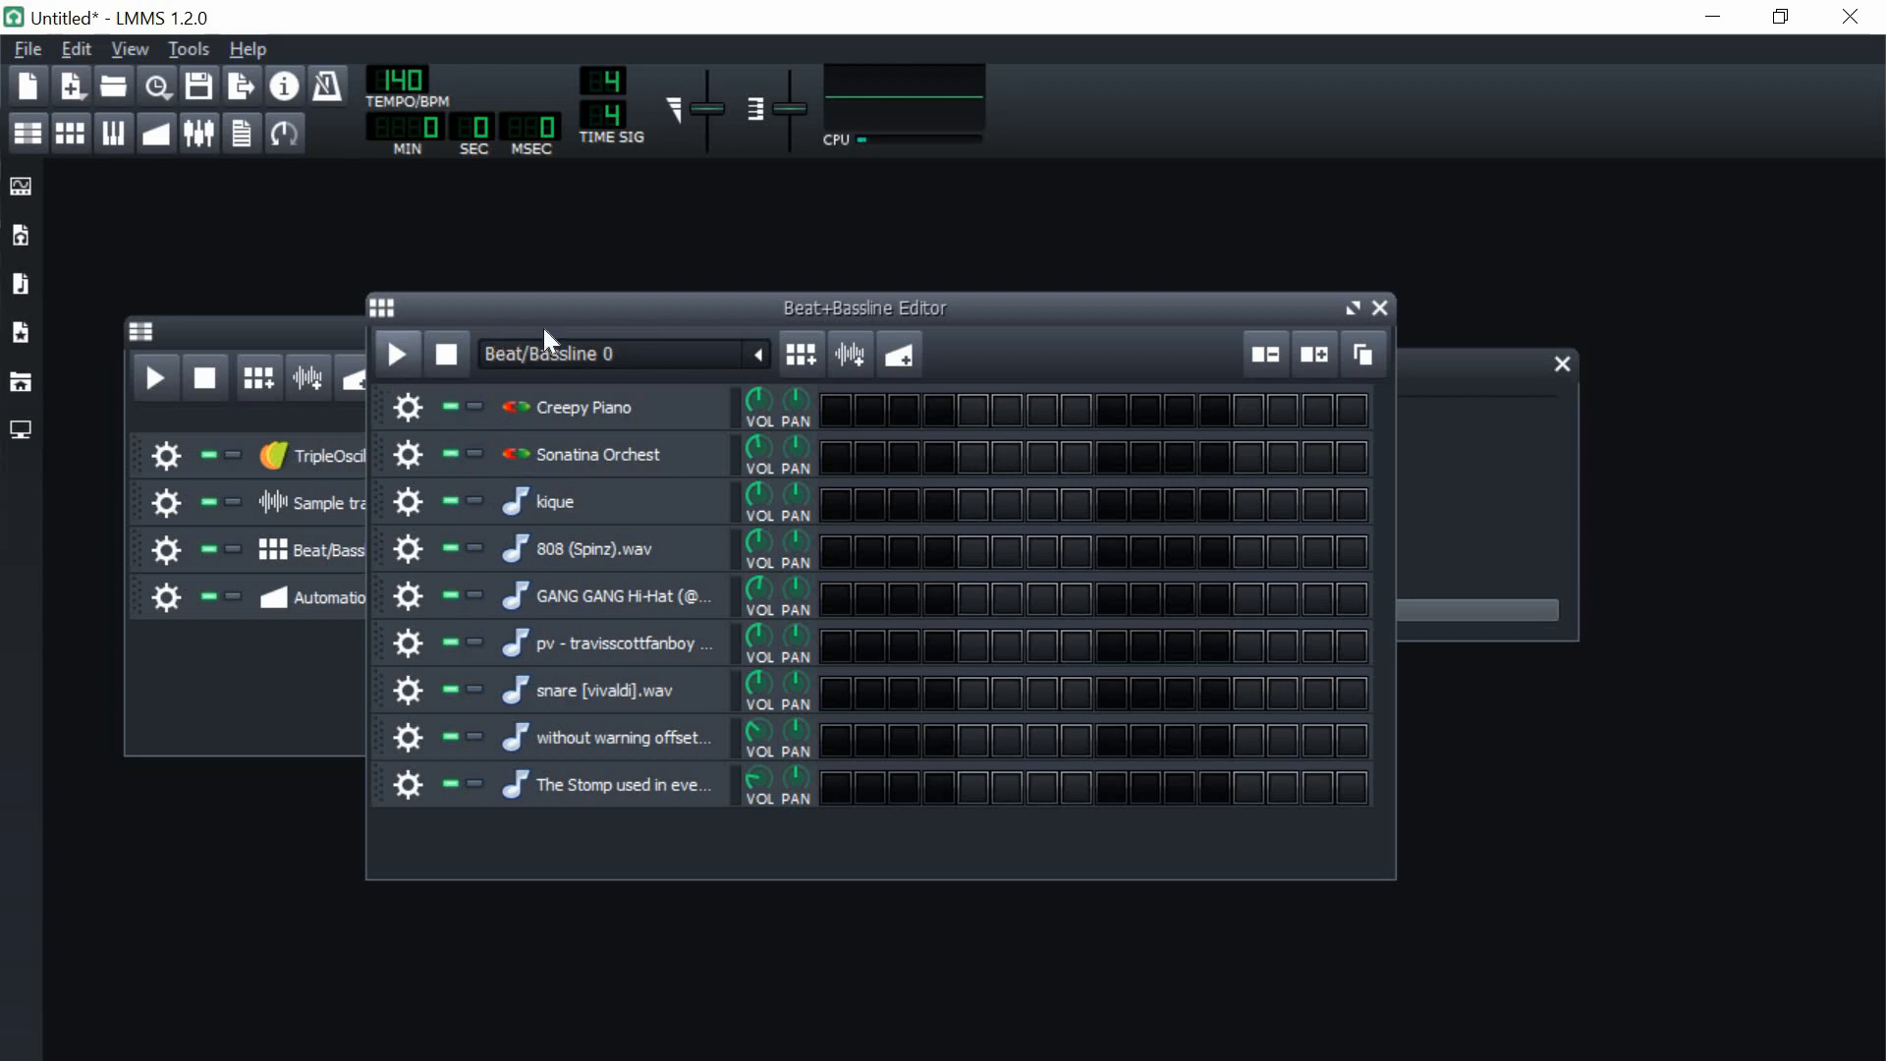
left_click_drag(629, 307, 719, 322)
left_click_drag(1026, 313, 1110, 346)
left_click(169, 463)
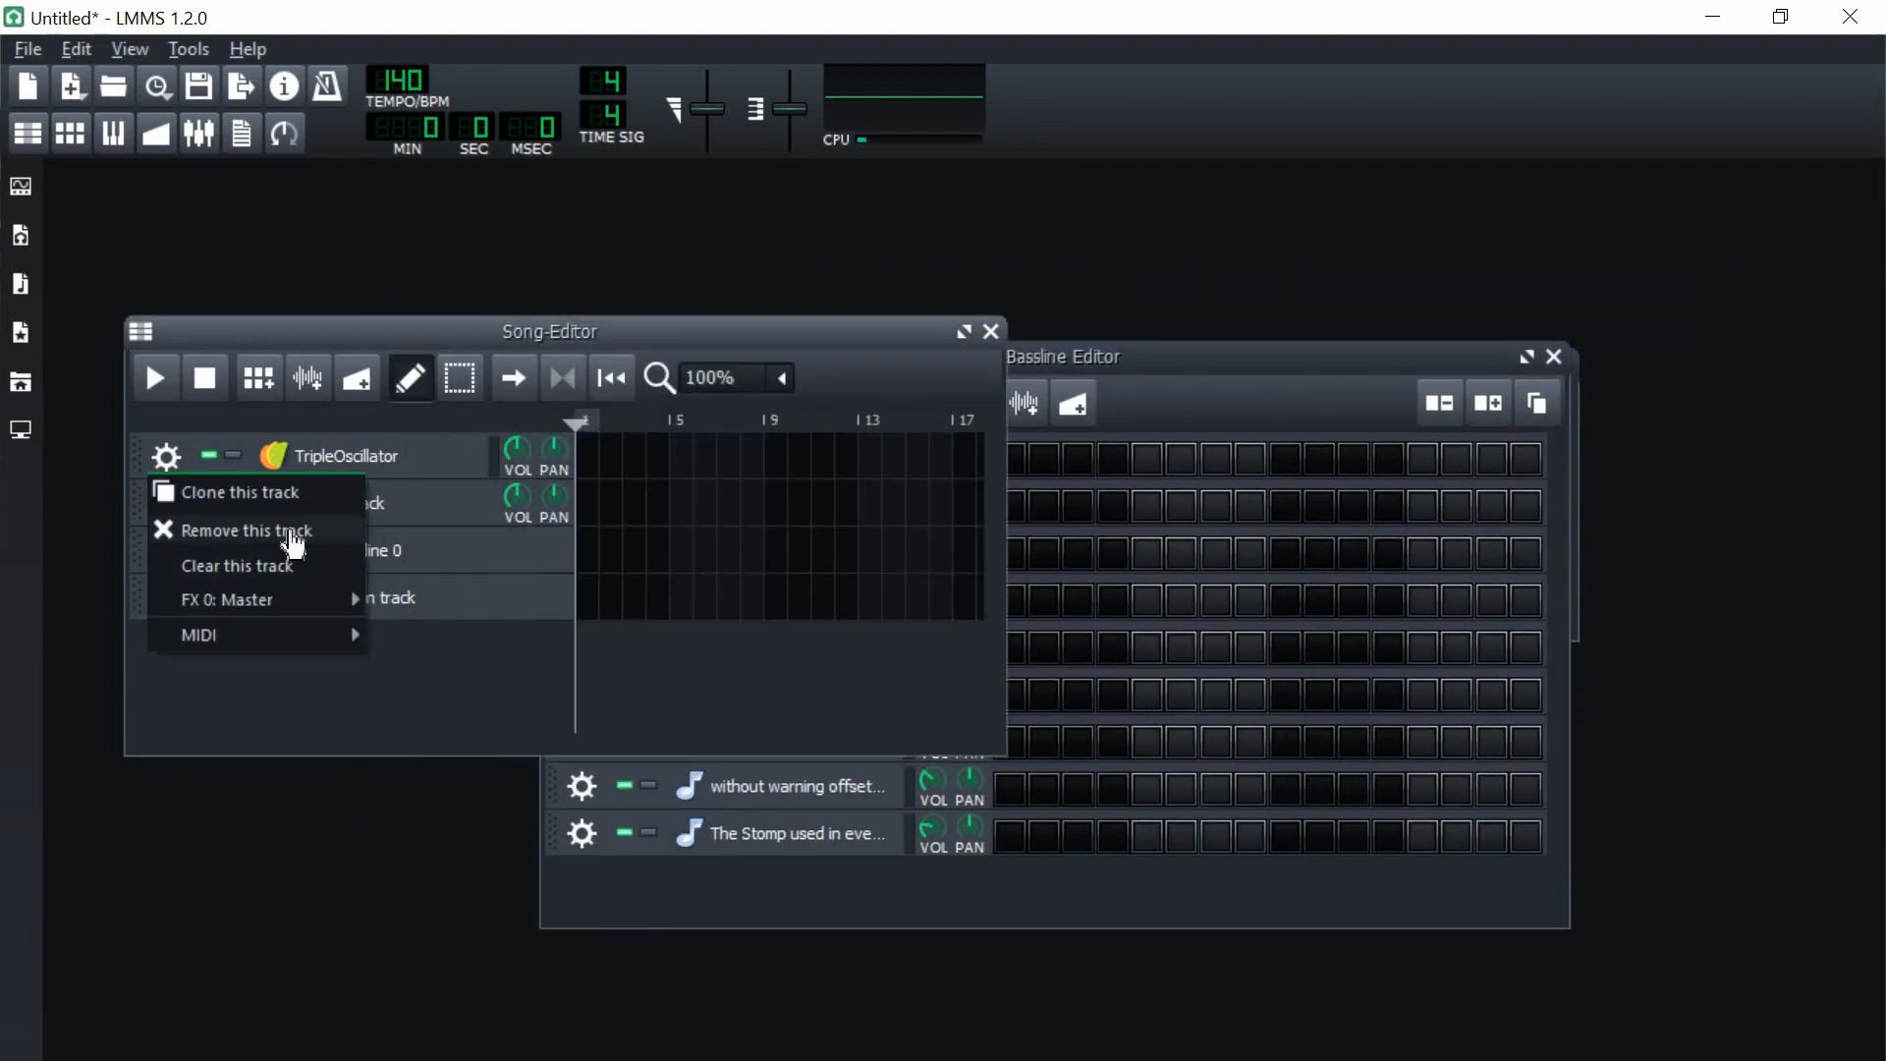
left_click(294, 534)
left_click(169, 472)
left_click(219, 530)
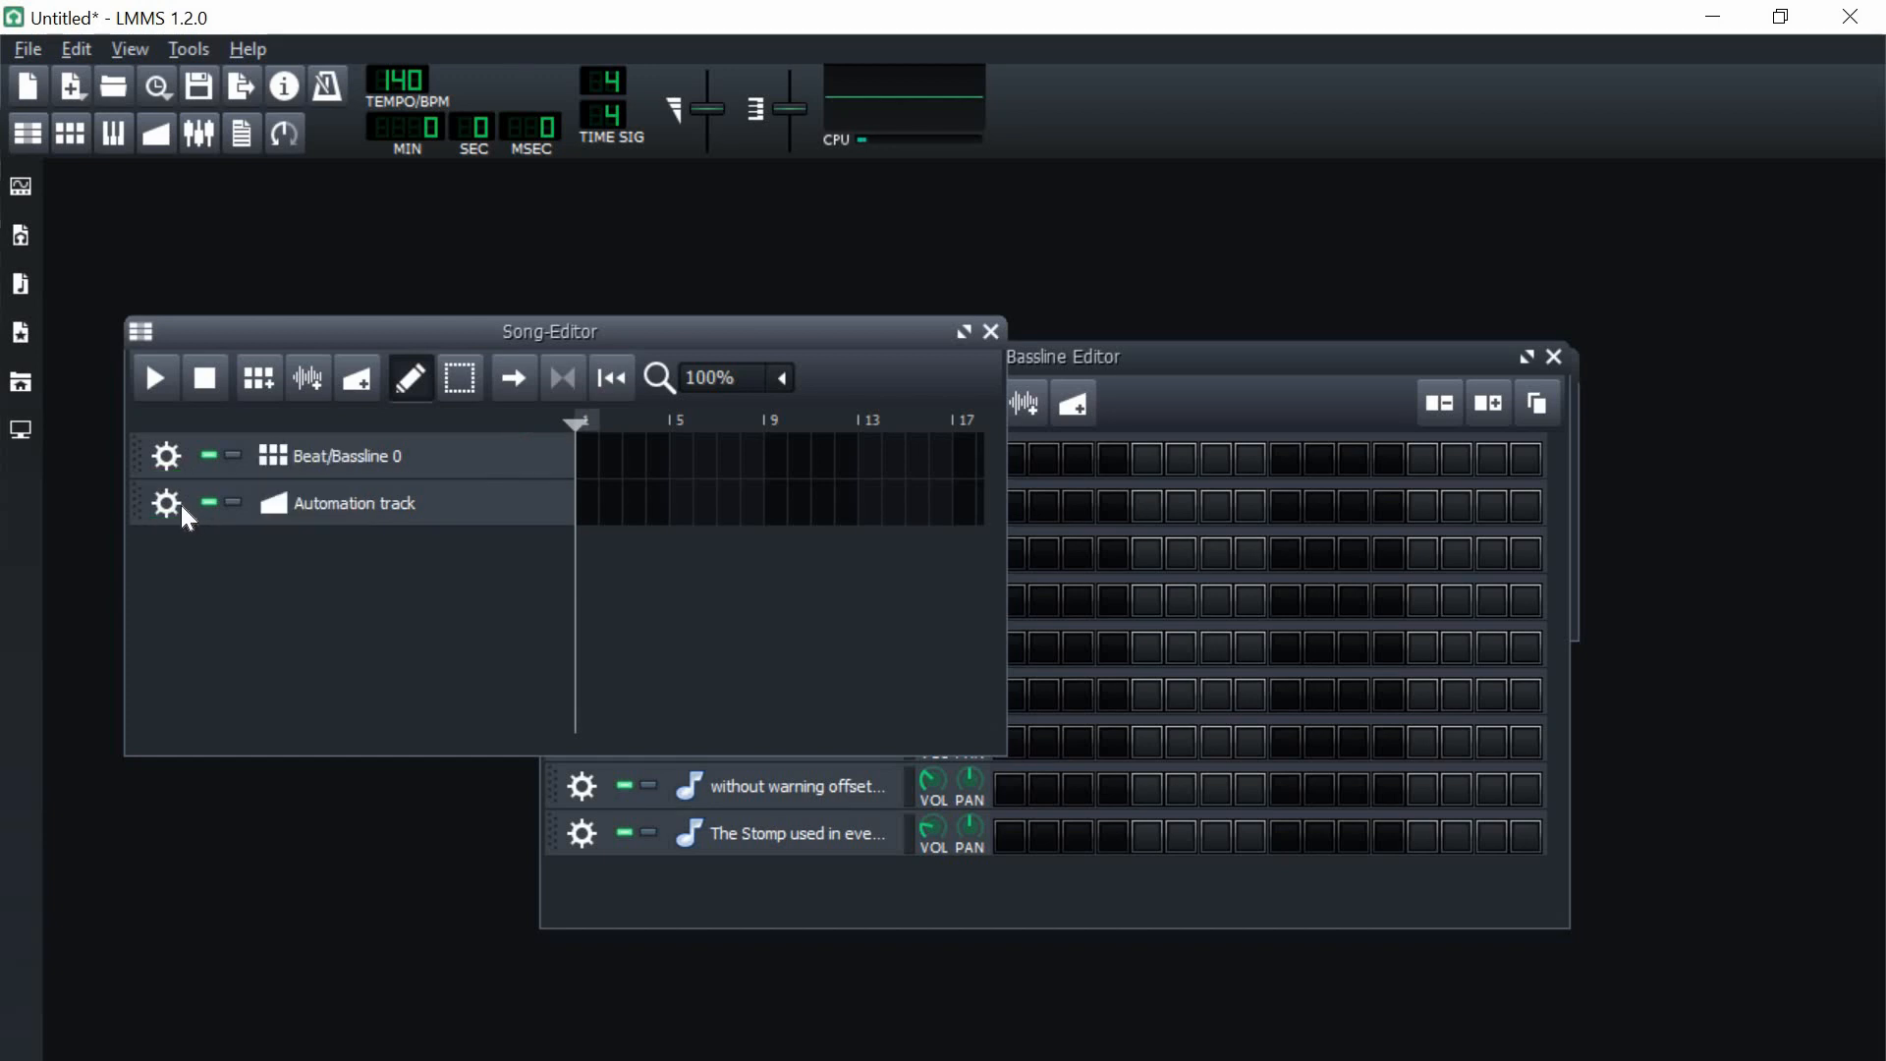
left_click(177, 504)
left_click(219, 577)
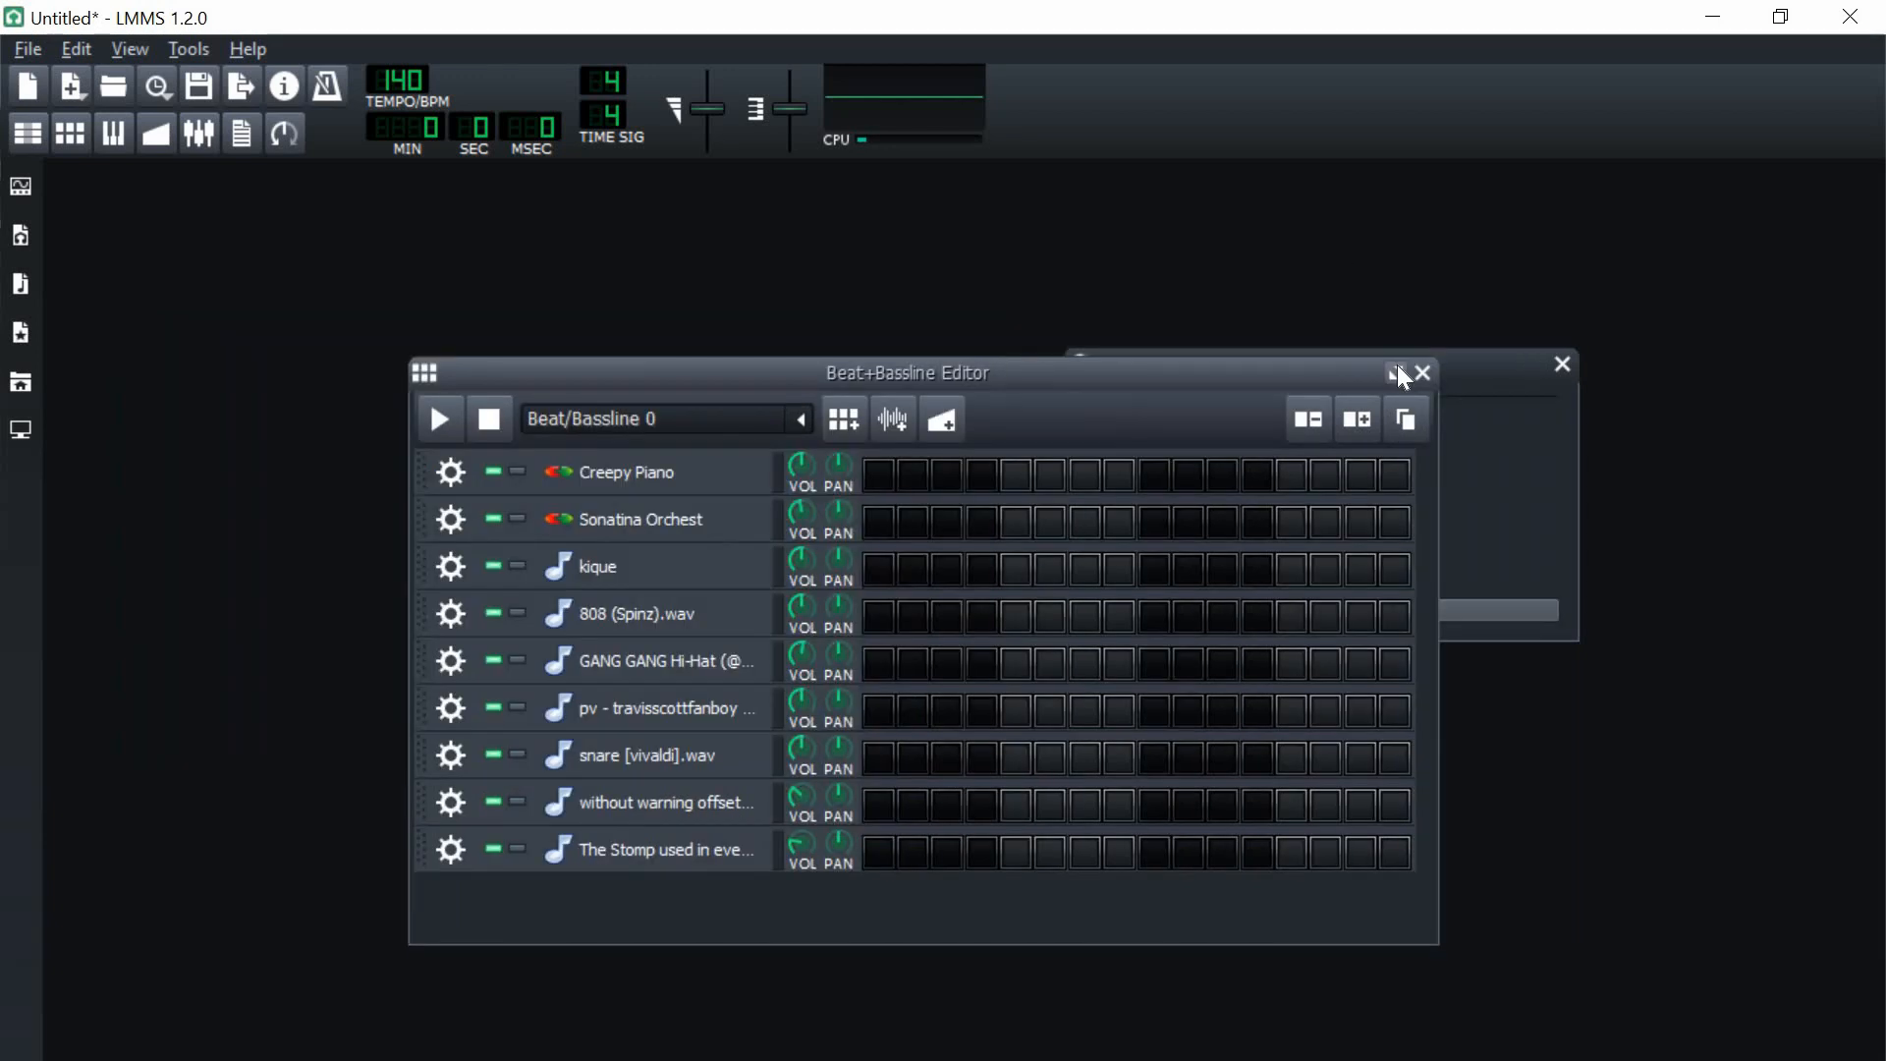
- Maximize the Beat+Bassline Editor and extend the pattern to 64 steps
left_click(1396, 372)
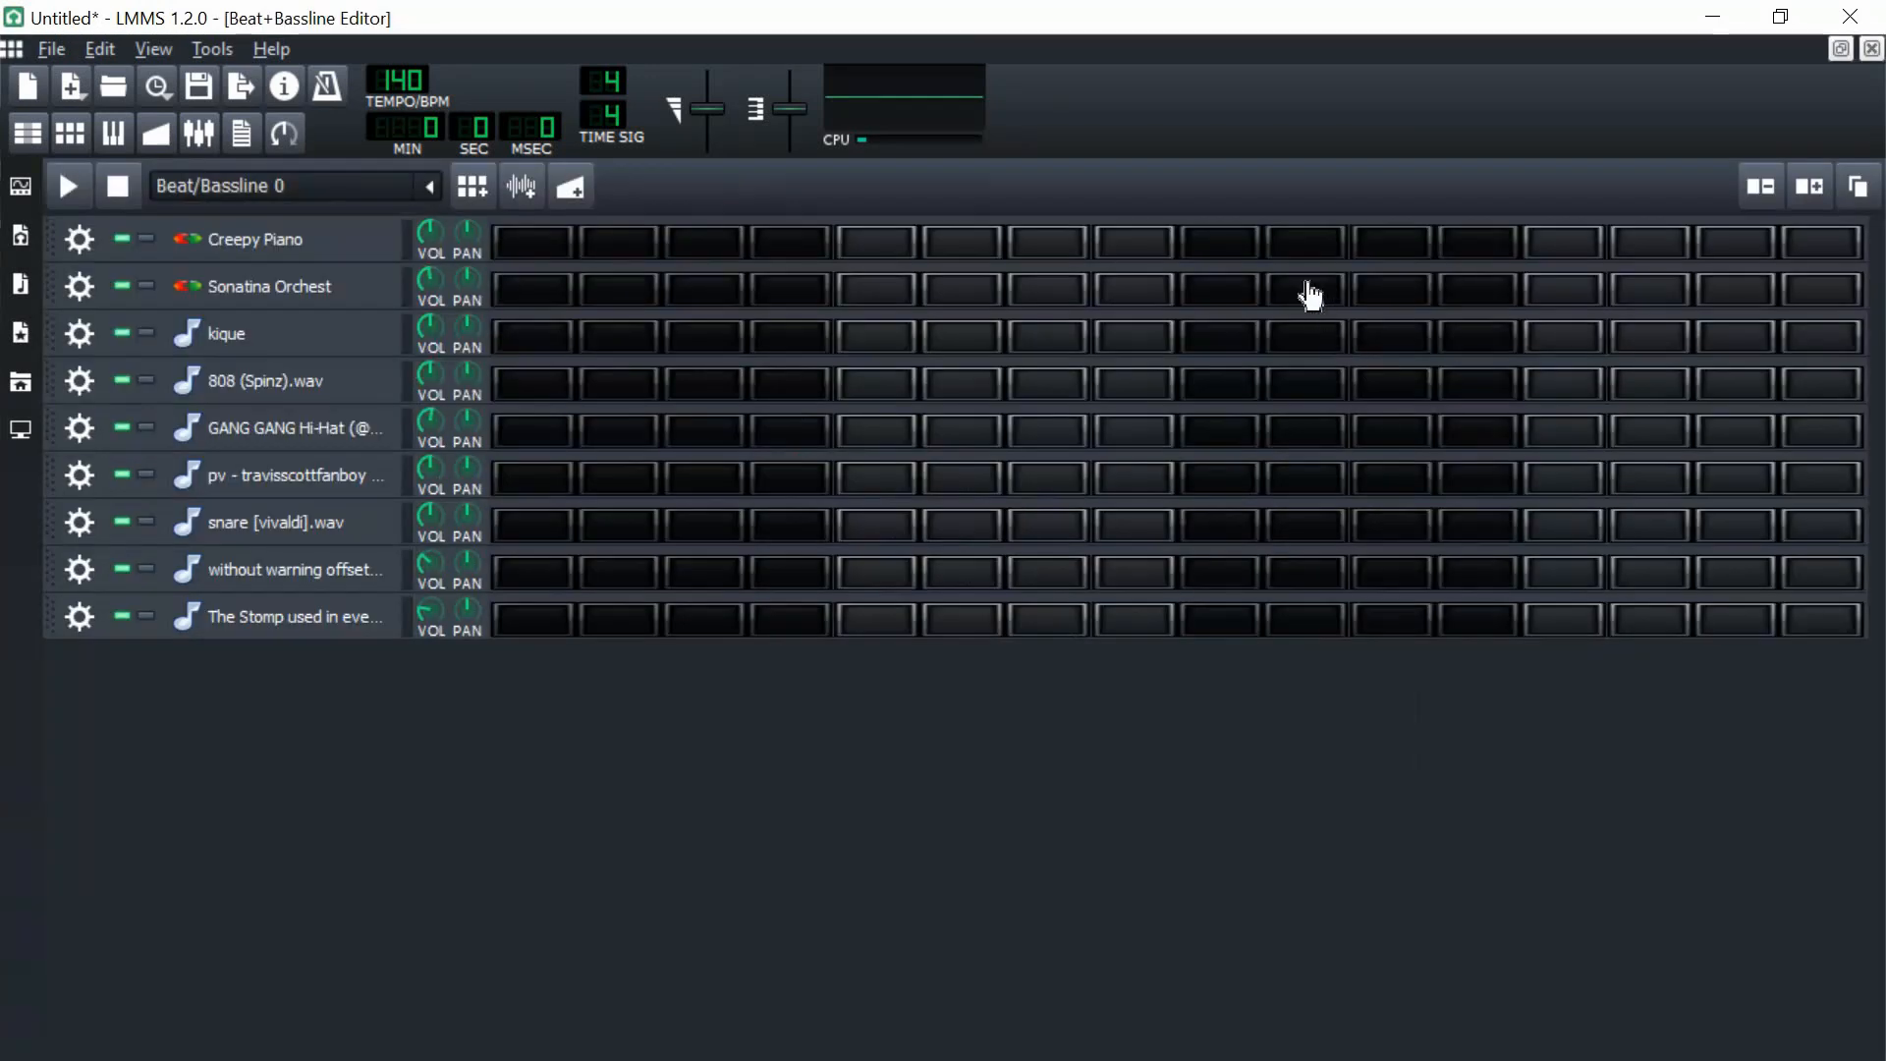
left_click(1810, 187)
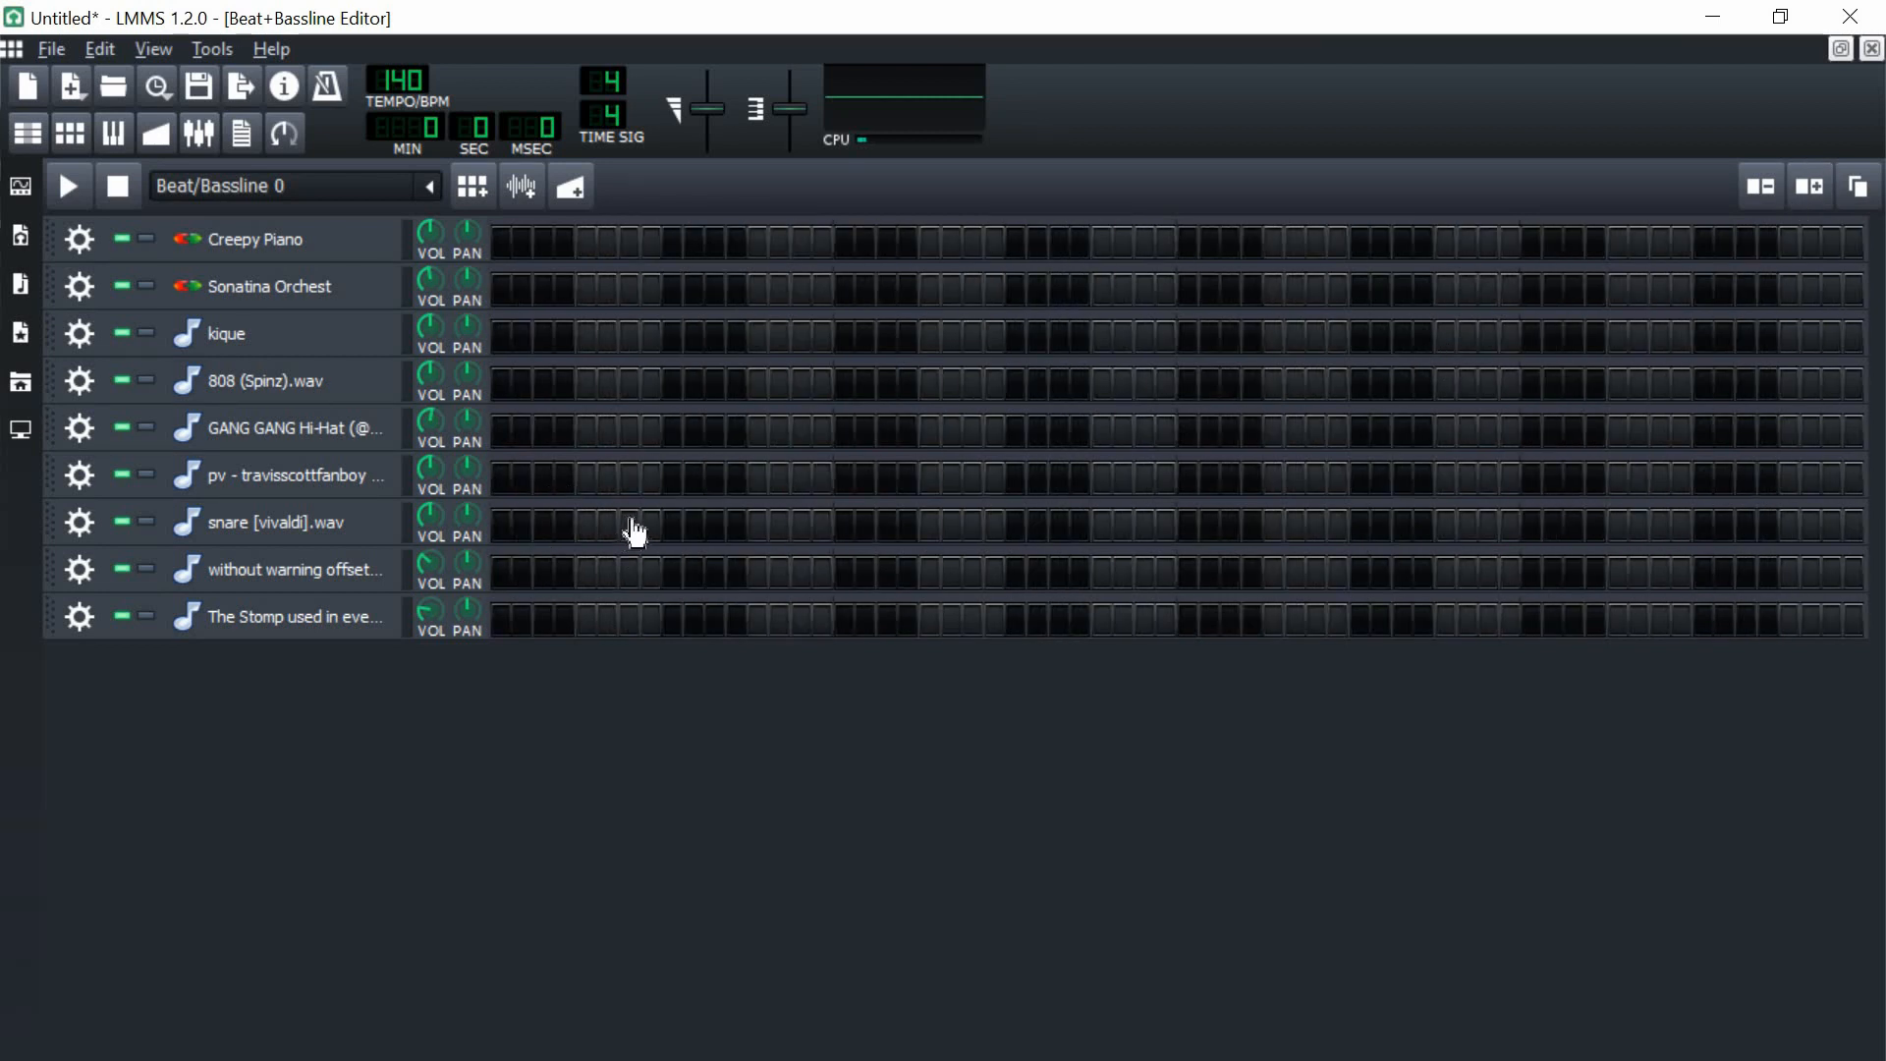
- Place hits on steps 9, 25, 41 and 57 of both the pv - travisscottfanboy and snare [vivaldi].wav tracks
left_click(672, 529)
left_click(672, 479)
left_click(1014, 527)
left_click(1014, 479)
left_click(1360, 482)
left_click(1361, 528)
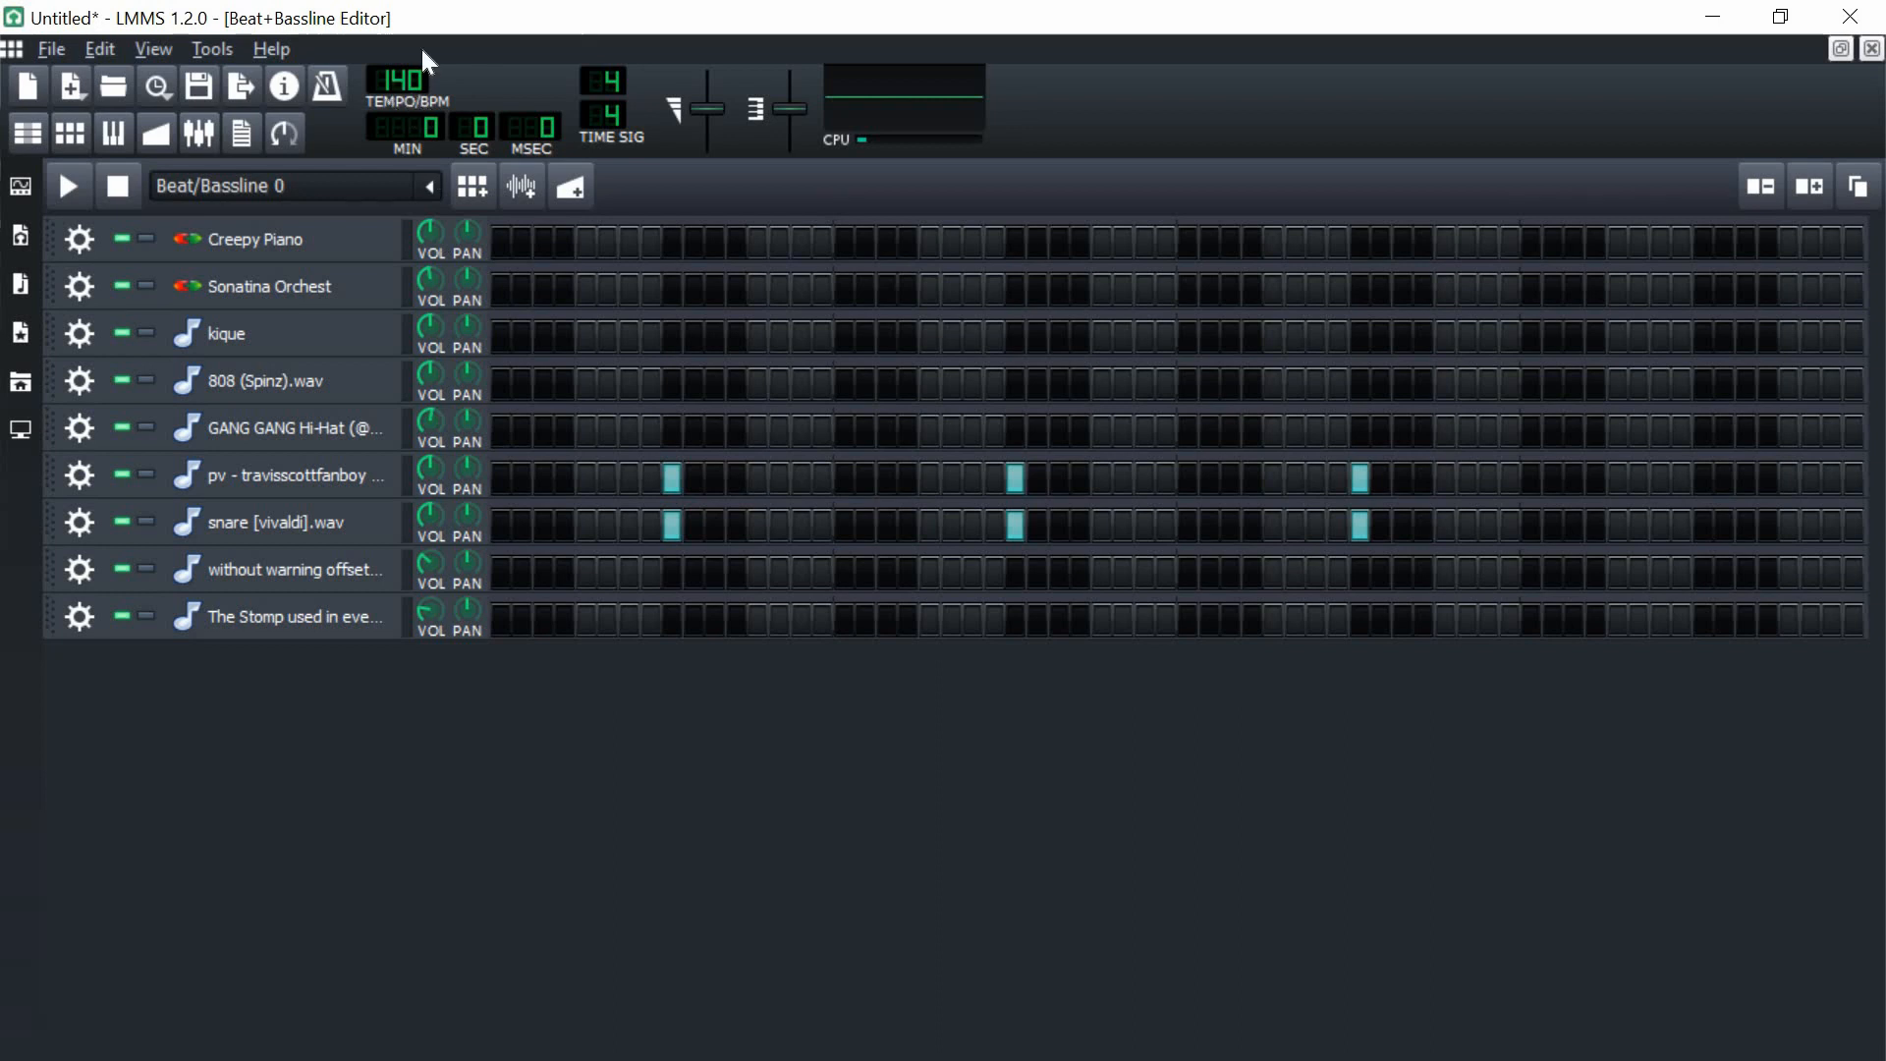
left_click(1704, 528)
left_click(1704, 480)
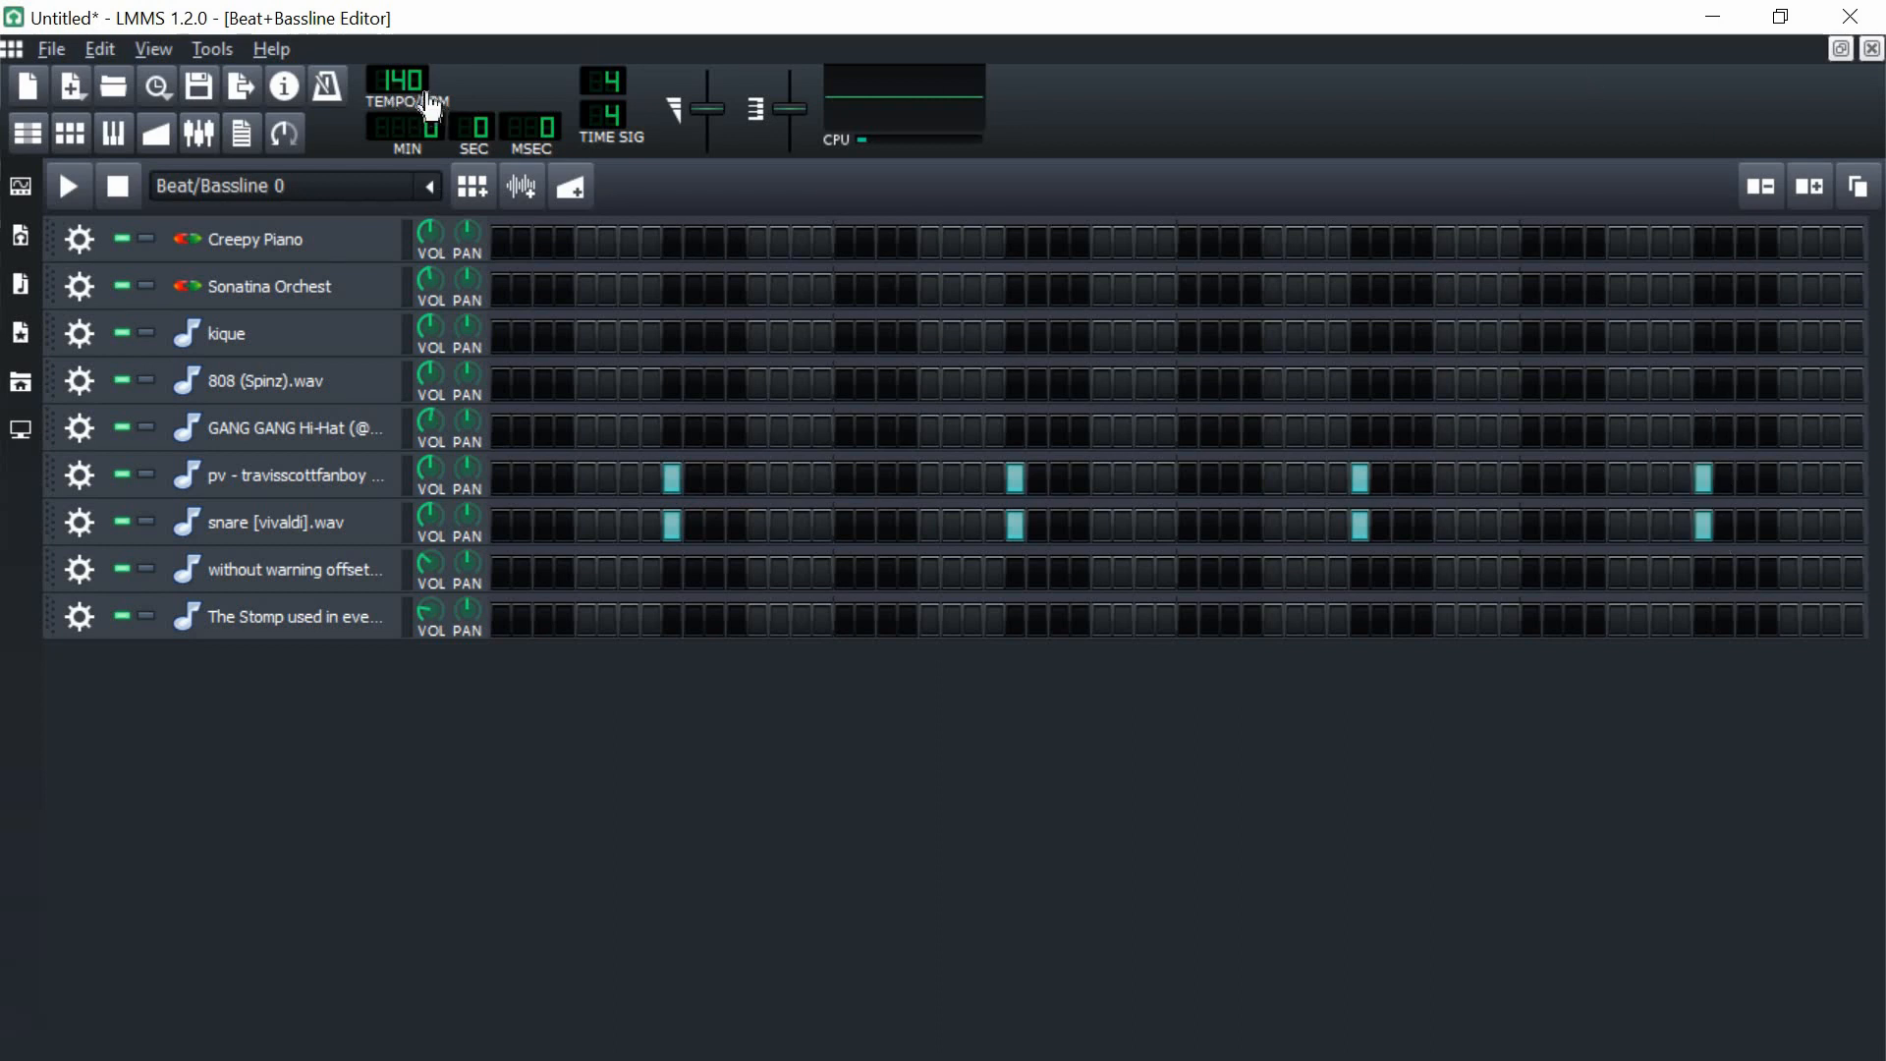
left_click_drag(407, 81, 407, 73)
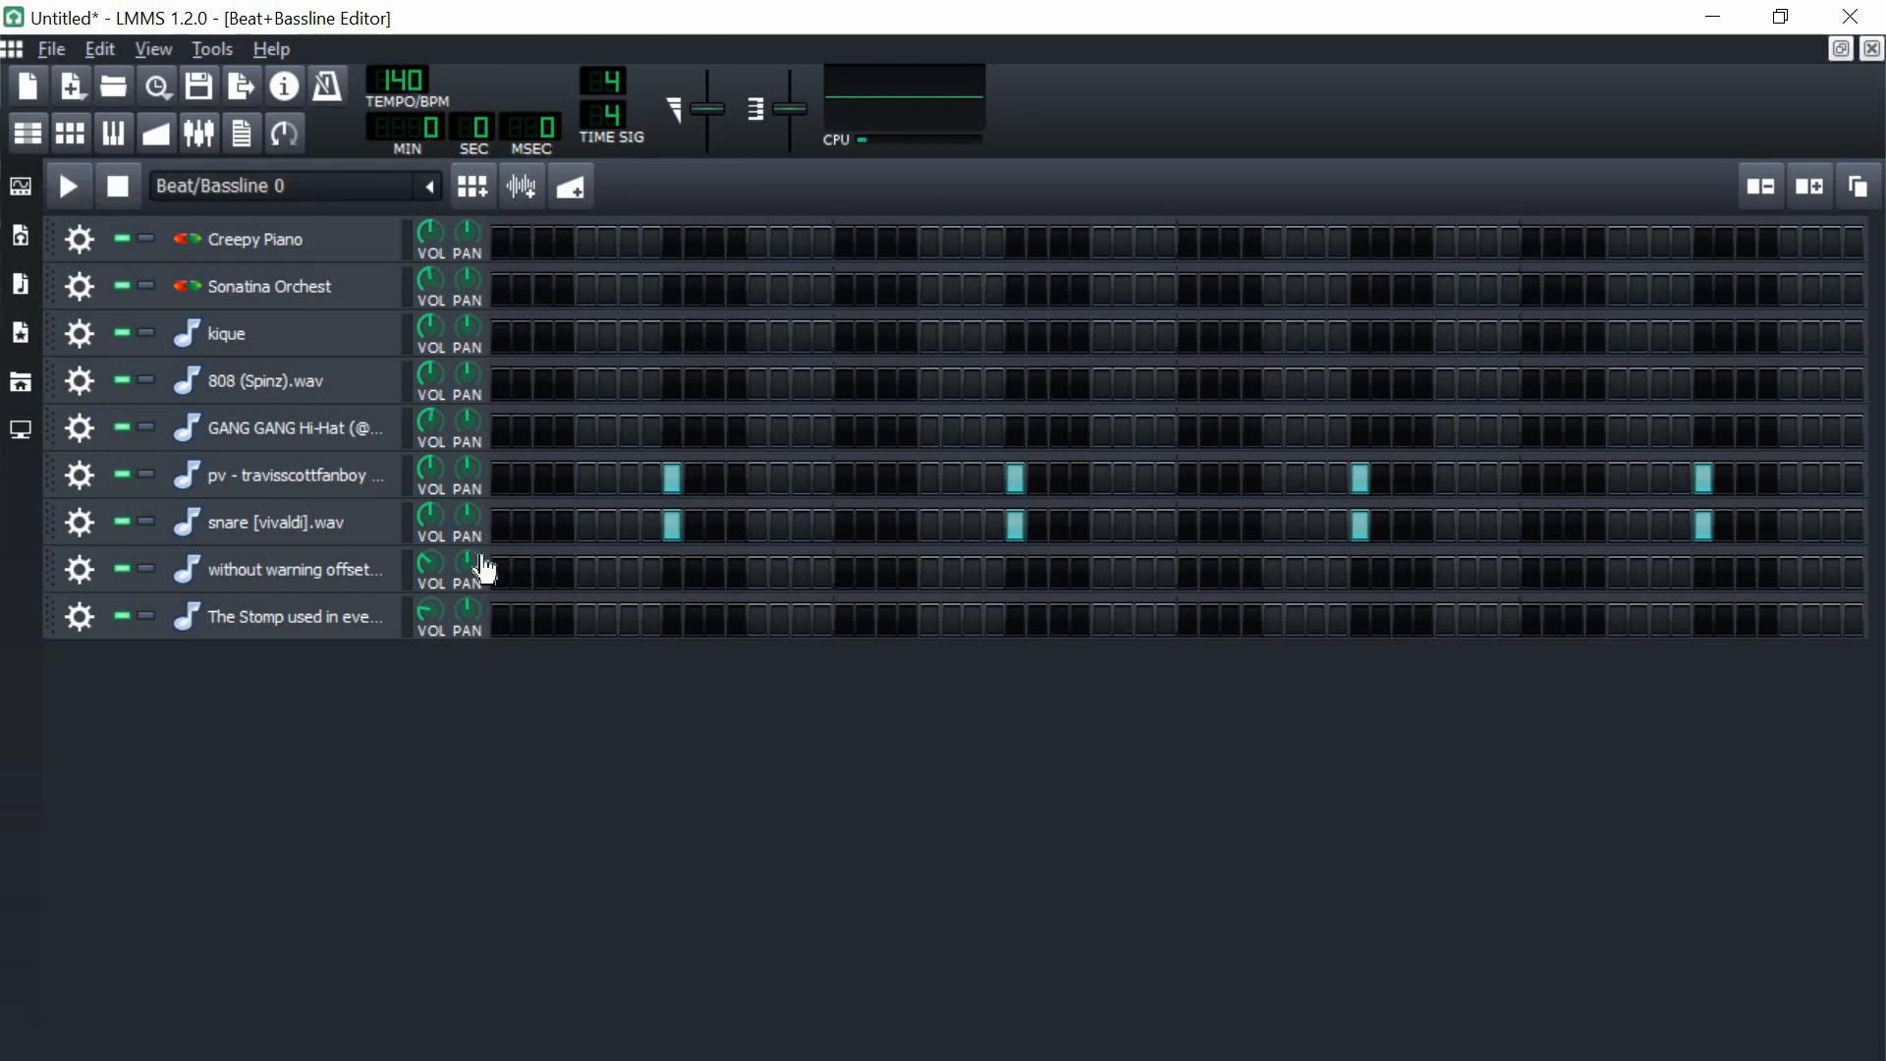
- Place kique hits on steps 1, 7 and 13 and preview the beat
left_click(502, 337)
left_click(629, 337)
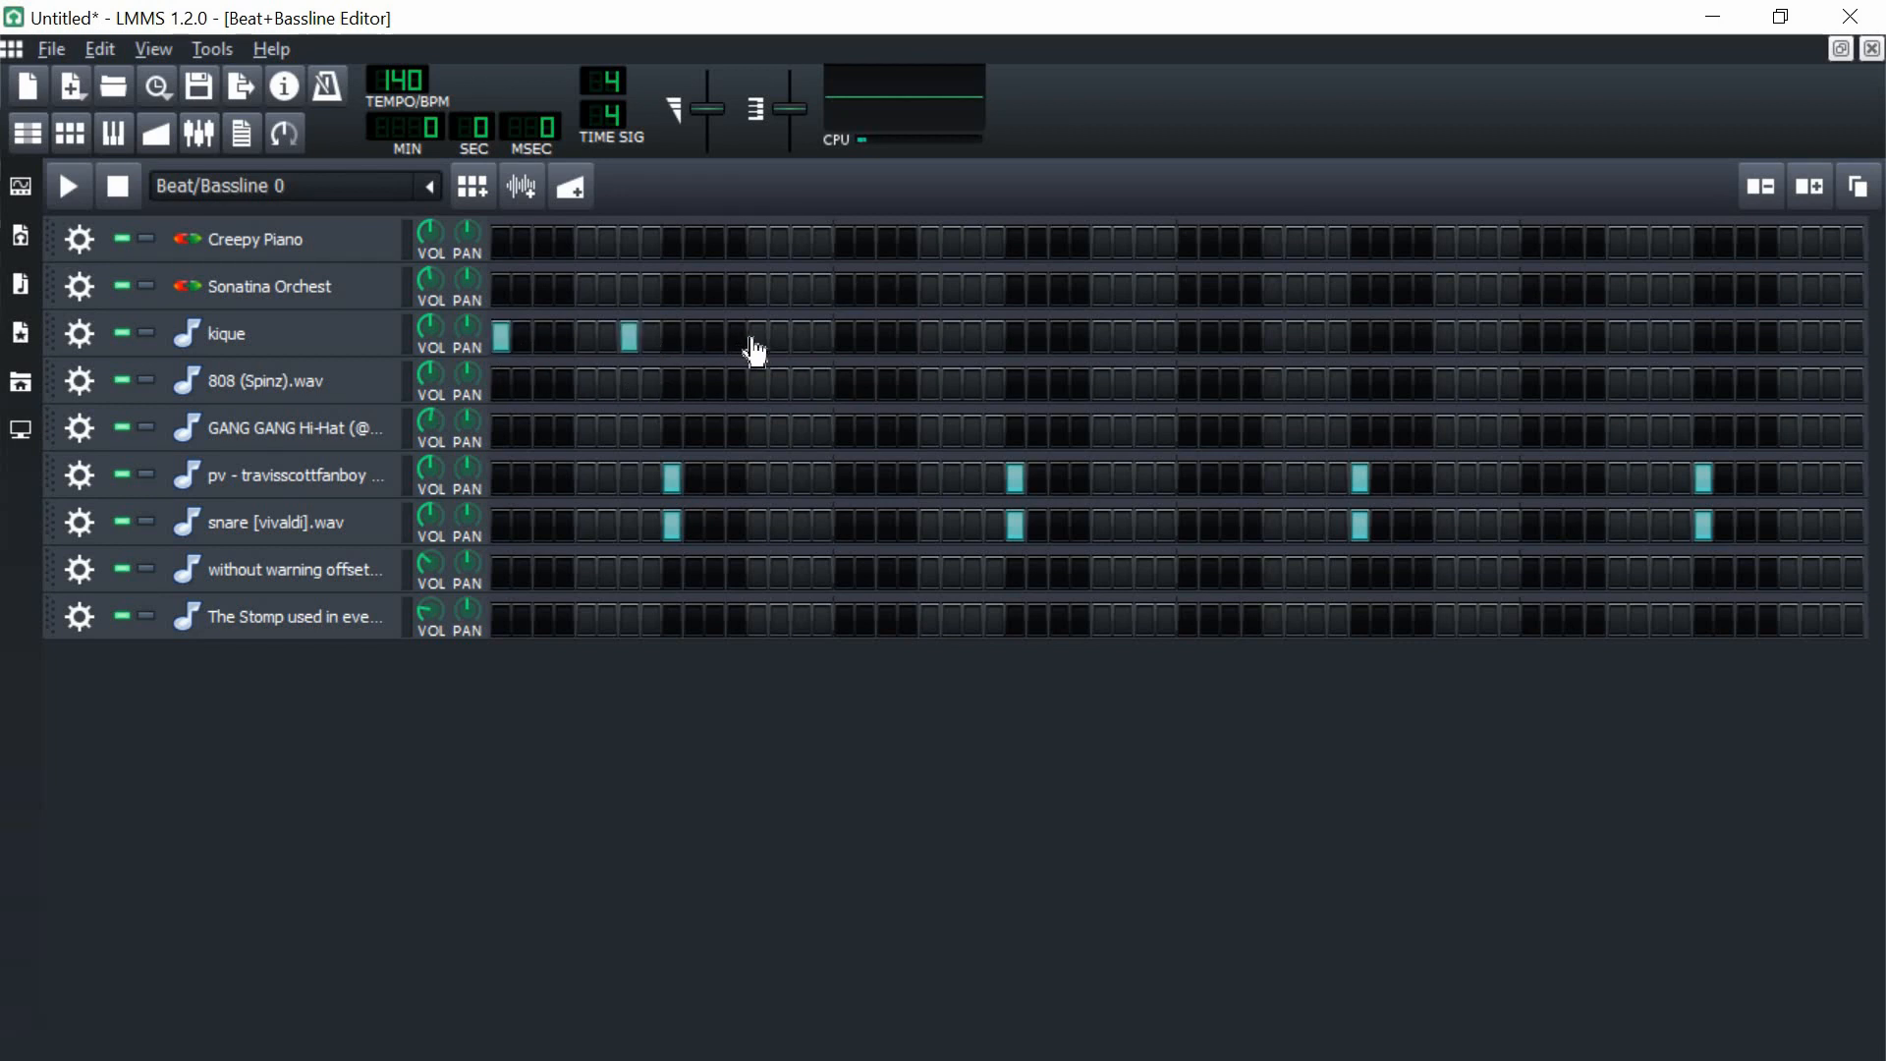
left_click(757, 337)
left_click(89, 180)
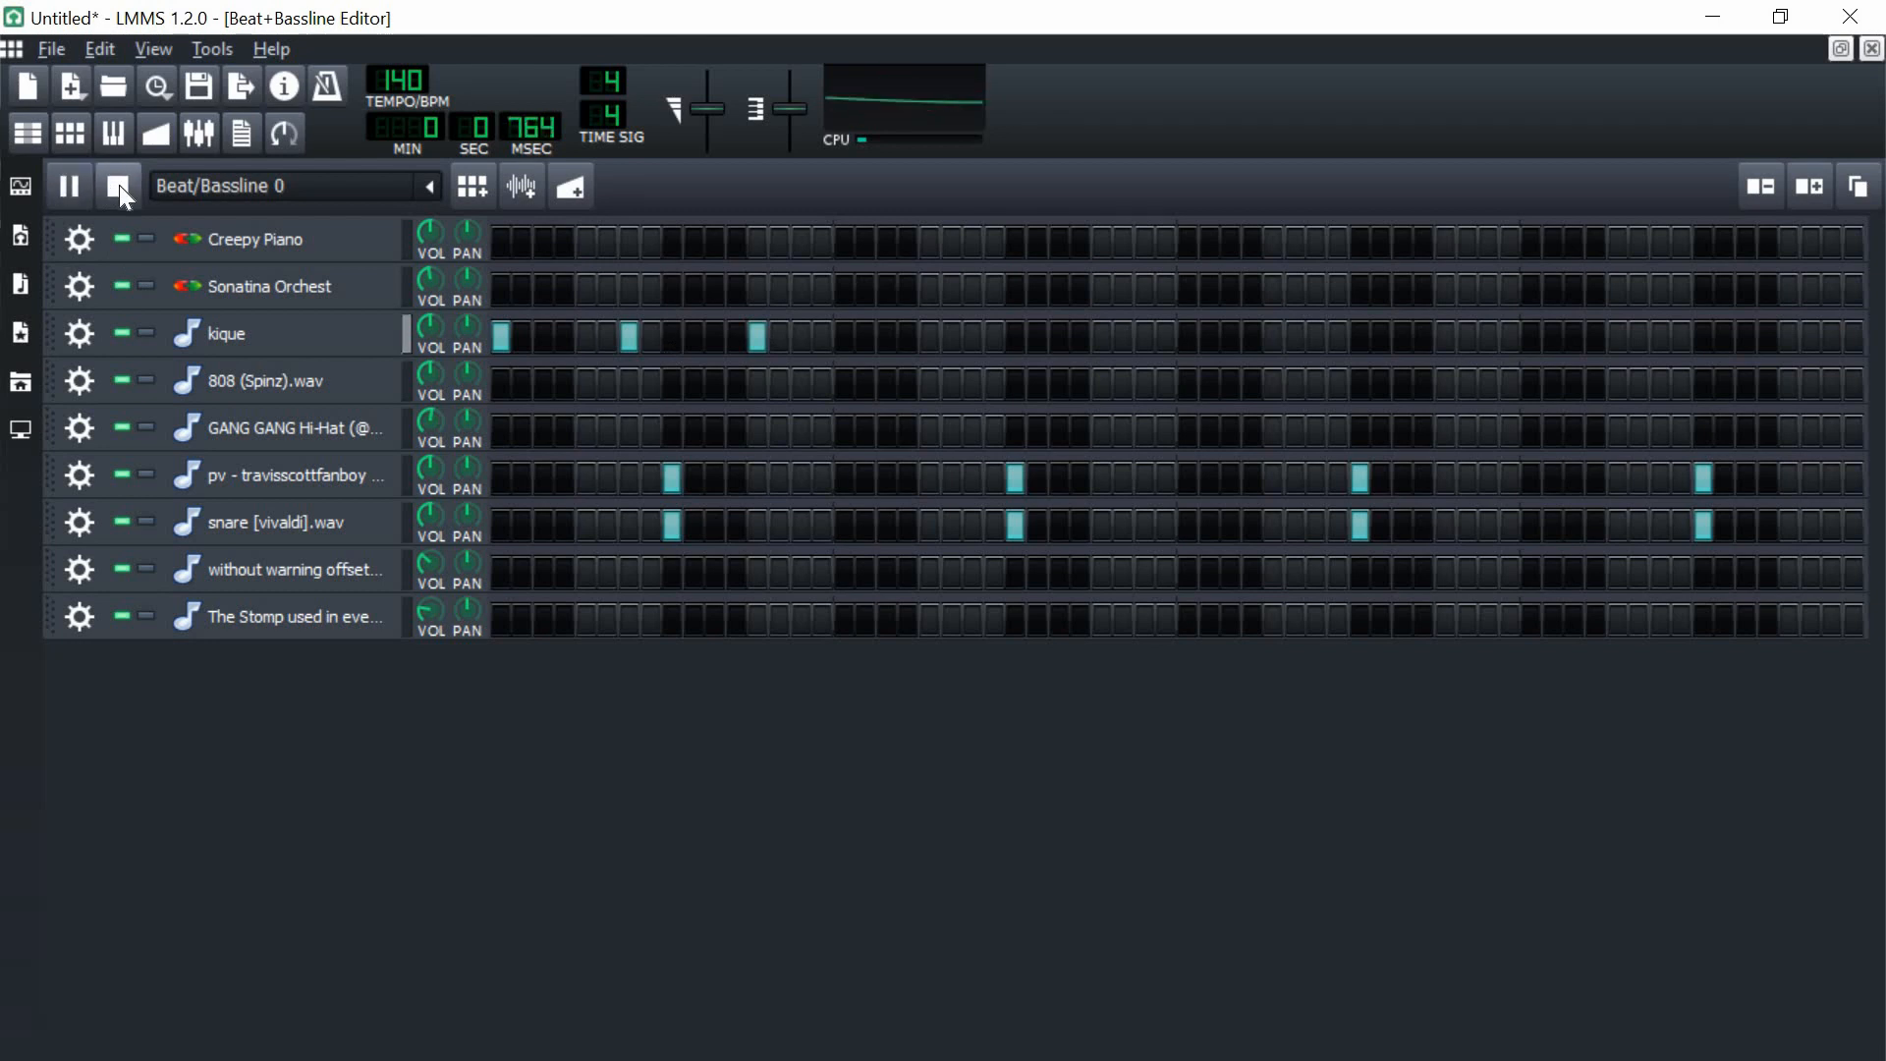
left_click(119, 184)
- Rework the opening of the kique pattern to hits on steps 1, 4, 7 and 13, playing it back to check
left_click(630, 337)
left_click(757, 337)
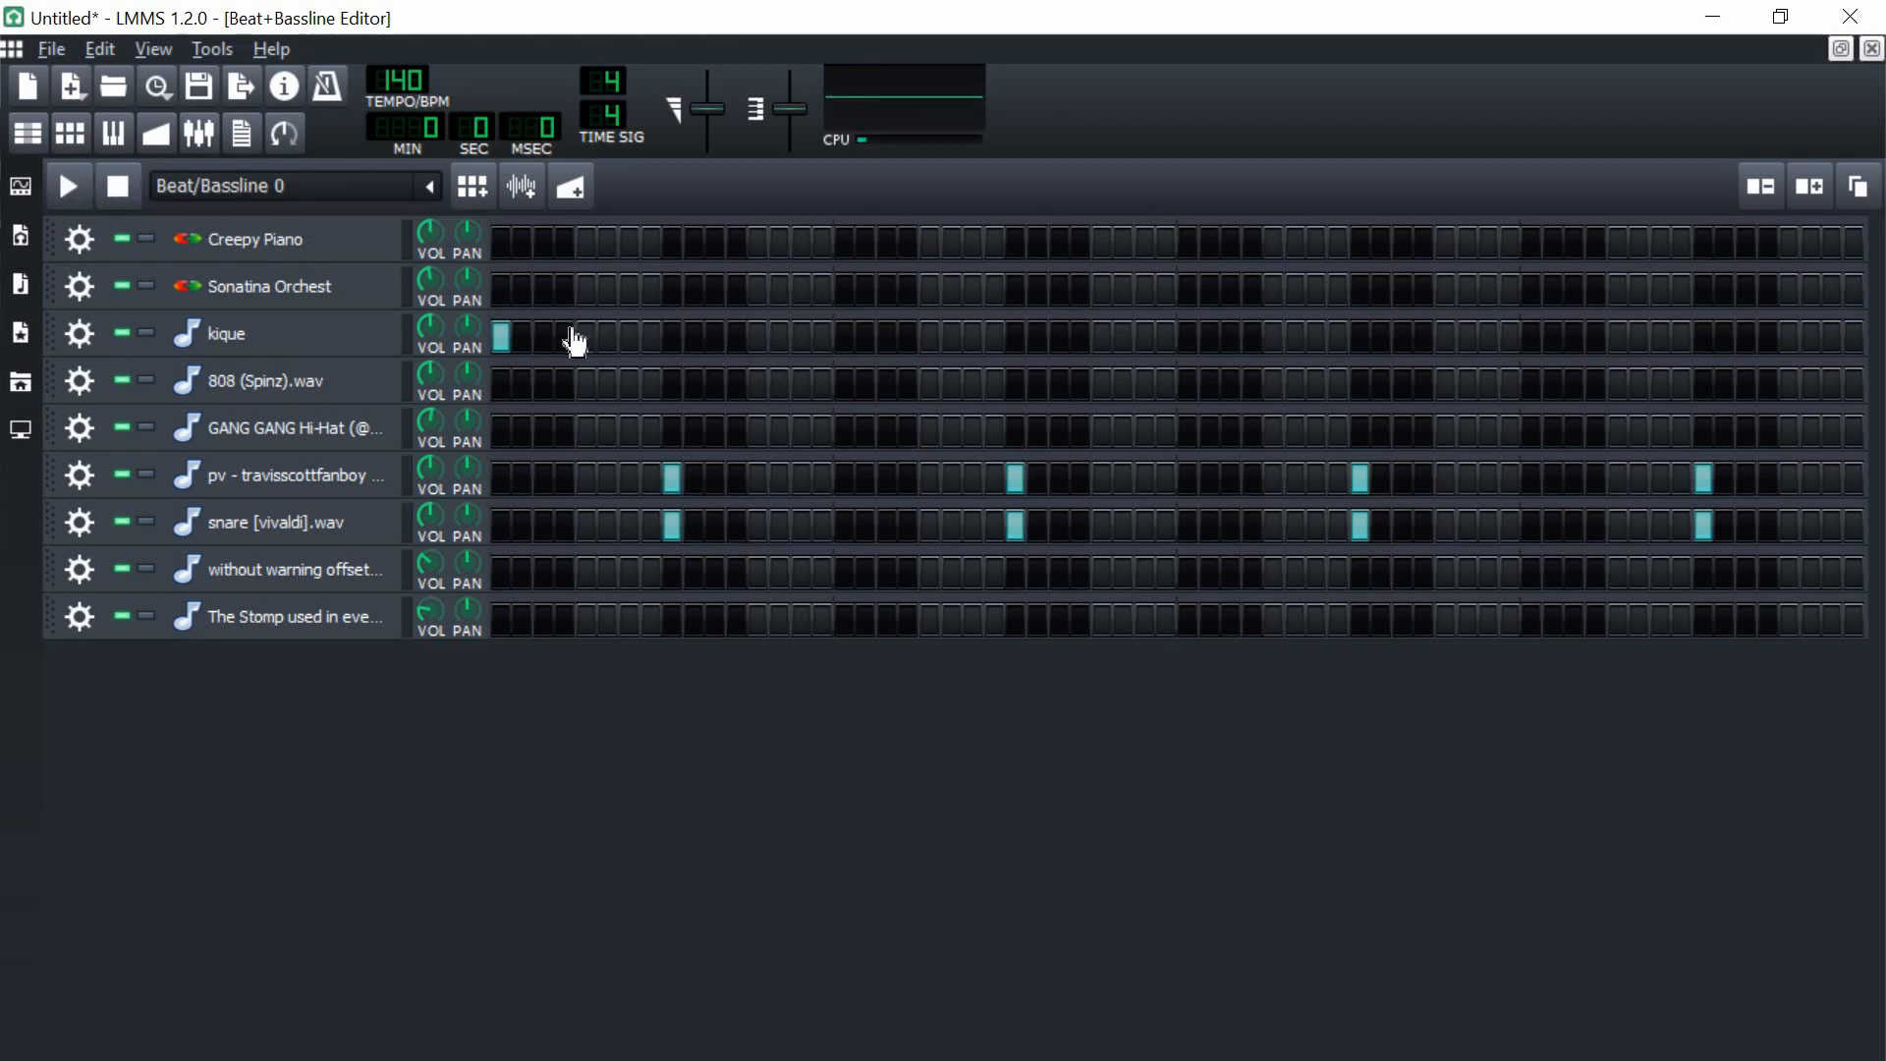
left_click(564, 337)
left_click(630, 337)
key("space")
left_click(118, 193)
left_click(756, 337)
key("space")
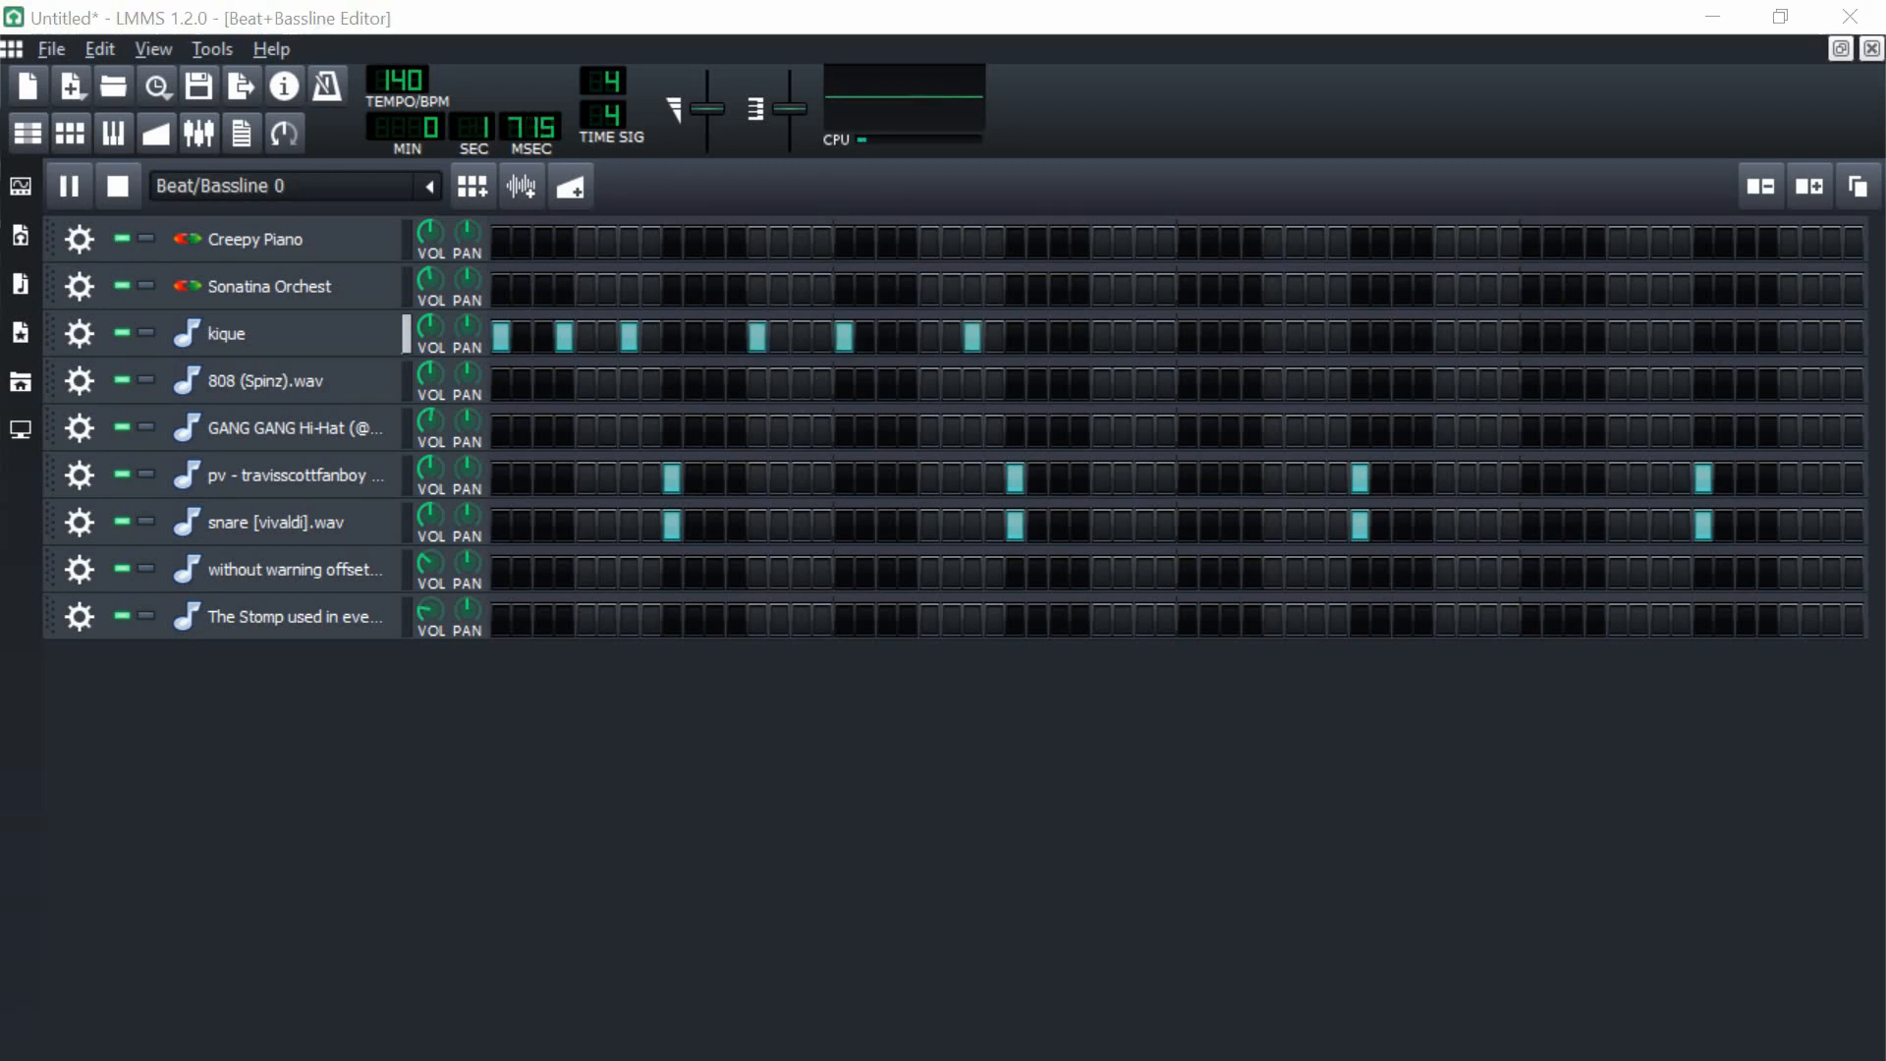
- Continue the kique pattern with hits on steps 19, 23, 25, 29, 33, 36, 39 and 45
left_click(929, 337)
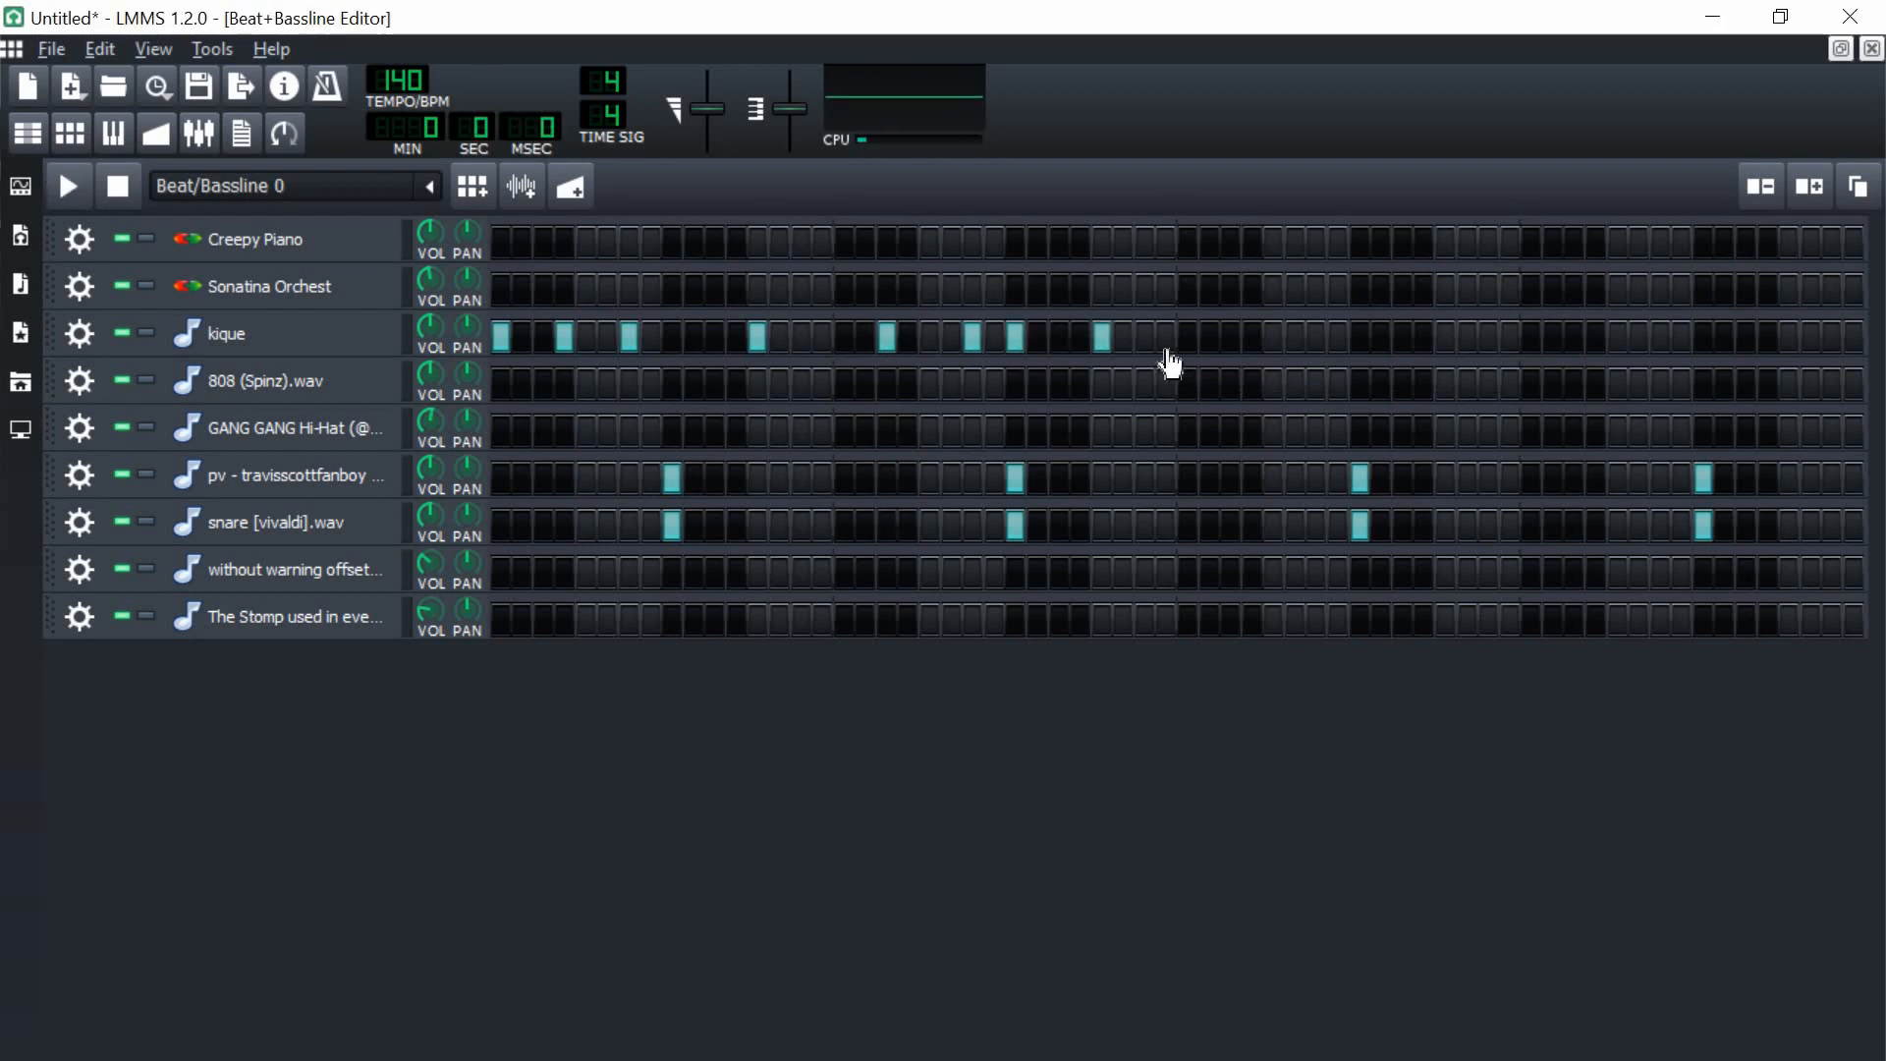
left_click(1187, 337)
left_click(1252, 337)
left_click(1315, 336)
left_click(1445, 337)
- Add kique hits on steps 49, 53 and 55 and an extra pv - travisscottfanboy hit on step 52
left_click(1618, 337)
left_click(1596, 525)
left_click(1596, 526)
left_click(1596, 478)
left_click(1531, 337)
left_click(1660, 336)
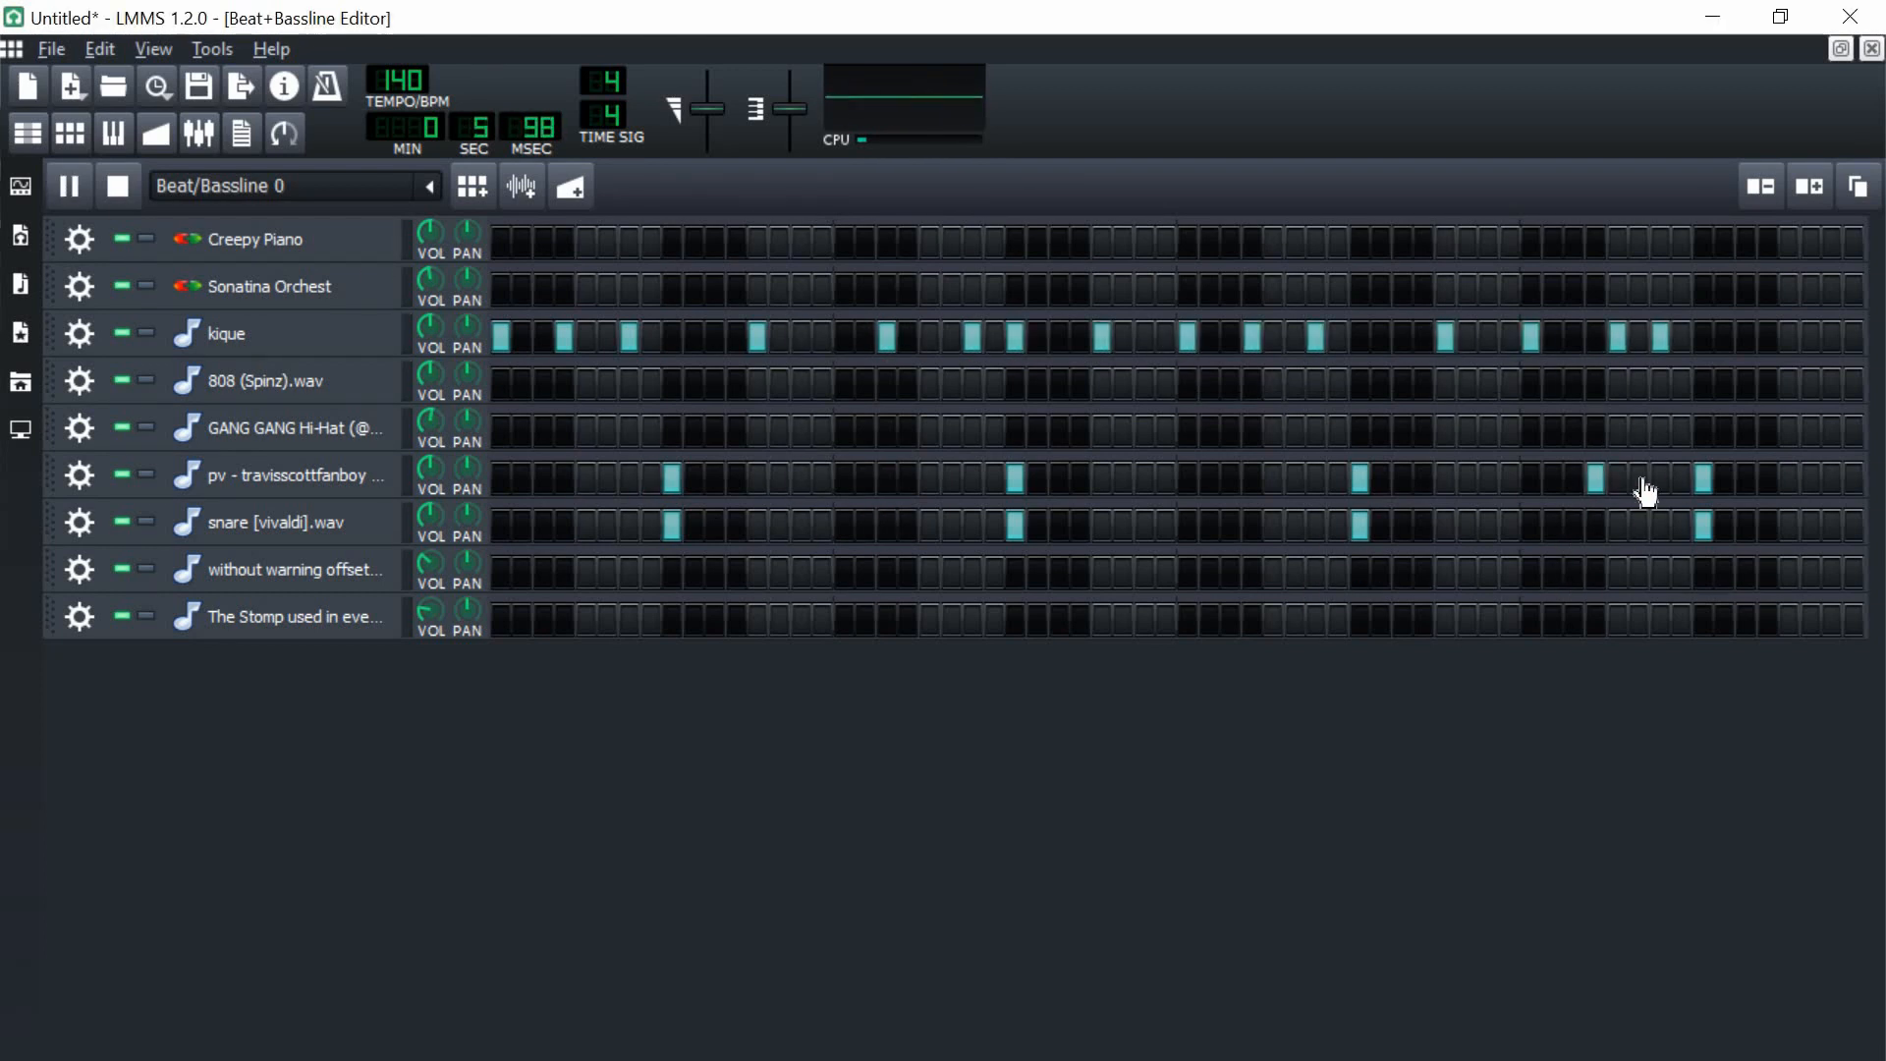
- Shift the extra pv - travisscottfanboy hit to step 51 and the kique hit on 53 to 52, adding kique hits on 59 and 61
left_click(1831, 337)
left_click(1596, 479)
left_click(1575, 478)
left_click(1618, 337)
left_click(1788, 337)
left_click(1831, 337)
left_click(1746, 337)
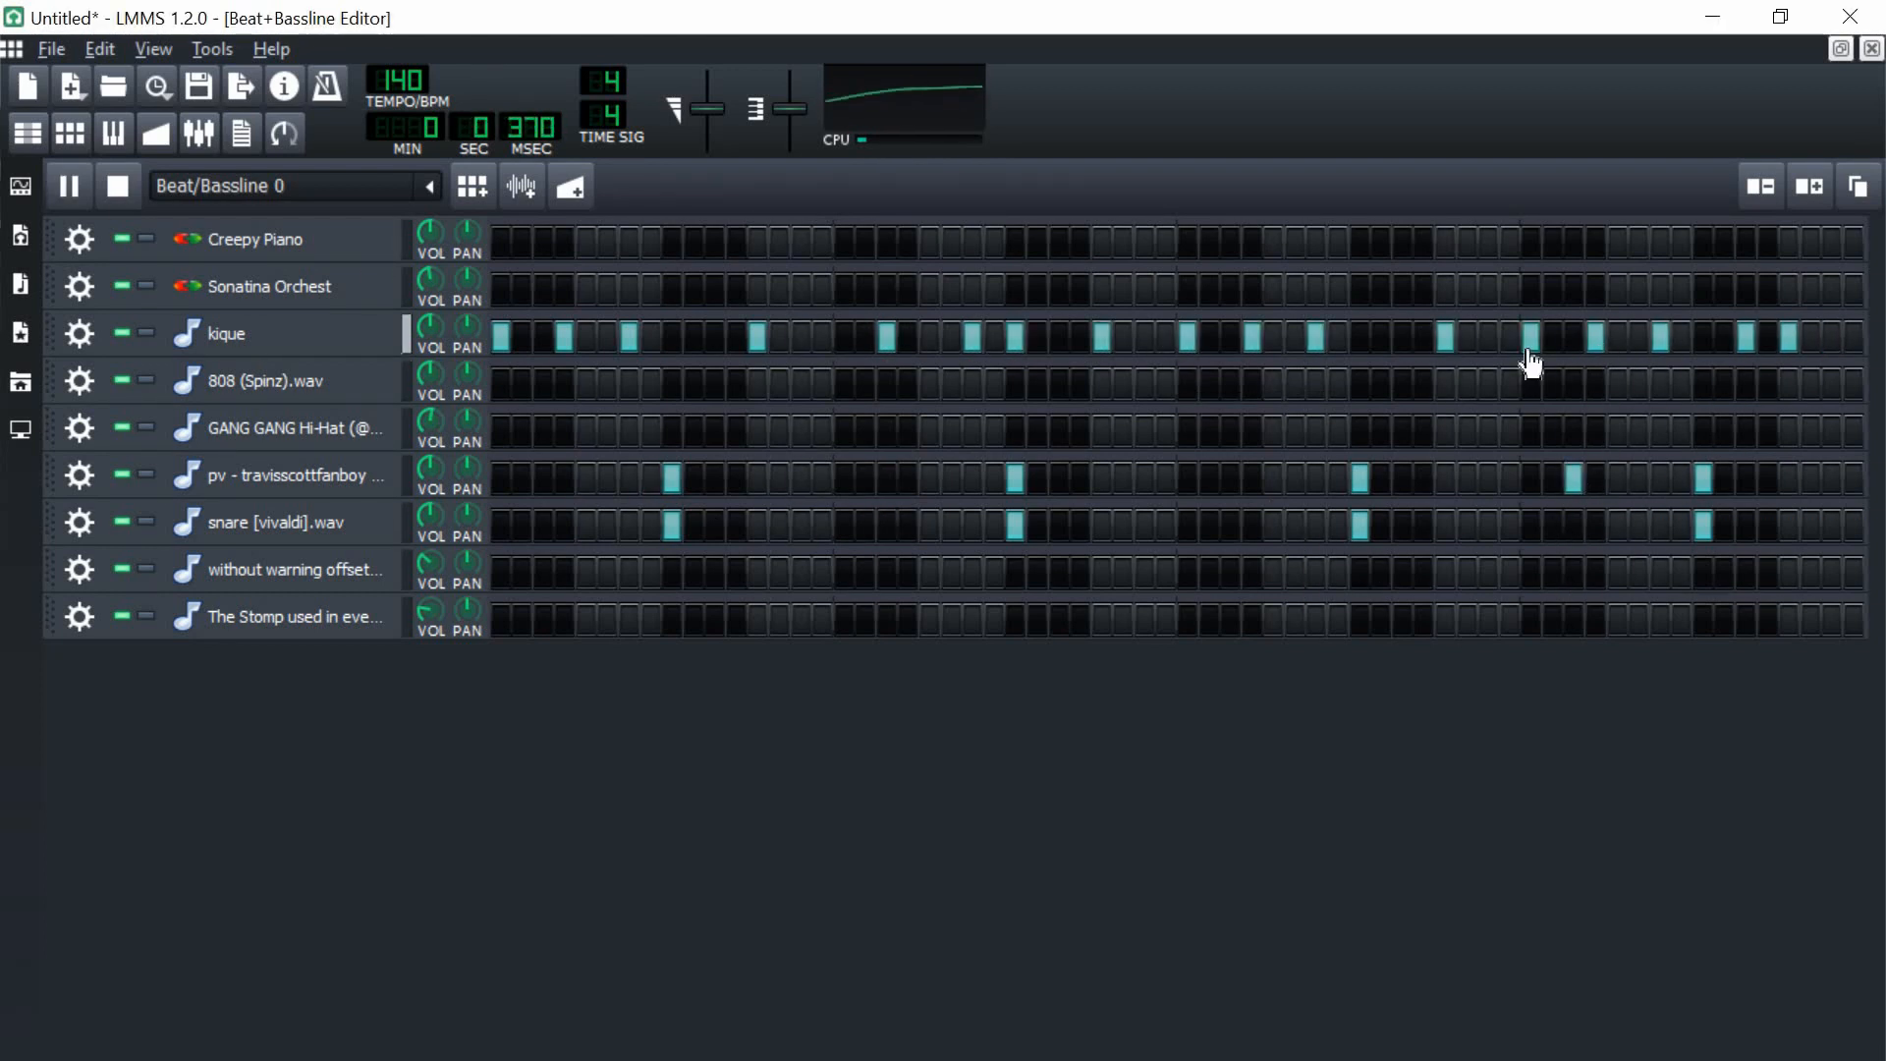
- Replace the kique hits on steps 49 and 52 with one on step 51, and add a pv - travisscottfanboy hit on step 63
left_click(1530, 337)
left_click(1596, 337)
left_click(1574, 337)
left_click(1530, 337)
left_click(1831, 479)
key("space")
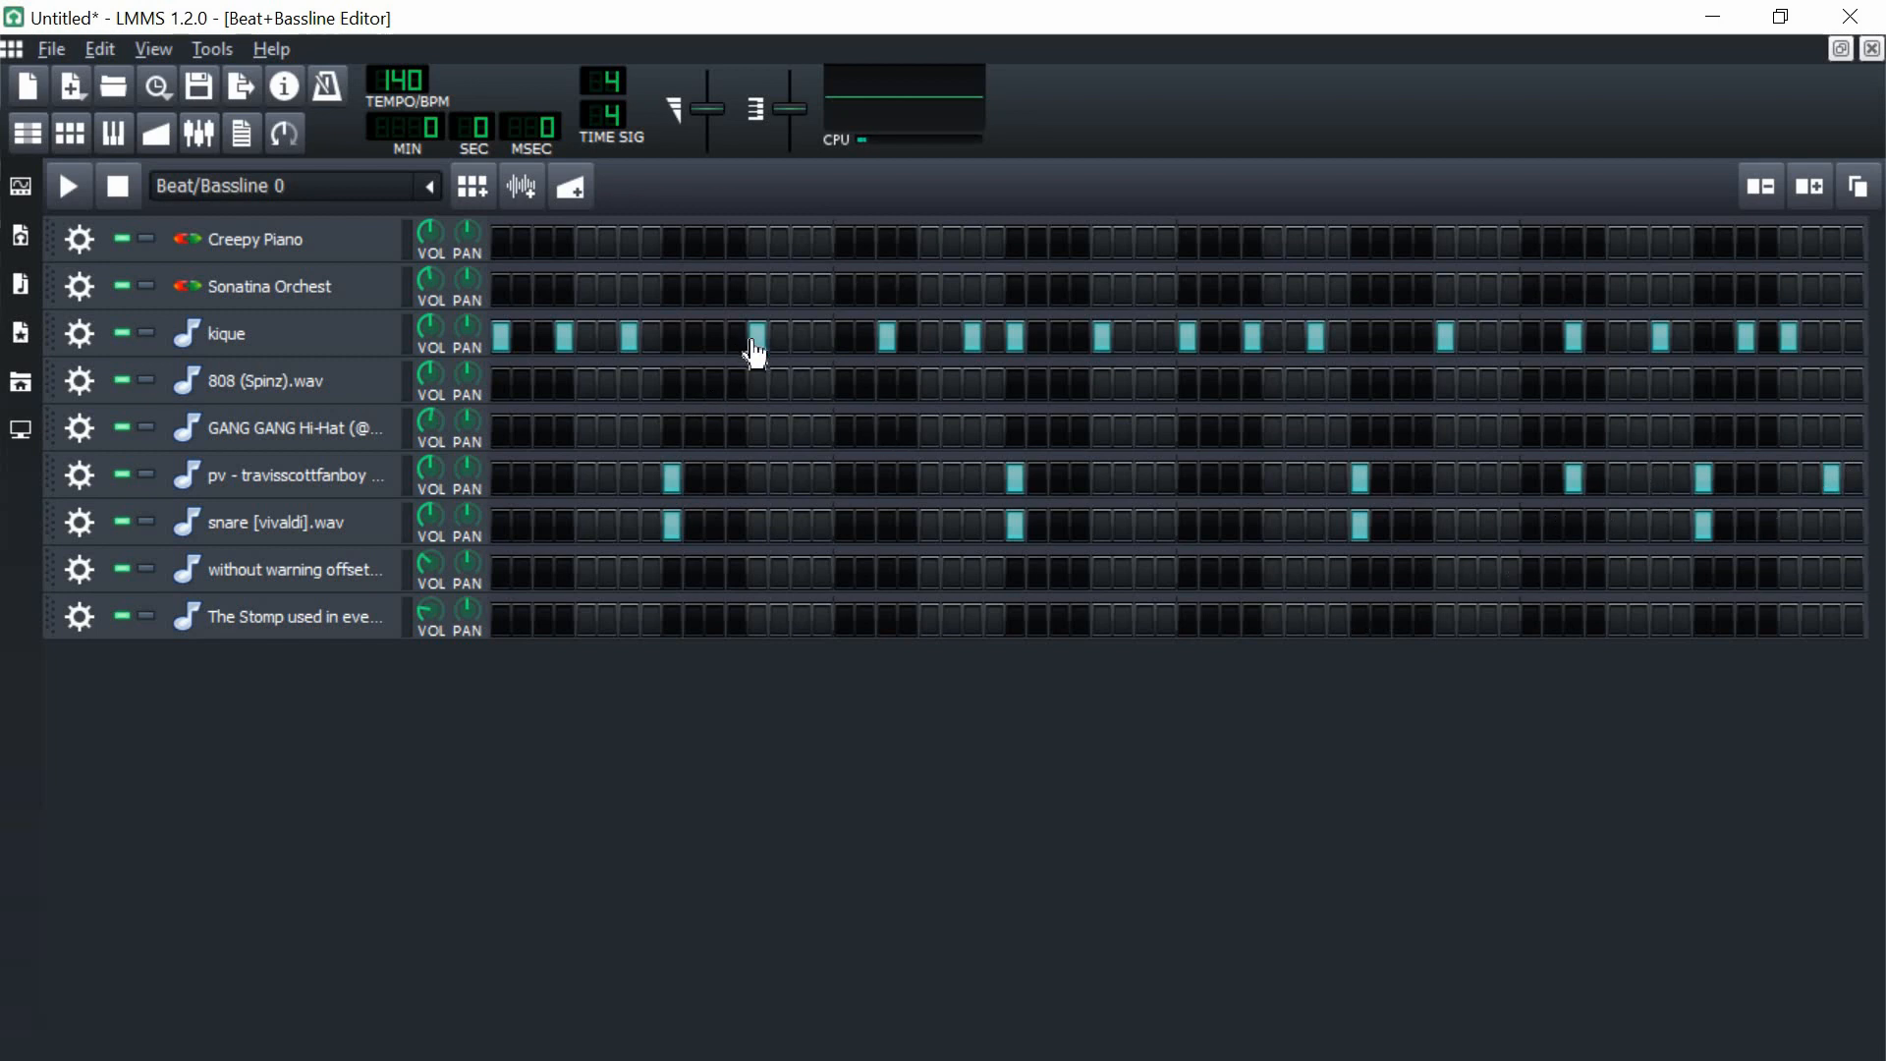
- Raise the velocity of all kique notes to nearly maximum in the Piano-Roll, then close it
right_click(982, 356)
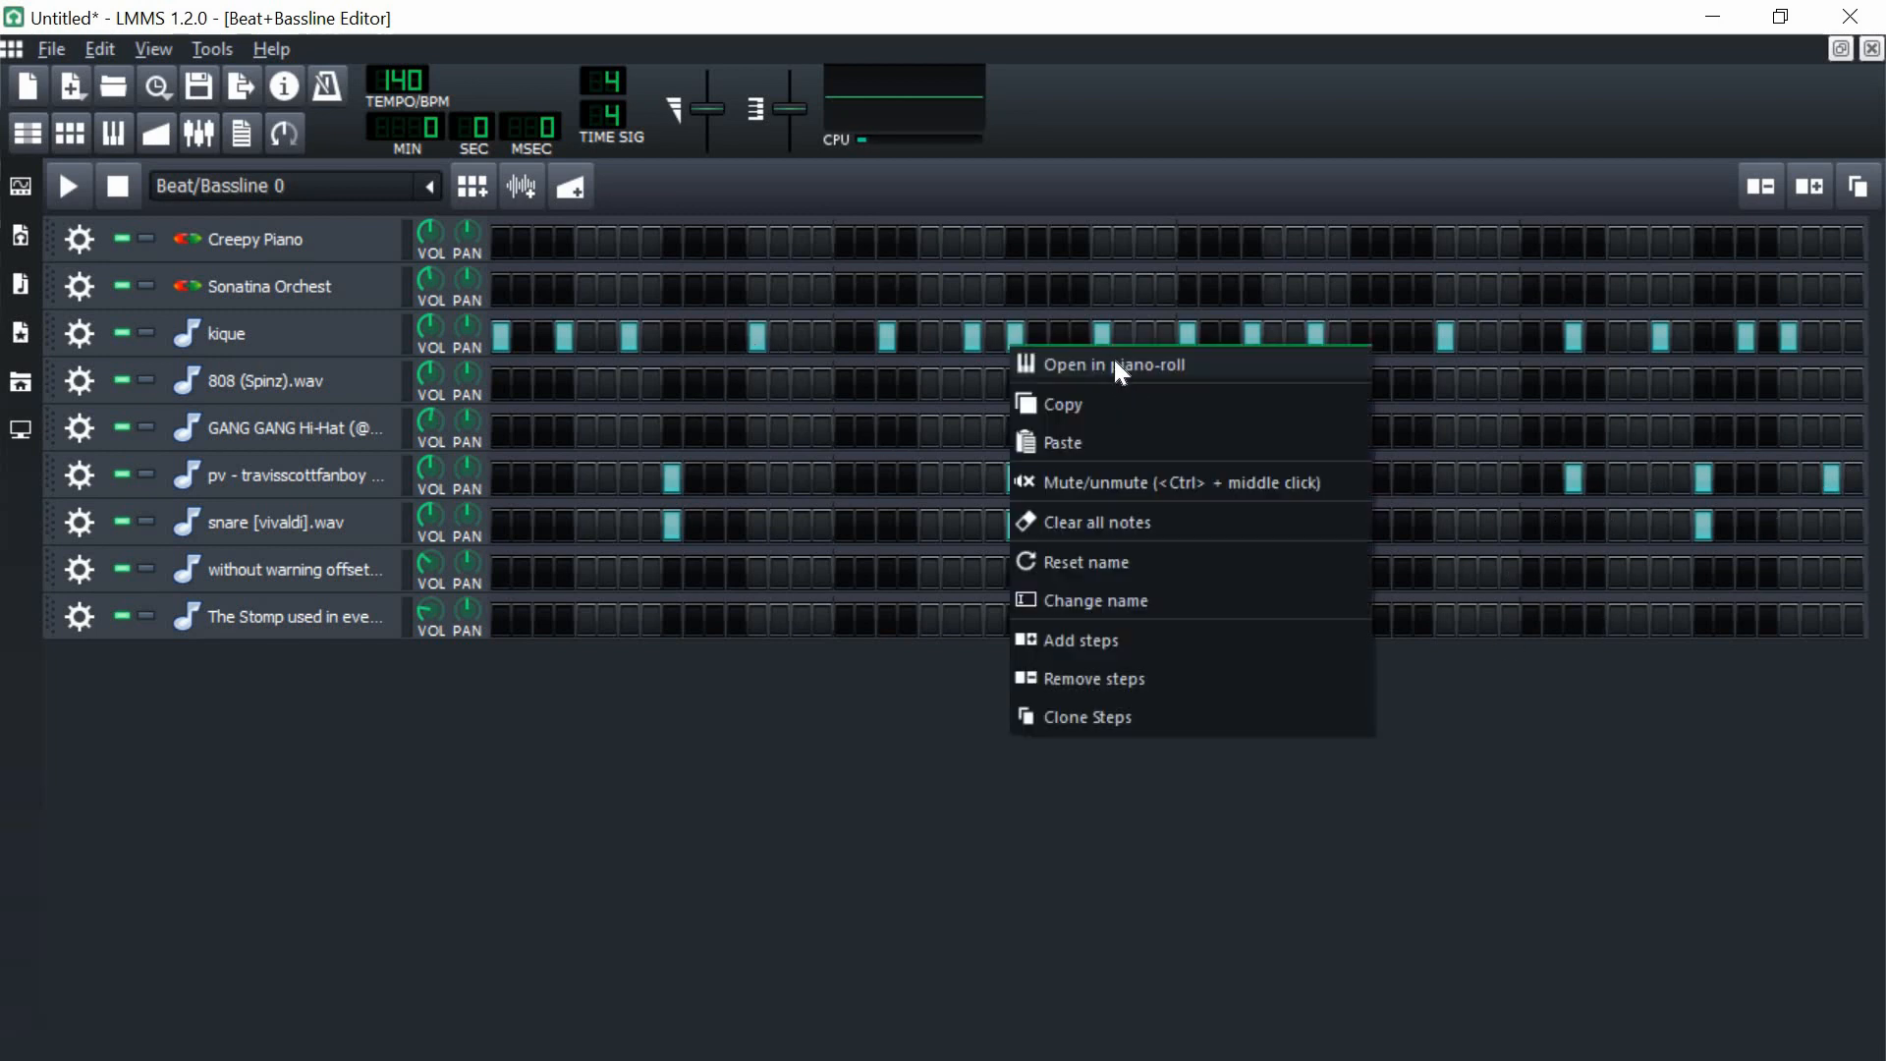
left_click(1114, 359)
key("ctrl+a")
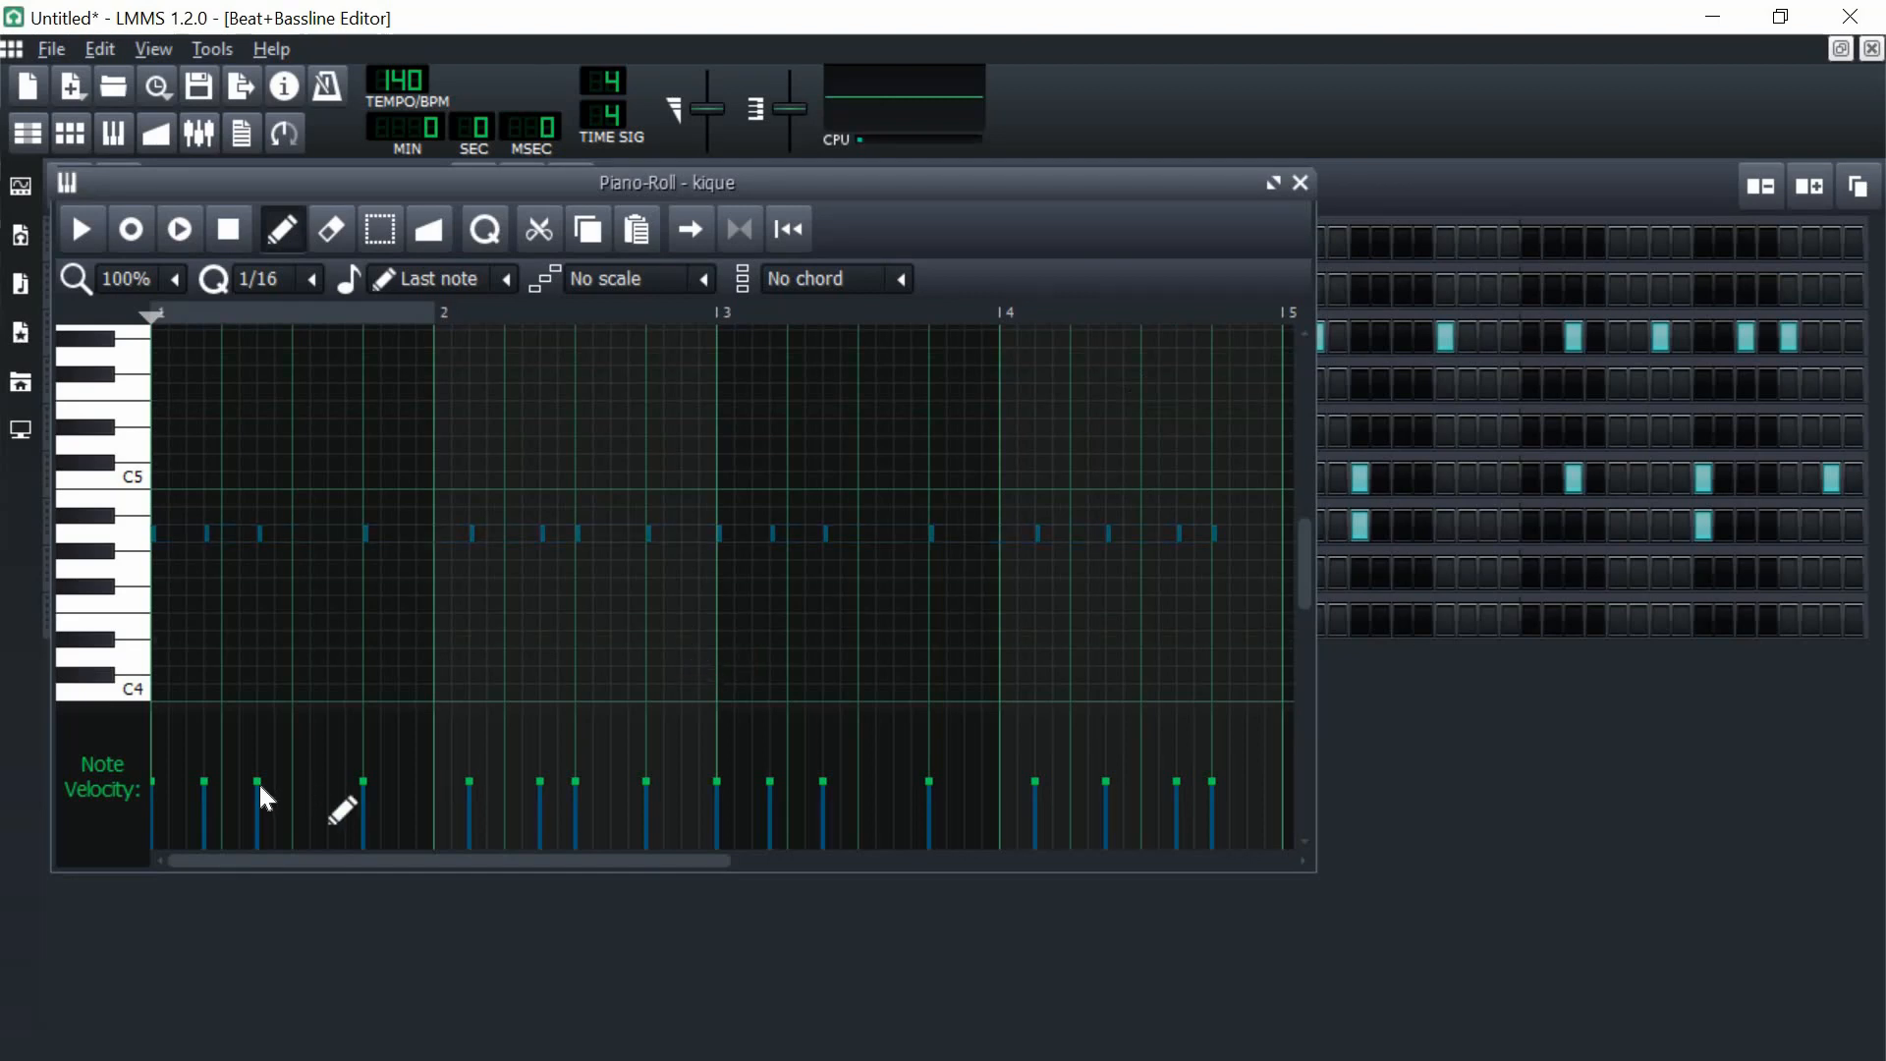
left_click_drag(190, 783, 259, 709)
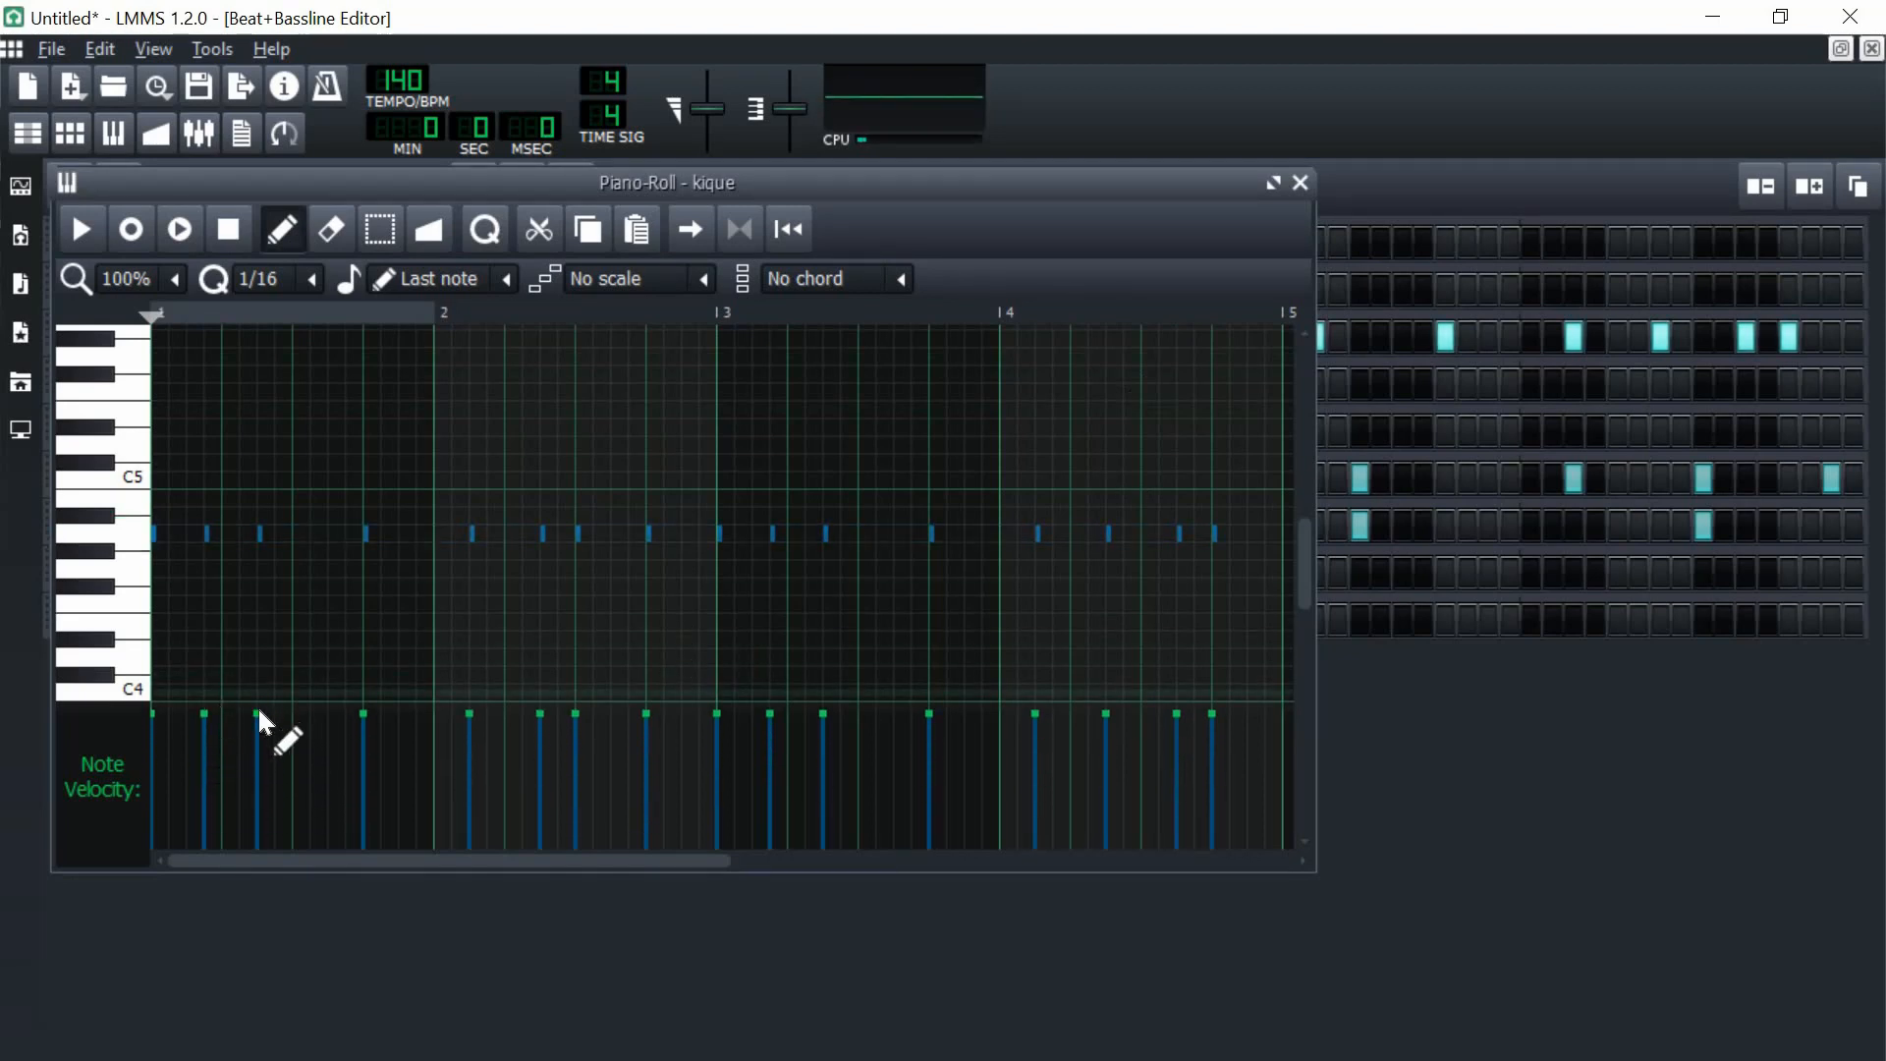
left_click(1300, 183)
- Add a Hard Limiter effect to the Master channel in the FX-Mixer
left_click(200, 132)
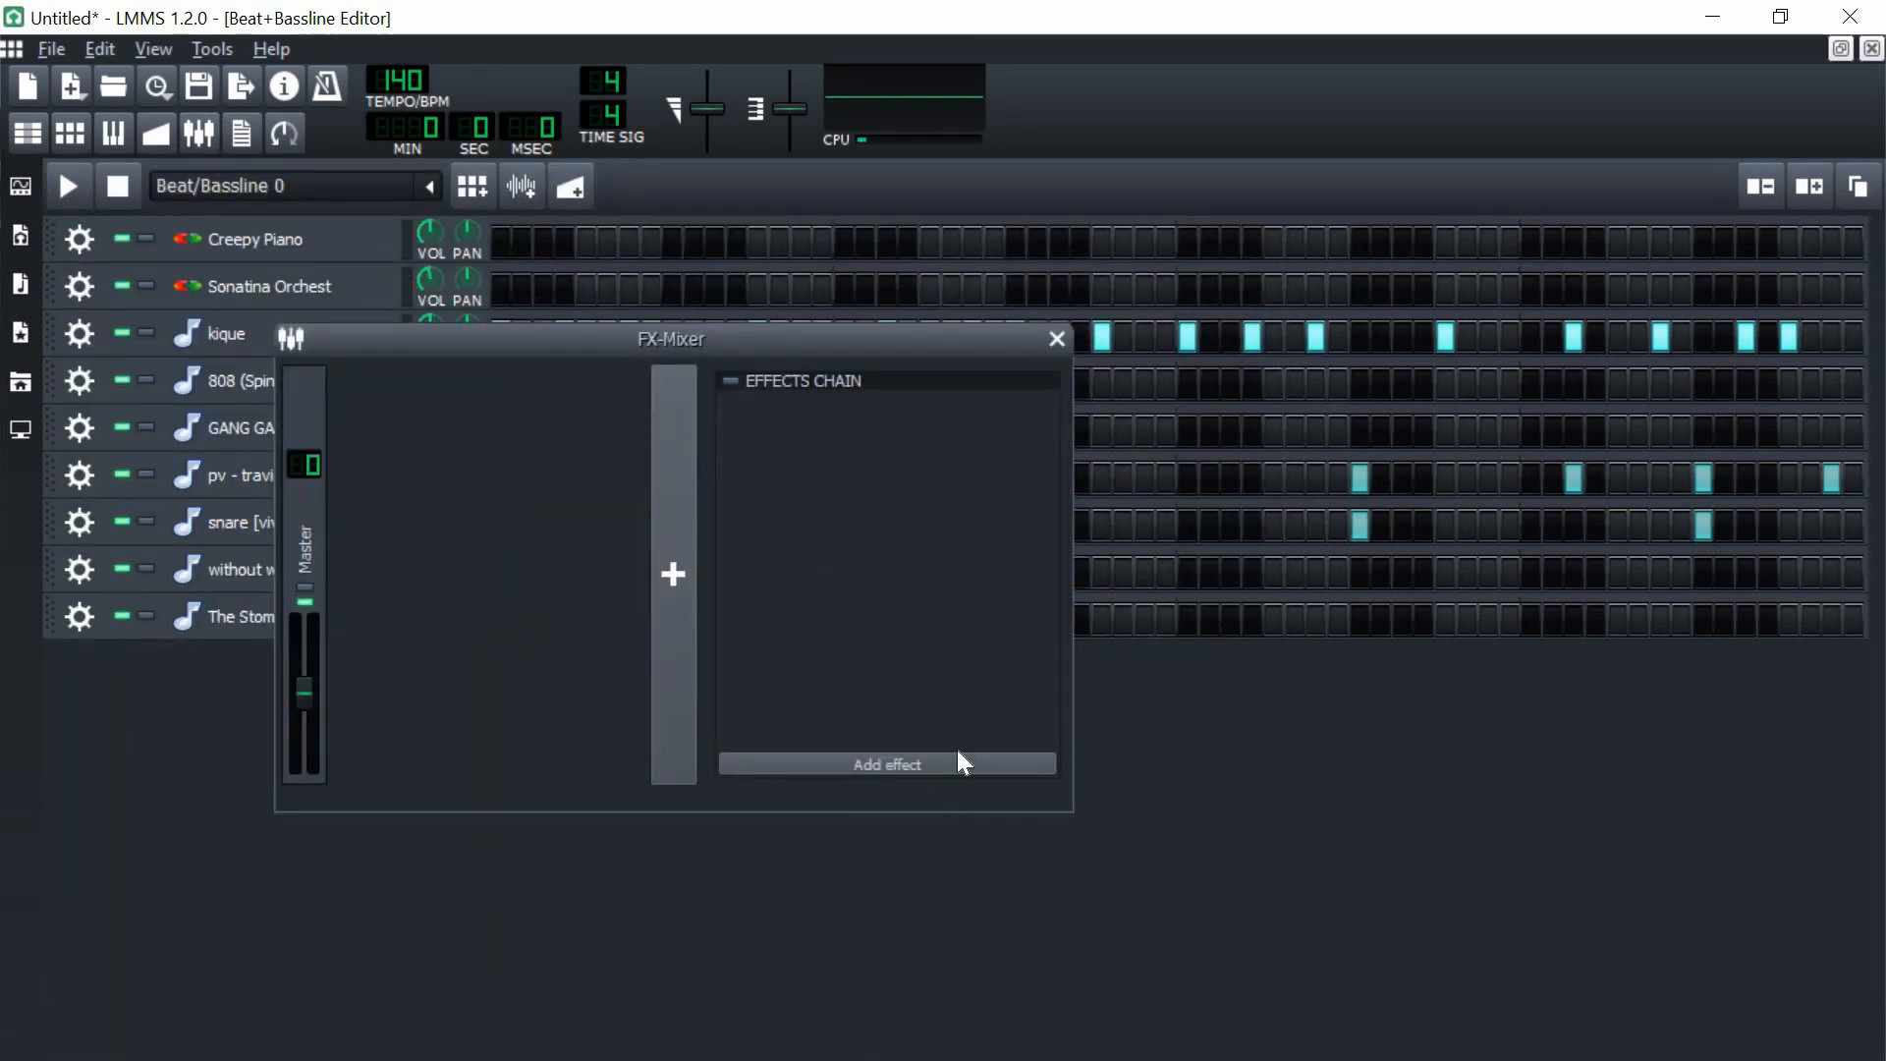
left_click(887, 764)
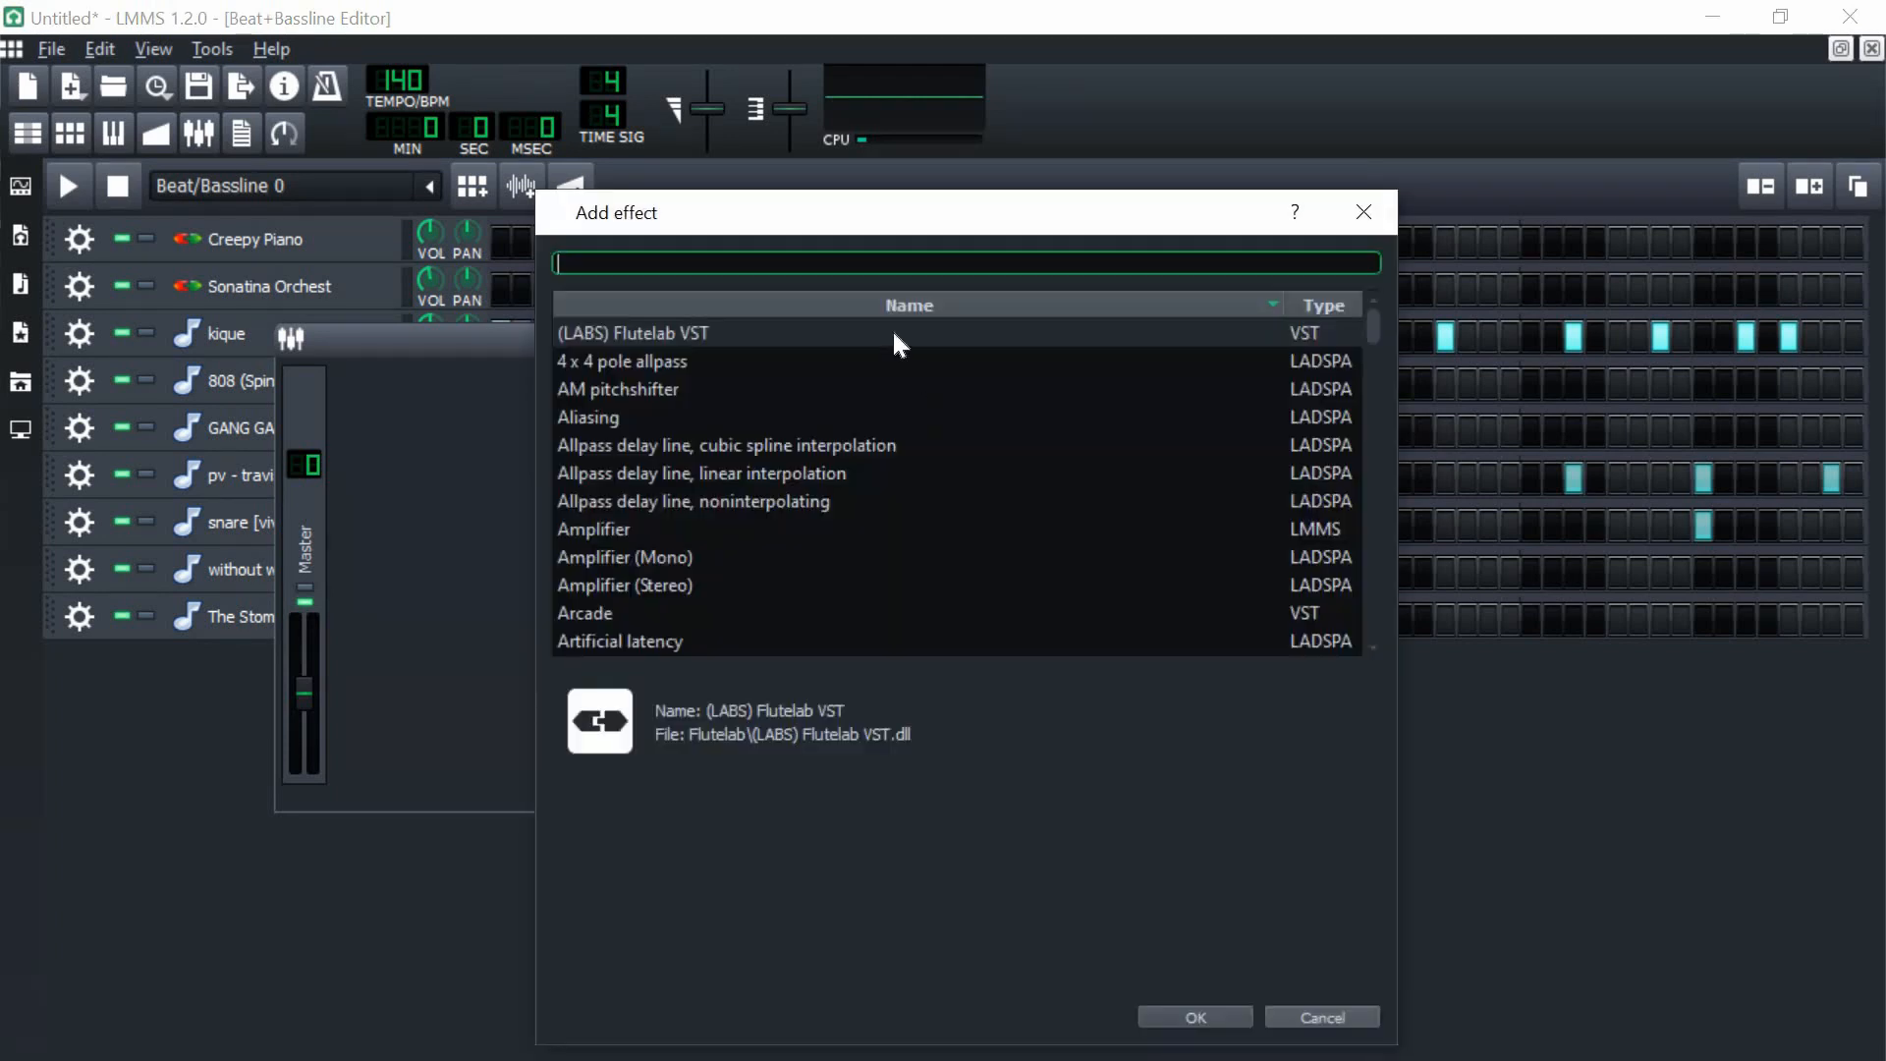
type("hard")
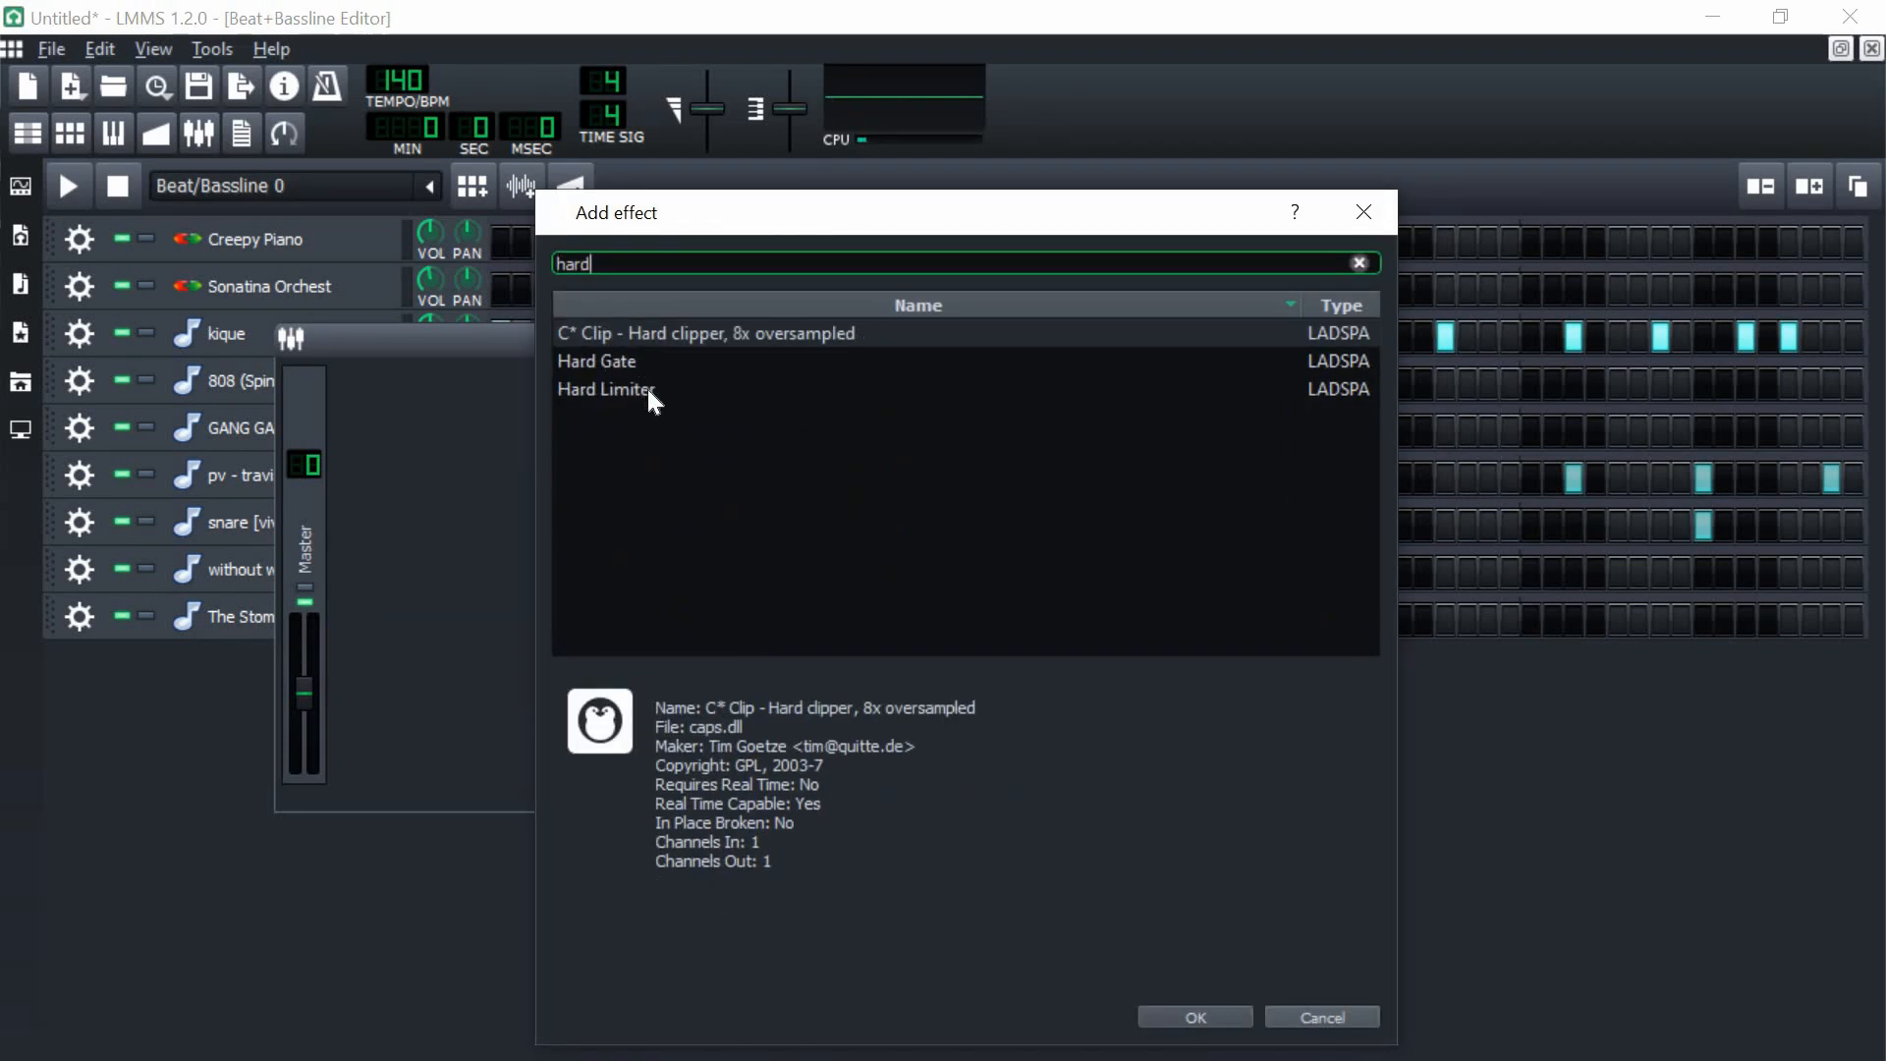
double_click(646, 389)
left_click(1673, 275)
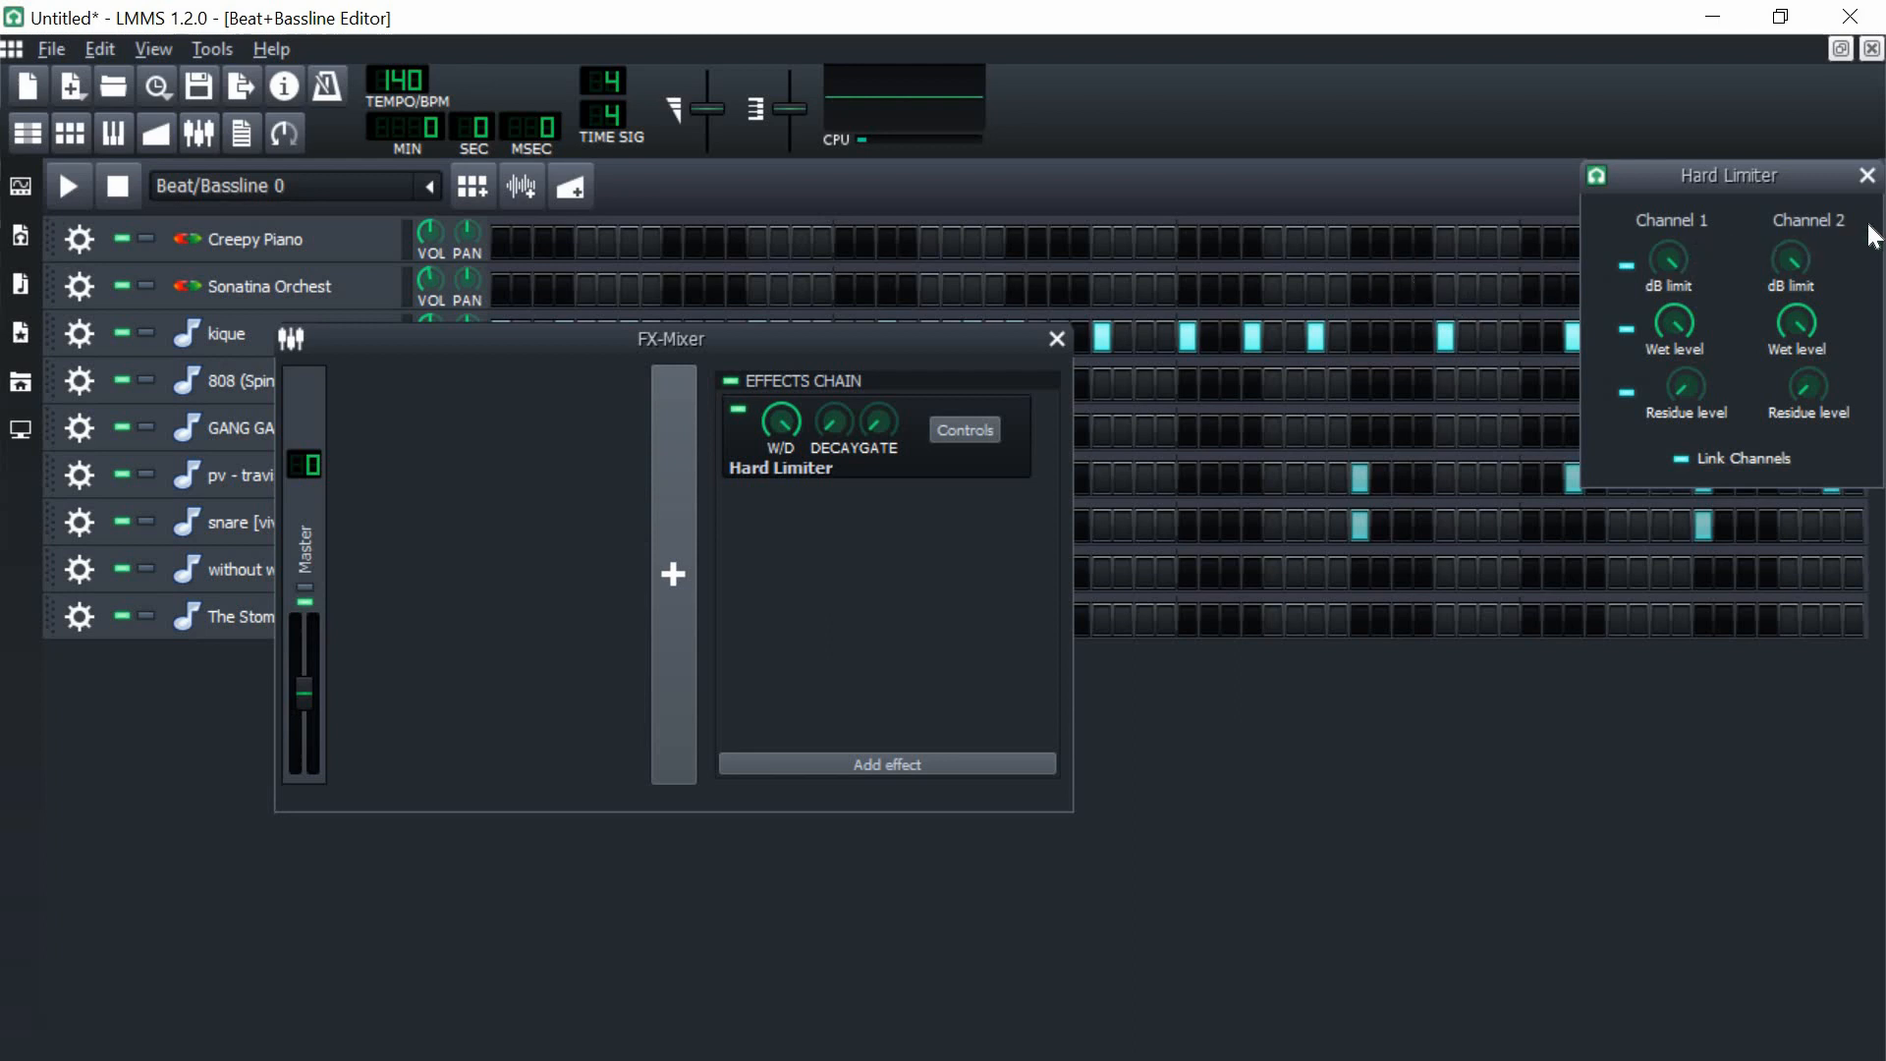
- Close the Hard Limiter and FX-Mixer windows, and slightly lower the kique track's volume while playing back the beat
left_click(1867, 176)
left_click(1057, 339)
key("space")
left_click_drag(427, 329, 427, 336)
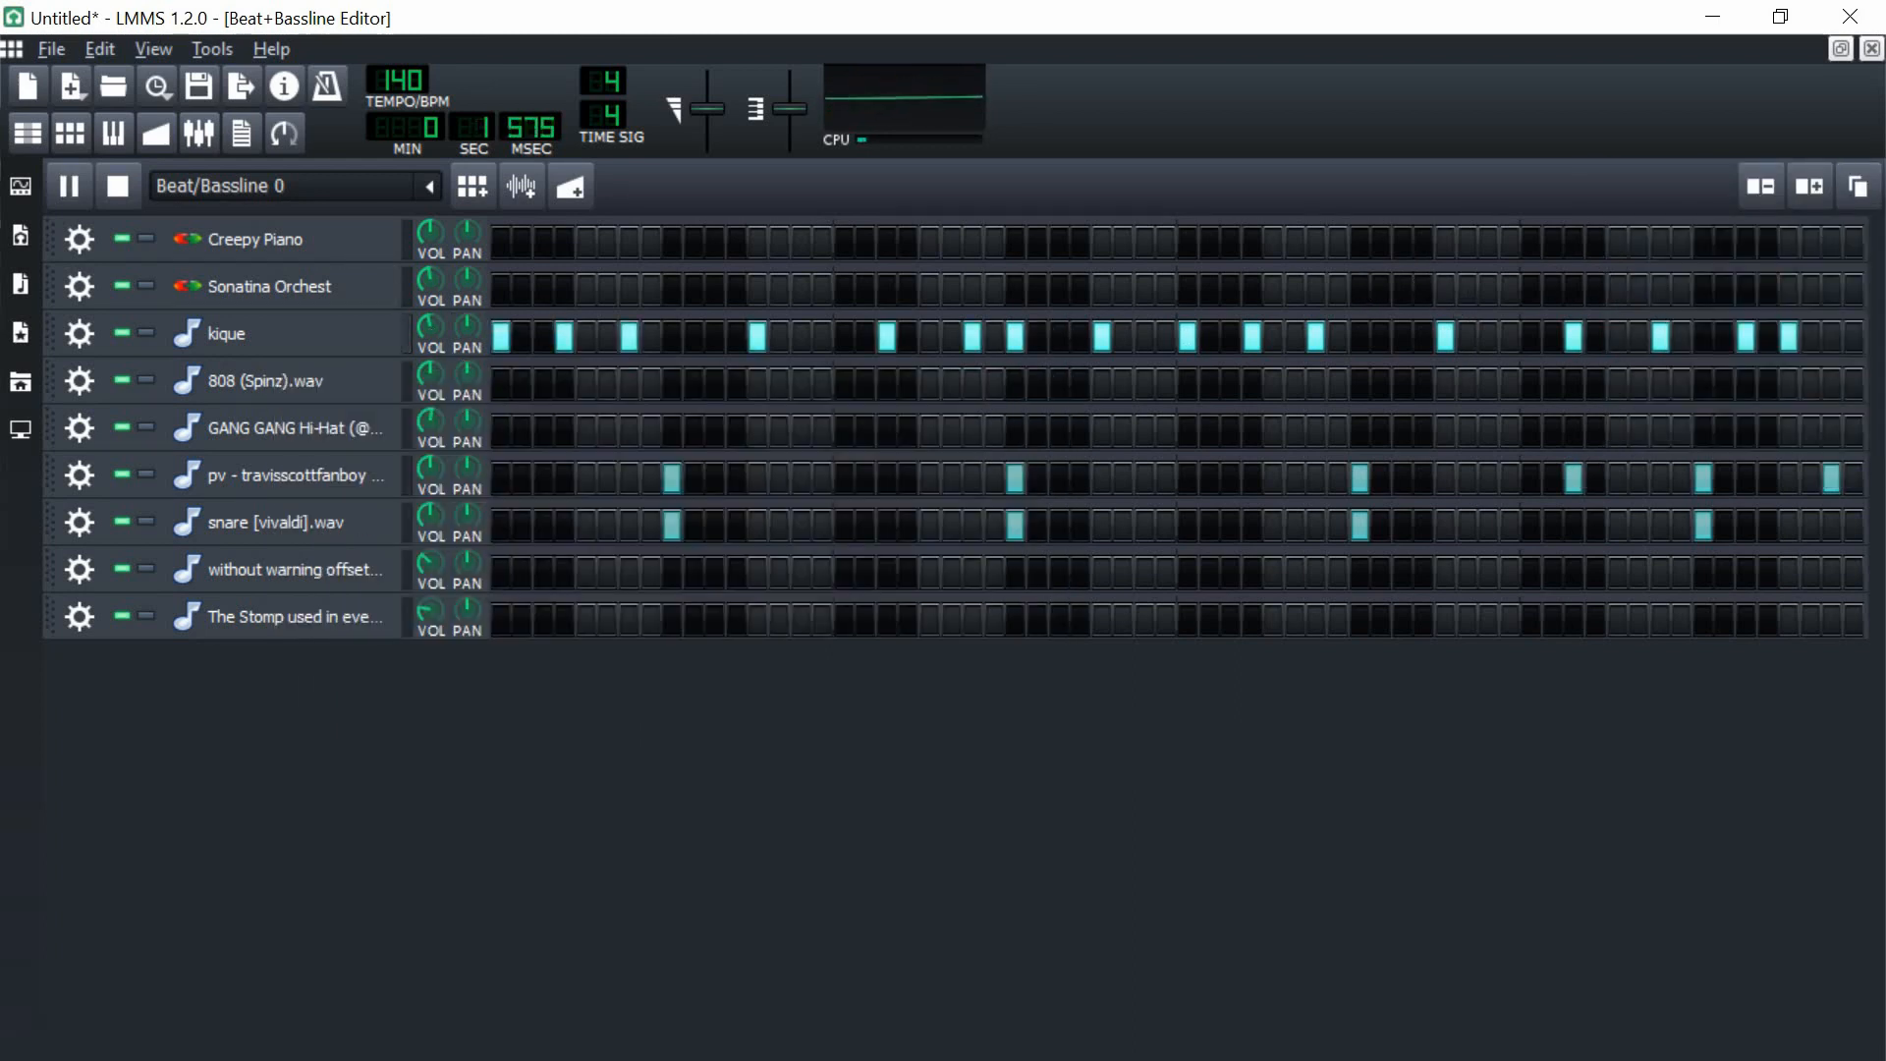
left_click(118, 186)
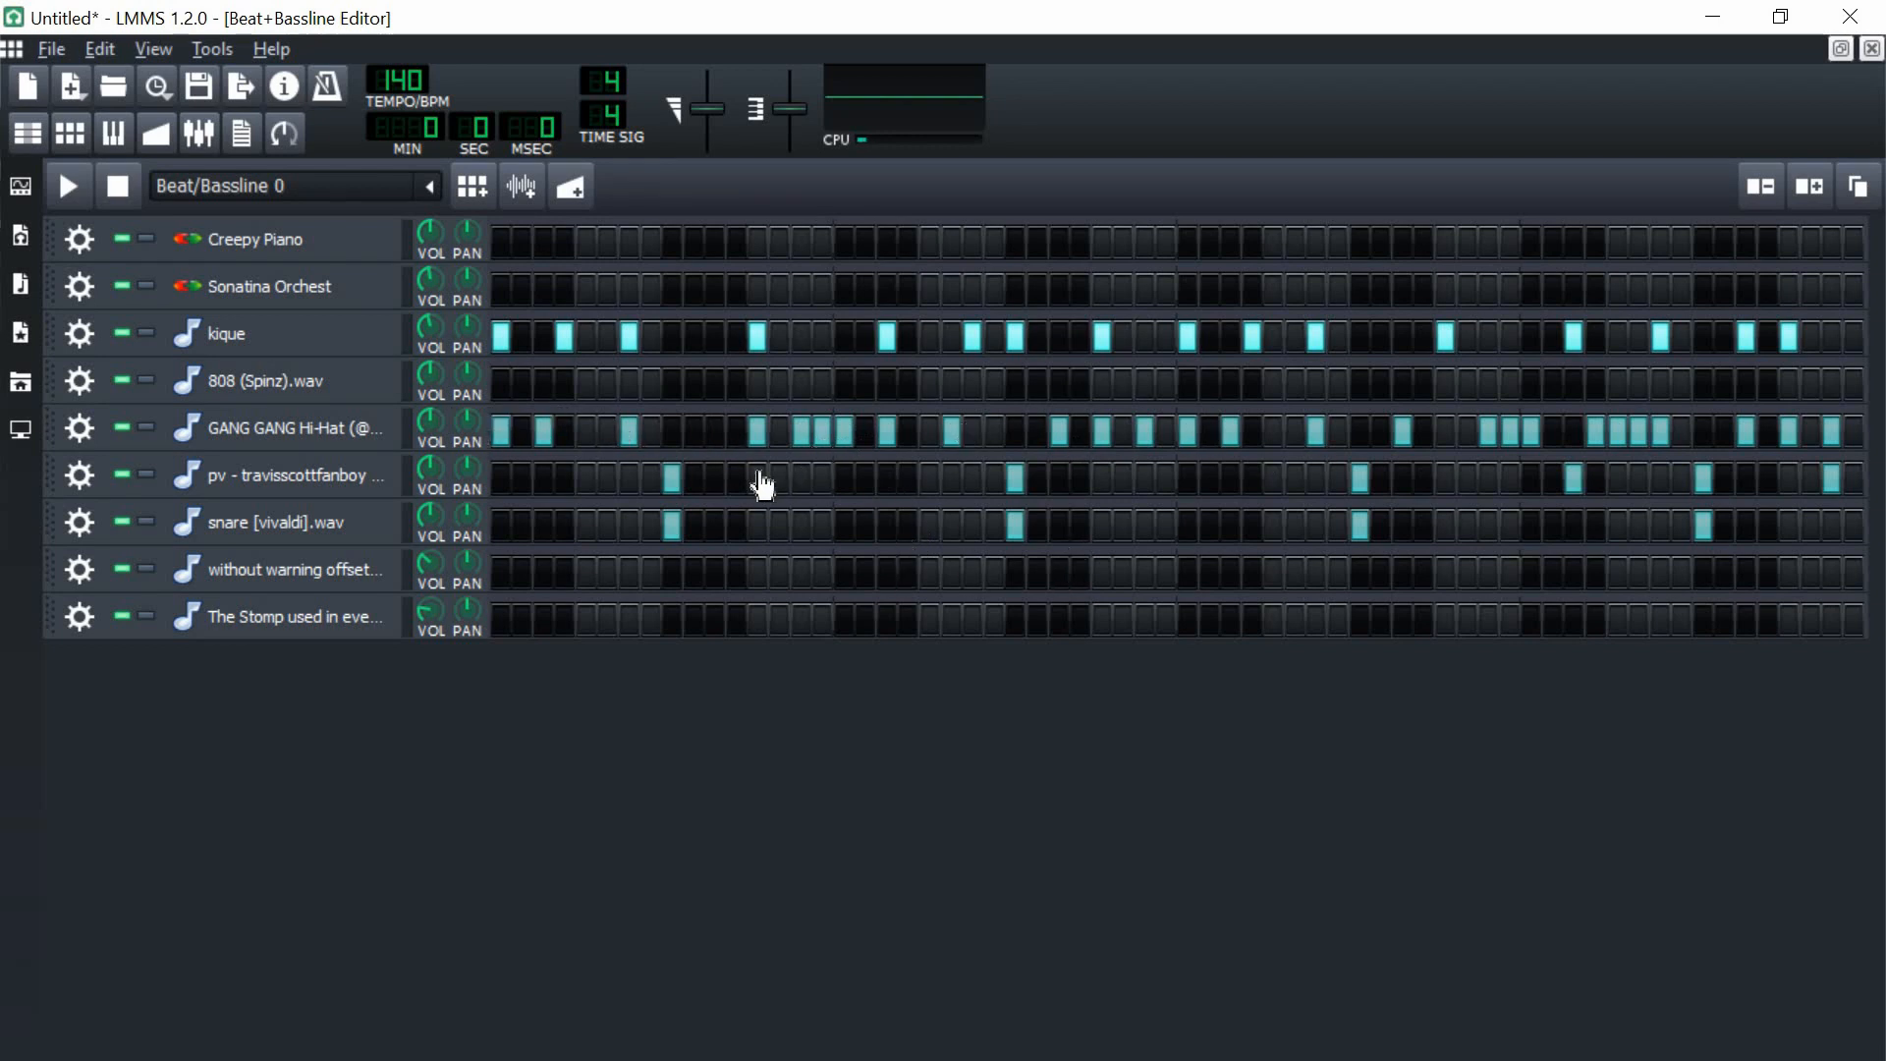
- Open the GANG GANG Hi-Hat pattern in a maximized Piano-Roll with 1/32 quantization and 200% zoom
right_click(825, 457)
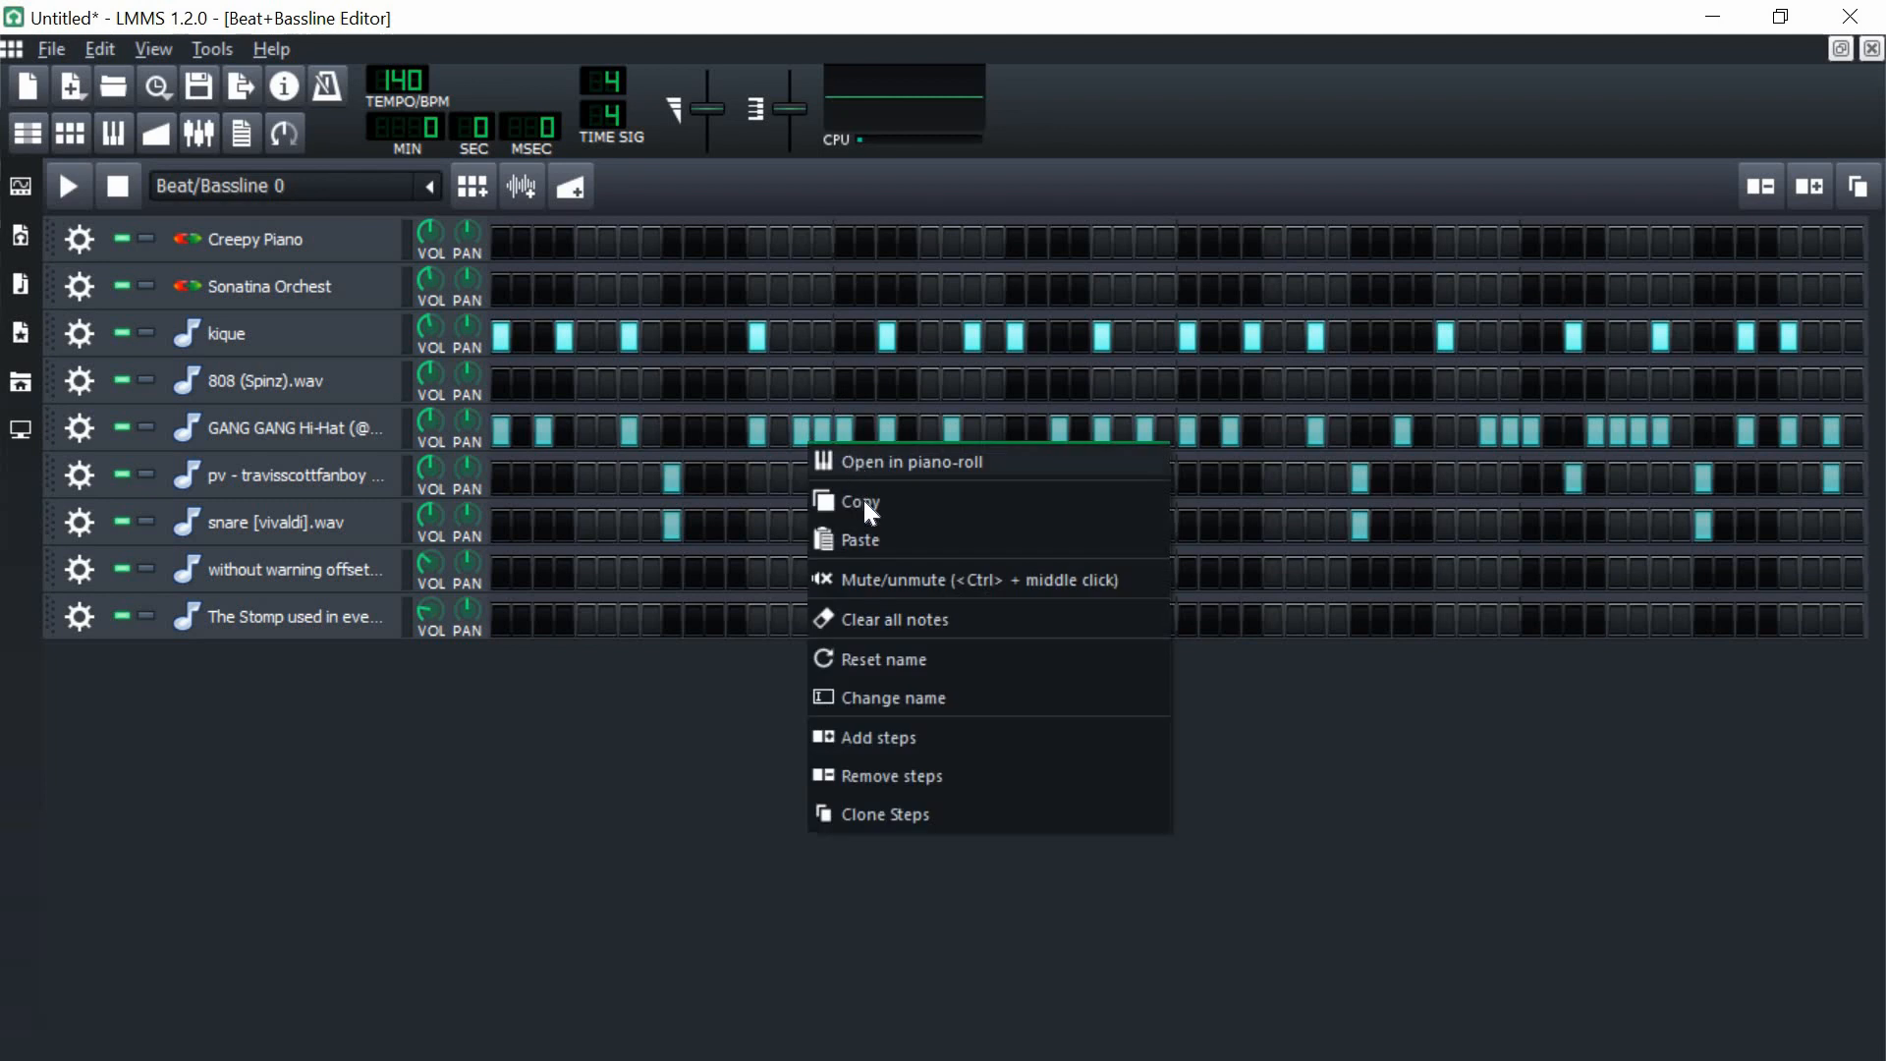
left_click(884, 459)
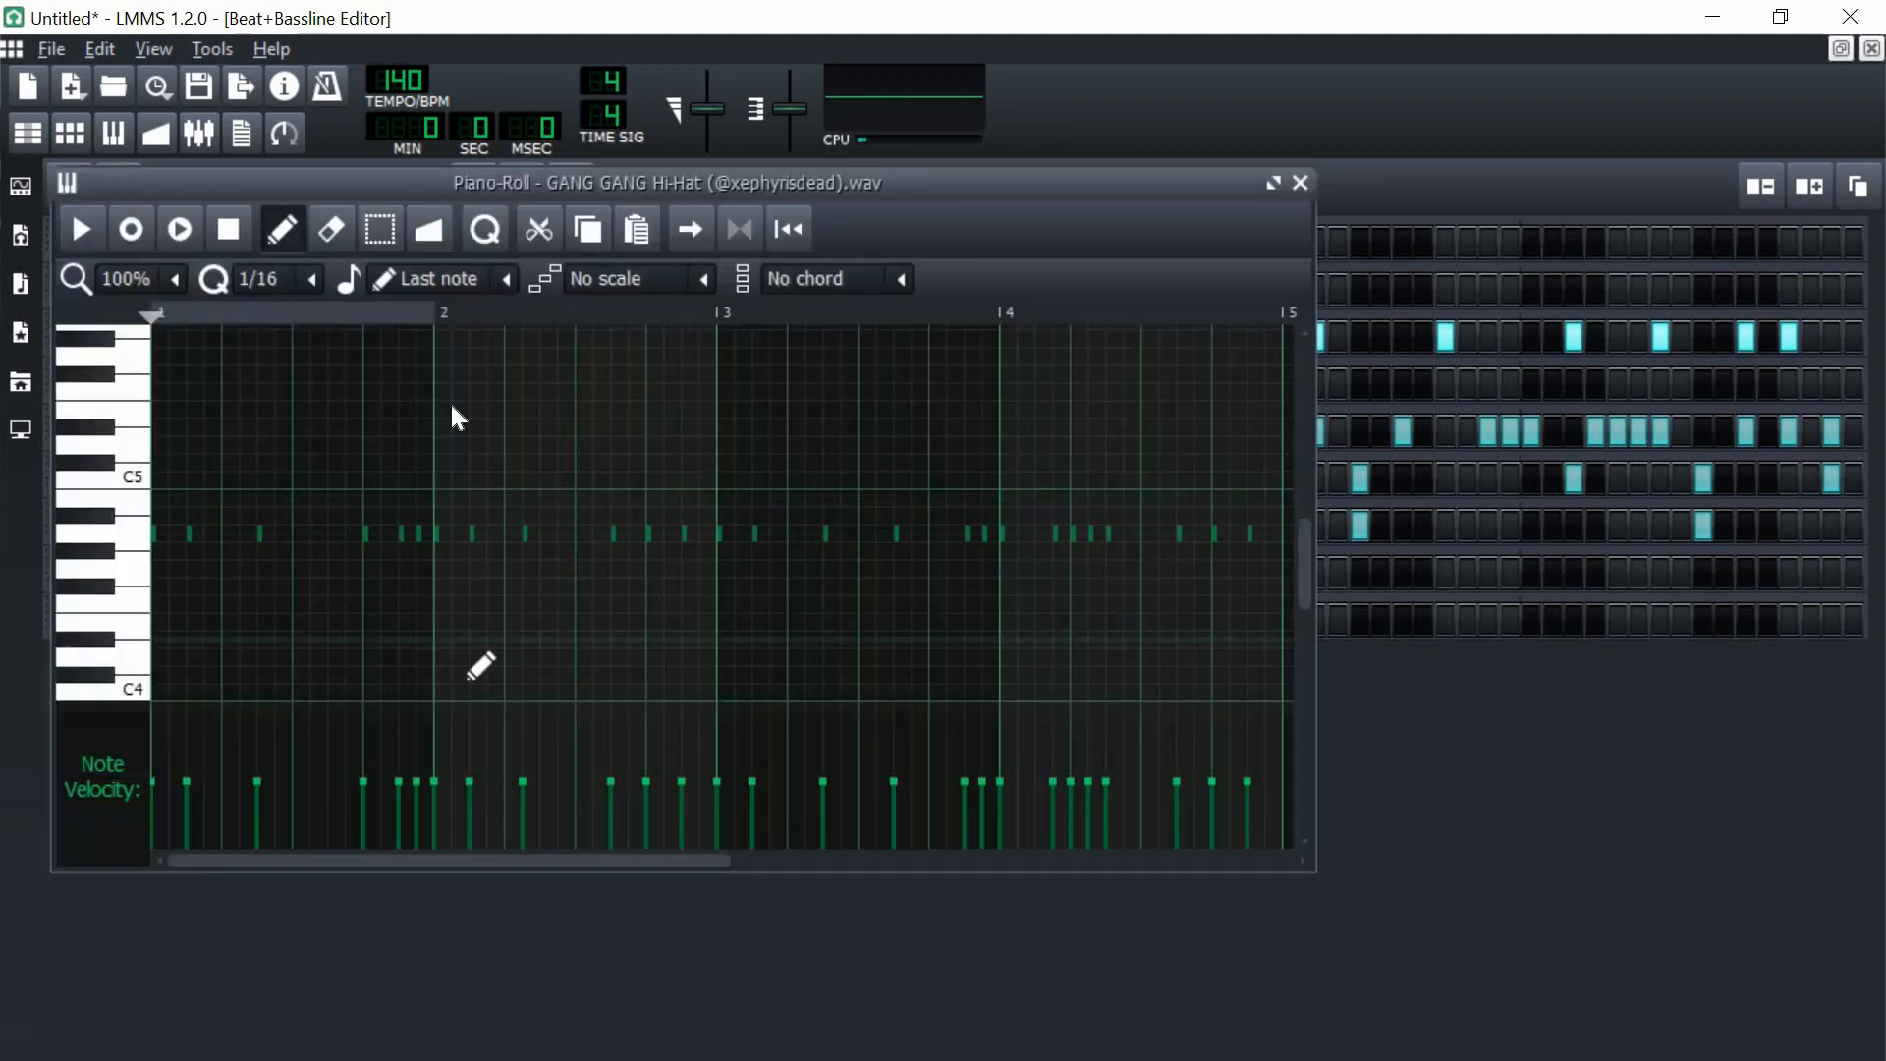
left_click(1272, 183)
scroll(243, 235, "down", 1)
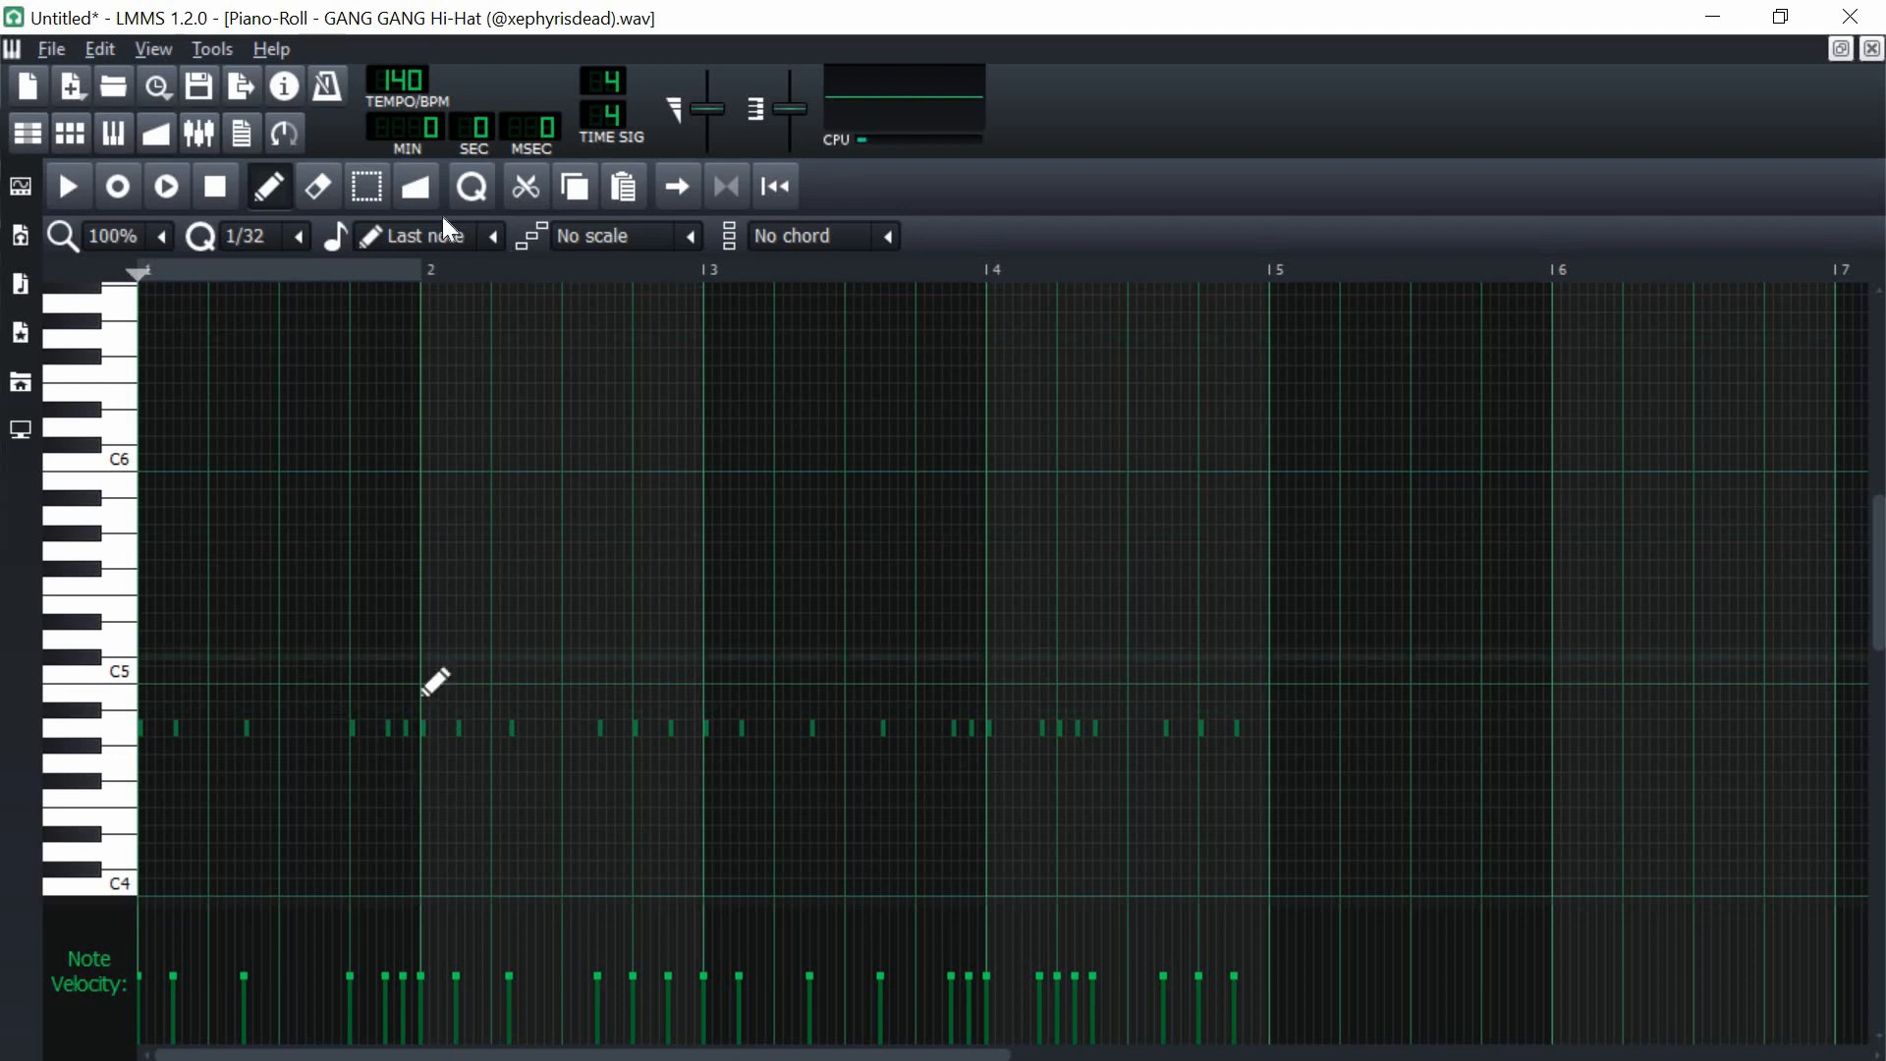
scroll(132, 252, "down", 1)
scroll(690, 629, "down", 2)
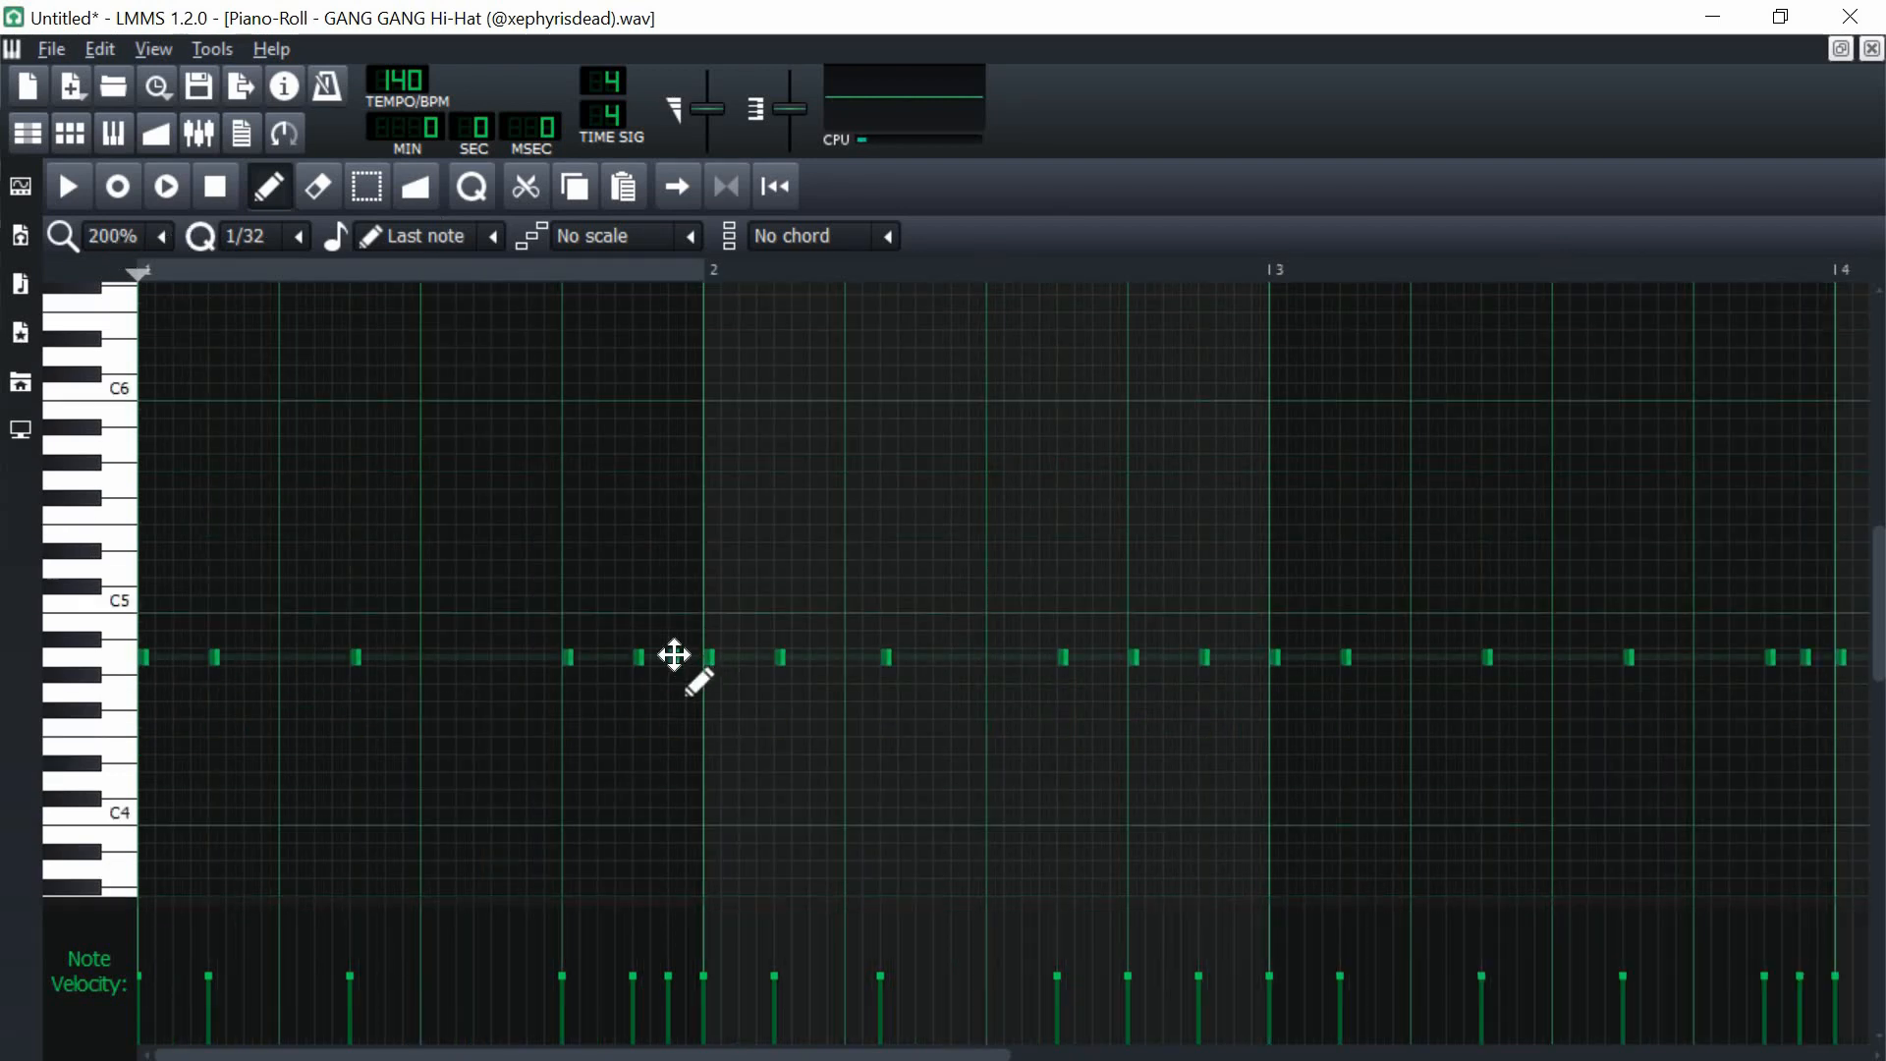
- Fill the gaps between the last A4 hi-hat notes before bar 2 to make a 1/32 roll, and play it back
left_click(674, 657)
left_click_drag(674, 659, 658, 661)
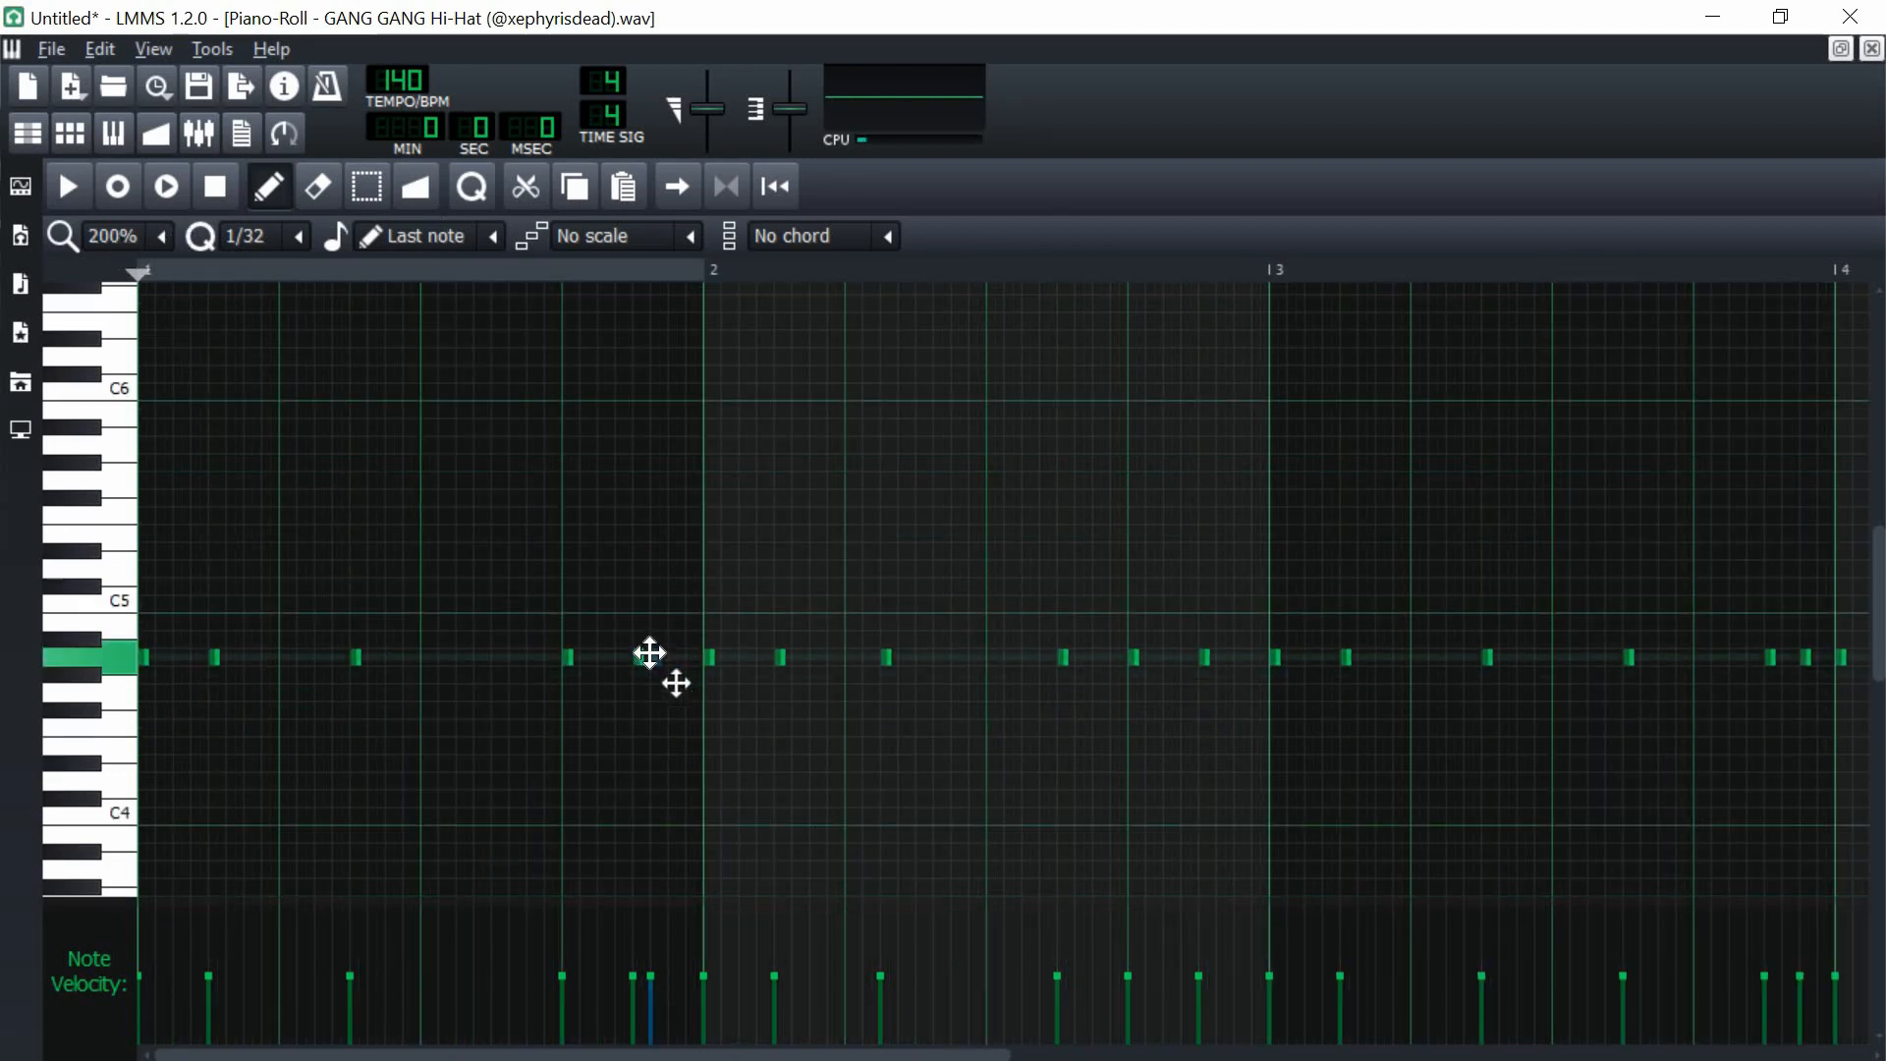
left_click(658, 660)
left_click(692, 658)
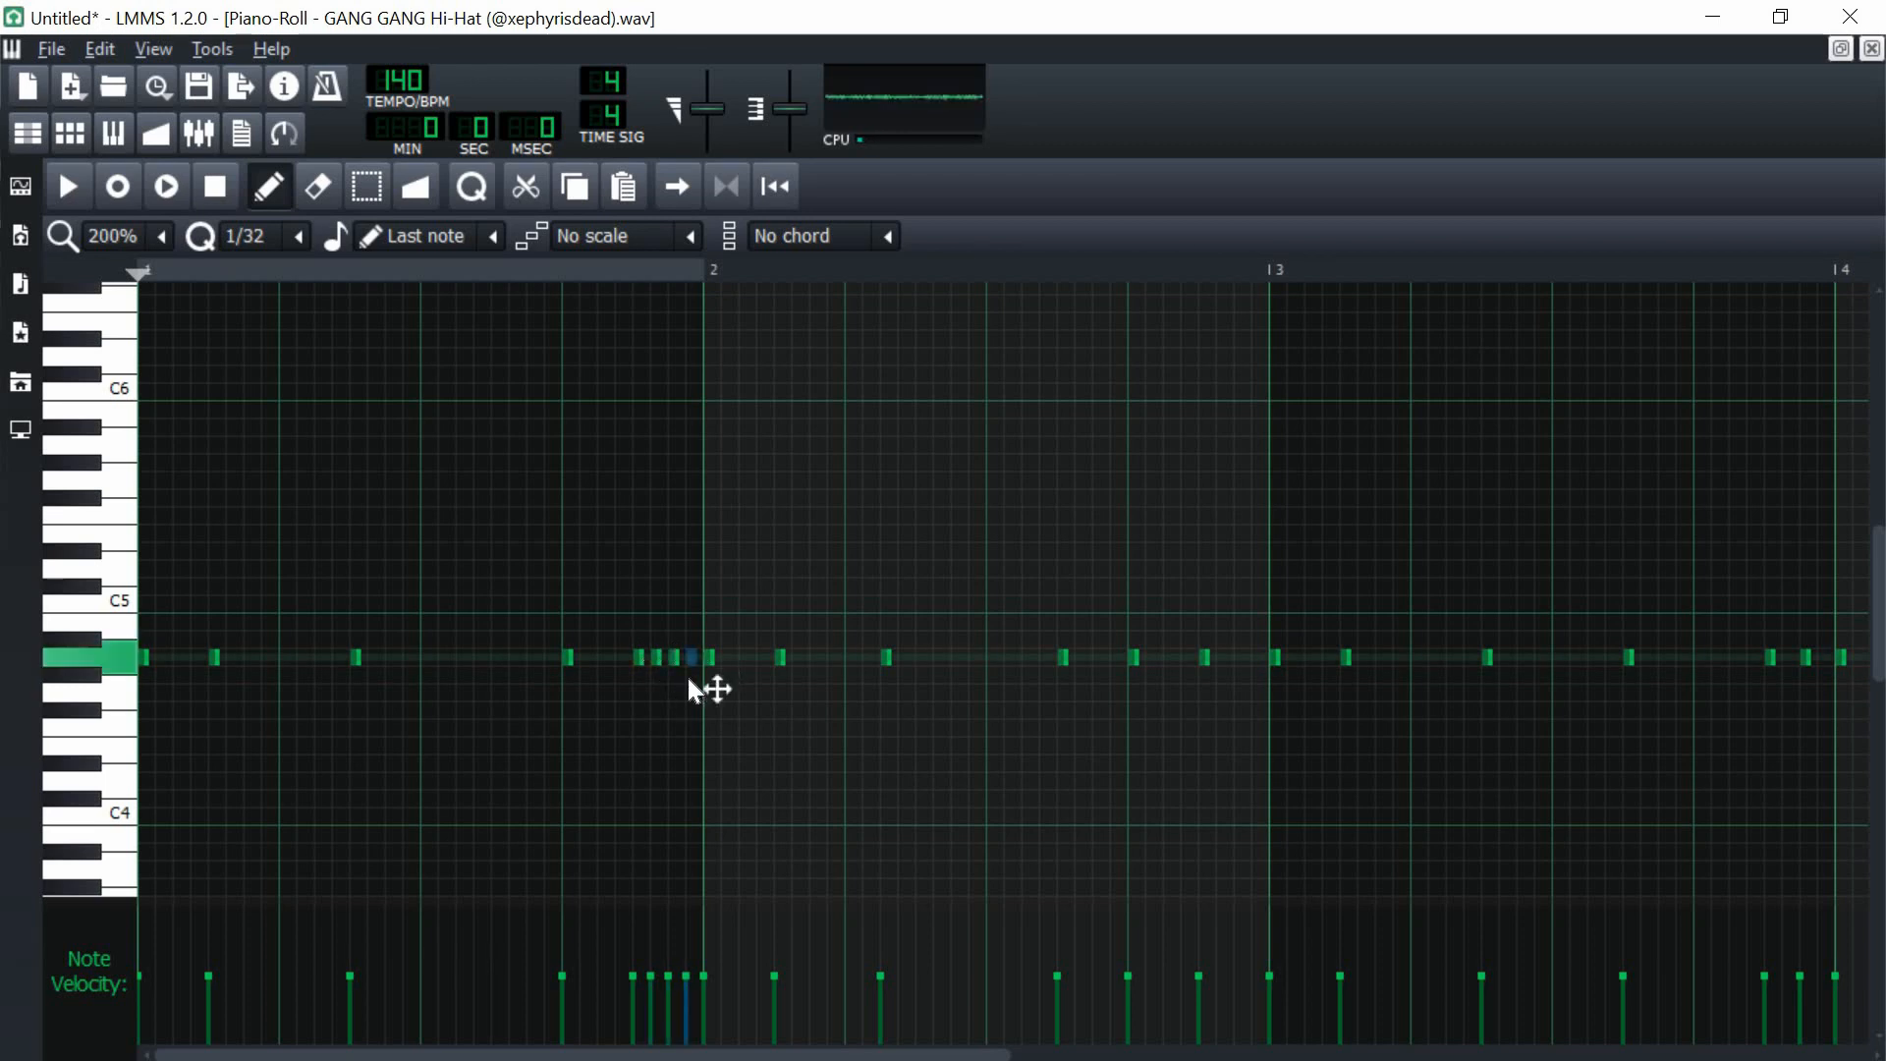
key("space")
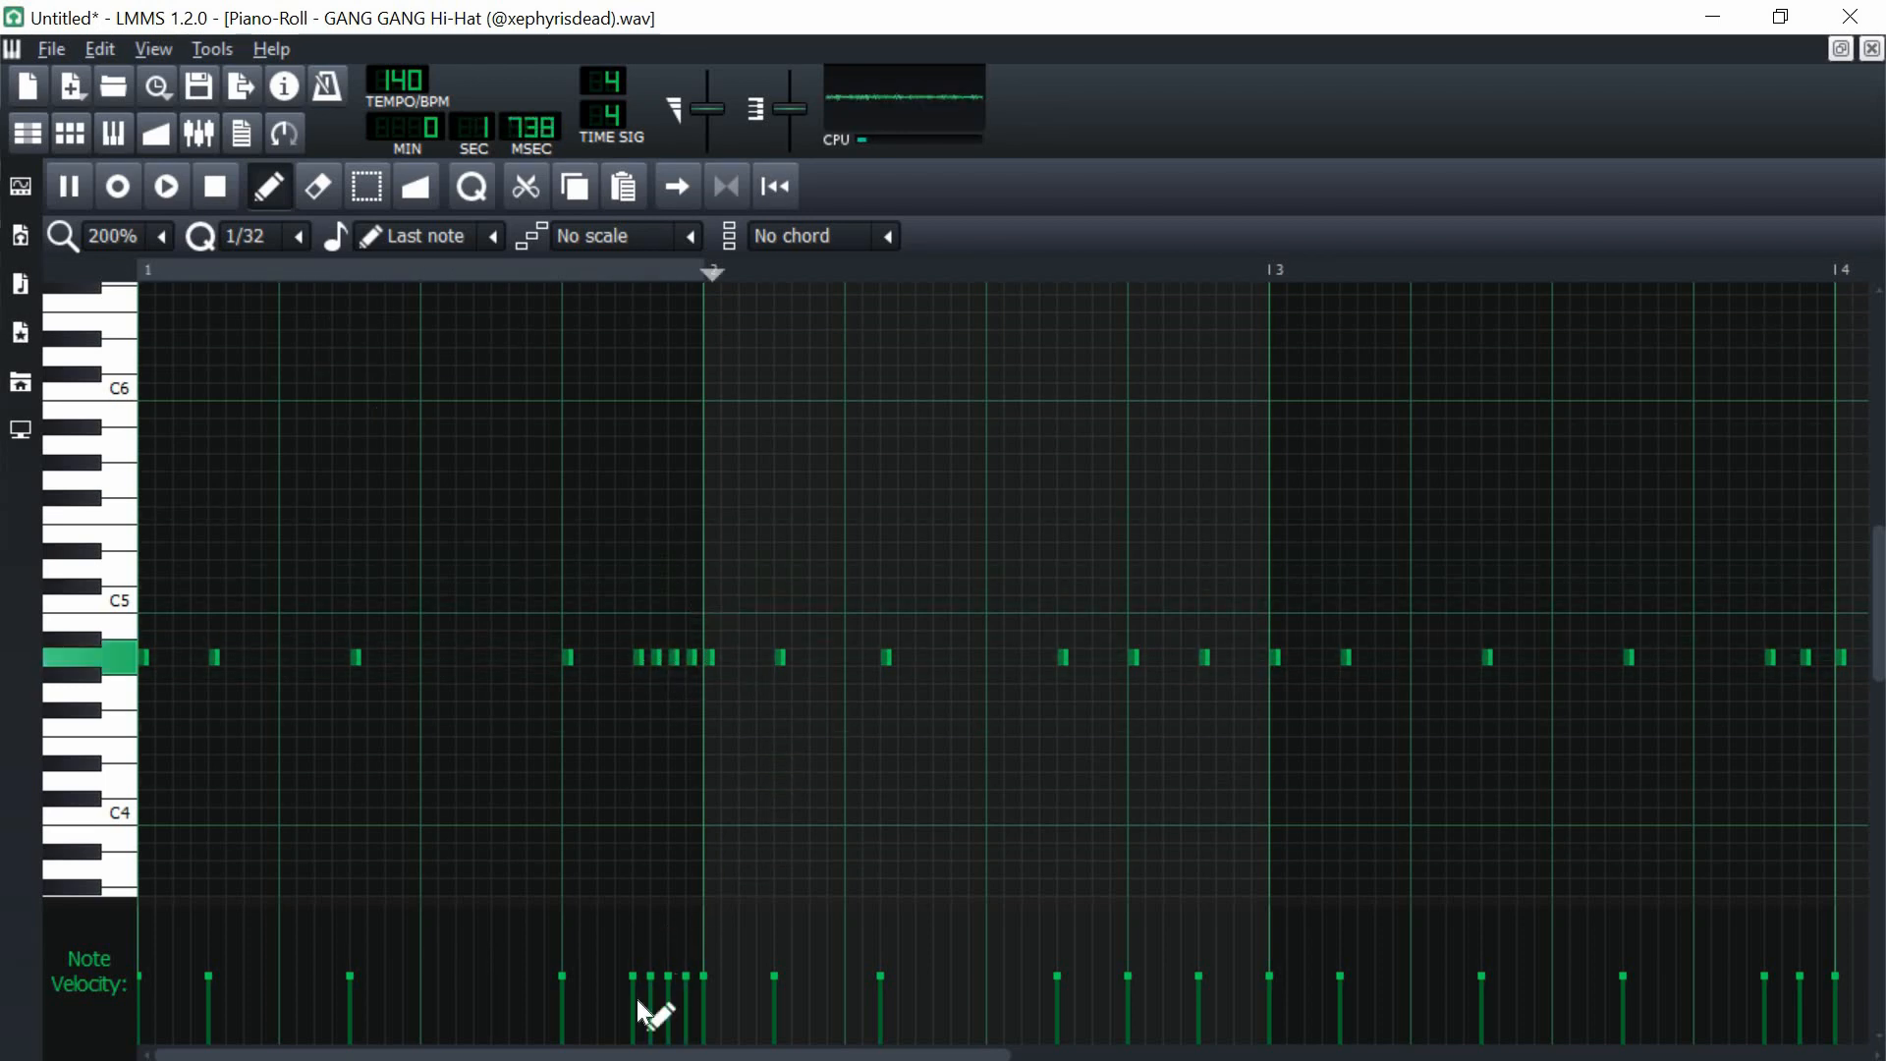
key("space")
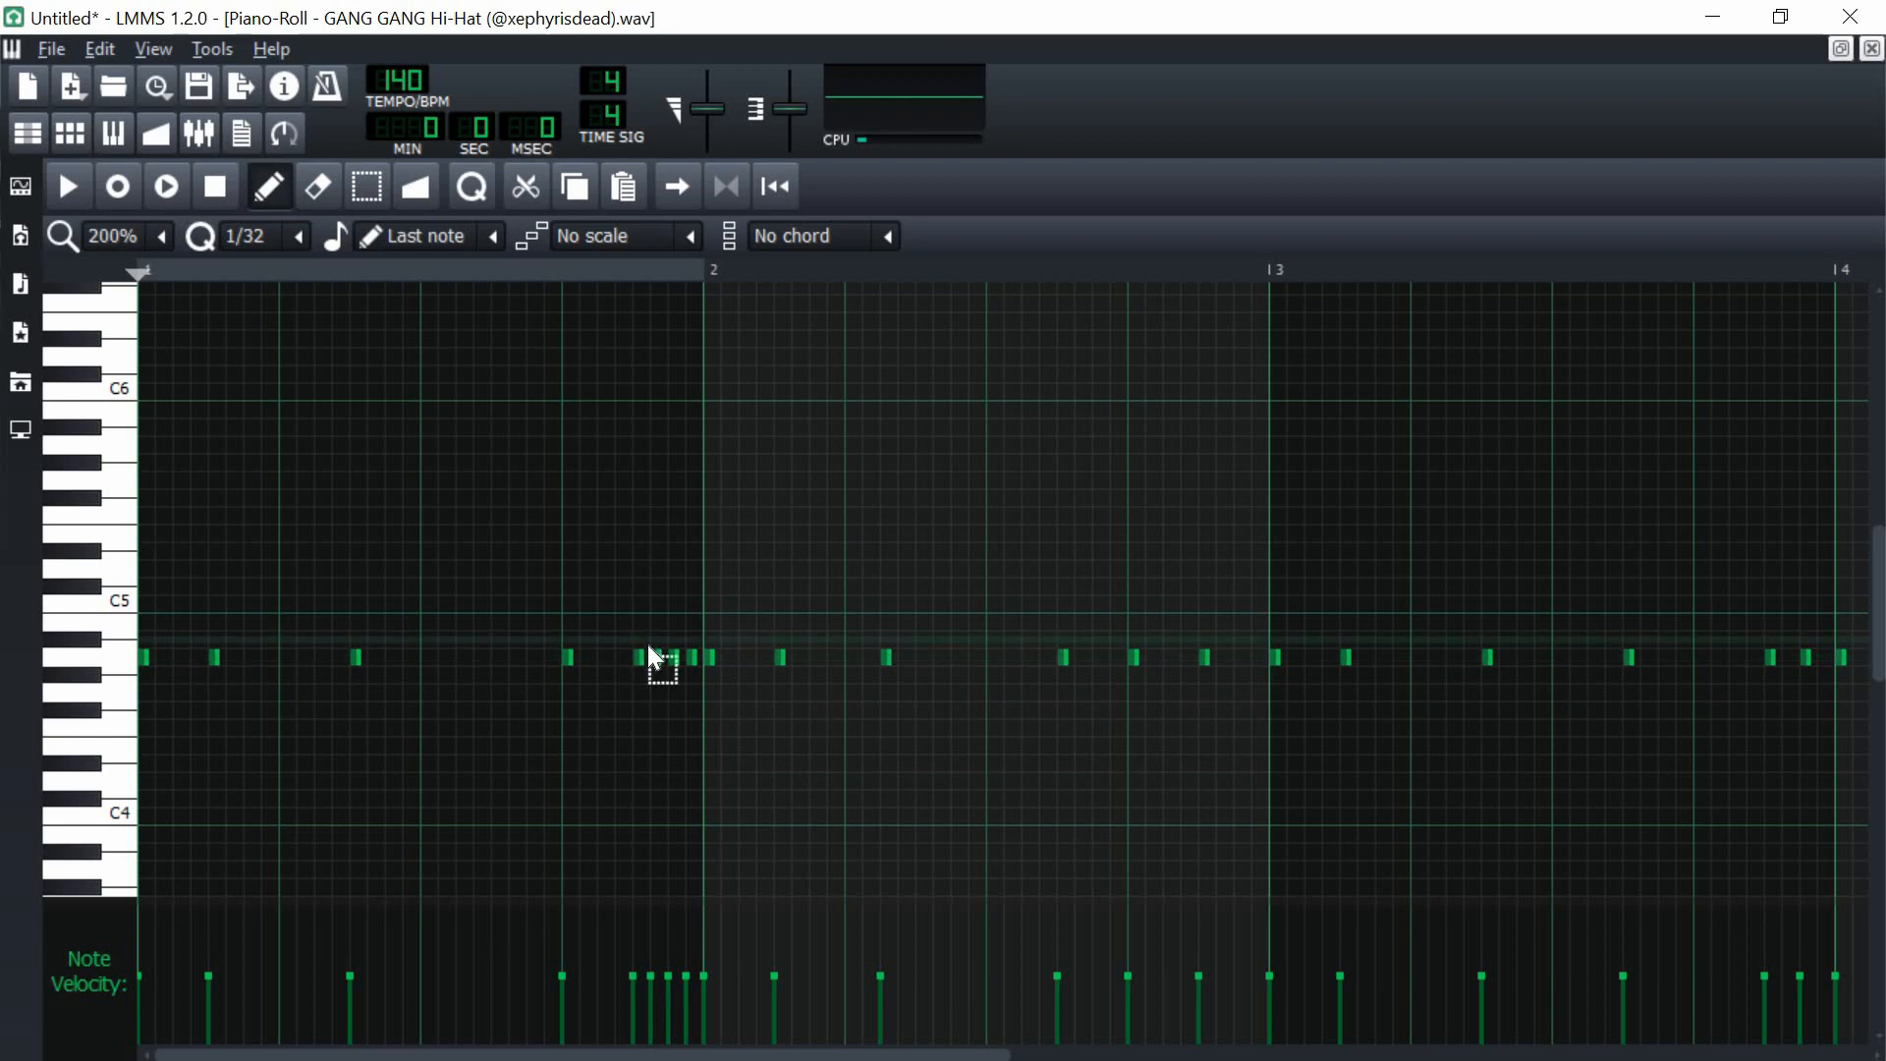
- Transpose the five-note hi-hat roll leading into bar 2 down to F4, keeping an A4 note on bar 2, and slightly reduce the roll's velocity
left_click_drag(638, 644, 802, 789)
left_click(704, 657)
key("space")
left_click_drag(642, 1012, 701, 991)
key("space")
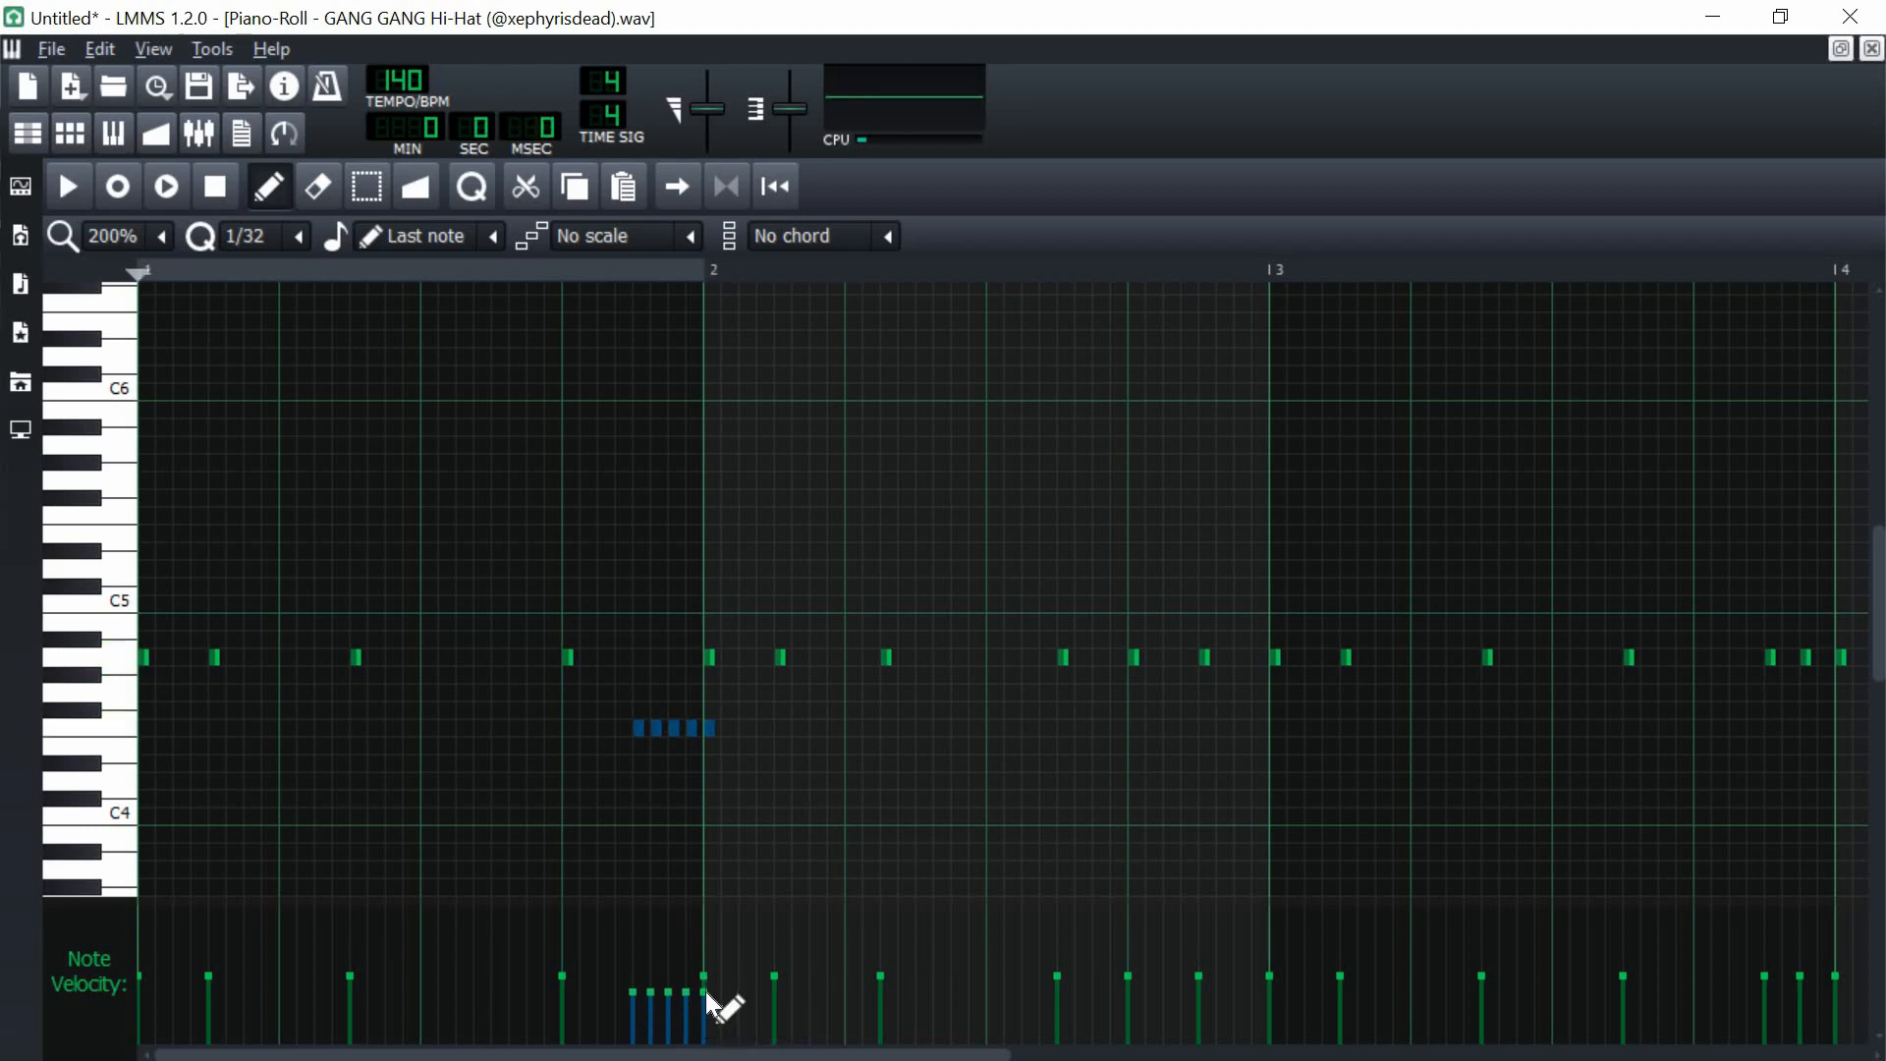
left_click(774, 802)
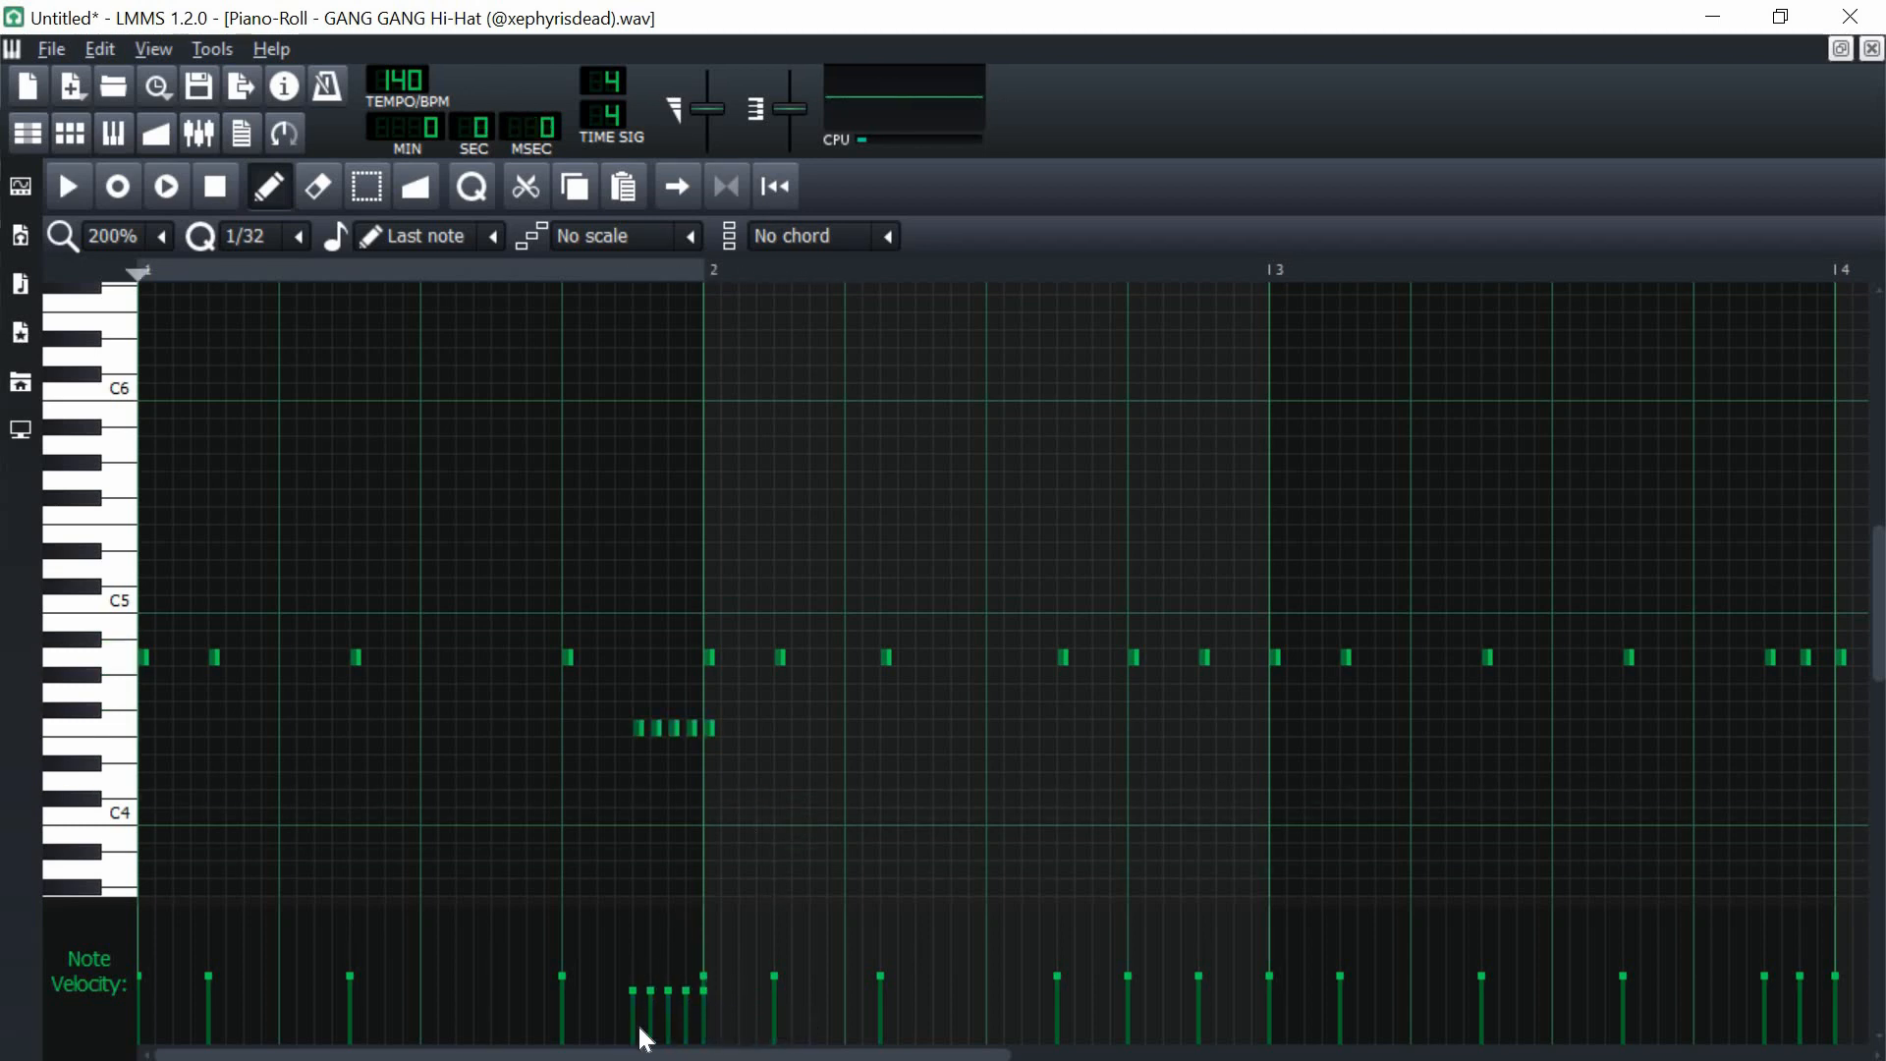
- Shape the F4 roll's velocities into a rising ramp up to bar 2 and play it back
mouse_move(638, 1027)
left_mouse_down()
mouse_move(687, 1011)
mouse_move(661, 1023)
left_mouse_up()
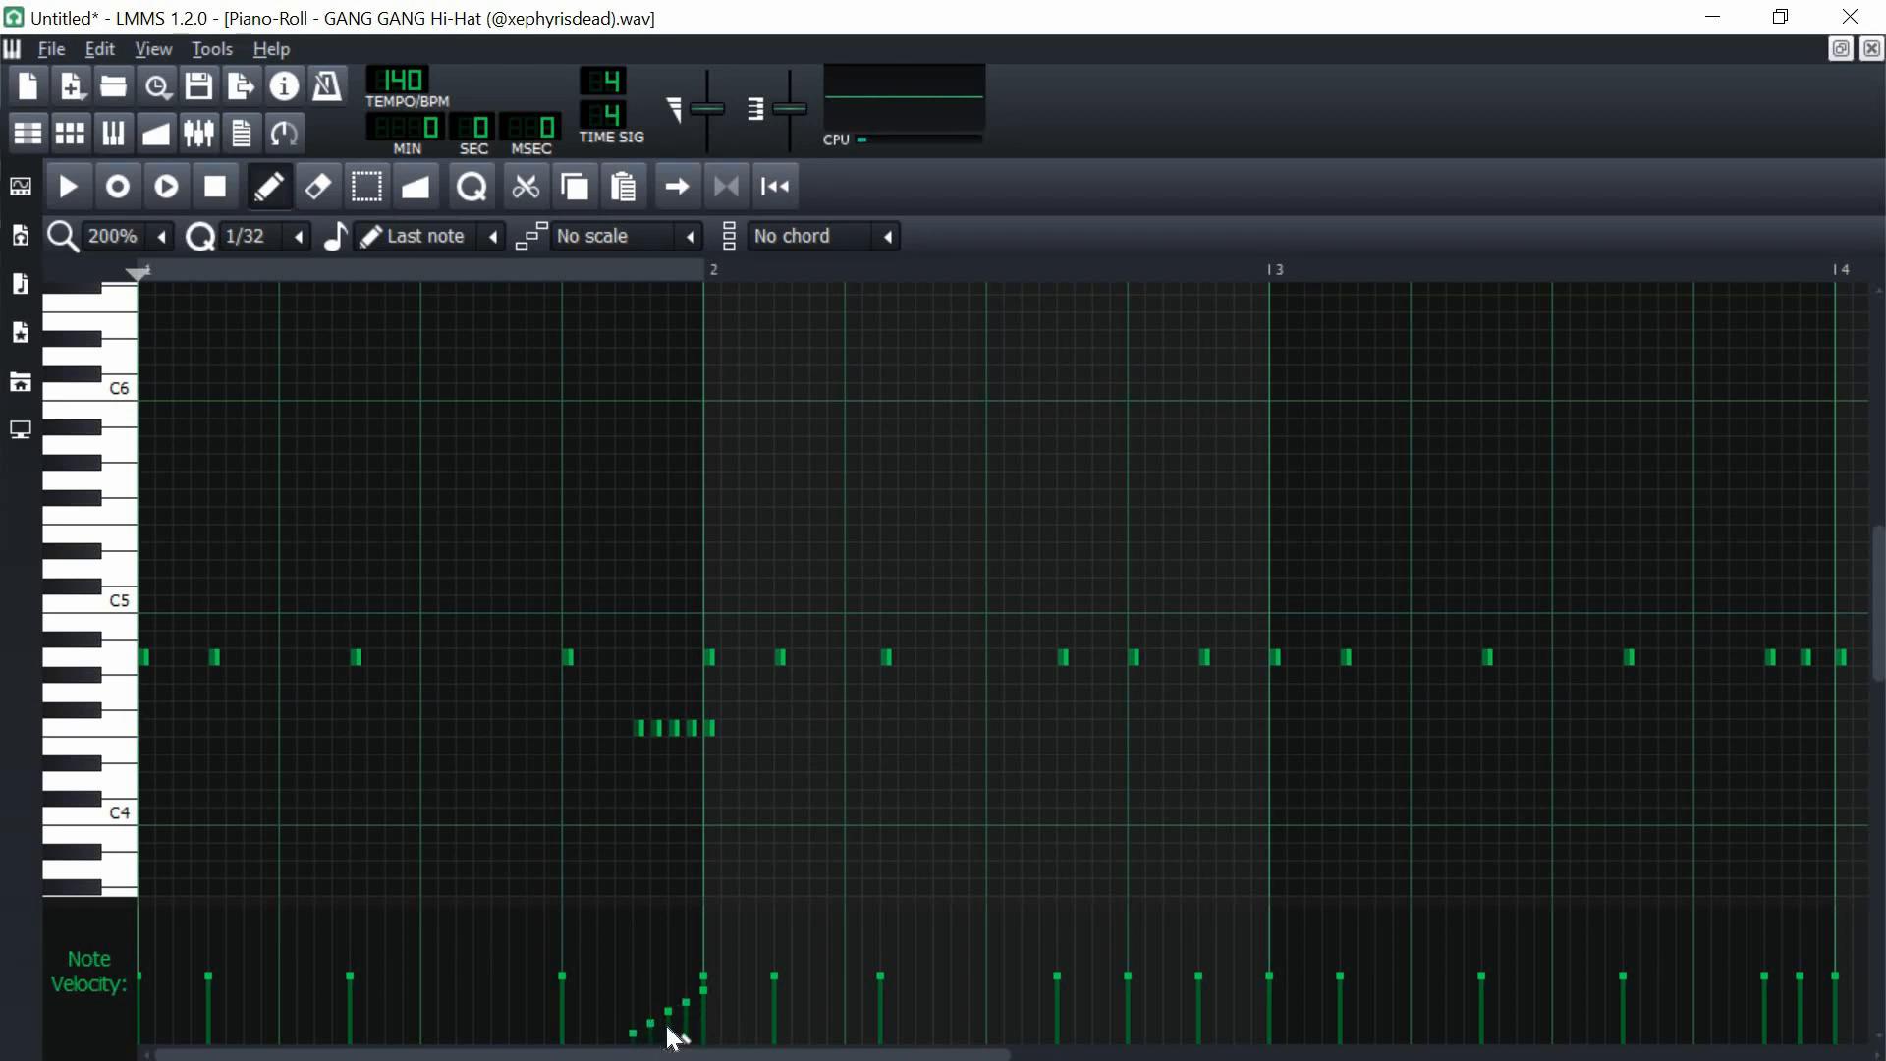
key("space")
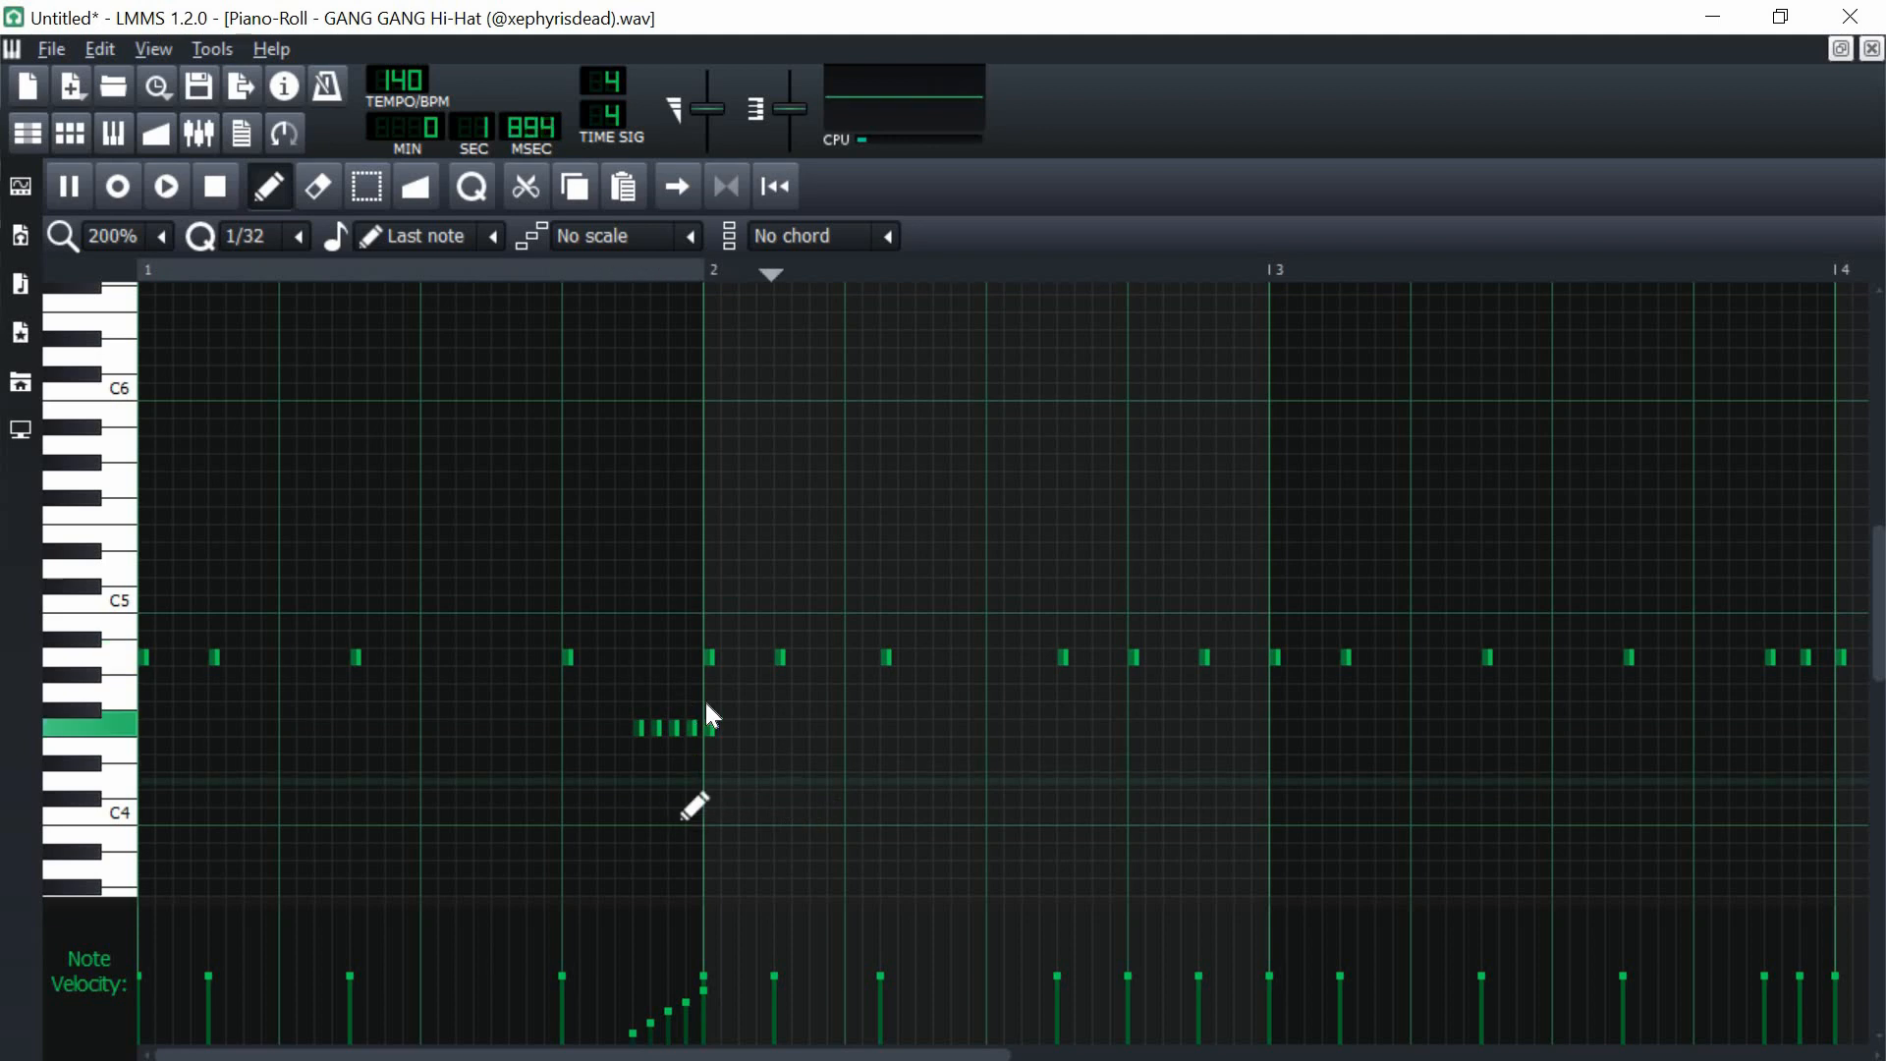
key("space")
- Add two D4 hi-hat notes in bar 2 on steps 23 and 25, raise their velocity, and audition the pattern
left_click(920, 781)
left_click(991, 781)
left_click_drag(1022, 759, 853, 835)
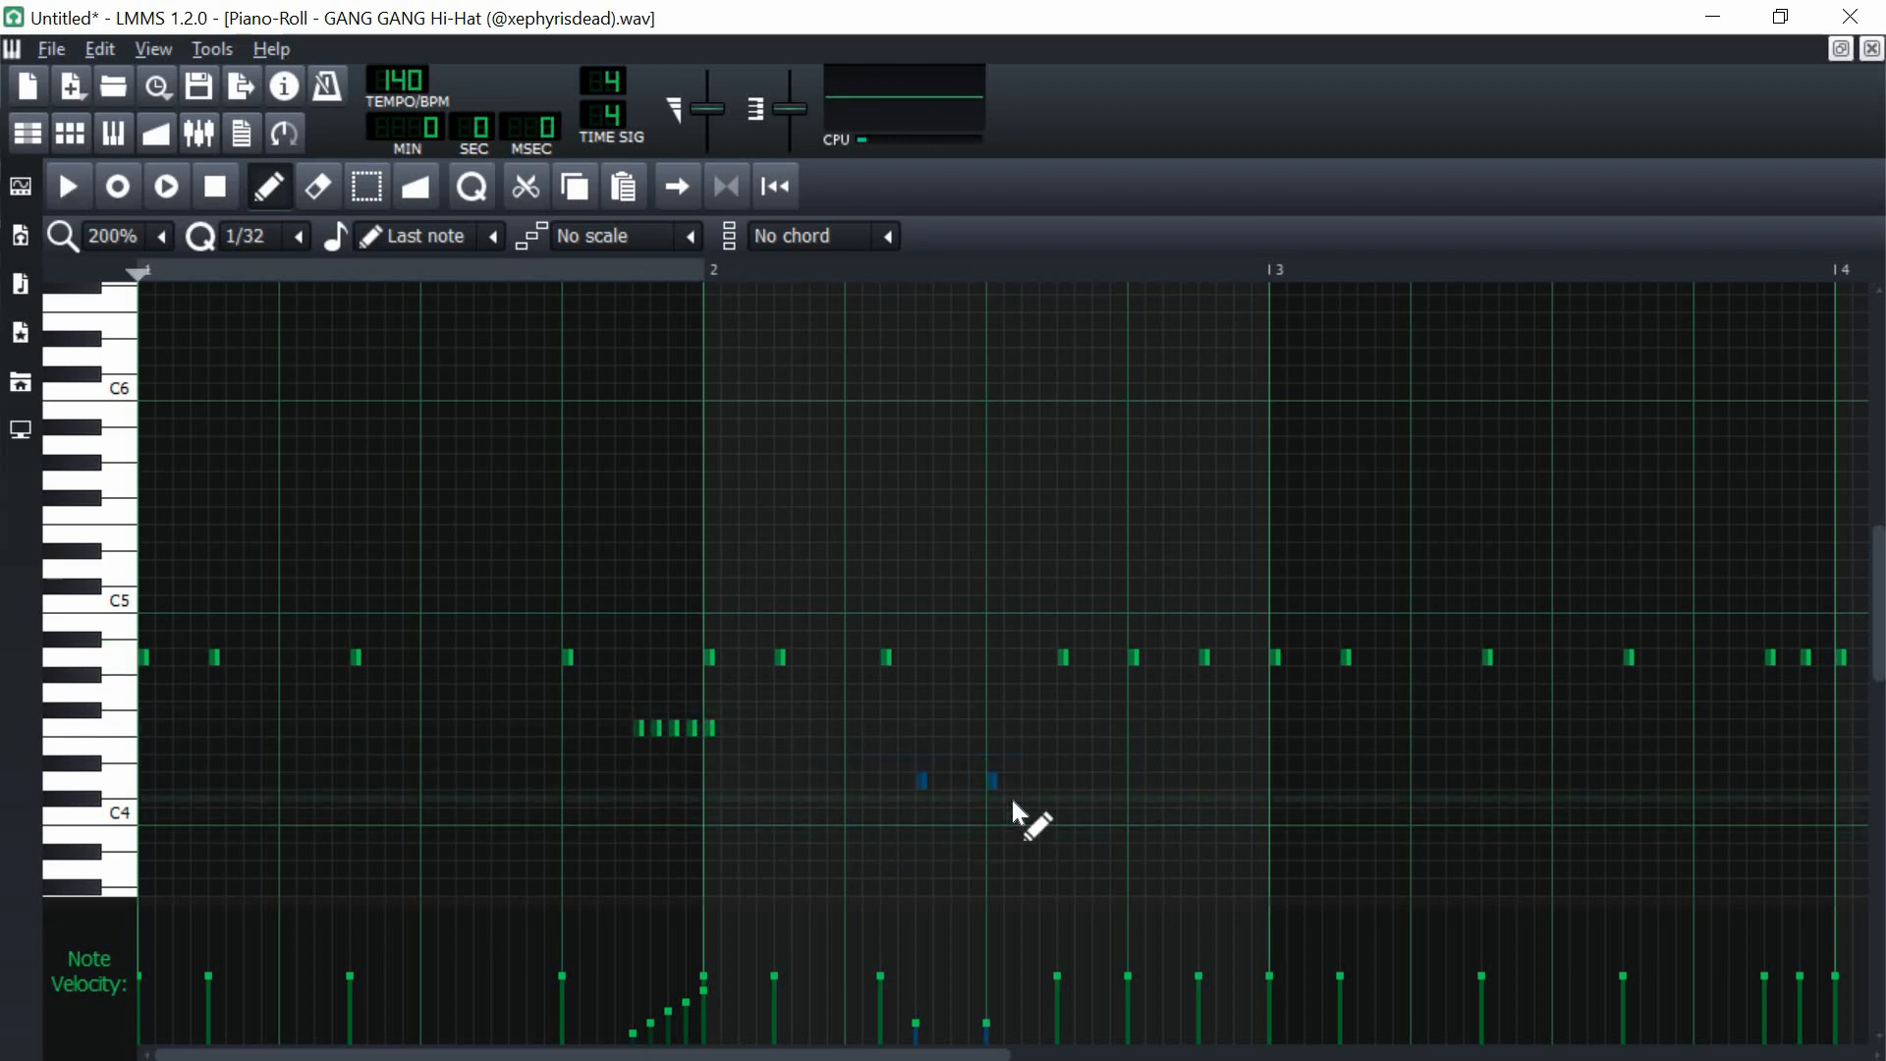
left_click_drag(924, 1022, 927, 1003)
key("space")
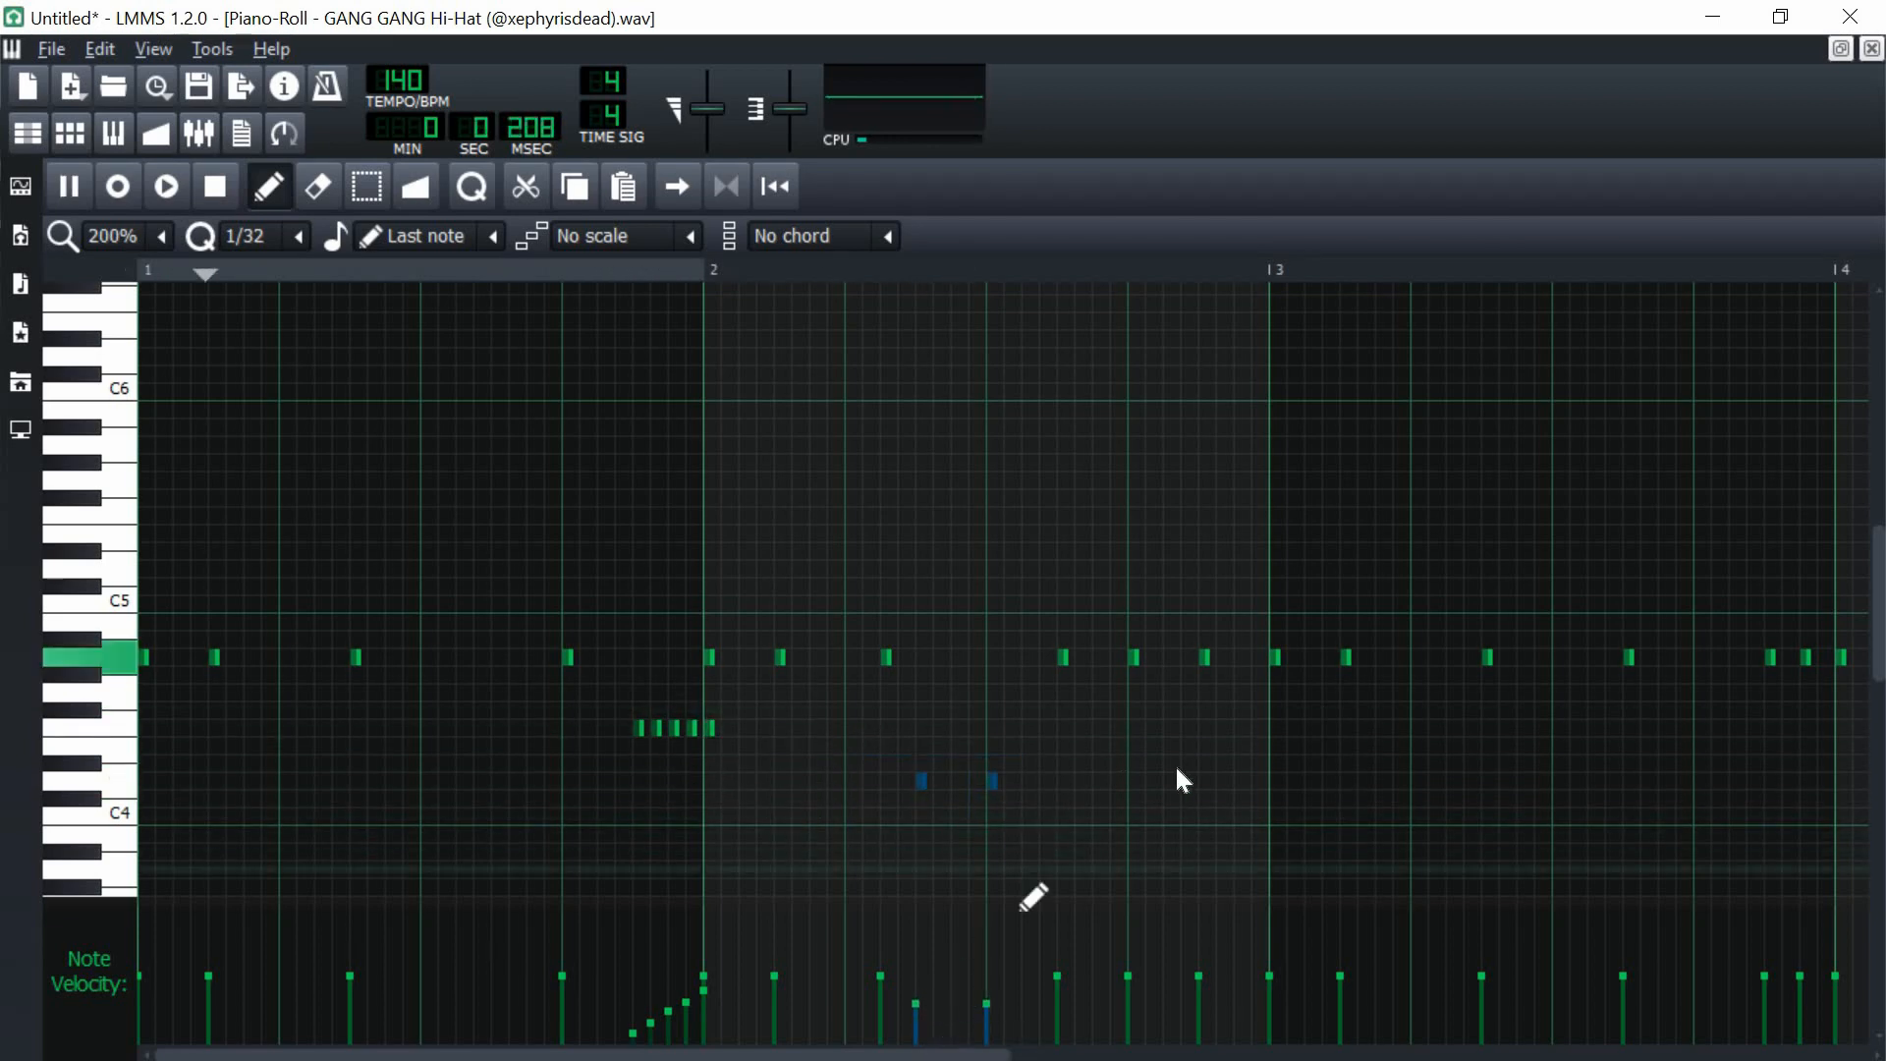
key("Escape")
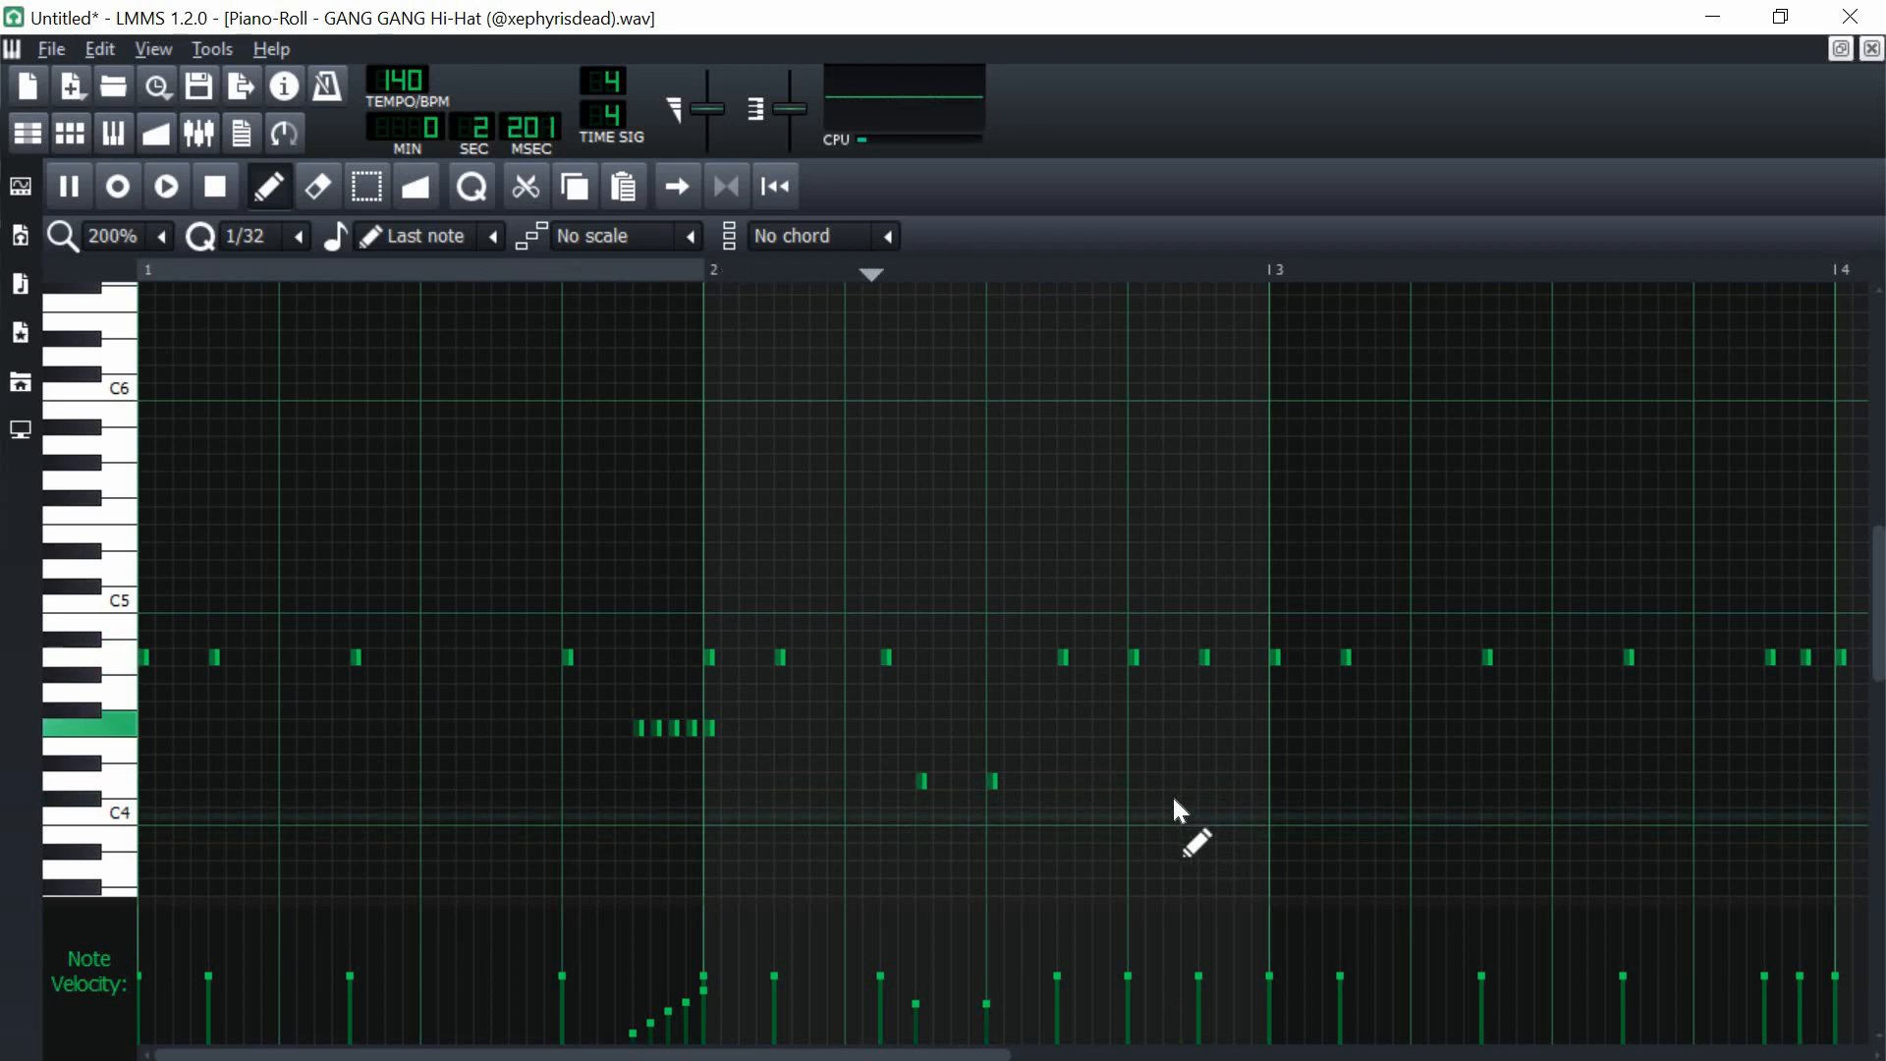
key("space")
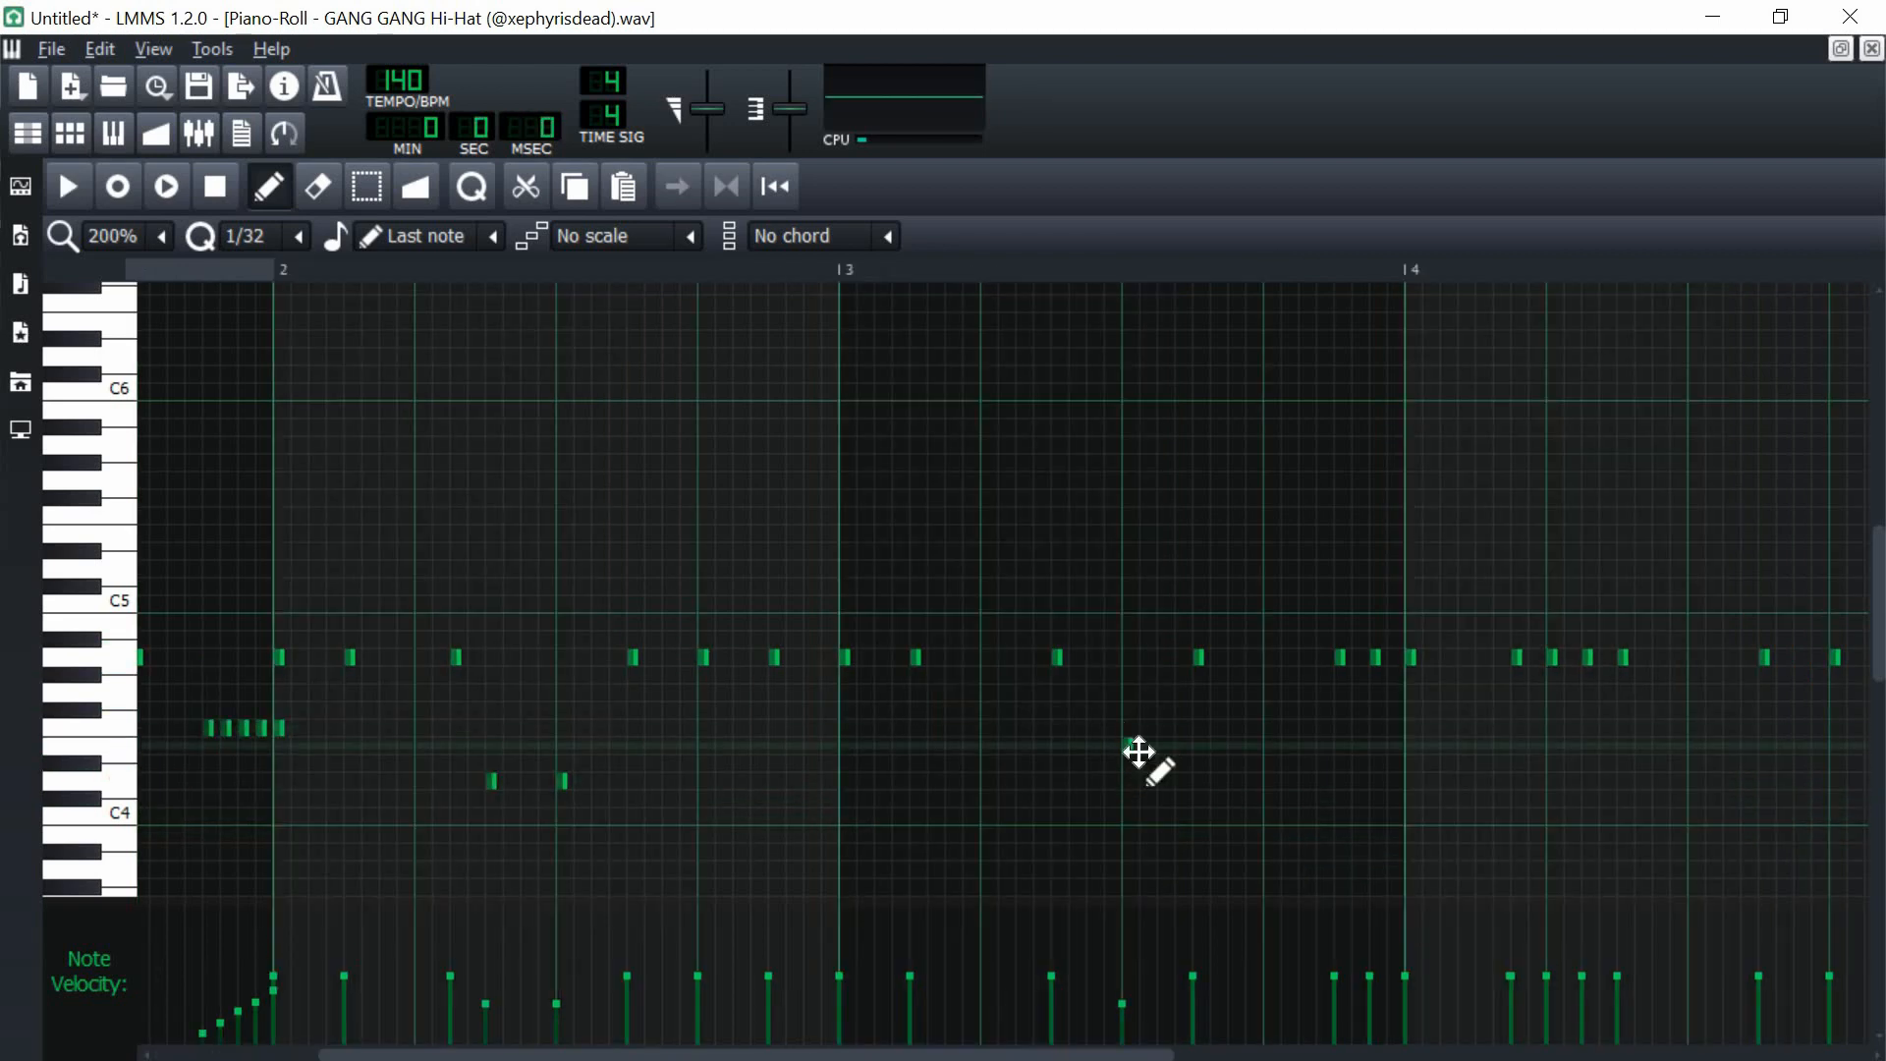
- Build a five-note C#5 hi-hat roll from the middle of bar 3 at about 55% velocity, and a D#4 roll in bar 4
left_click(1151, 746)
left_click(1169, 747)
left_click(1197, 750)
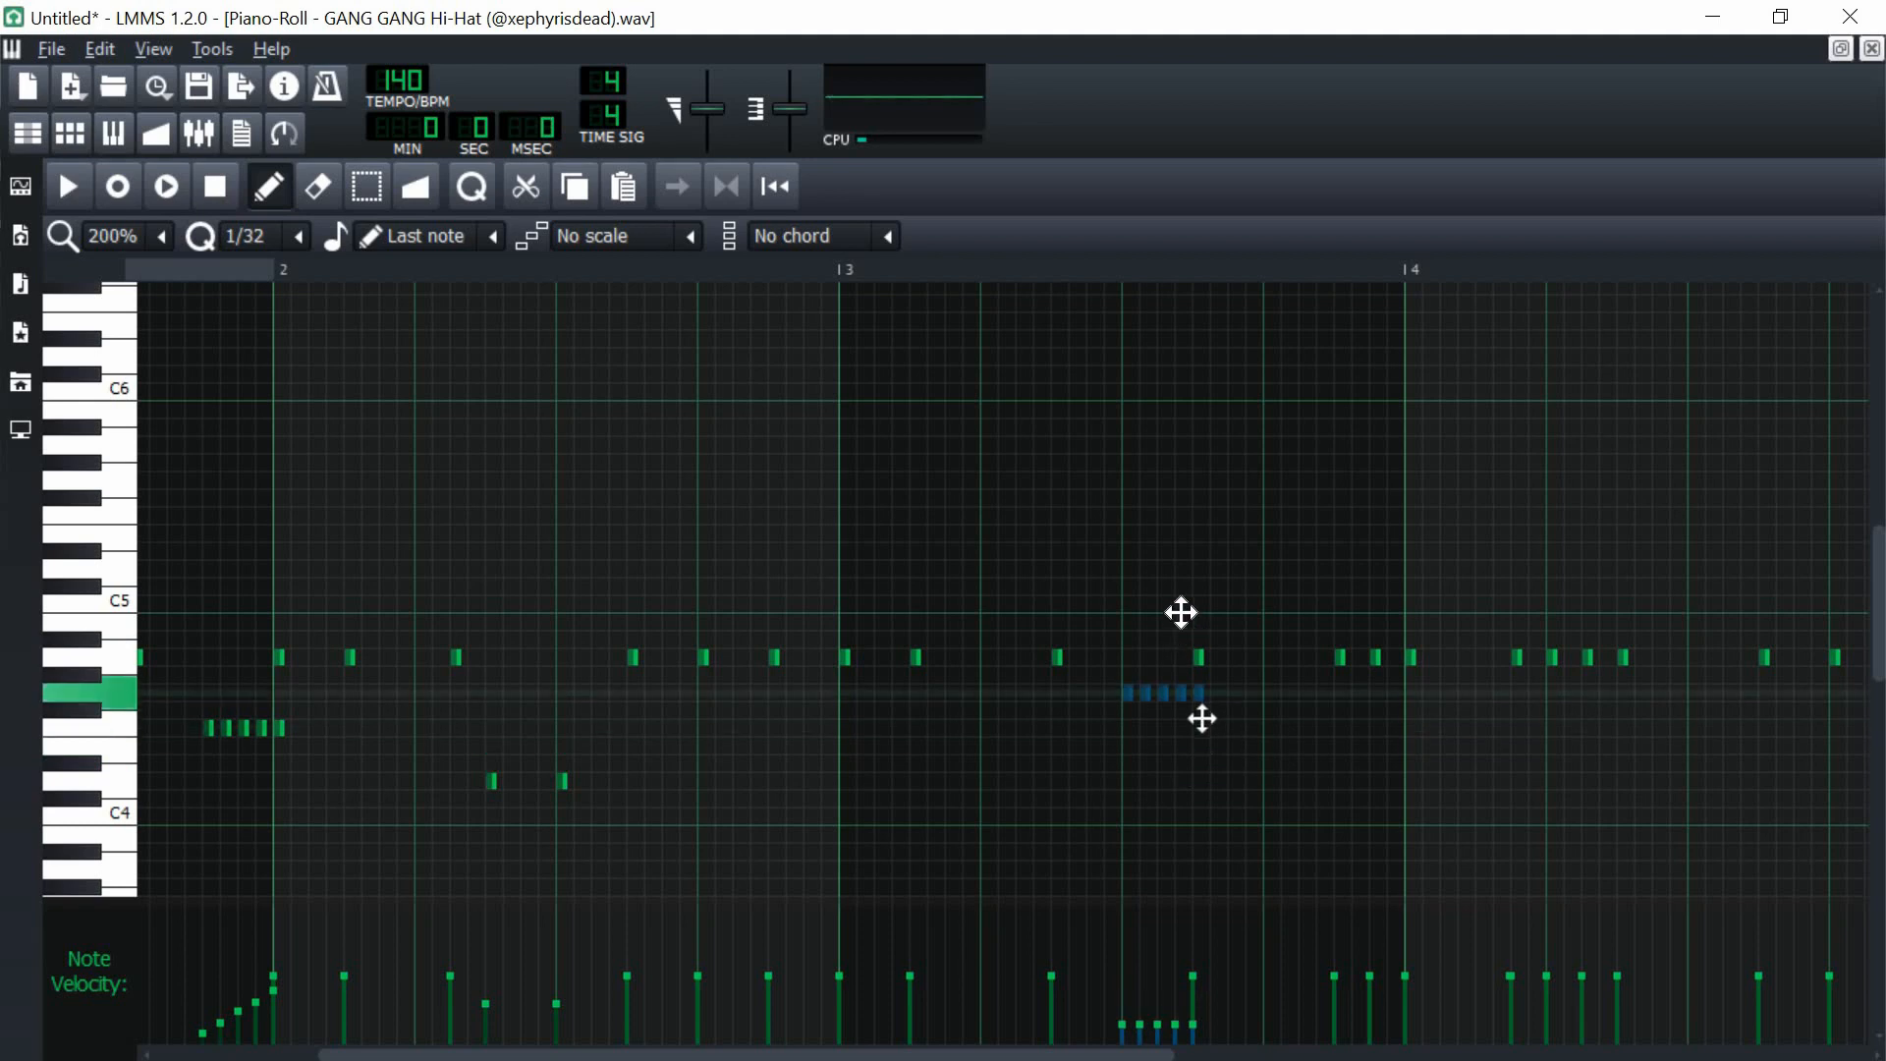
left_click_drag(1179, 611, 1185, 581)
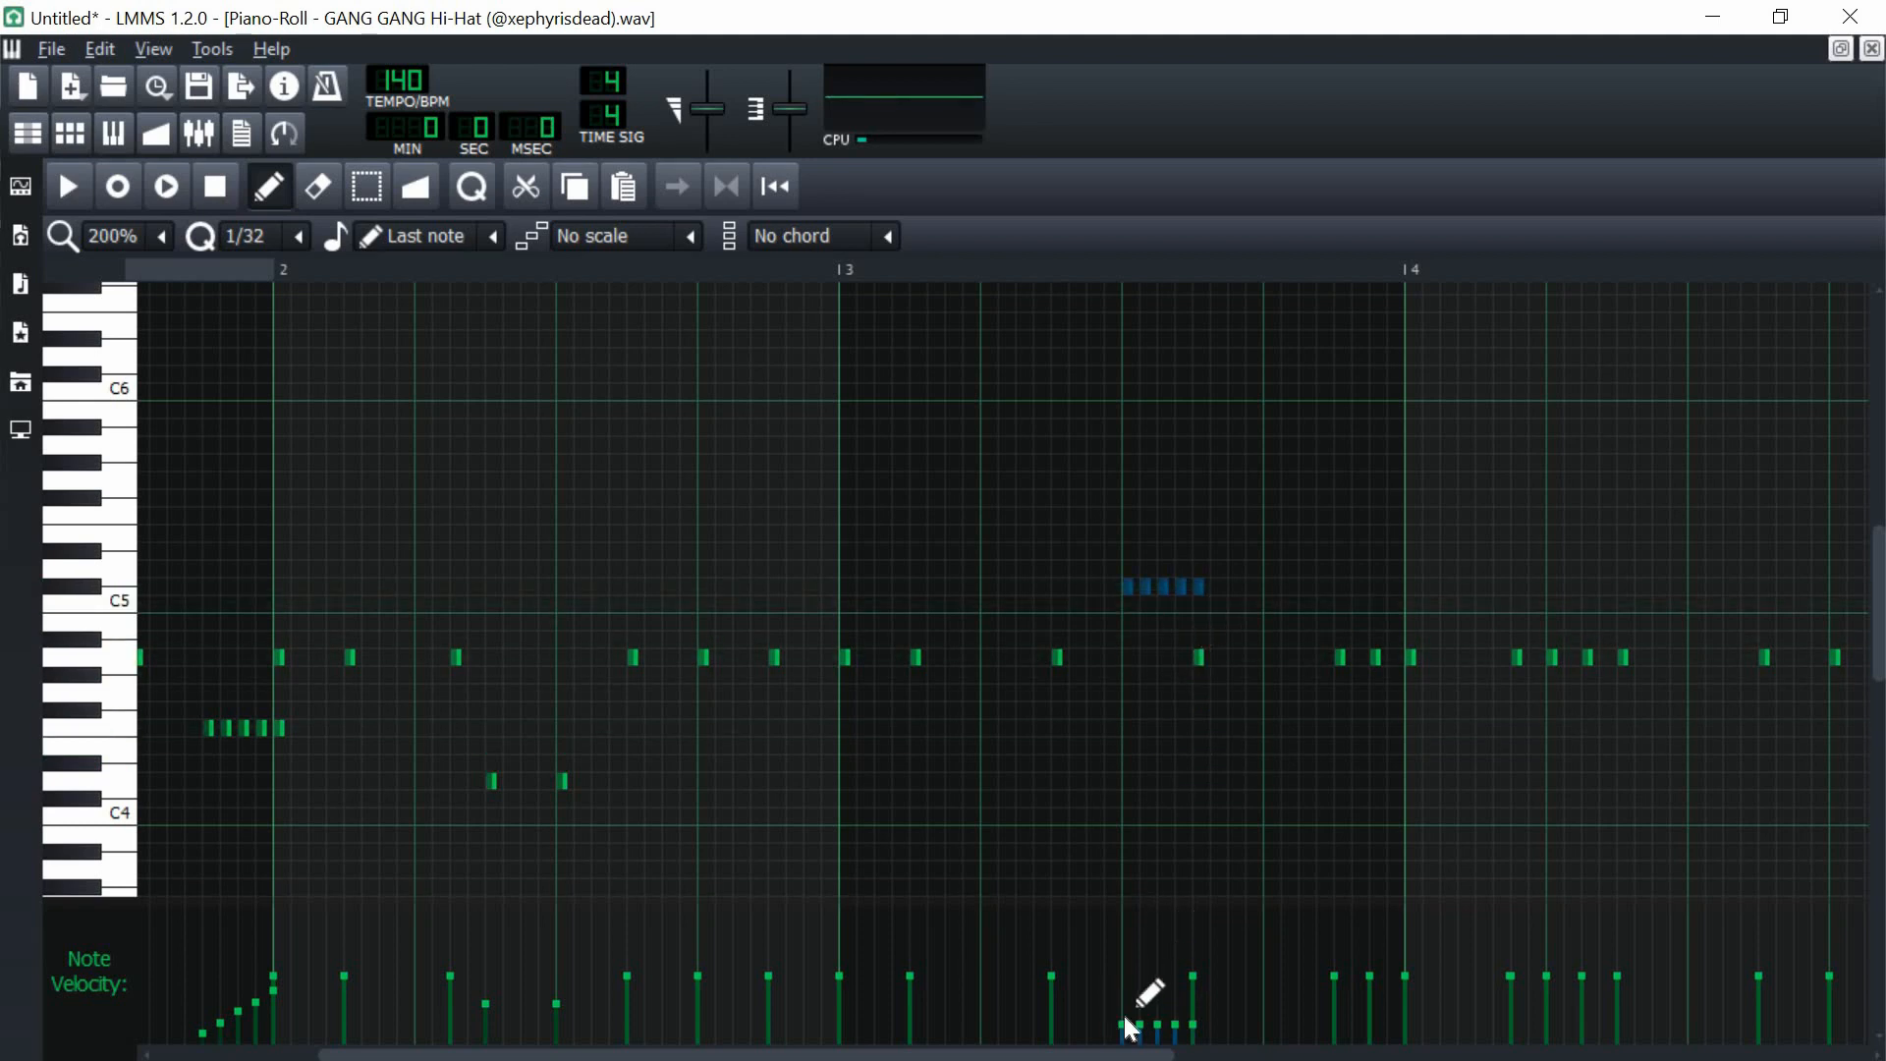
left_click_drag(1167, 1012, 1169, 1004)
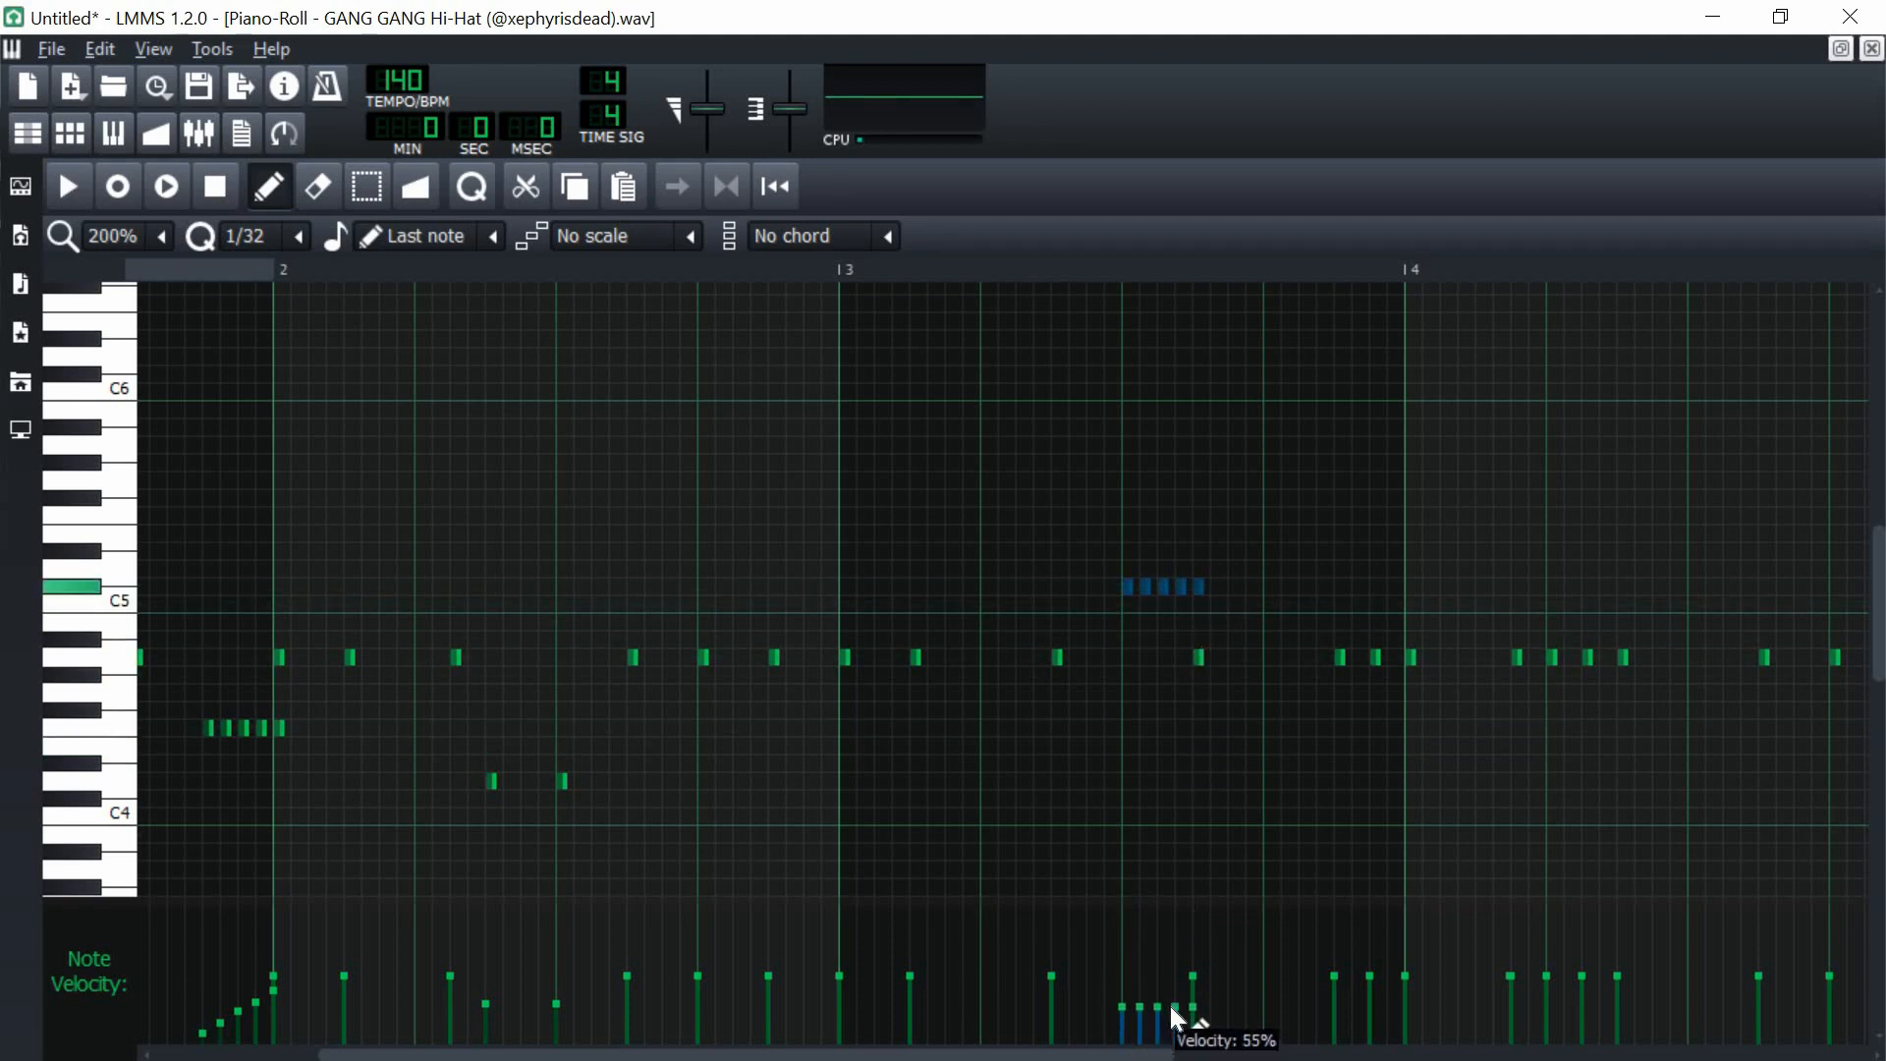
left_click(1218, 762)
right_click(1218, 763)
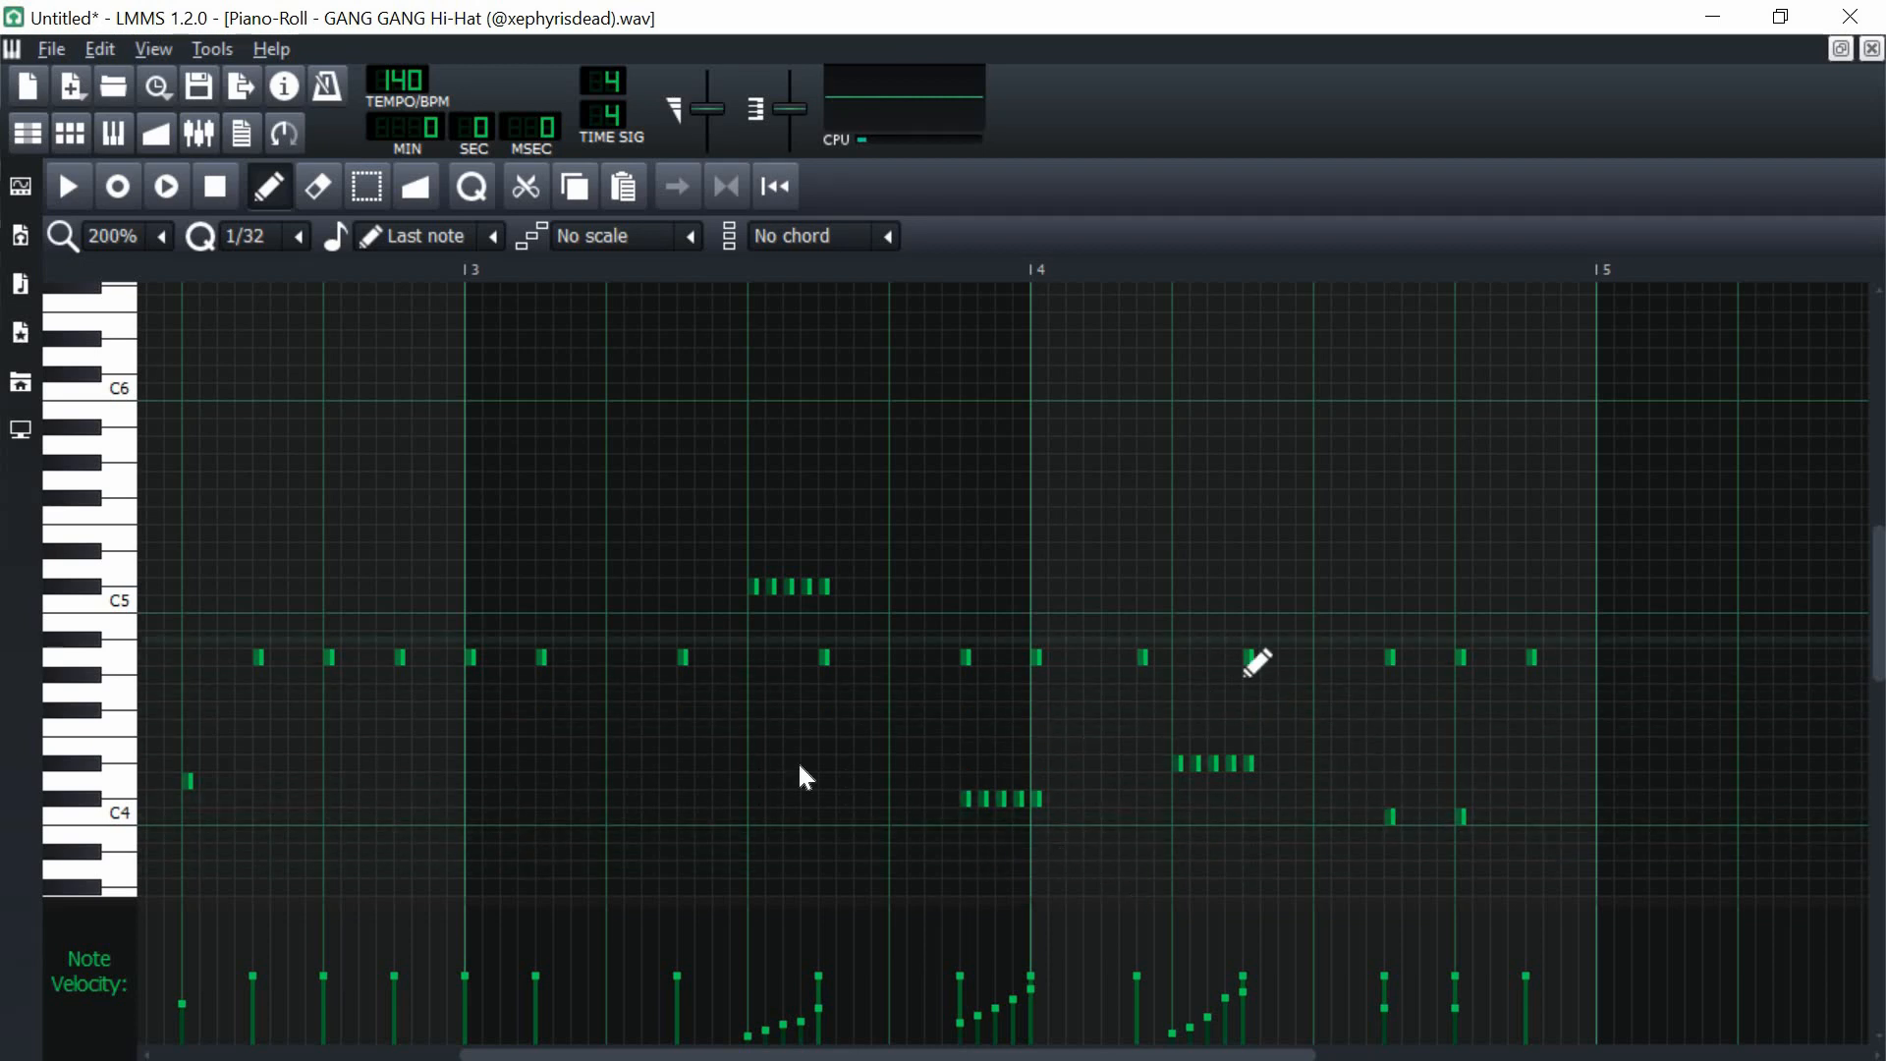
- Pan the C#4 roll at the end of bar 3 to the left and the D#4 roll in bar 4 progressively to the right
left_click(77, 985)
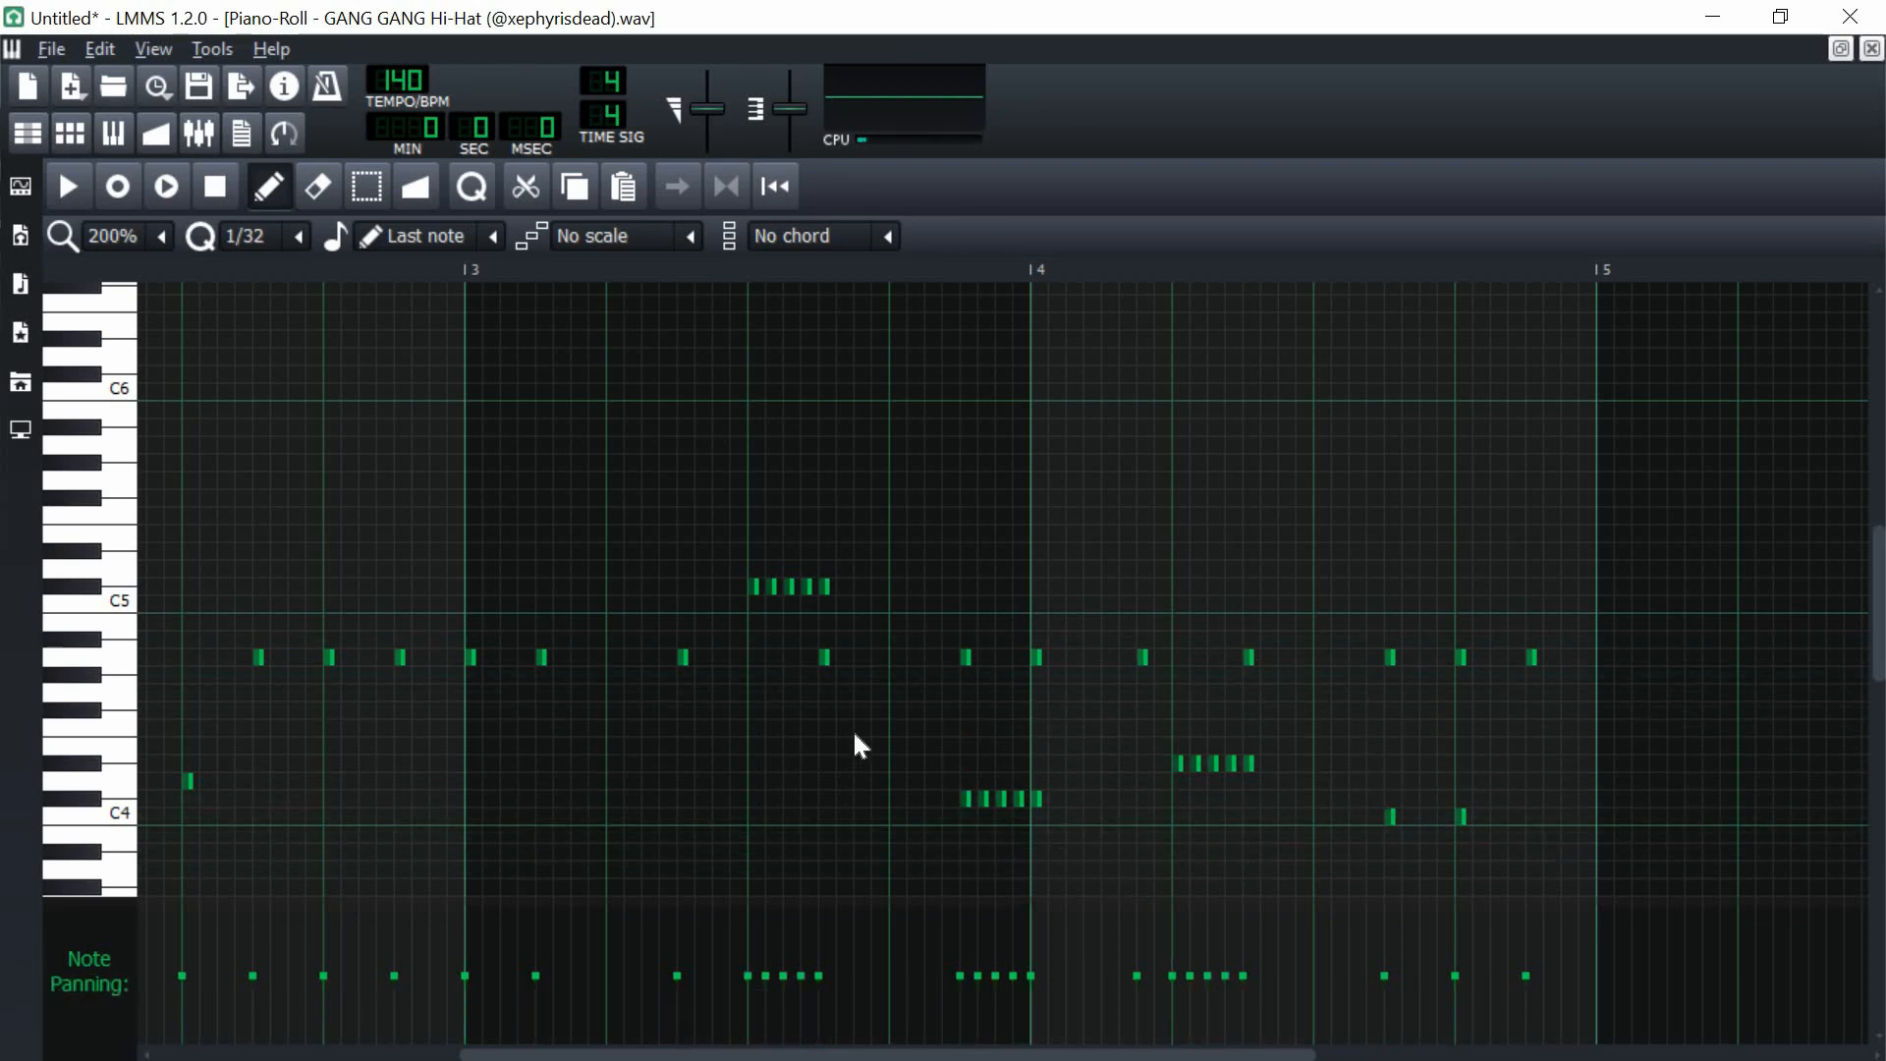
mouse_move(961, 1014)
left_mouse_down()
mouse_move(1006, 1019)
mouse_move(974, 1021)
left_mouse_up()
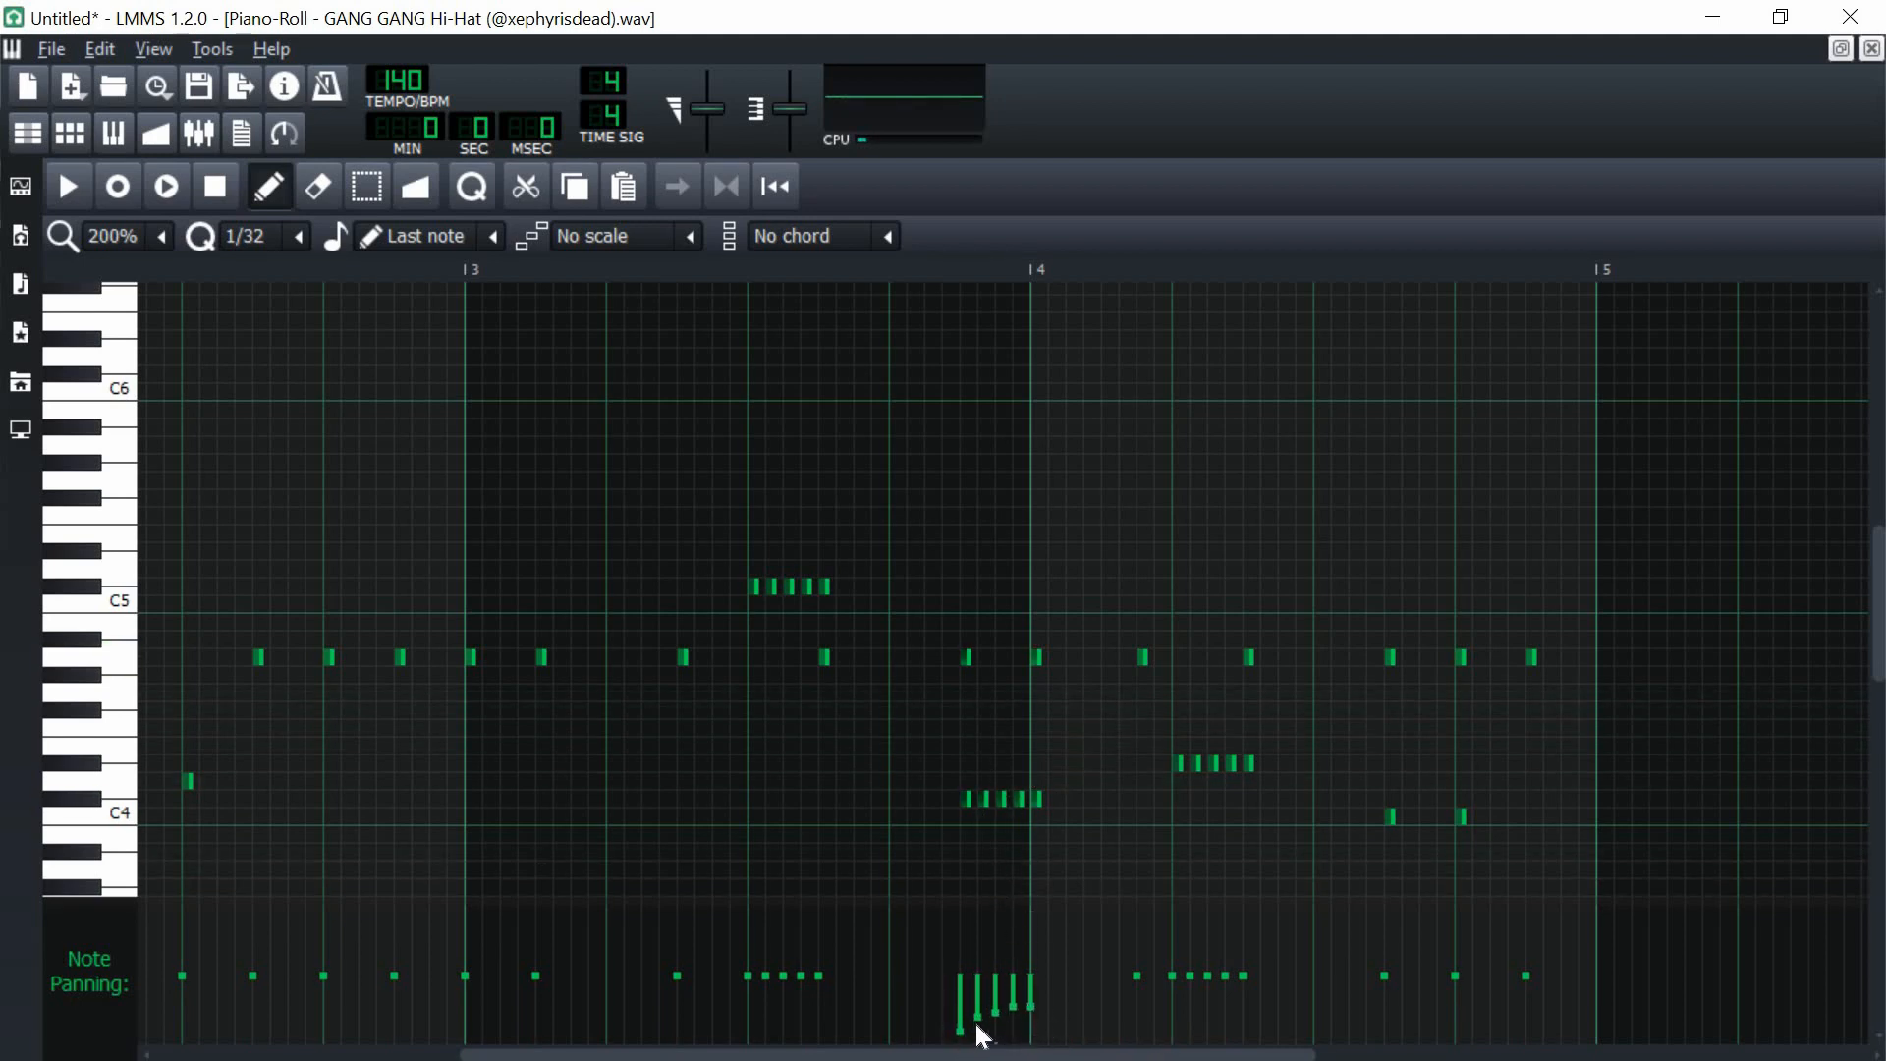
mouse_move(1180, 916)
left_mouse_down()
mouse_move(1214, 934)
mouse_move(1243, 918)
left_mouse_up()
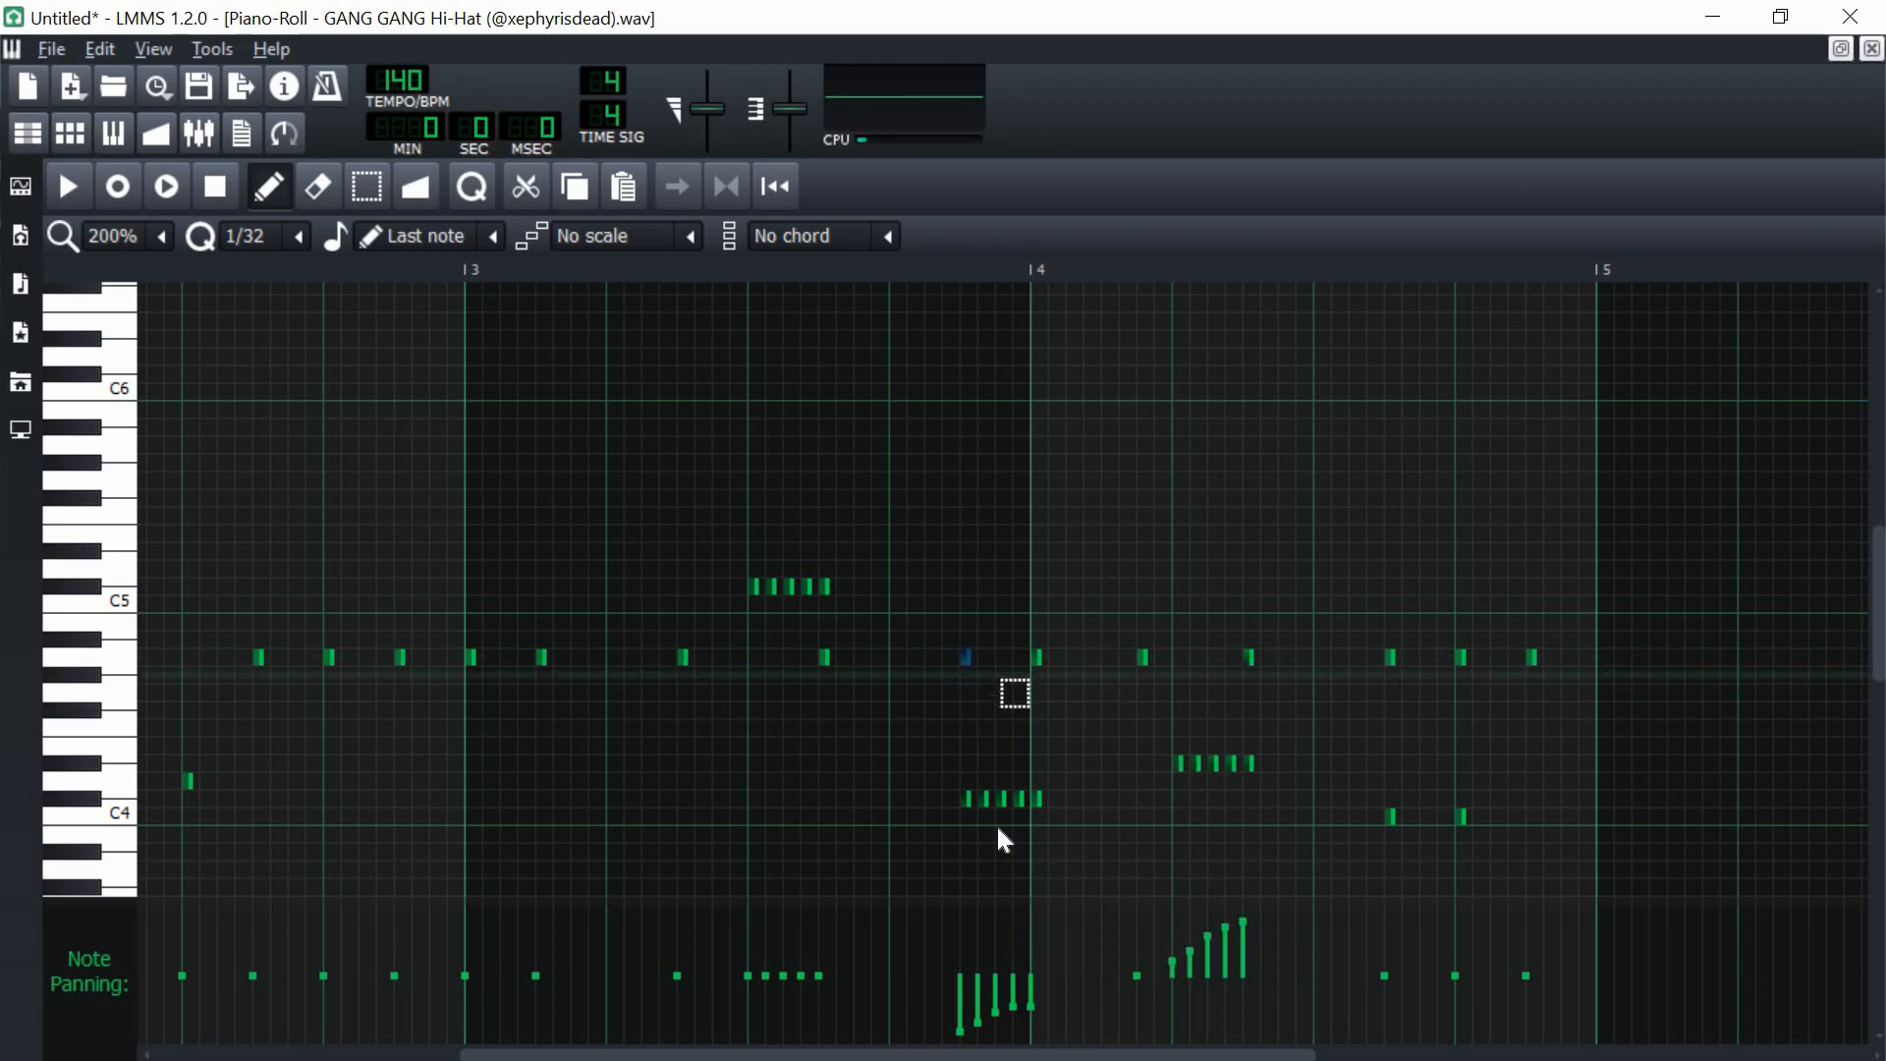
- Bring the panning of the A4 notes overlapping the two panned rolls back to about centre, and return to note velocity editing
left_click_drag(964, 987, 1031, 1007)
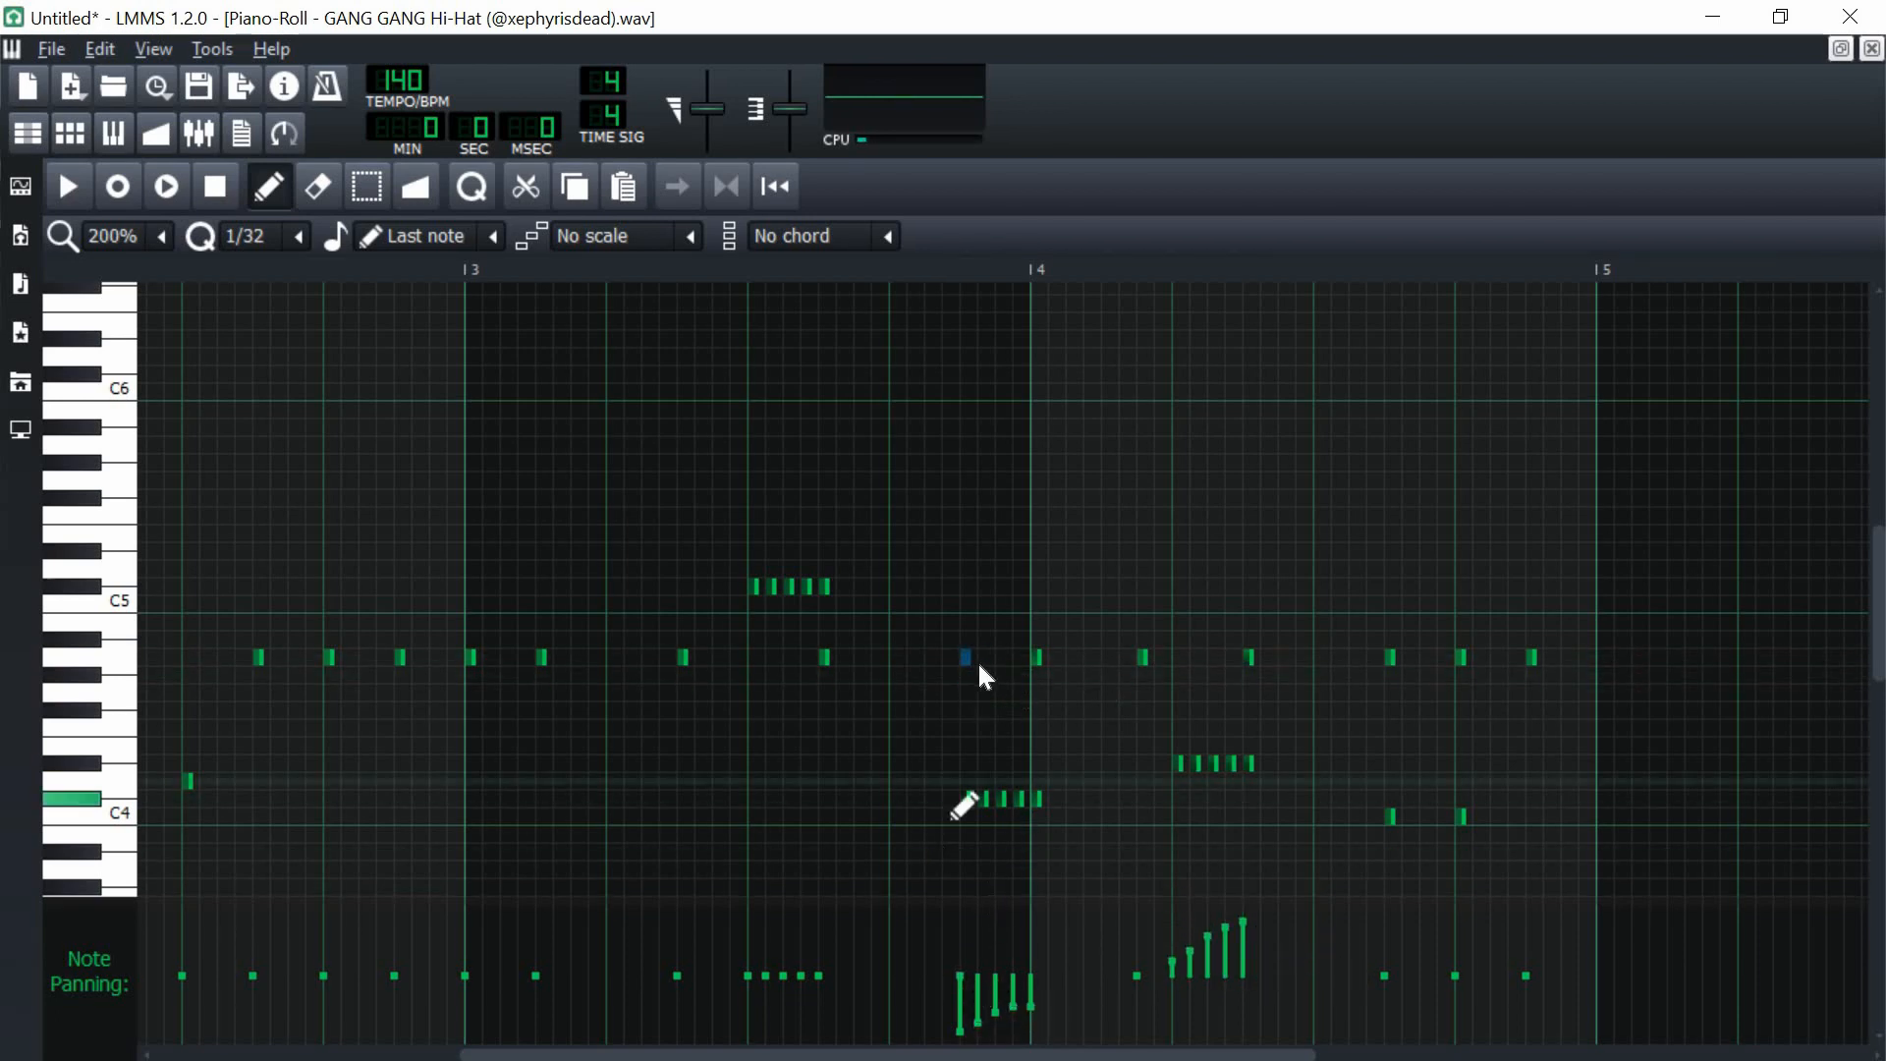
left_click(1250, 655)
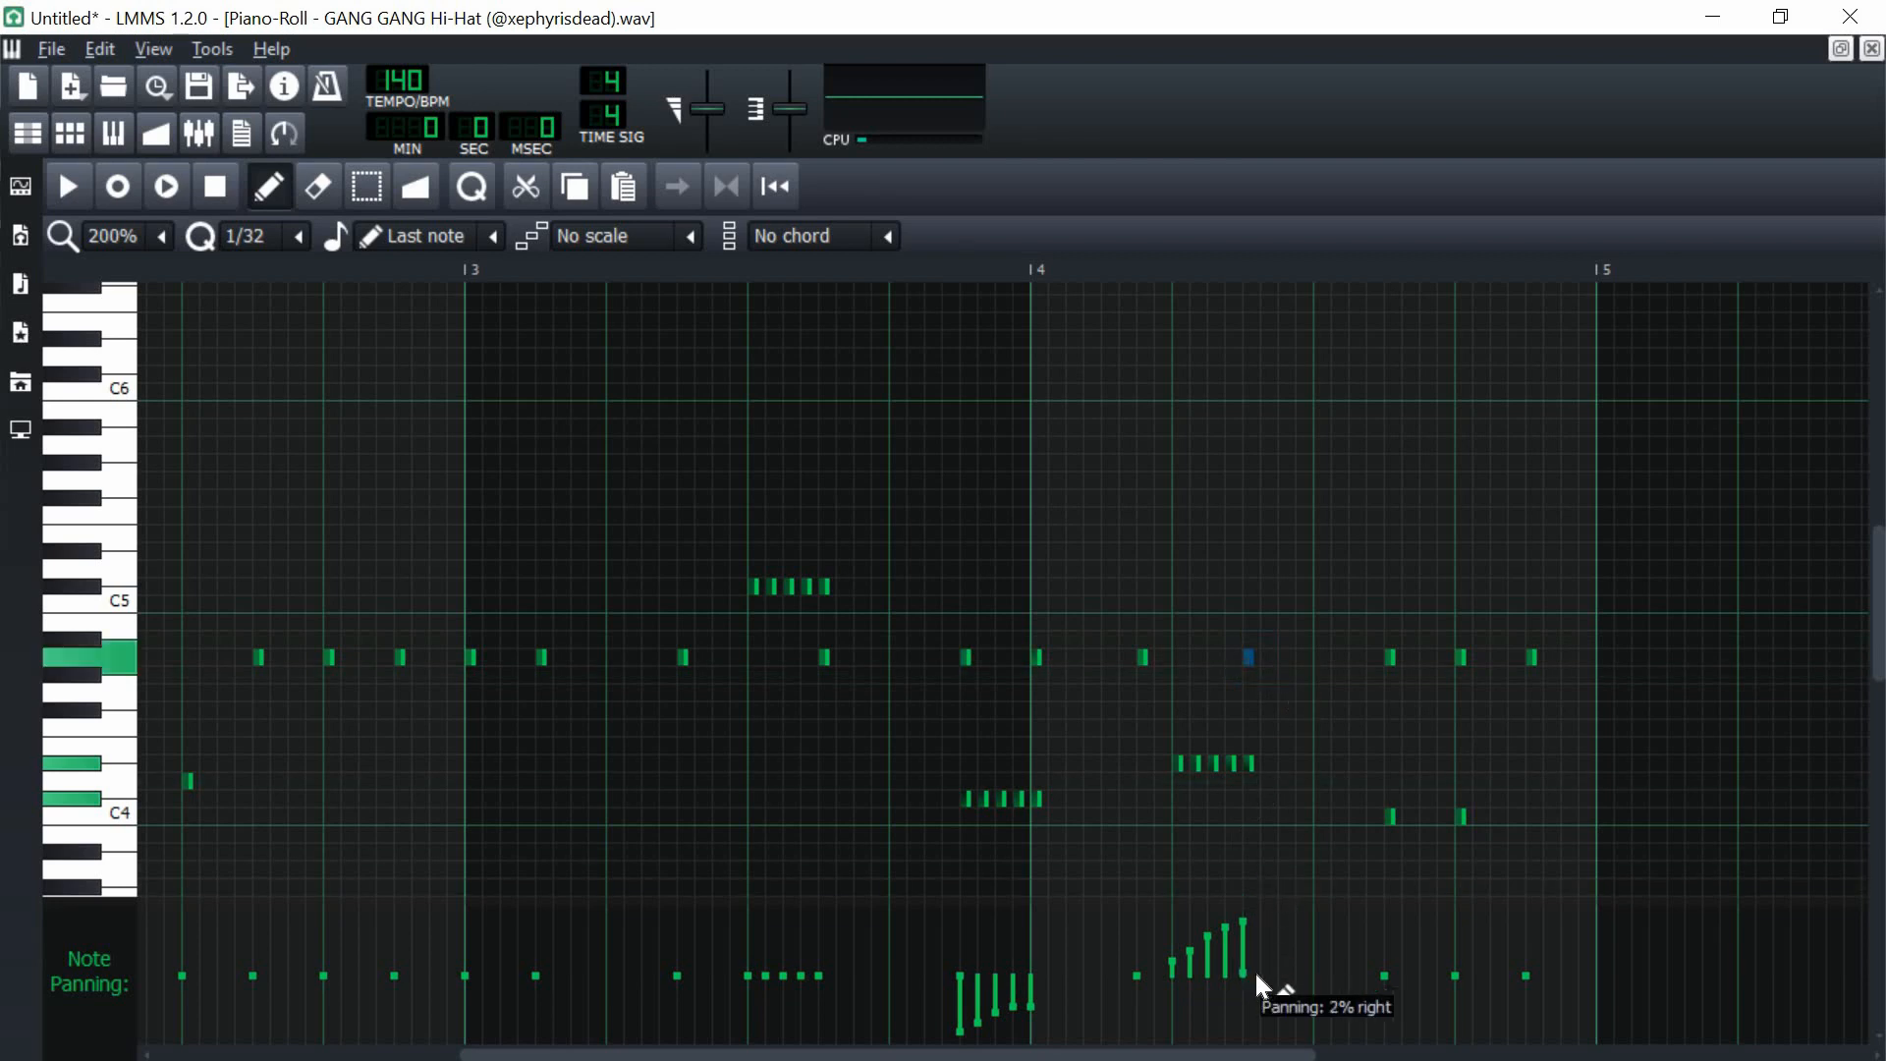
left_click(1038, 655)
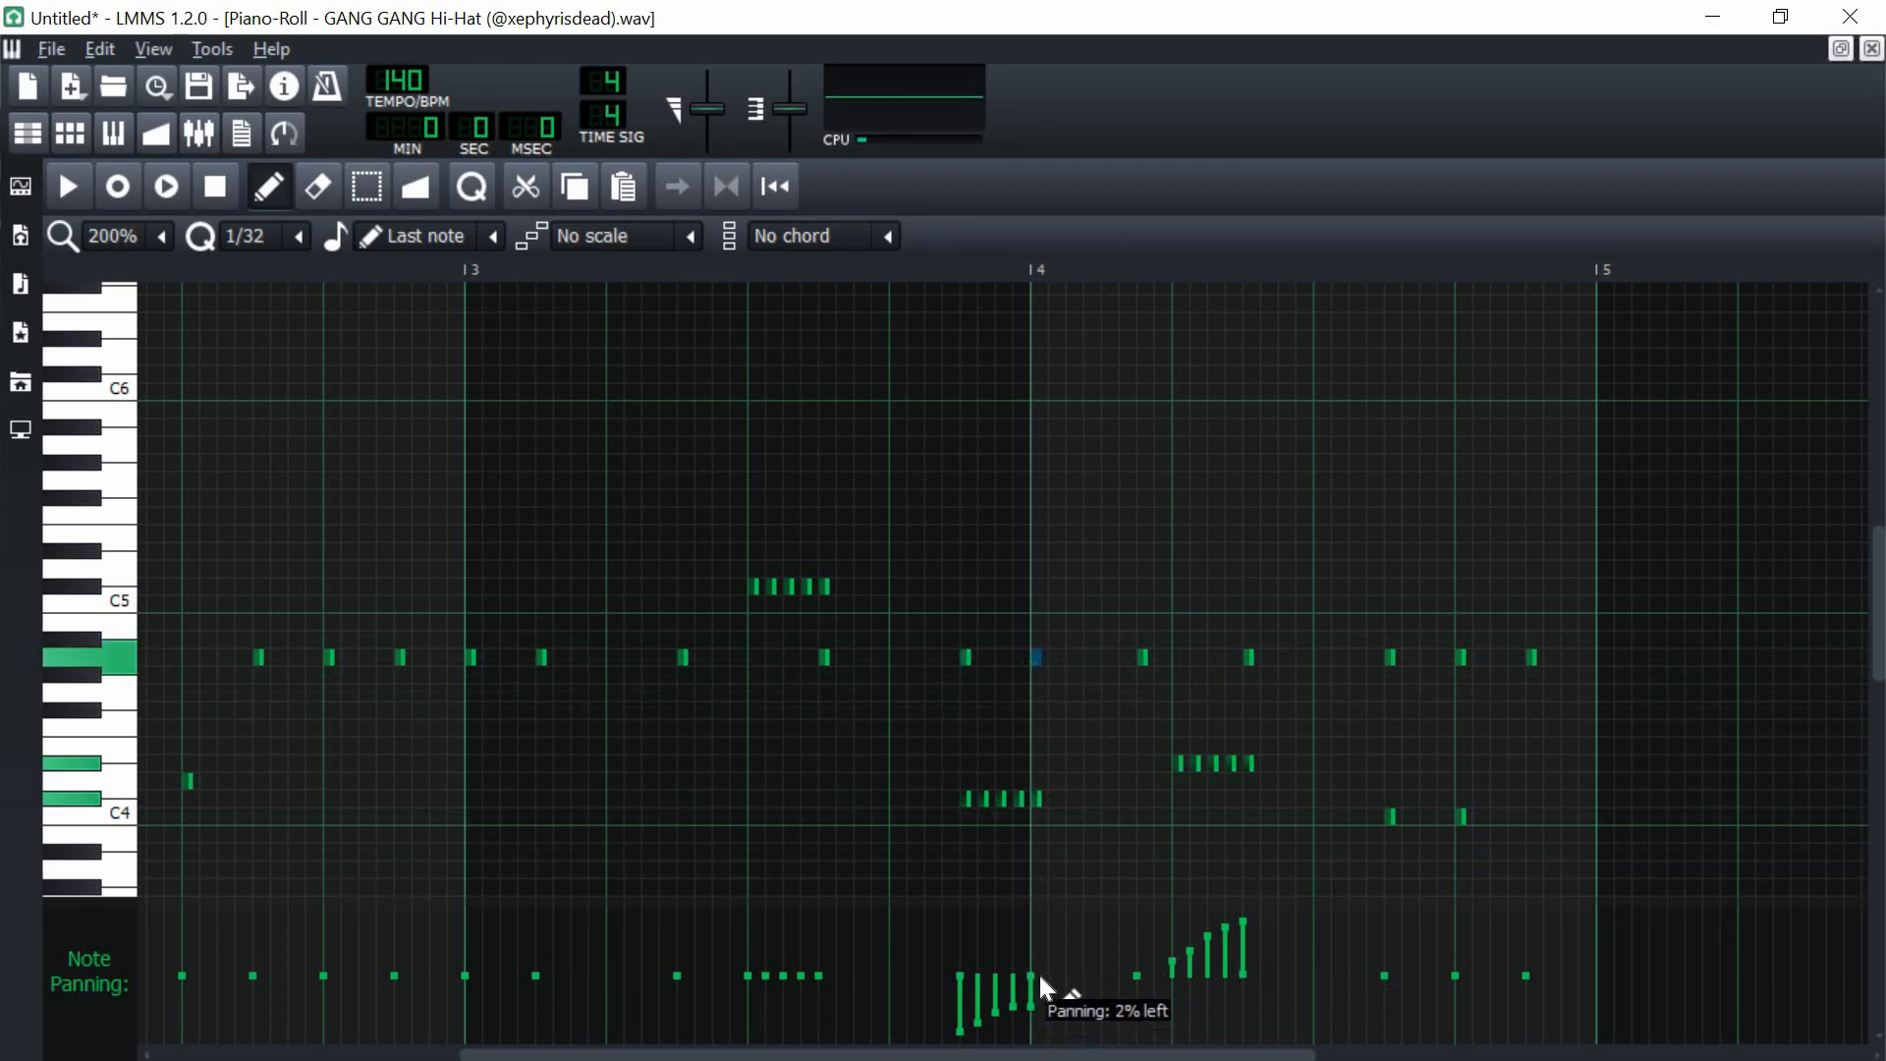
left_click(104, 974)
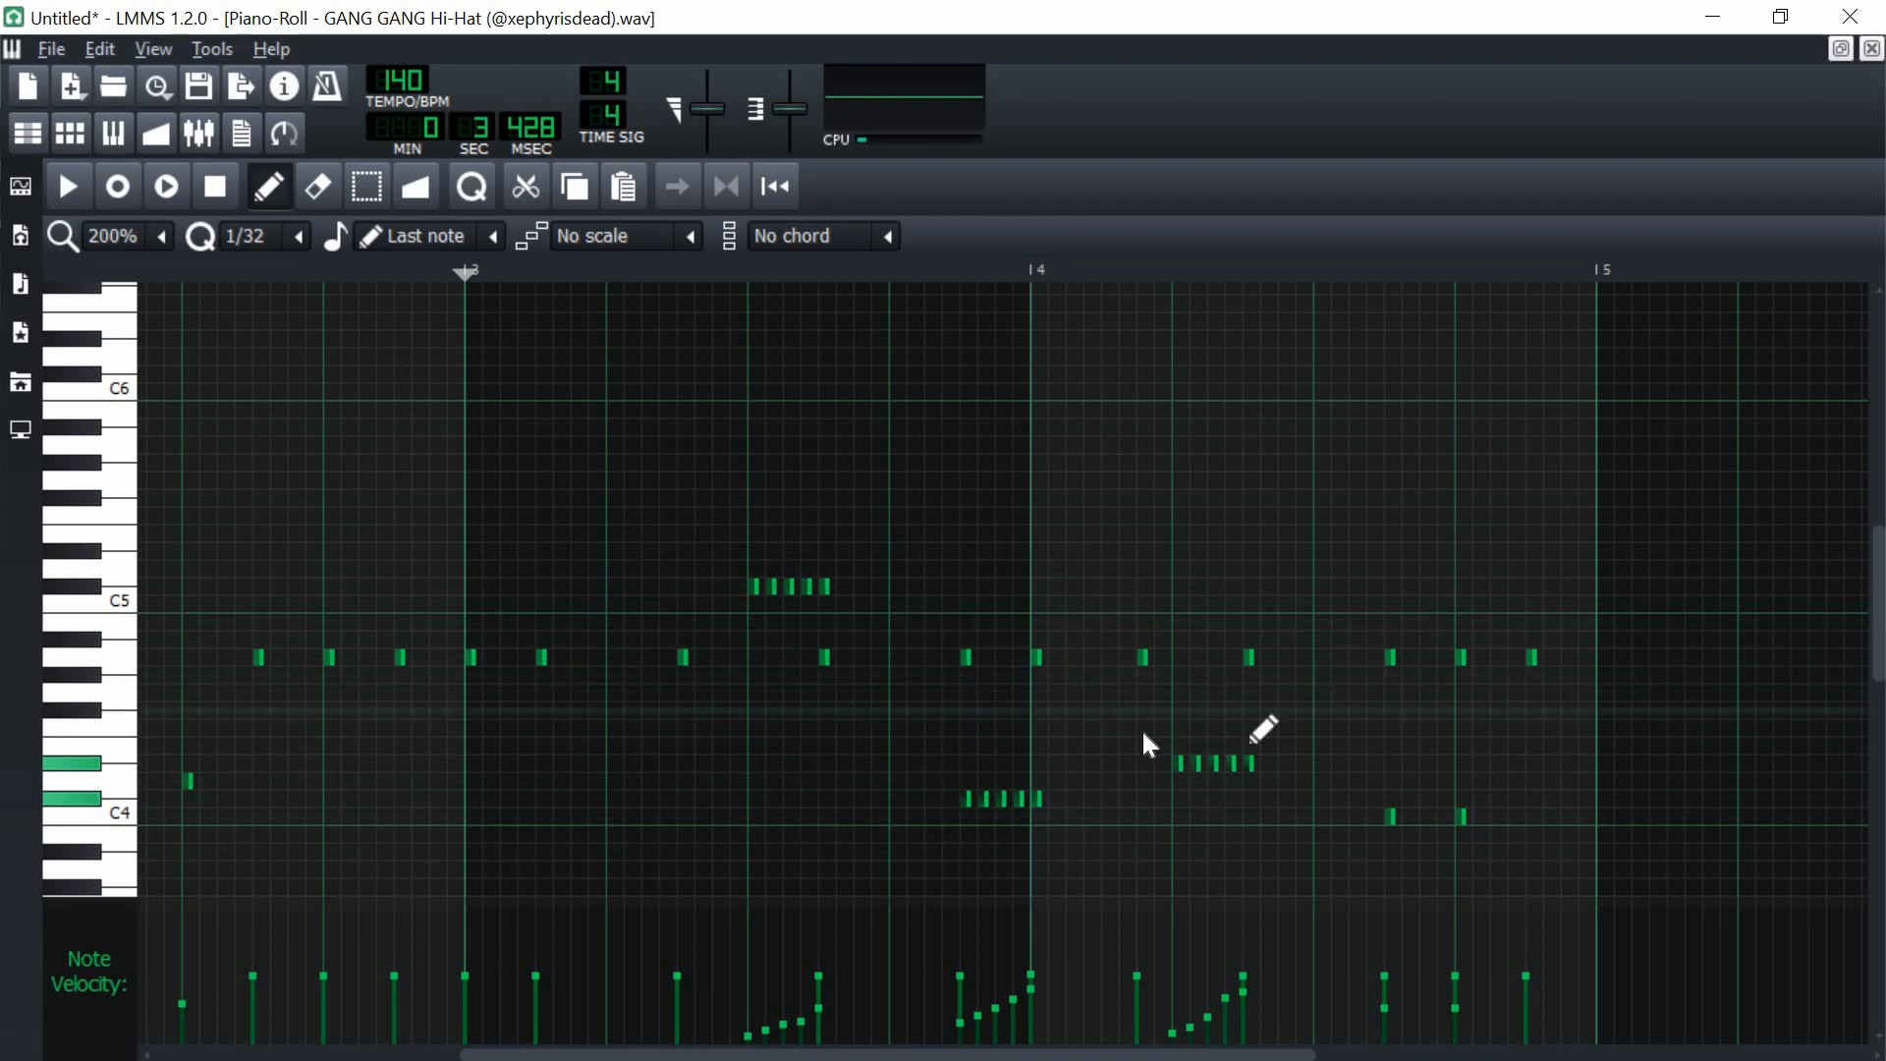
- After auditioning the hi-hats, transpose the bar 4 roll to E5 and the roll ending bar 3 to D#4, and close the Piano-Roll
key("space")
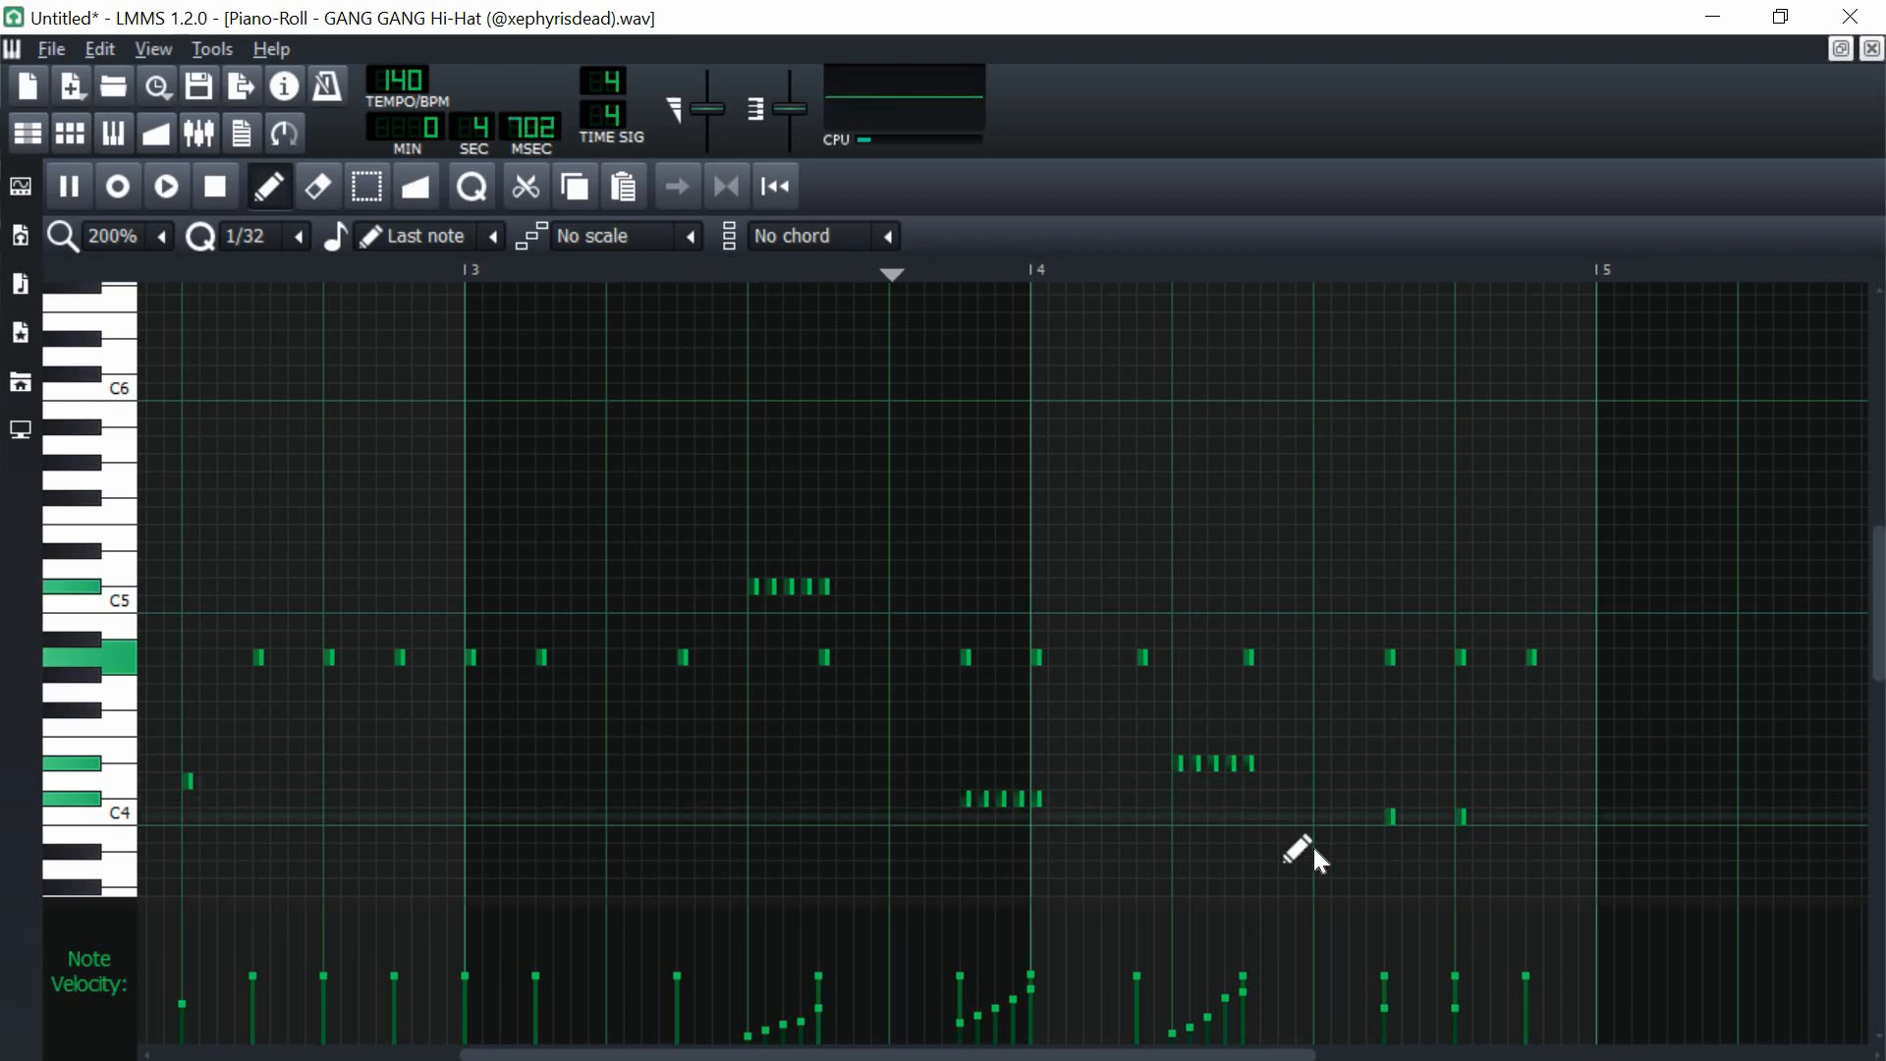
key("space")
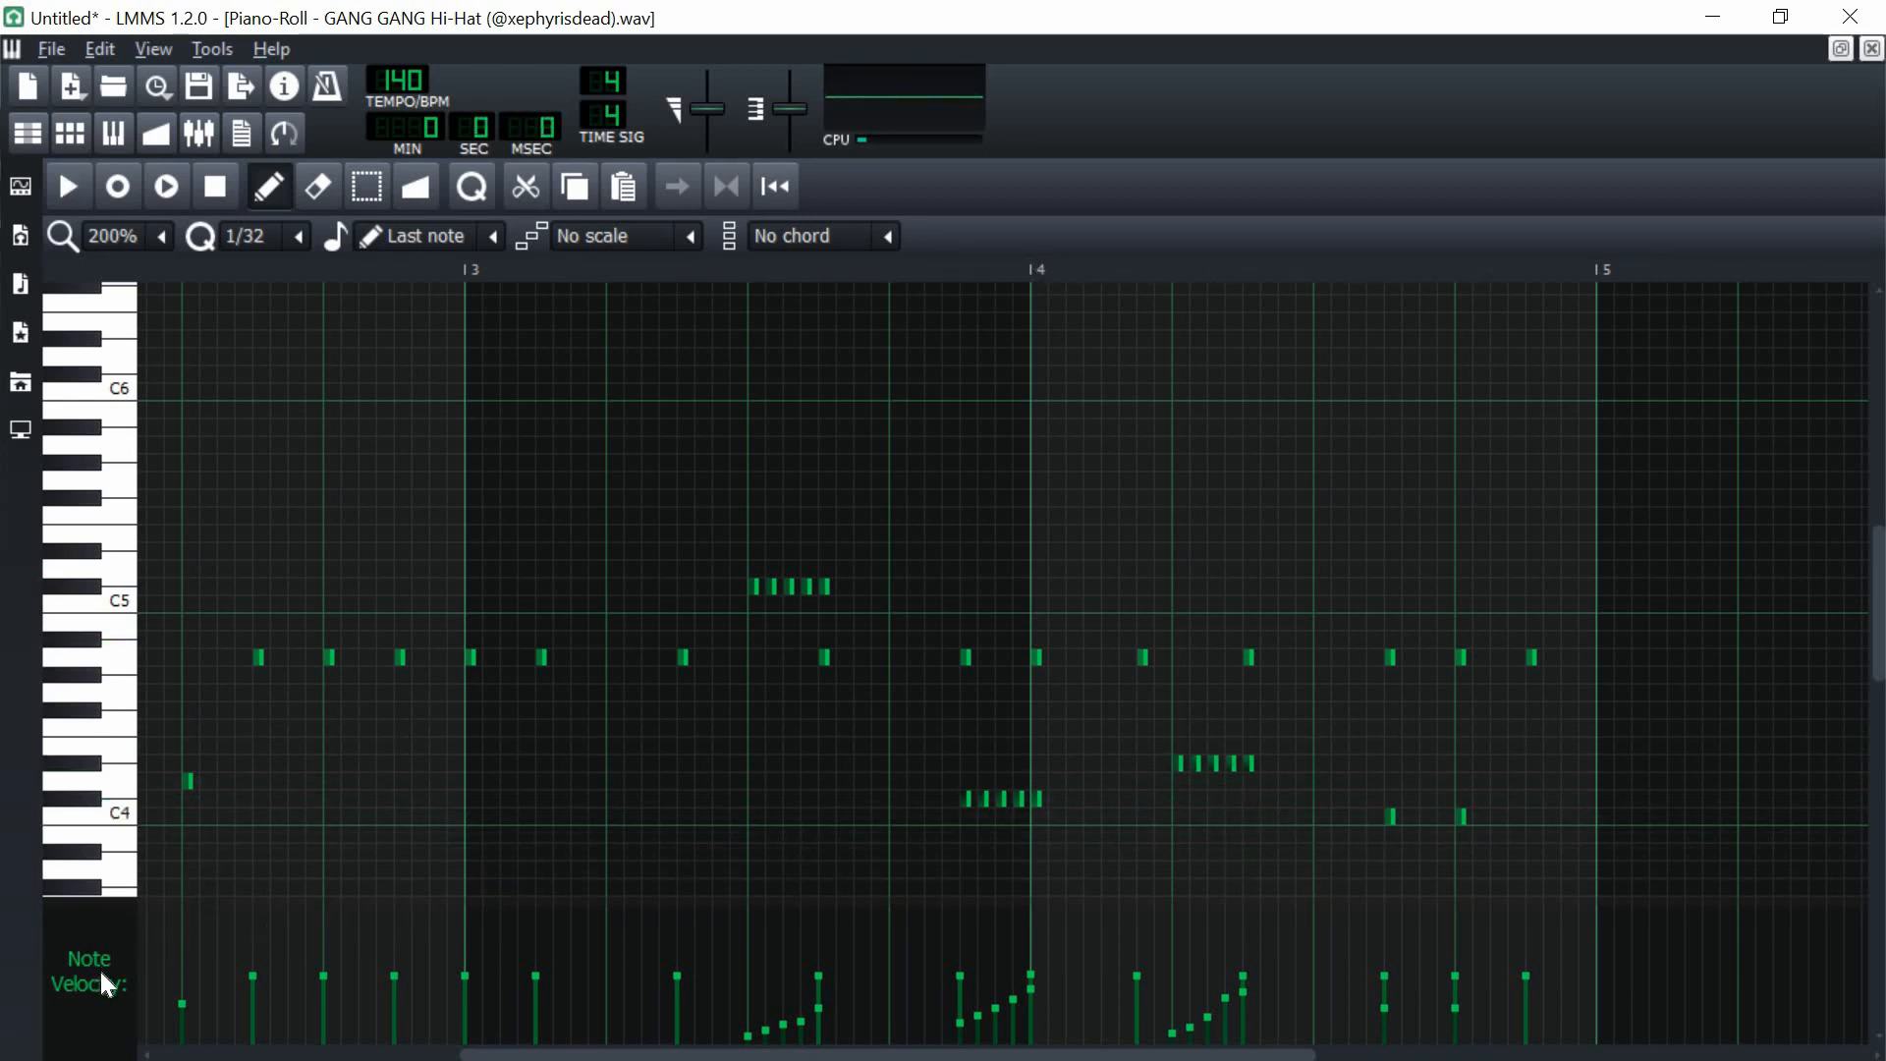
left_click_drag(1282, 811, 1249, 535)
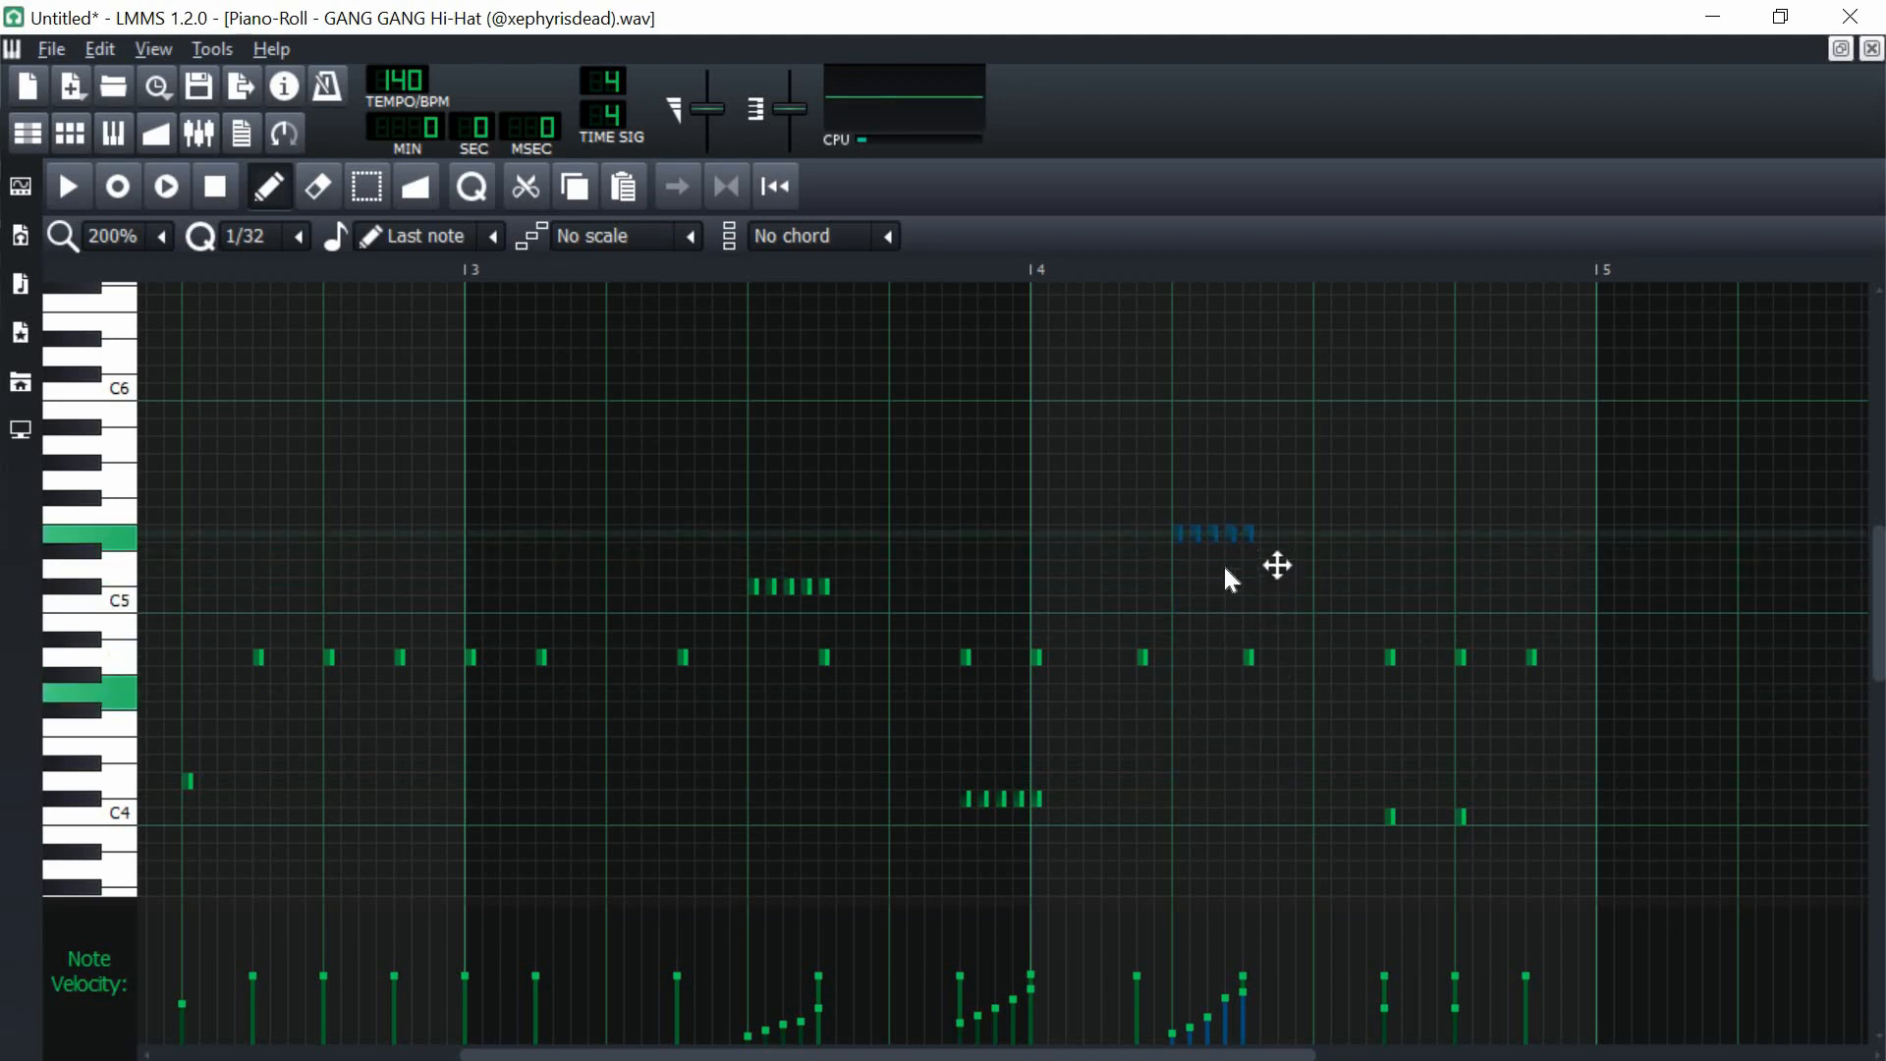
left_click_drag(1081, 801, 1039, 762)
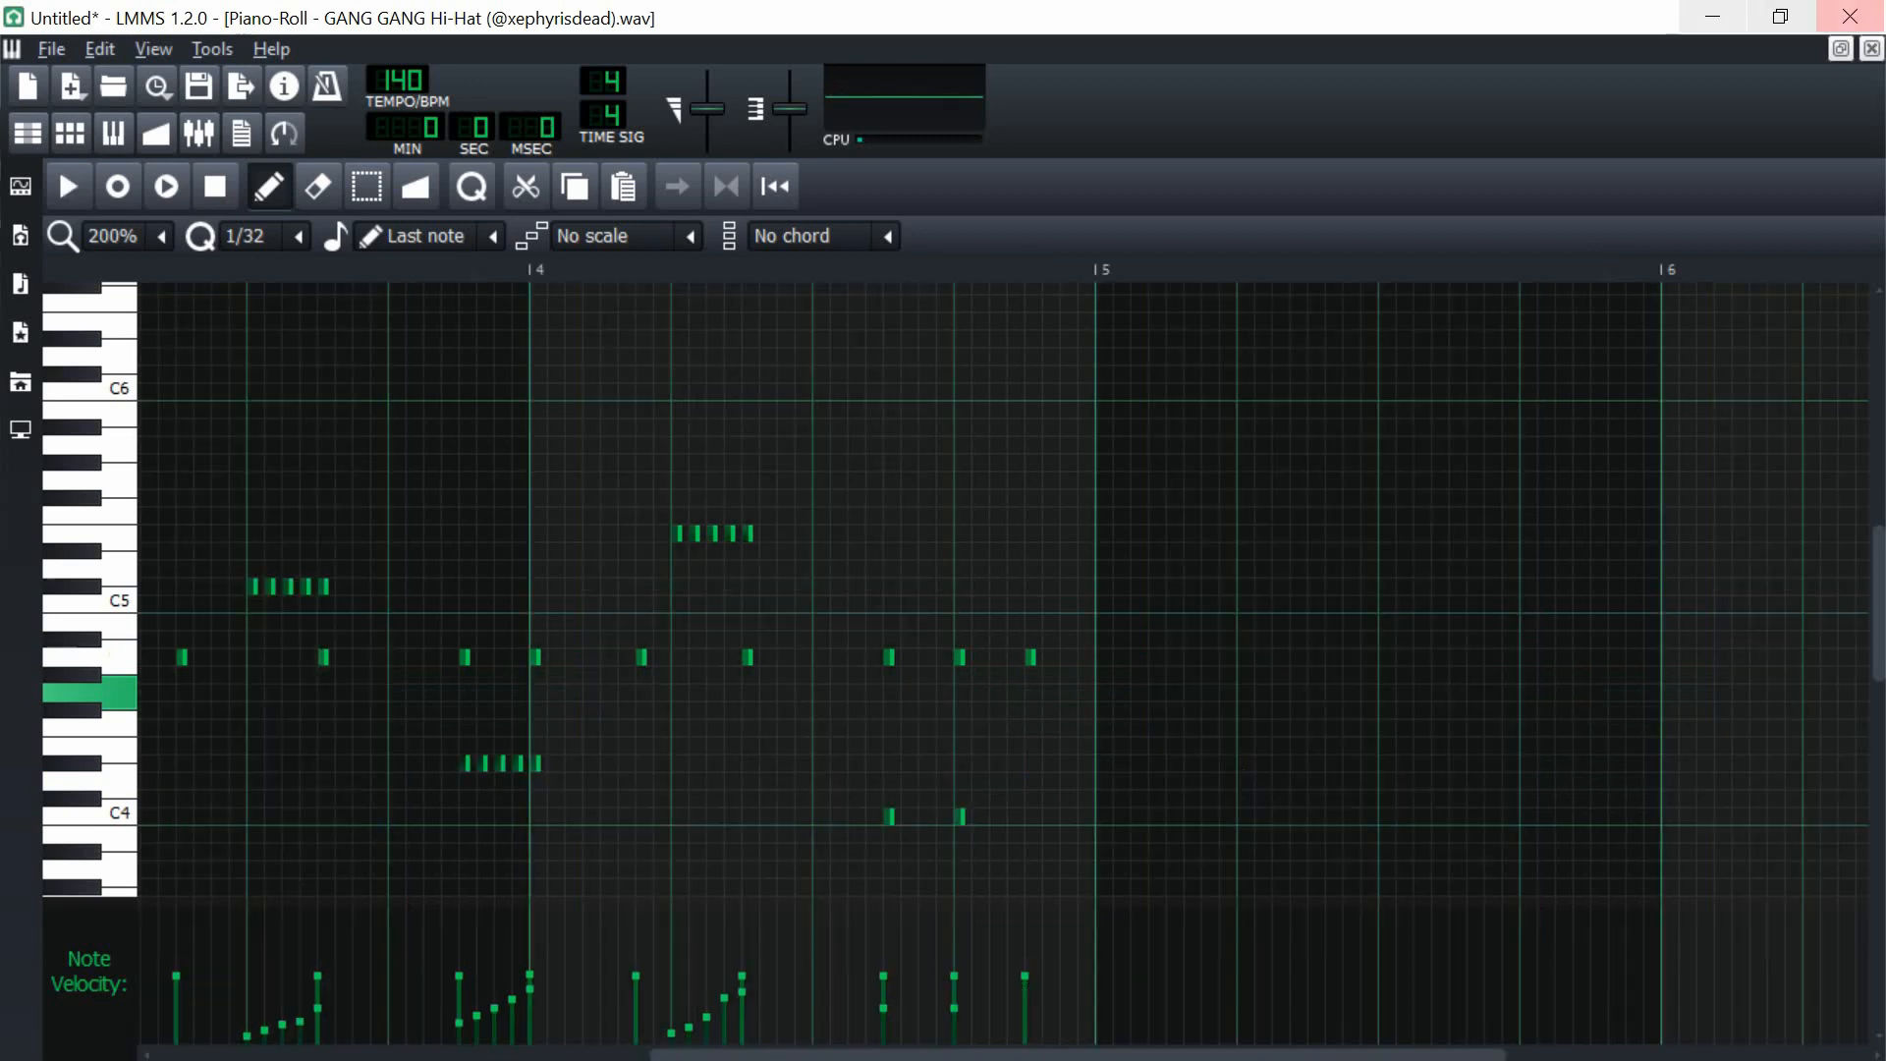
left_click(1872, 51)
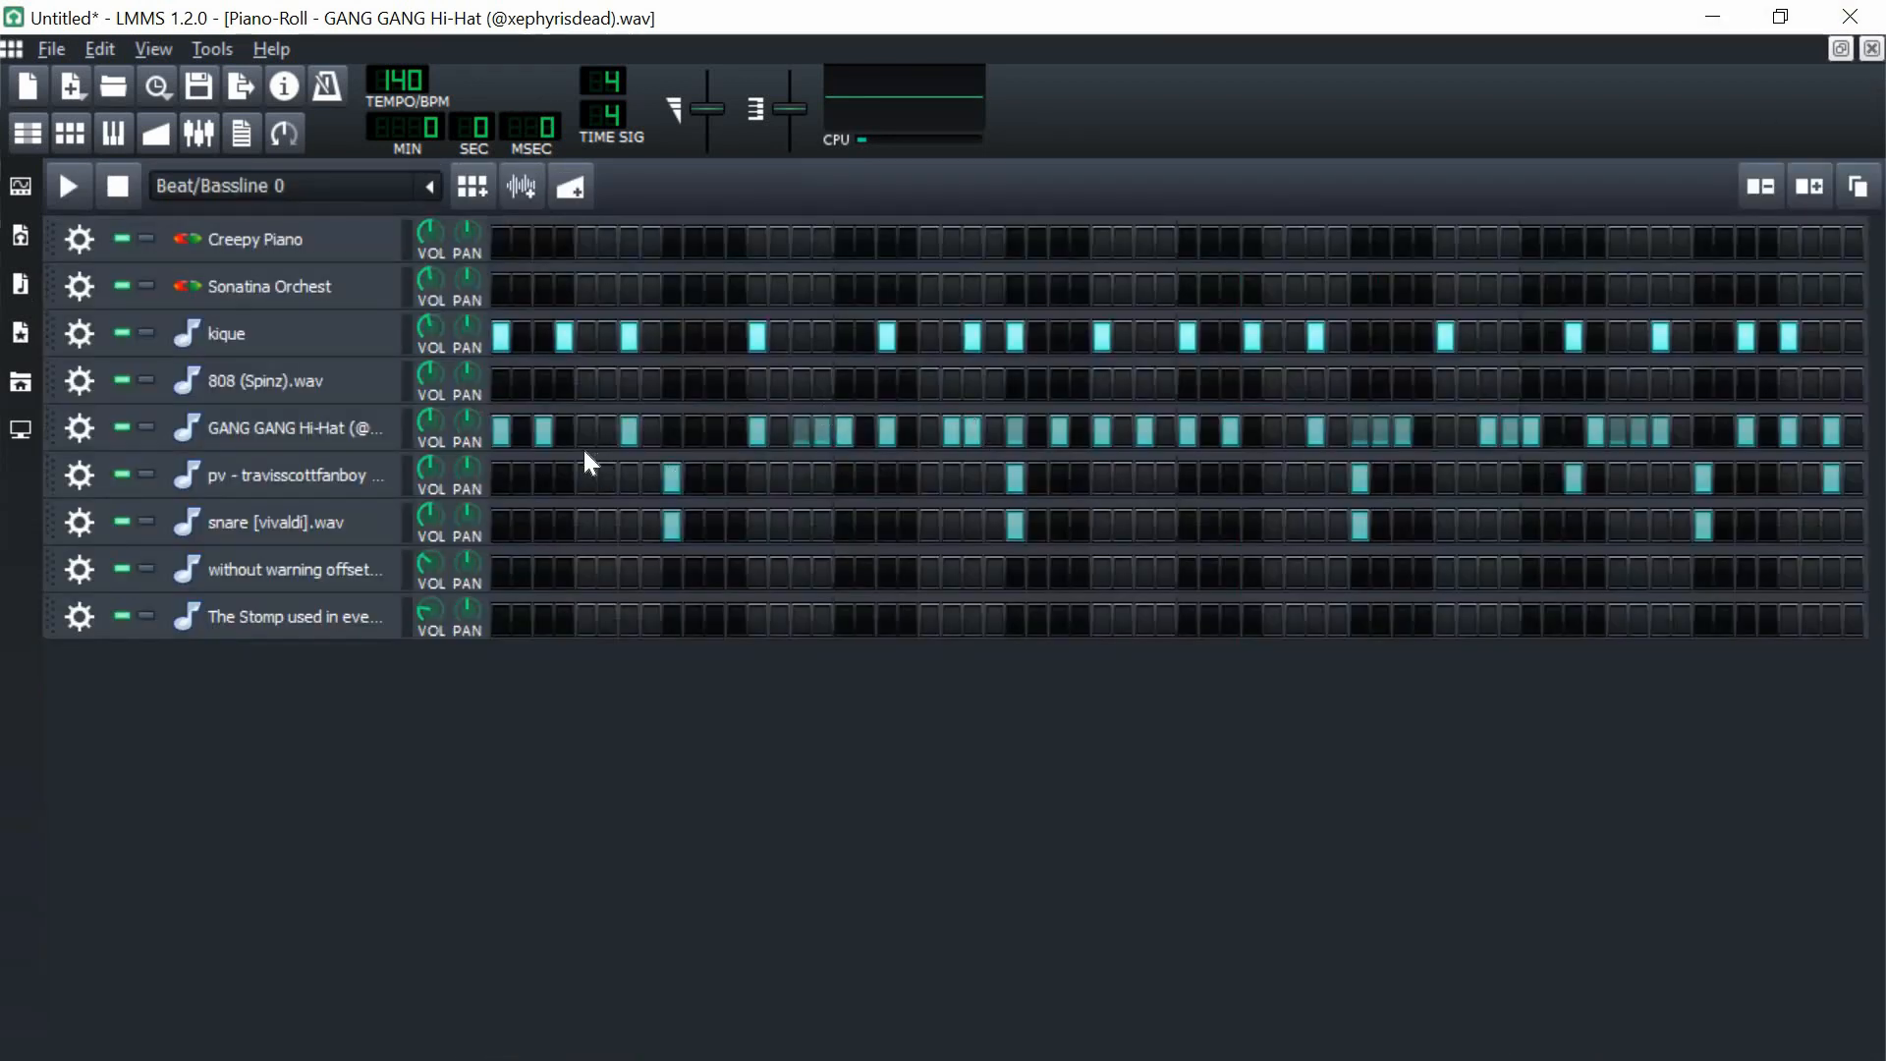
left_click(429, 421)
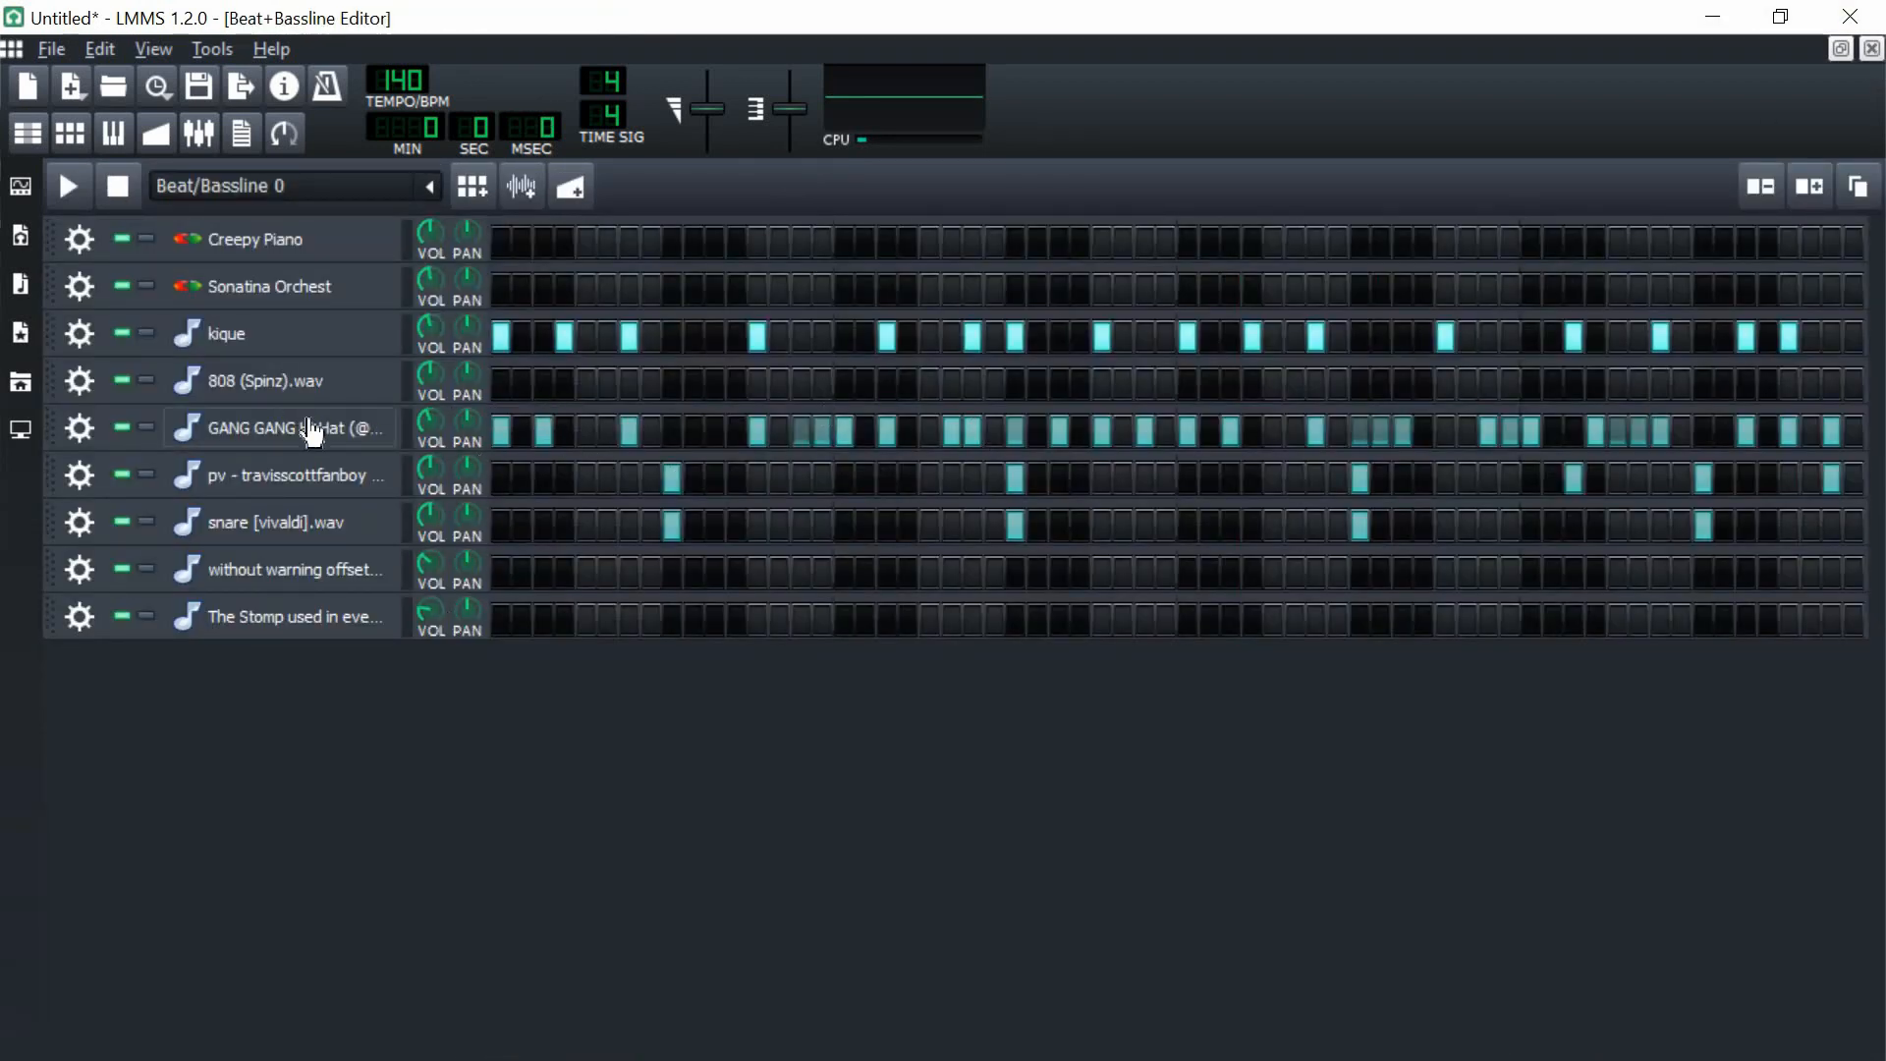
- Play the drum pattern and lower the GANG GANG Hi-Hat track's volume to about 69%
left_click(71, 195)
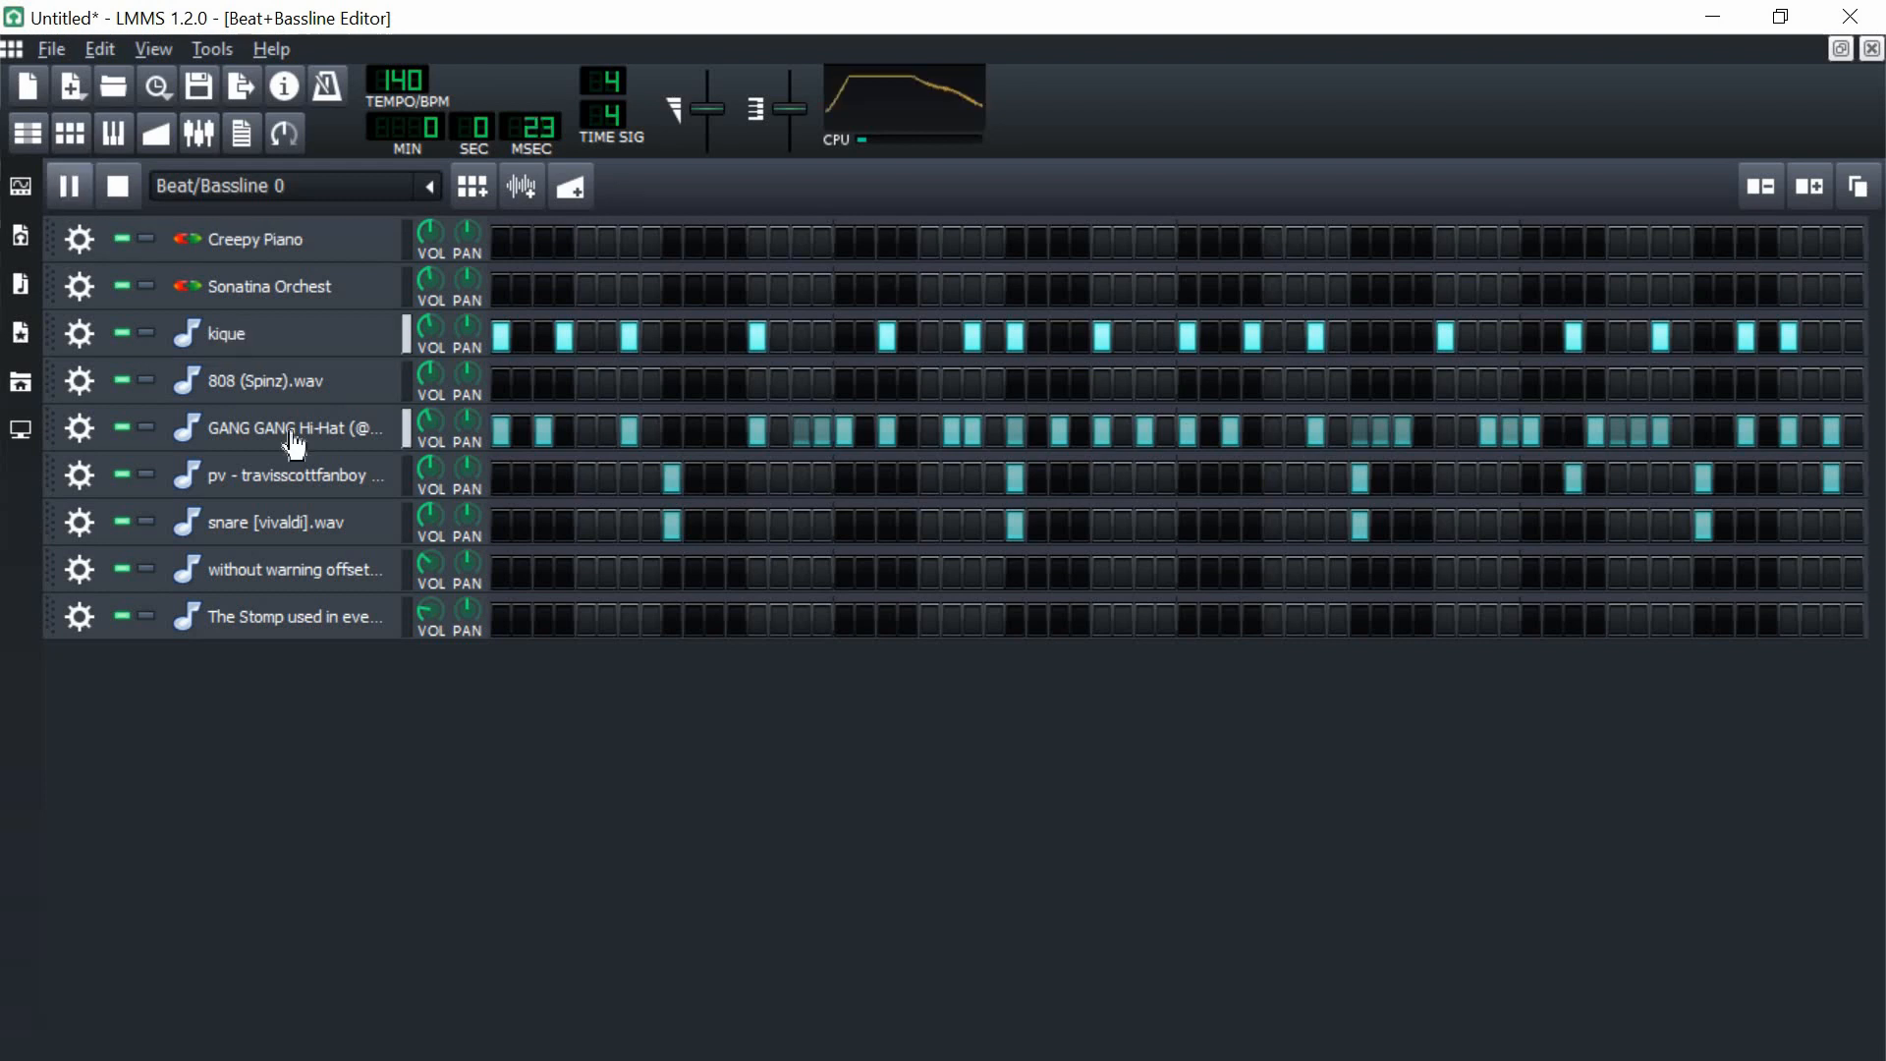
mouse_move(429, 432)
left_mouse_down()
mouse_move(430, 453)
mouse_move(418, 438)
left_mouse_up()
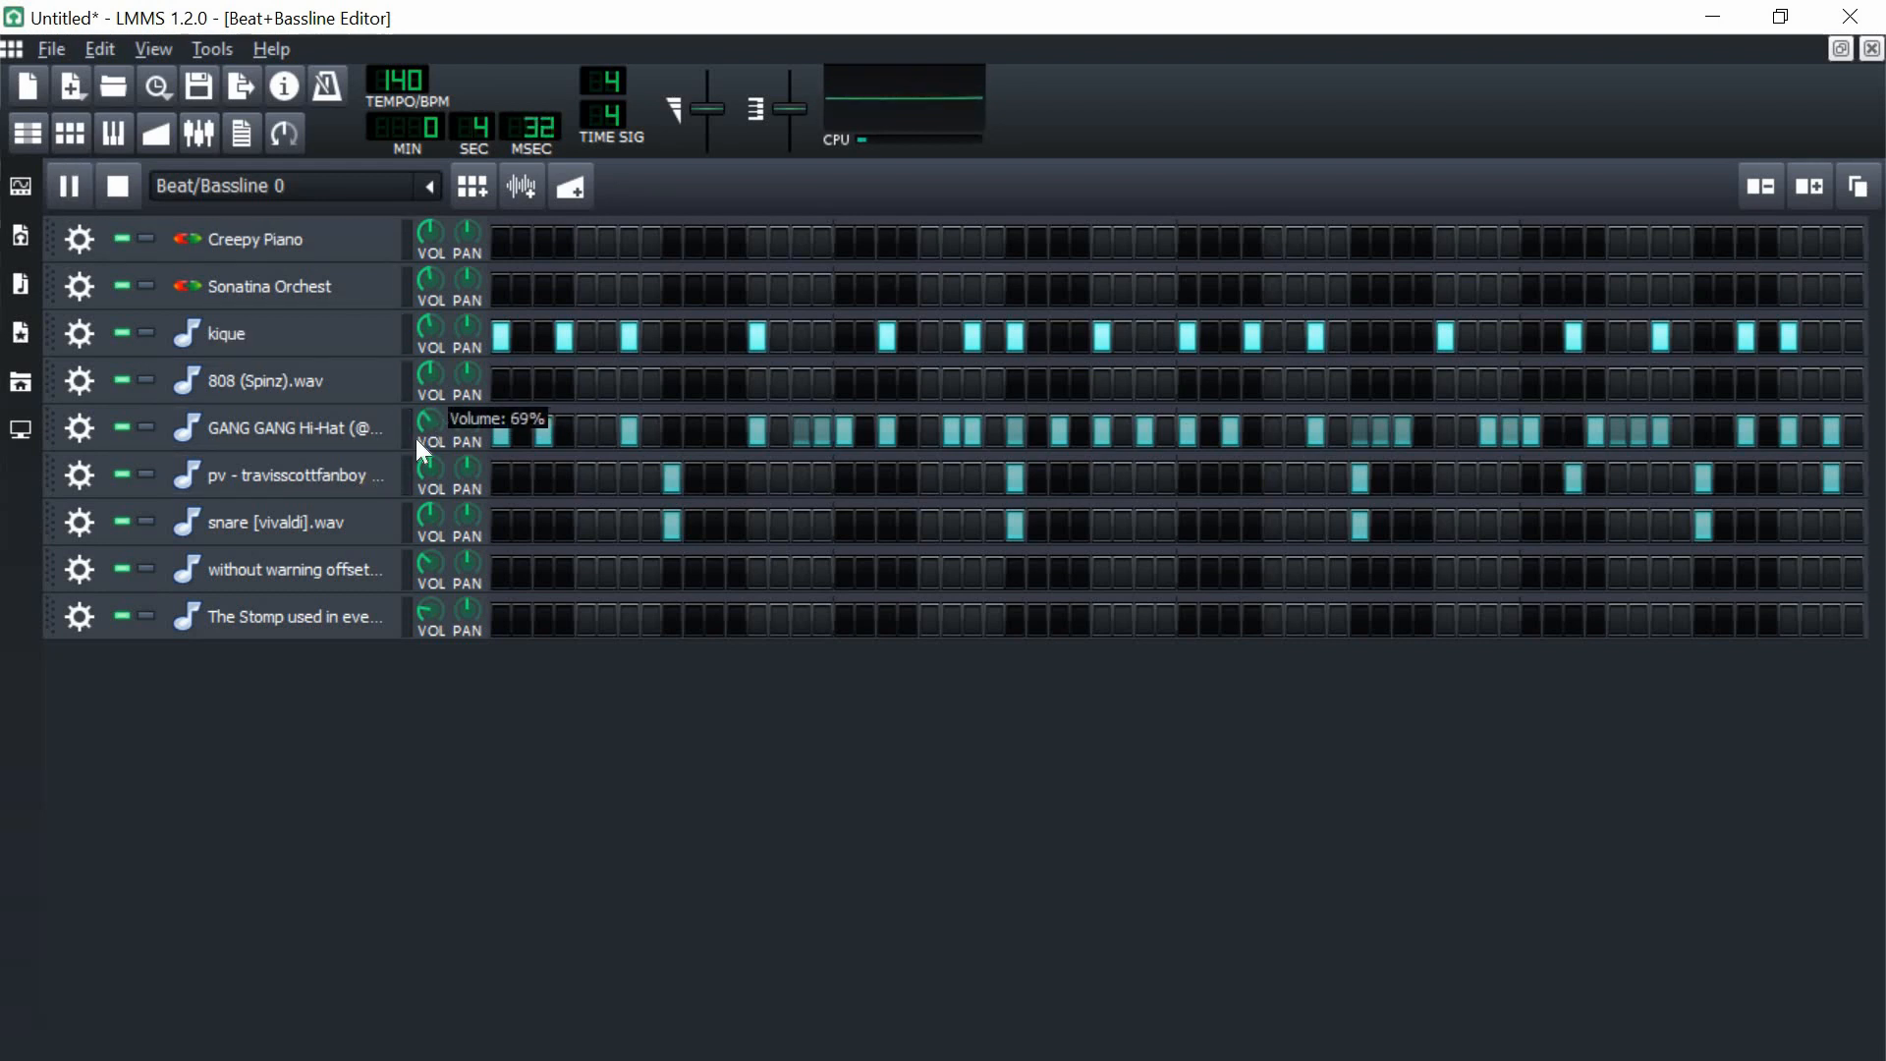
left_click(430, 426)
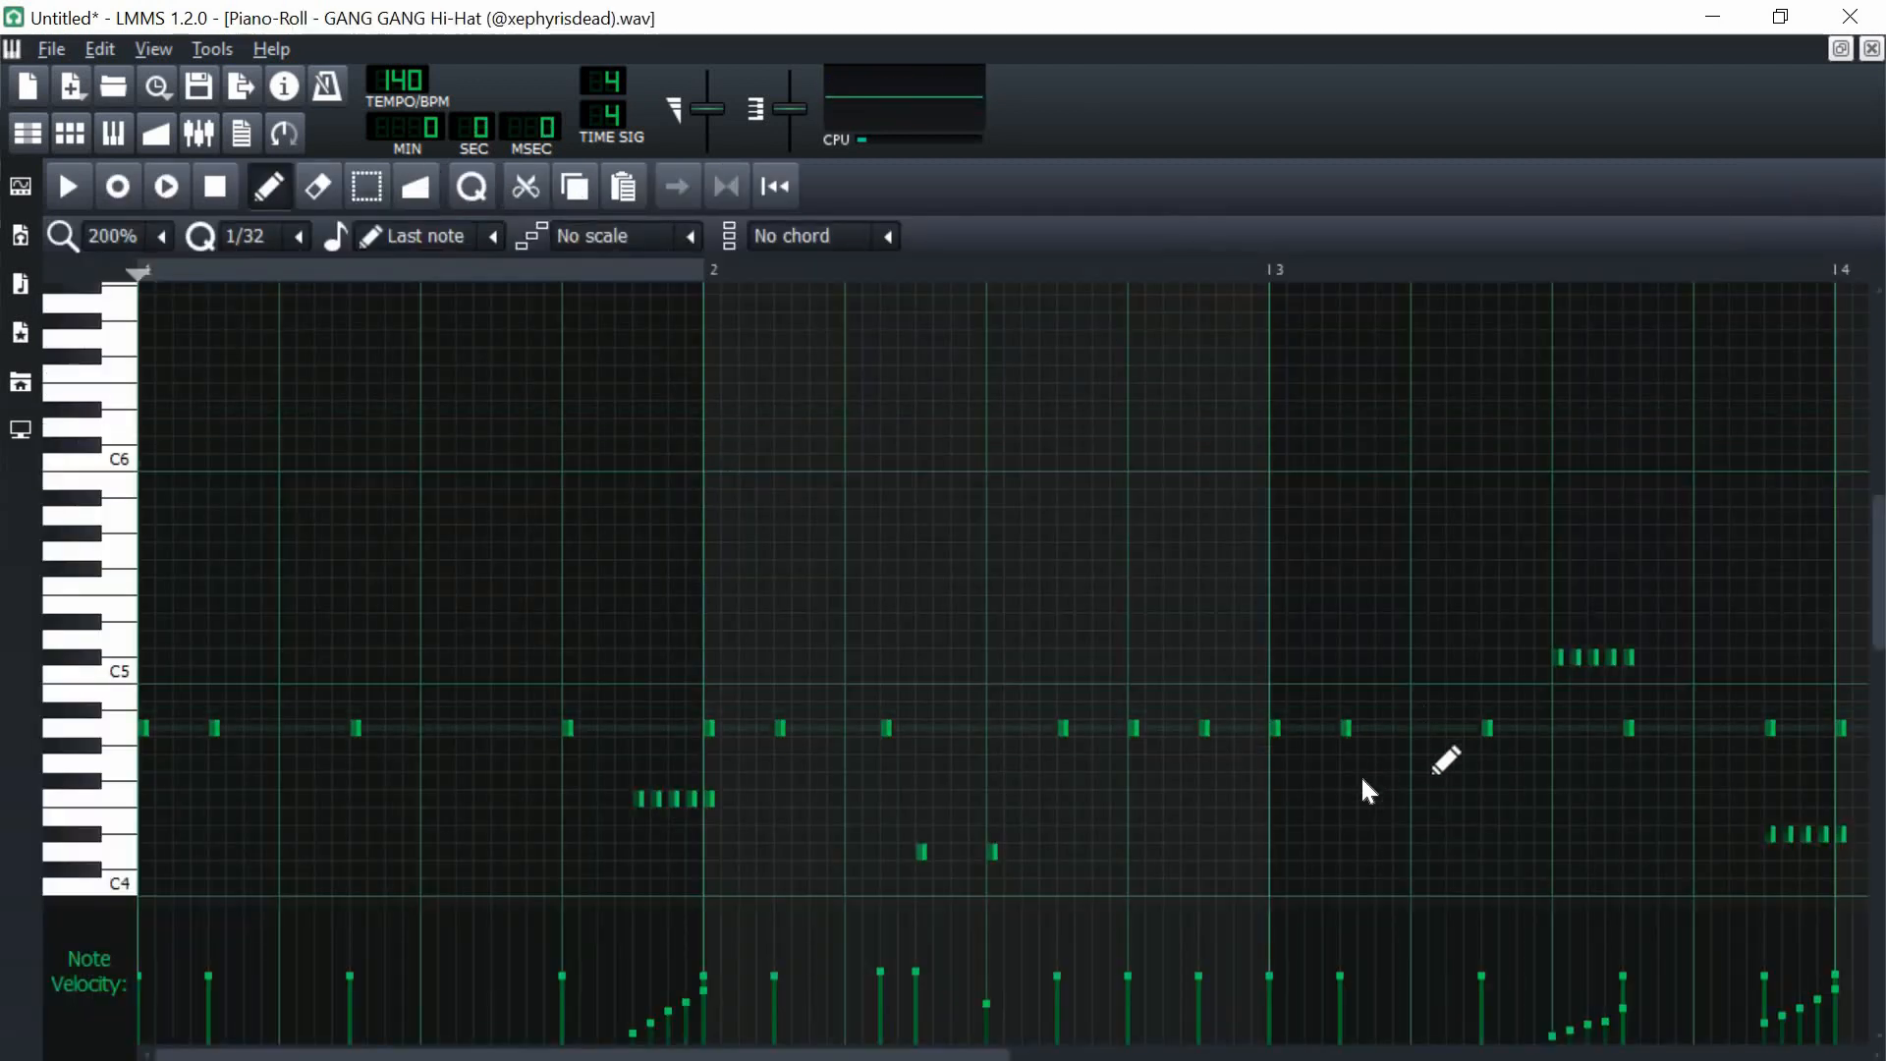
- Delete the A4 hi-hat notes on step 15 of bar 2 and steps 11 and 15 of bar 4, then audition in the Beat+Bassline Editor
right_click(1205, 728)
scroll(1200, 755, "down", 2)
key("space")
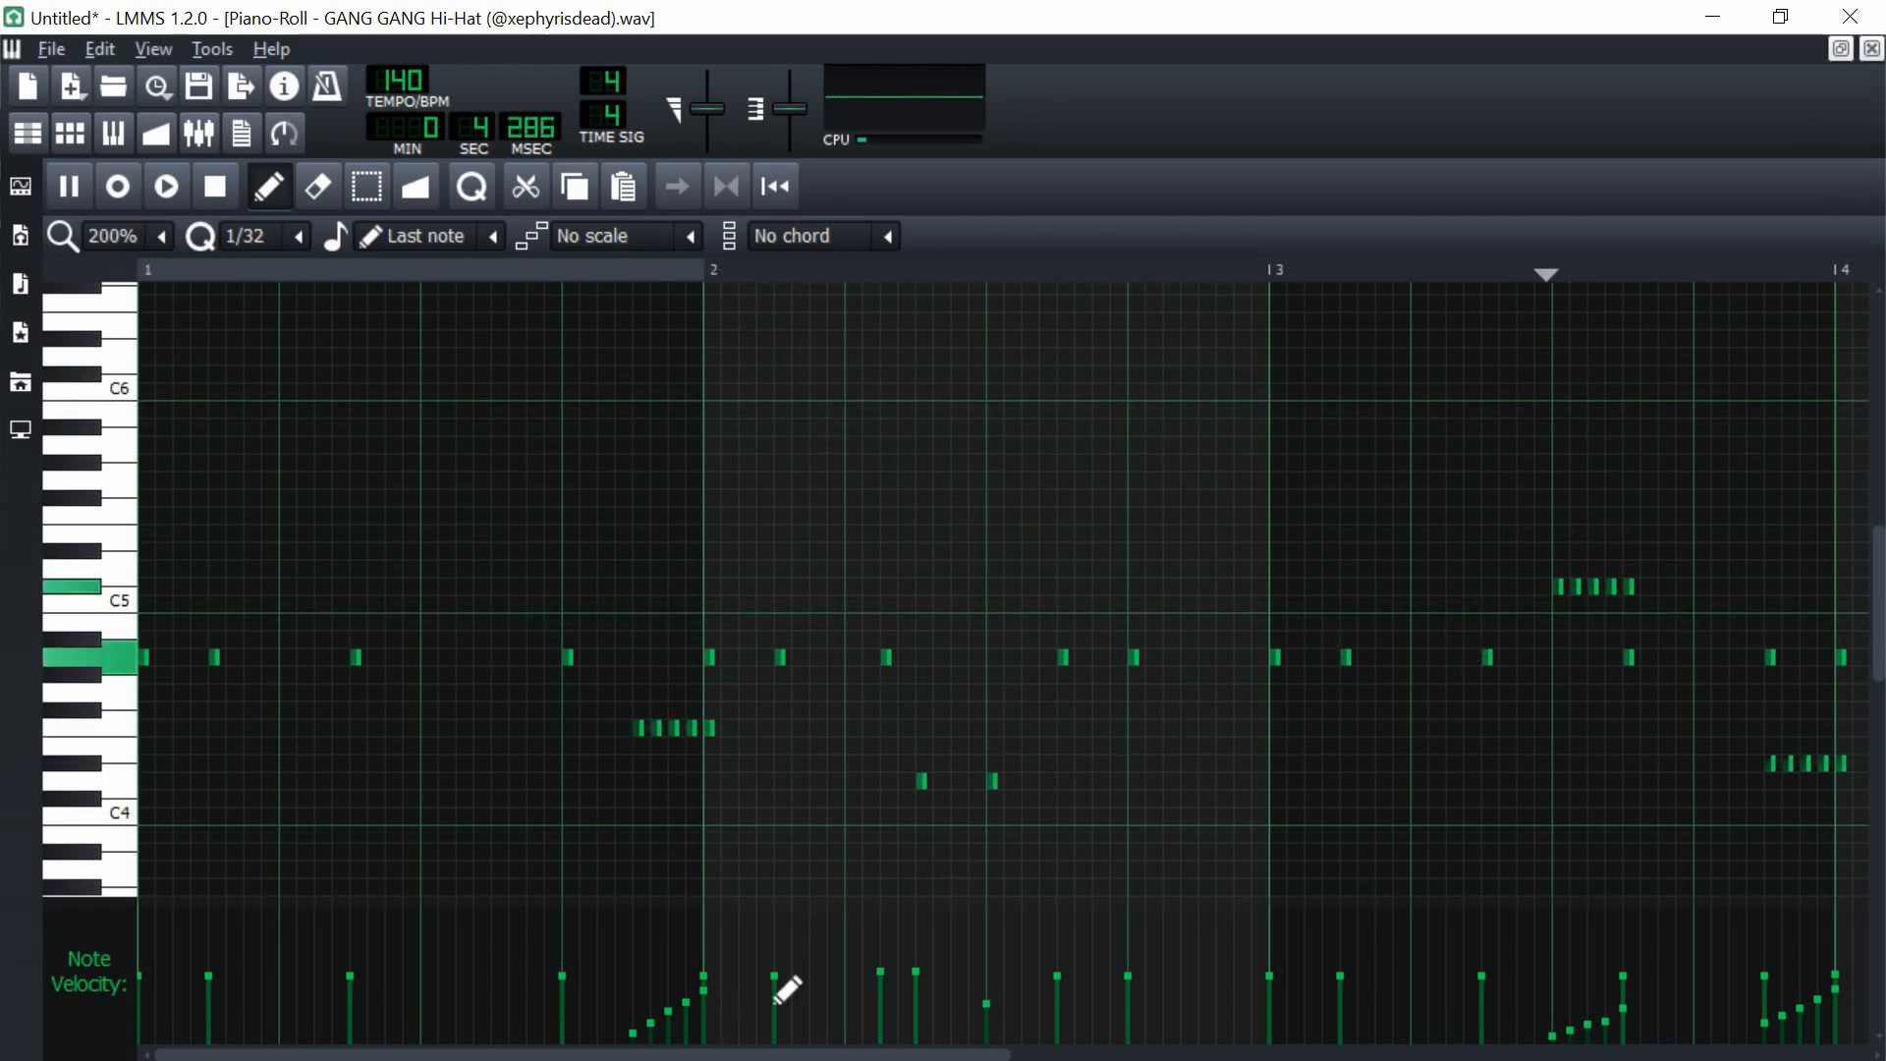
key("space")
scroll(1151, 1010, "right", 6)
right_click(1205, 657)
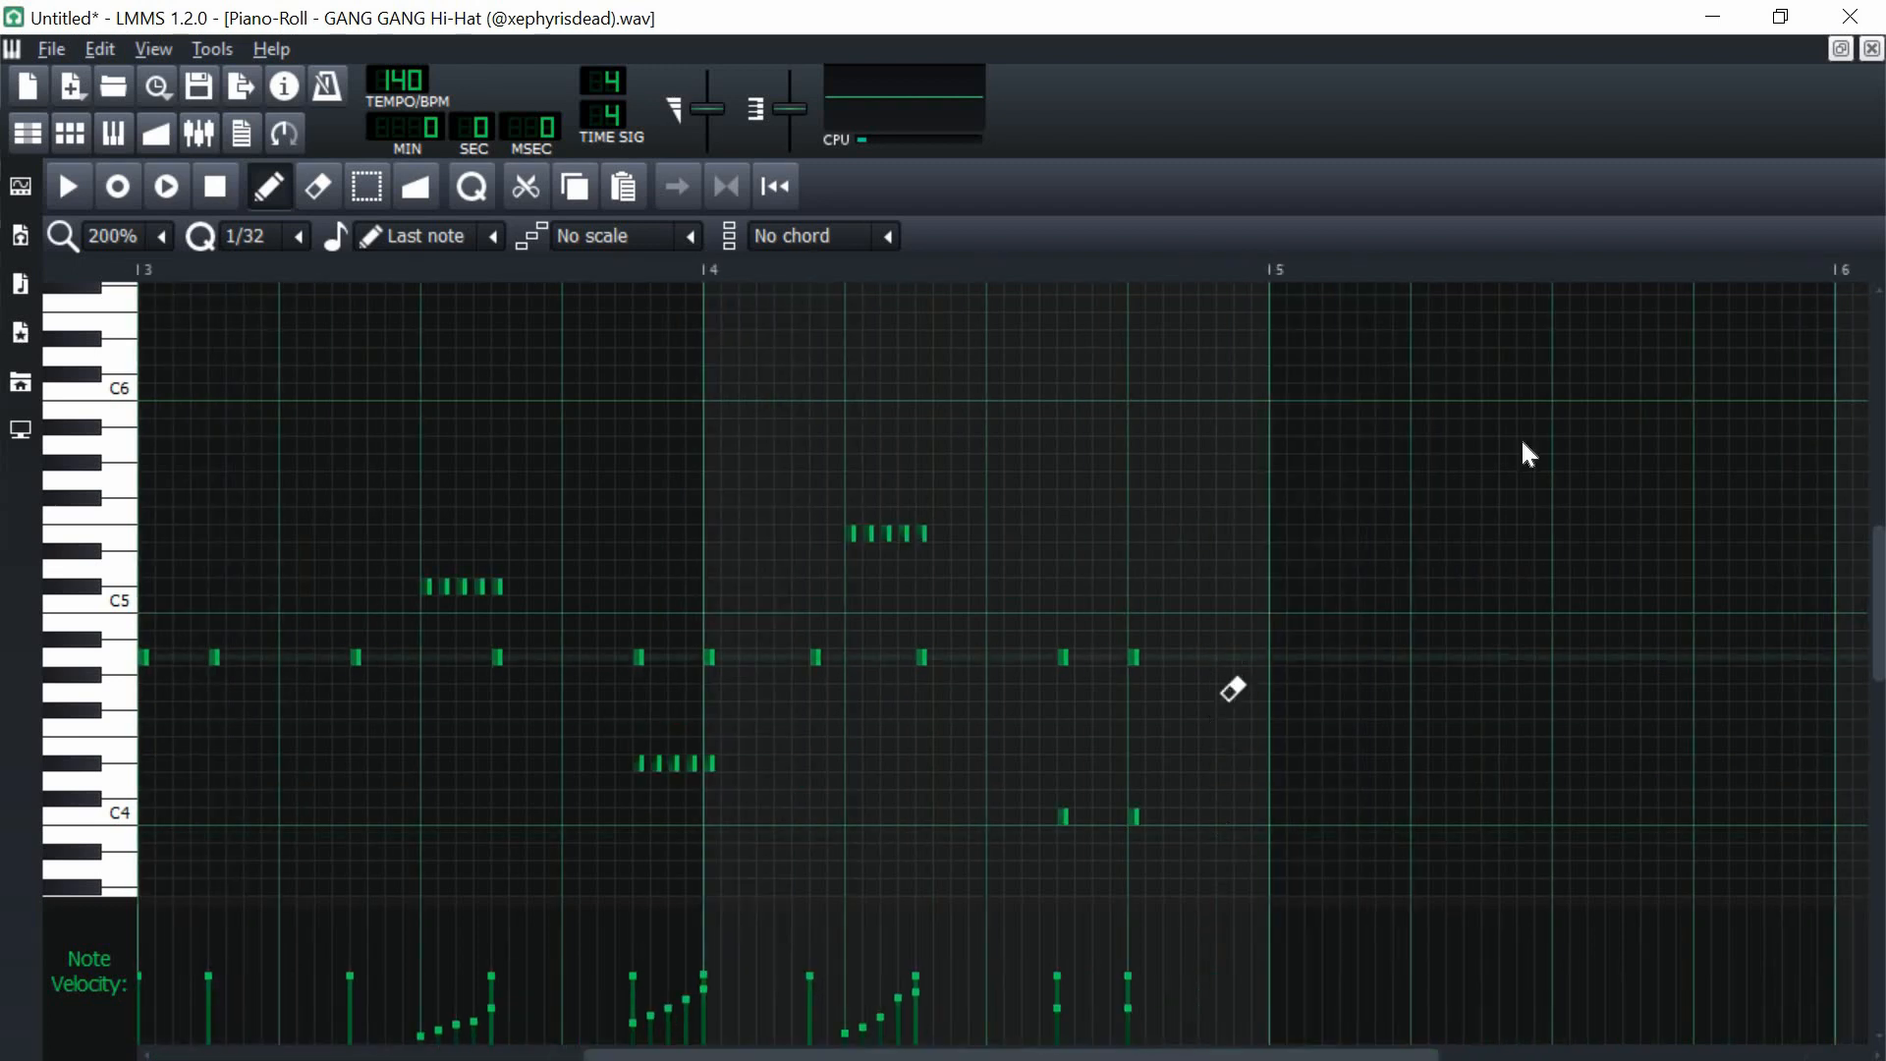
right_click(1063, 657)
key("space")
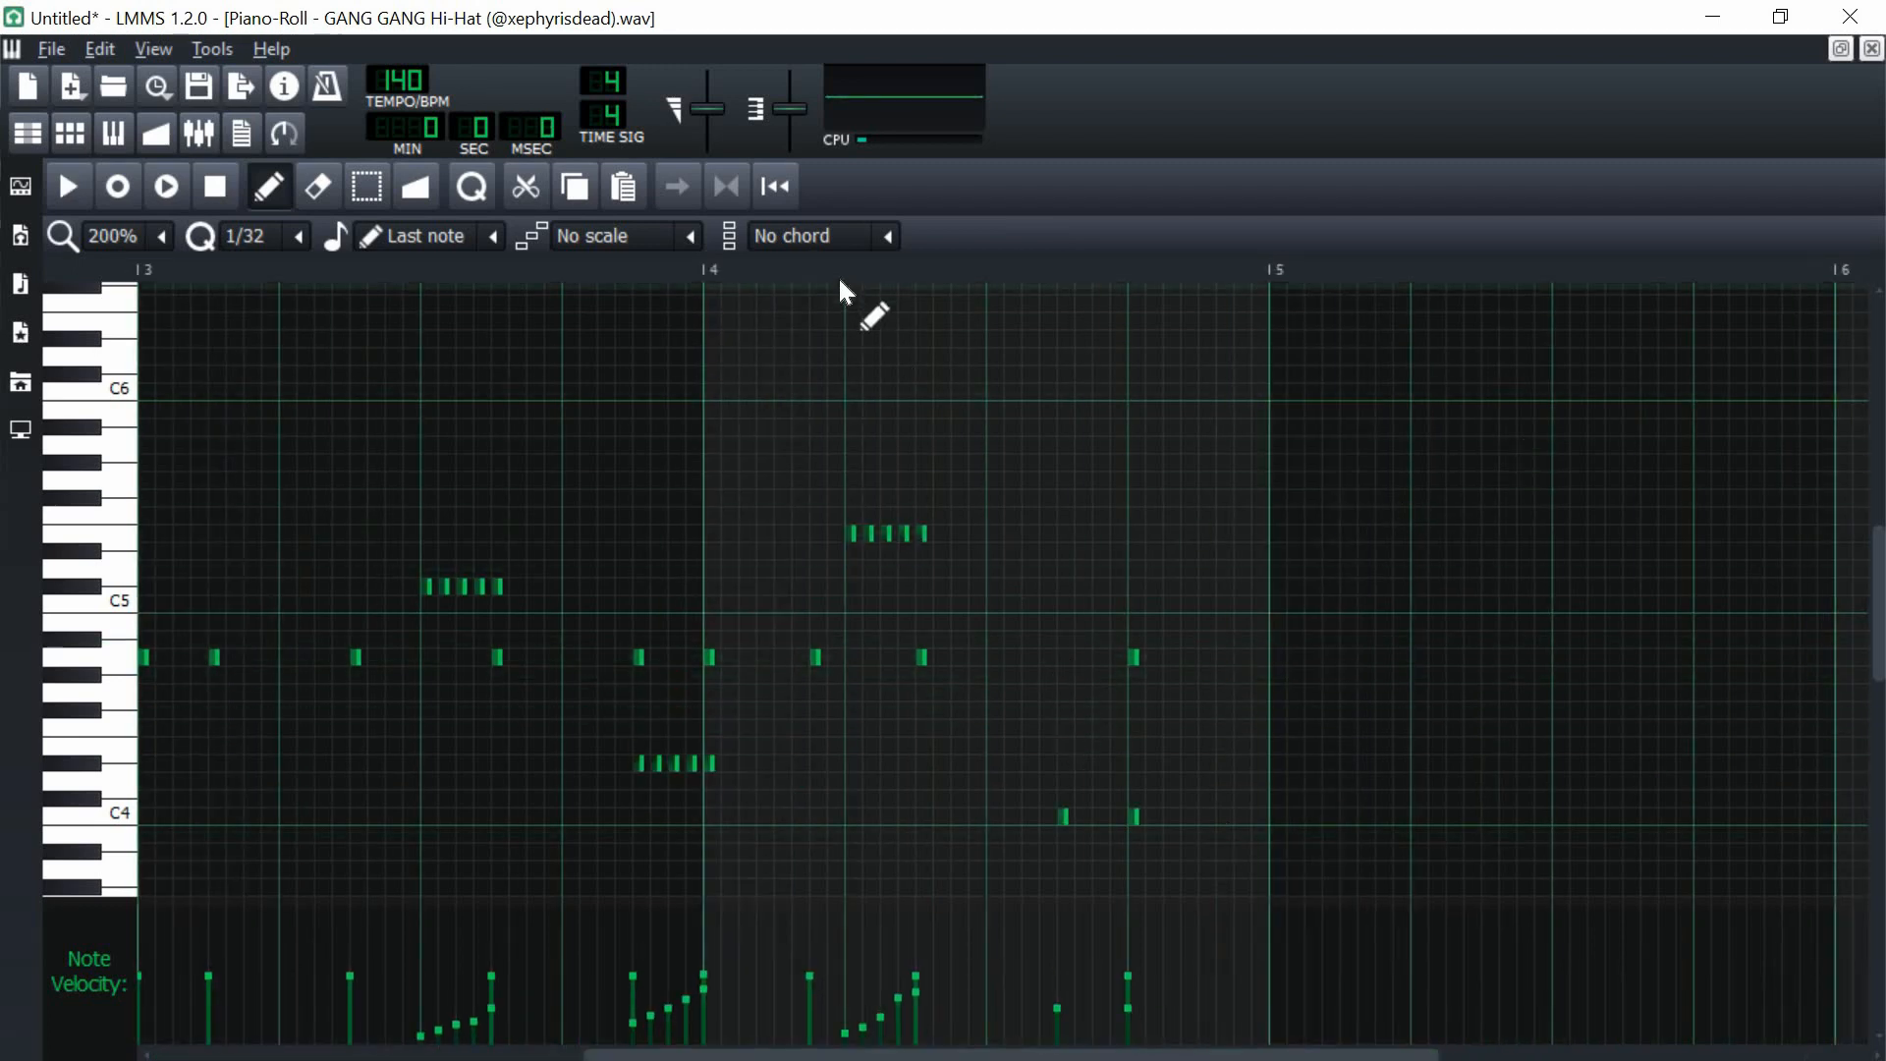
left_click(840, 271)
key("F6")
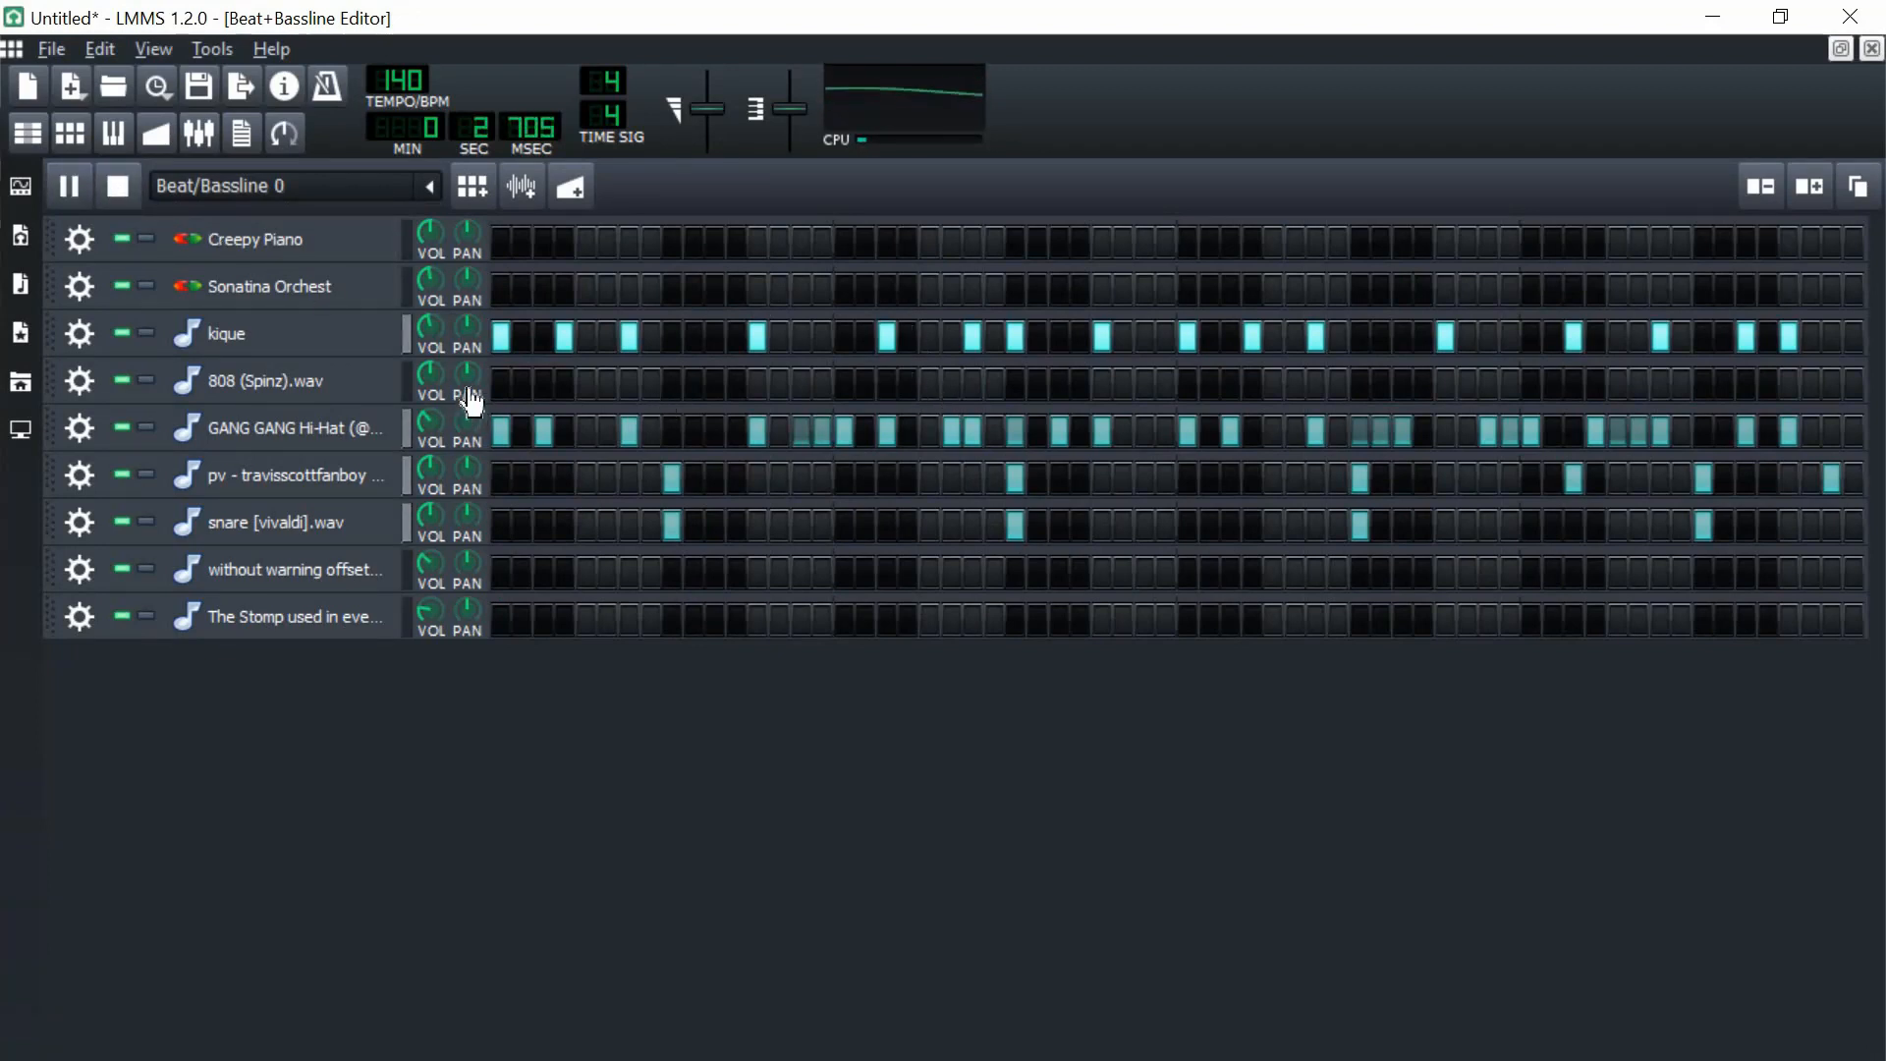
left_click(110, 192)
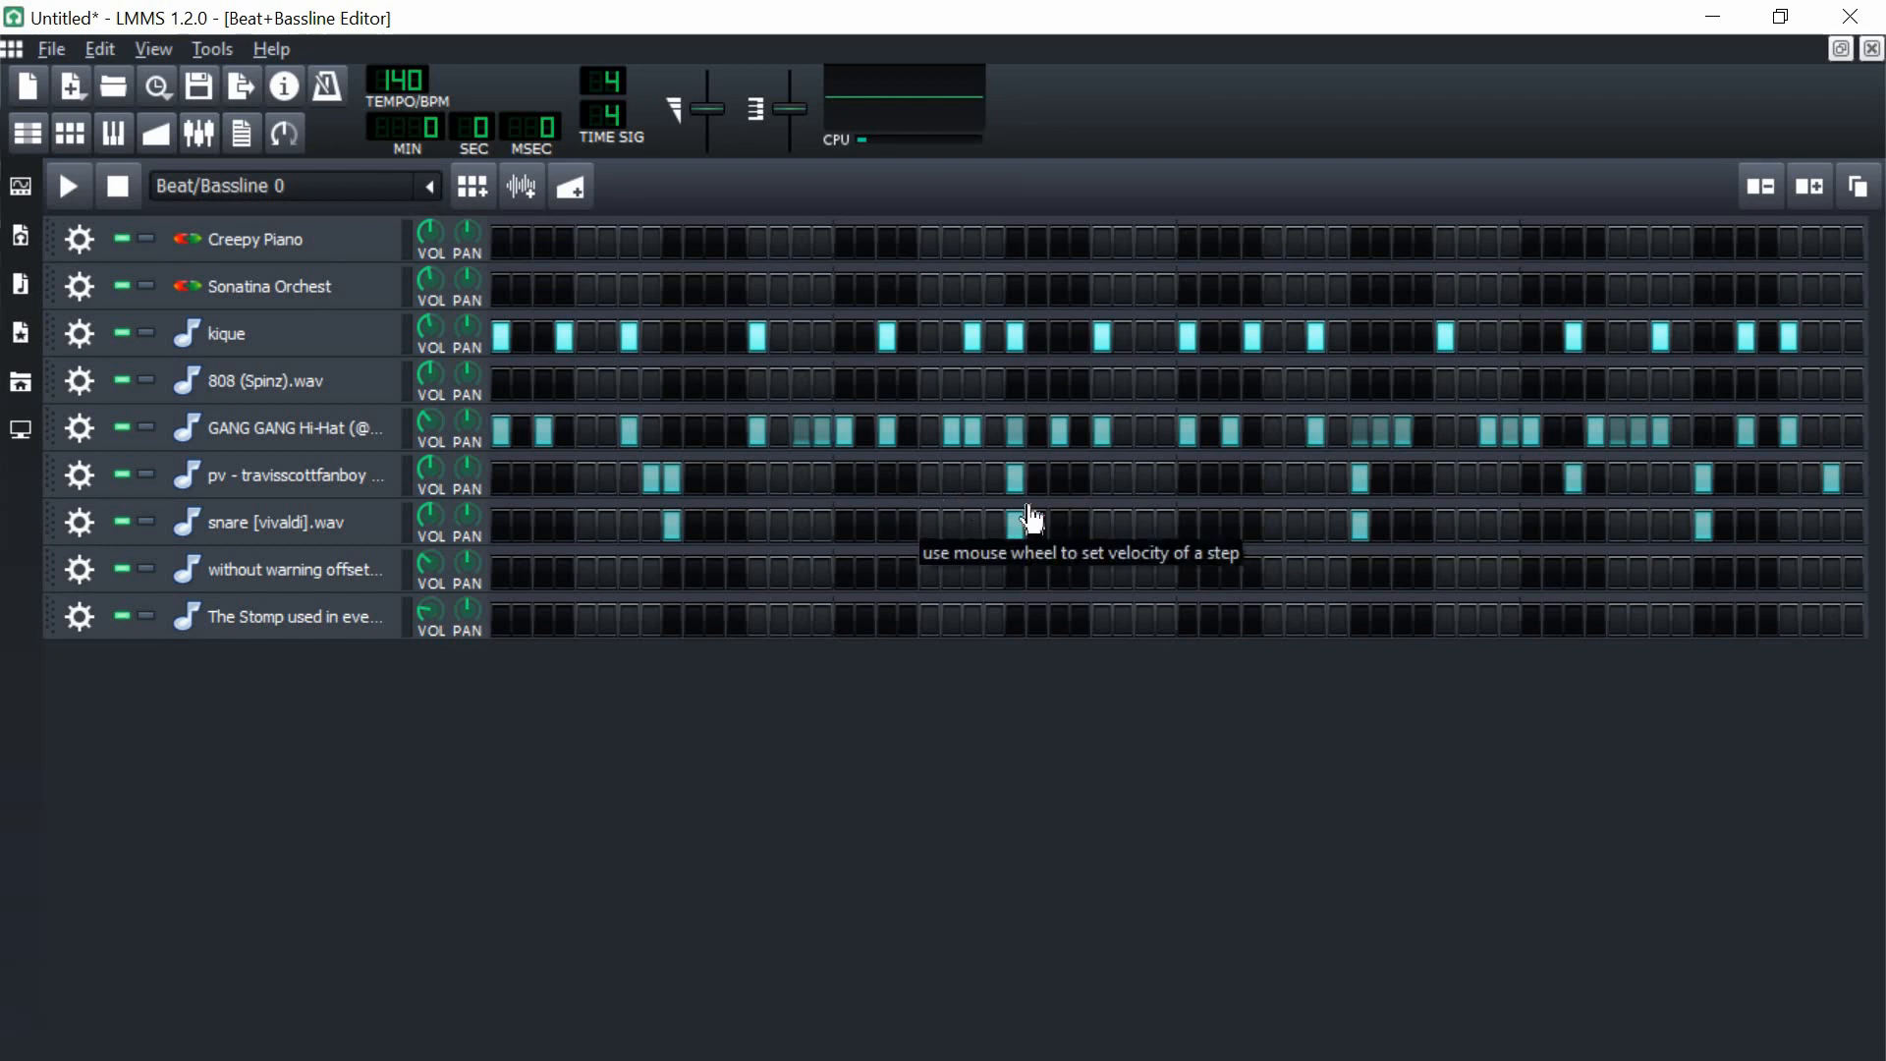
- Add travisscottfanboy snare hits on steps 8 and 40, and lower the step 8 hit's velocity in the Piano-Roll
left_click(1338, 478)
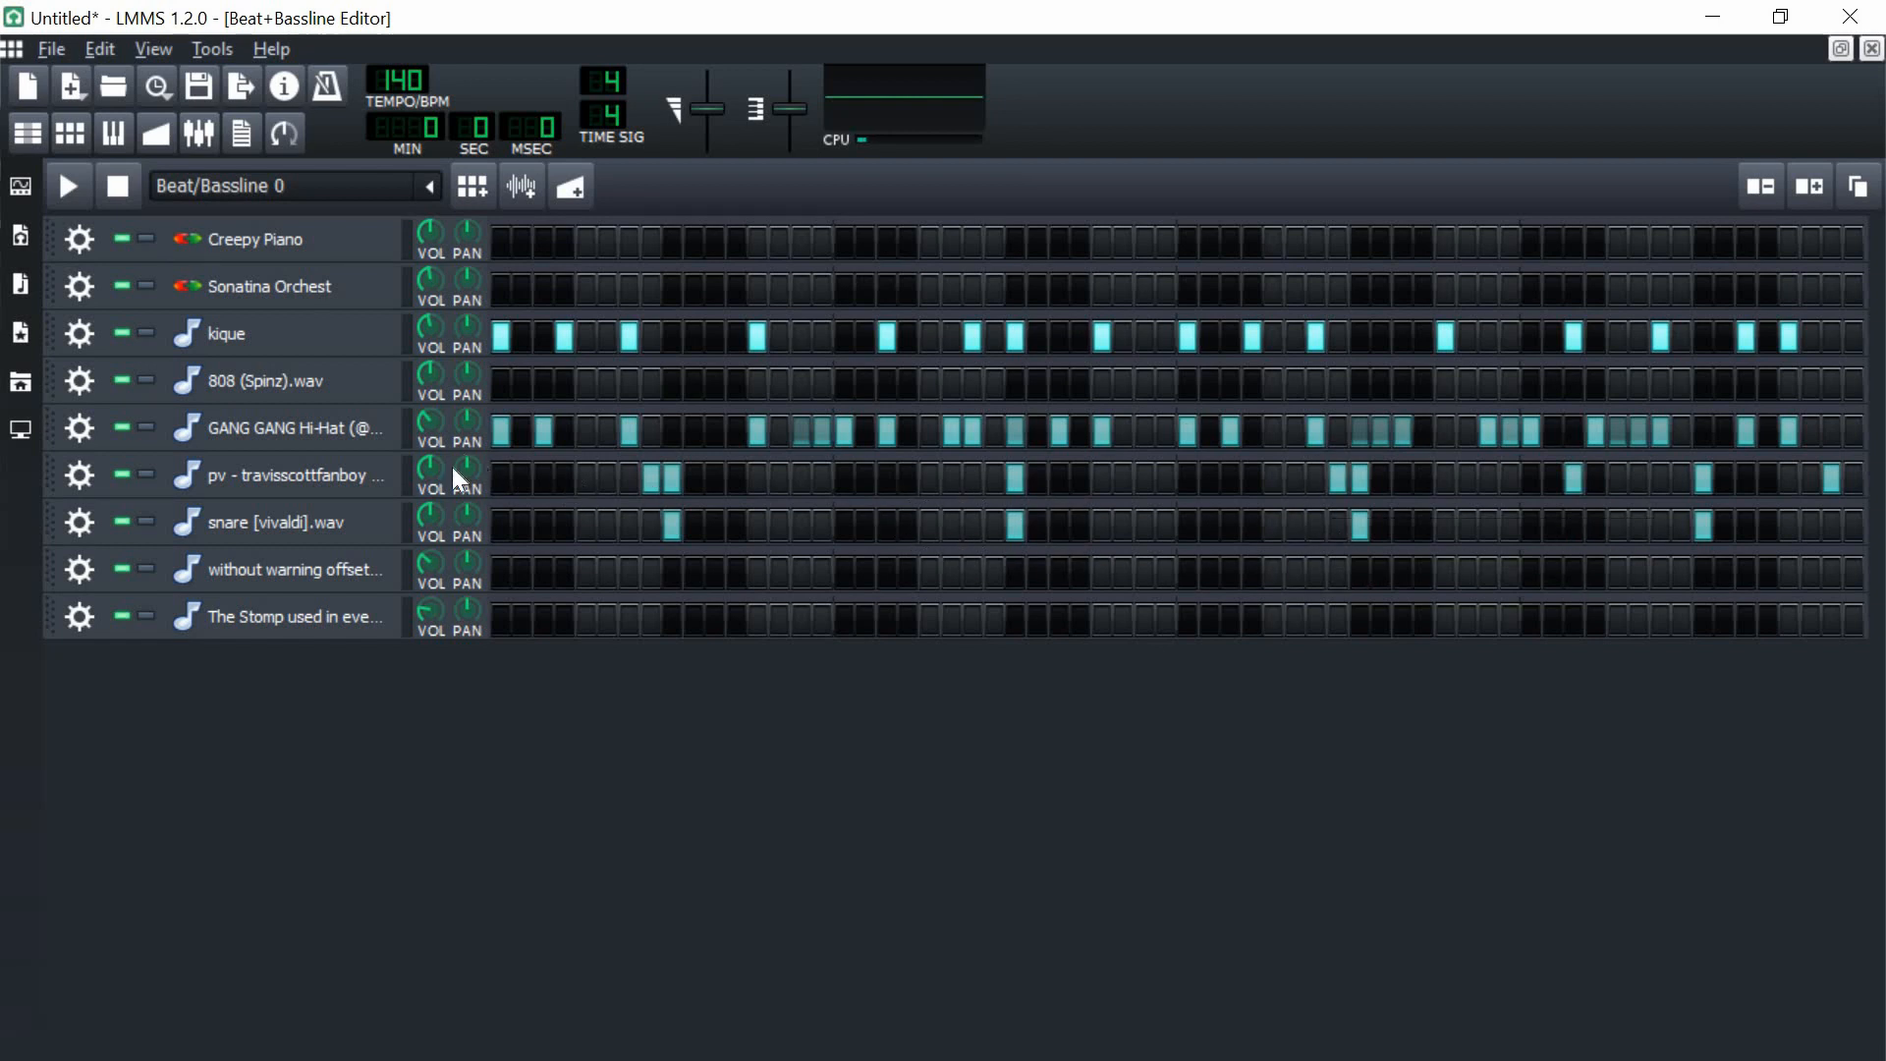
right_click(652, 491)
left_click(691, 505)
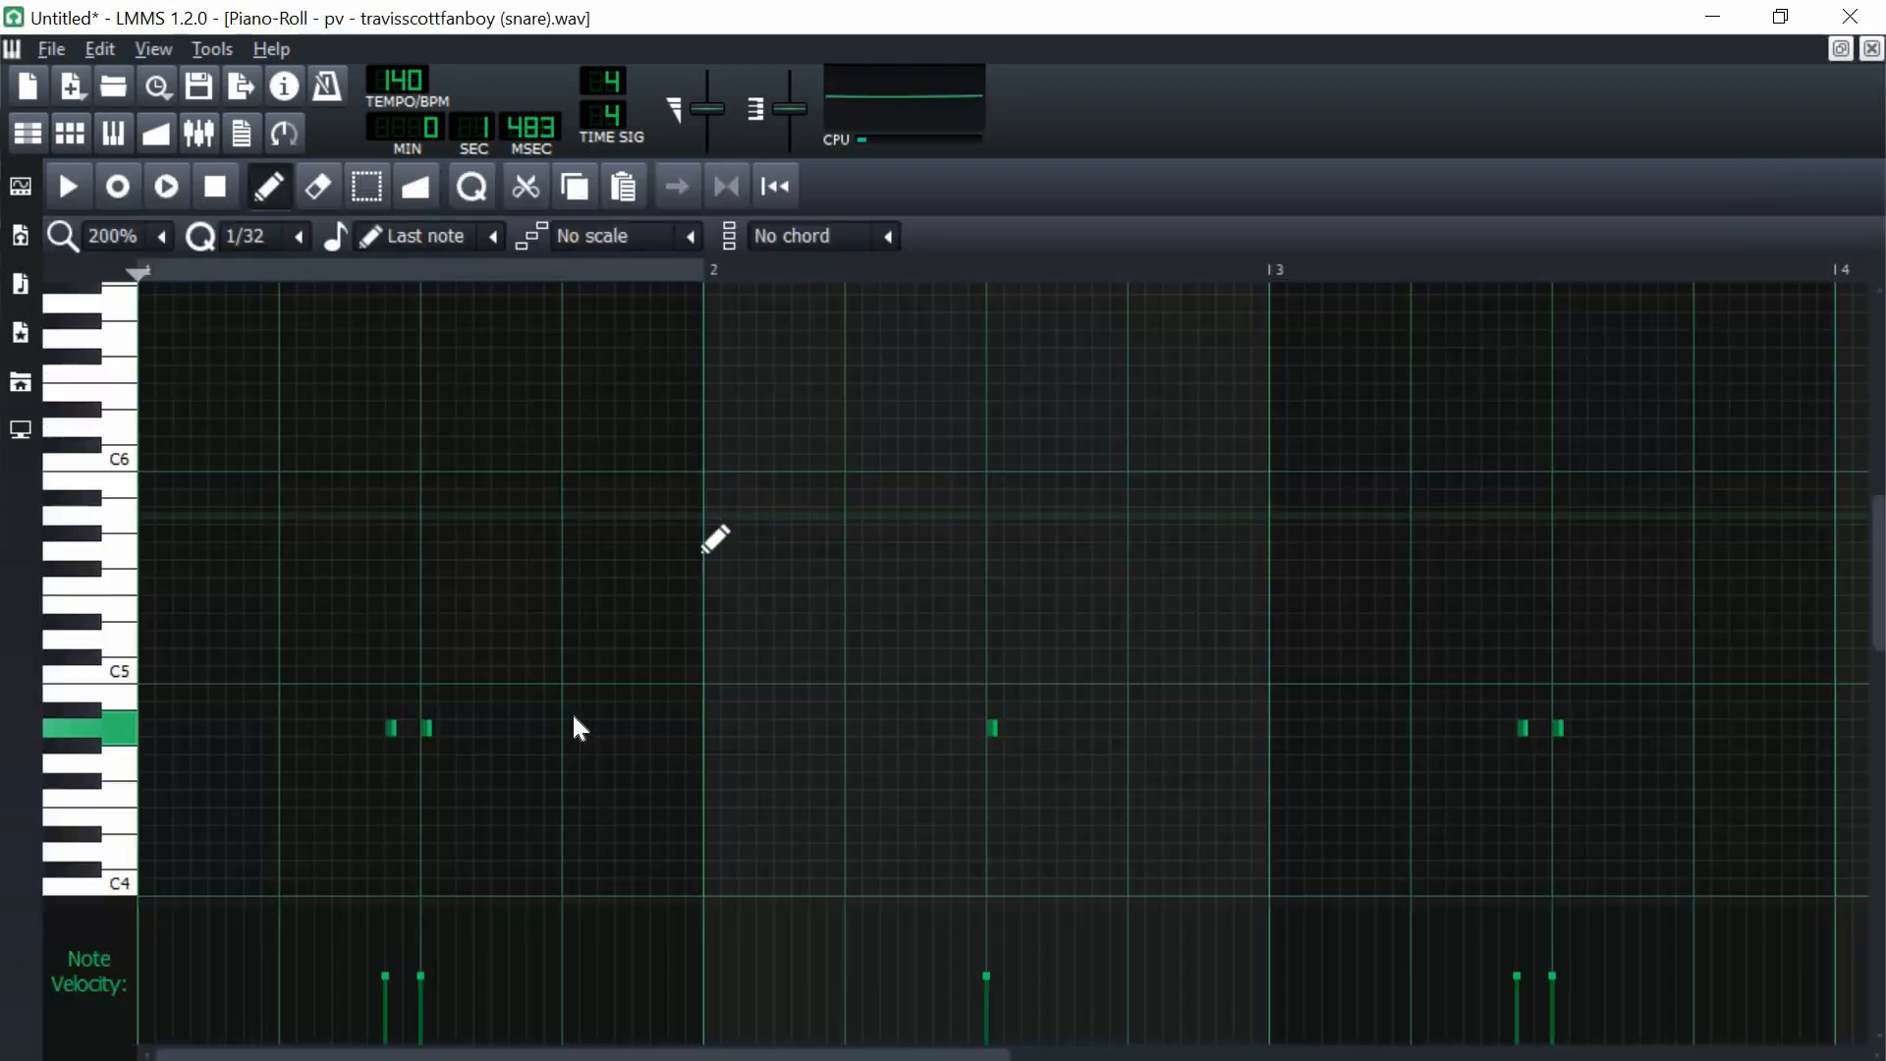
left_click(386, 1010)
key("space")
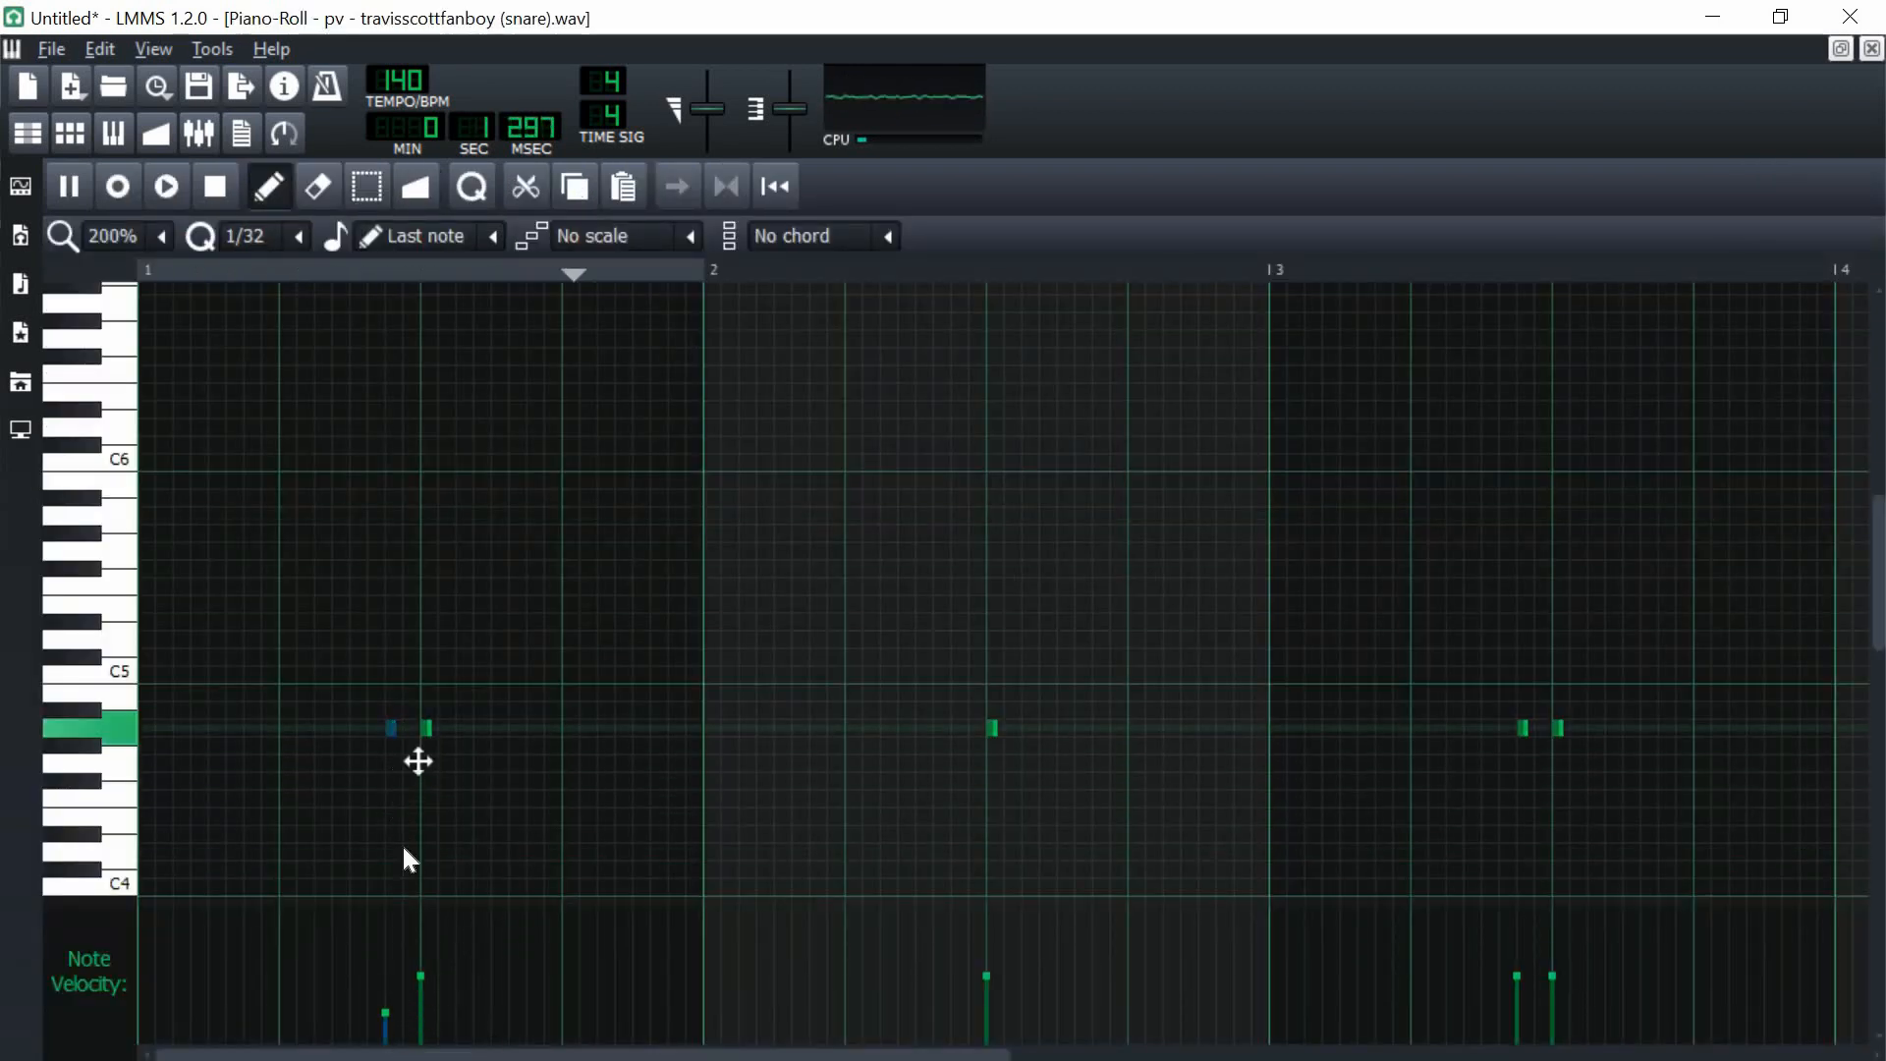
key("space")
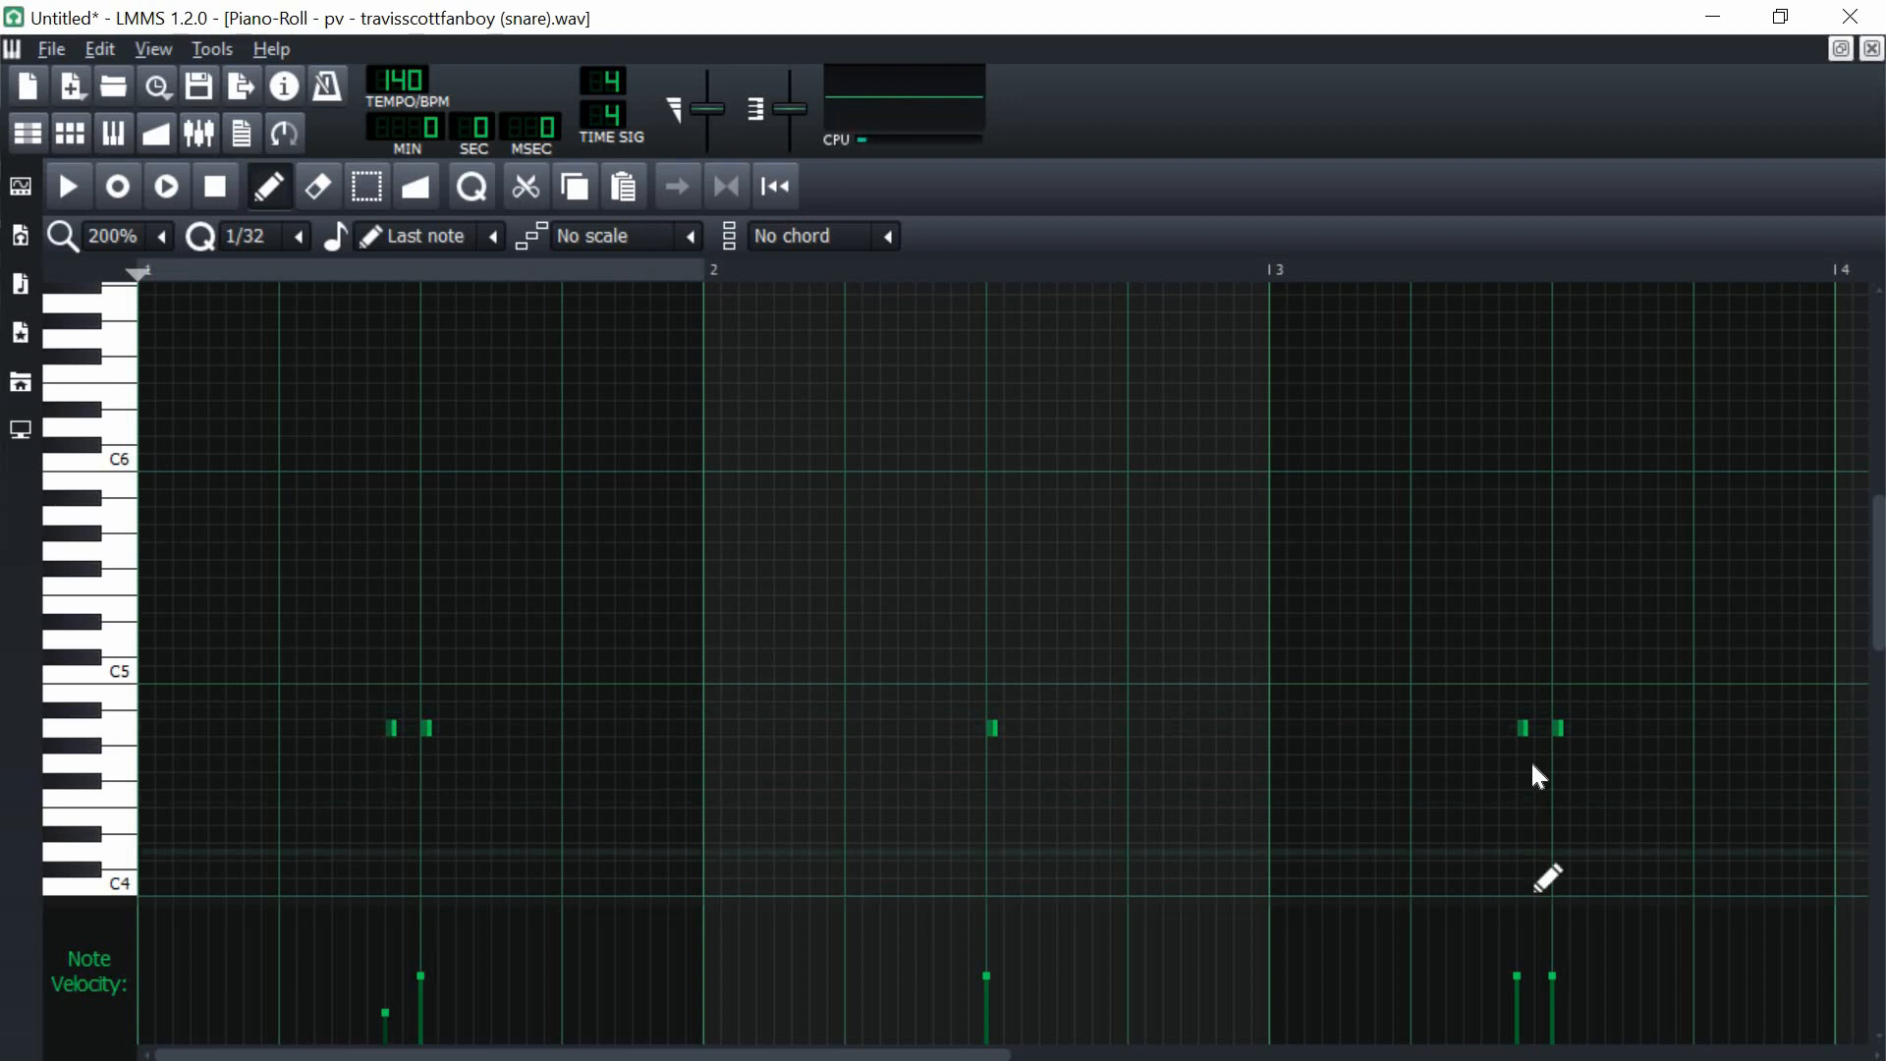
- Replace the extra snare note in bar 3 with four 1/32-spaced A4 notes leading into the main hit, with low, rising velocities
right_click(1523, 728)
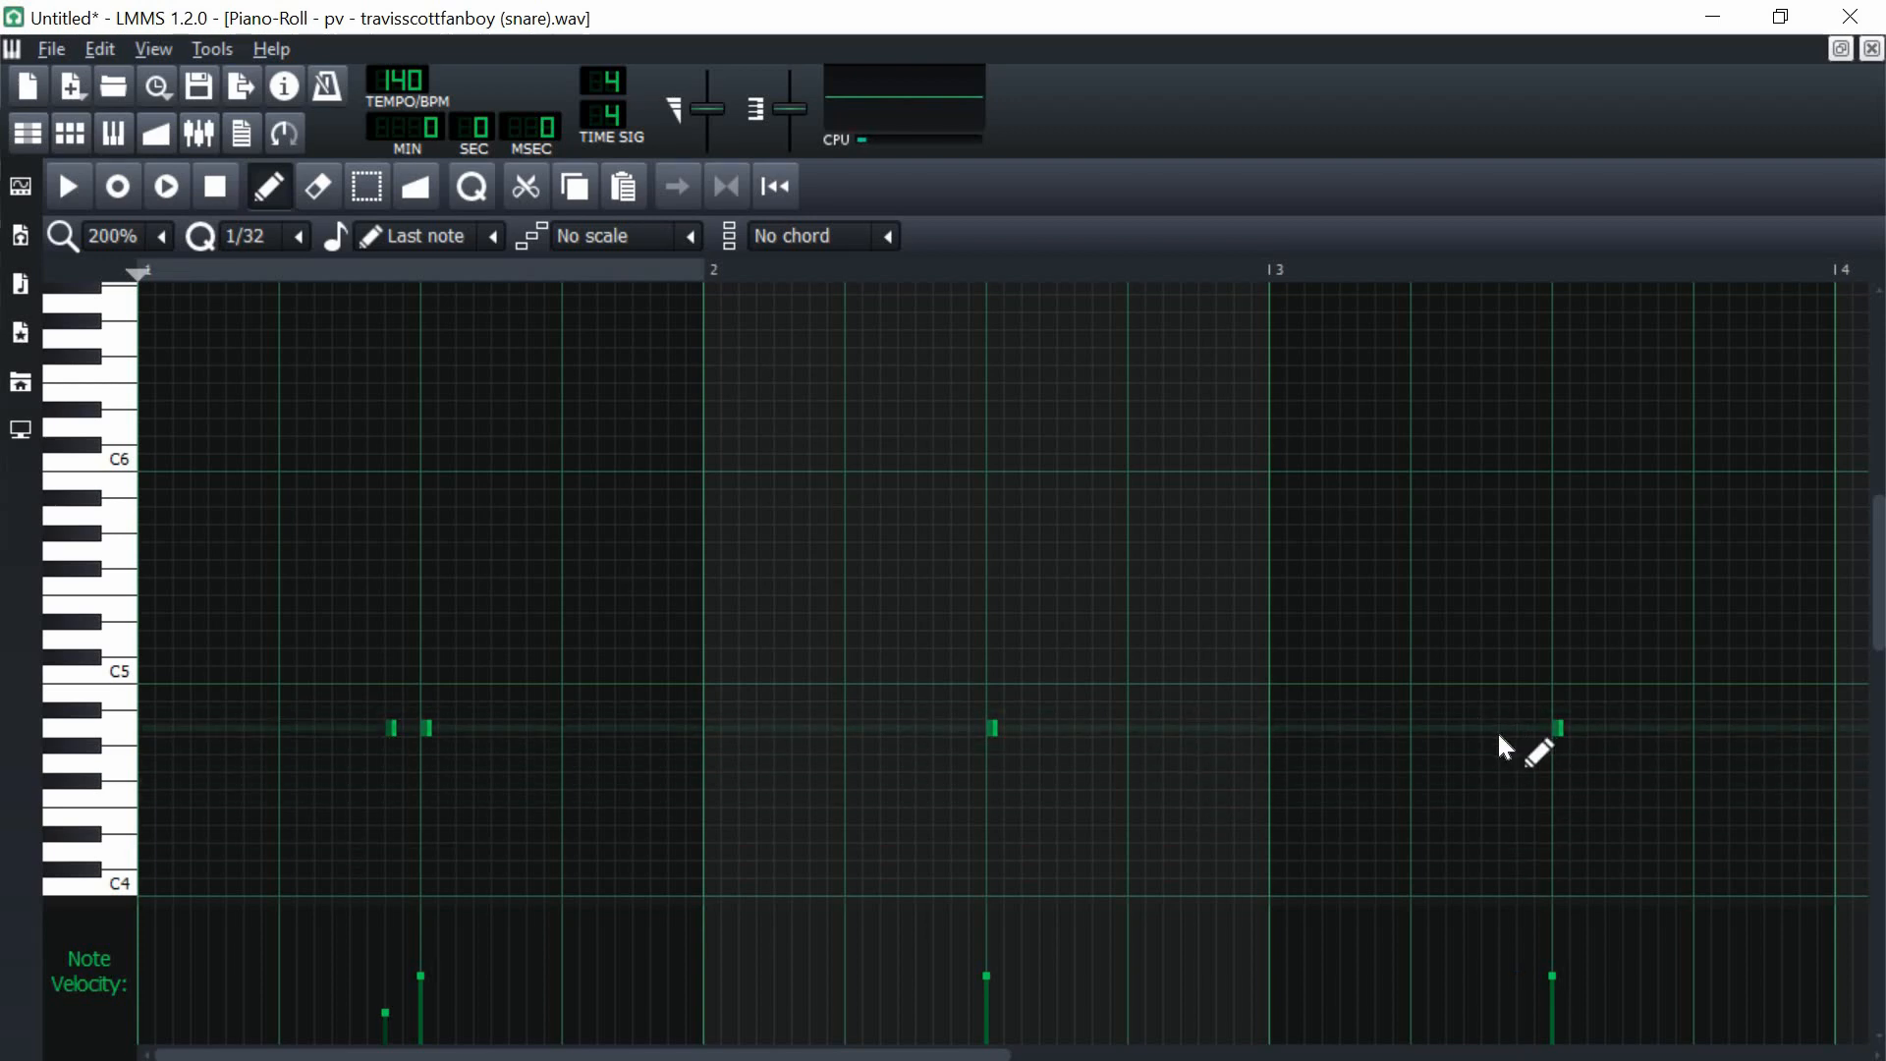
left_click(1485, 728)
left_click(1503, 728)
left_click(1521, 728)
left_click(1538, 728)
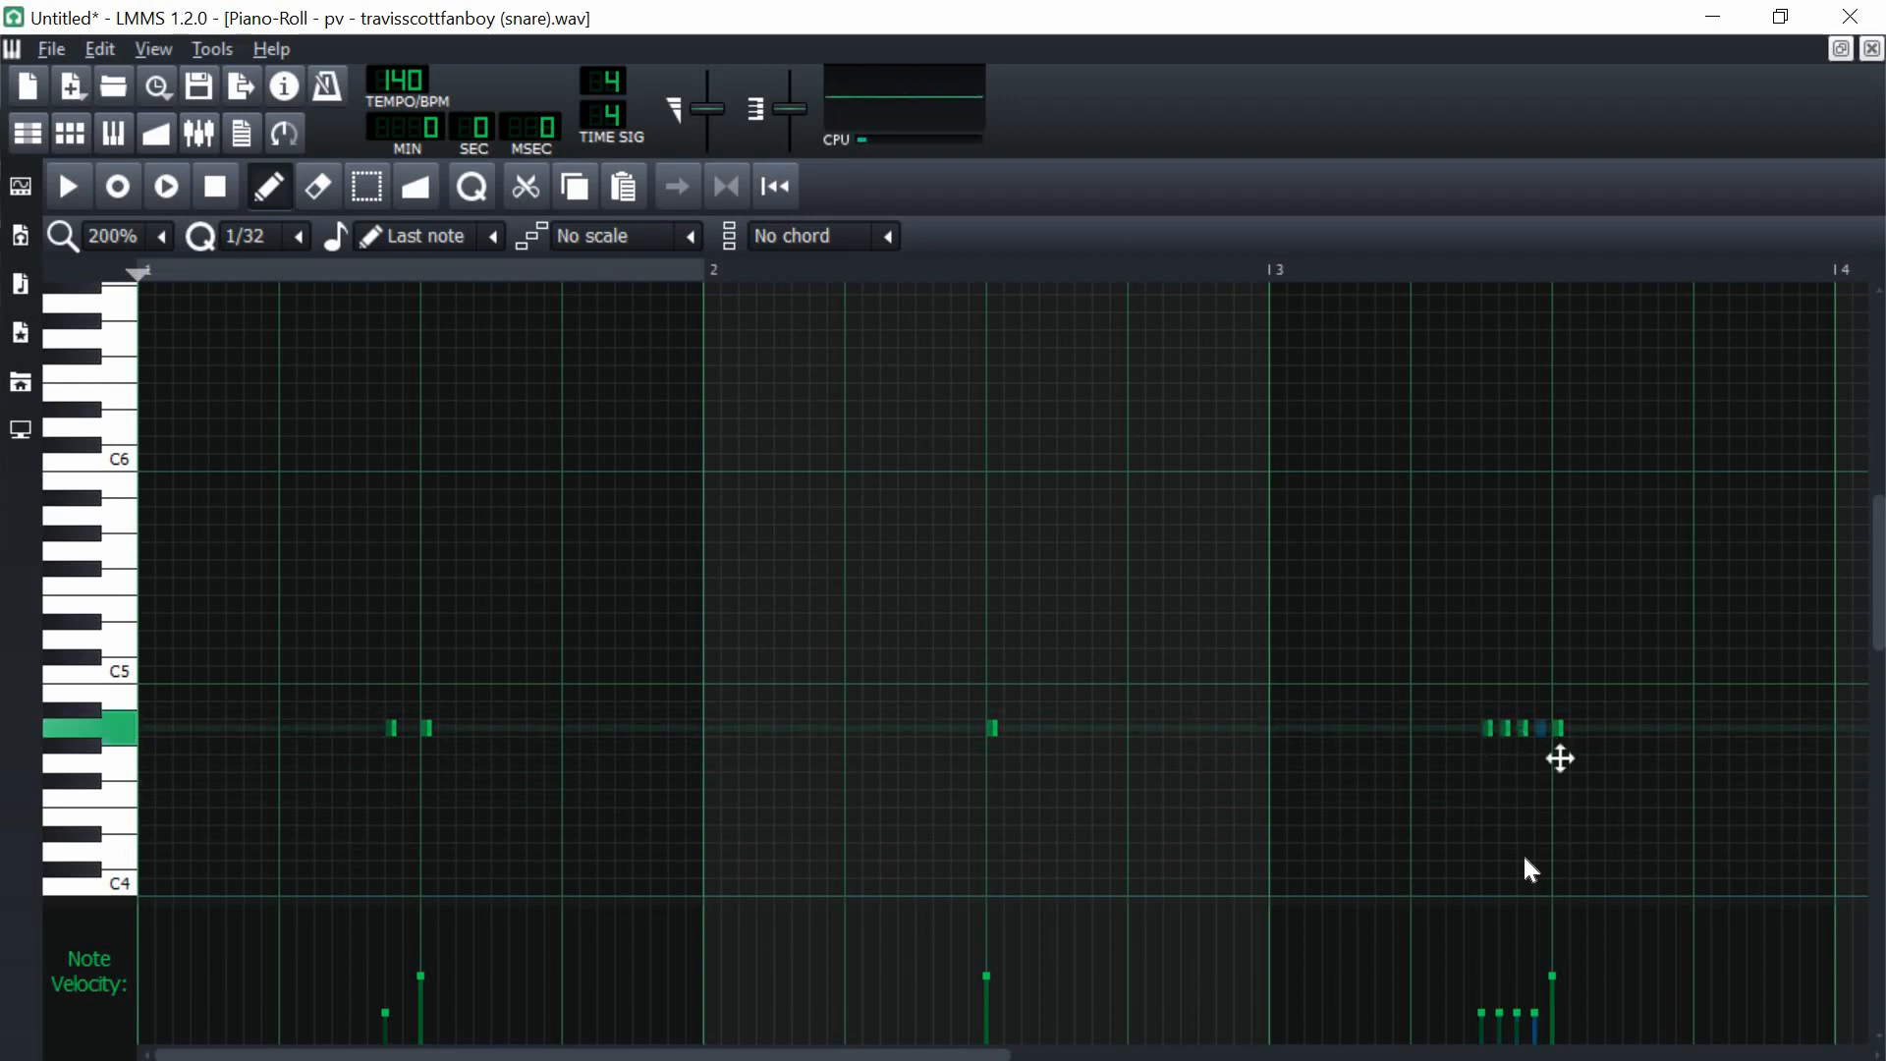
left_click(1483, 1022)
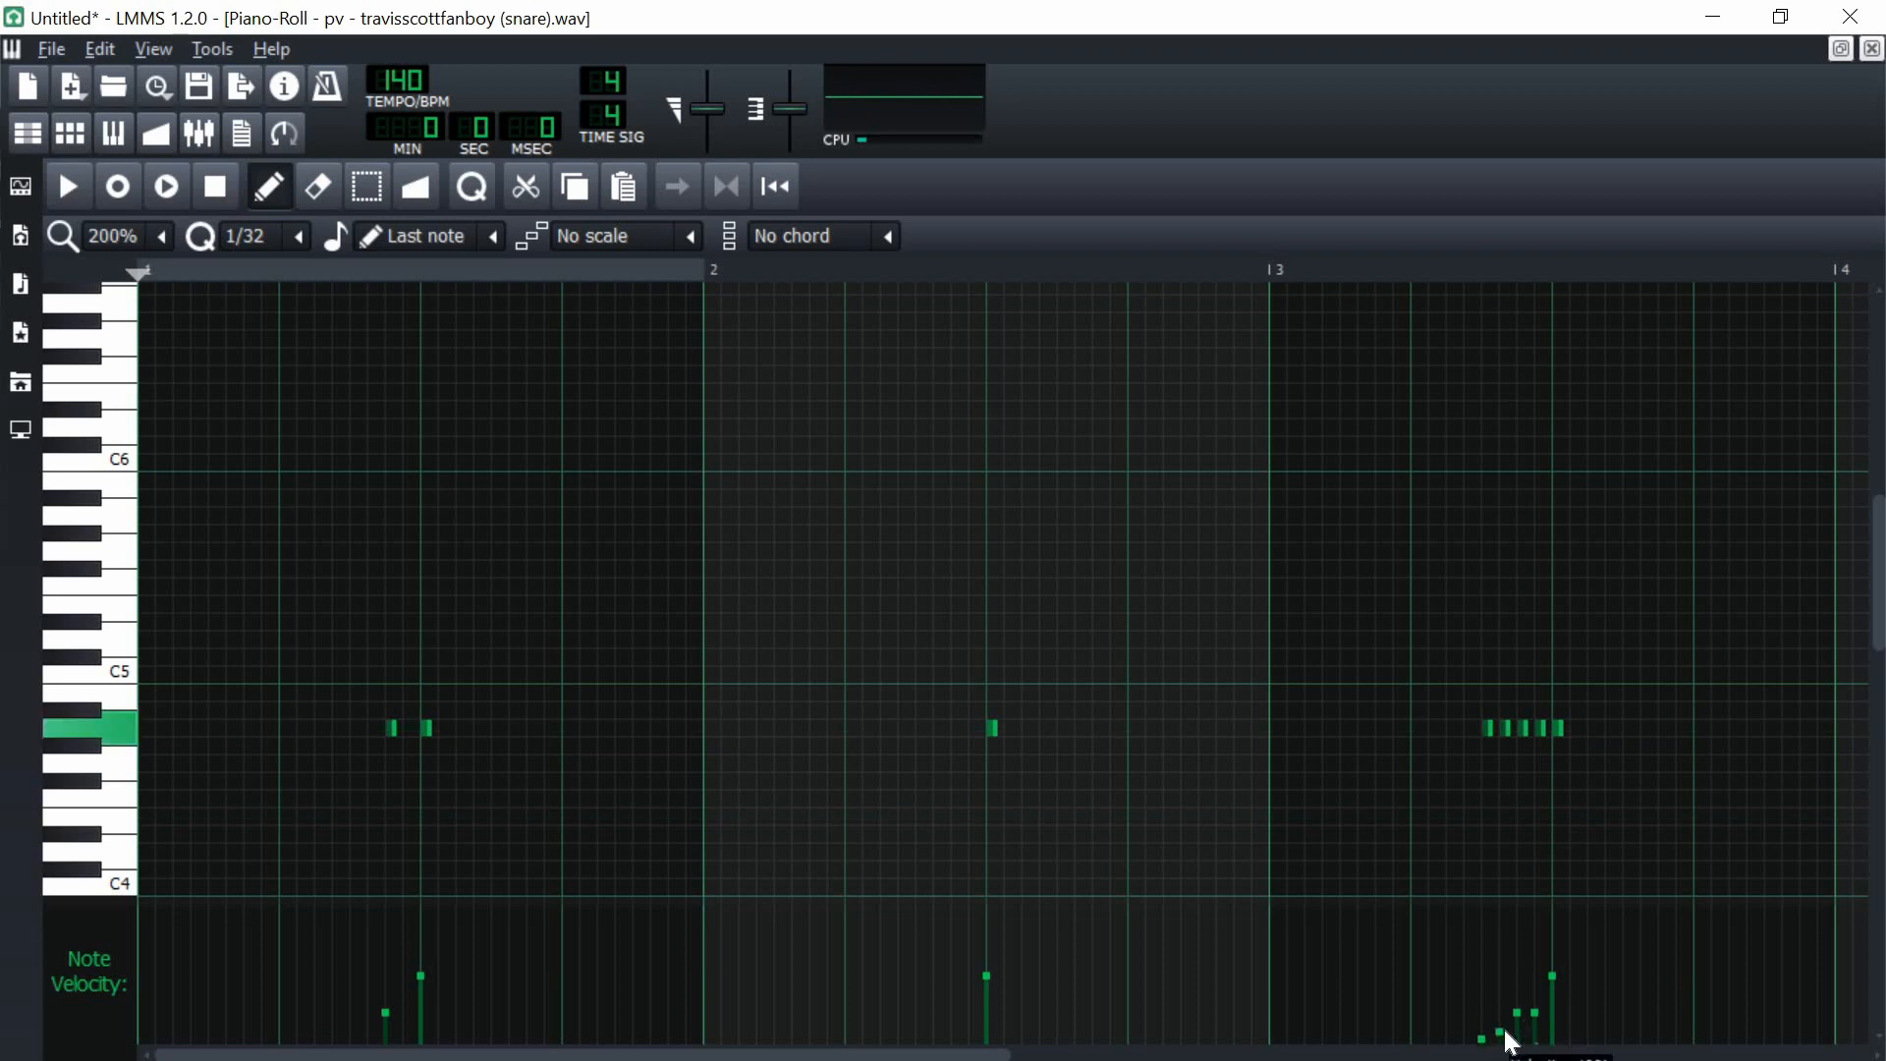
left_click_drag(1536, 1026, 1517, 1028)
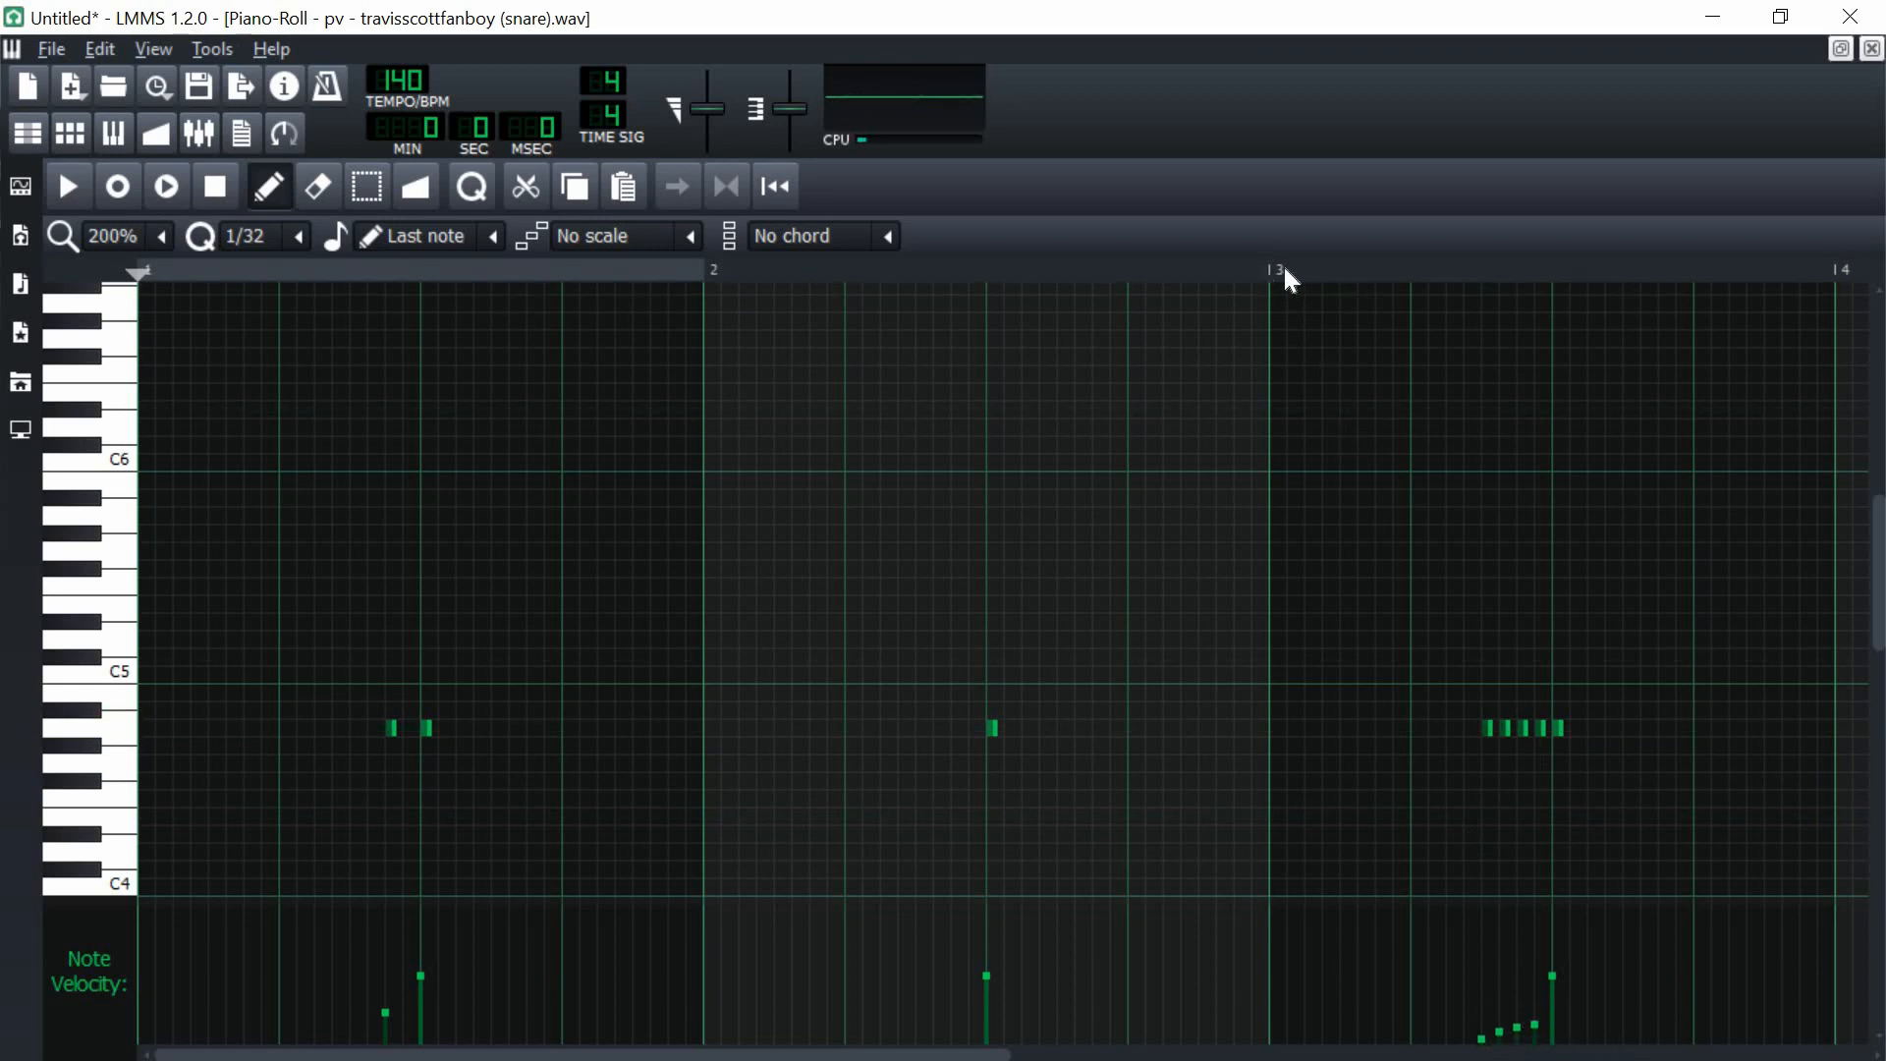
- Audition the bar 3 snare roll, close the Piano-Roll, and fine-tune the travisscottfanboy snare track's volume during playback
left_click(1278, 266)
key("space")
key("space")
left_click(1871, 49)
key("space")
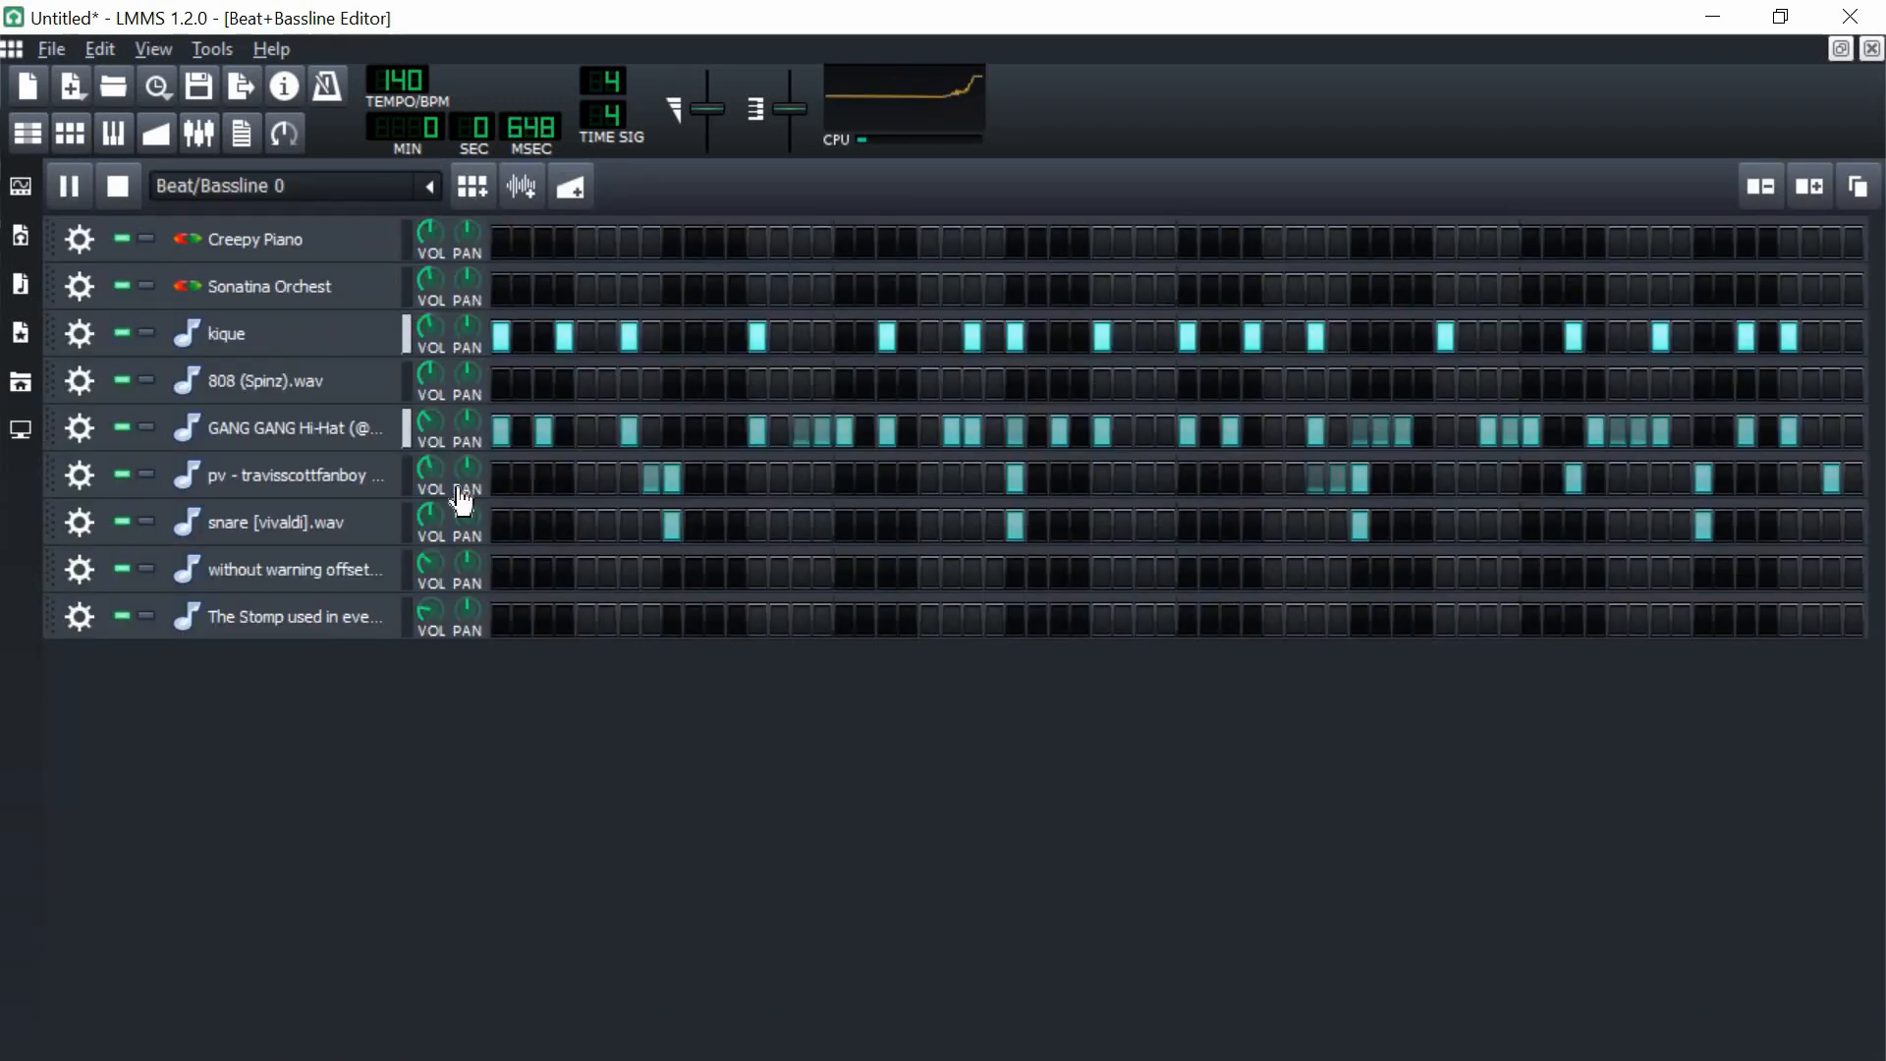
left_click(430, 469)
left_click_drag(437, 488, 446, 487)
- Lower the travisscottfanboy snare's bar 1 ghost note to about 30% velocity, reduce the bar 3 roll's velocities, and audition them
right_click(1080, 488)
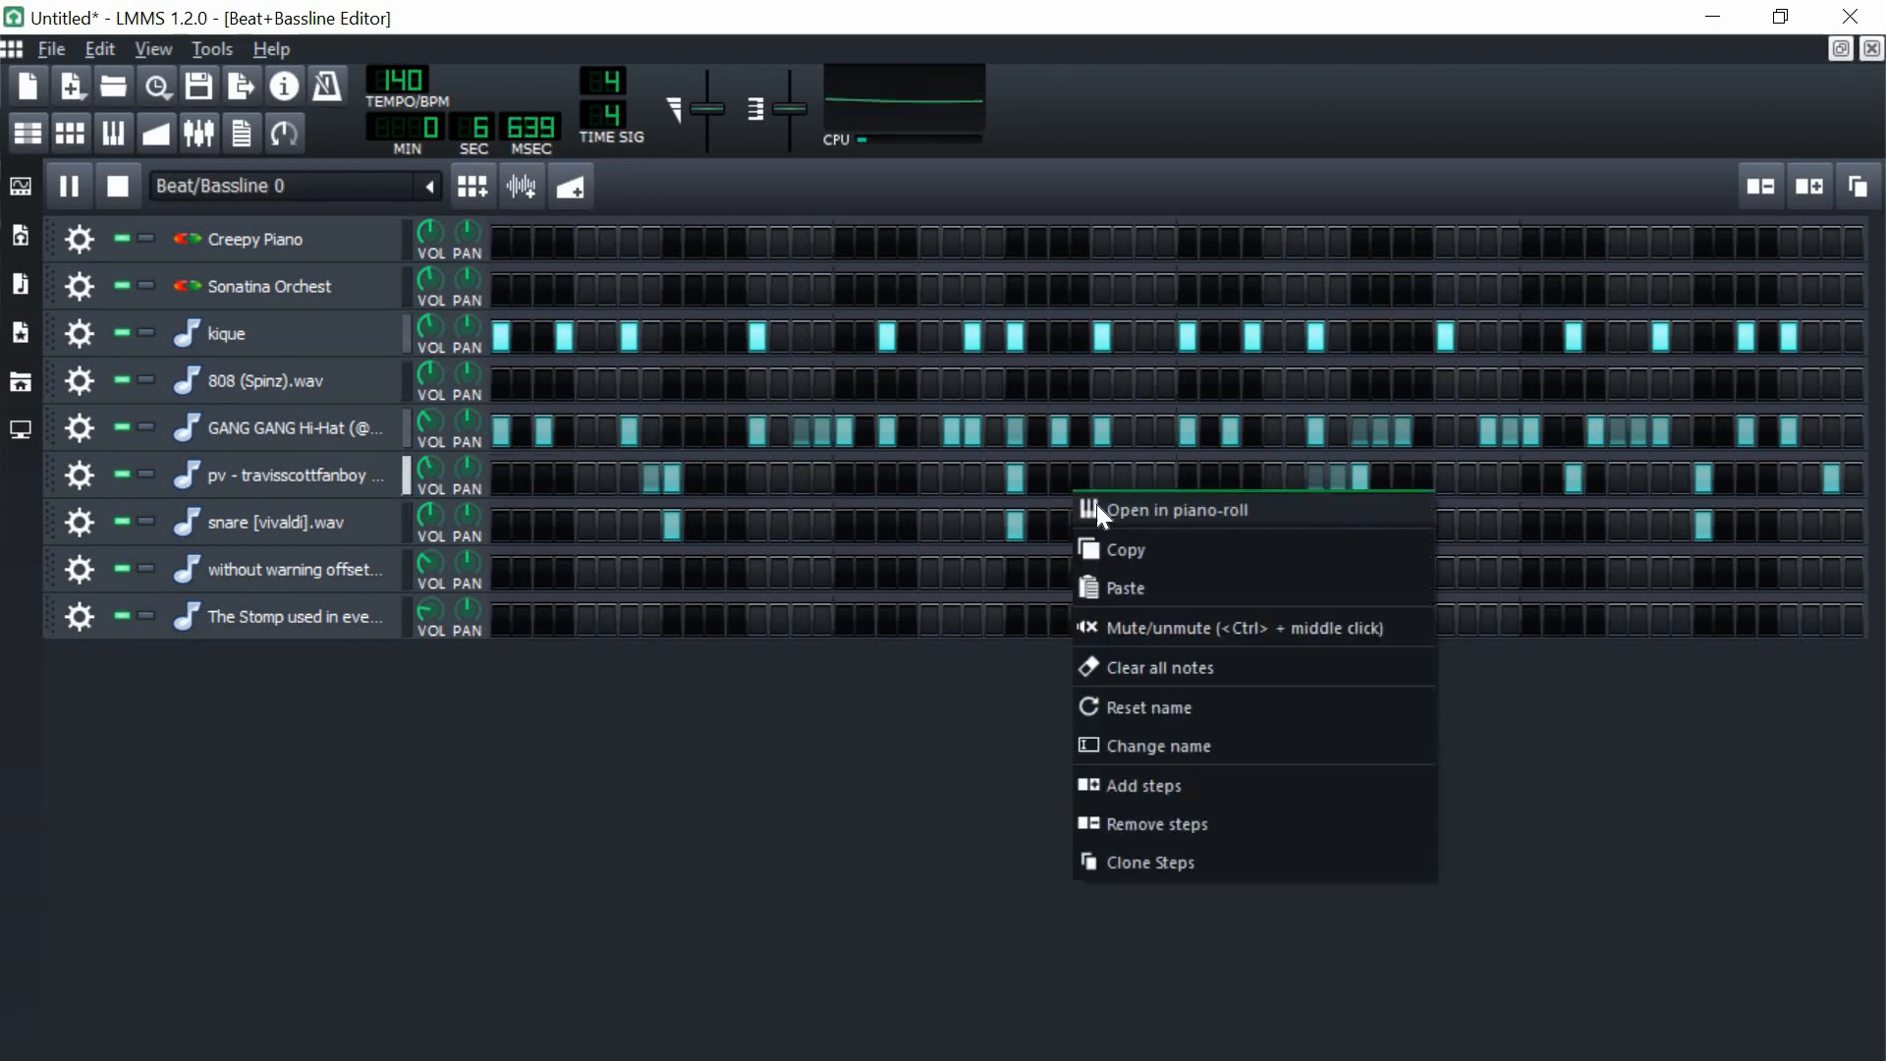
left_click(1097, 501)
left_click(391, 1022)
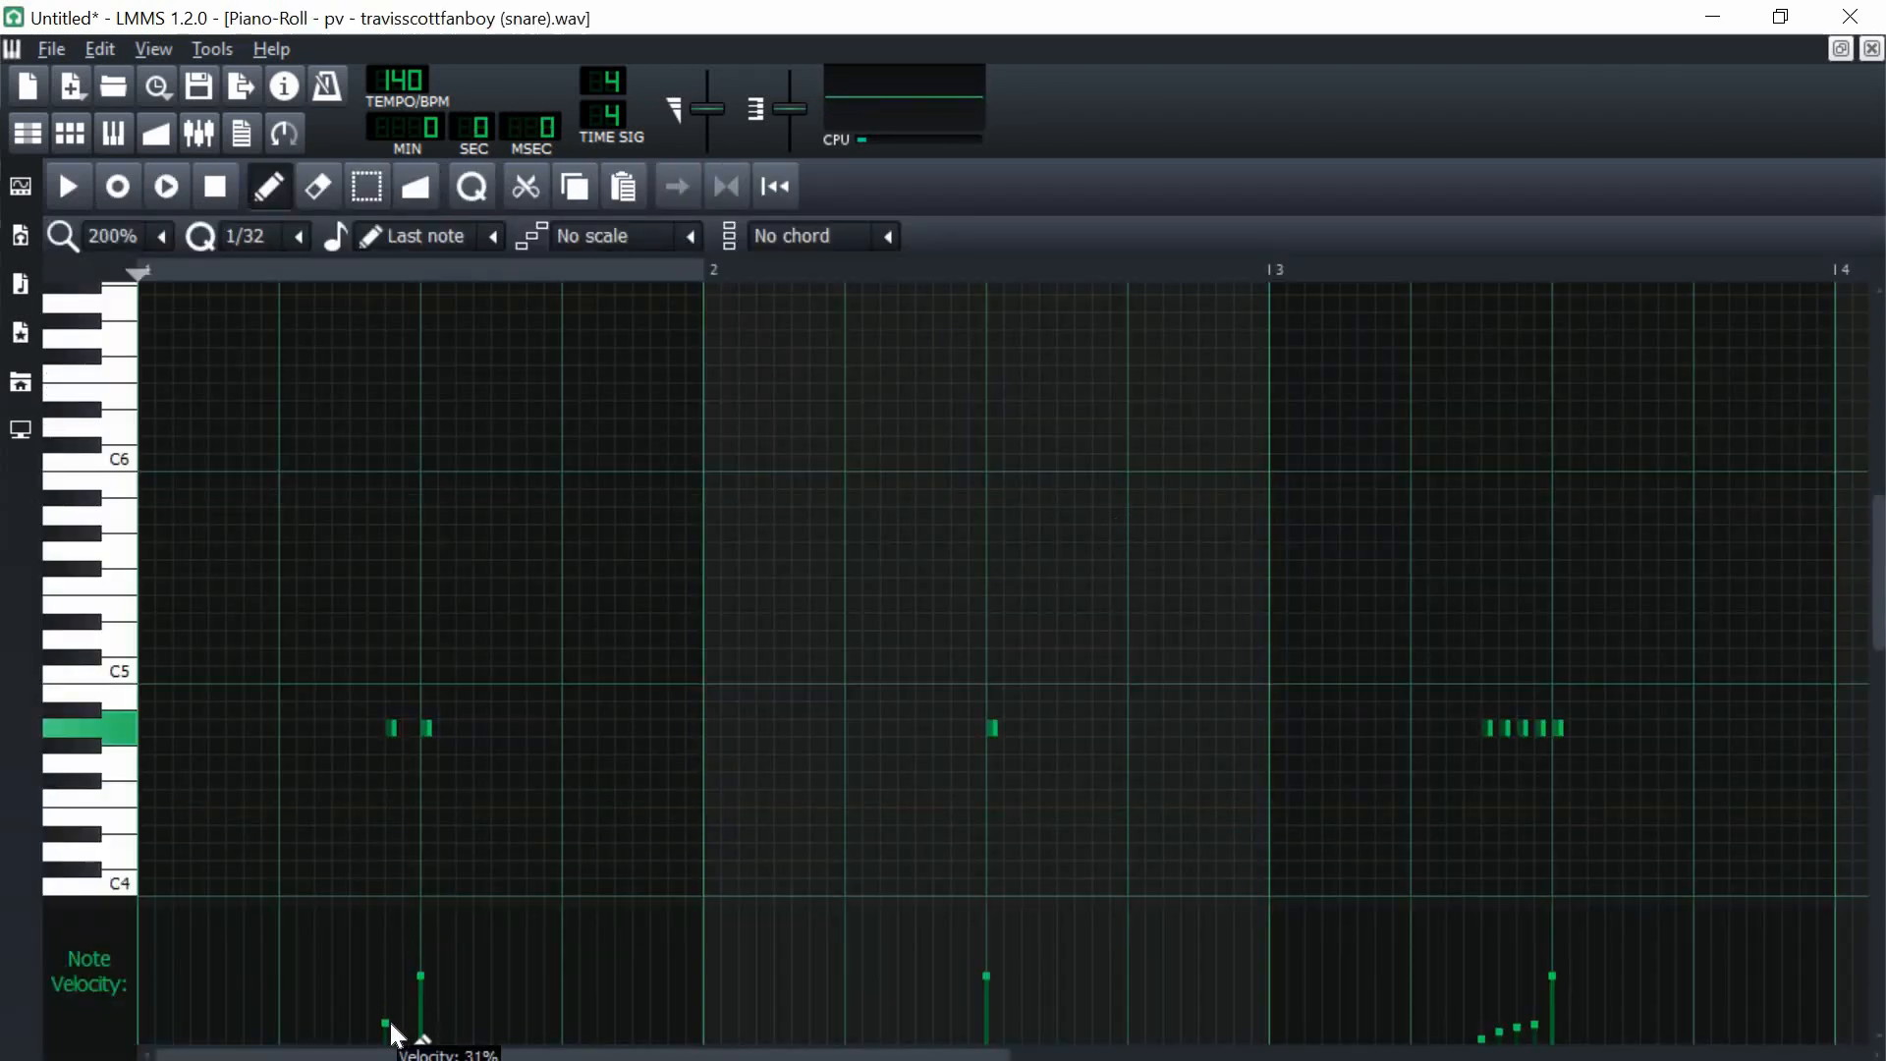
left_click_drag(1513, 1037, 1503, 1046)
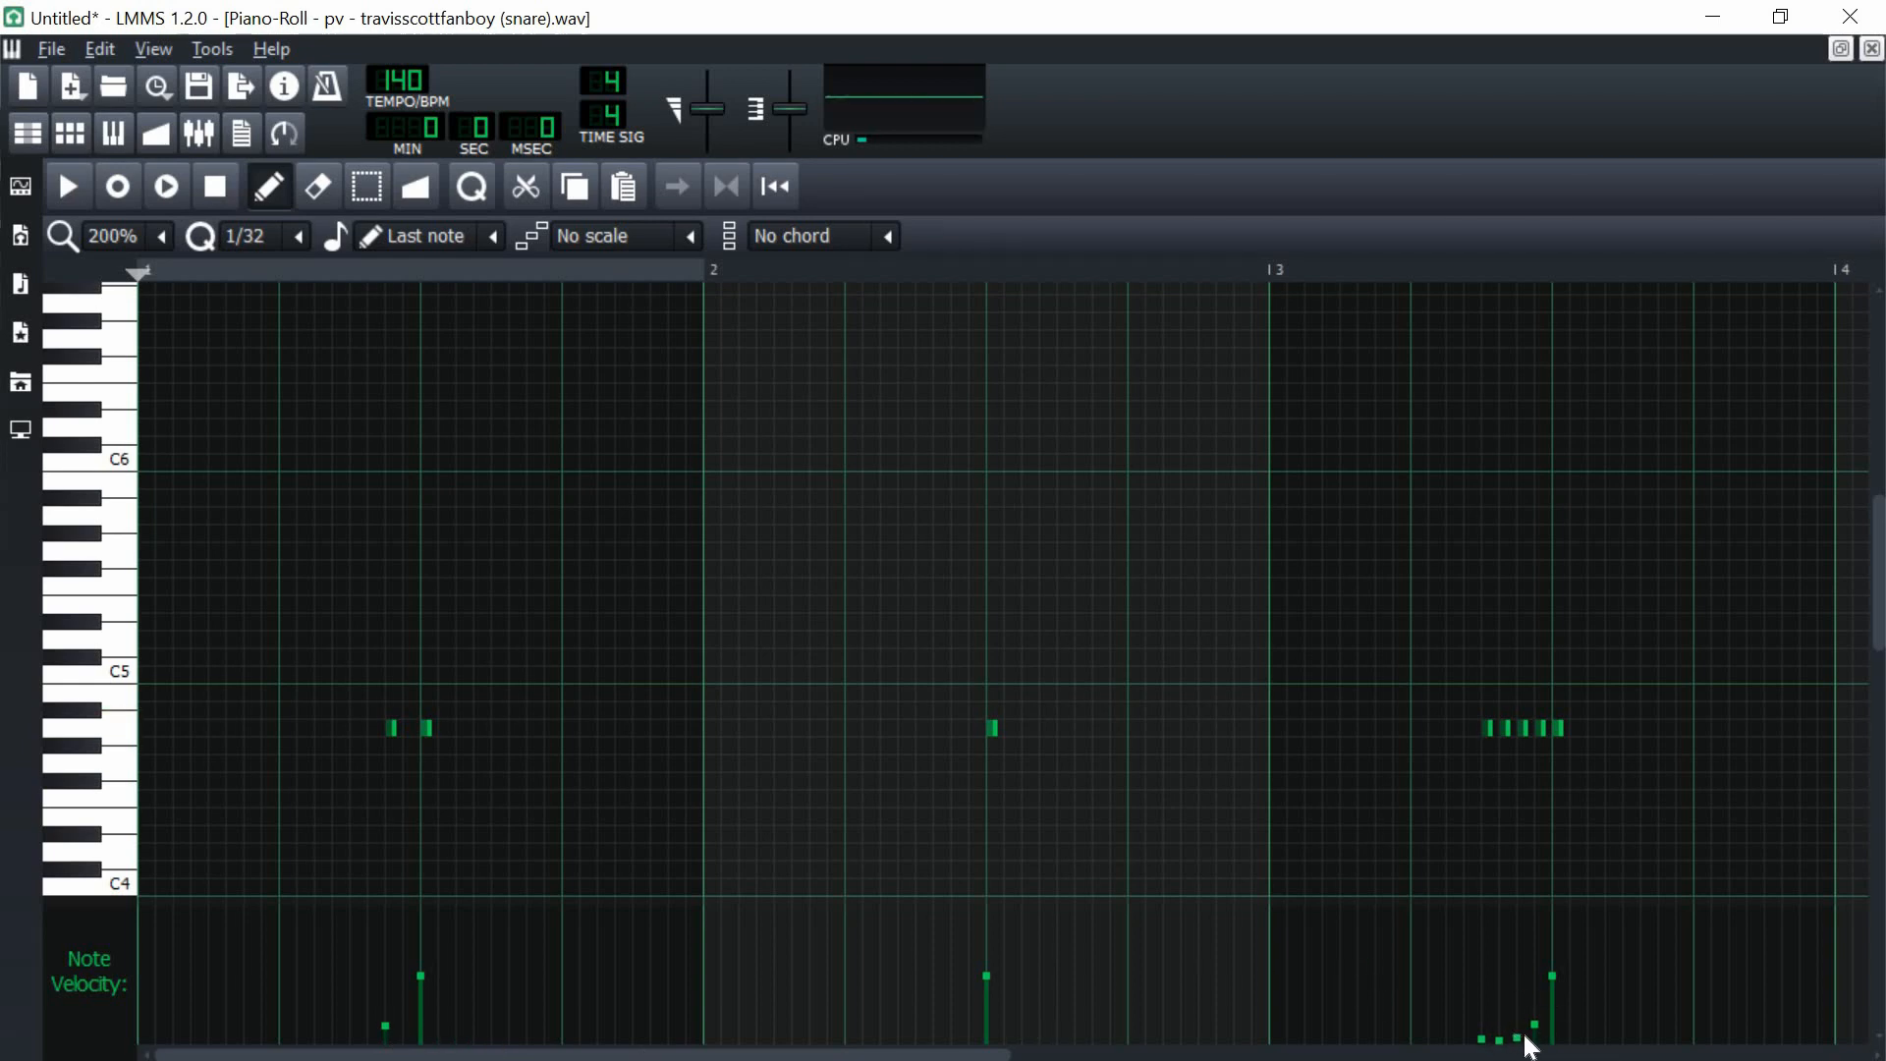
key("space")
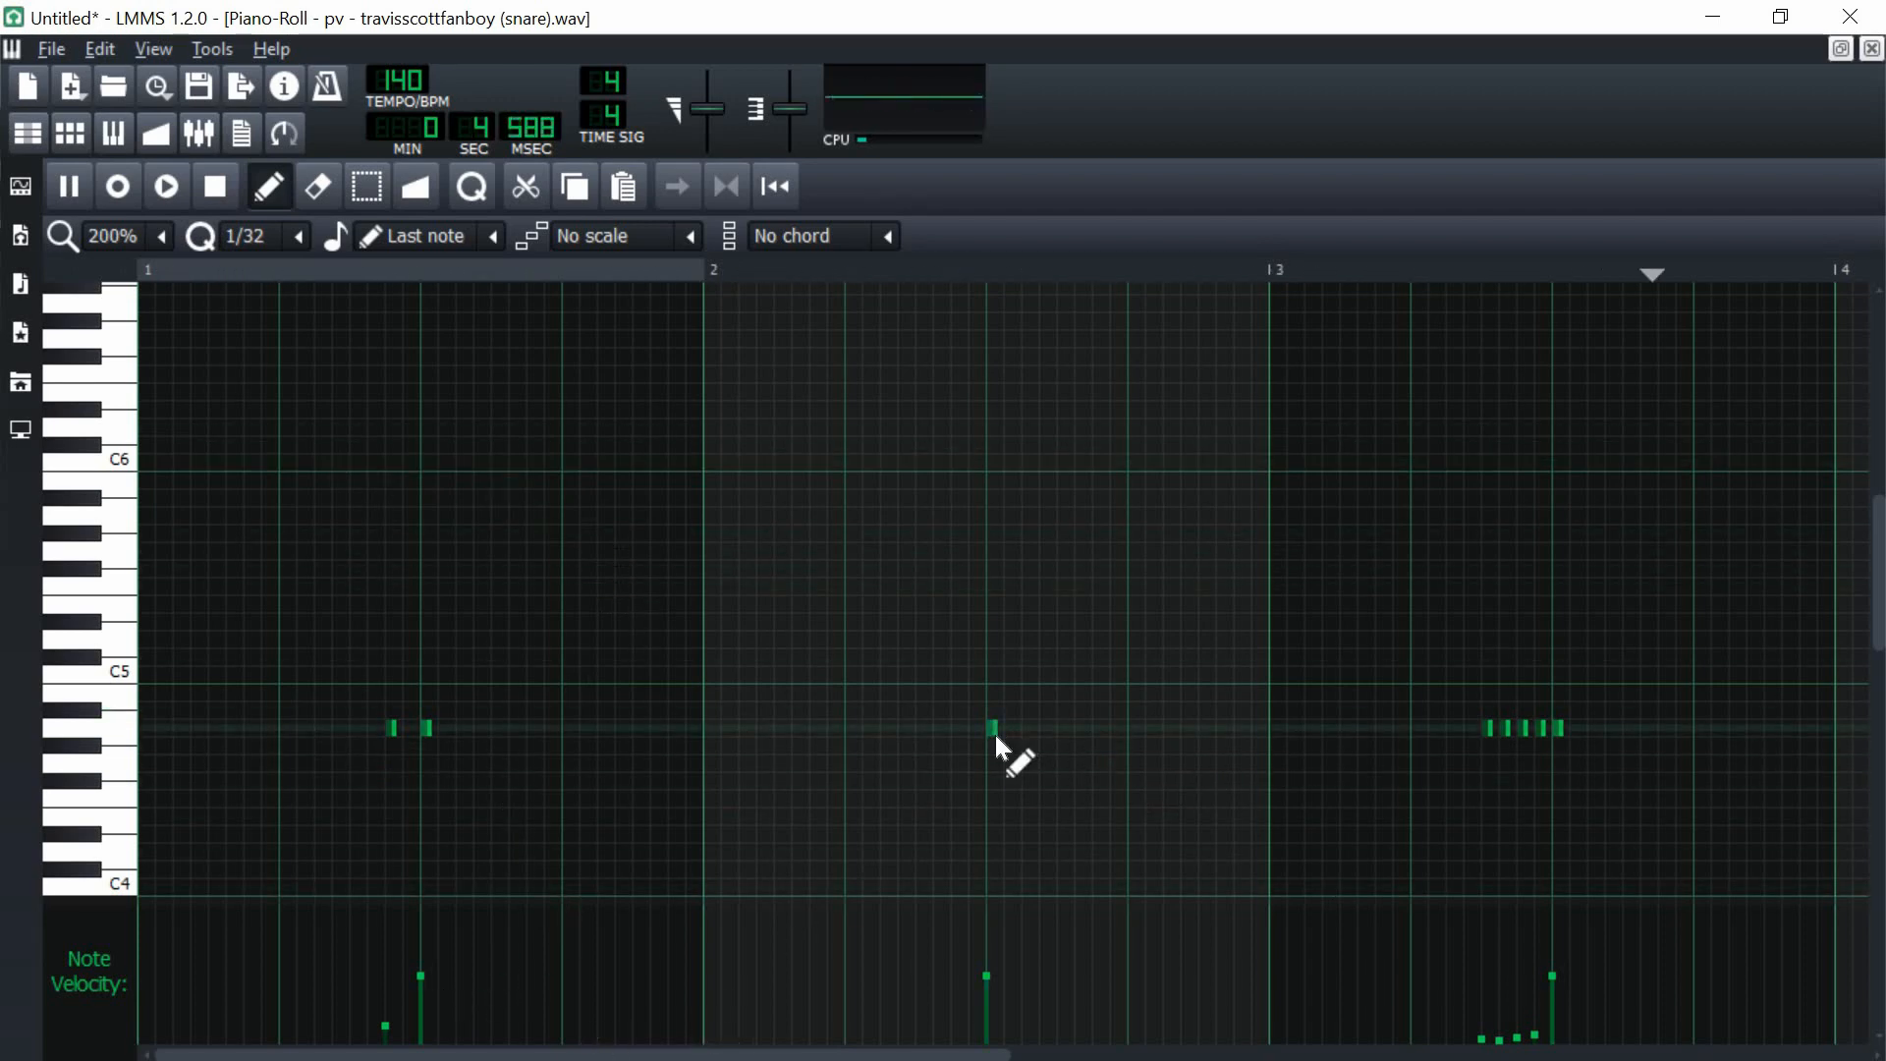
key("space")
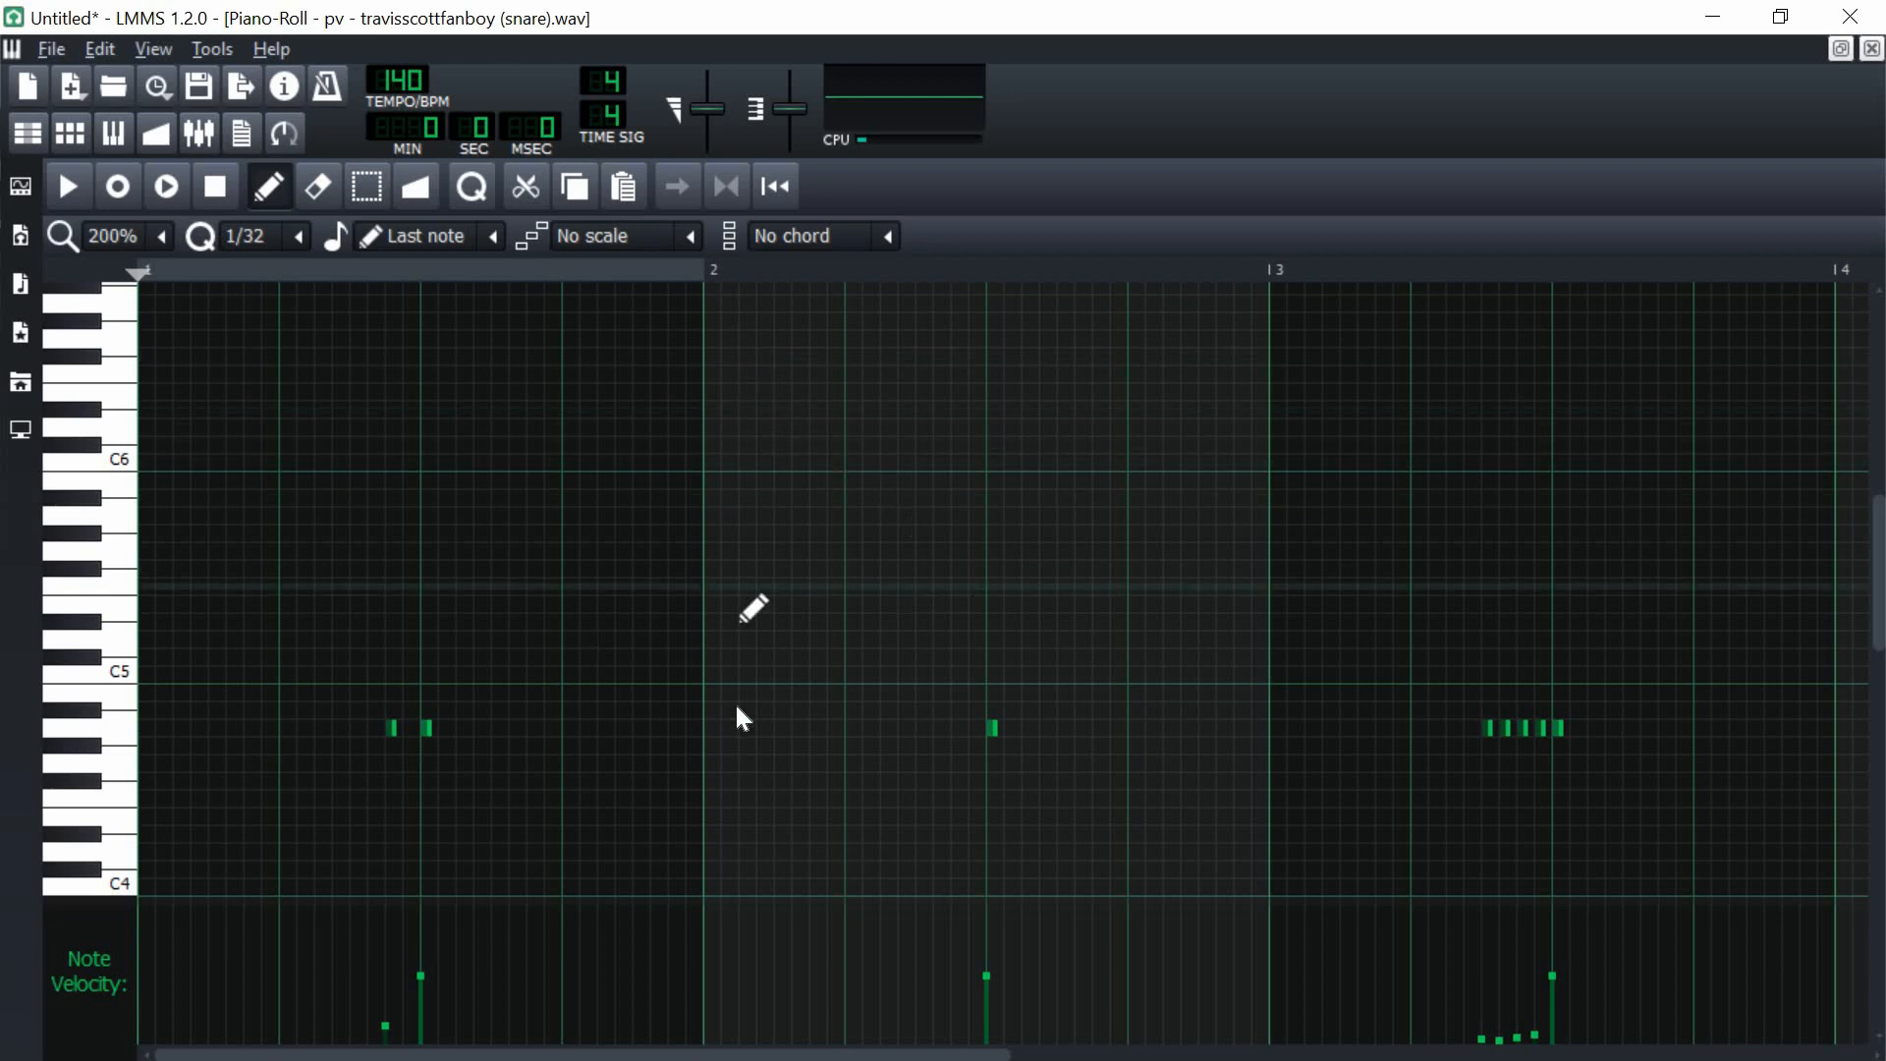
- Add two A4 snare notes on steps 13 and 15 of bar 2 and audition them
left_click(994, 729)
key("space")
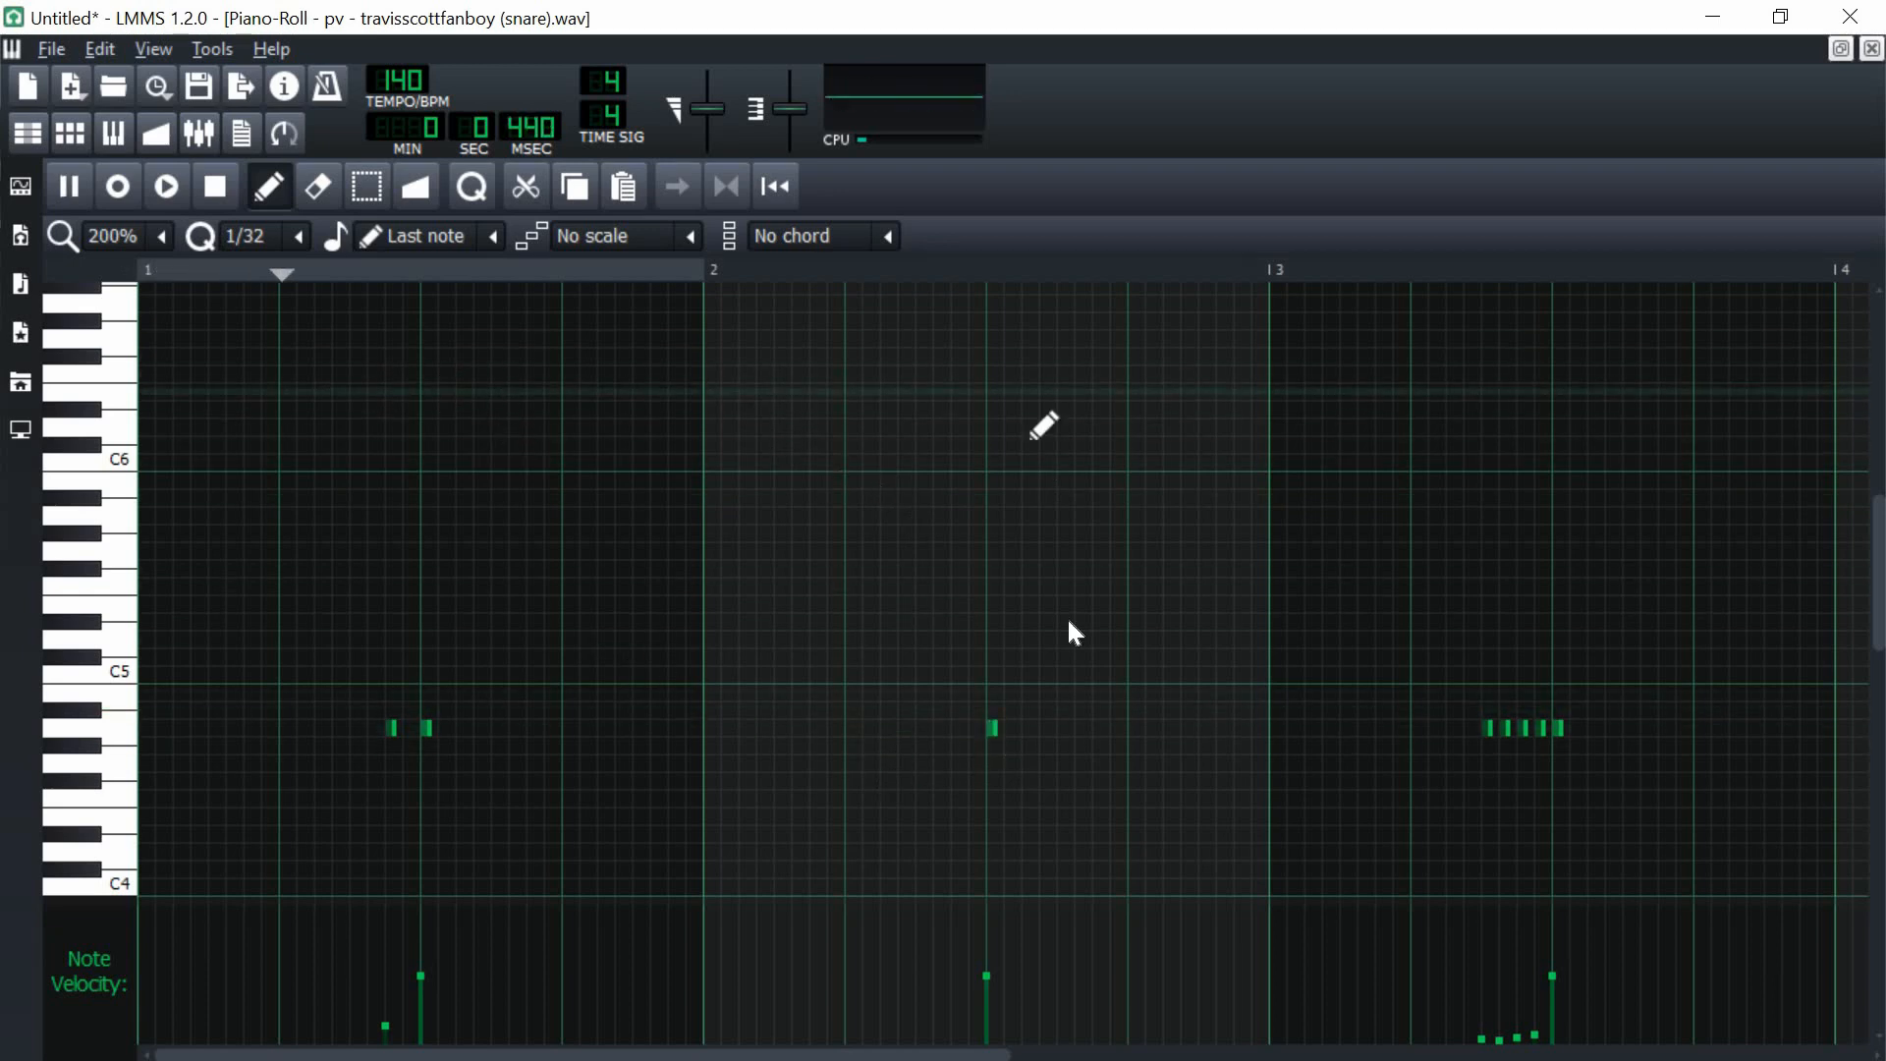
left_click(1134, 728)
left_click(1205, 727)
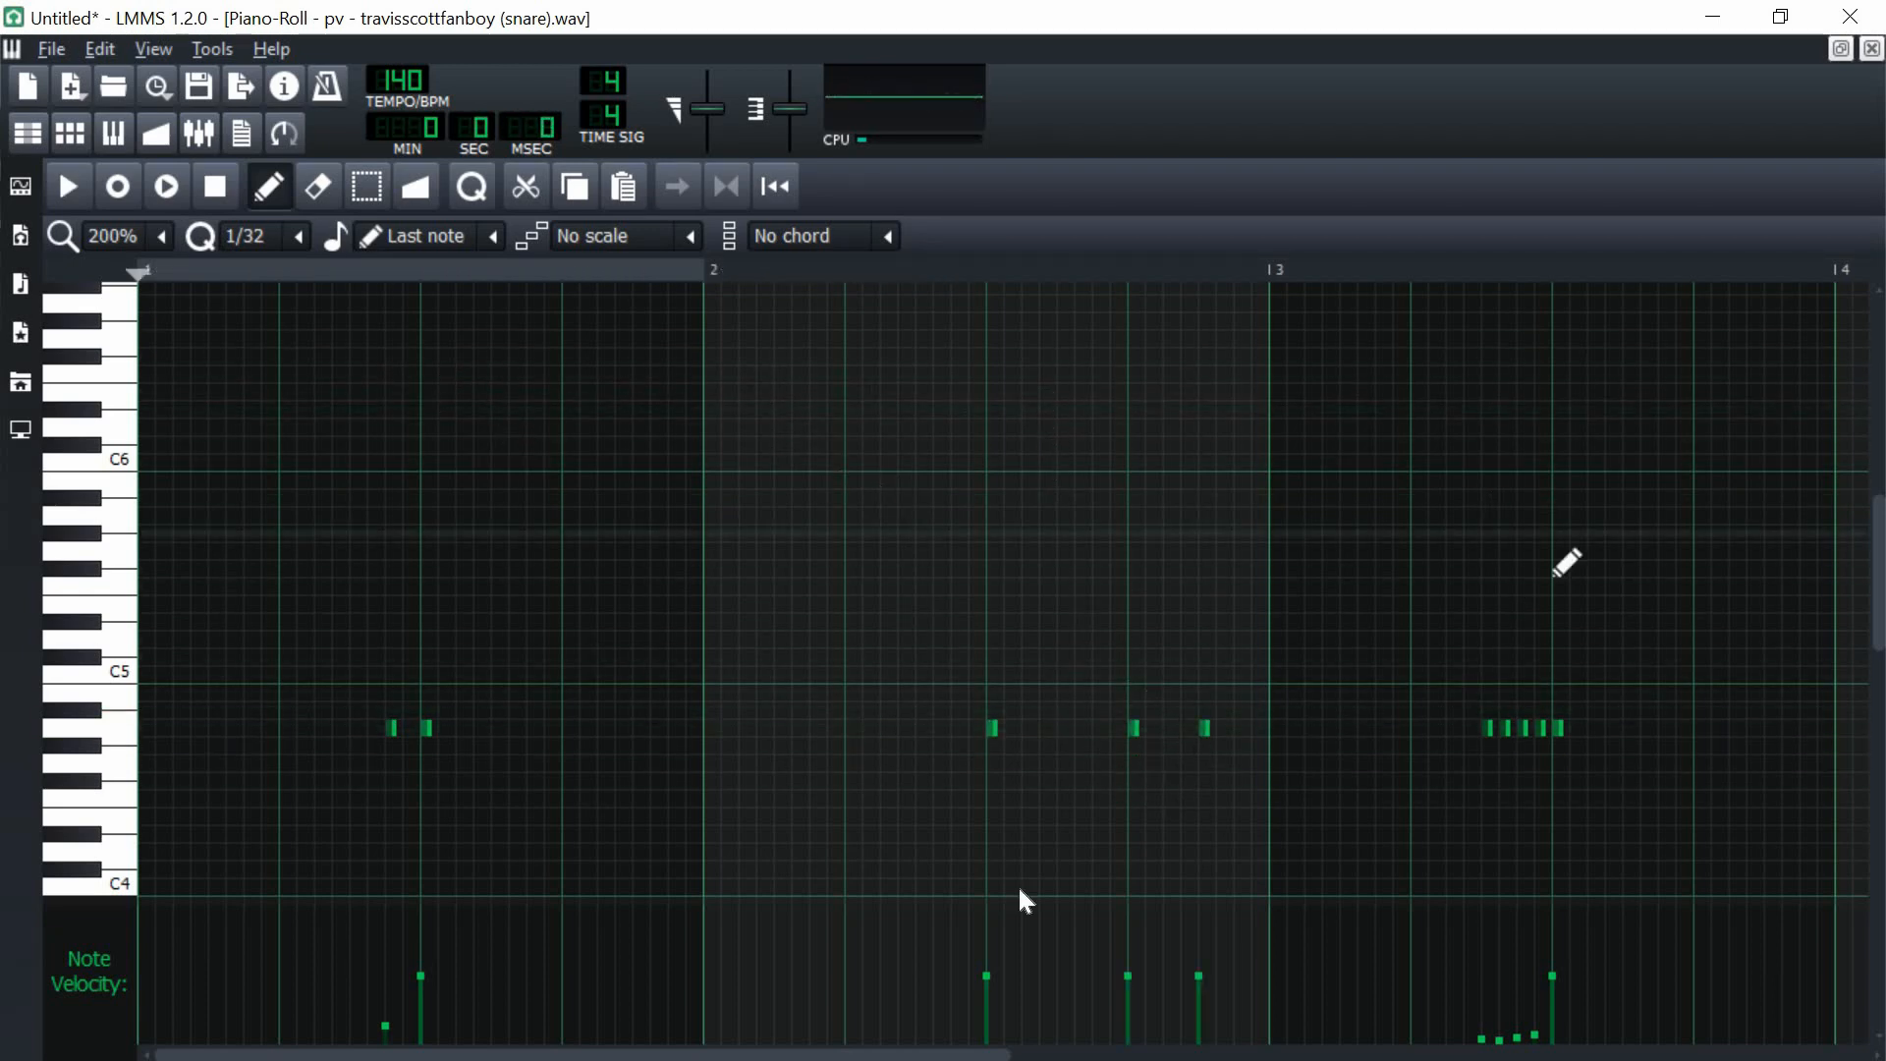
key("space")
key("space")
- Reduce the velocities of the two snare notes ending bar 2, the first one slightly lower, and close the Piano-Roll
left_click_drag(1137, 976, 1132, 1004)
left_click(1200, 993)
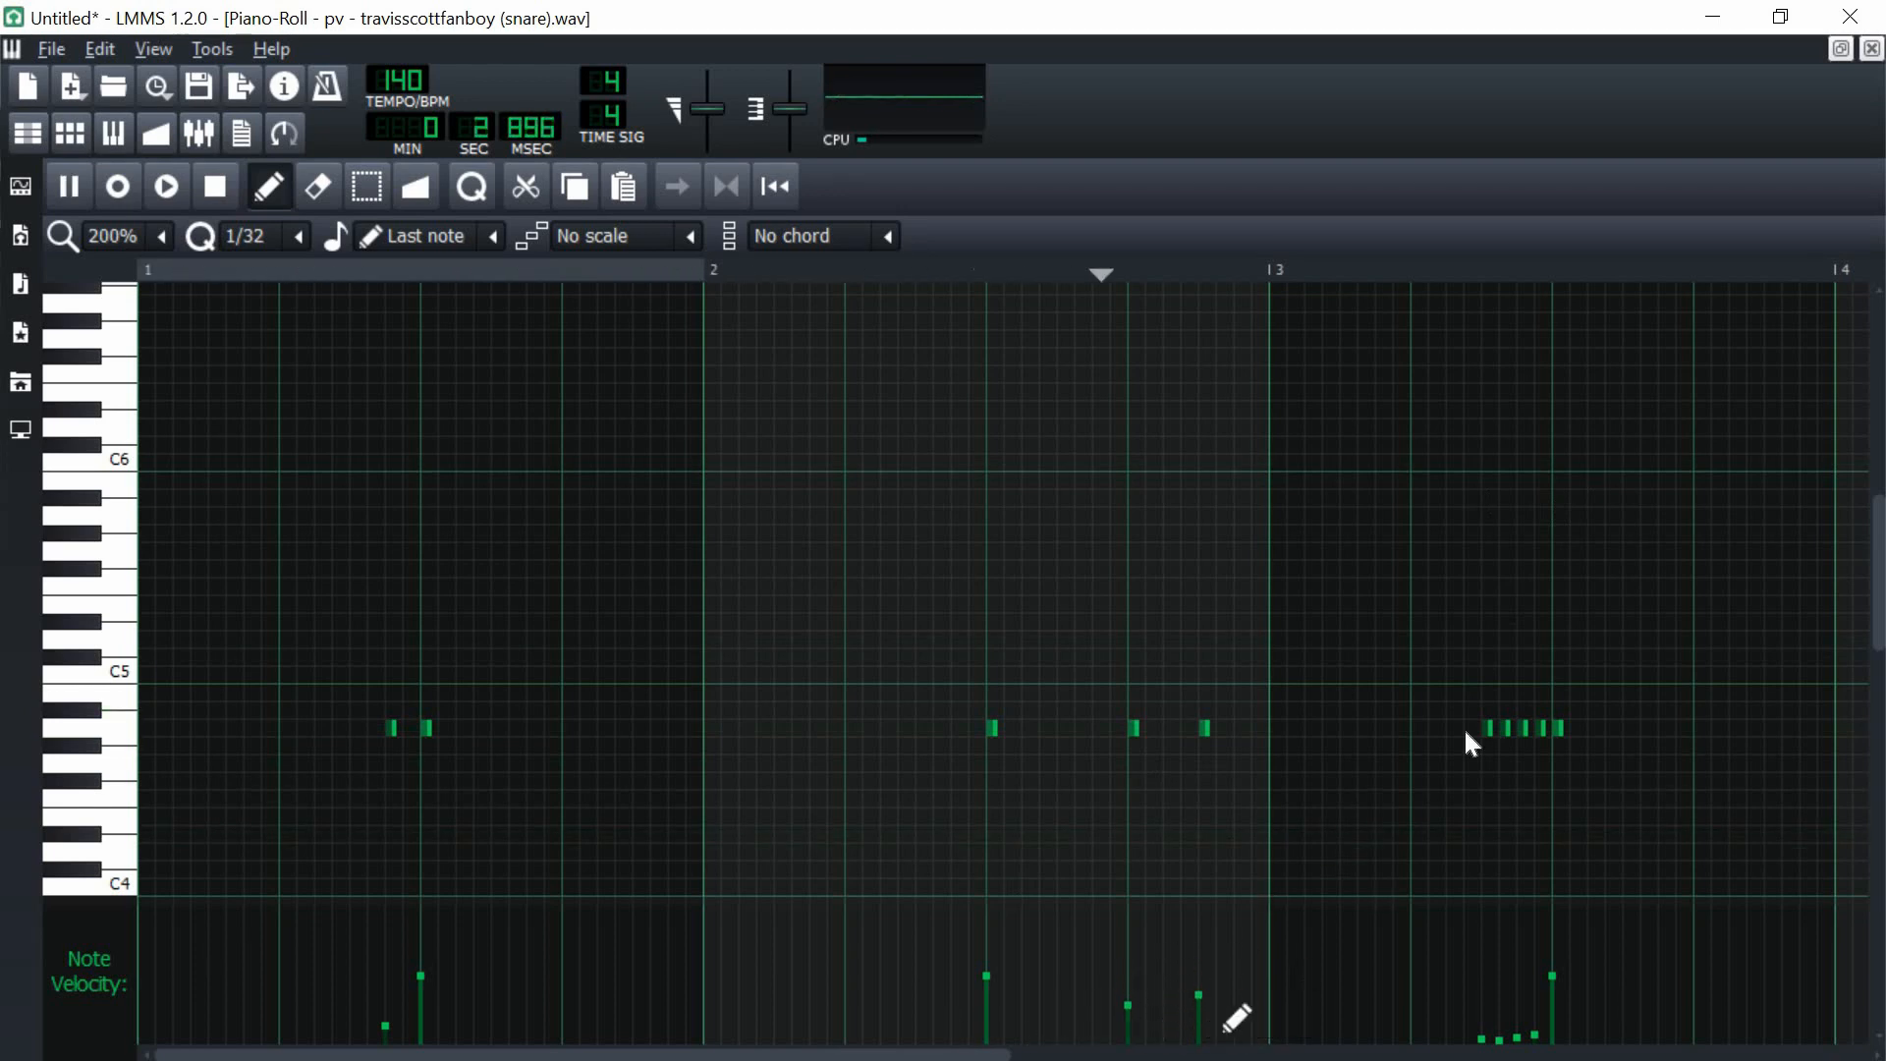
key("space")
left_click(1871, 49)
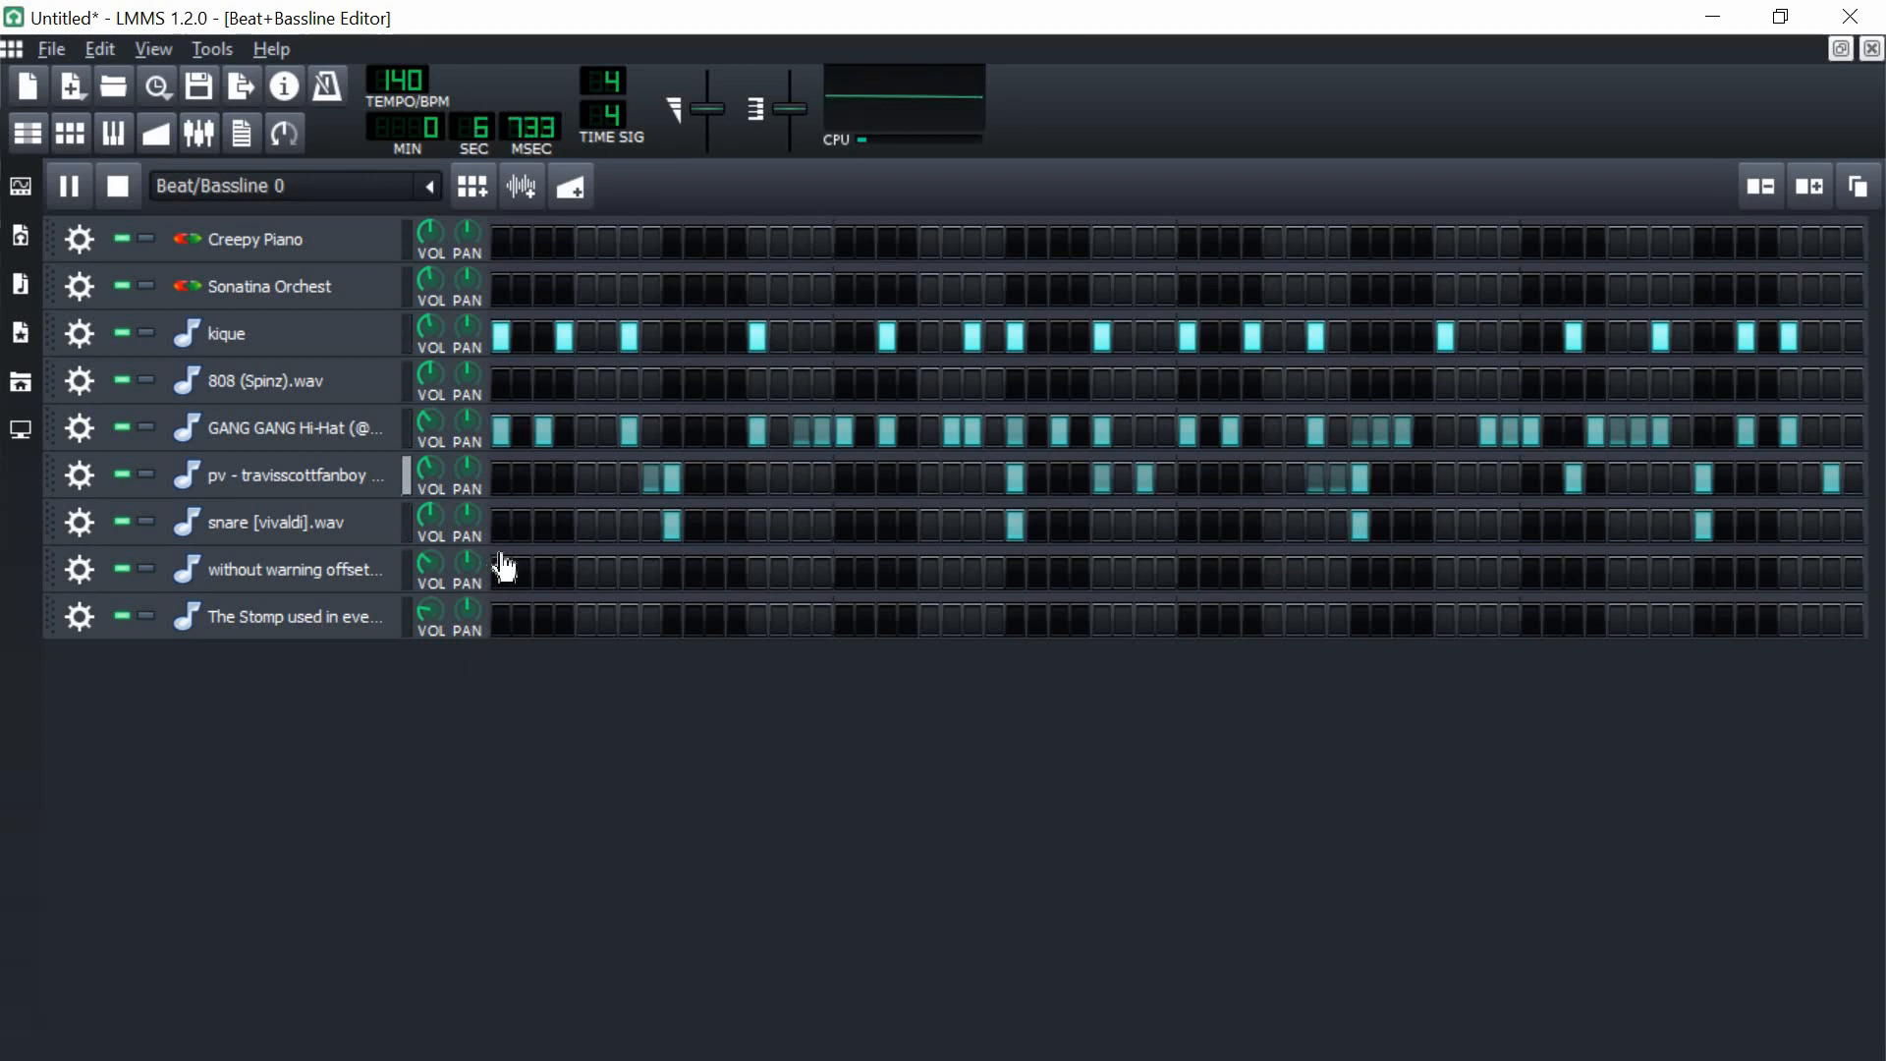
- Play the full drum pattern while adjusting the volume of The Stomp track, and stop playback
key("space")
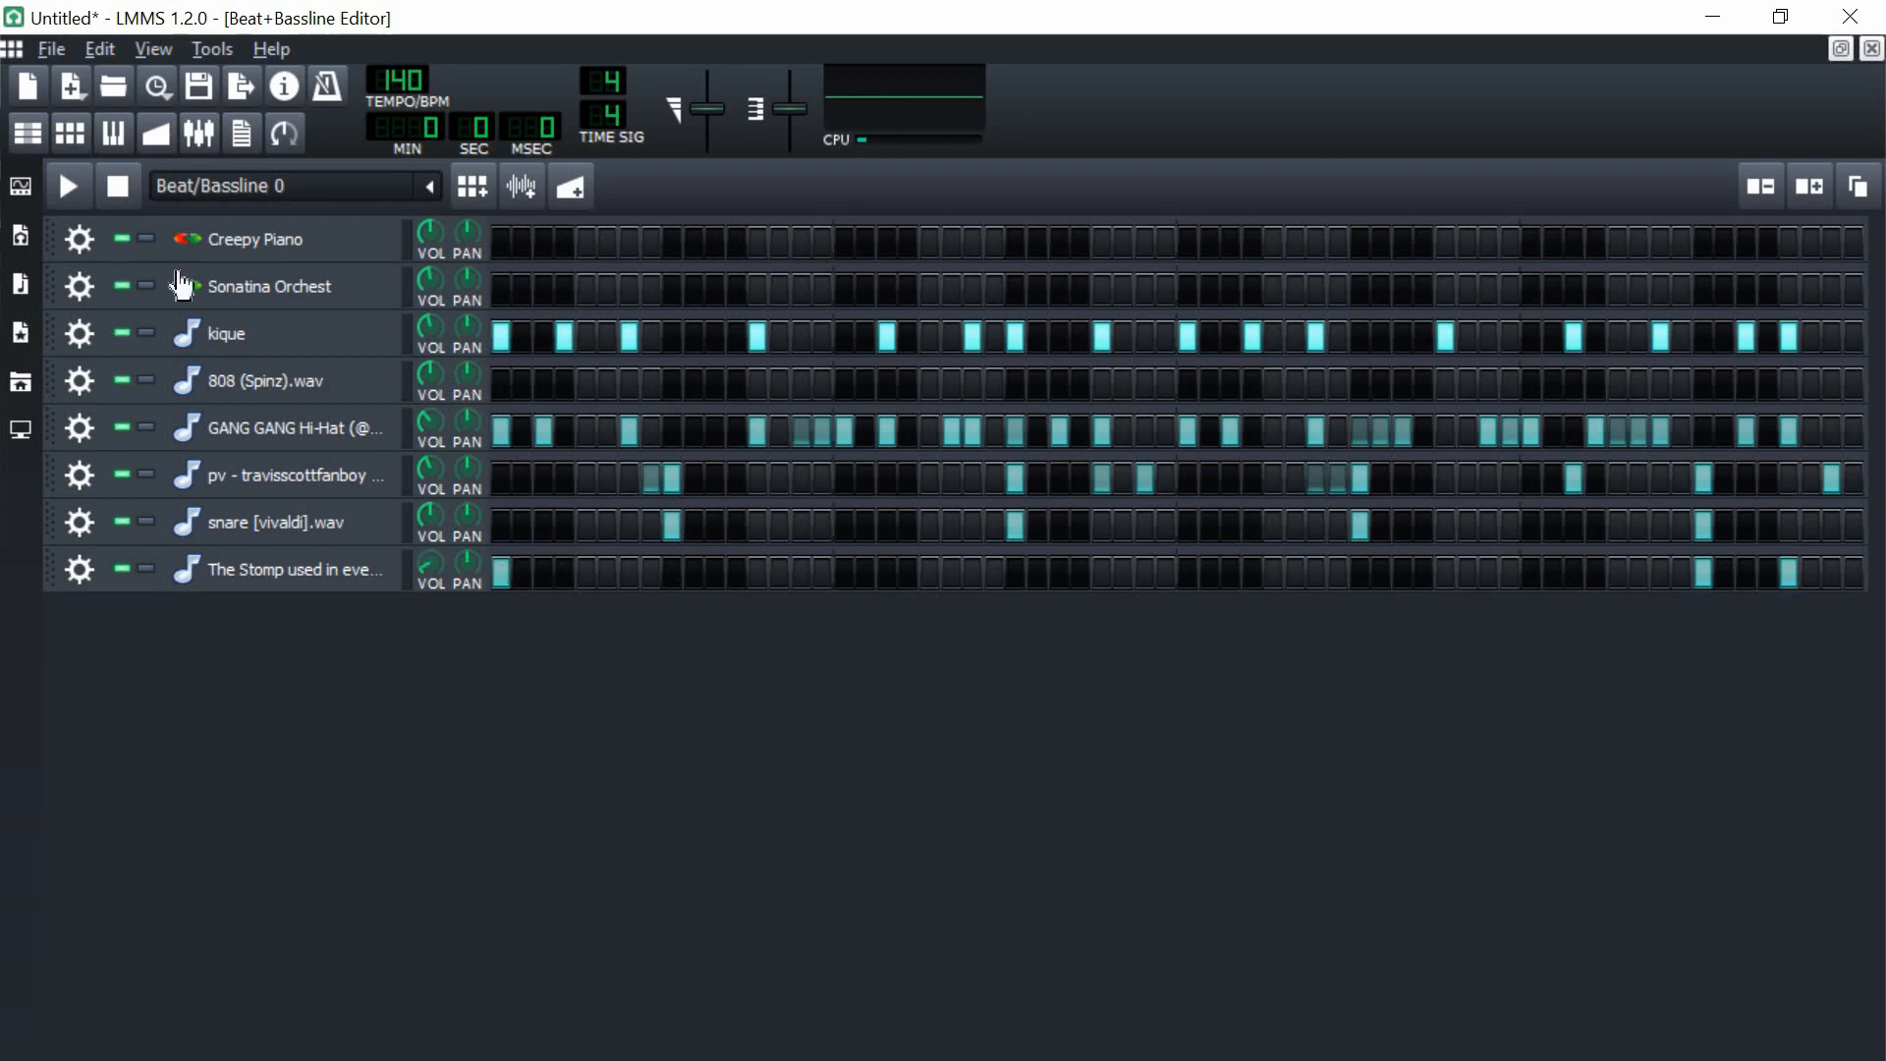
left_click(84, 180)
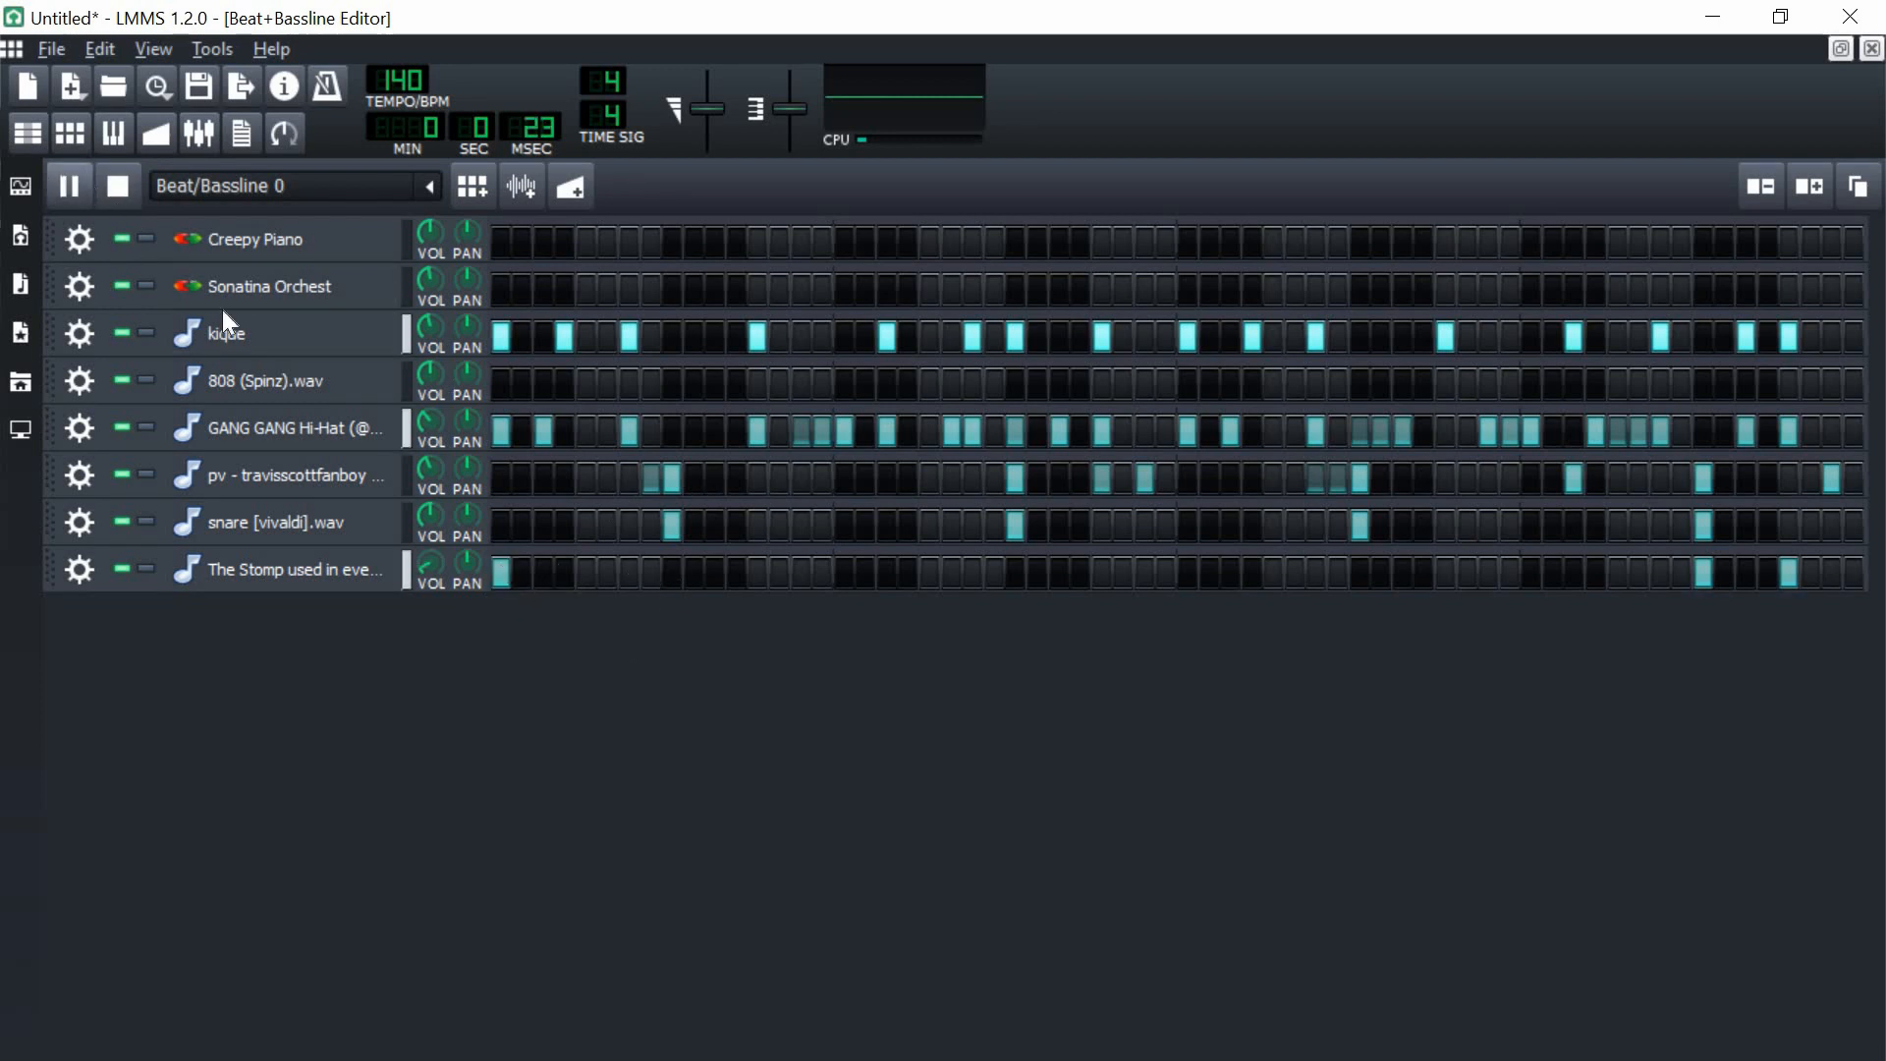
left_click_drag(430, 566, 433, 577)
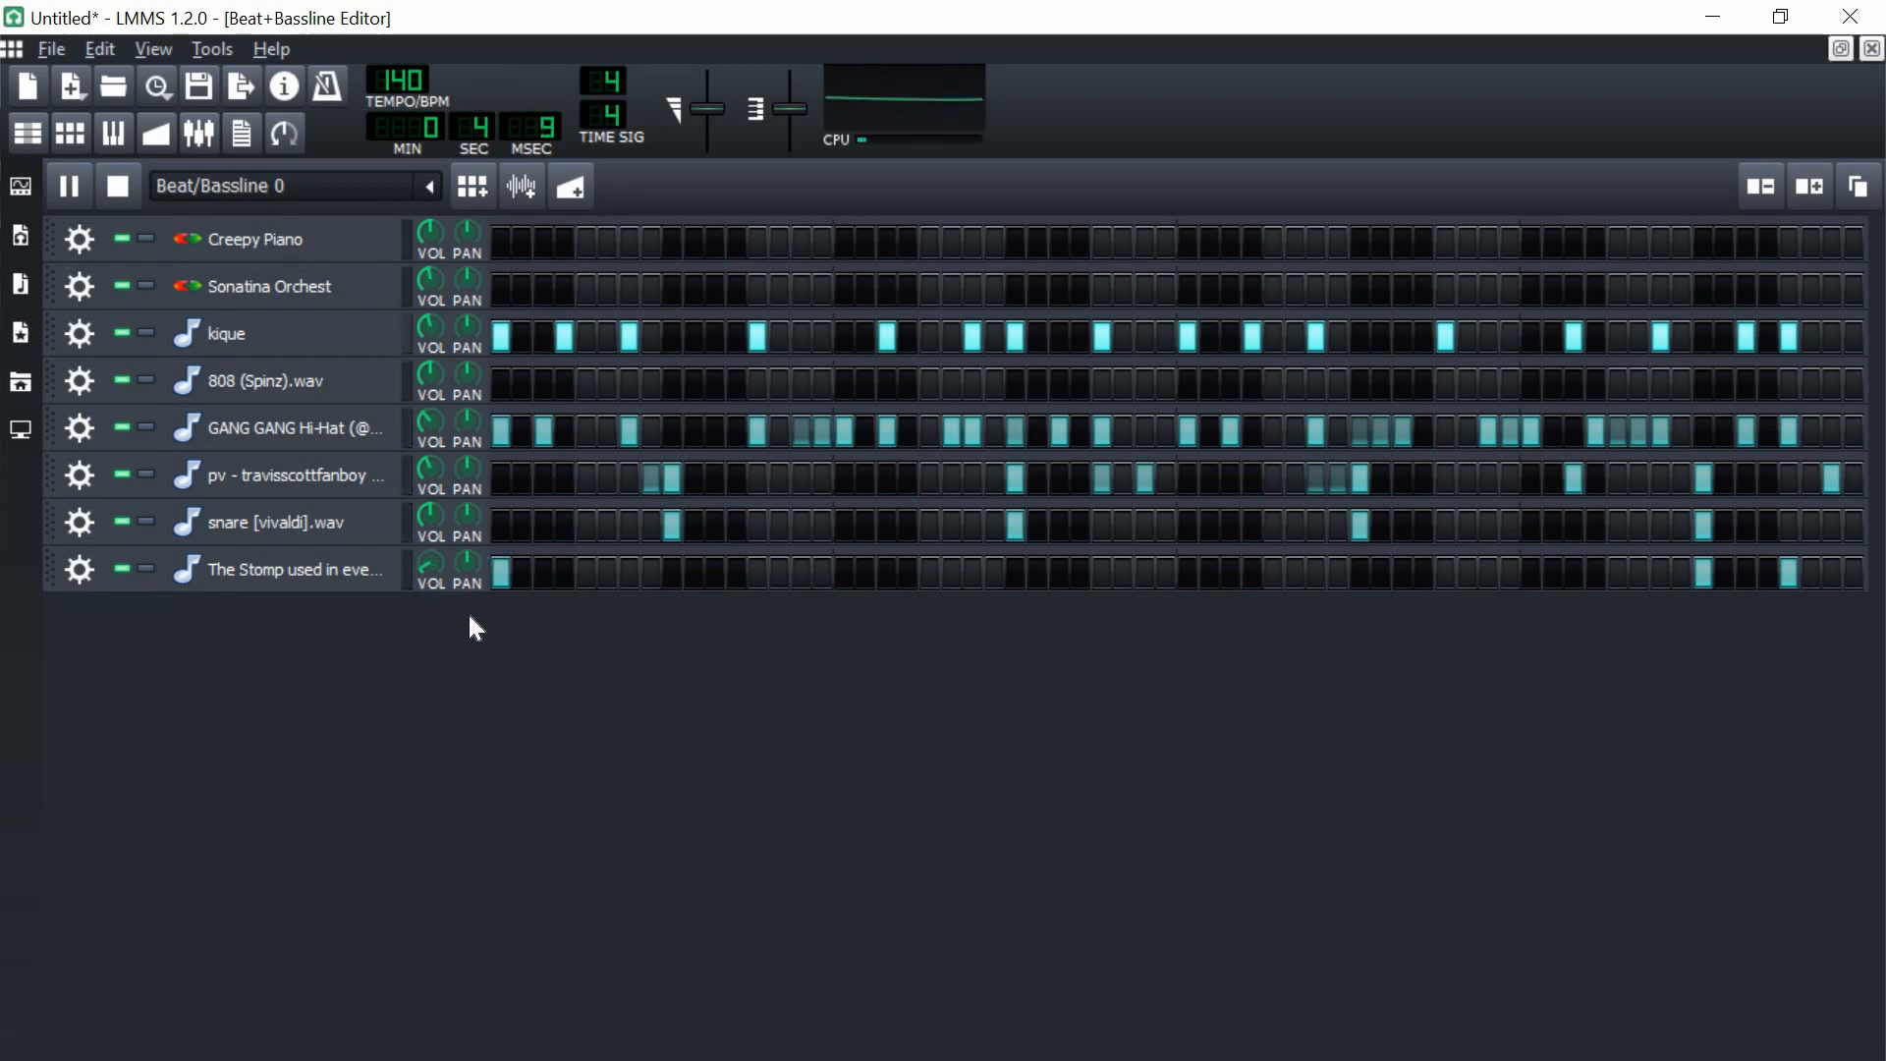
left_click(116, 185)
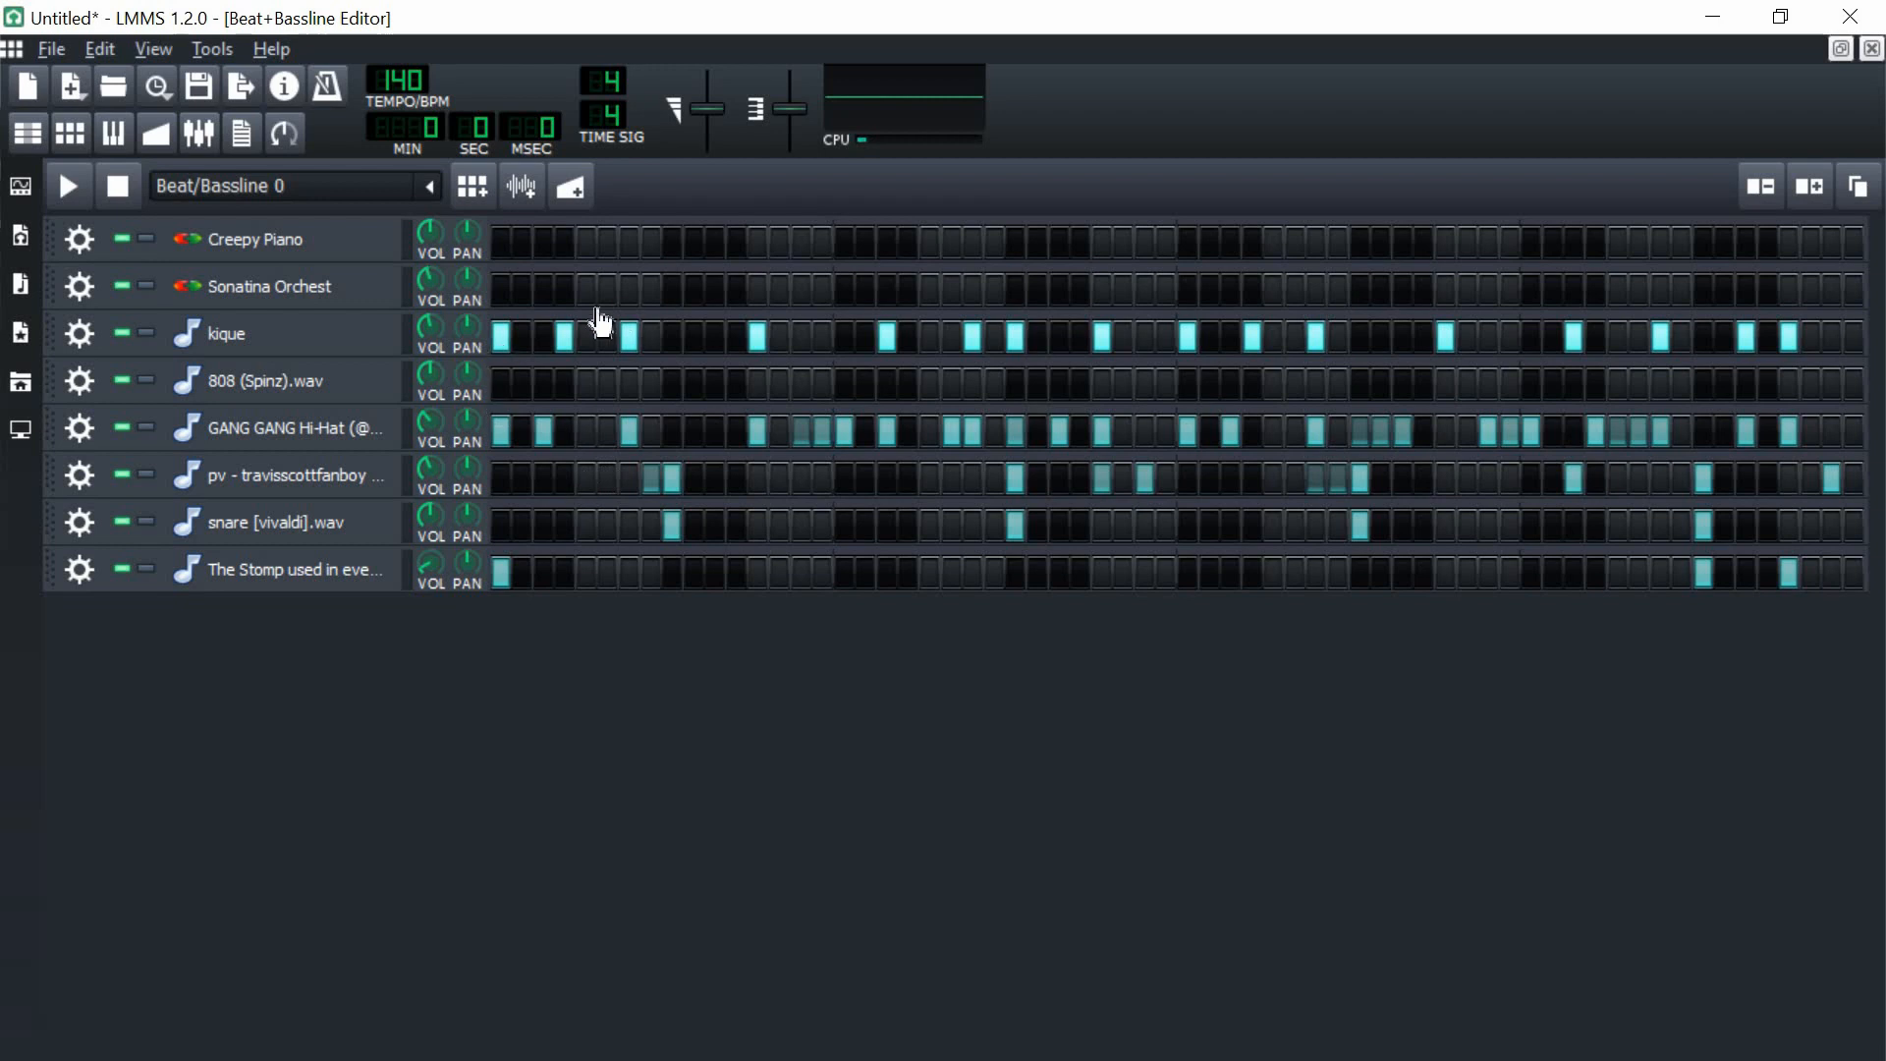
- Open the Sonatina Orchest plugin interface and look through its instrument list and violin group list
left_click(301, 293)
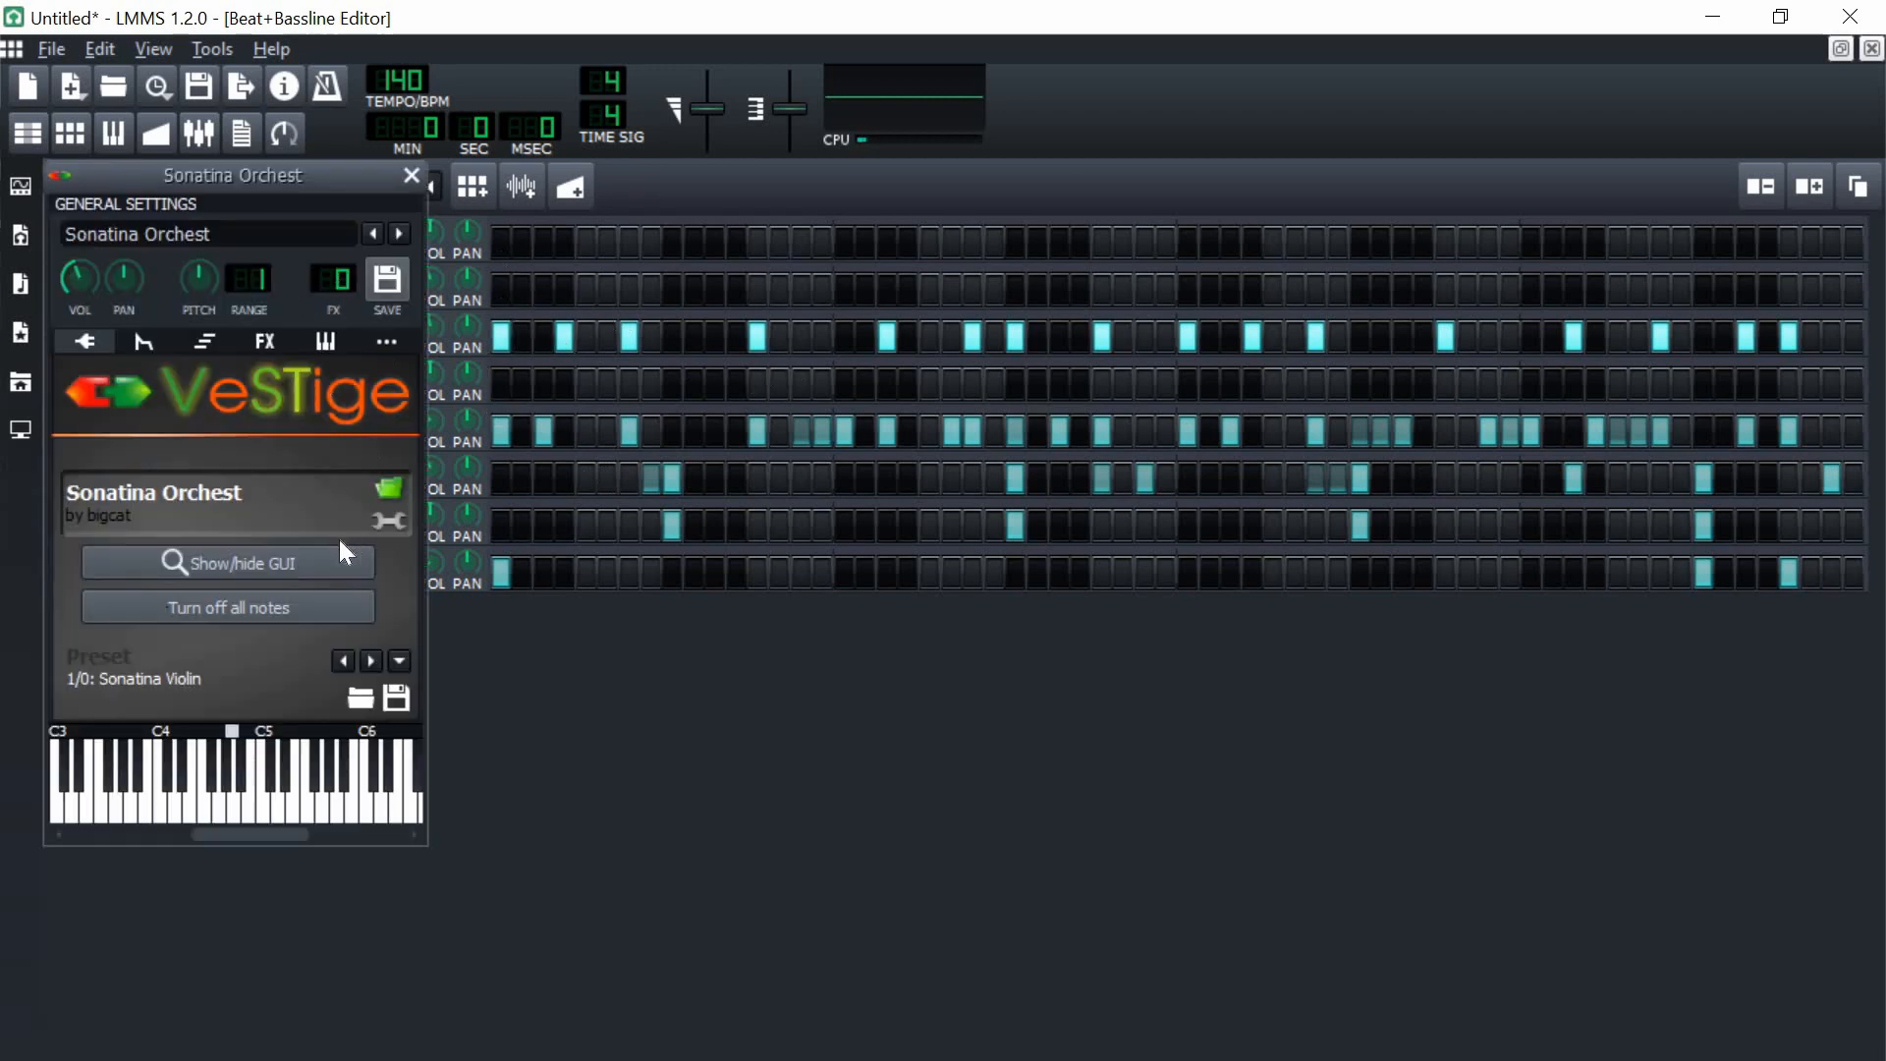
left_click(303, 565)
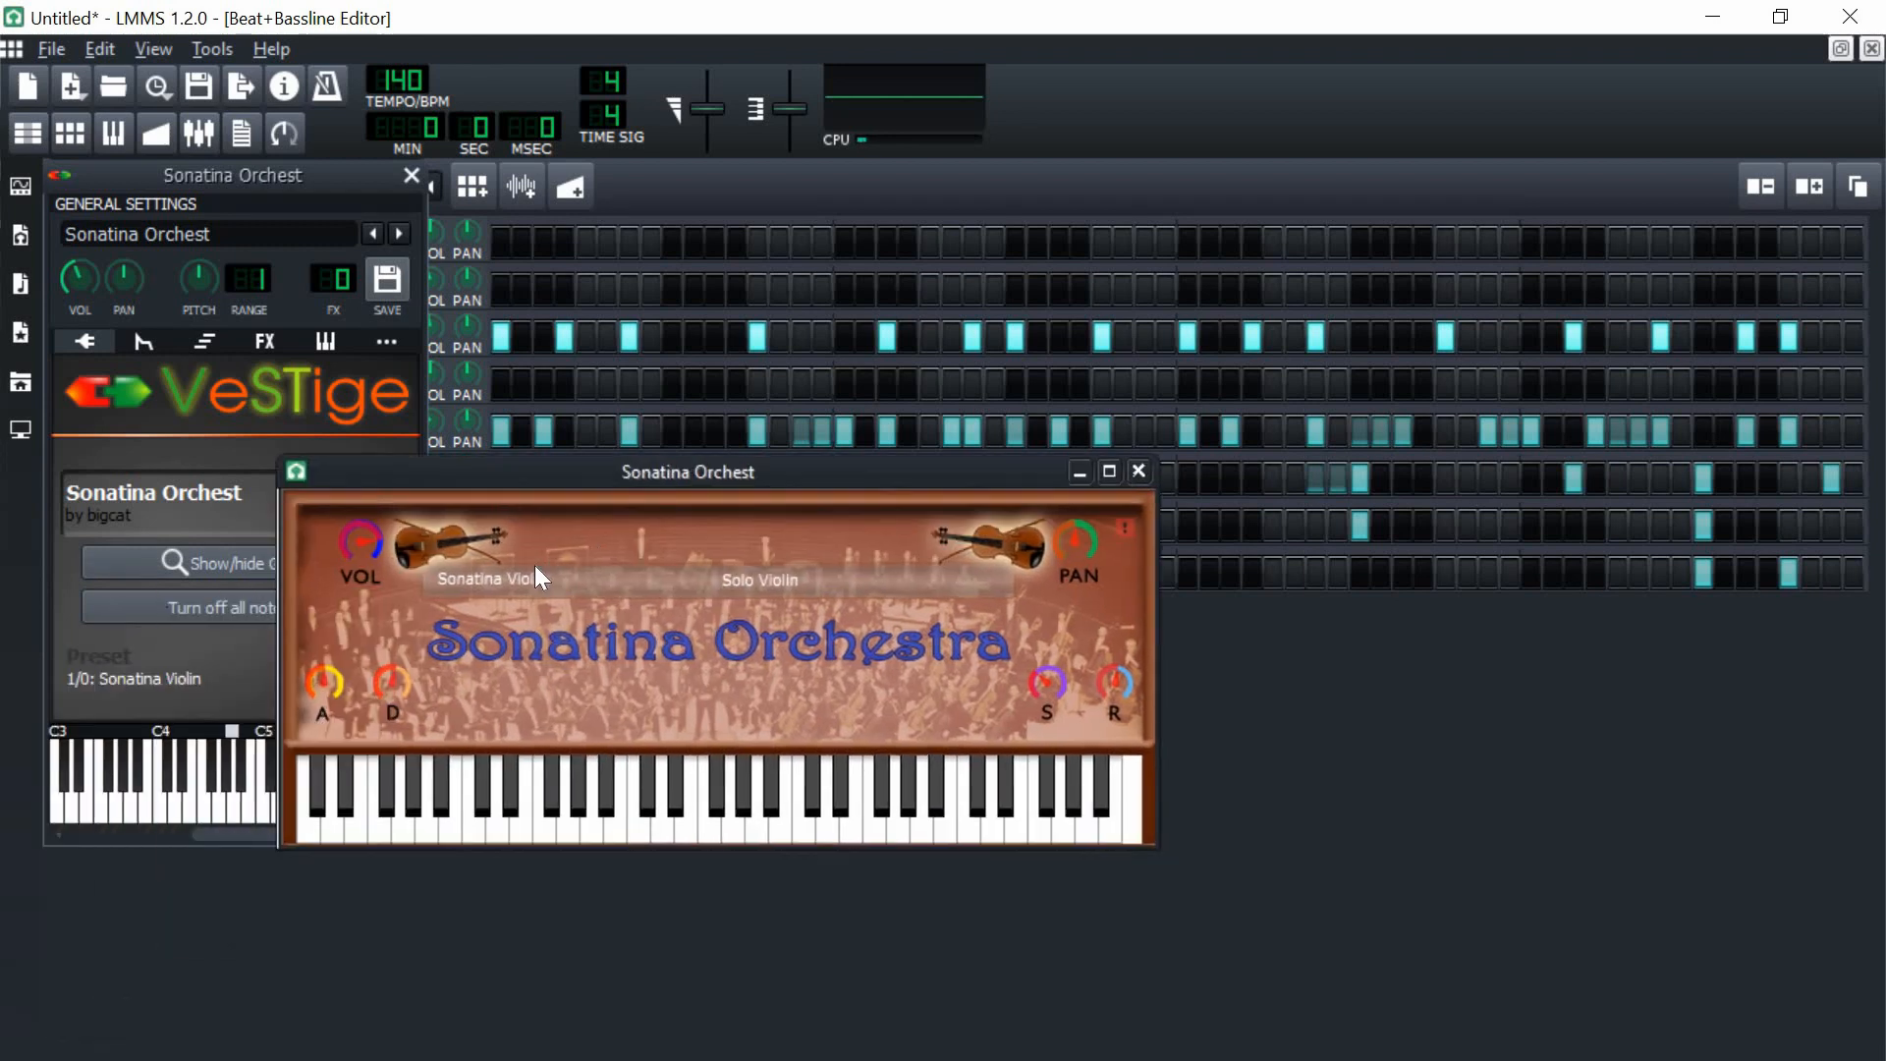
left_click(530, 575)
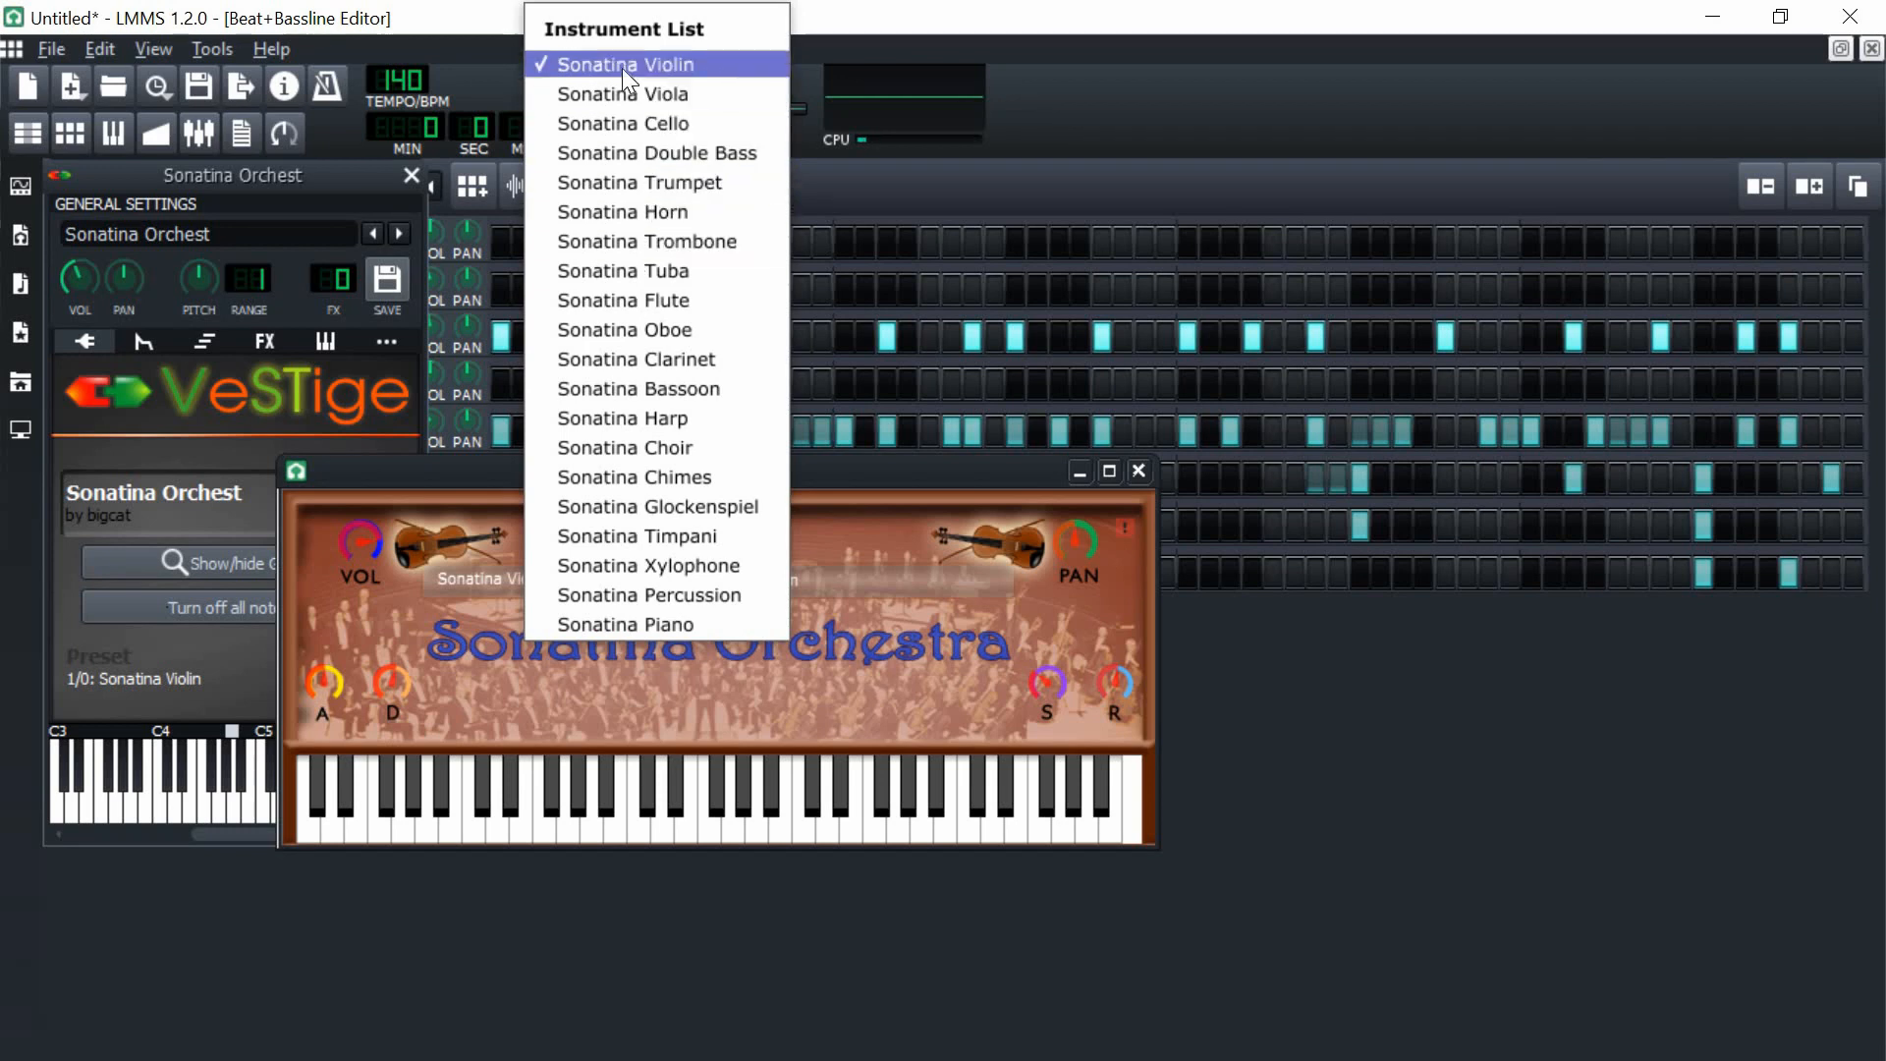
left_click(794, 501)
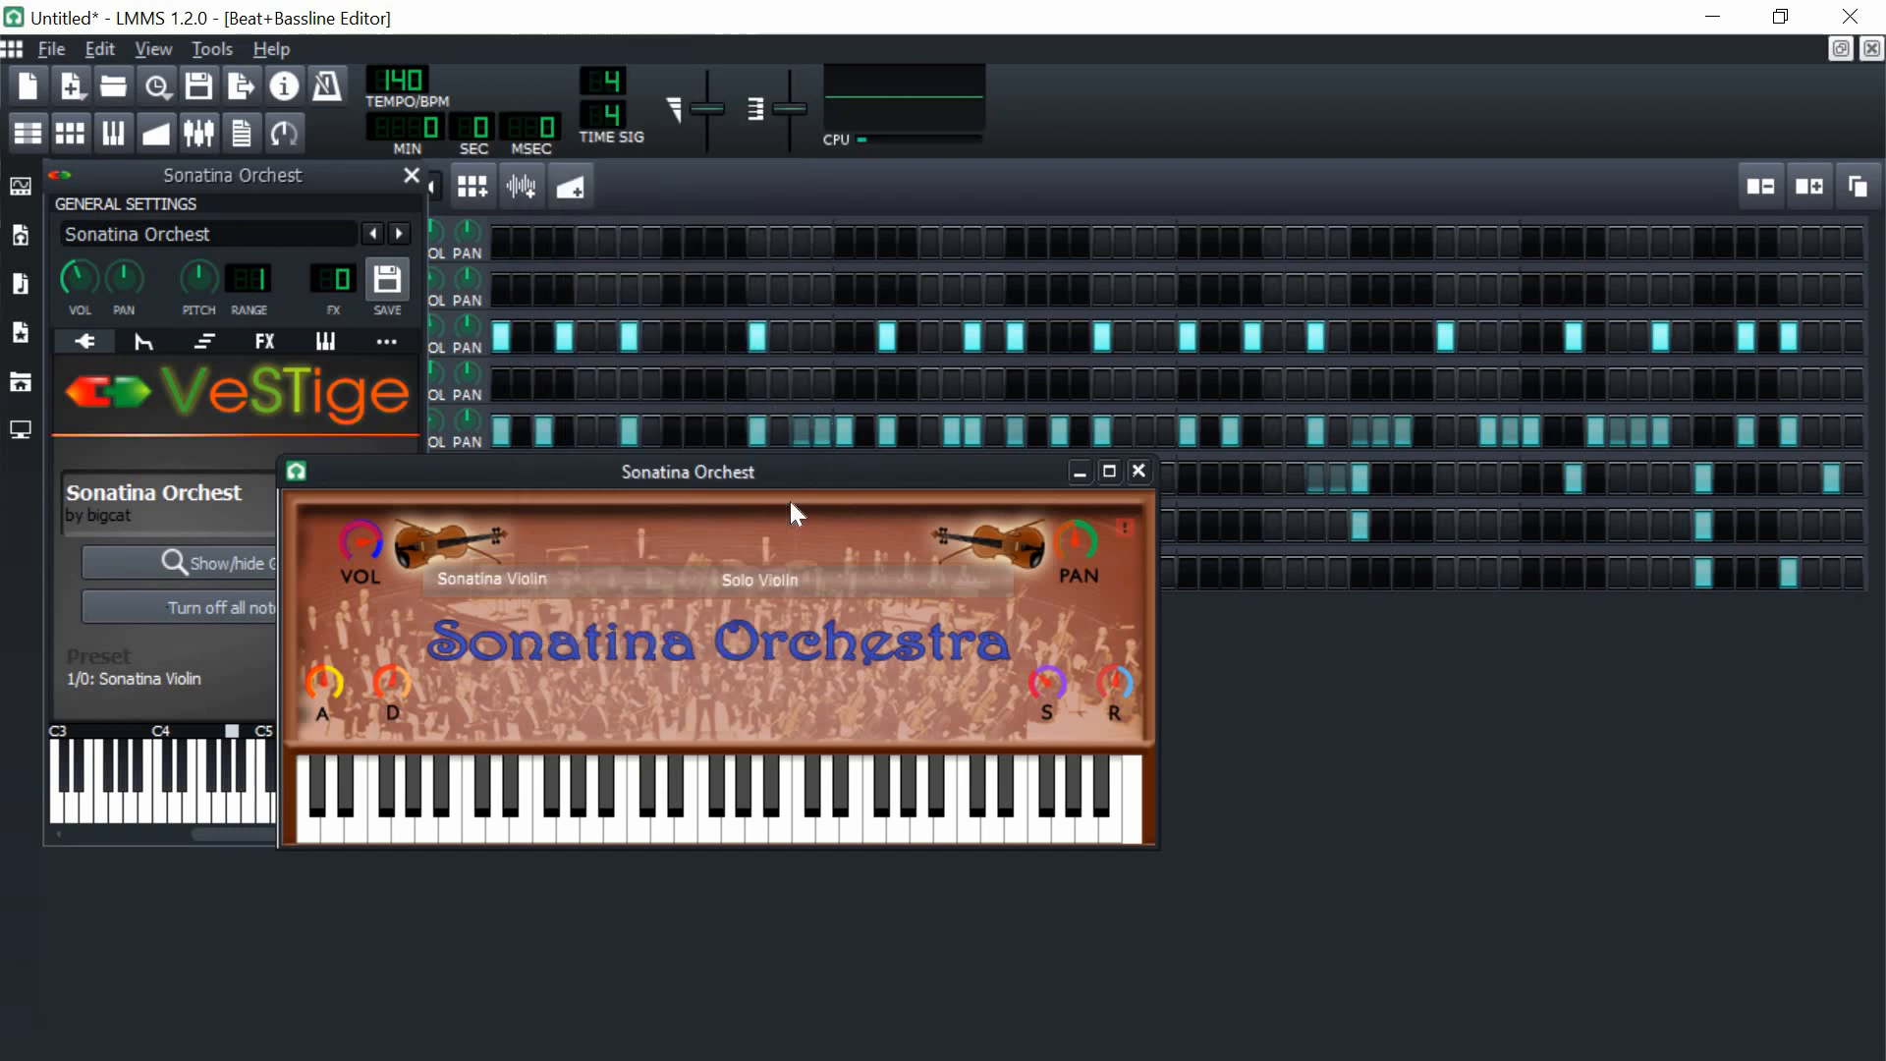
left_click(746, 580)
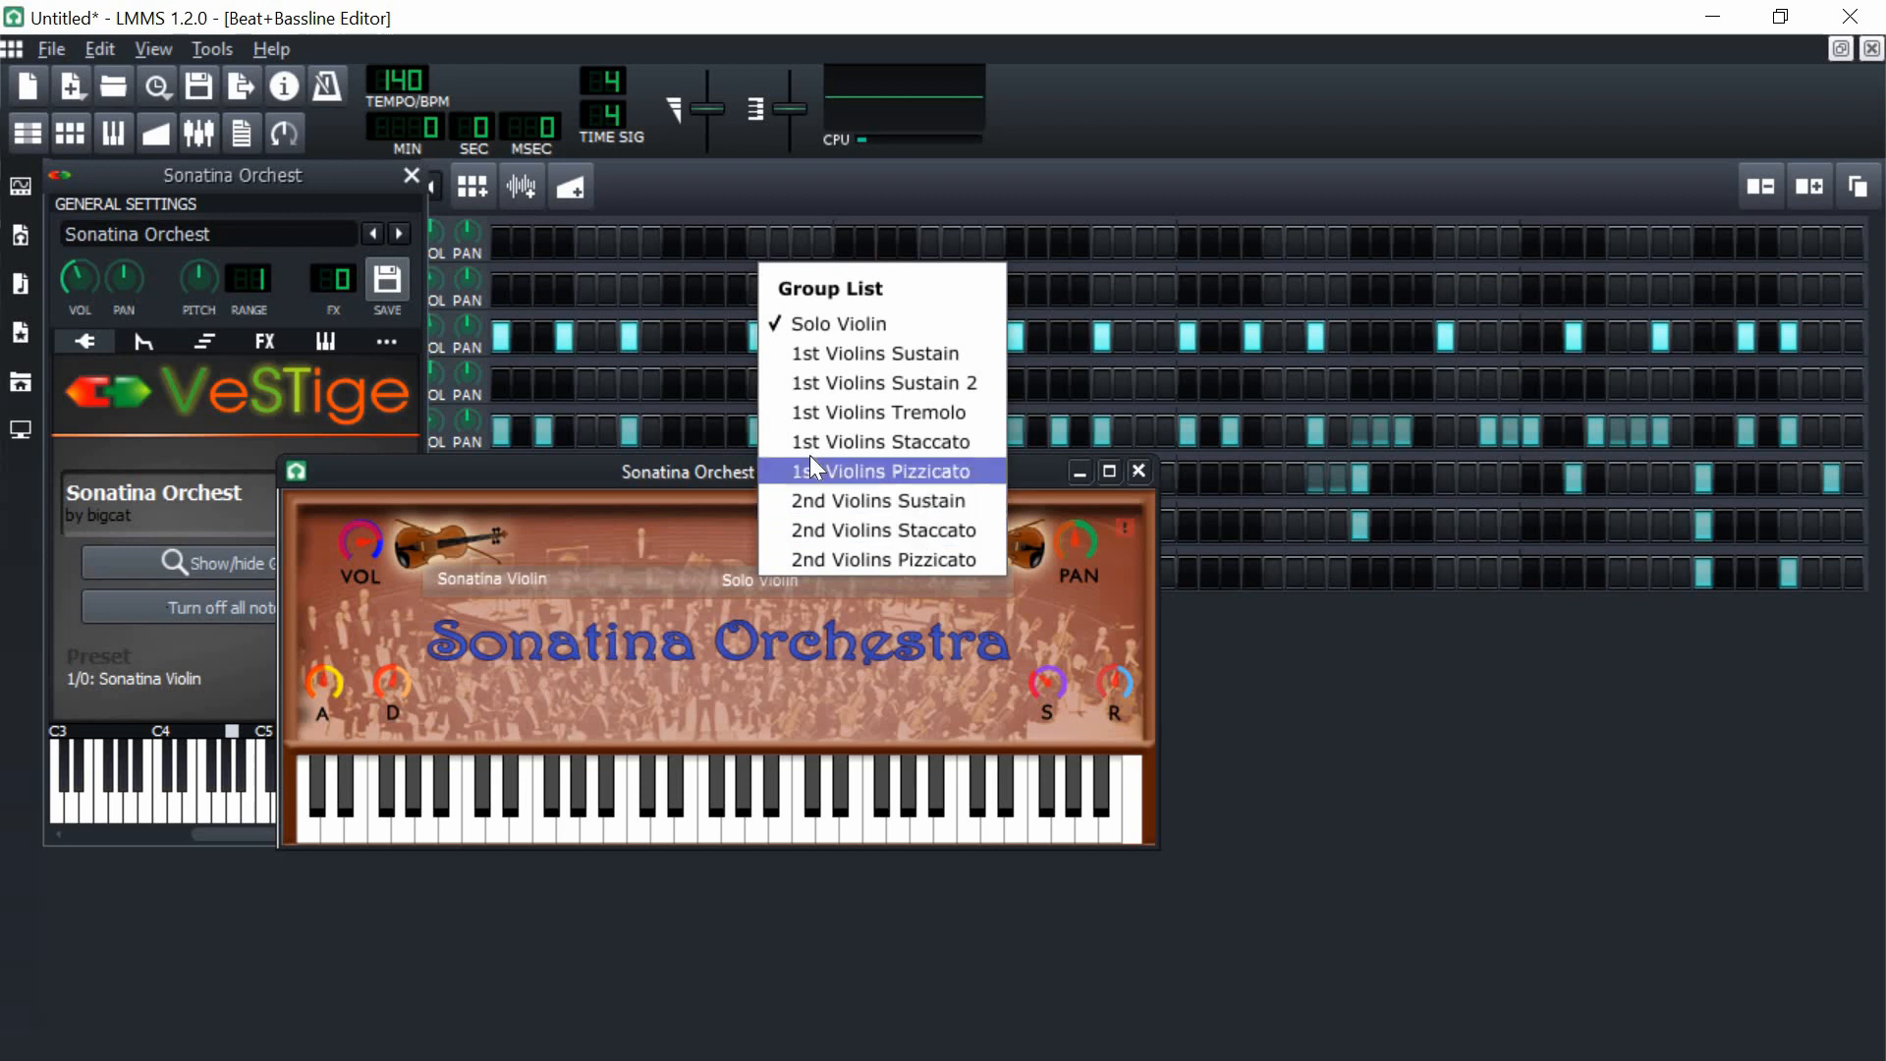
left_click(819, 502)
- Open Sonatina Orchest in the Piano-Roll and mark the Harmonic minor scale starting from C
key("F7")
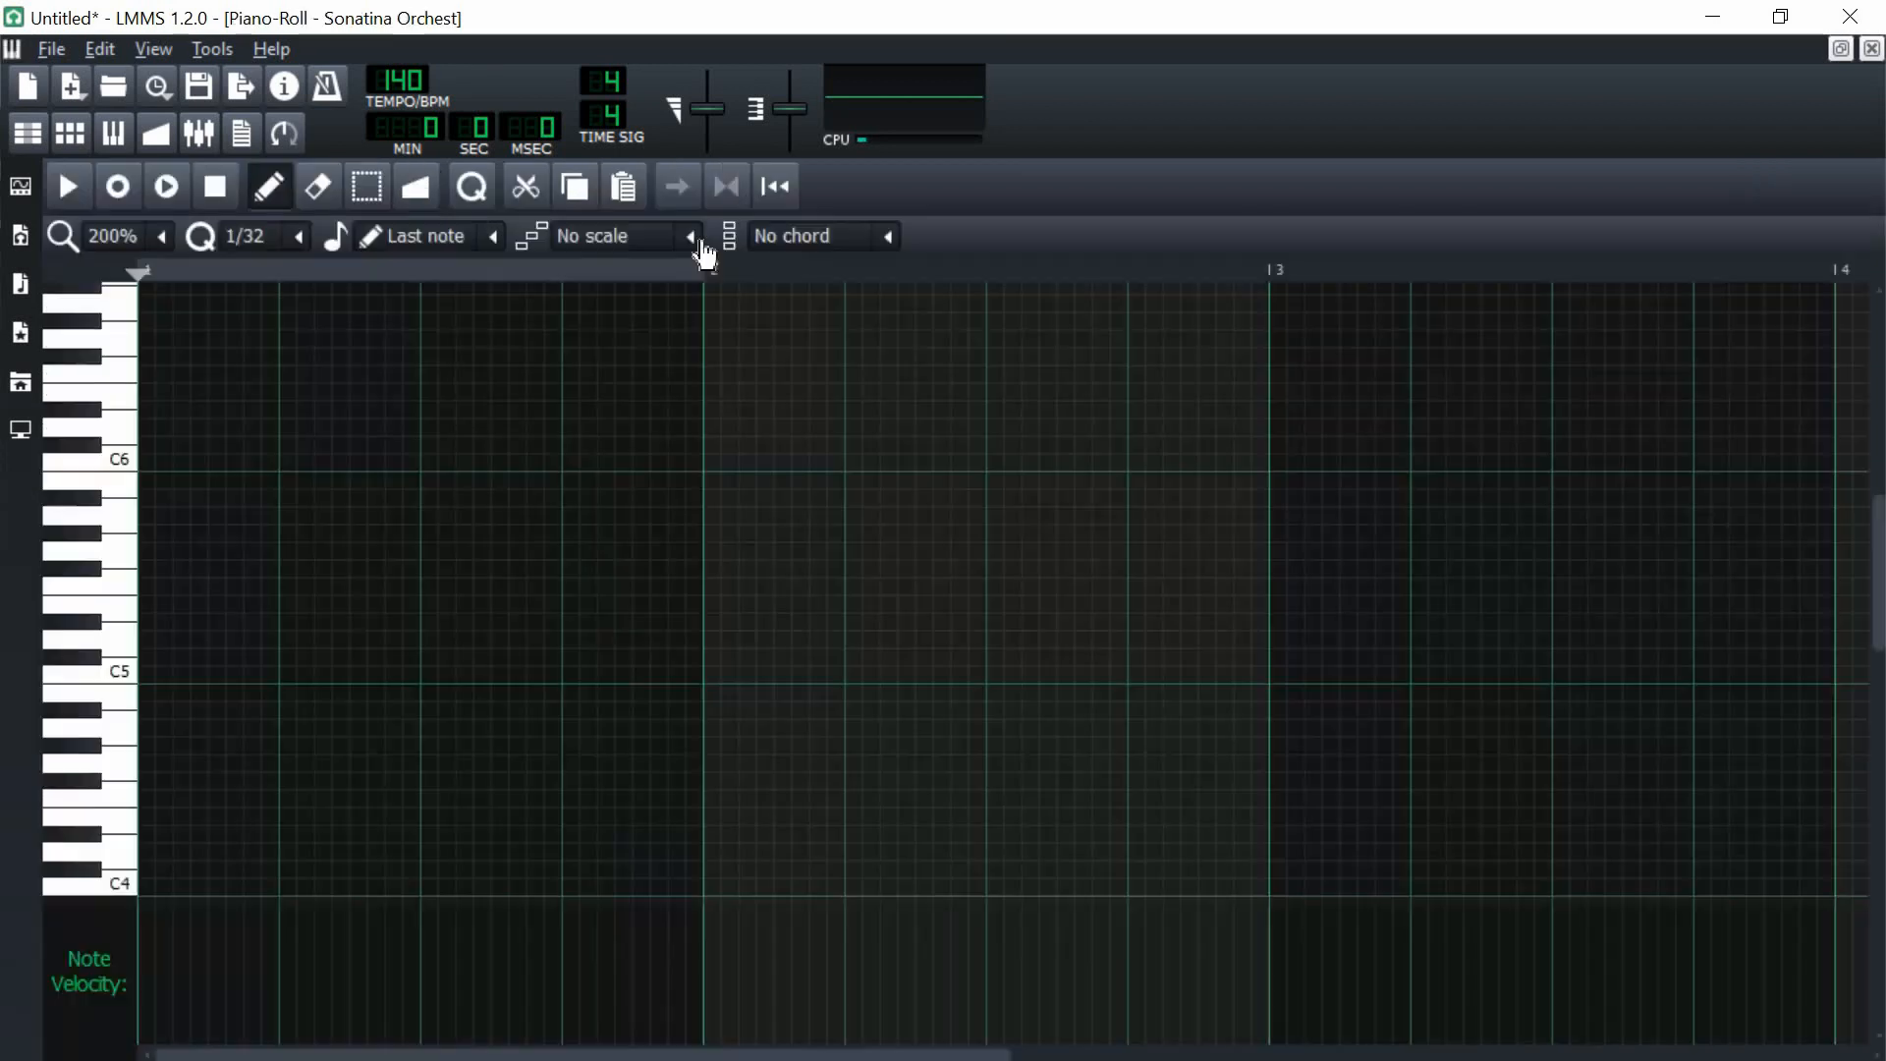
left_click(688, 236)
left_click(654, 340)
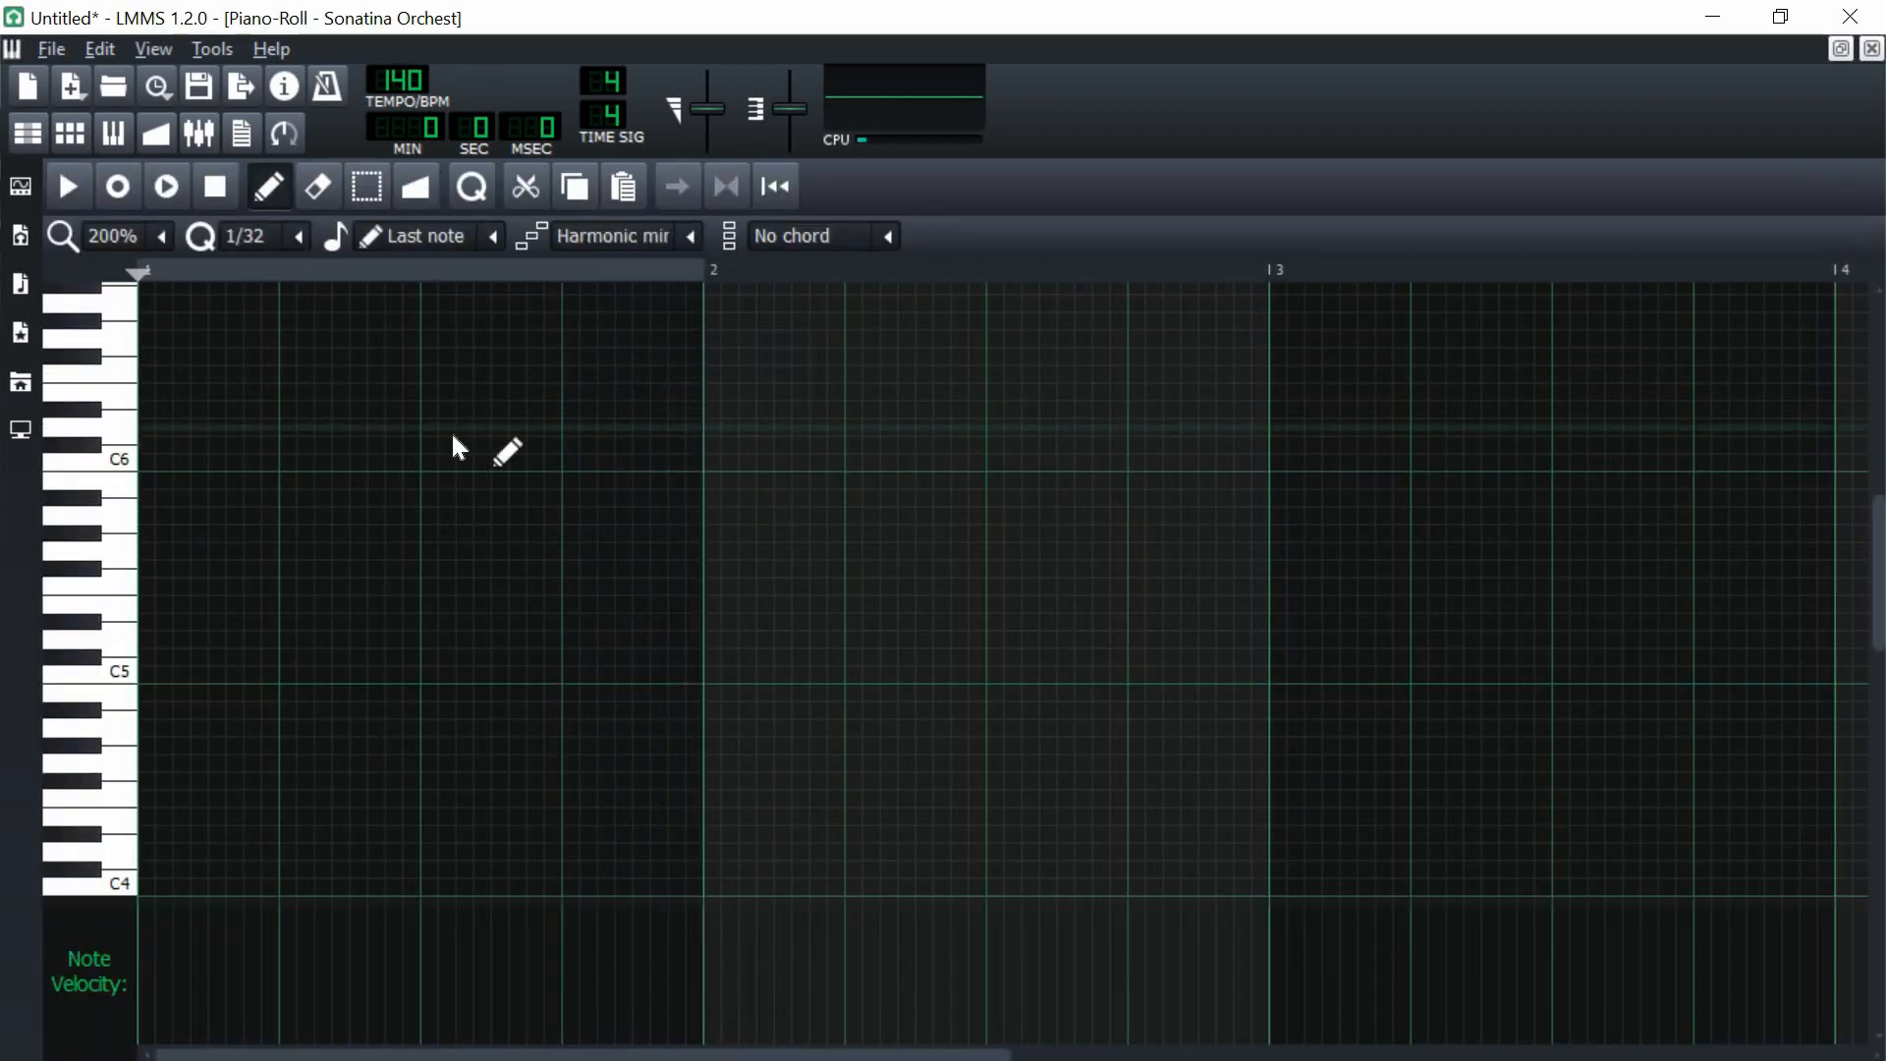
scroll(447, 472, "down", 1)
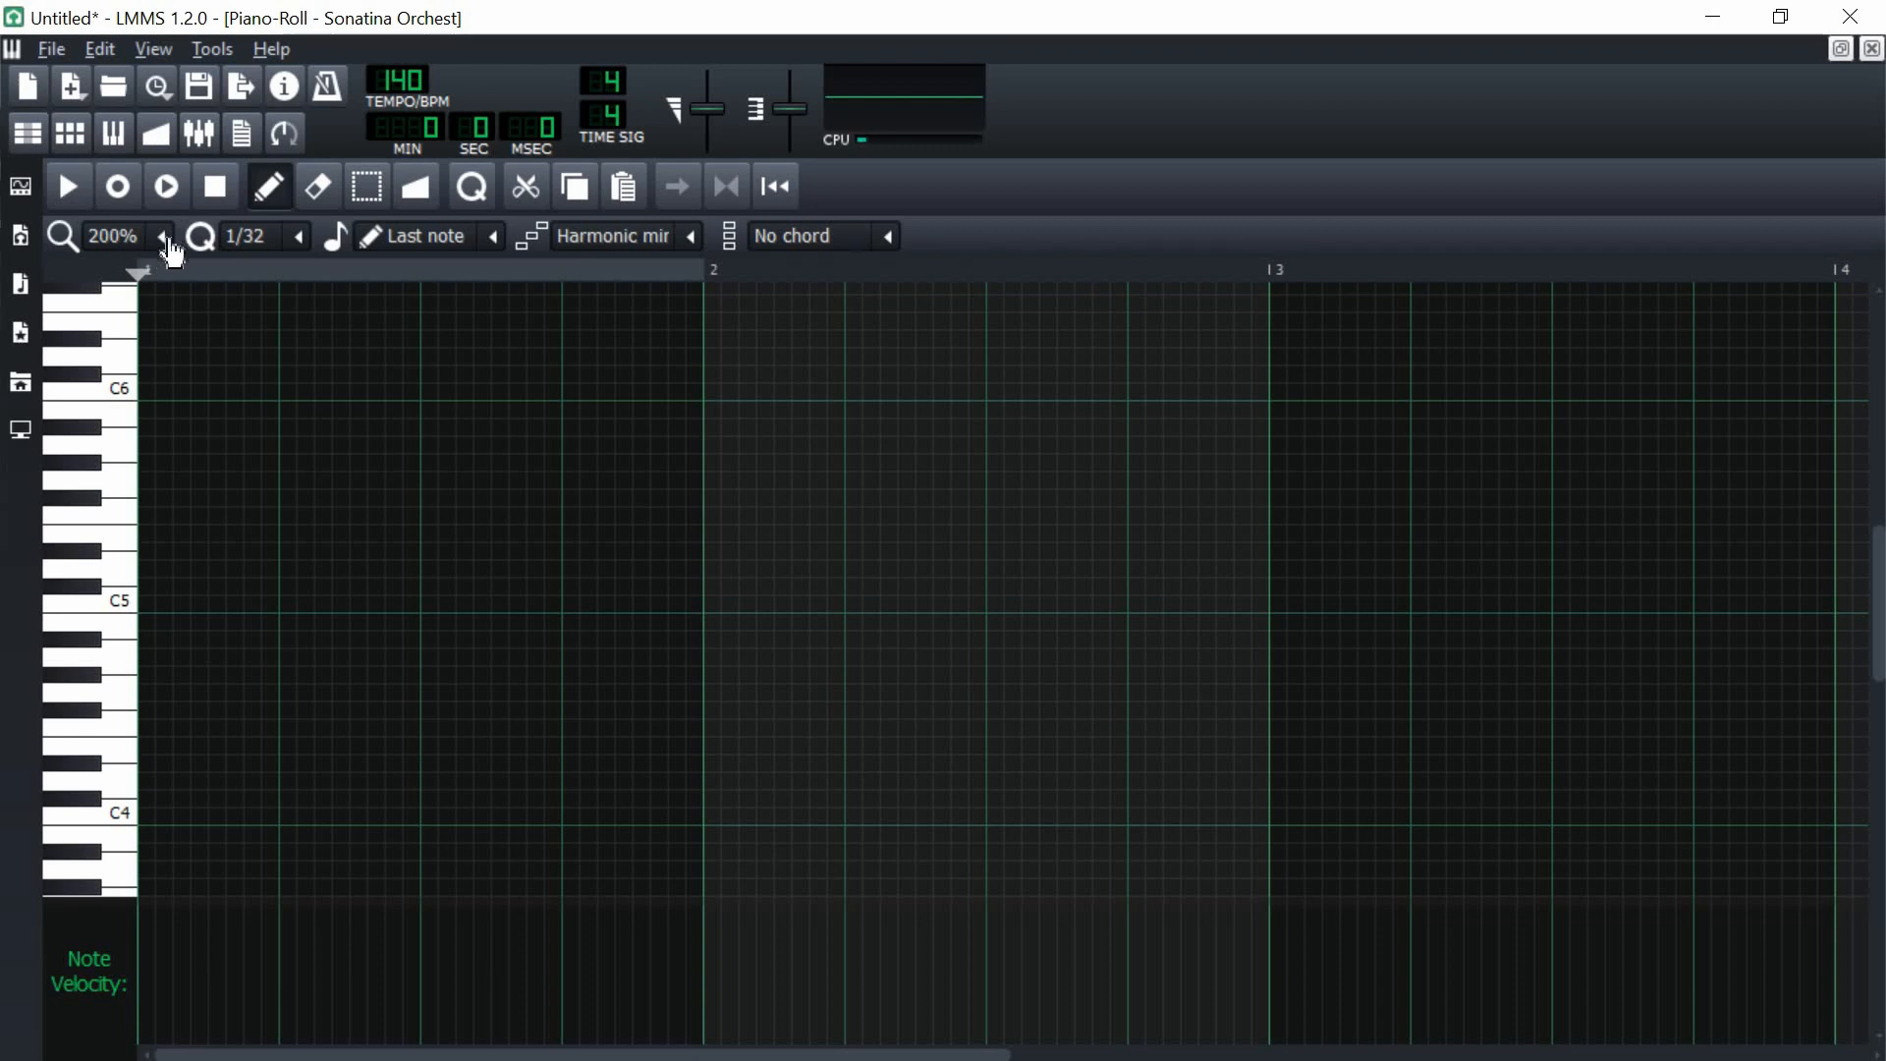
left_click(163, 238)
left_click(163, 375)
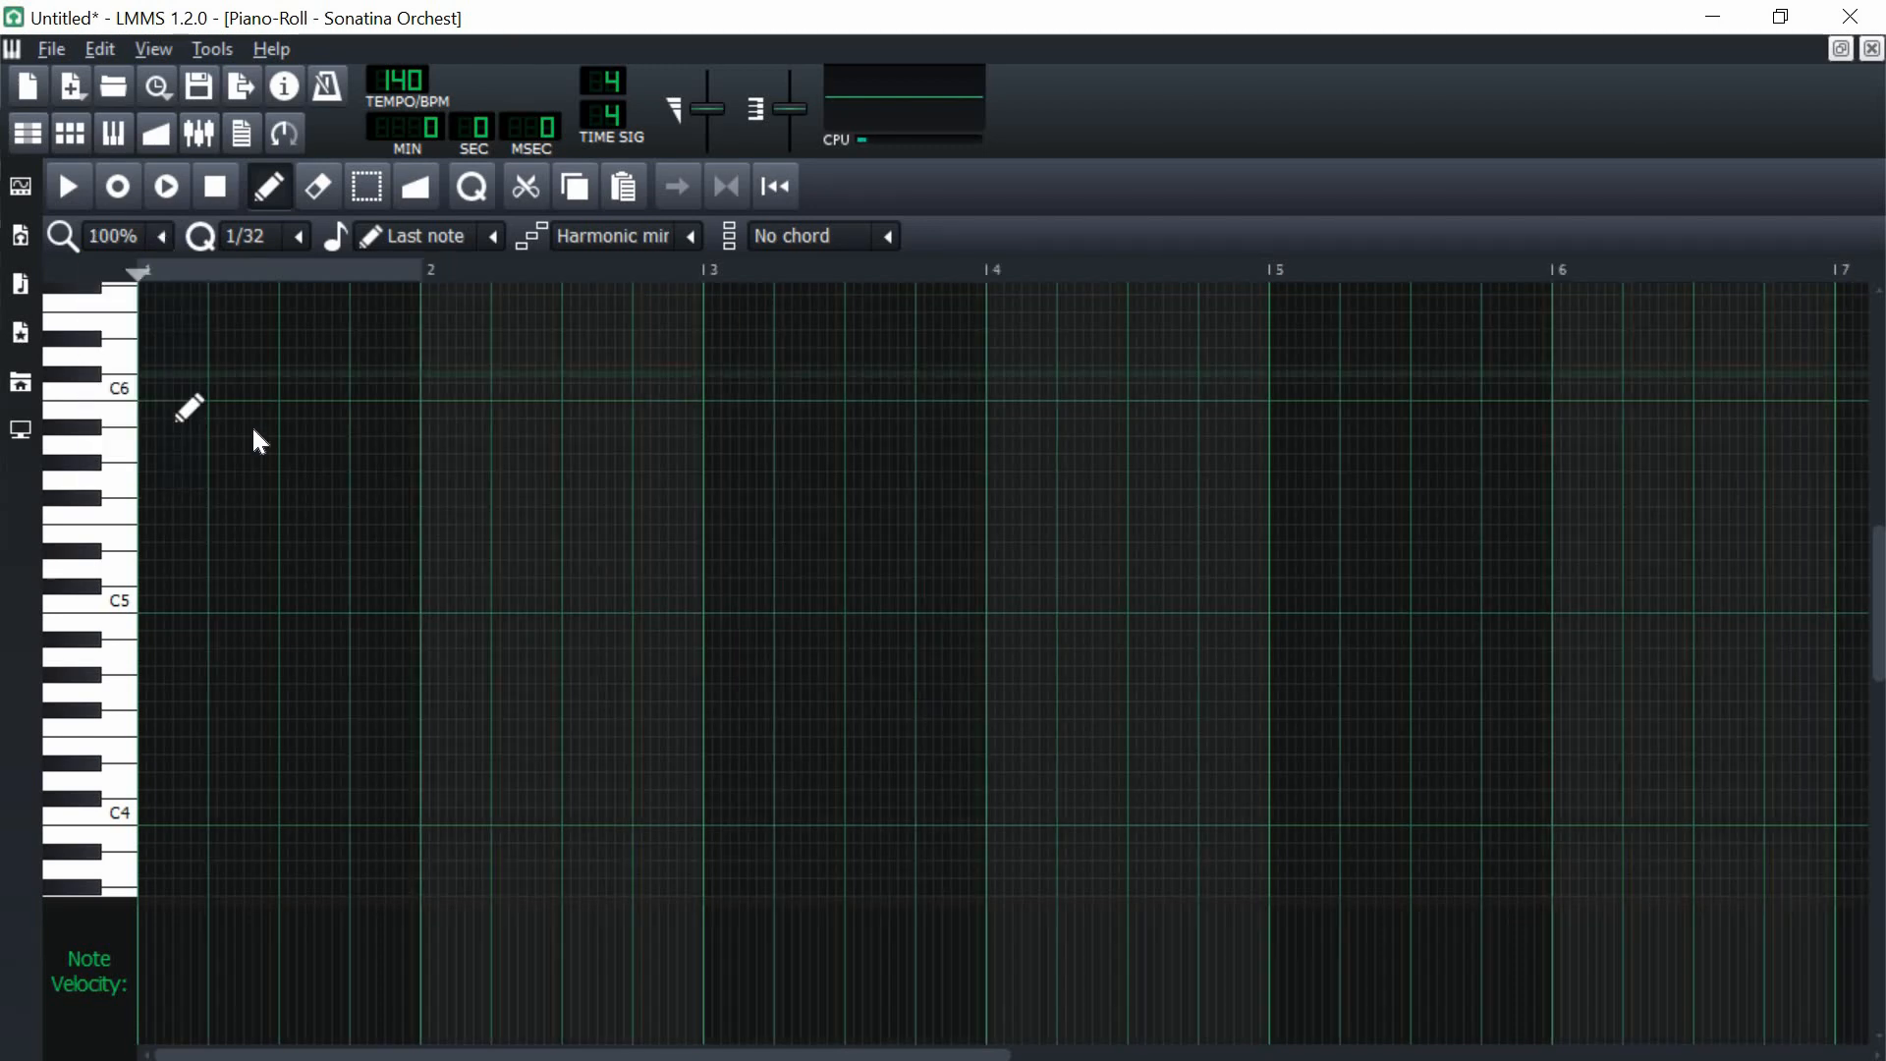
scroll(271, 579, "down", 1)
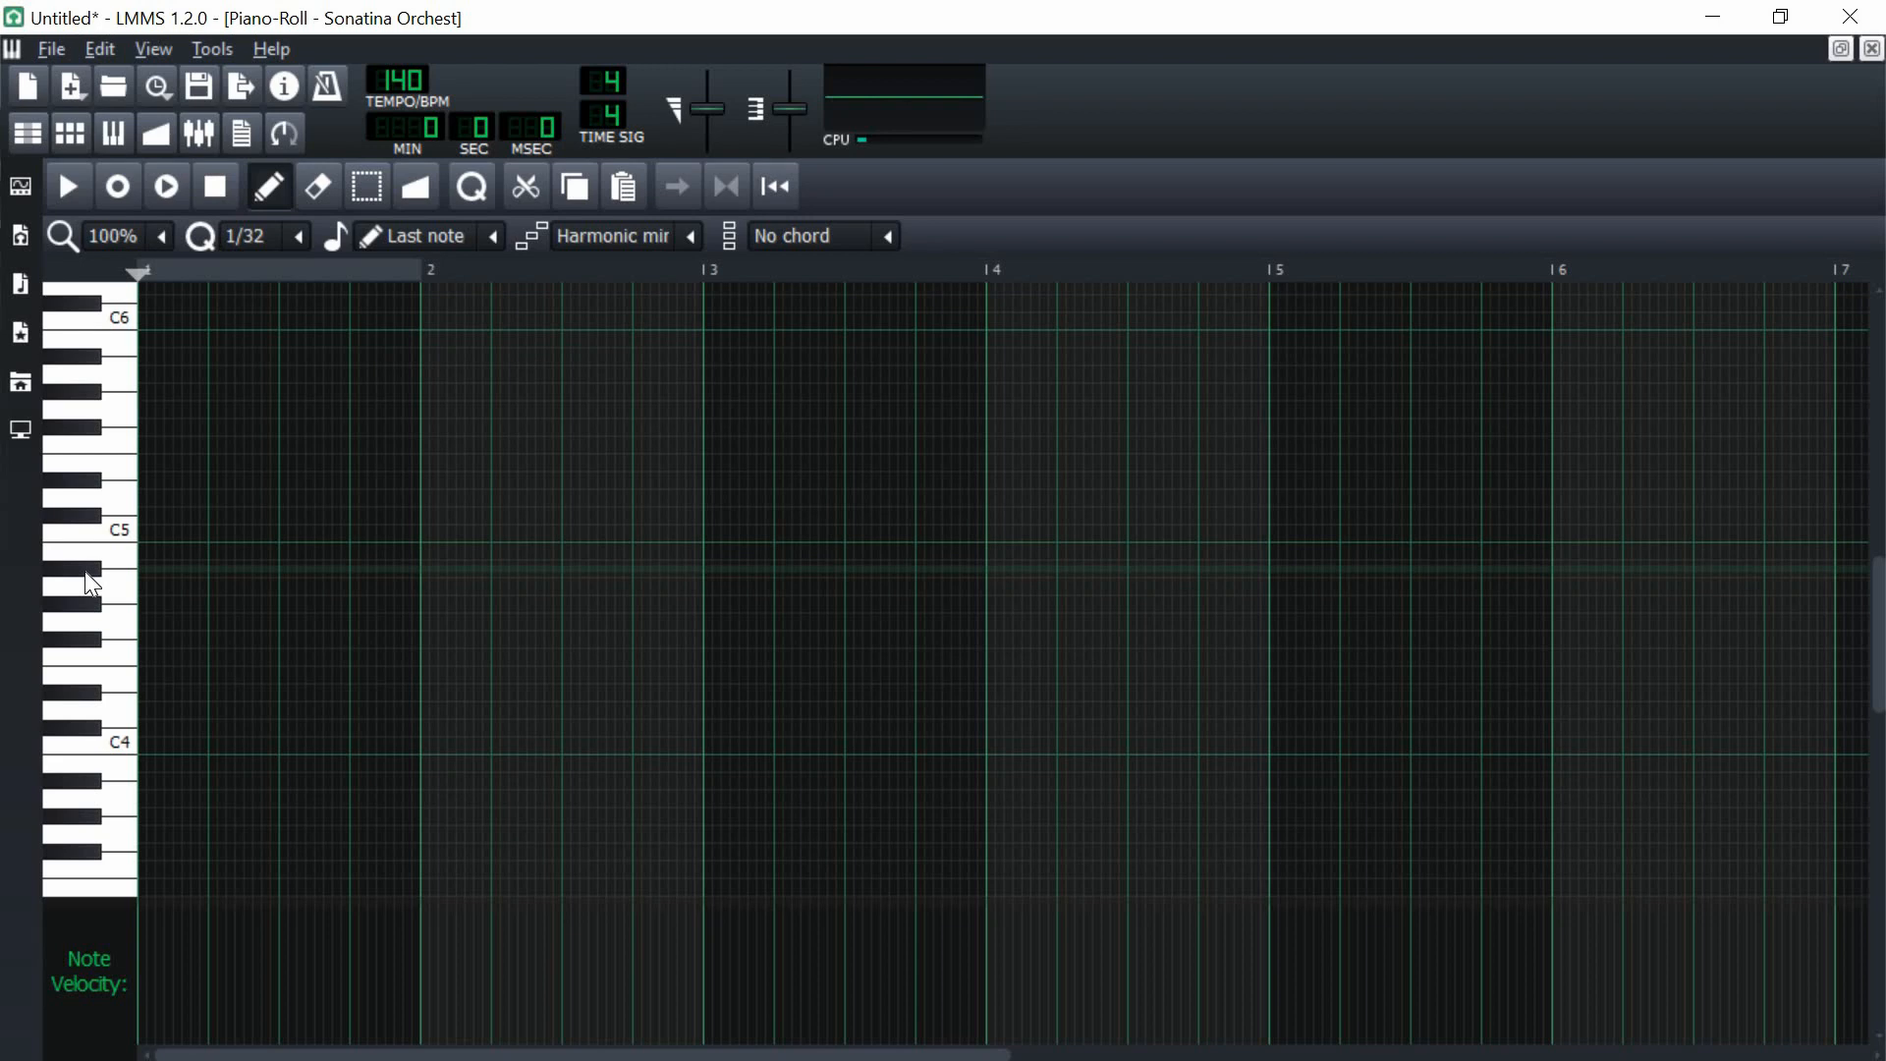
right_click(90, 674)
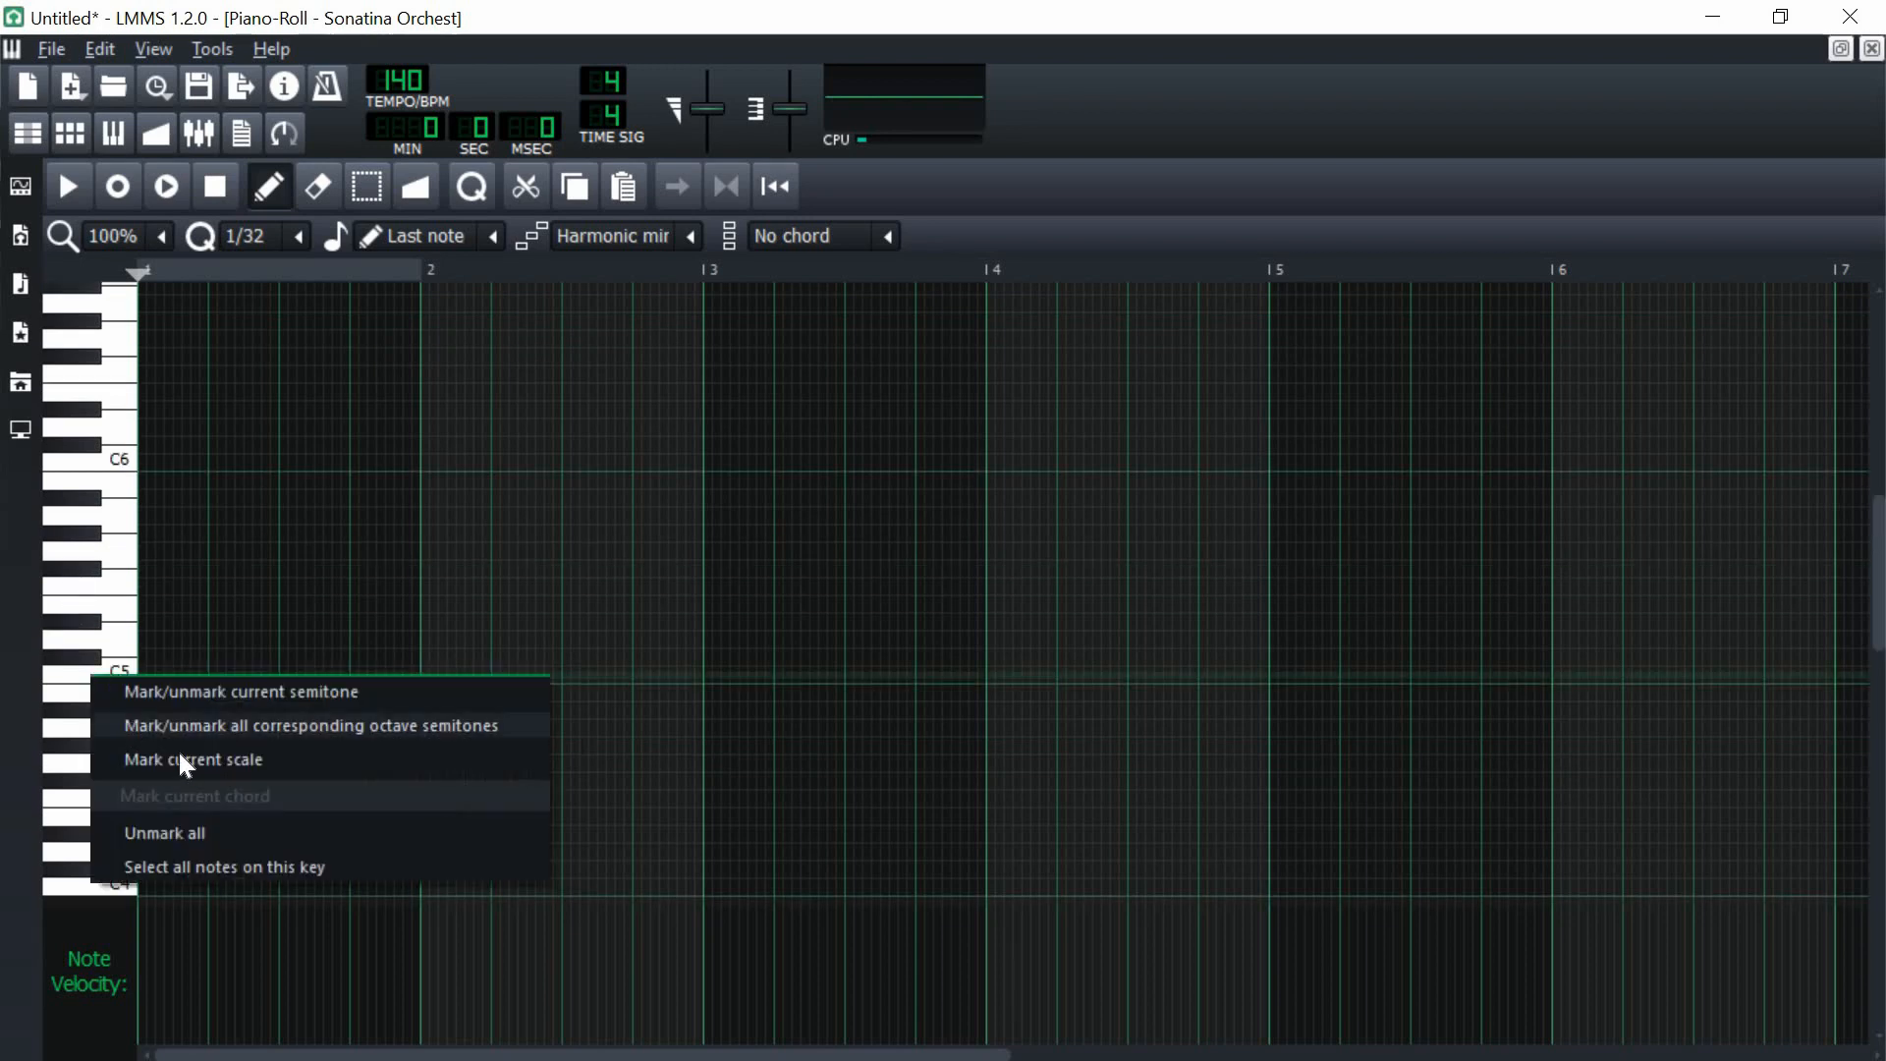
left_click(191, 760)
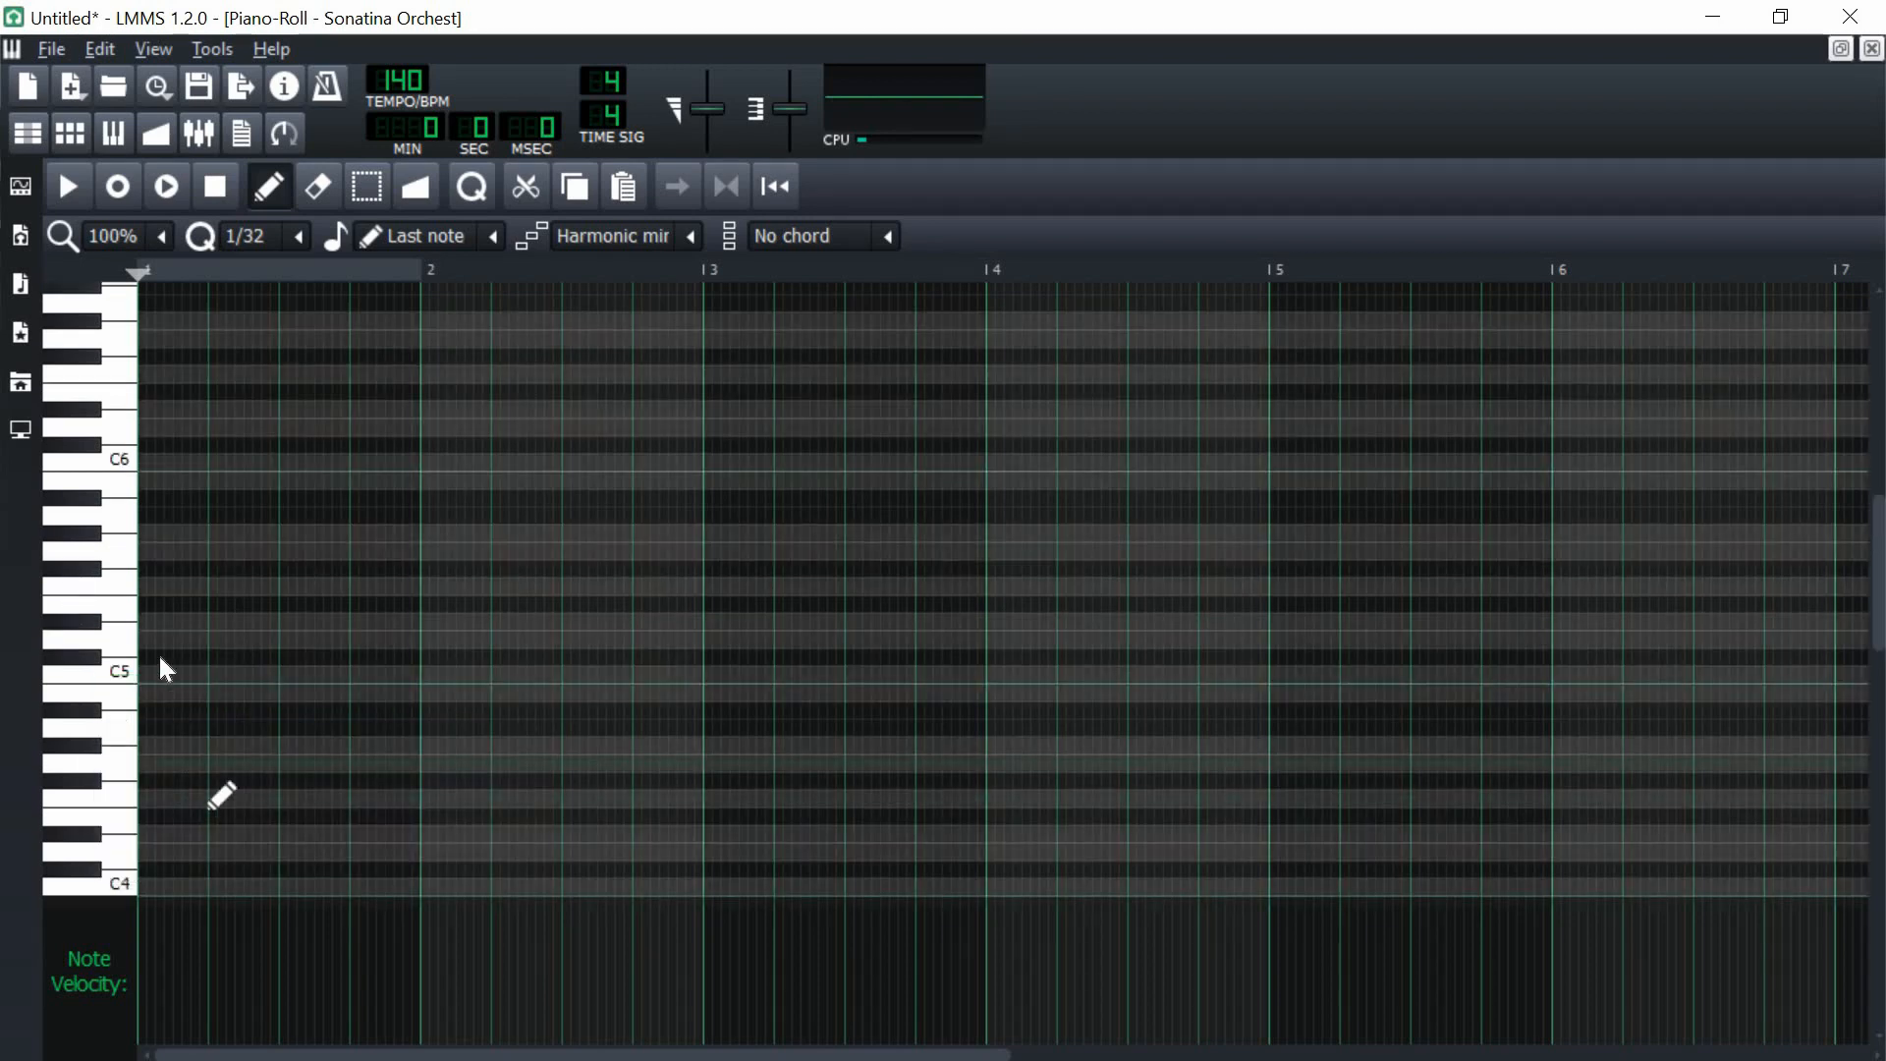
right_click(113, 668)
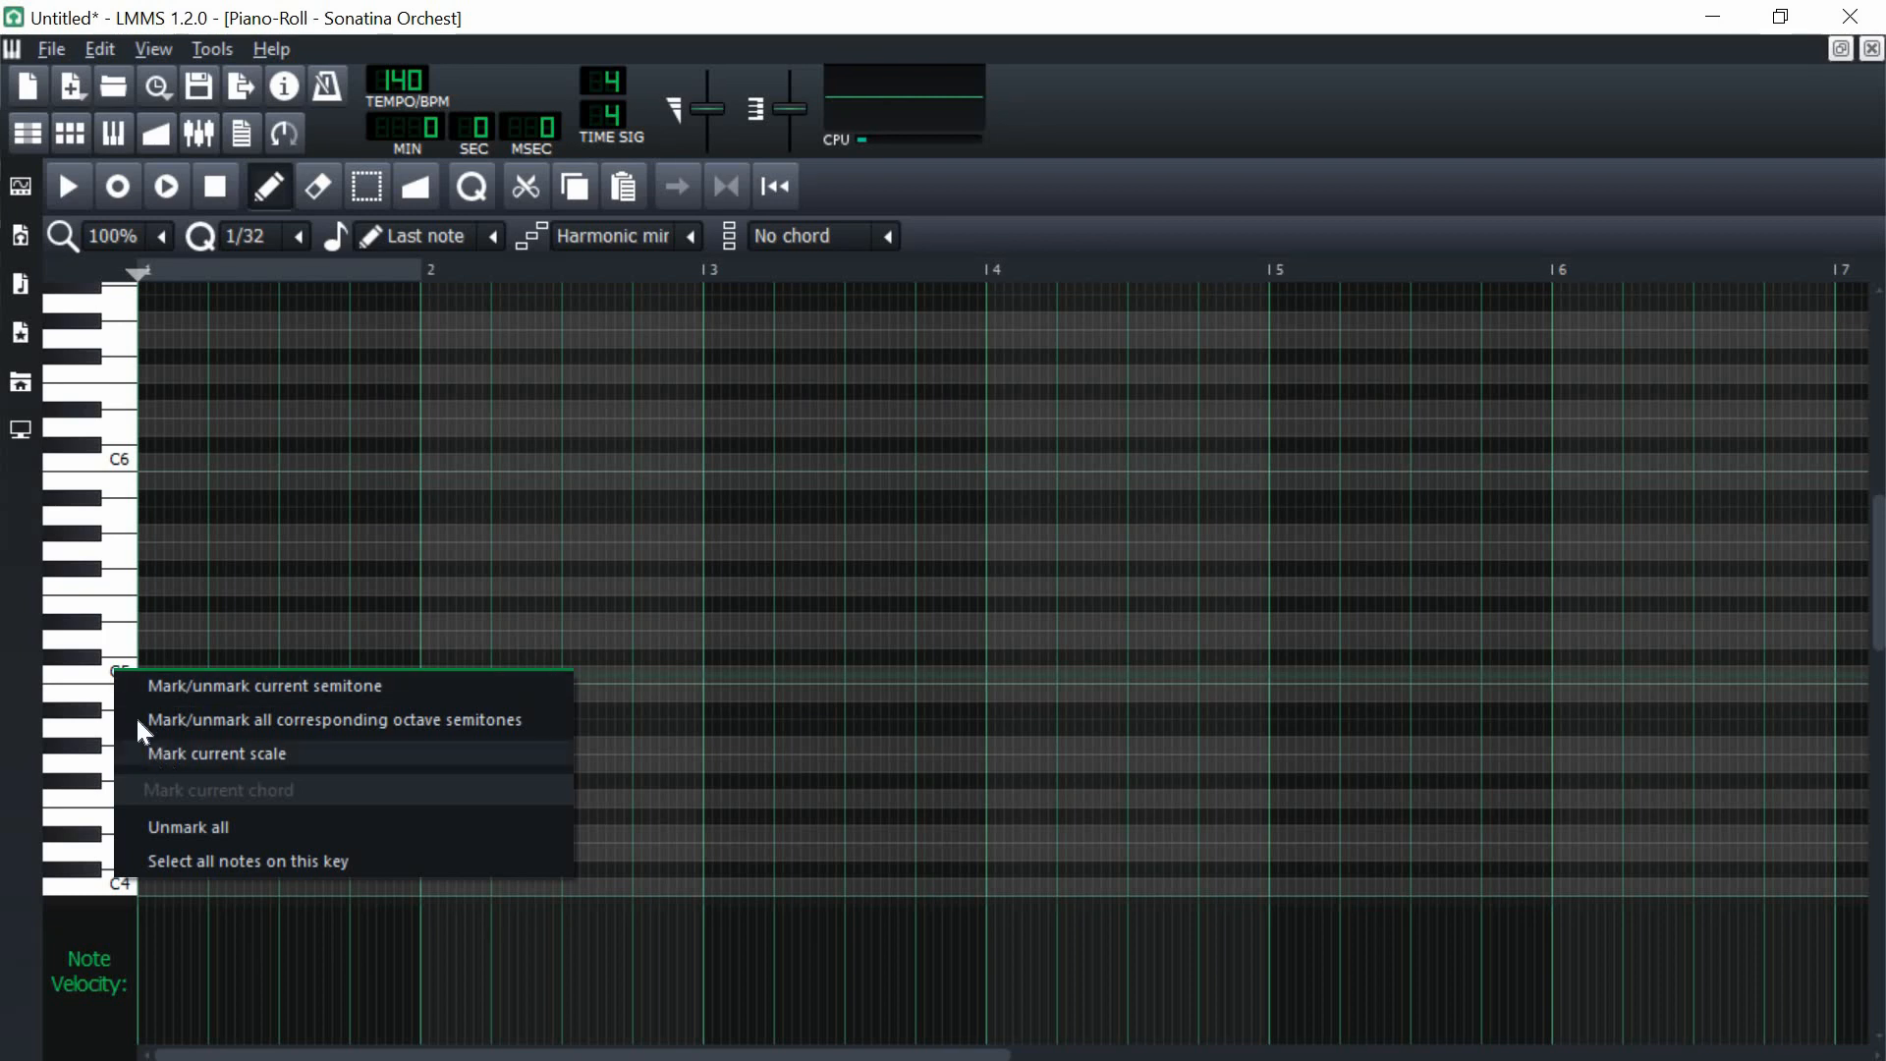
left_click(137, 717)
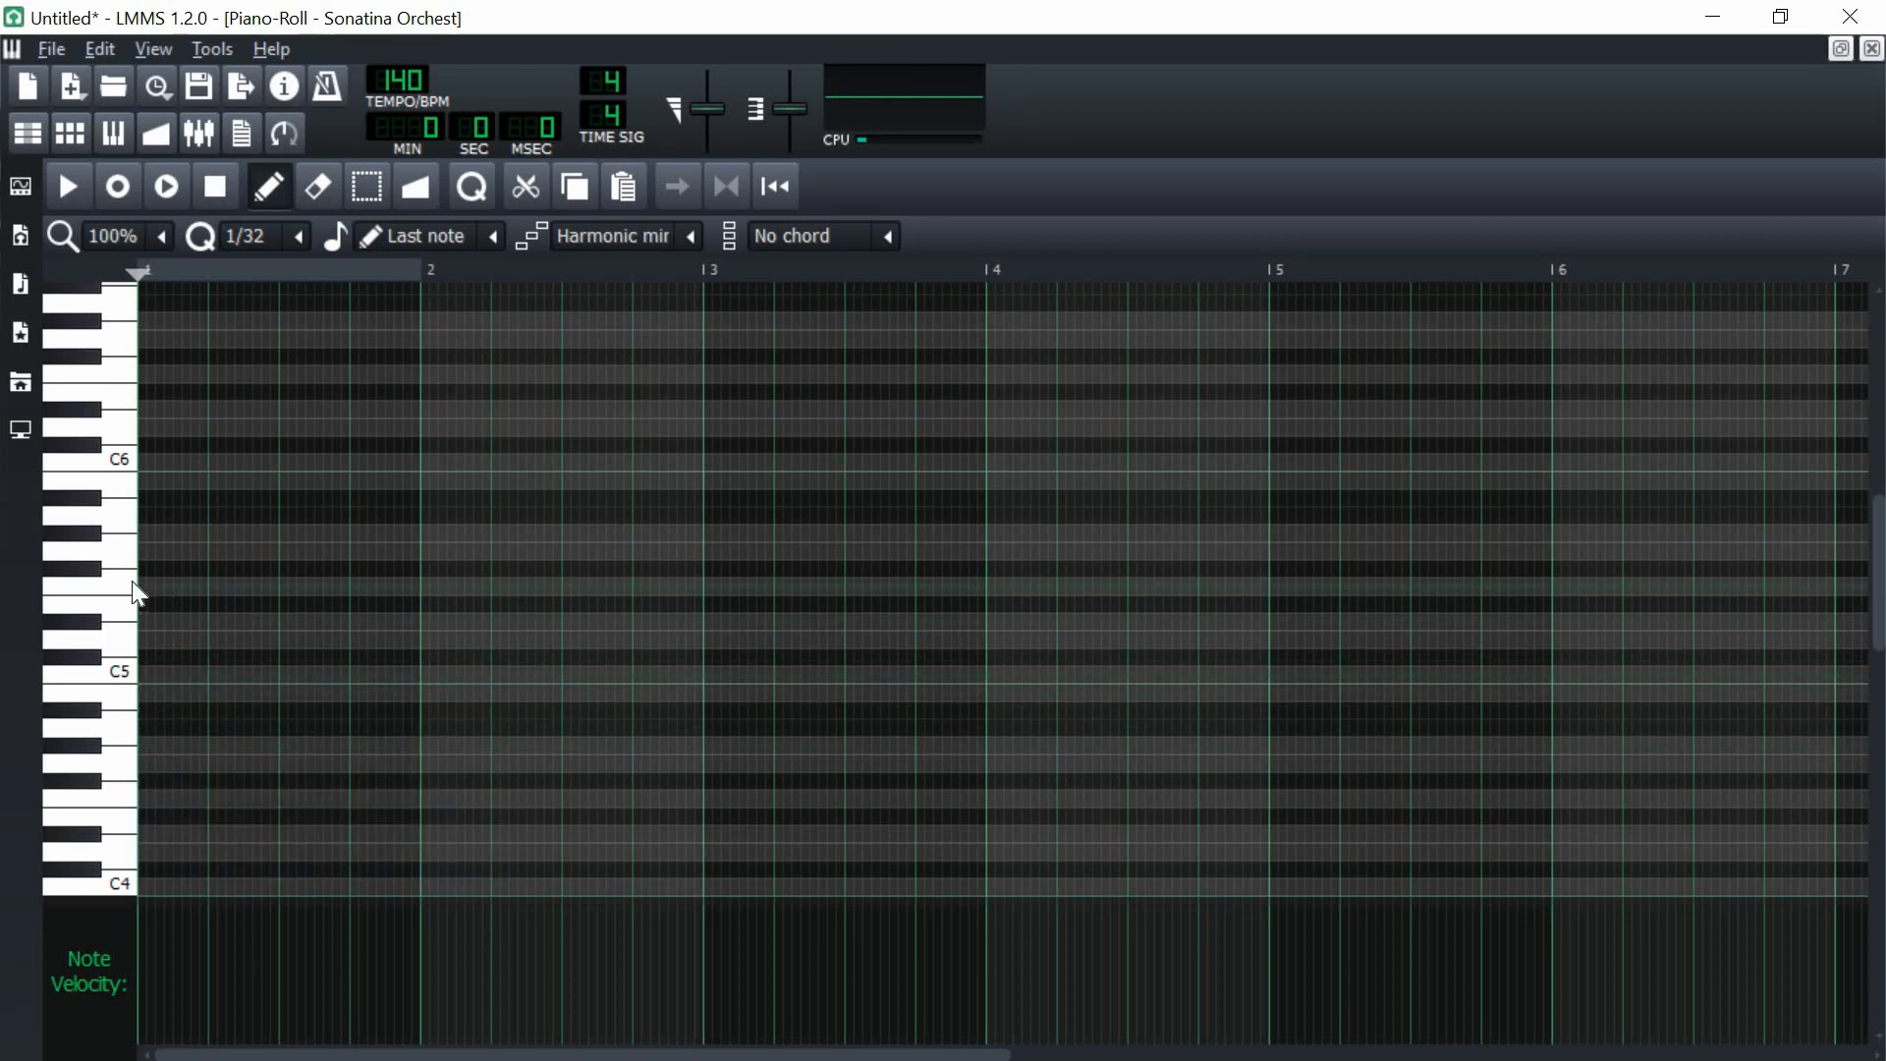
- Place a half-bar C5 note at the start of bar 1, with the note length set to Last note and the note's velocity raised
scroll(133, 582, "up", 1)
scroll(177, 652, "down", 1)
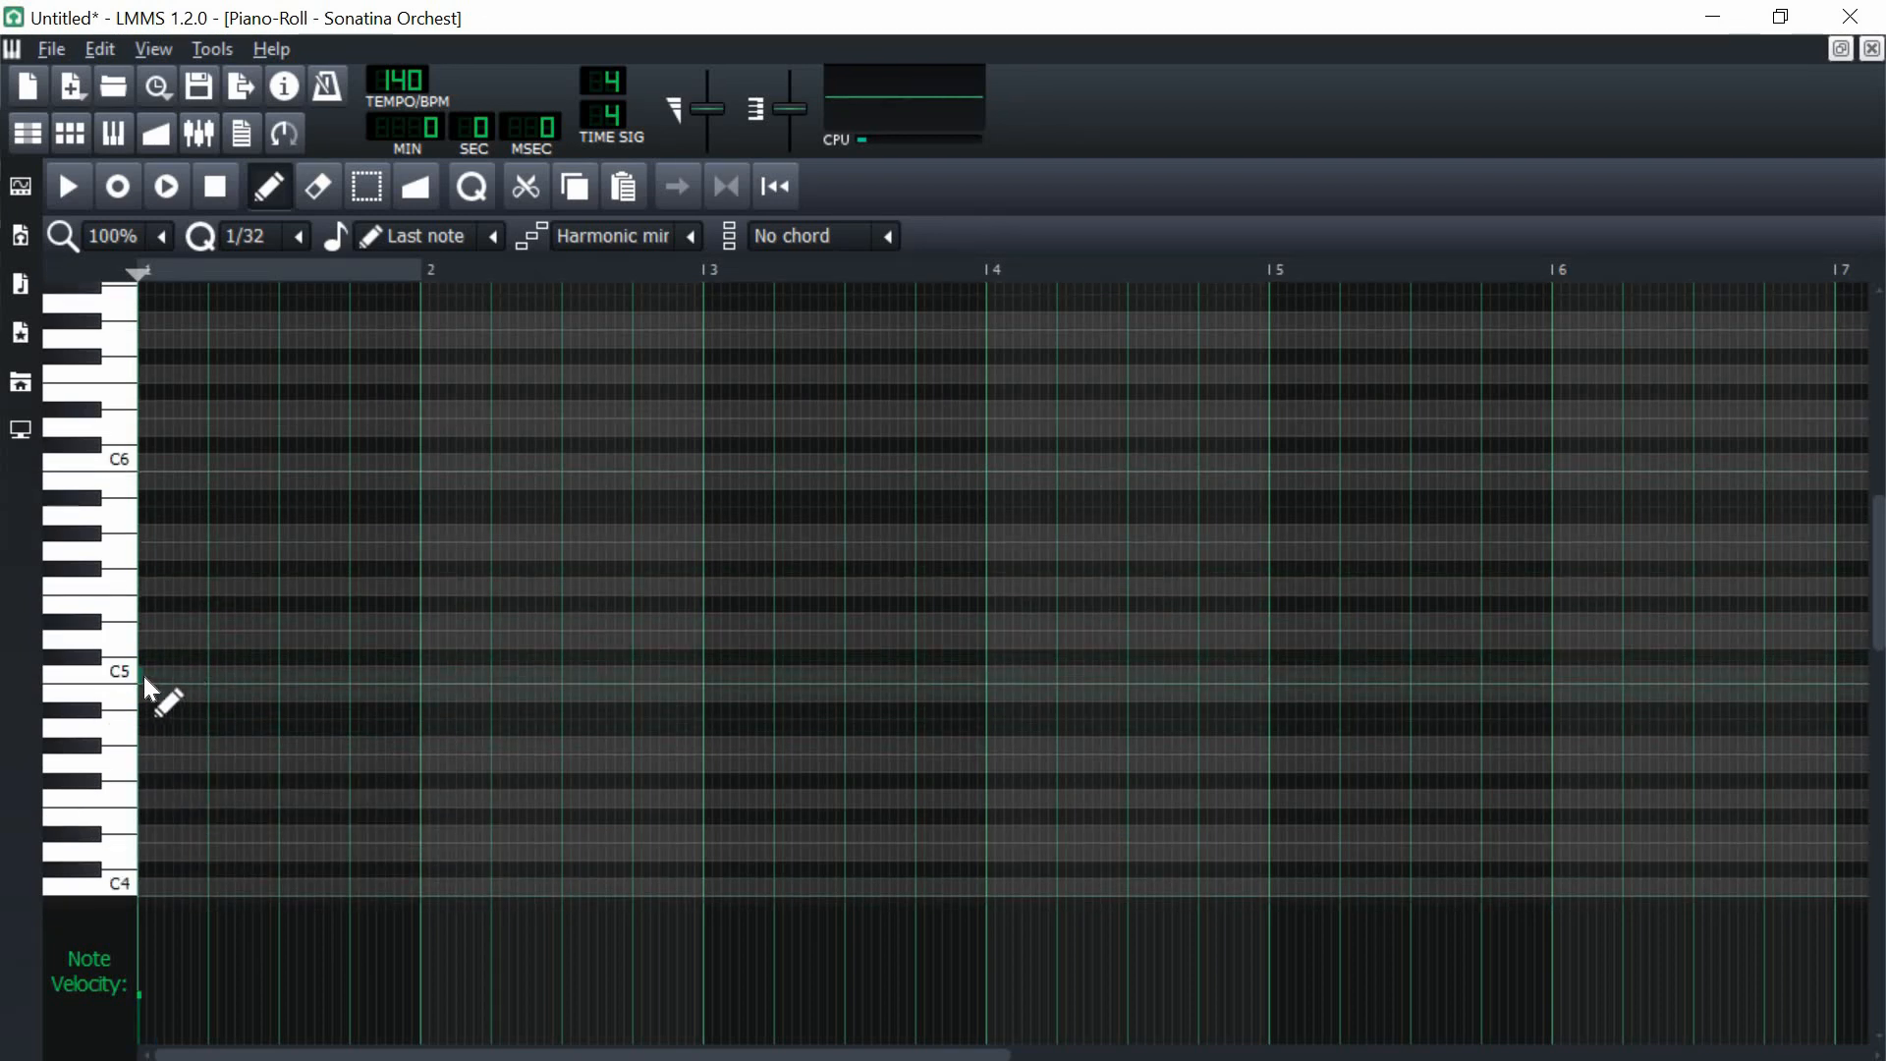
scroll(423, 235, "down", 1)
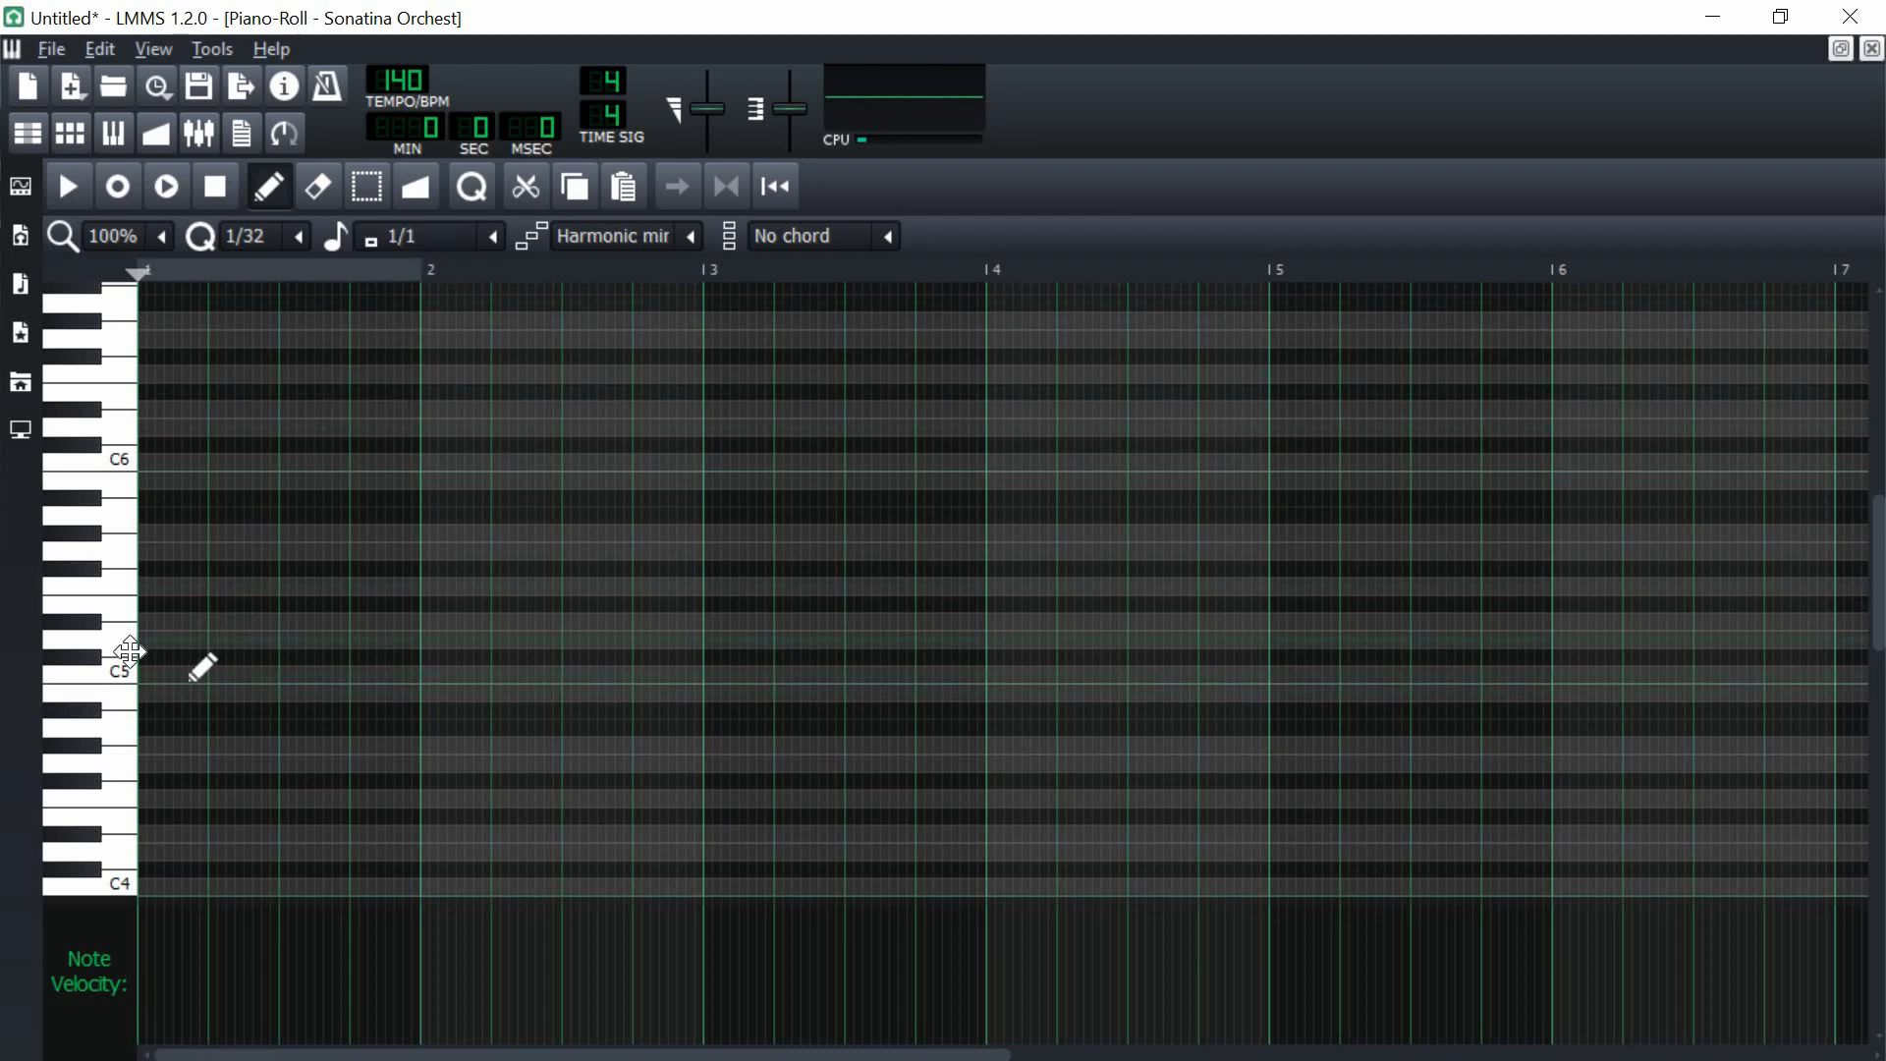
left_click_drag(198, 654, 187, 639)
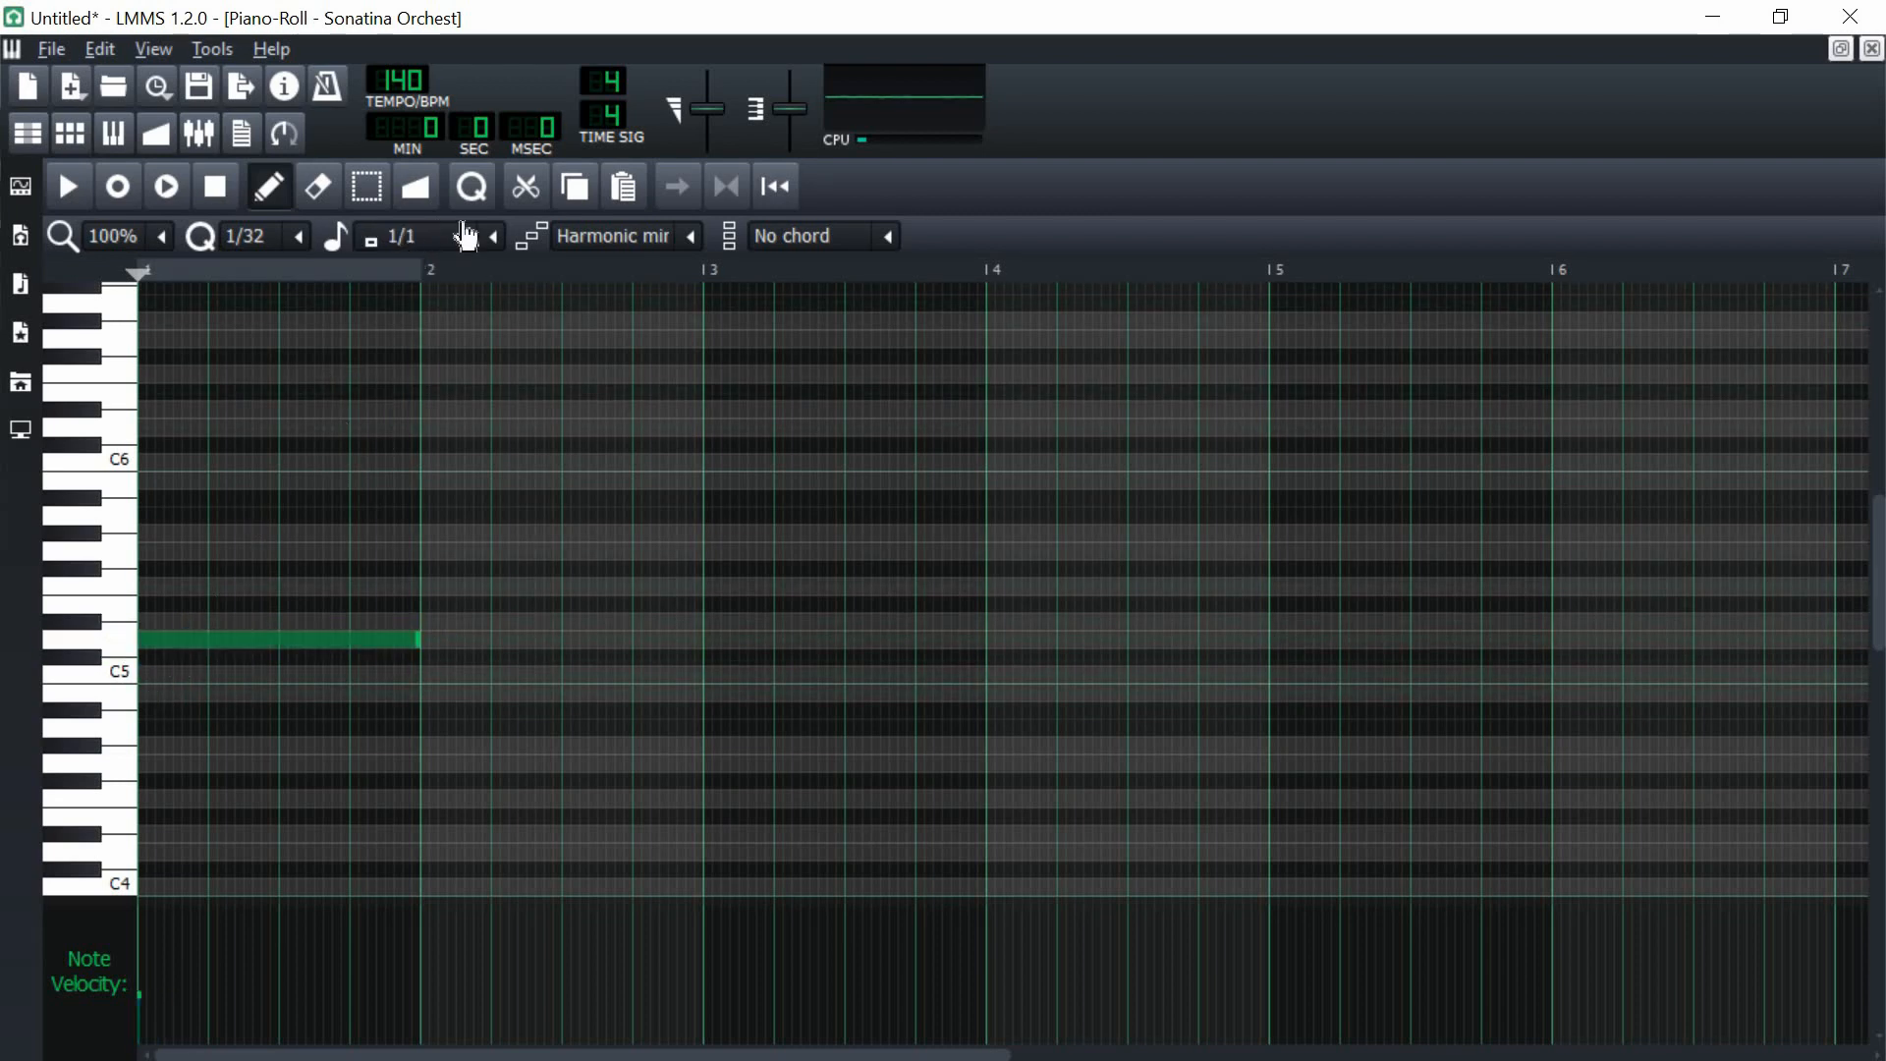
left_click(489, 237)
left_click(397, 281)
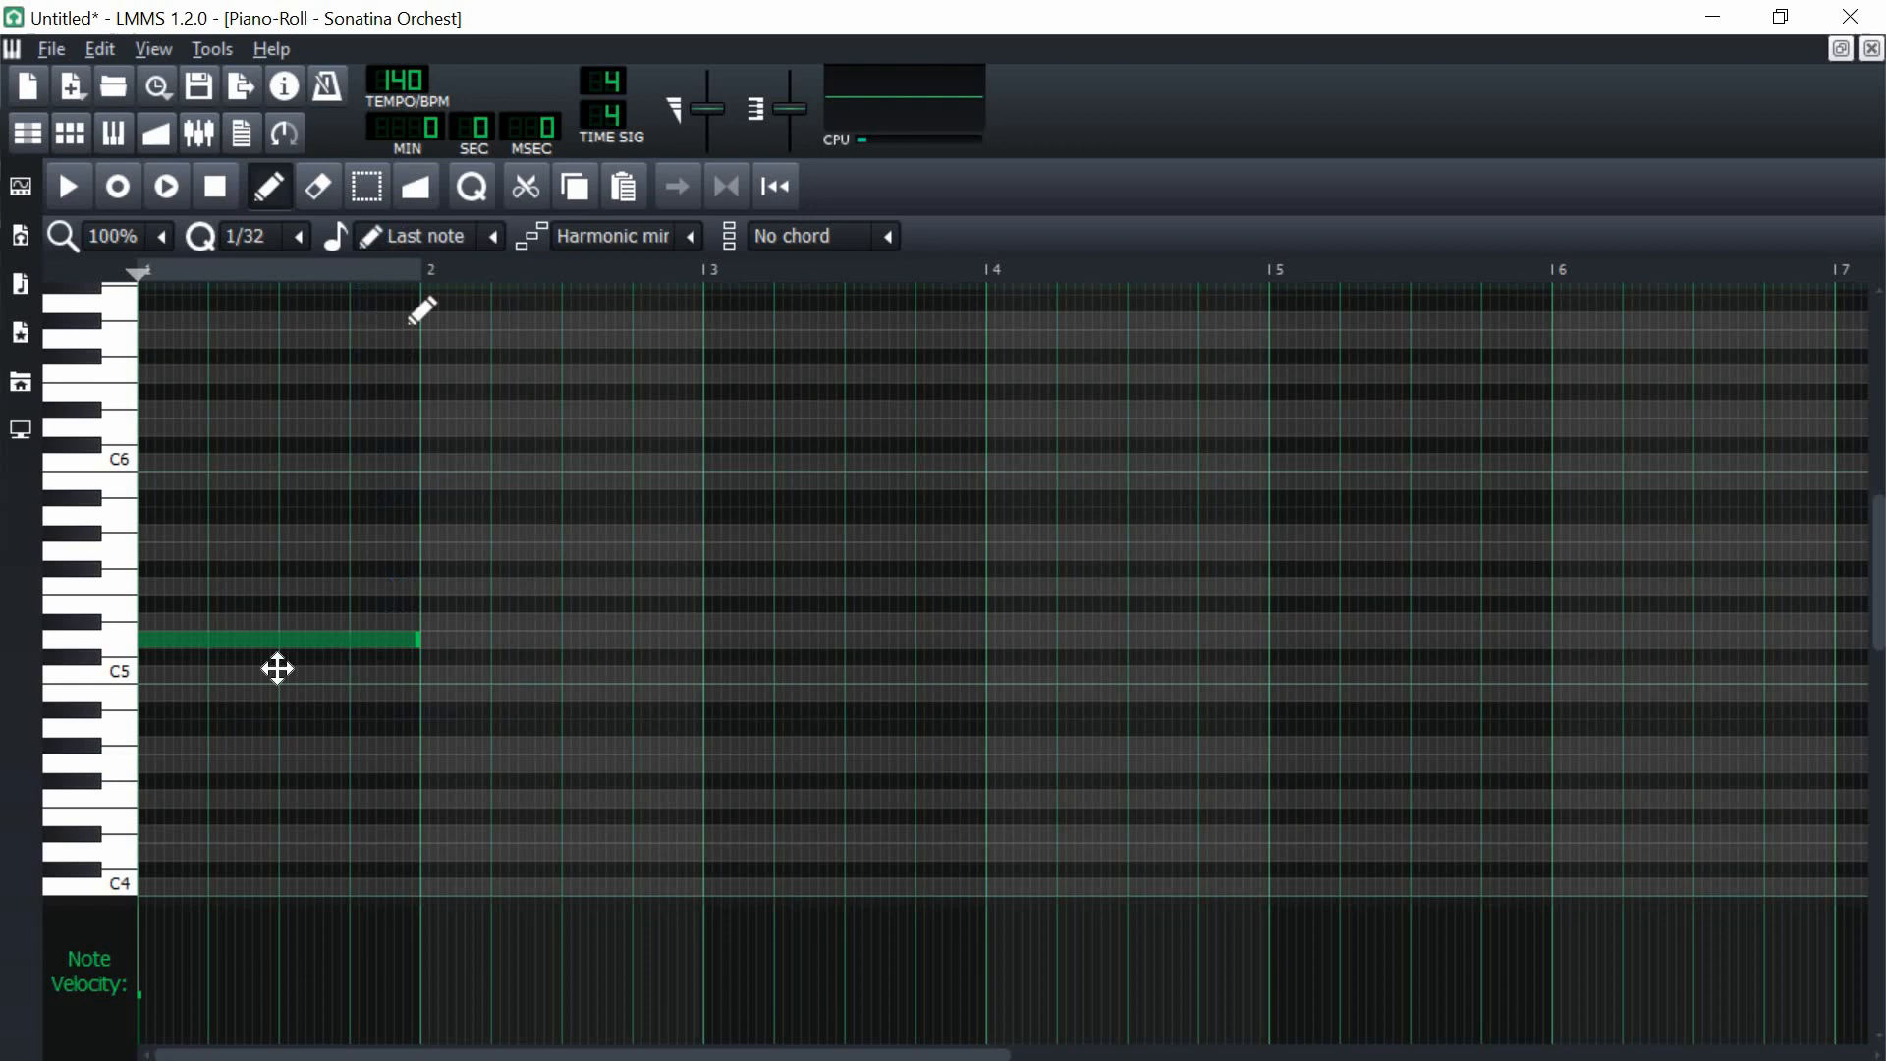
left_click(145, 977)
left_click_drag(147, 978, 150, 974)
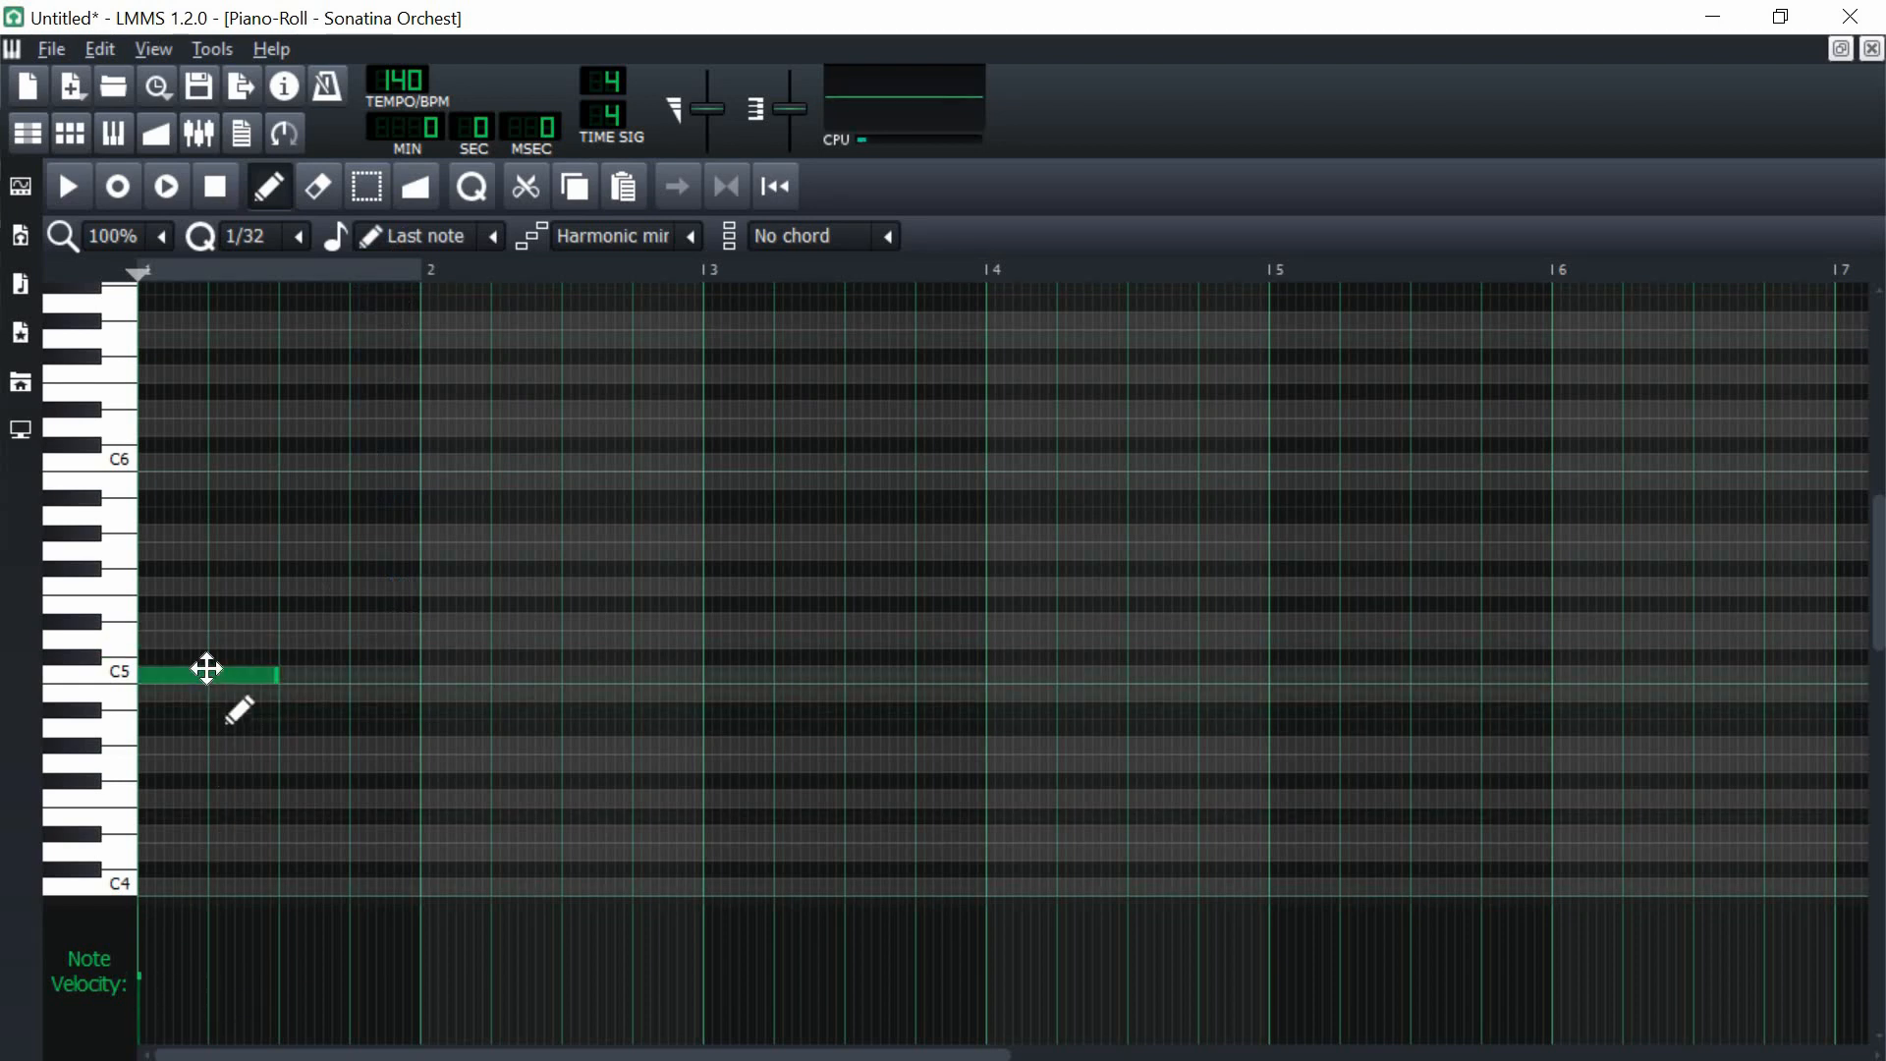
- Fill bars 1 to 4 with half-bar chords between B4 and C7, ending on quarter notes G6 and F6, and audition the progression
right_click(206, 670)
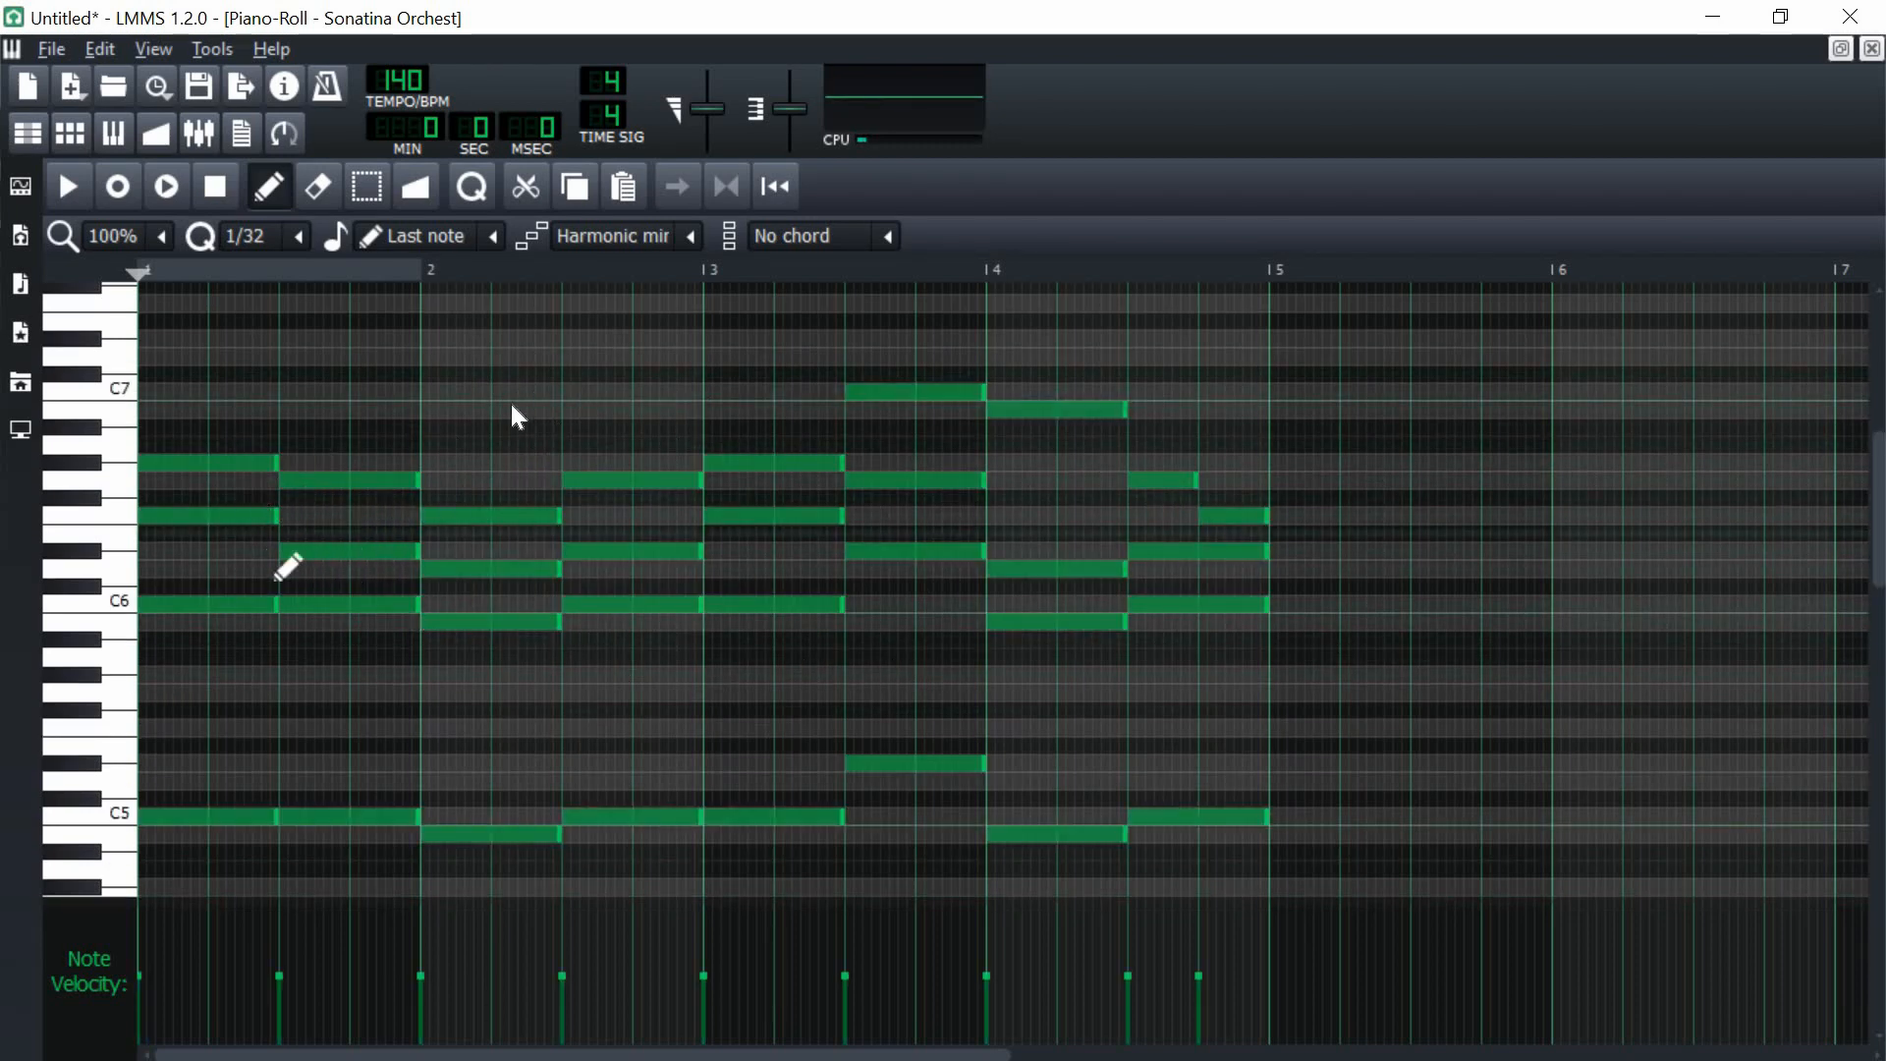
scroll(296, 720, "down", 2)
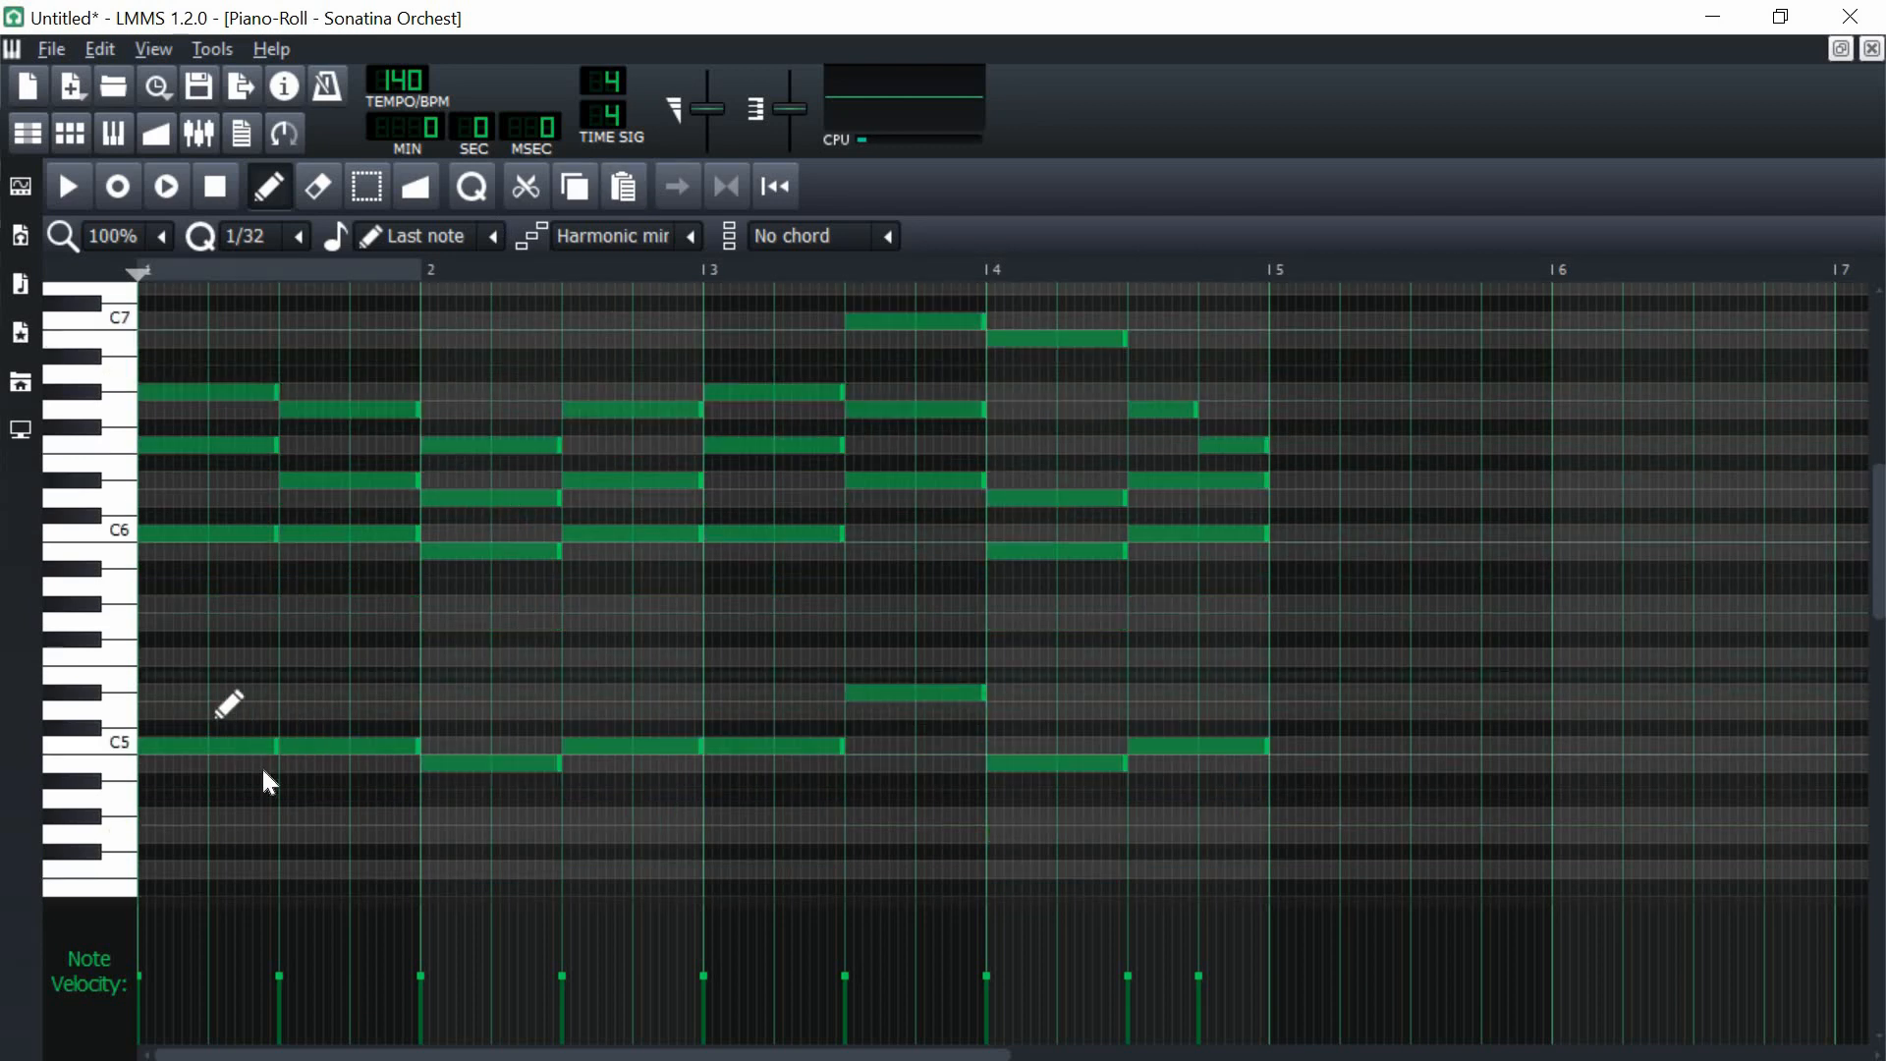
left_click_drag(580, 852, 226, 850)
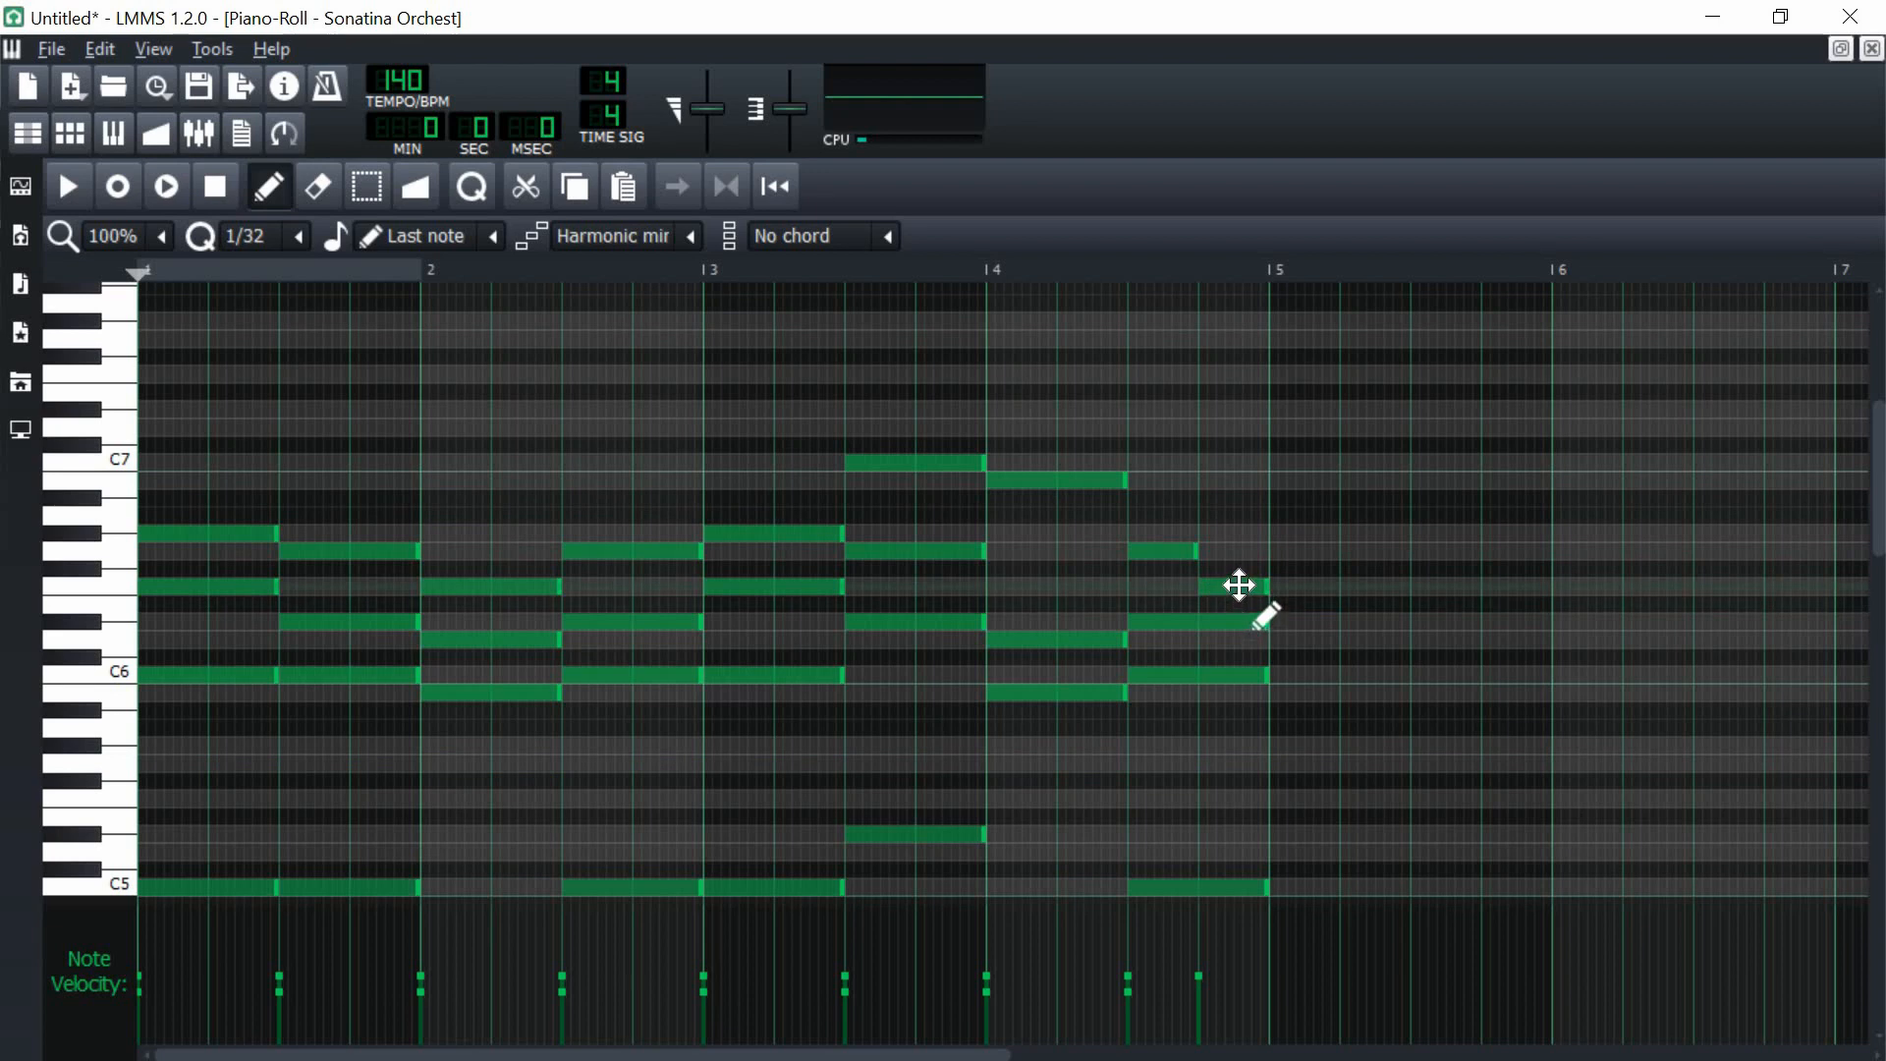
left_click(69, 187)
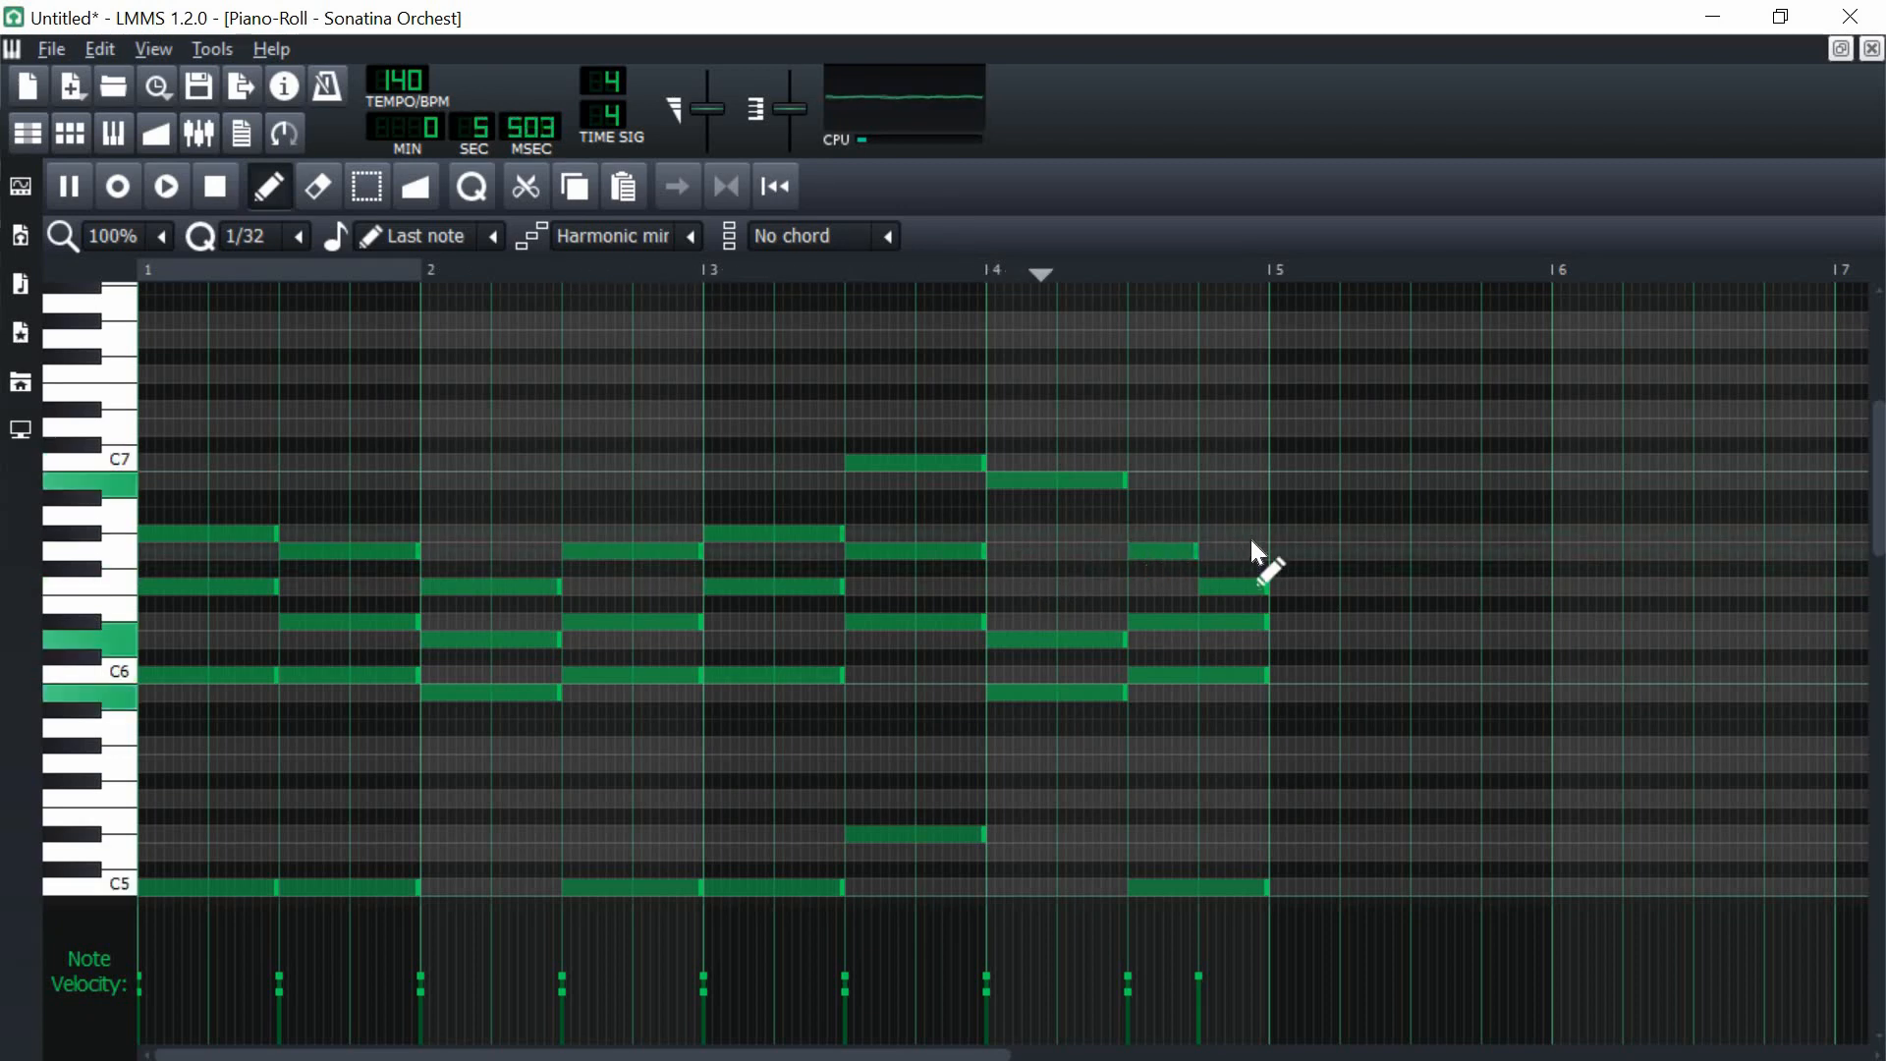
left_click(215, 187)
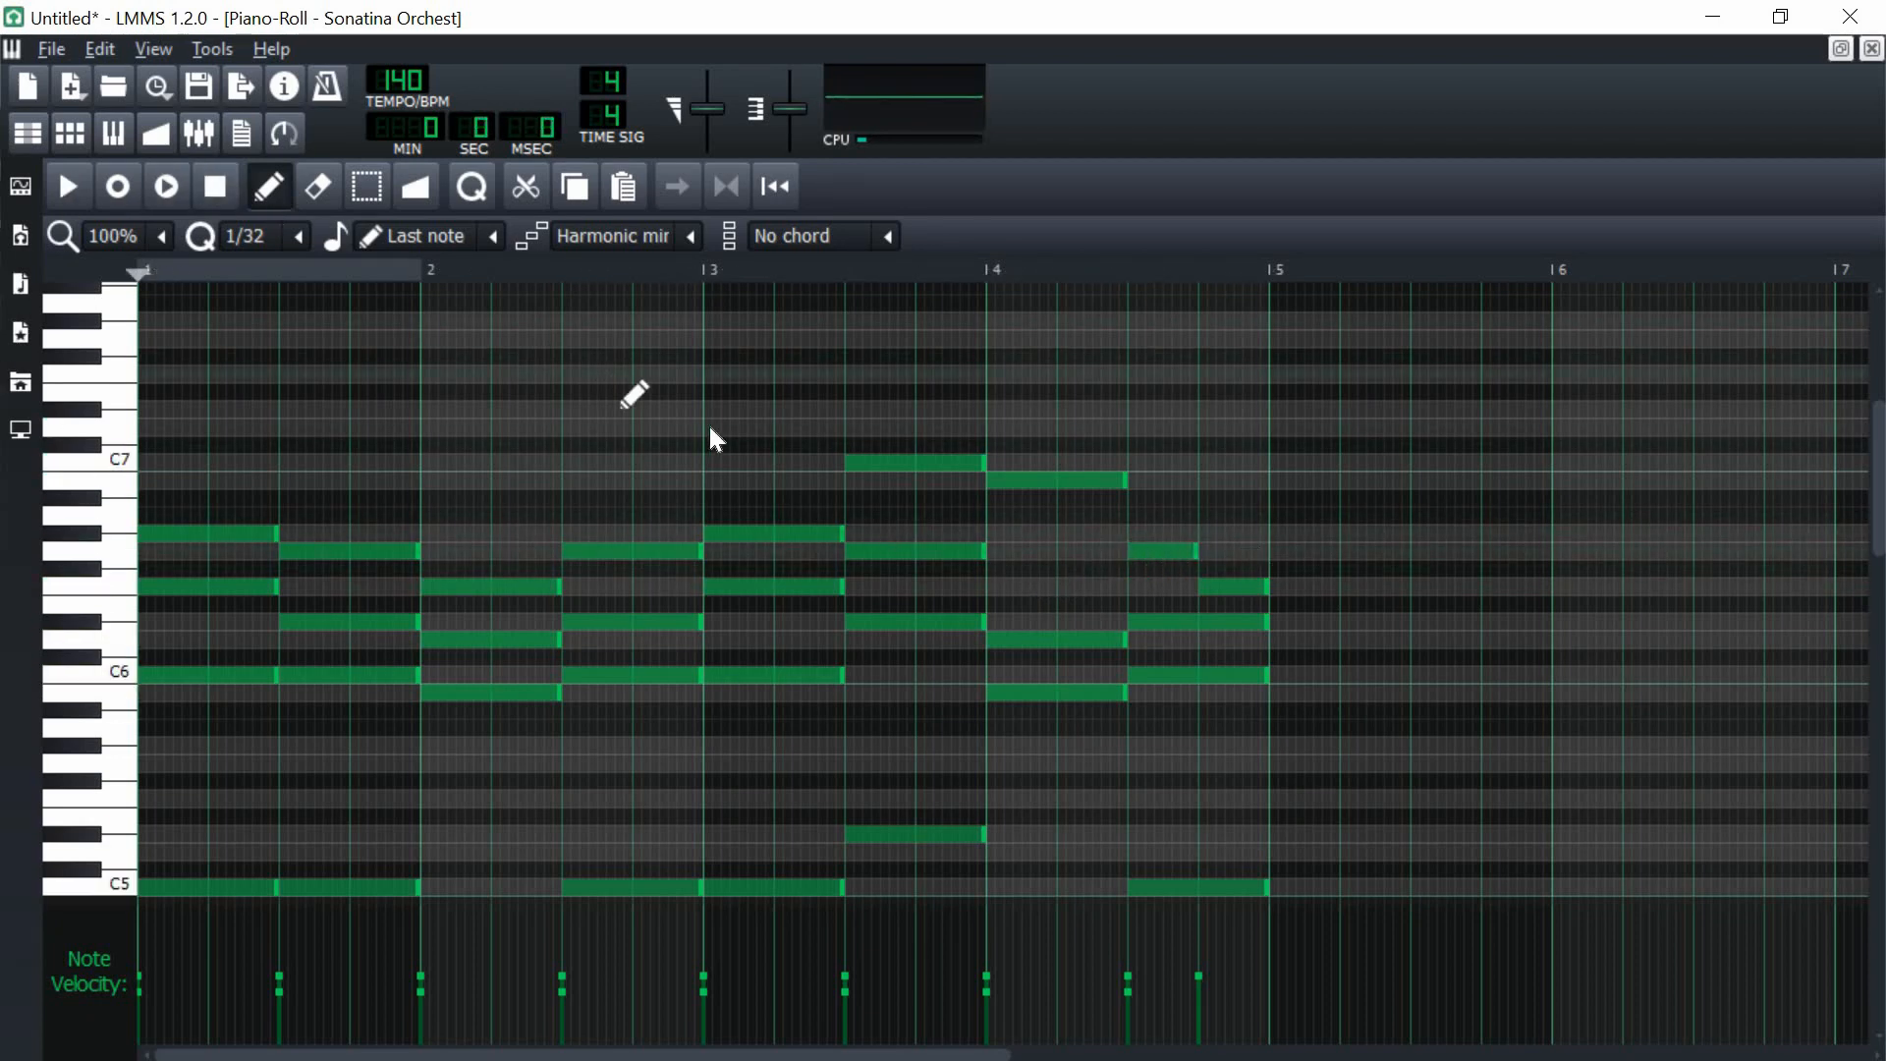
- Transpose the whole four-bar chord progression up three semitones and audition it
scroll(1036, 506, "down", 2)
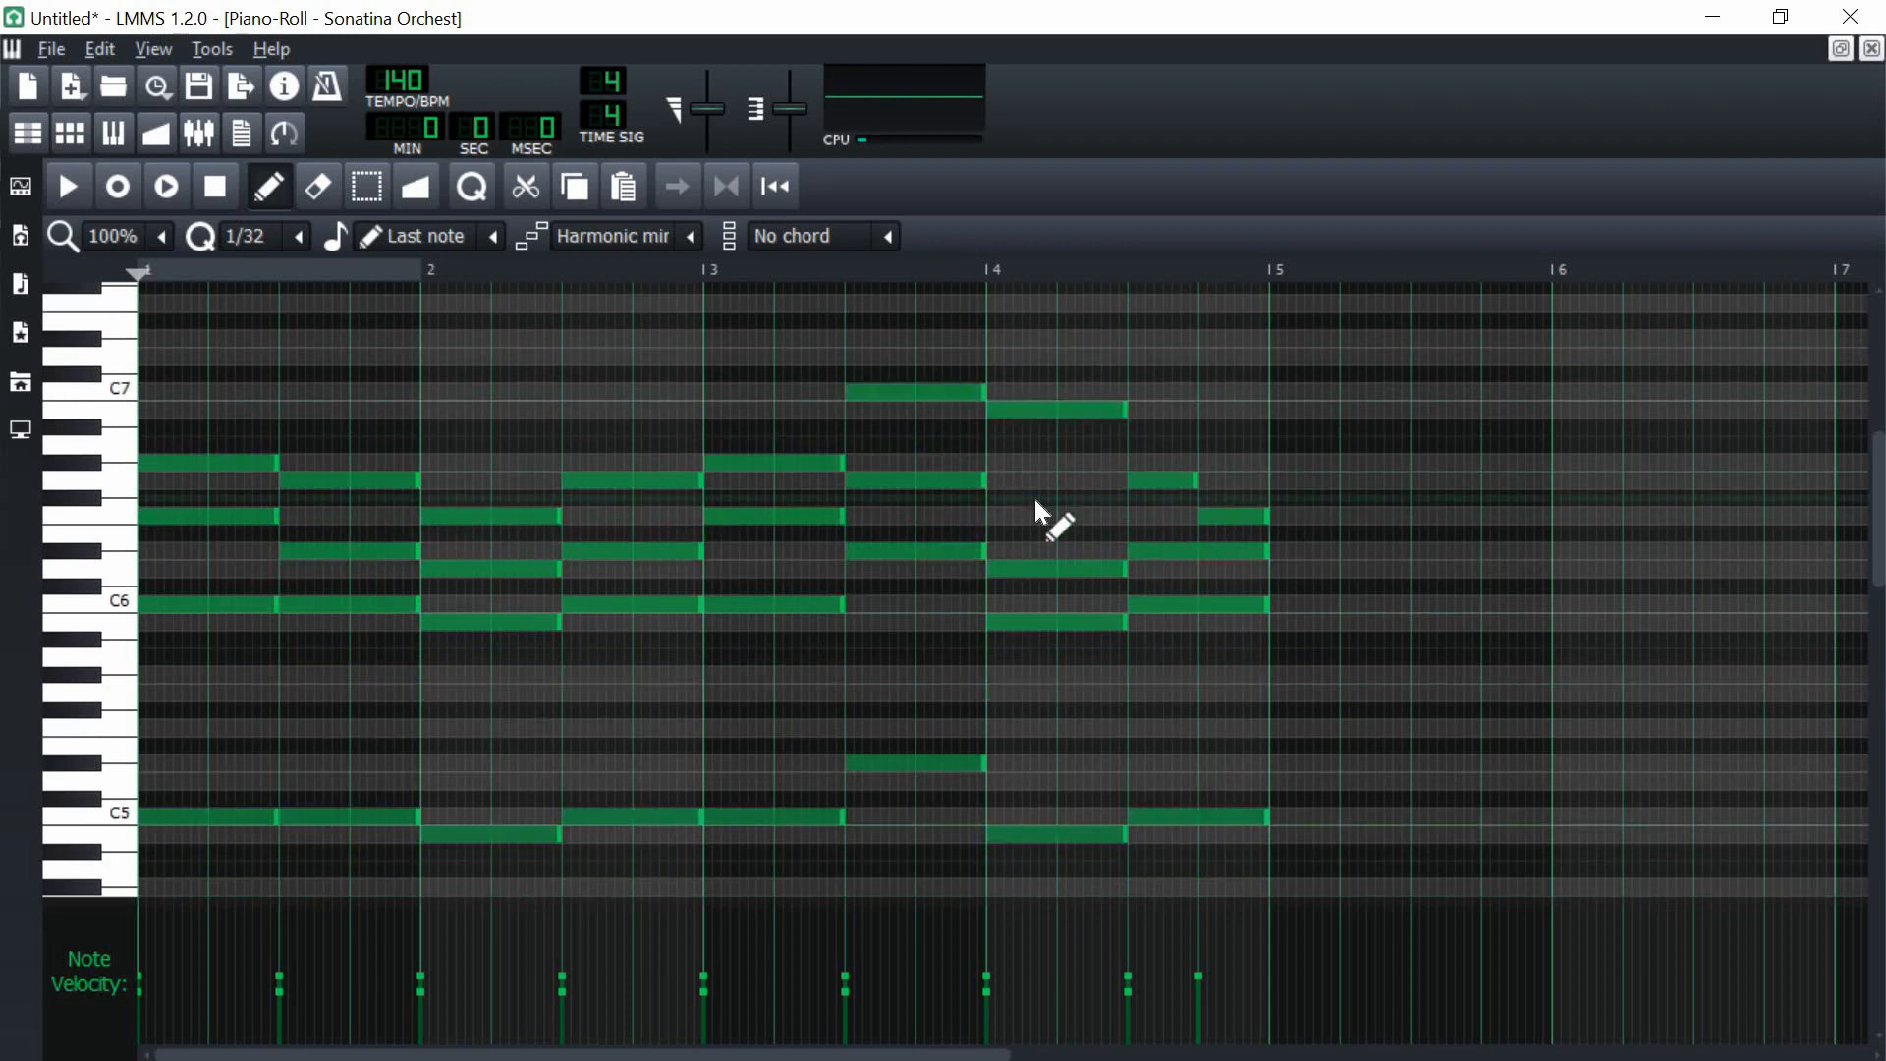
scroll(751, 428, "down", 8)
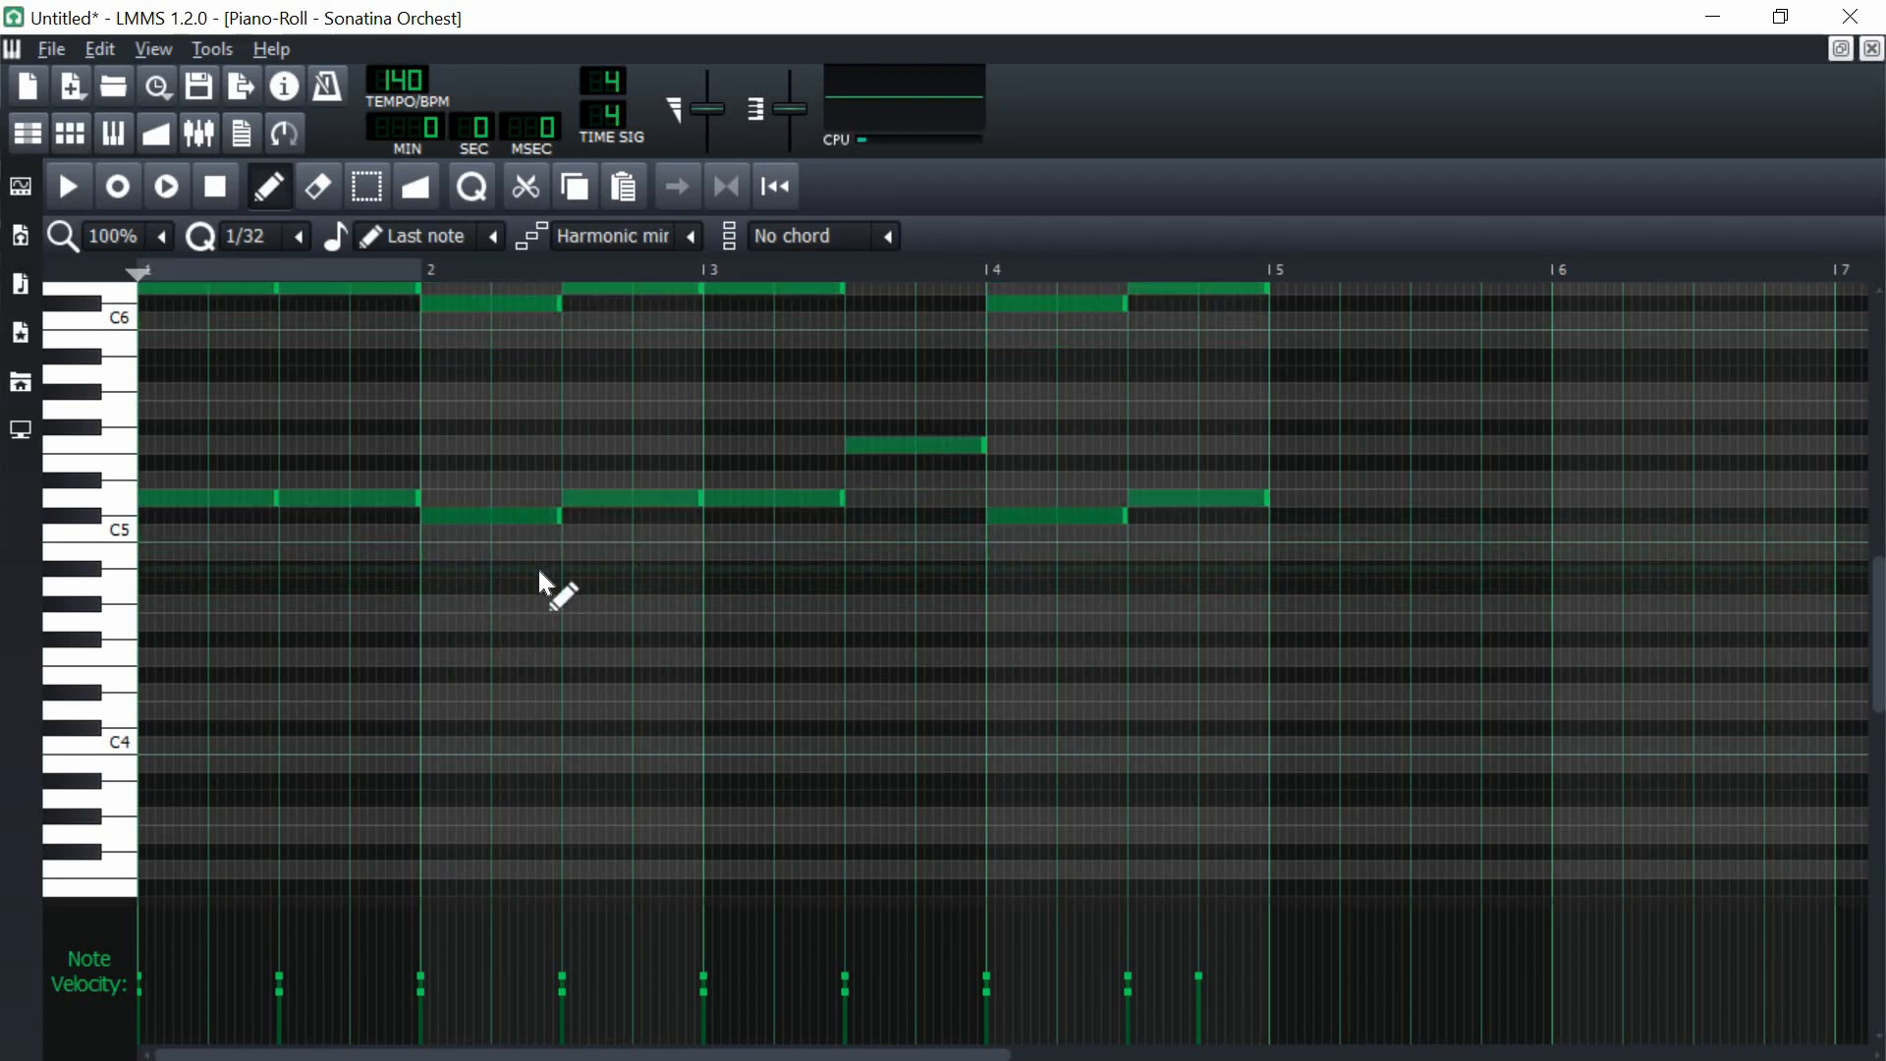
key("space")
scroll(488, 717, "up", 9)
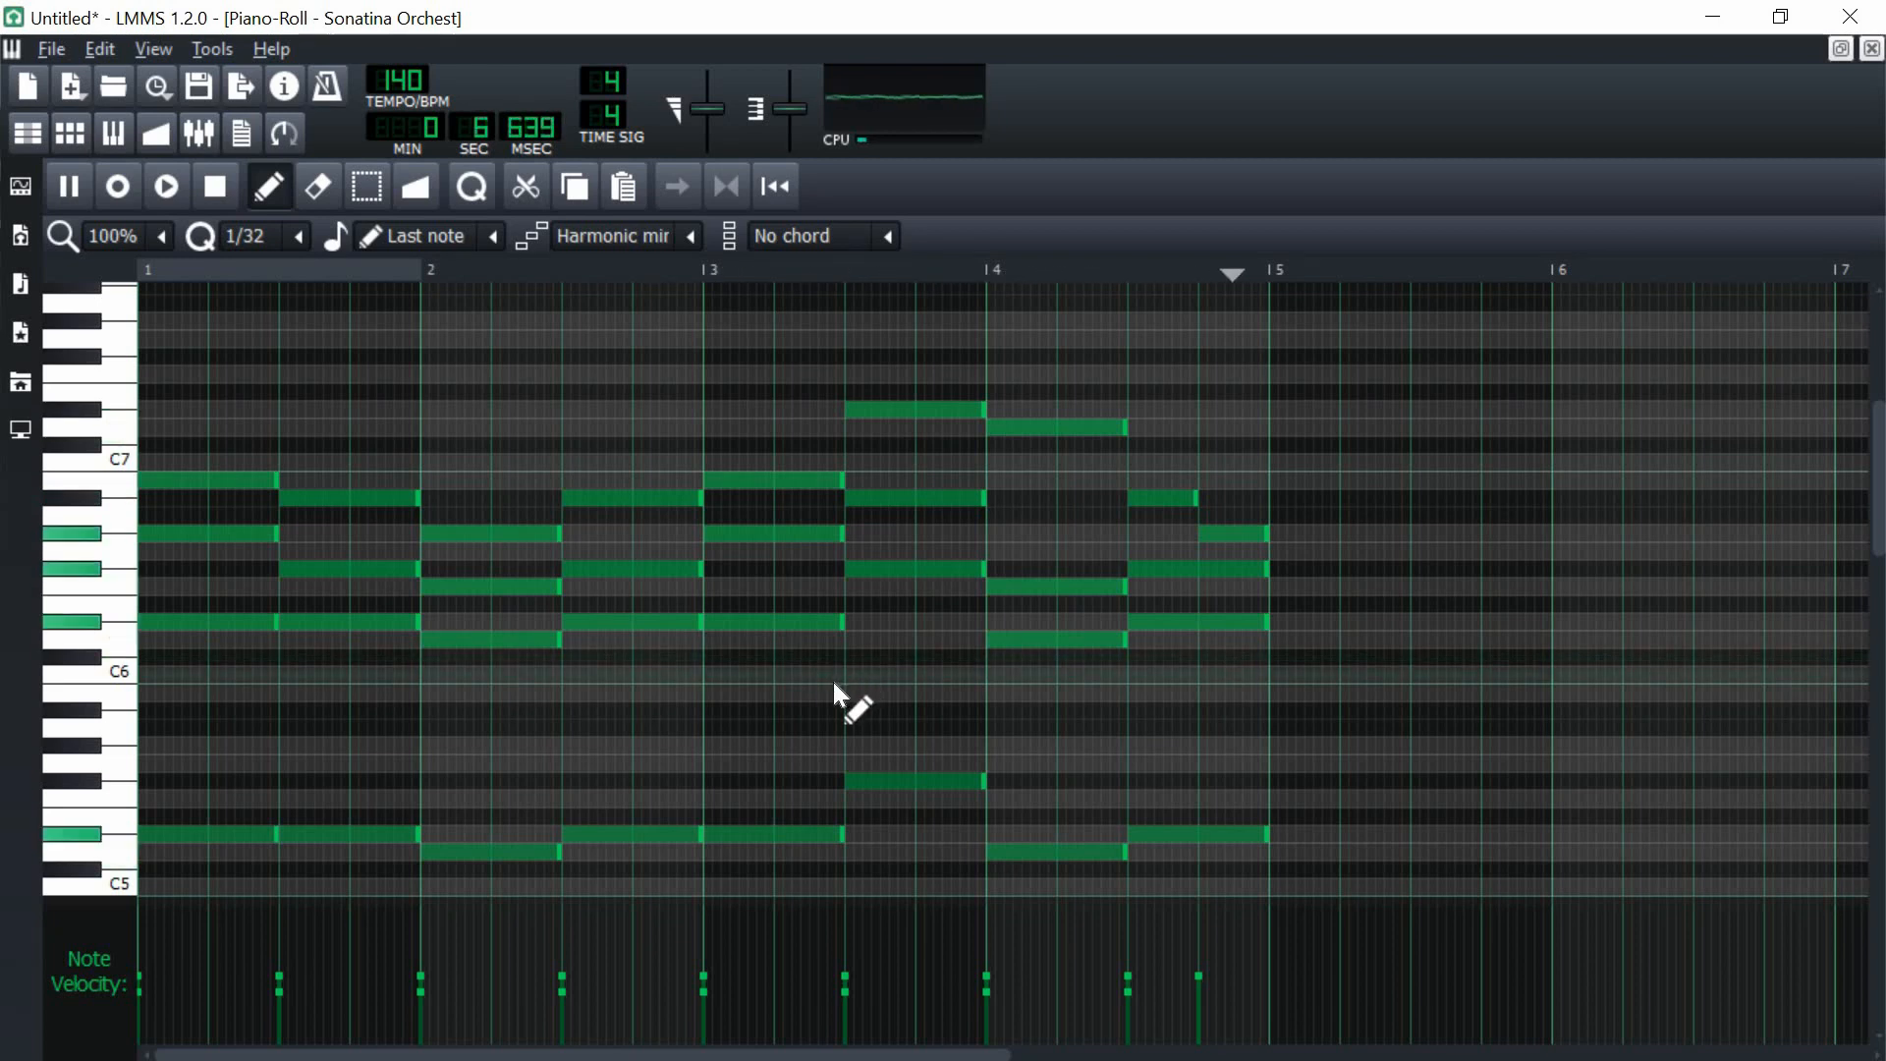
key("space")
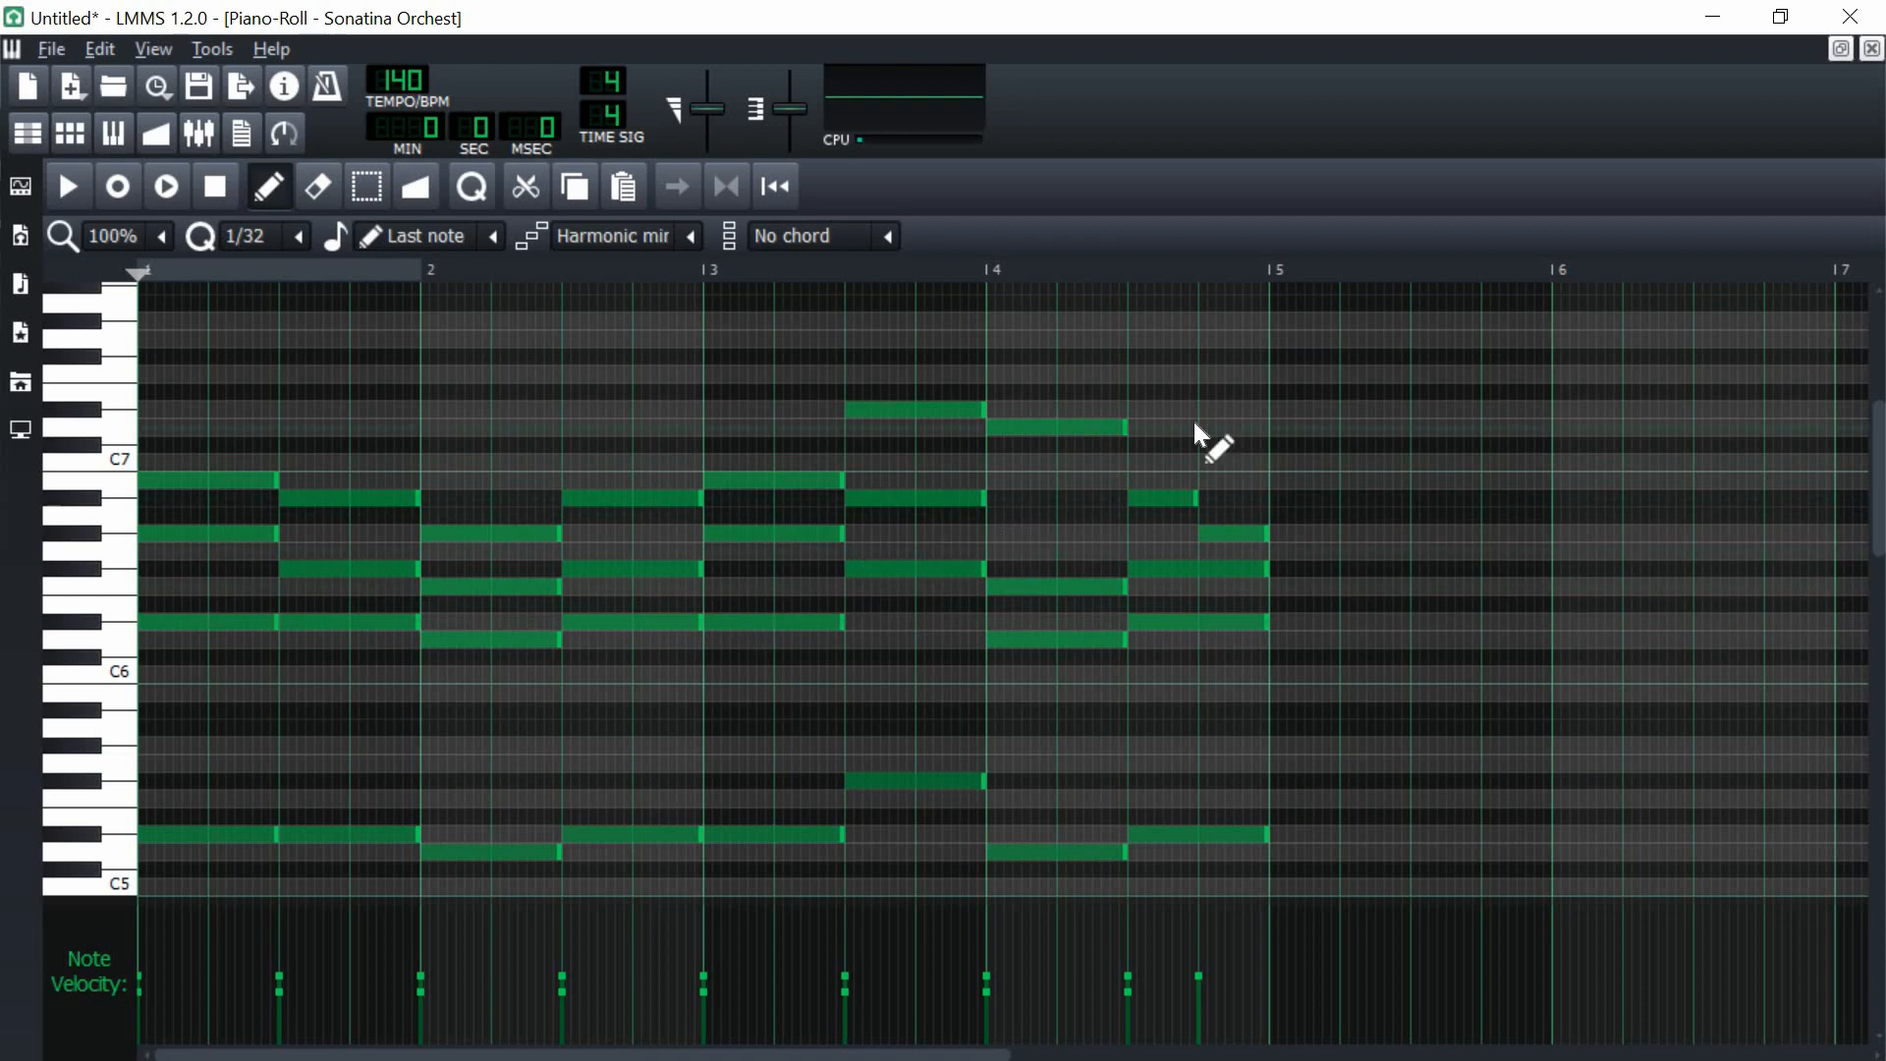
- Duplicate all the notes of bars 1 to 4 into bars 5 to 8
key("ctrl+a")
left_click_drag(241, 531, 1372, 530)
key("Escape")
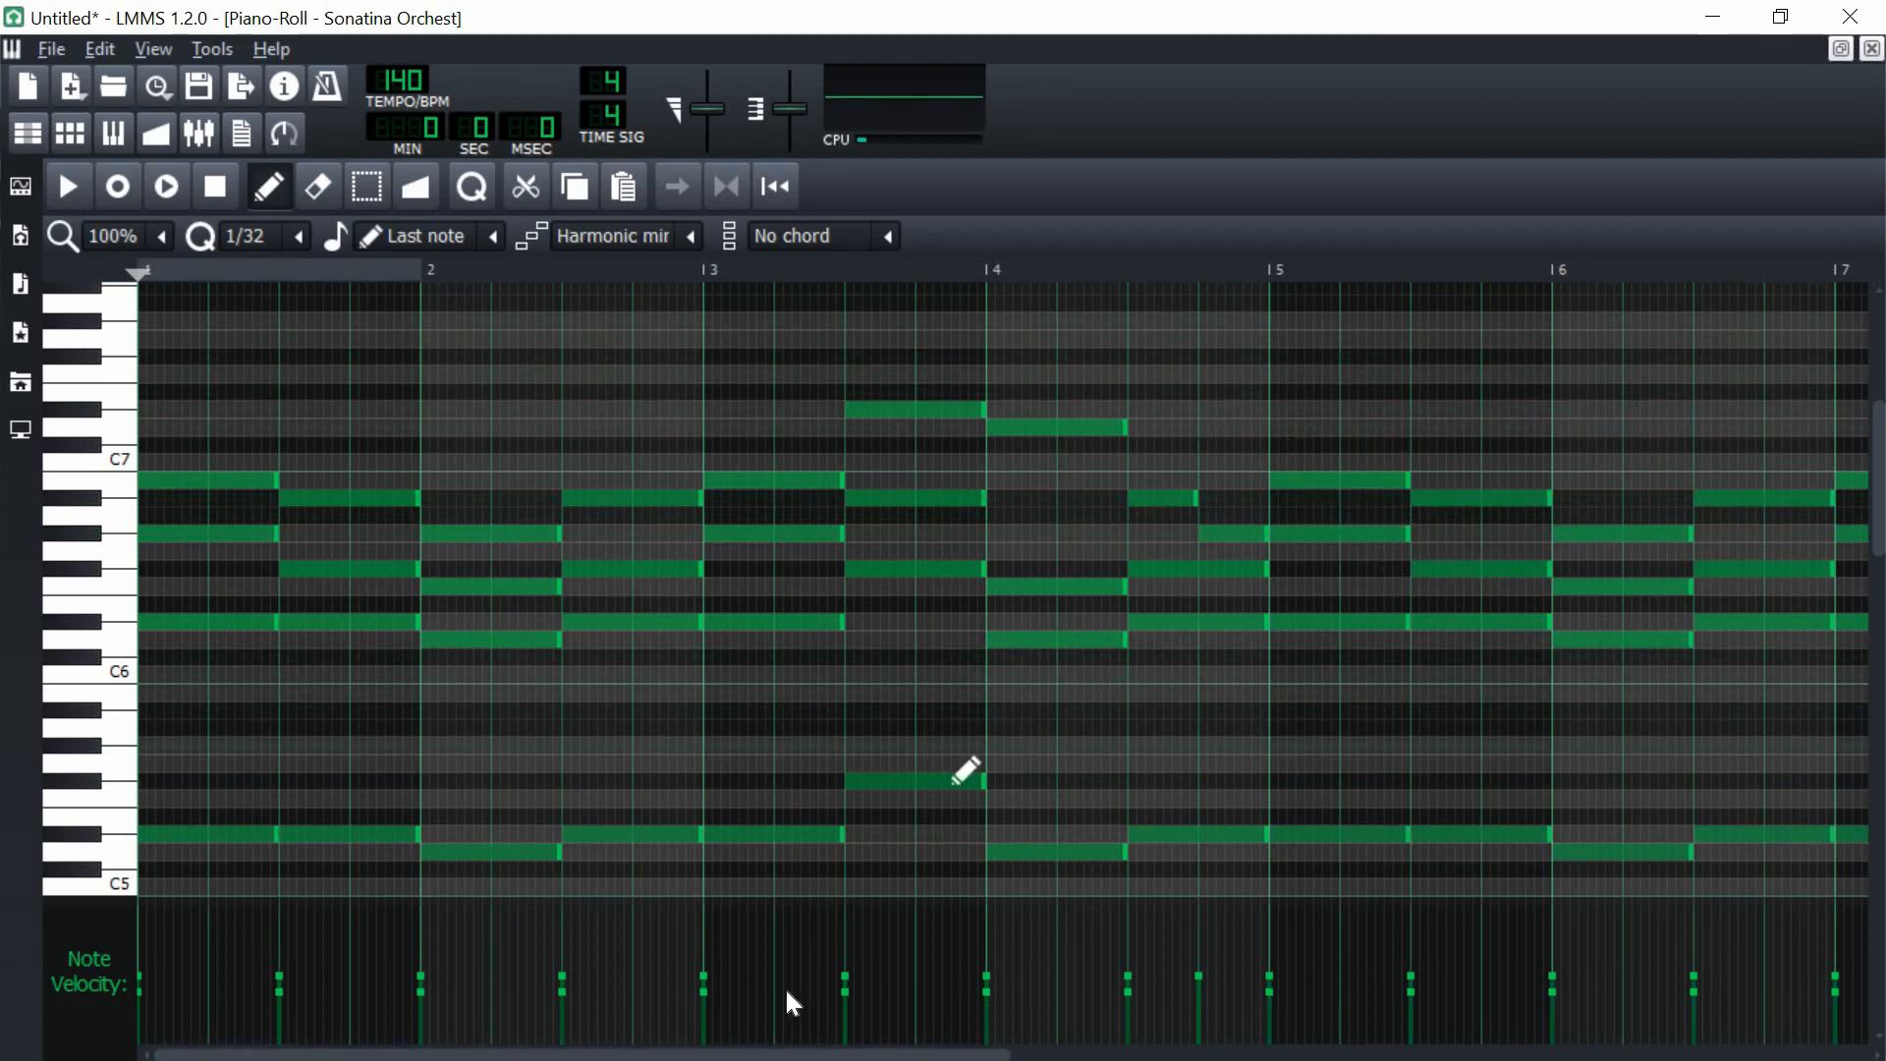
left_click_drag(766, 1053, 972, 1049)
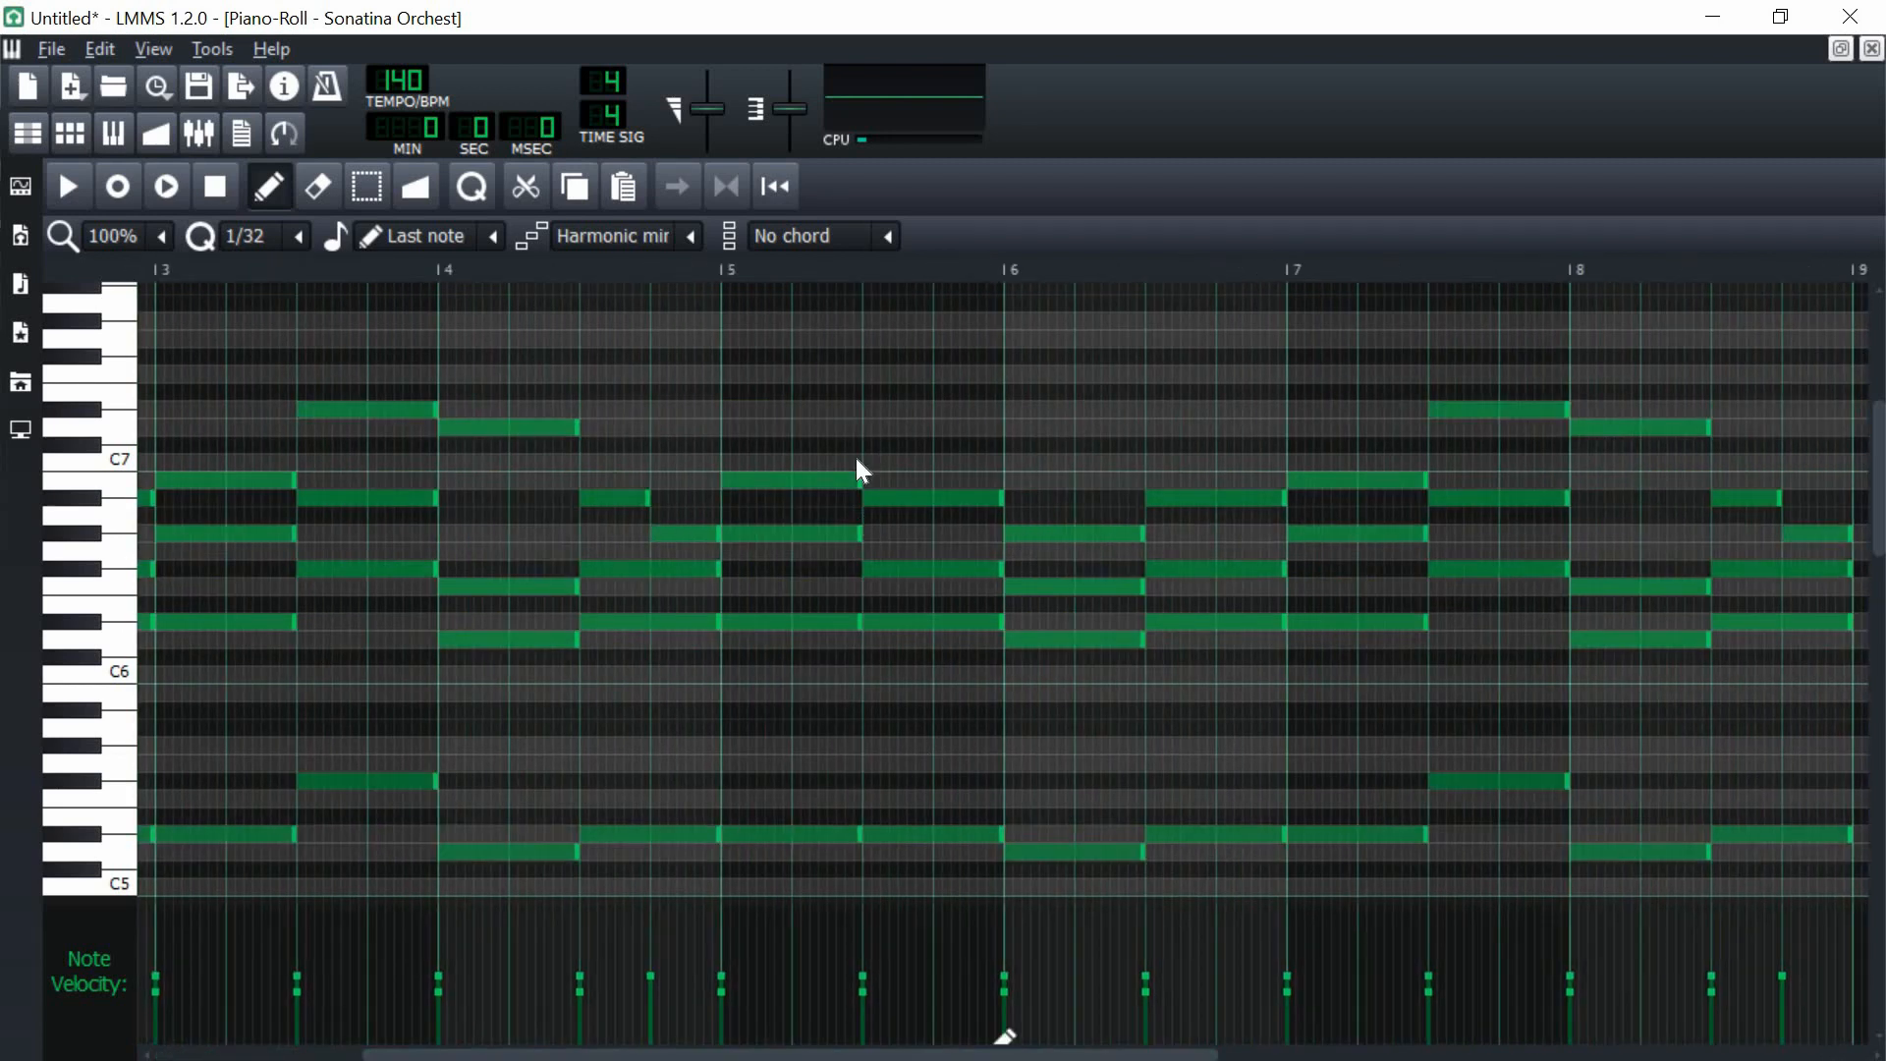
- Add quarter notes F7 and F#7 on beats 3 and 4 of bar 5, plus a D#7 at the start of bar 6
left_click(867, 374)
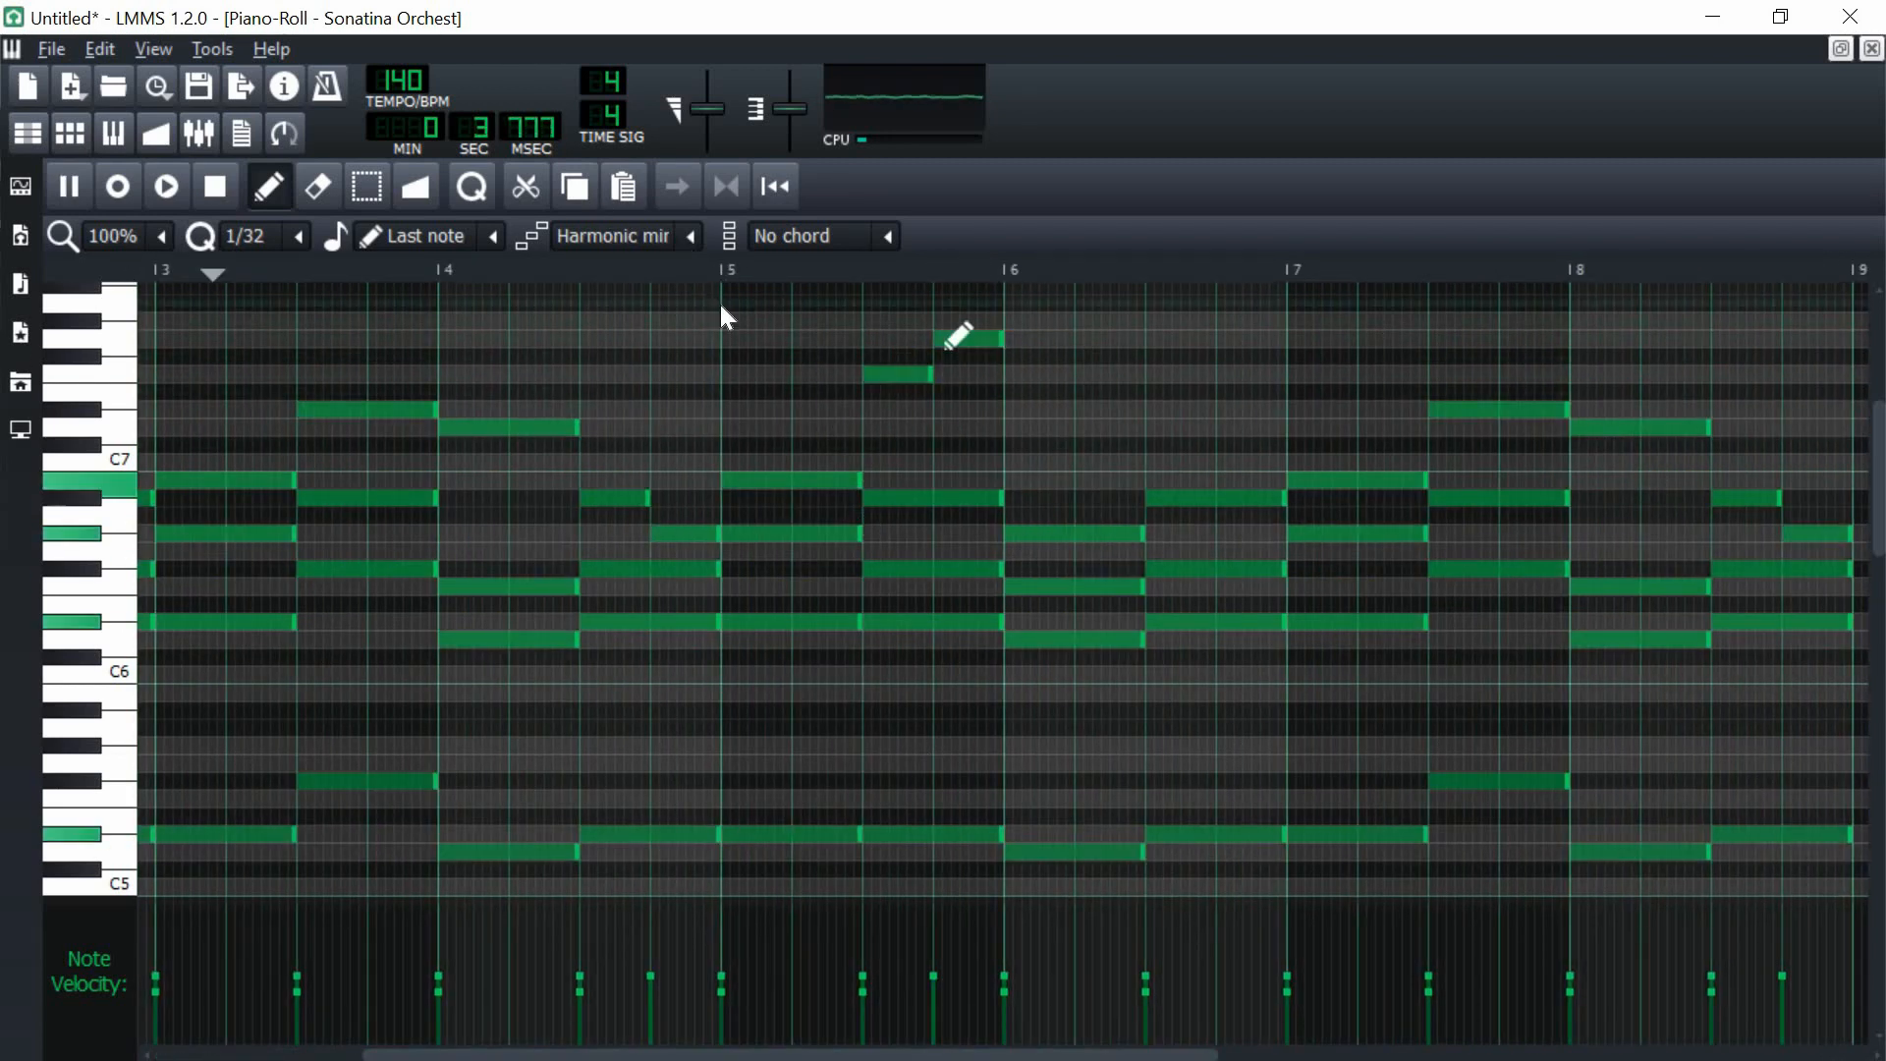
left_click_drag(957, 339, 957, 357)
left_click(1008, 410)
key("space")
- Add a D#7, F7, A#7 run on the last beat of bar 6, shorten the first two notes to sixteenths, and audition it
scroll(1129, 413, "up", 2)
left_click(1223, 550)
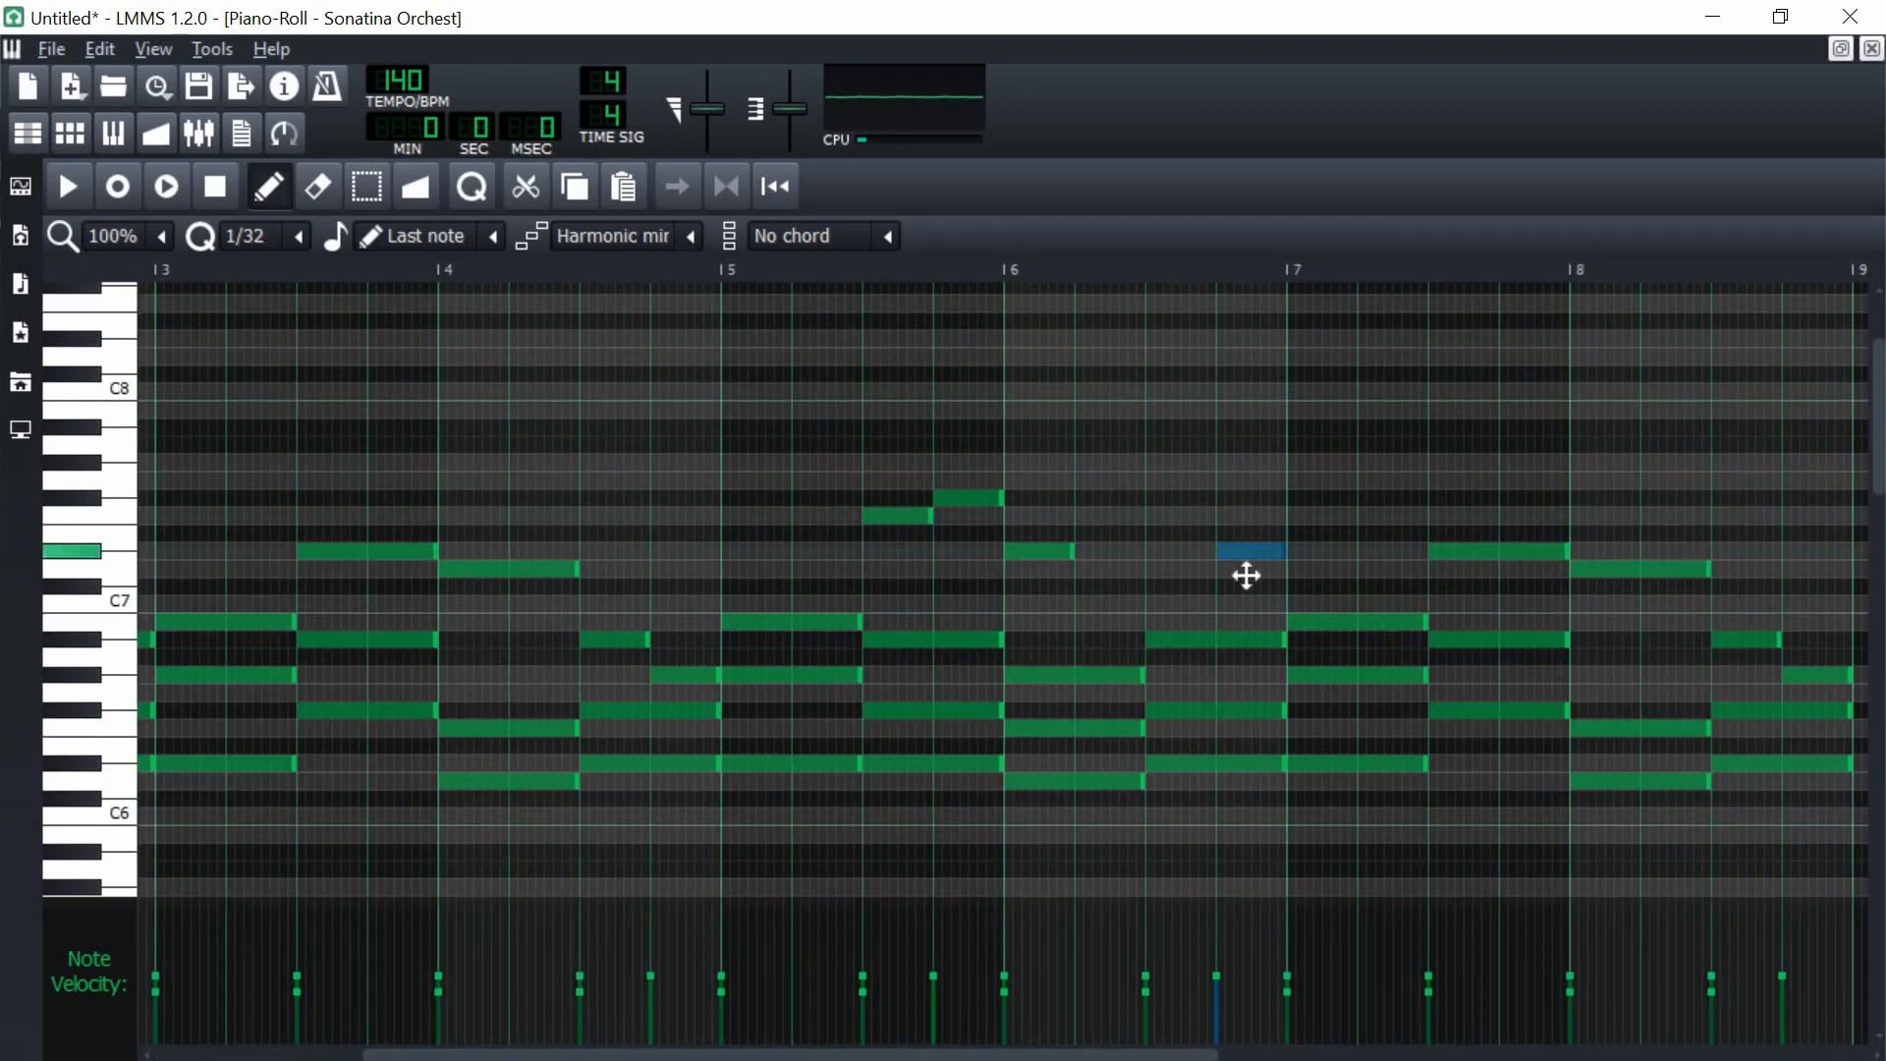
left_click(1229, 515)
left_click(1257, 428)
left_click(1280, 517)
right_click(1280, 518)
left_click_drag(1285, 551, 1230, 551)
left_click_drag(1290, 516, 1249, 516)
key("space")
mouse_move(1312, 429)
left_mouse_down()
mouse_move(1337, 428)
mouse_move(1319, 429)
left_mouse_up()
key("space")
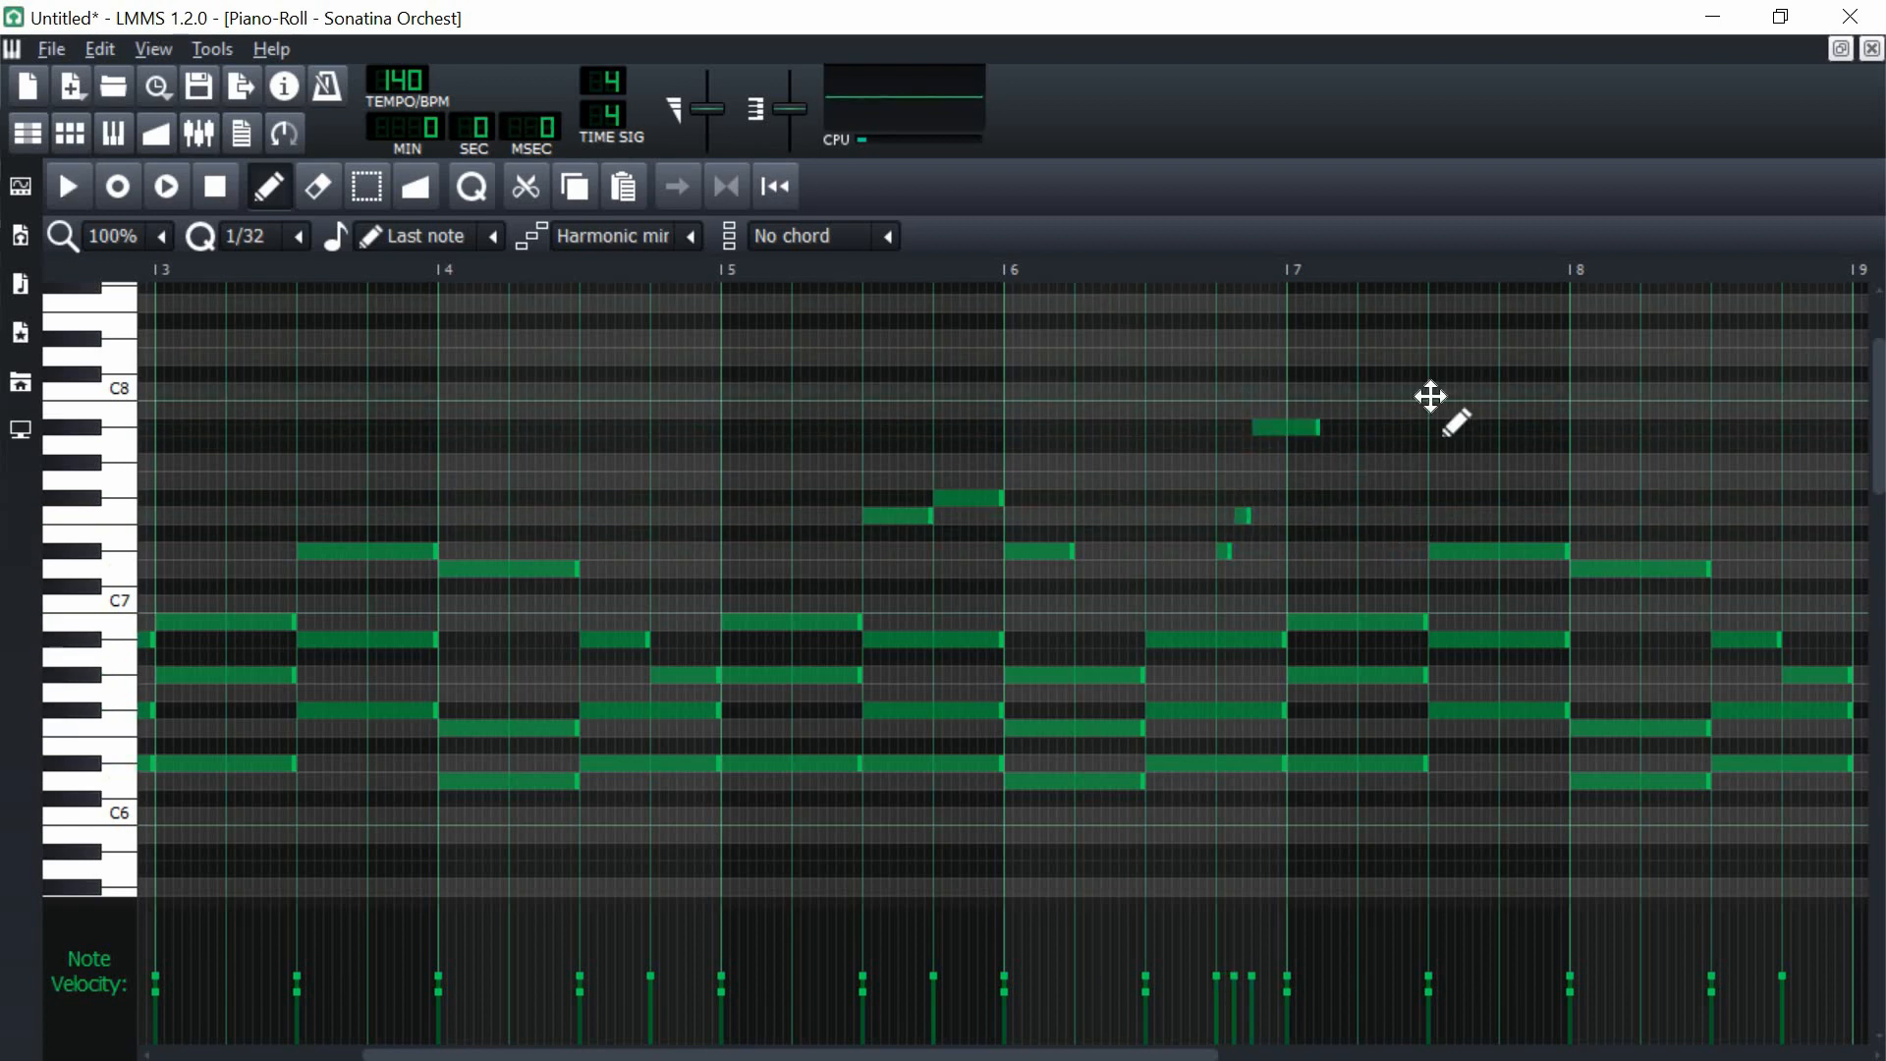
- Shift the three-note run later so that its A#7 starts exactly on bar 7, and audition it
key("space")
left_click_drag(1170, 397, 1335, 545)
left_click_drag(1286, 428, 1322, 428)
key("space")
key("space")
- Add quarter notes B7 in bar 7 and A#7, F7 and F#7 in bar 8, and raise bar 8's final G#6 to B6
left_click(1583, 411)
left_click(1658, 428)
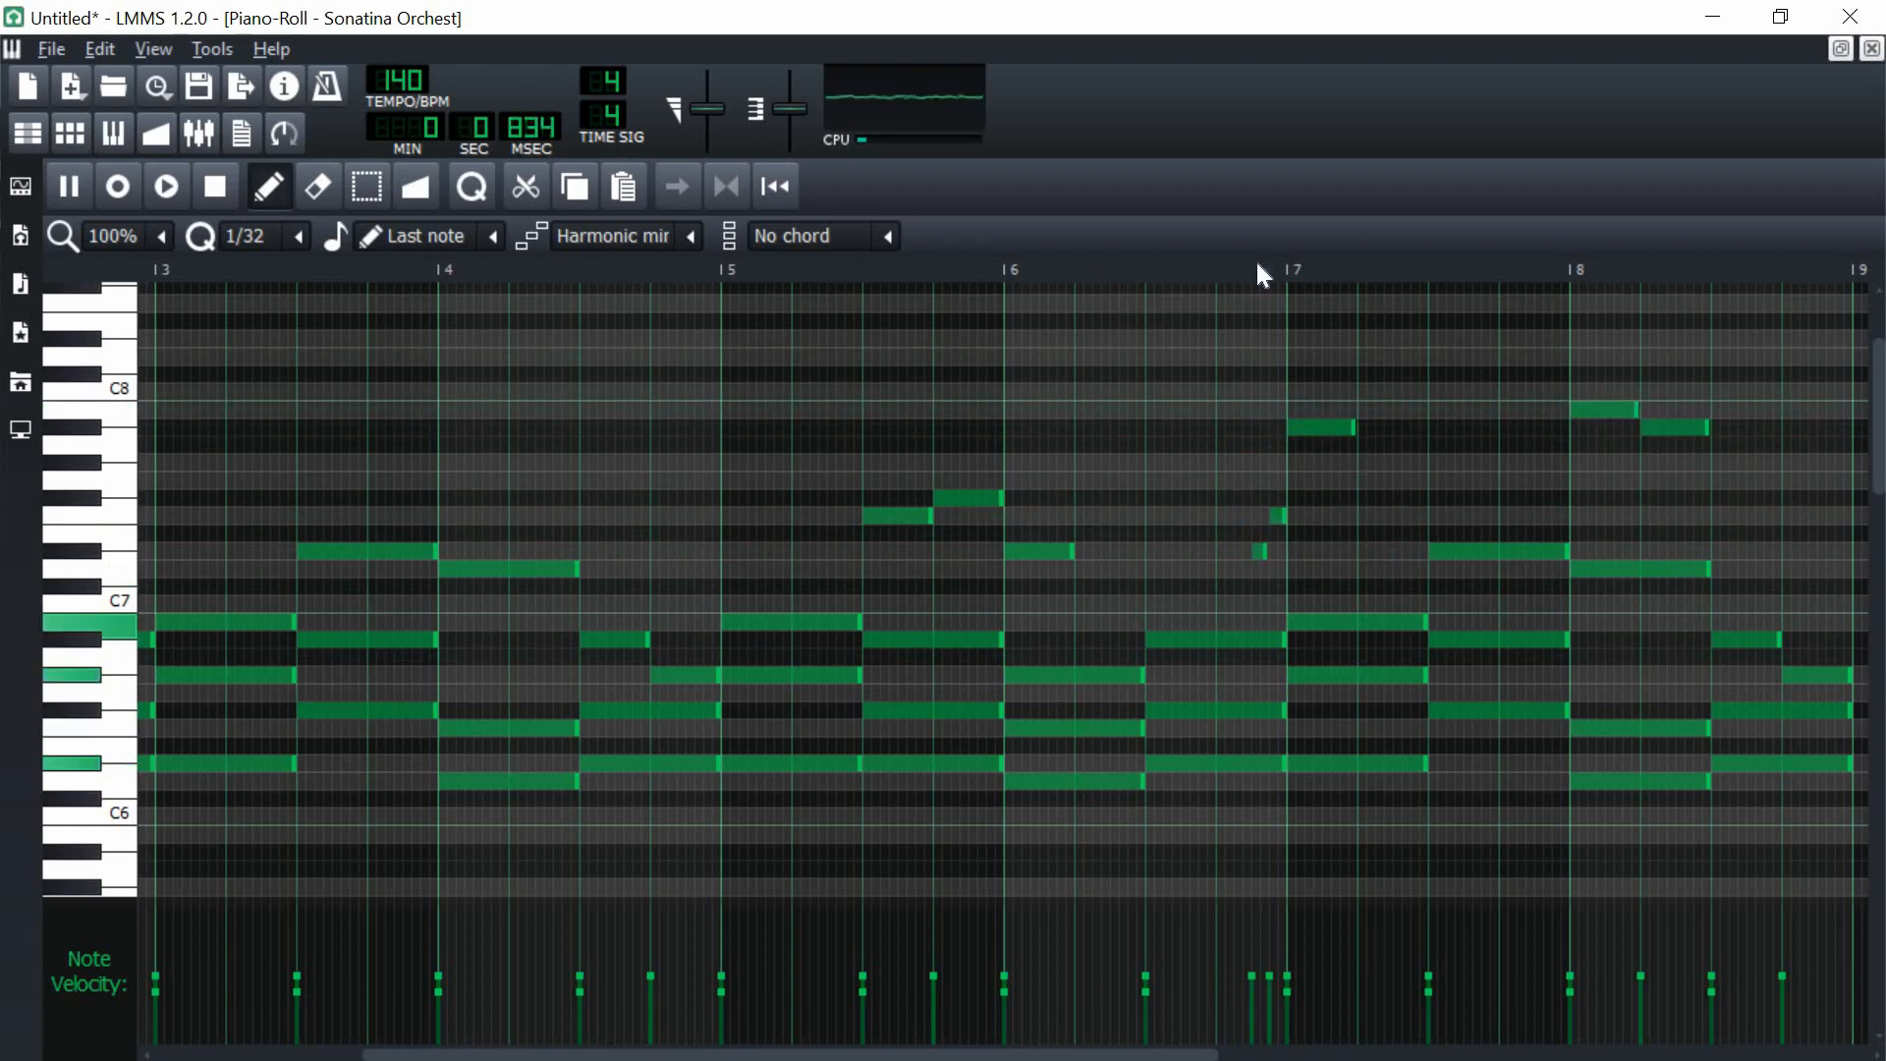
left_click_drag(1129, 1055, 1233, 1055)
left_click_drag(1319, 411, 1175, 411)
left_click(1444, 516)
left_click_drag(1386, 429, 1316, 428)
left_click(1514, 498)
left_click_drag(1556, 674, 1557, 623)
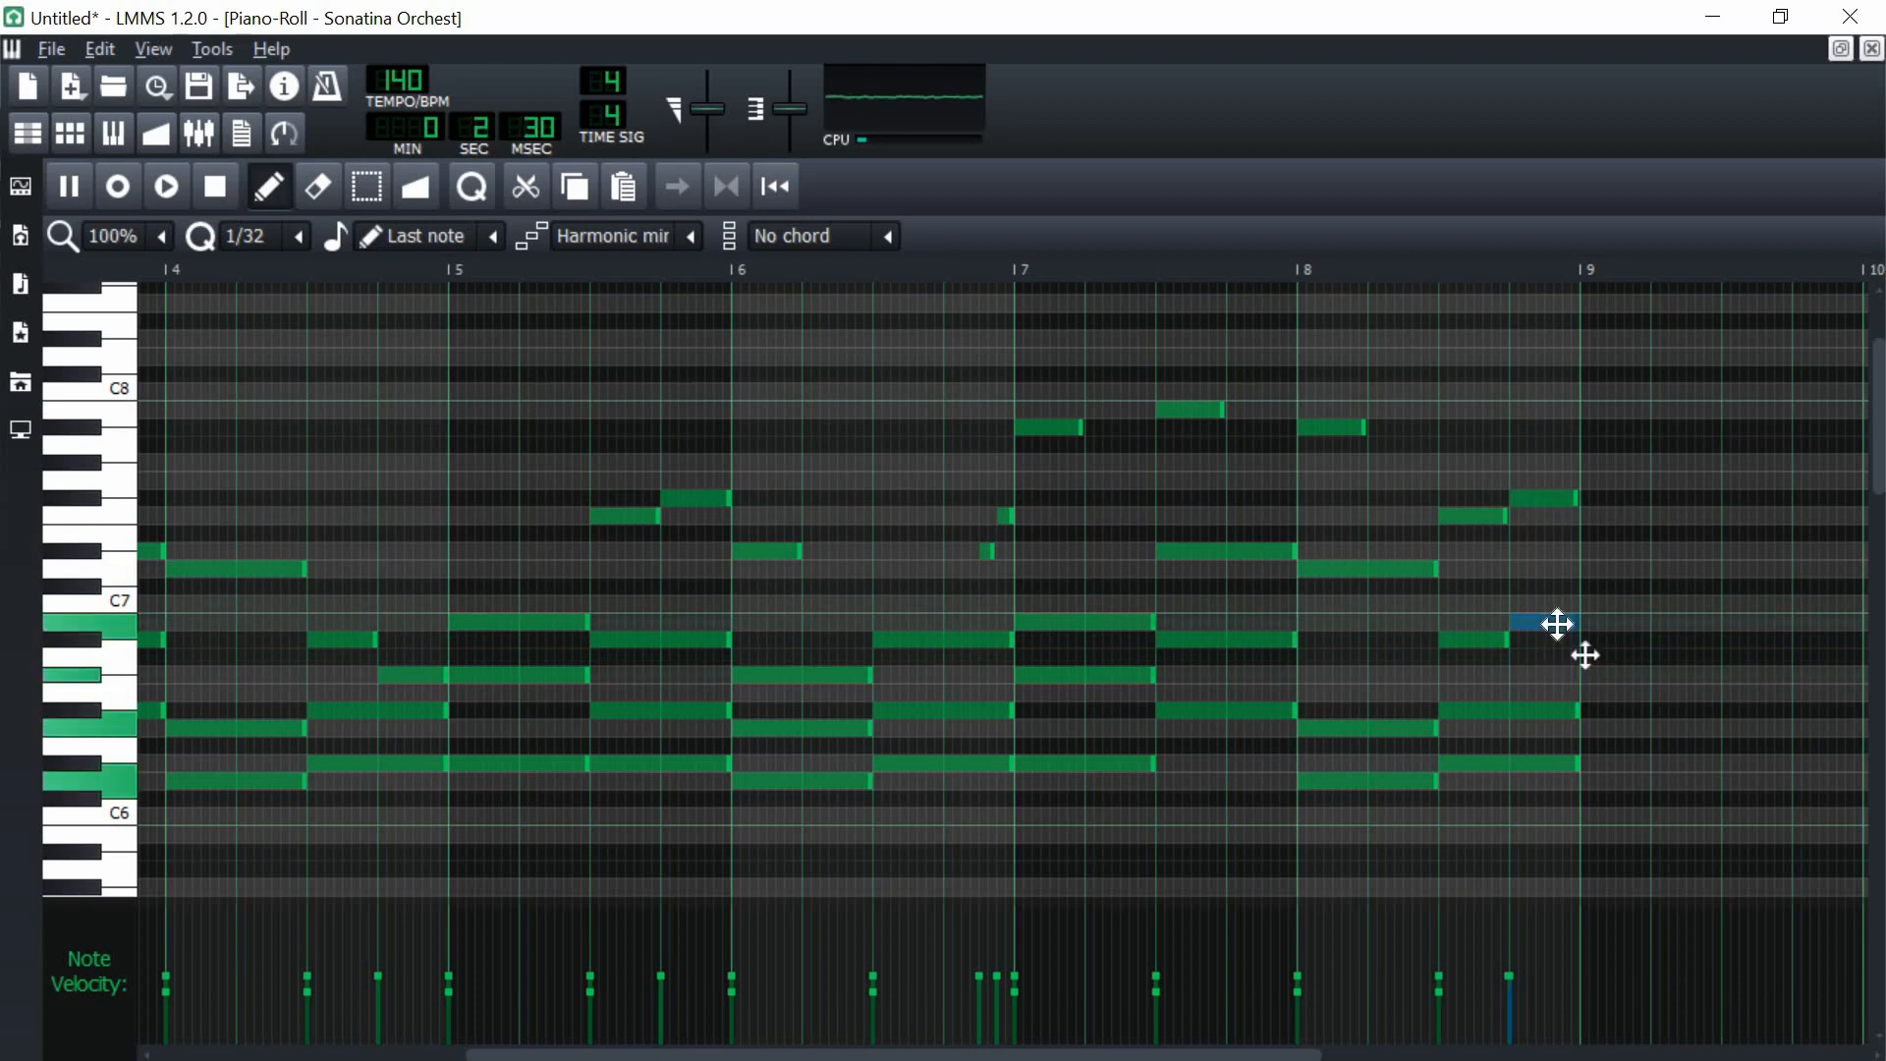
- Add a quarter note F#7 on beat 2 of bar 8 and audition the result
left_click_drag(1139, 1055, 1100, 1055)
left_click(1503, 498)
key("space")
mouse_move(908, 1055)
left_mouse_down()
mouse_move(858, 1055)
mouse_move(938, 1055)
left_mouse_up()
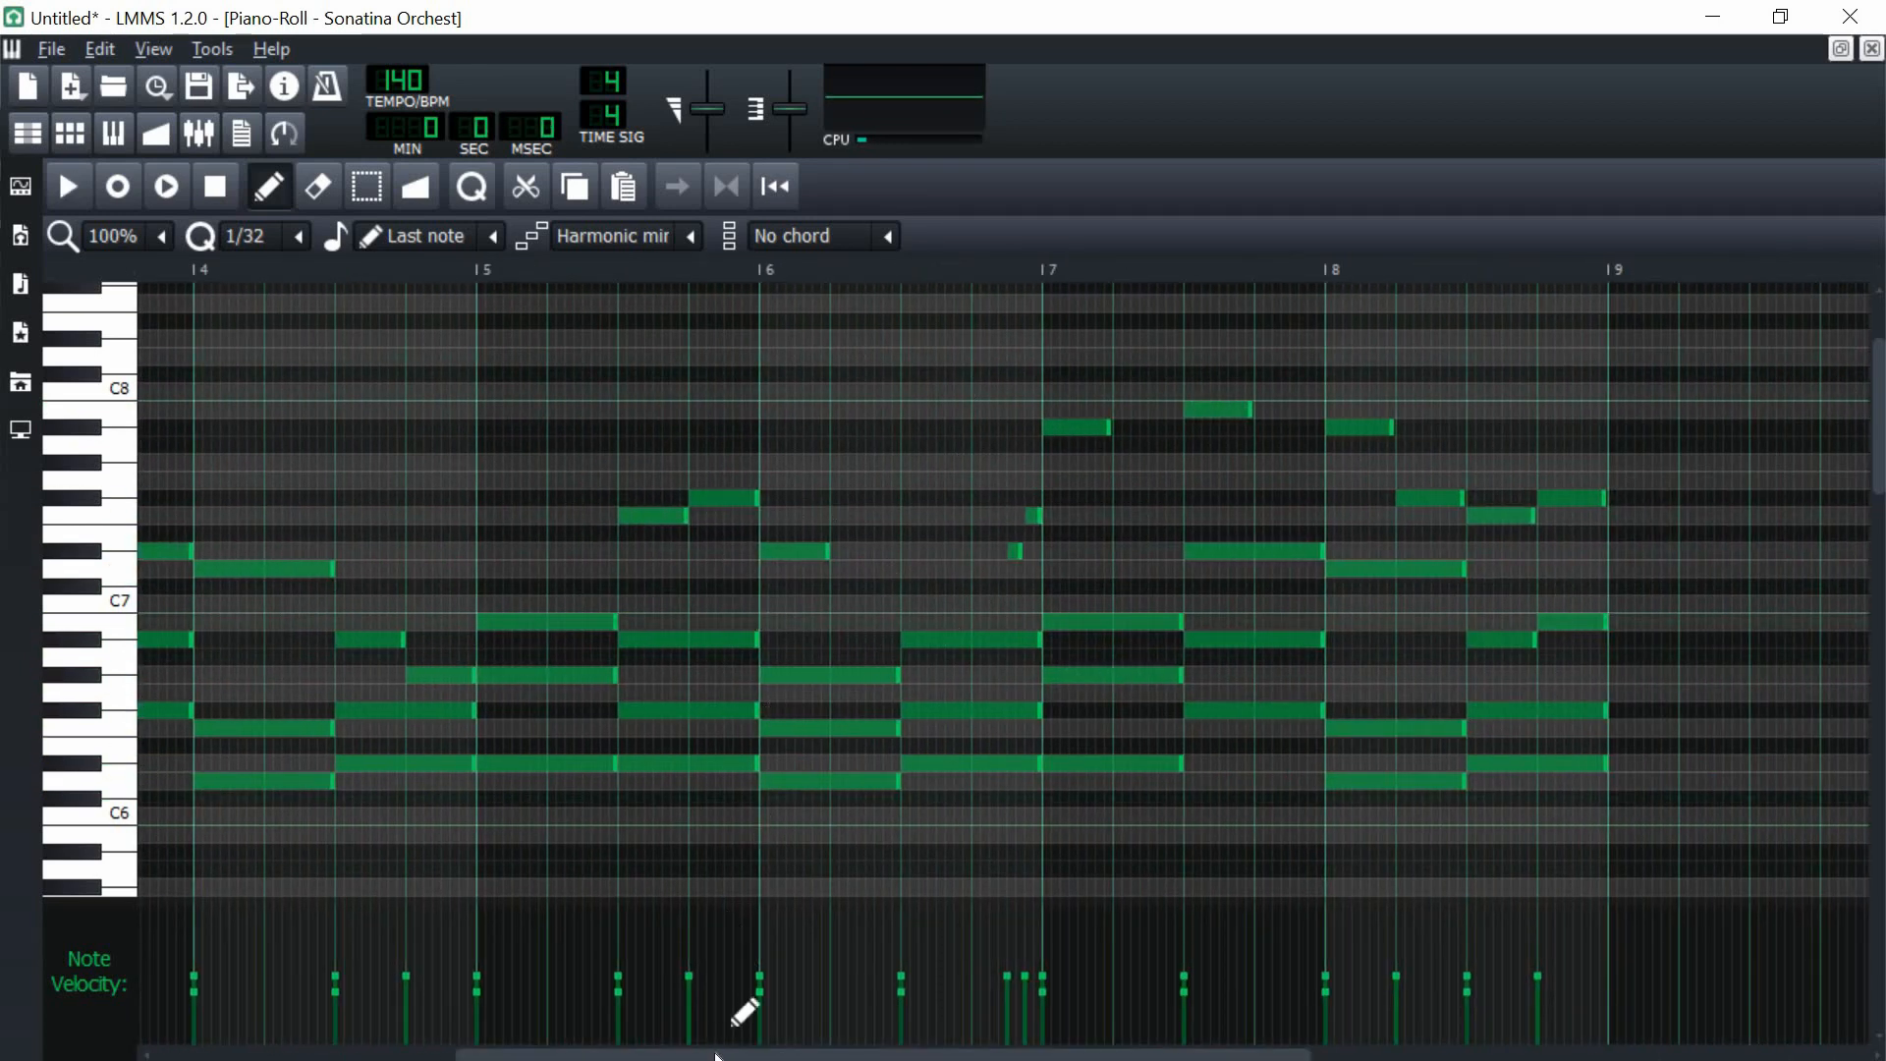
- Play the whole Sonatina Orchest pattern from bar 1, following it to bar 8, and stop playback
left_click_drag(676, 1056, 303, 980)
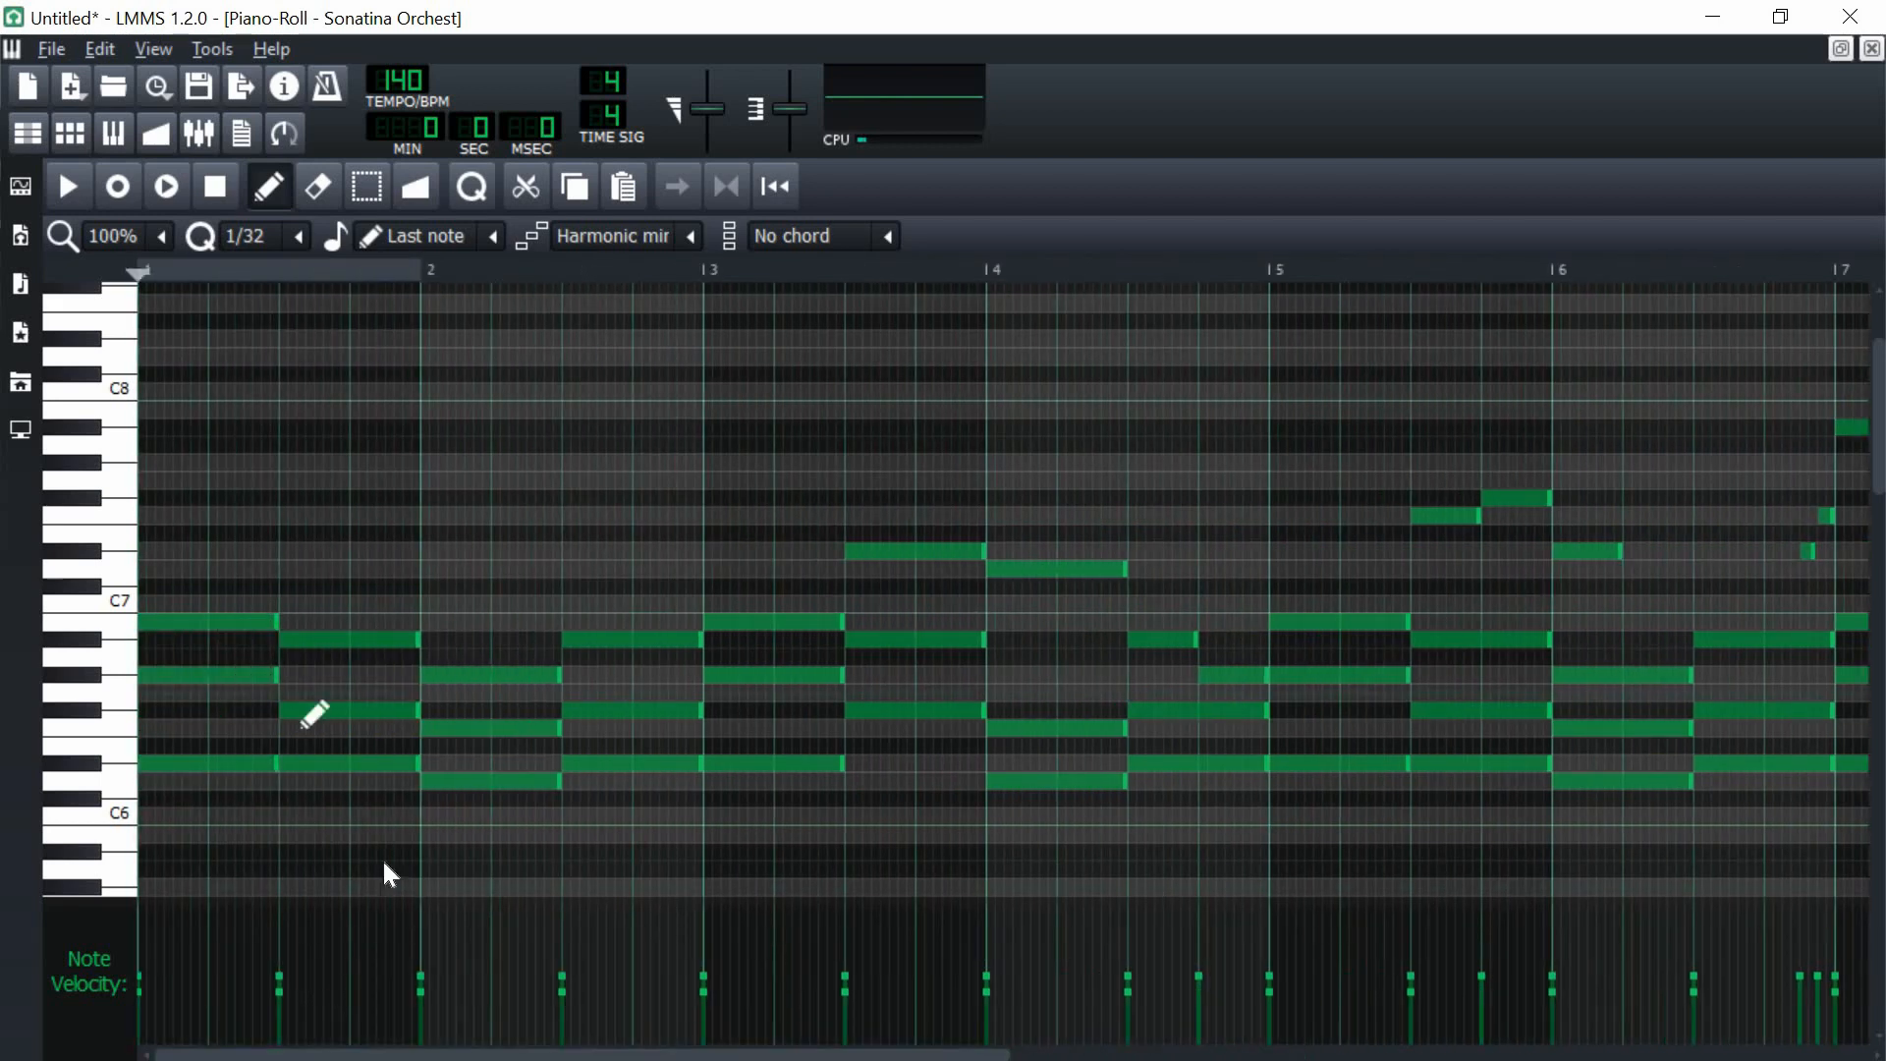
key("space")
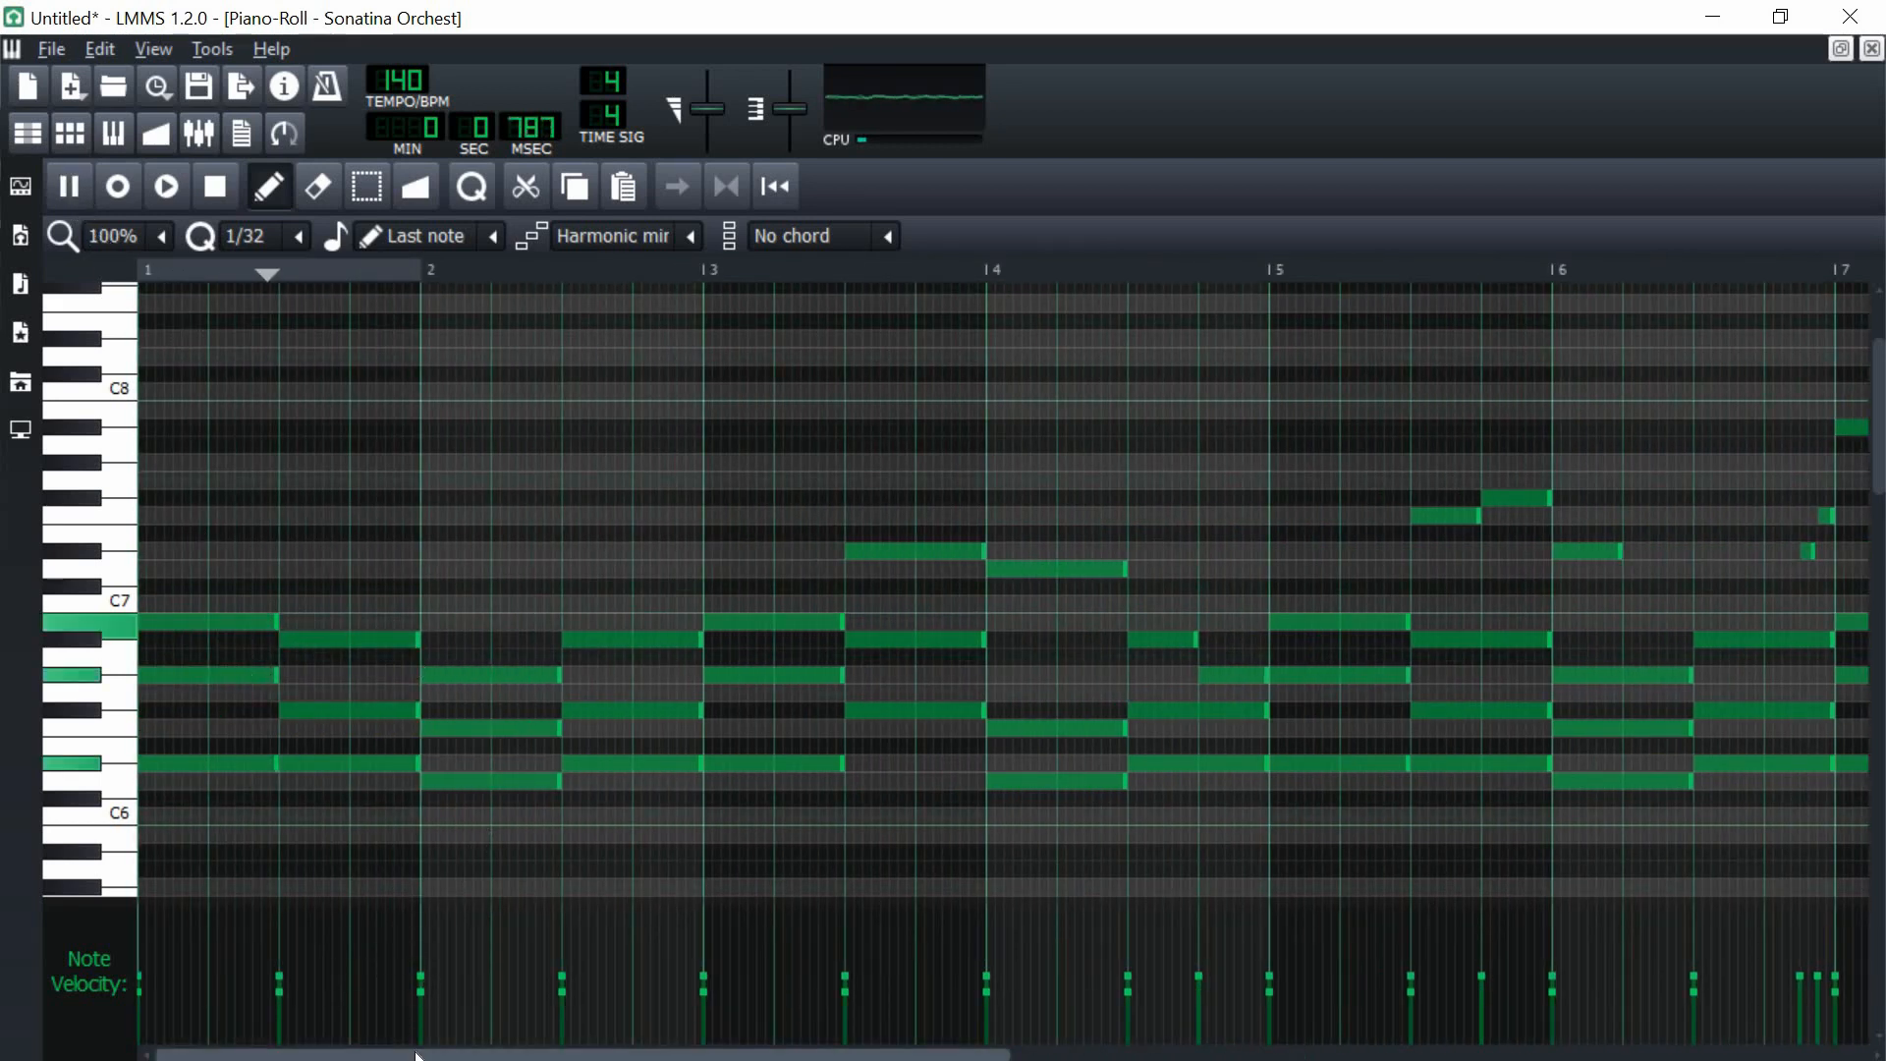
left_click_drag(431, 1055, 636, 1039)
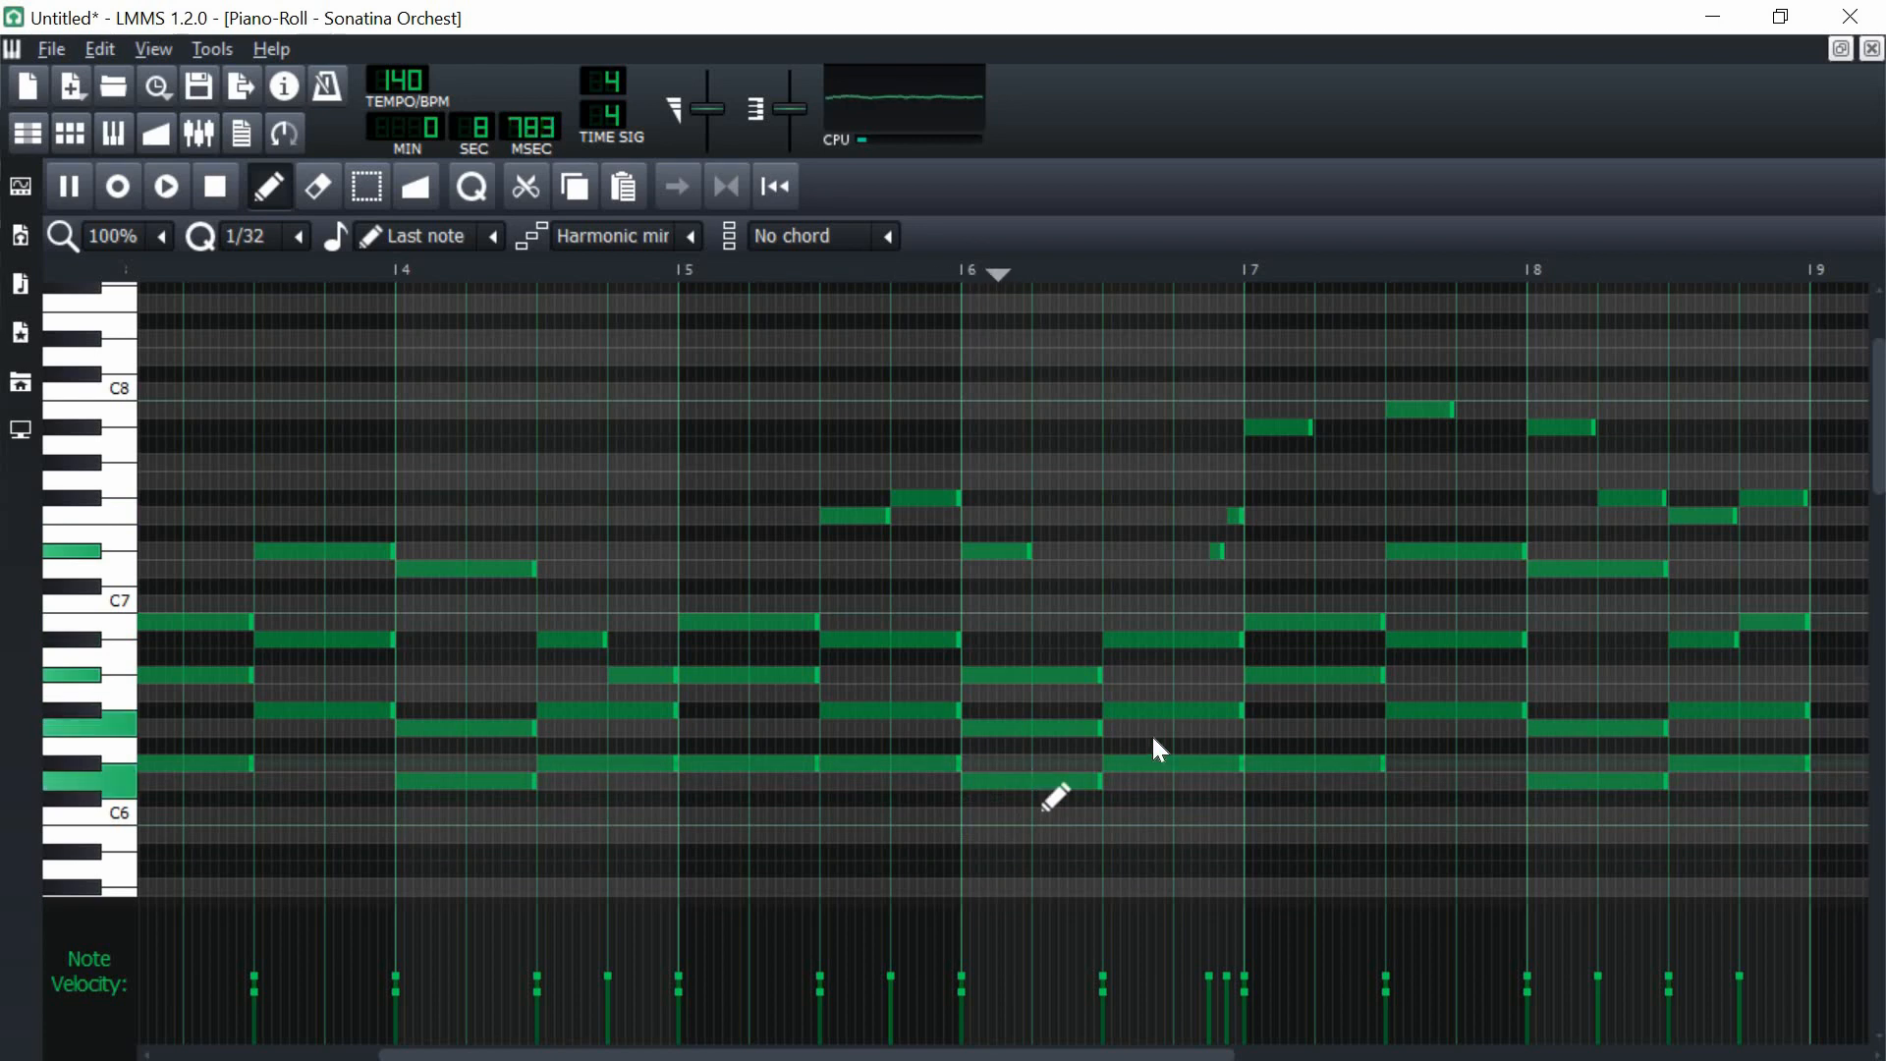
left_click_drag(1010, 1049, 1225, 1046)
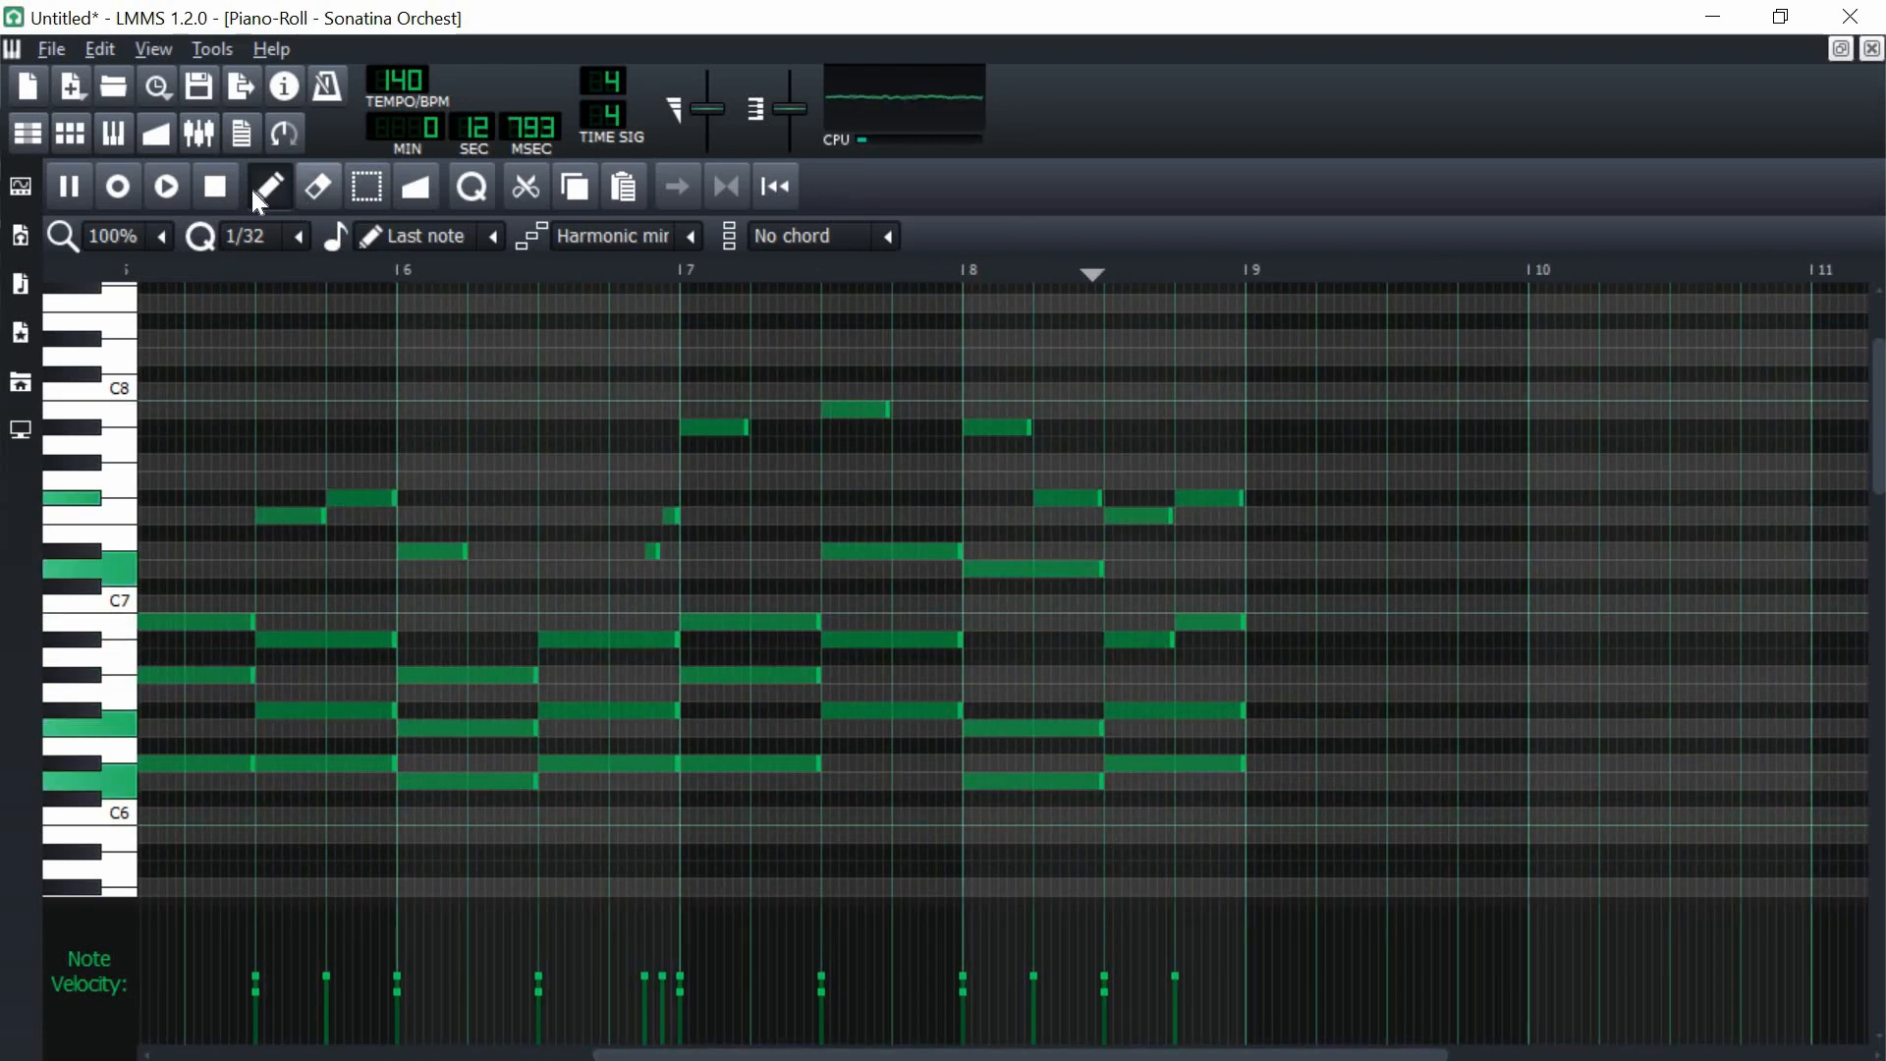
left_click(217, 187)
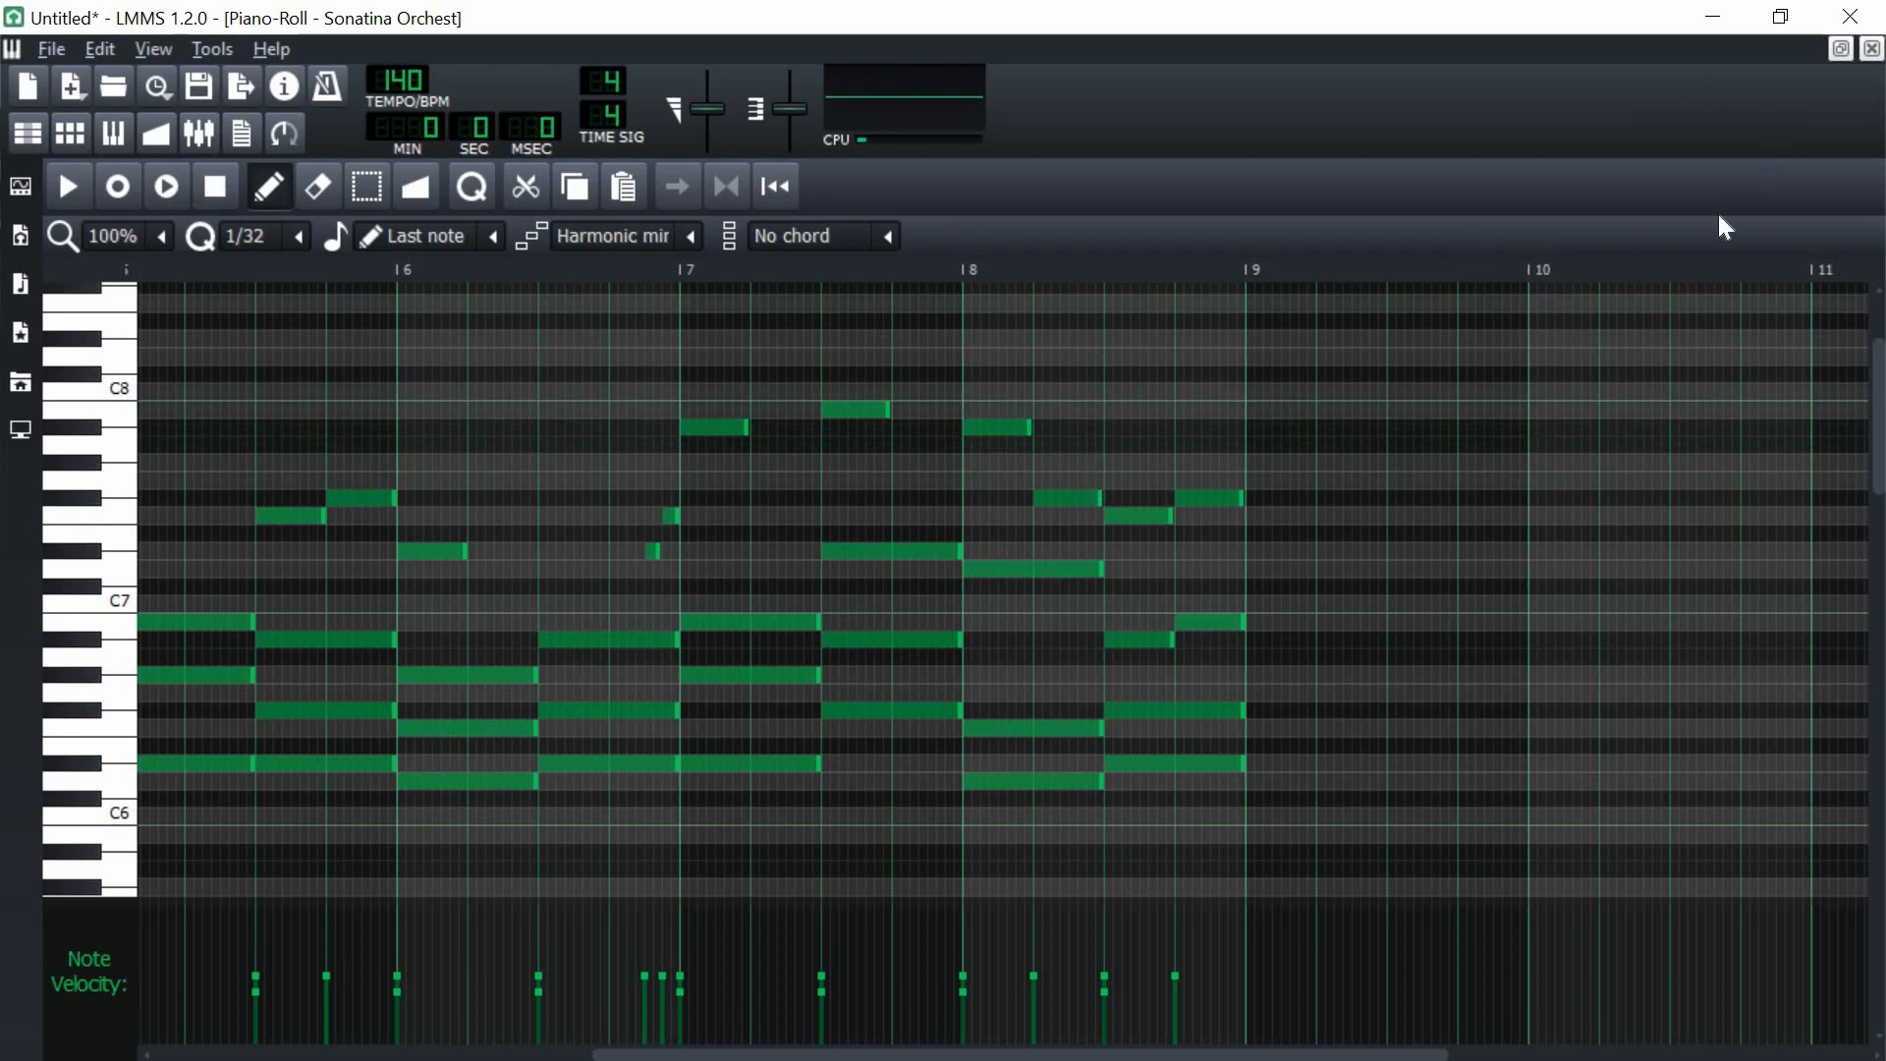
- Mark the harmonic minor scale from D#6 in the Sonatina Orchest pattern and return to the Beat+Bassline editor
key("F6")
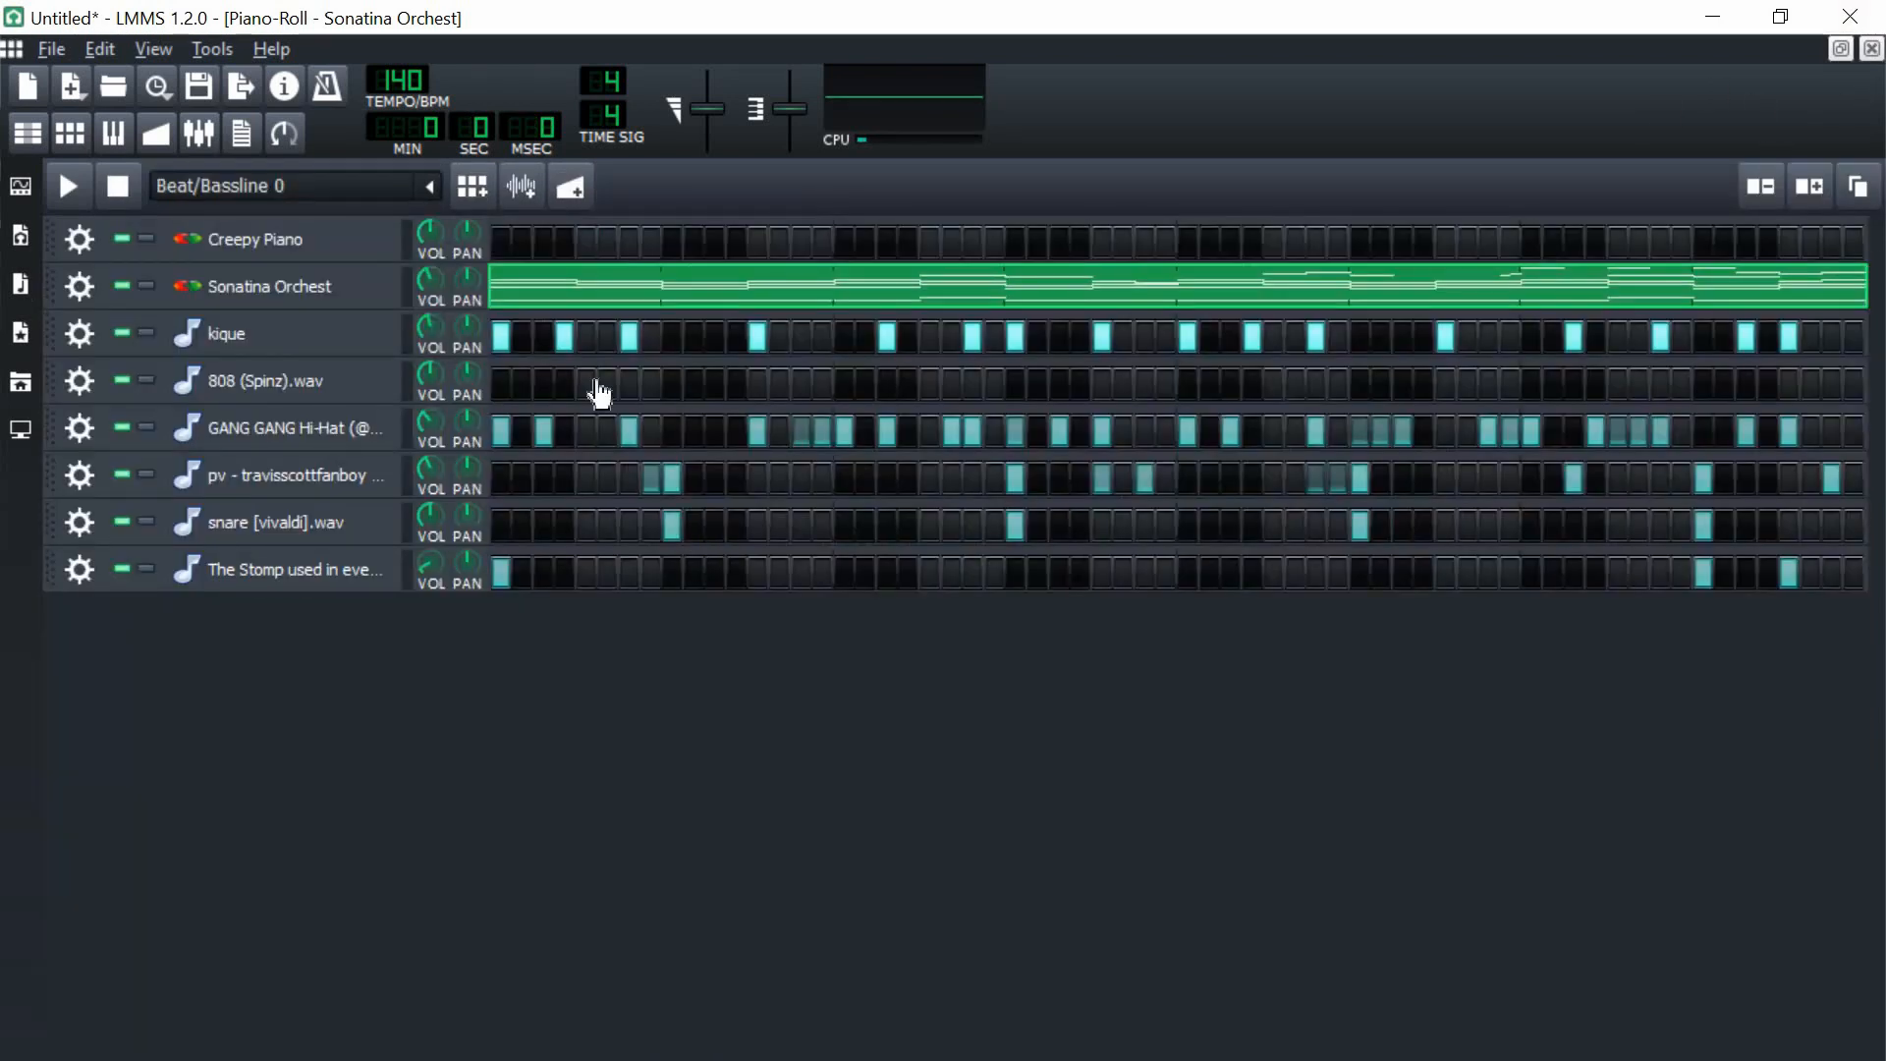
left_click(441, 286)
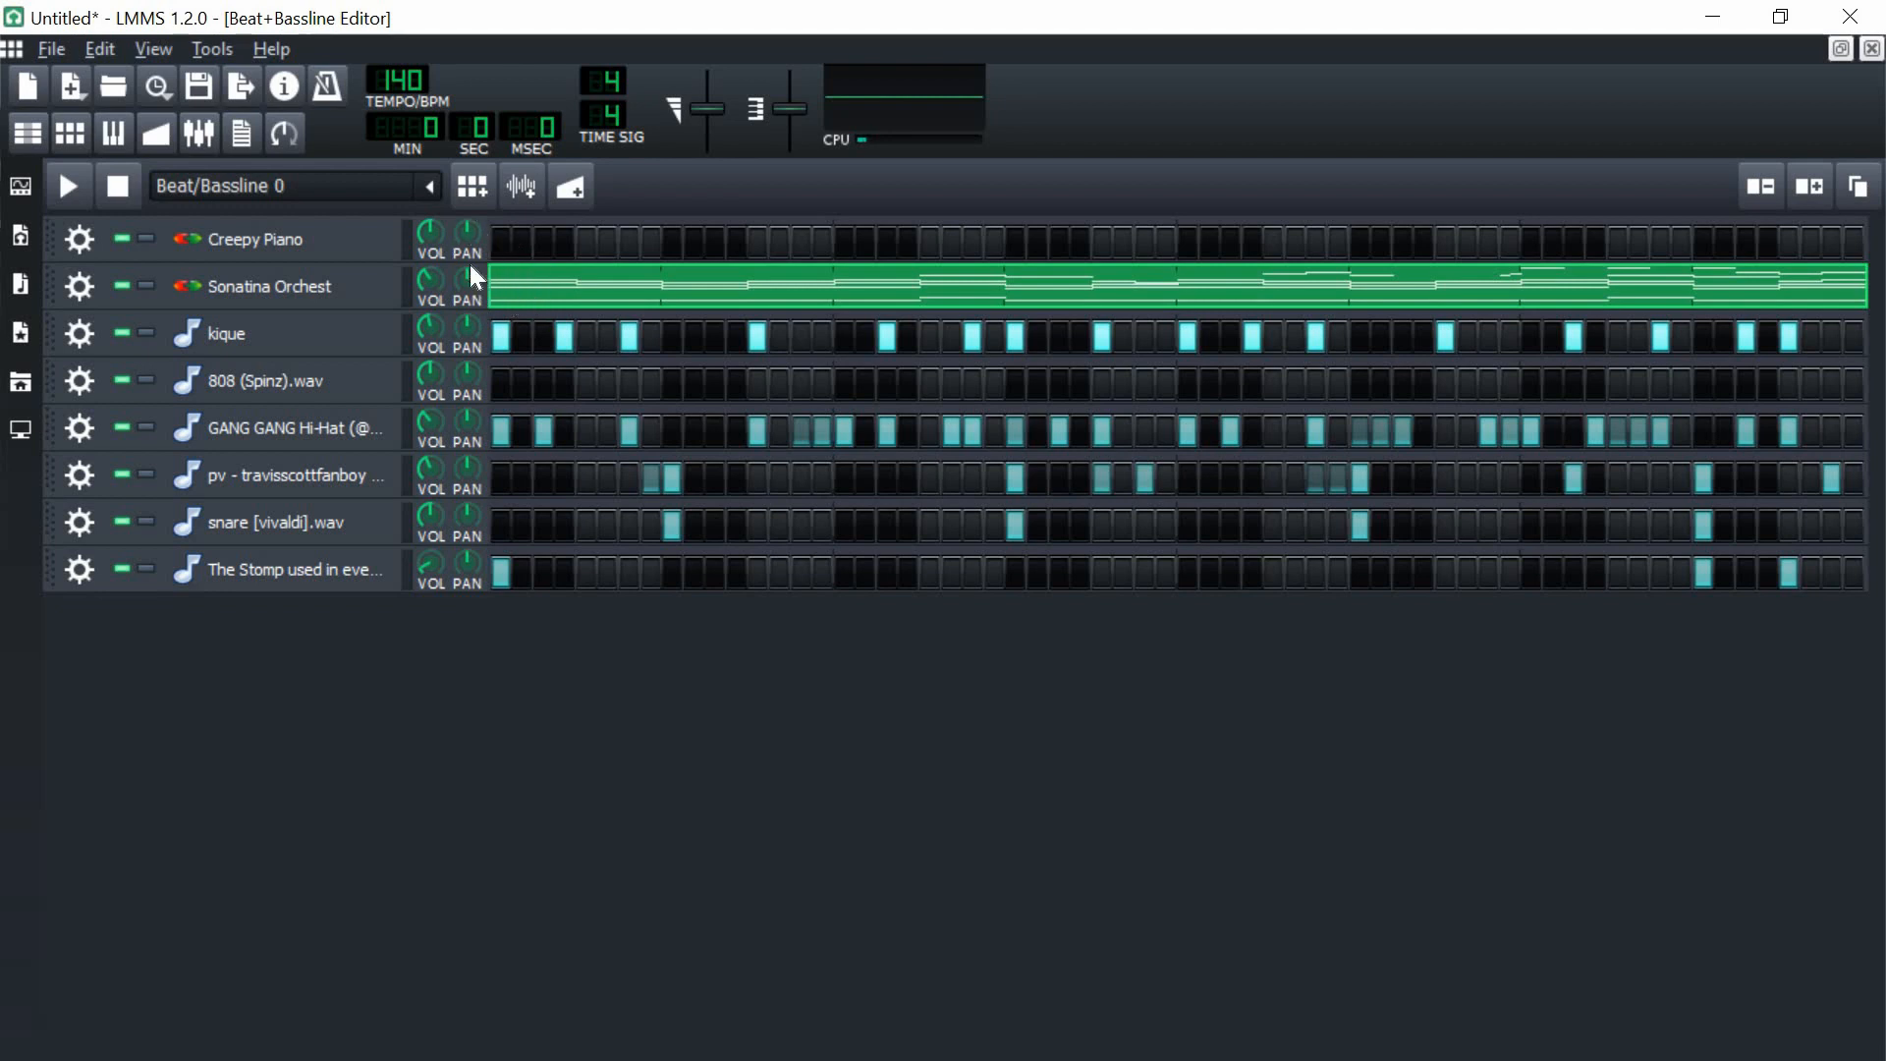
right_click(523, 288)
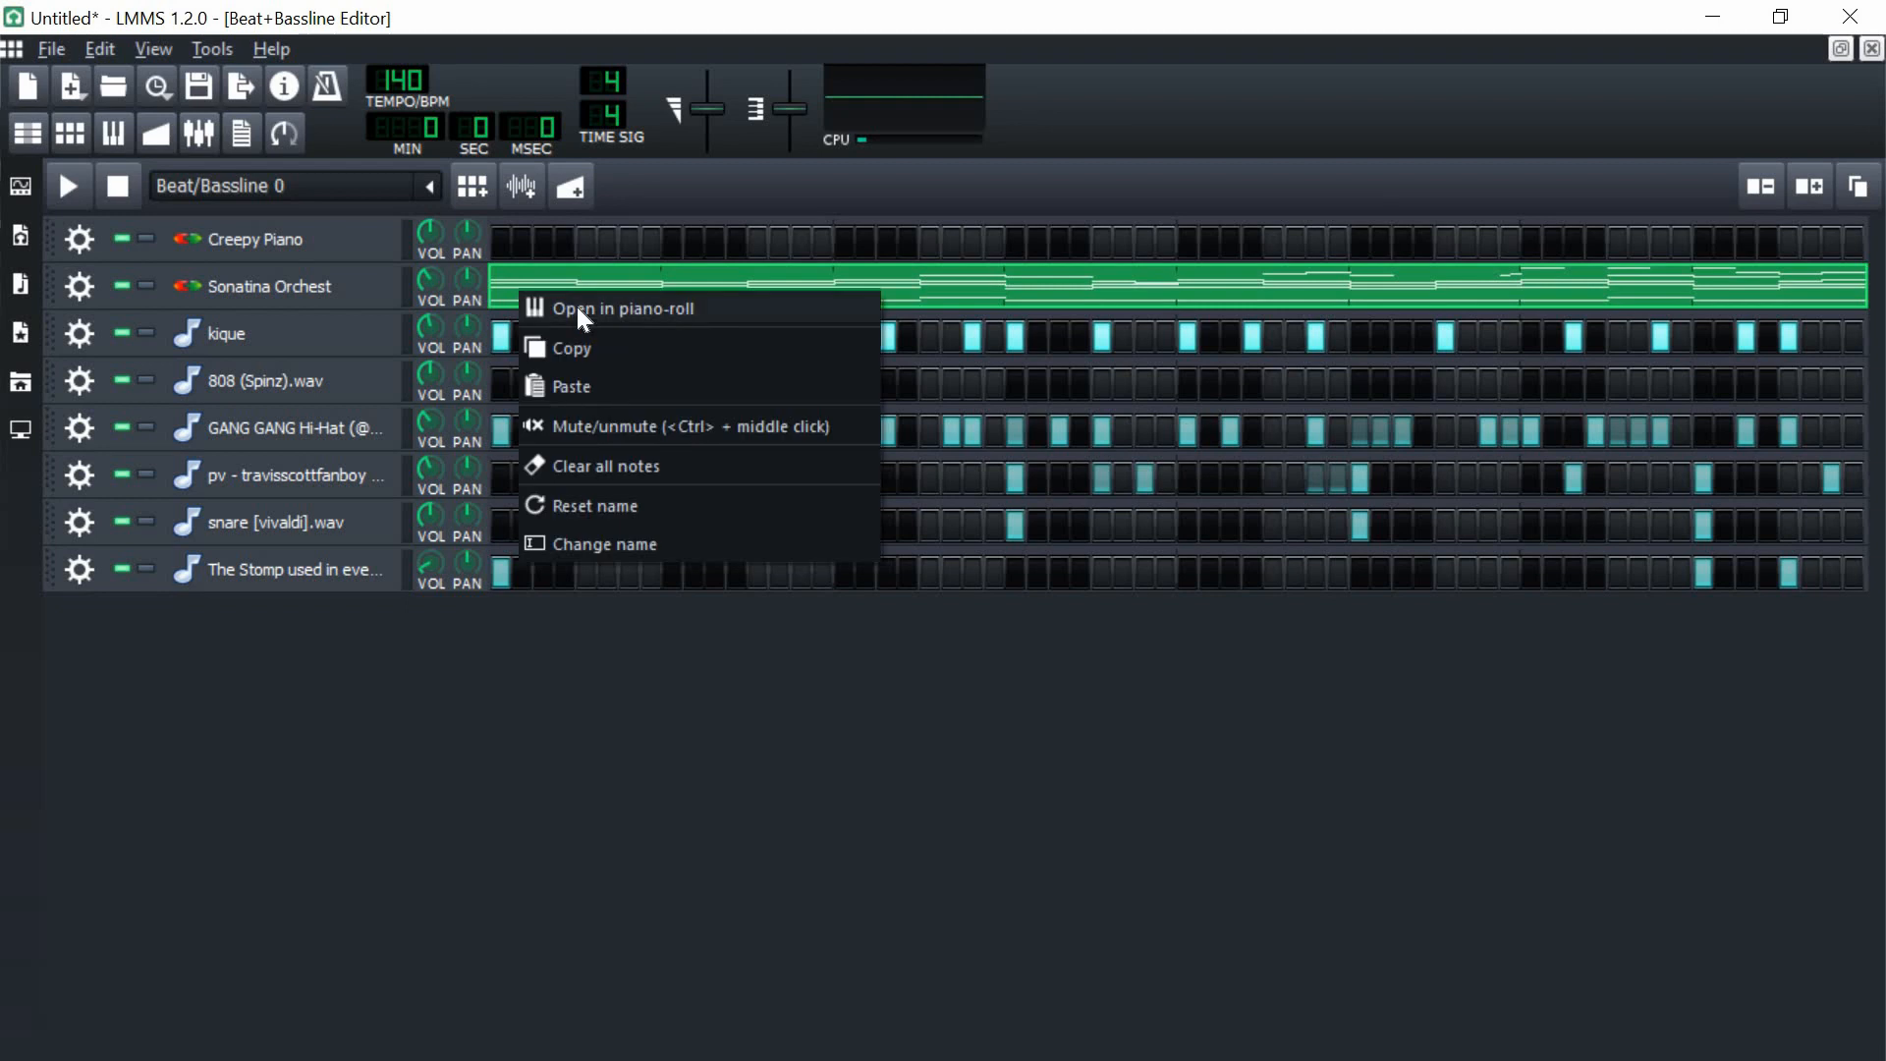
left_click(576, 306)
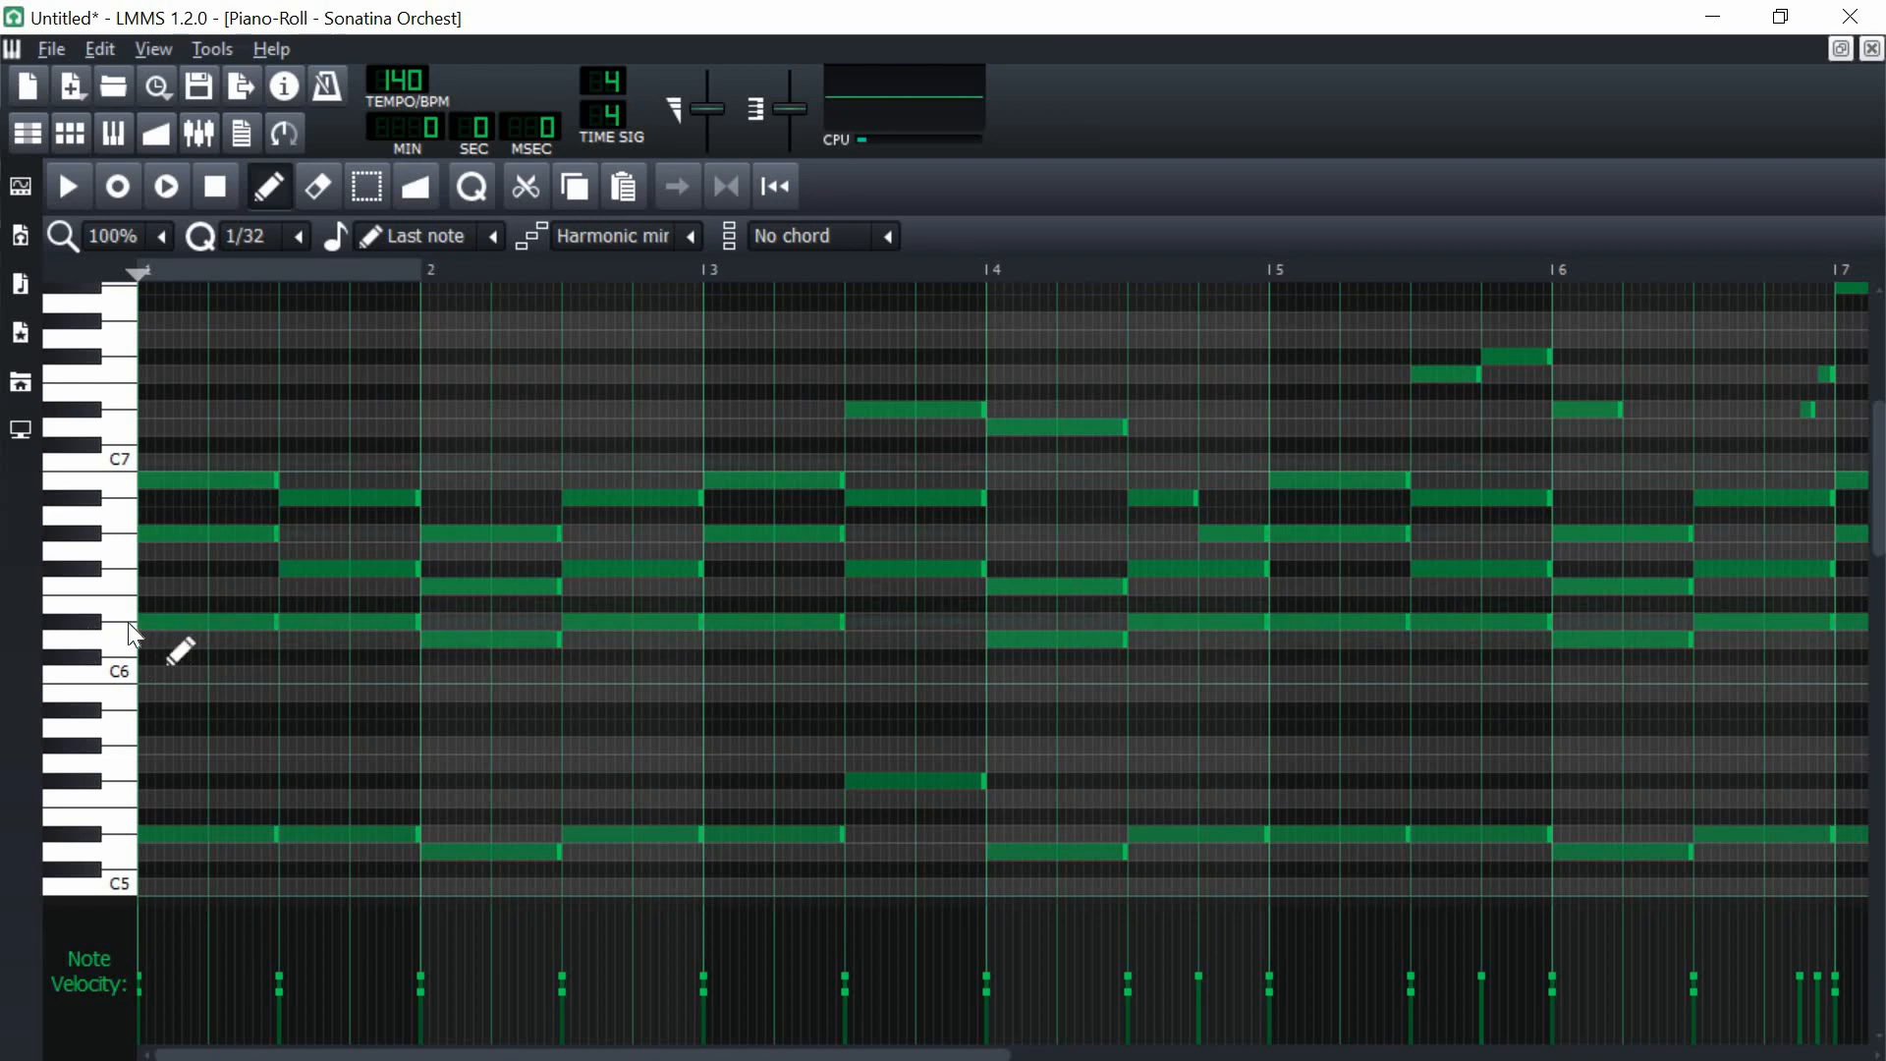
right_click(84, 624)
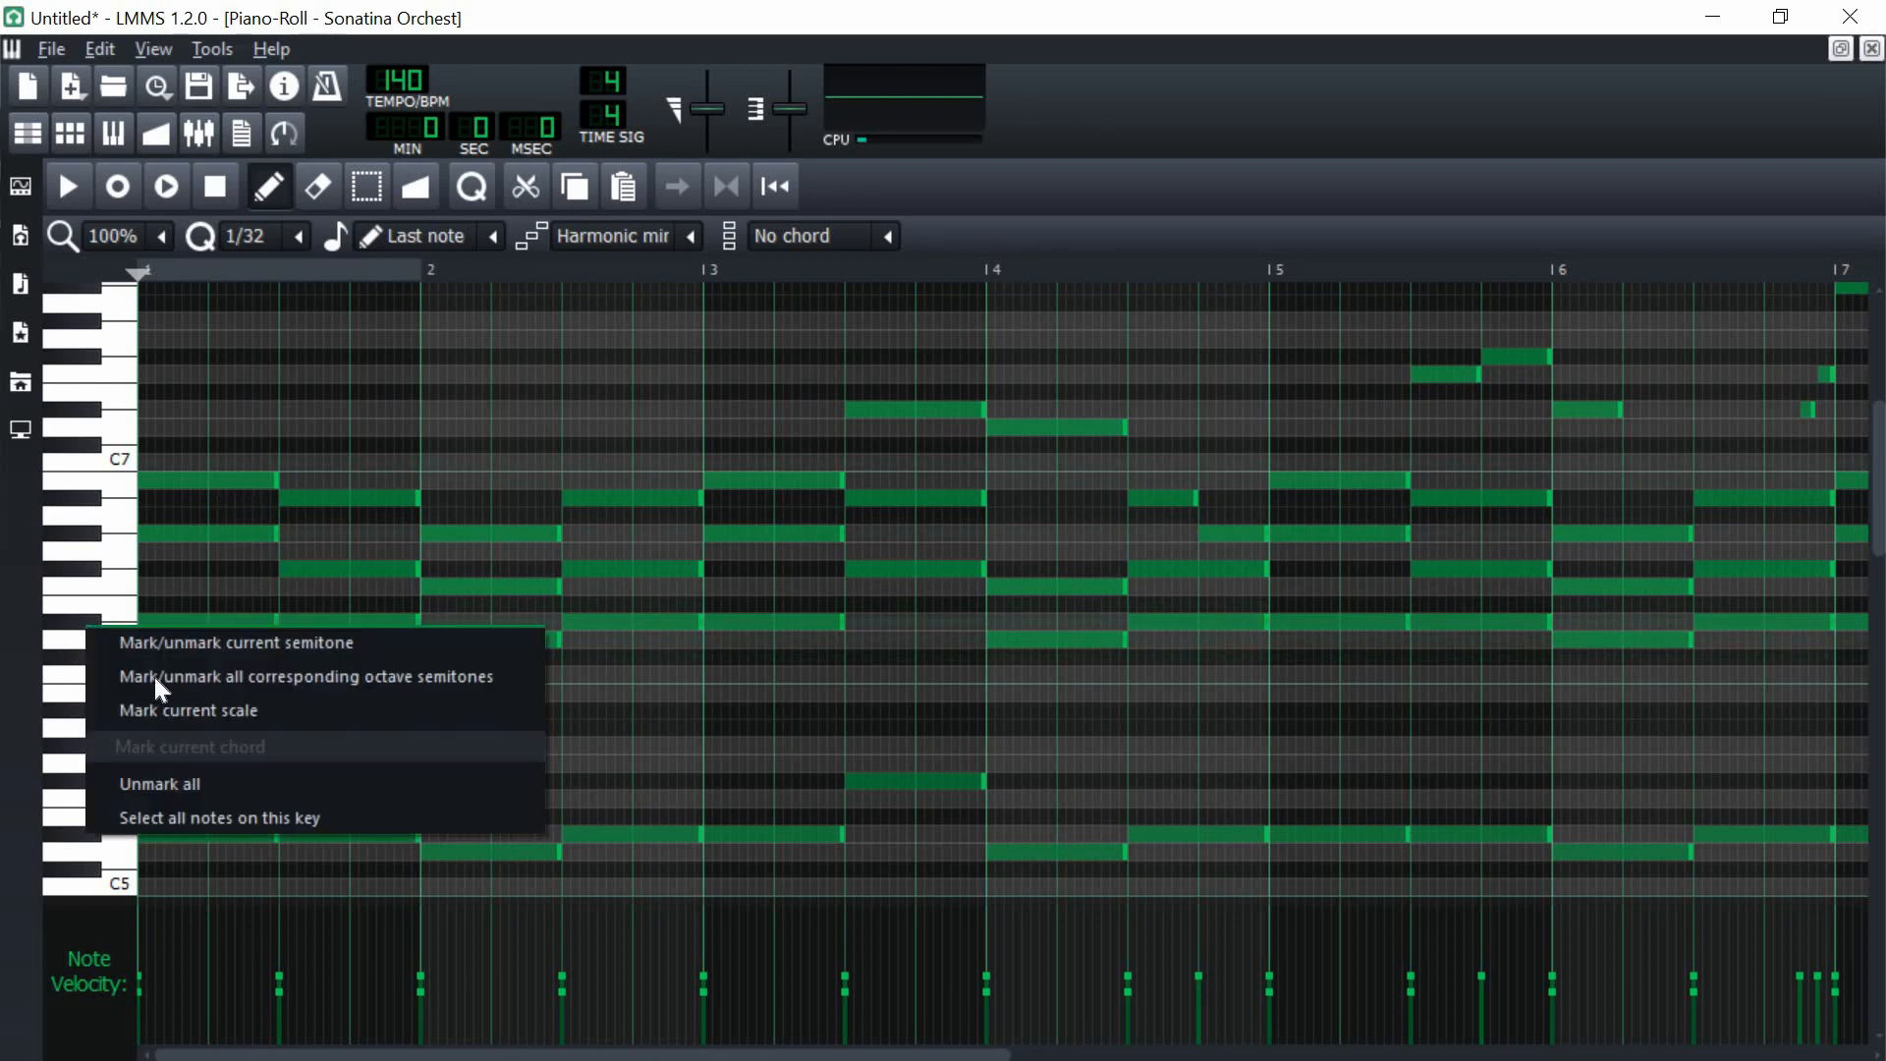
left_click(162, 703)
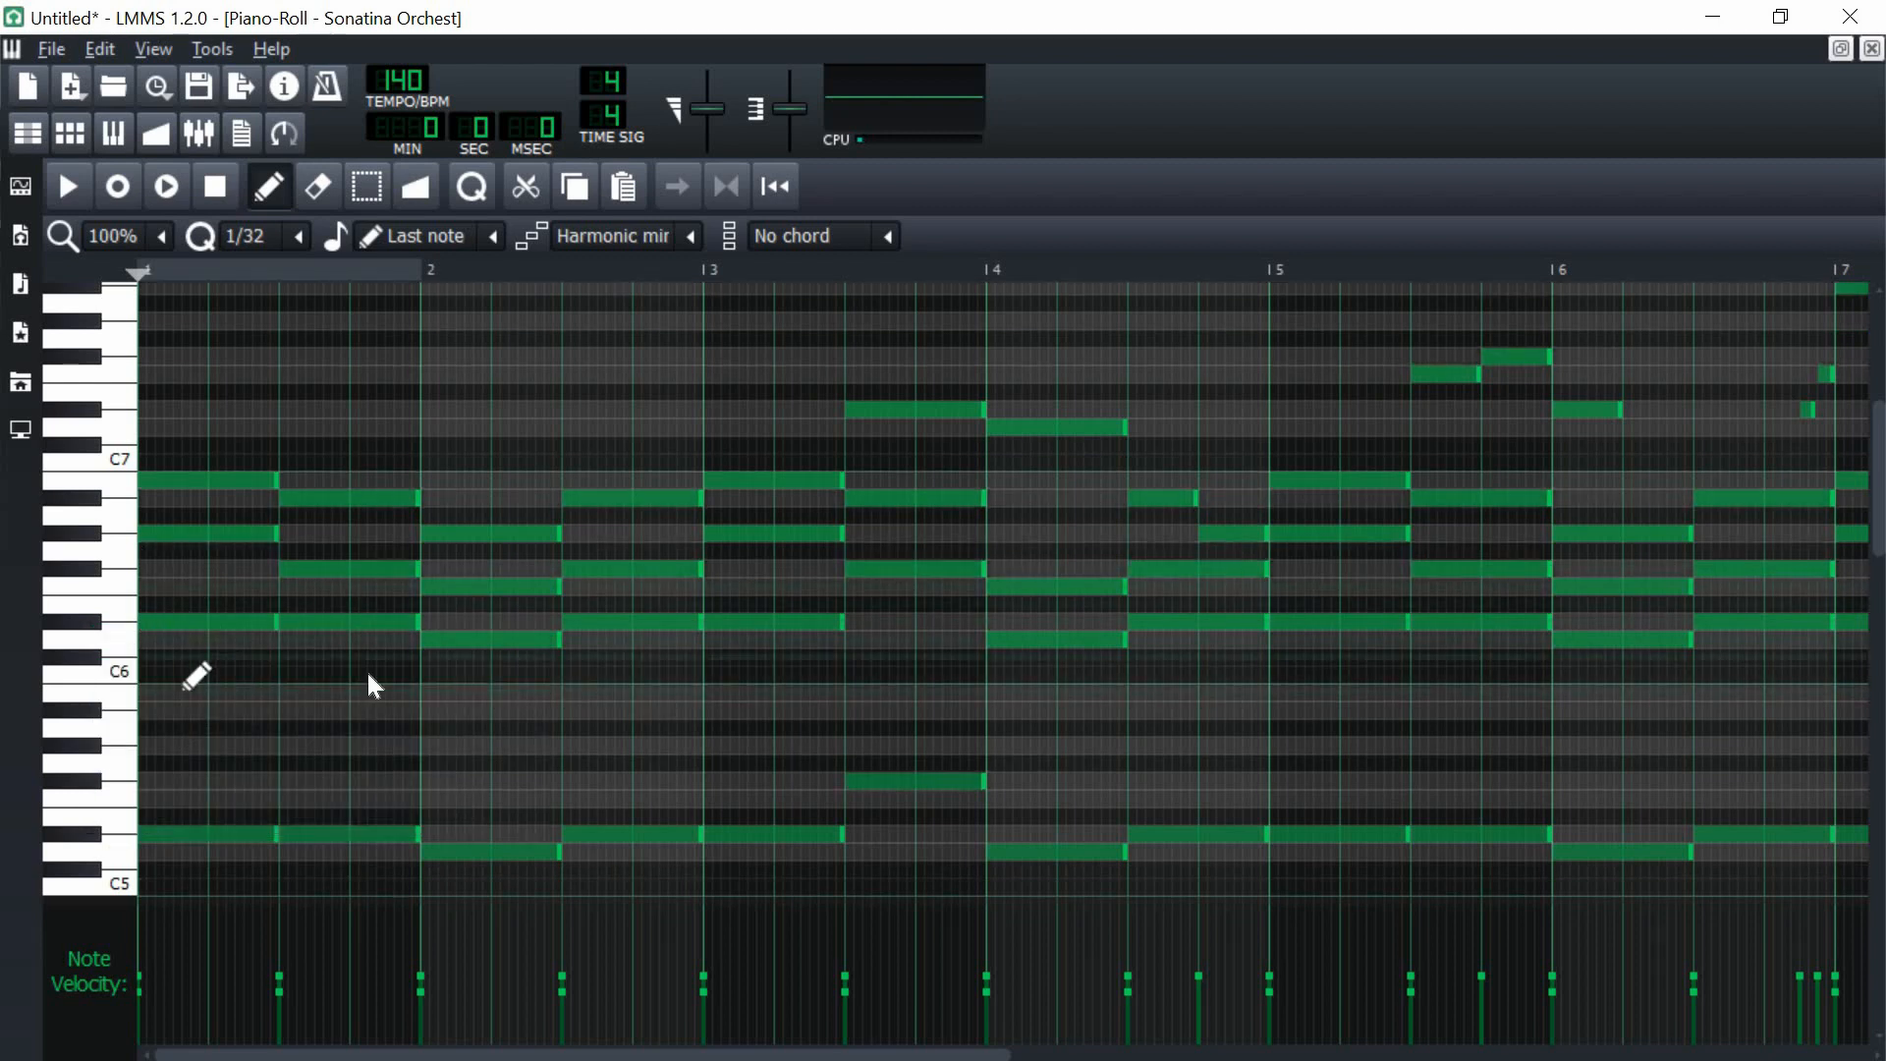
left_click(1872, 48)
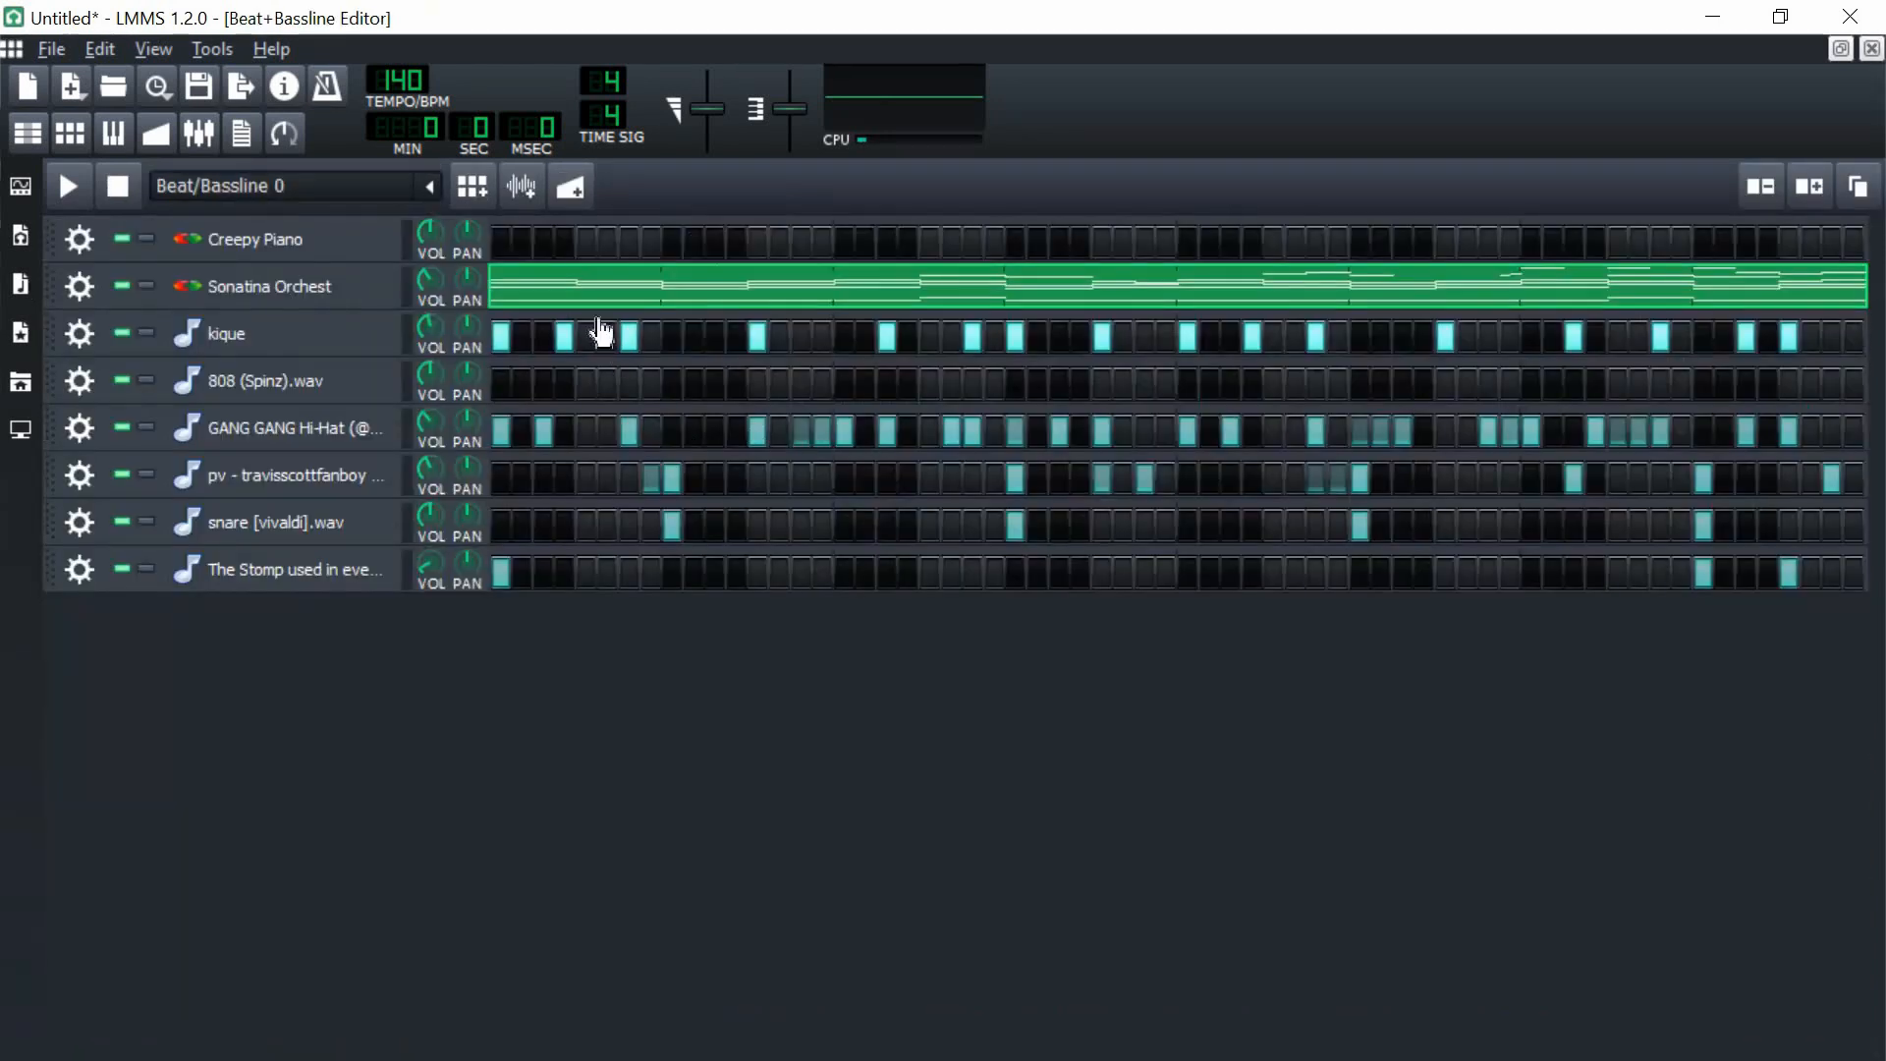
- Copy the Sonatina Orchest pattern for the empty Creepy Piano track
right_click(536, 257)
left_click(568, 271)
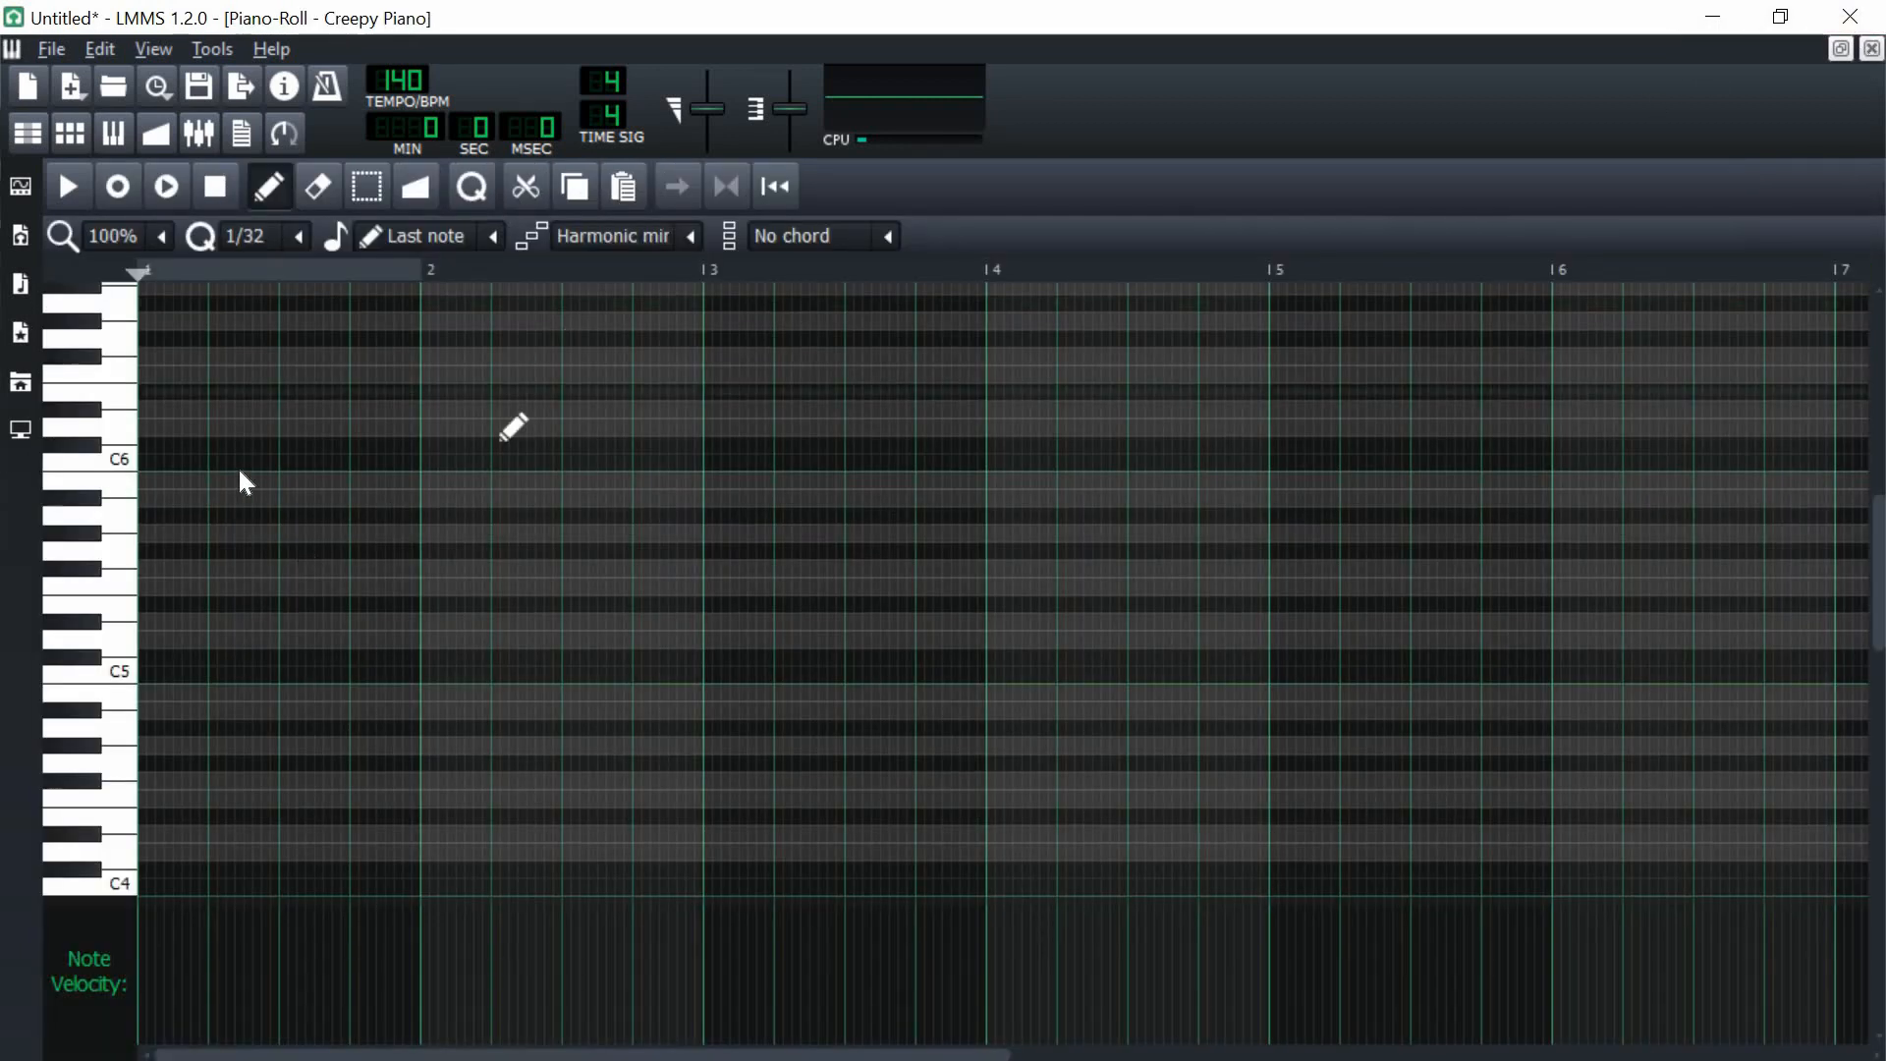
left_click(1872, 51)
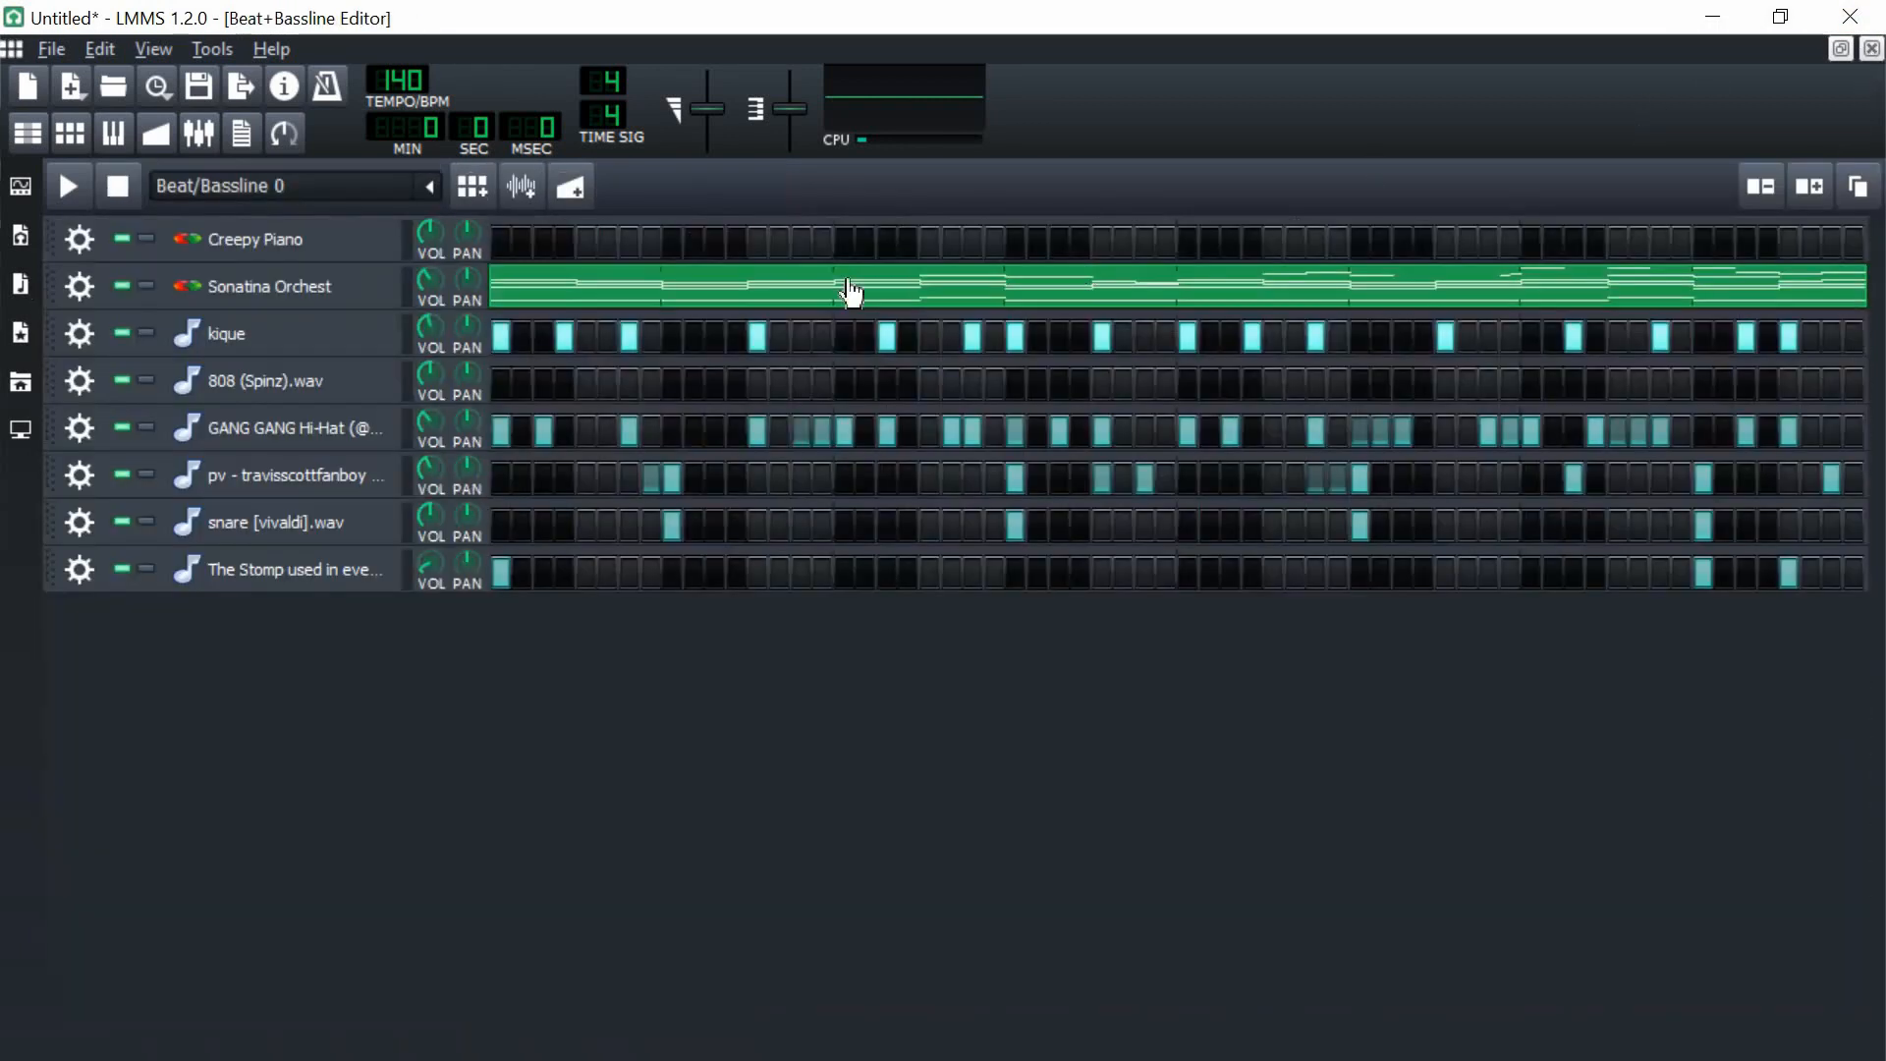
right_click(544, 298)
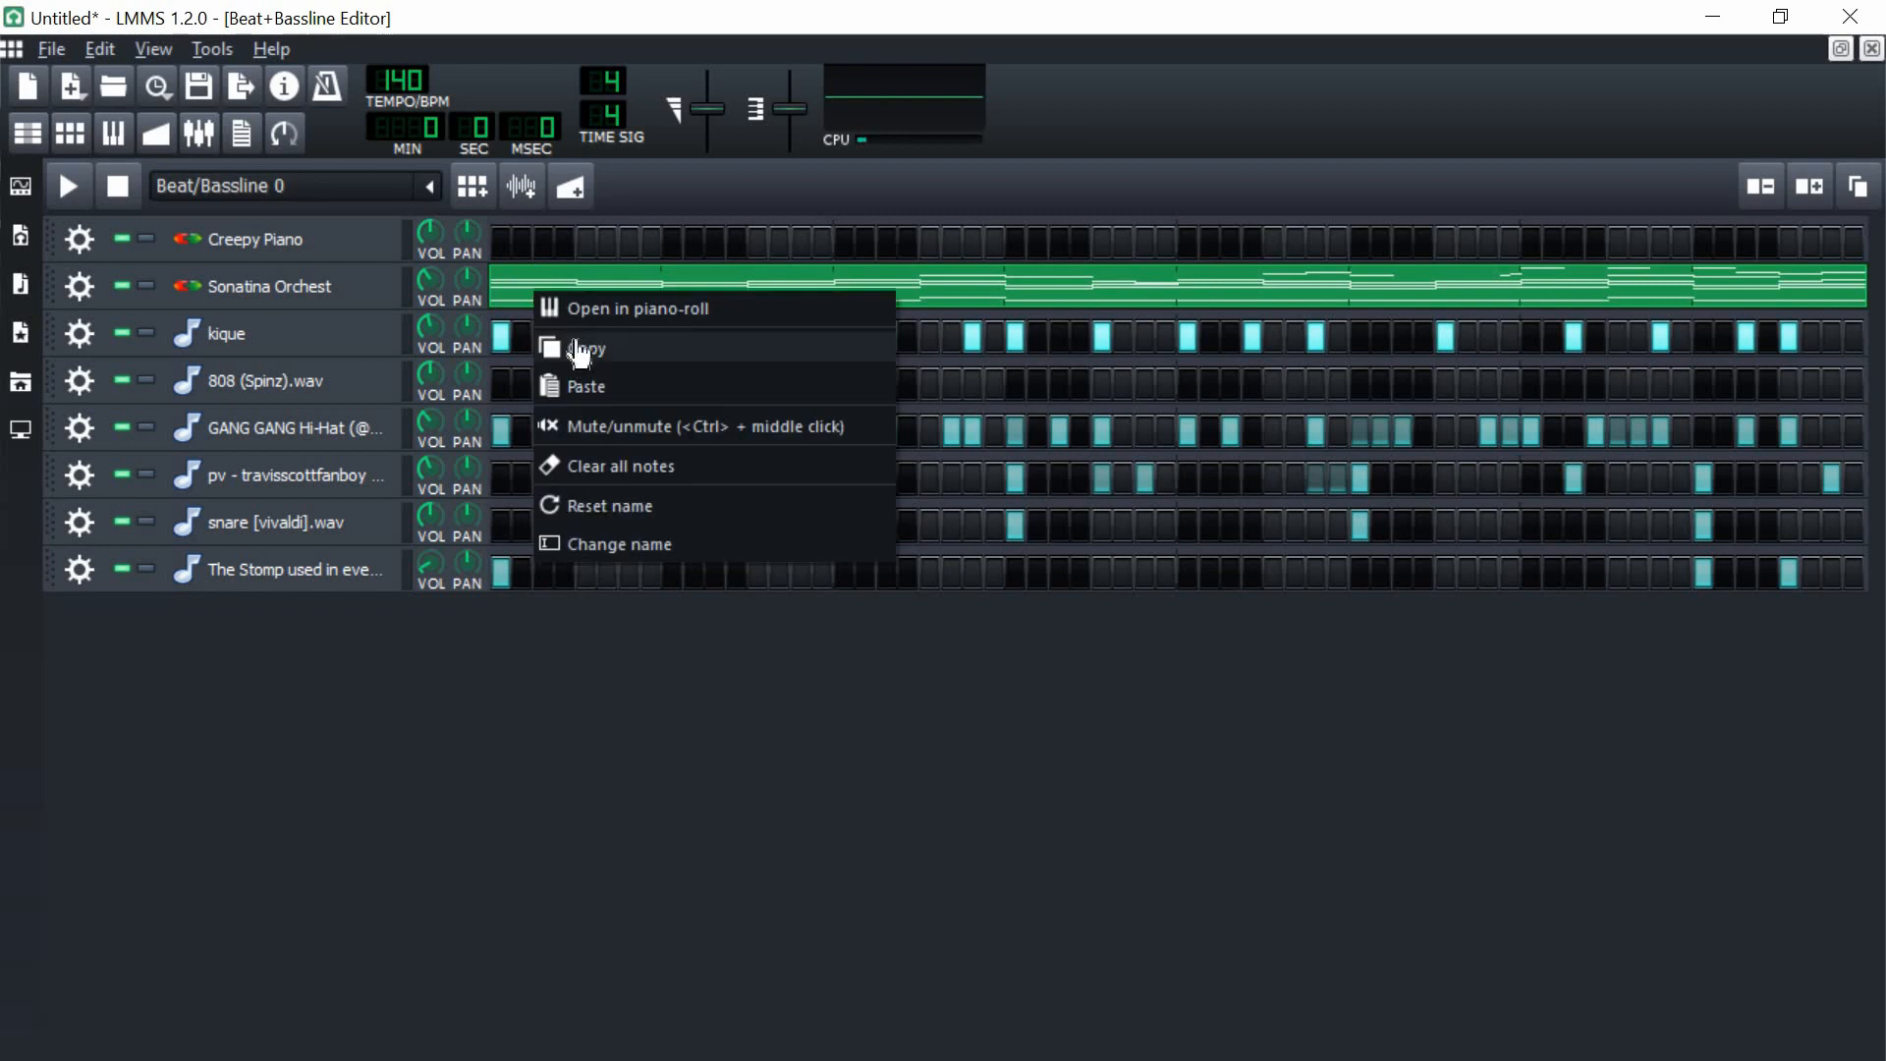
left_click(576, 350)
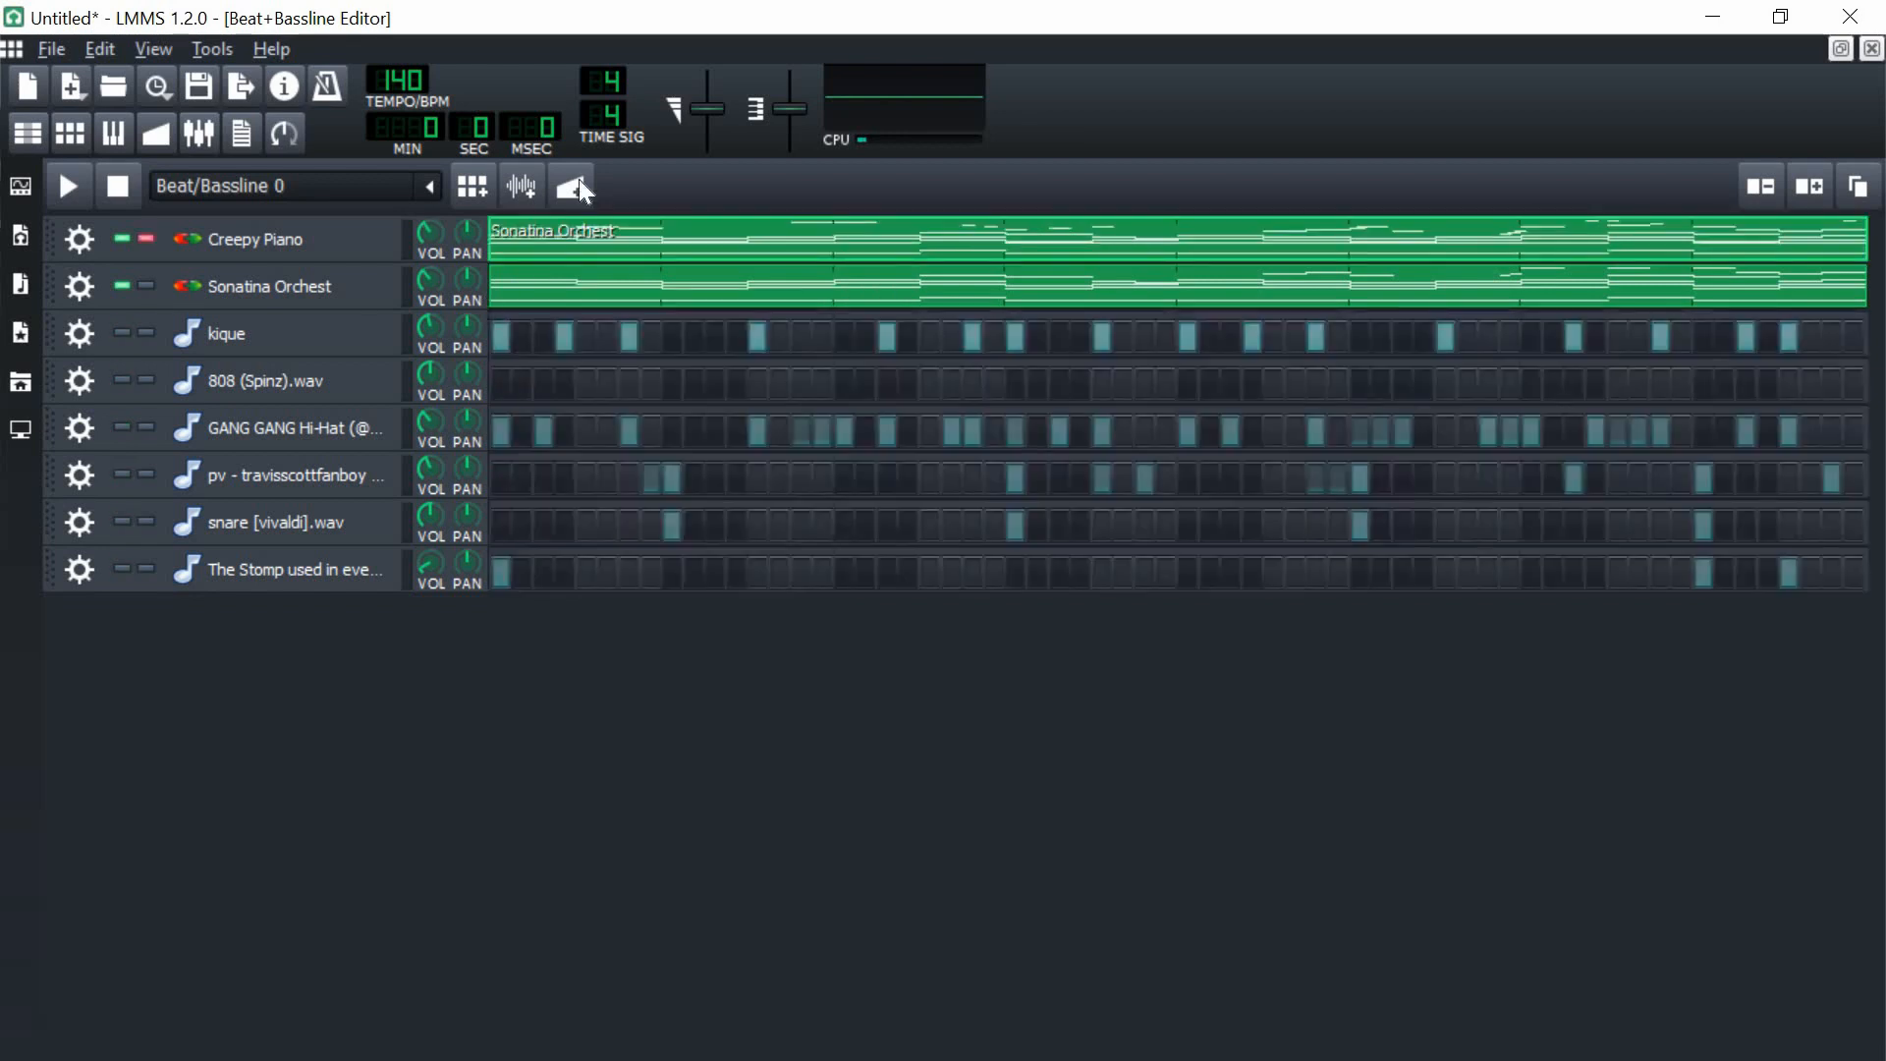
- Examine the Creepy Piano pattern's melody notes at 100% zoom and audition it together with Sonatina Orchest
right_click(536, 297)
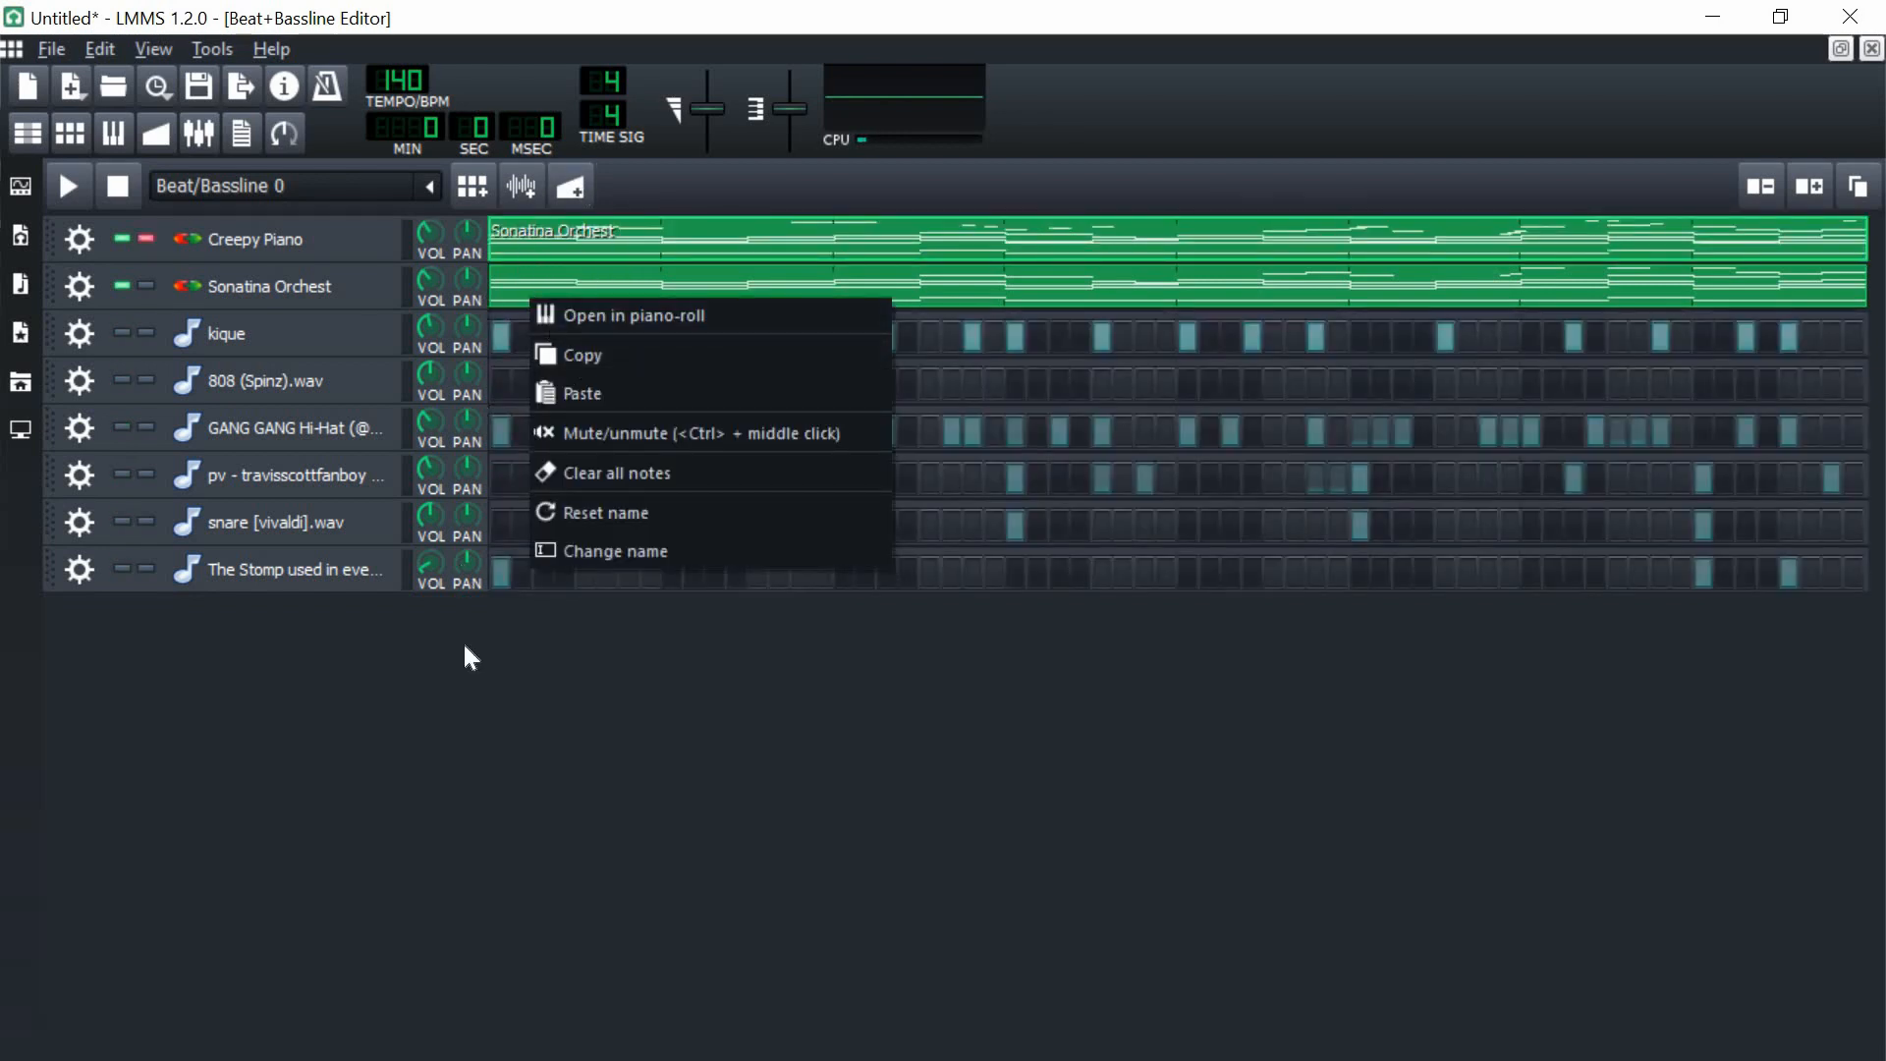
left_click(527, 295)
right_click(560, 234)
left_click(613, 253)
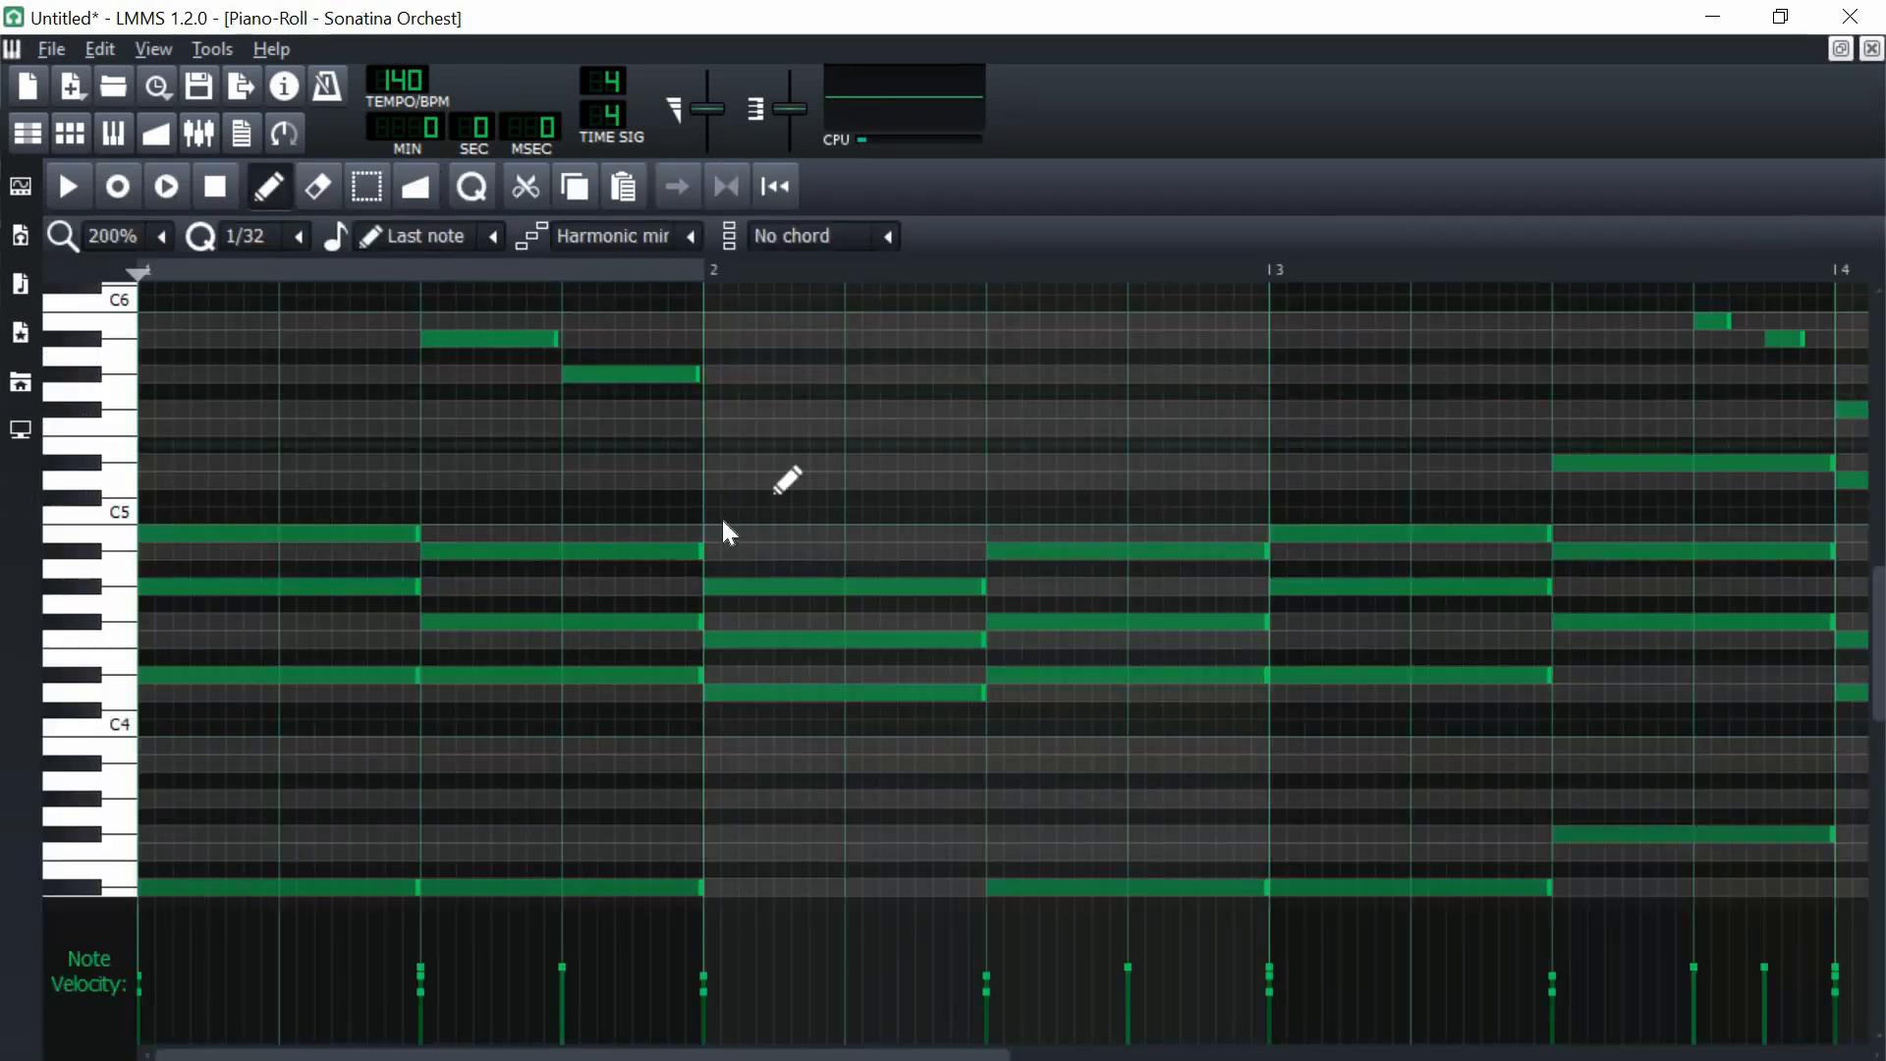
left_click(157, 235)
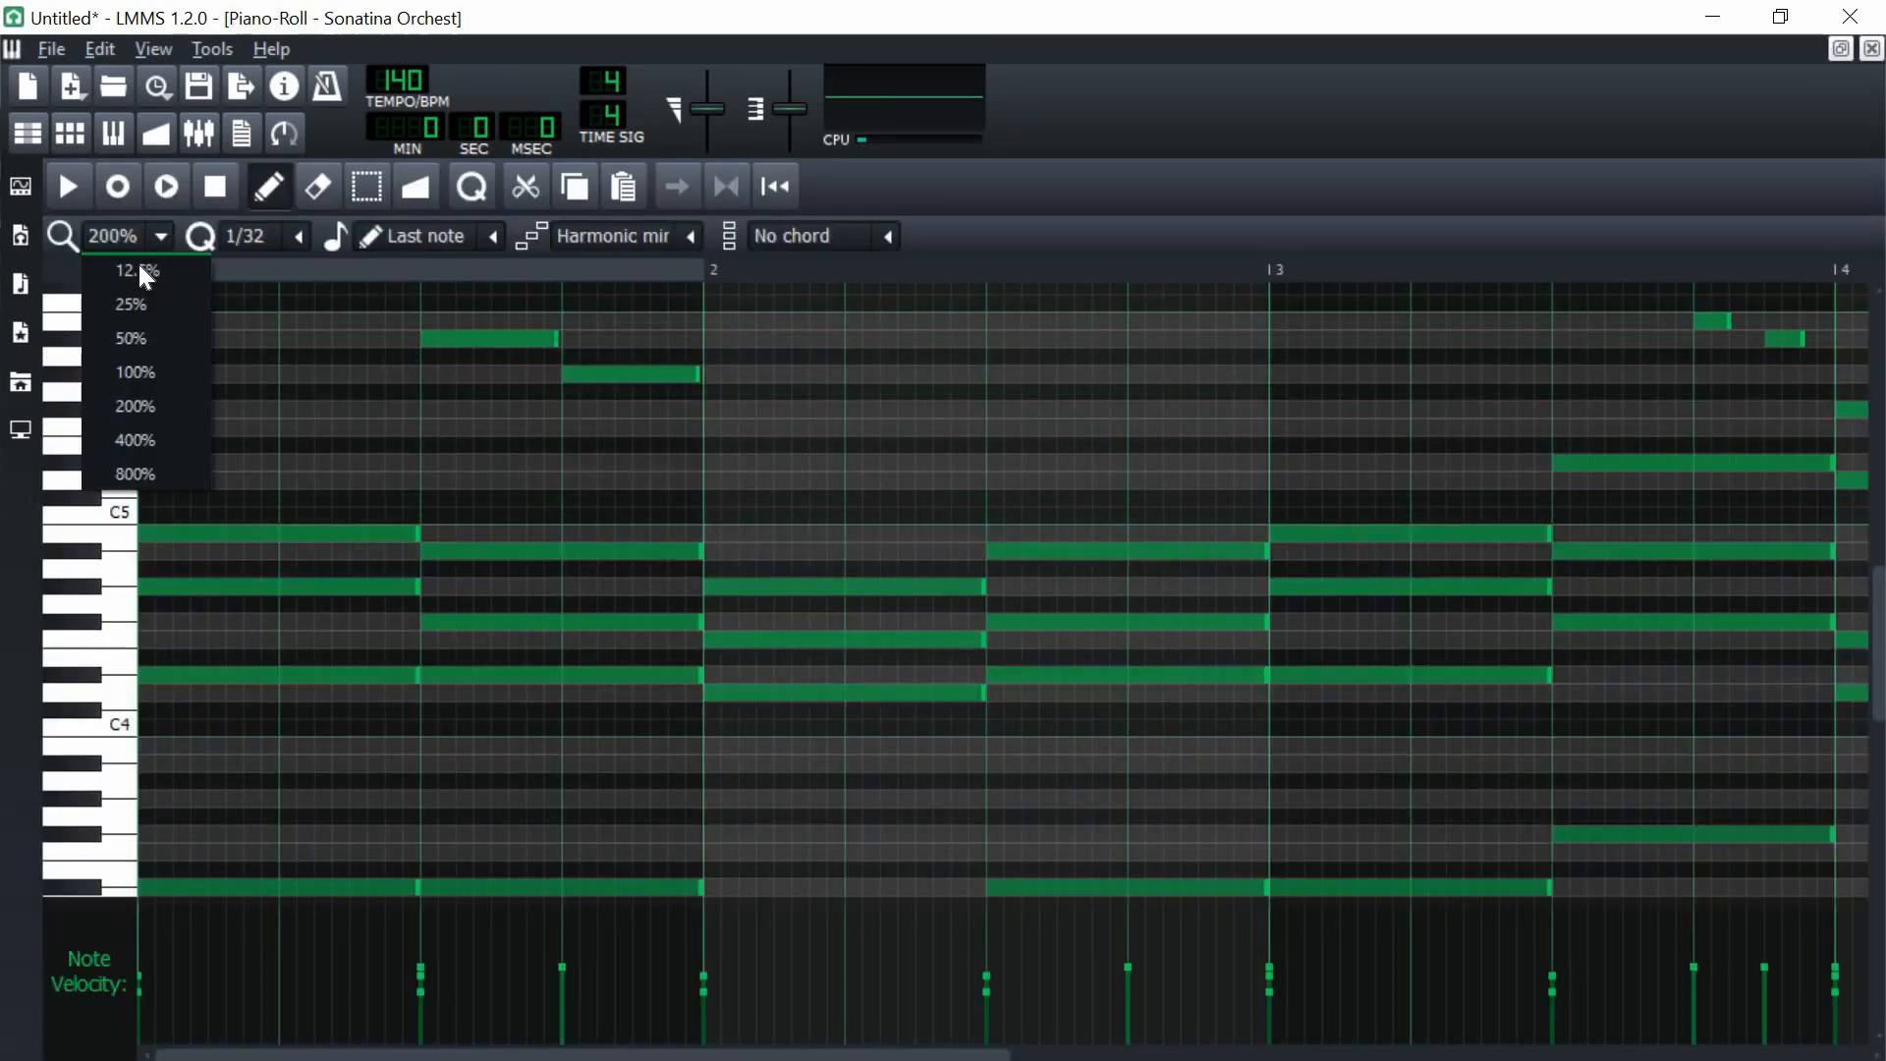
left_click(143, 371)
scroll(630, 471, "up", 5)
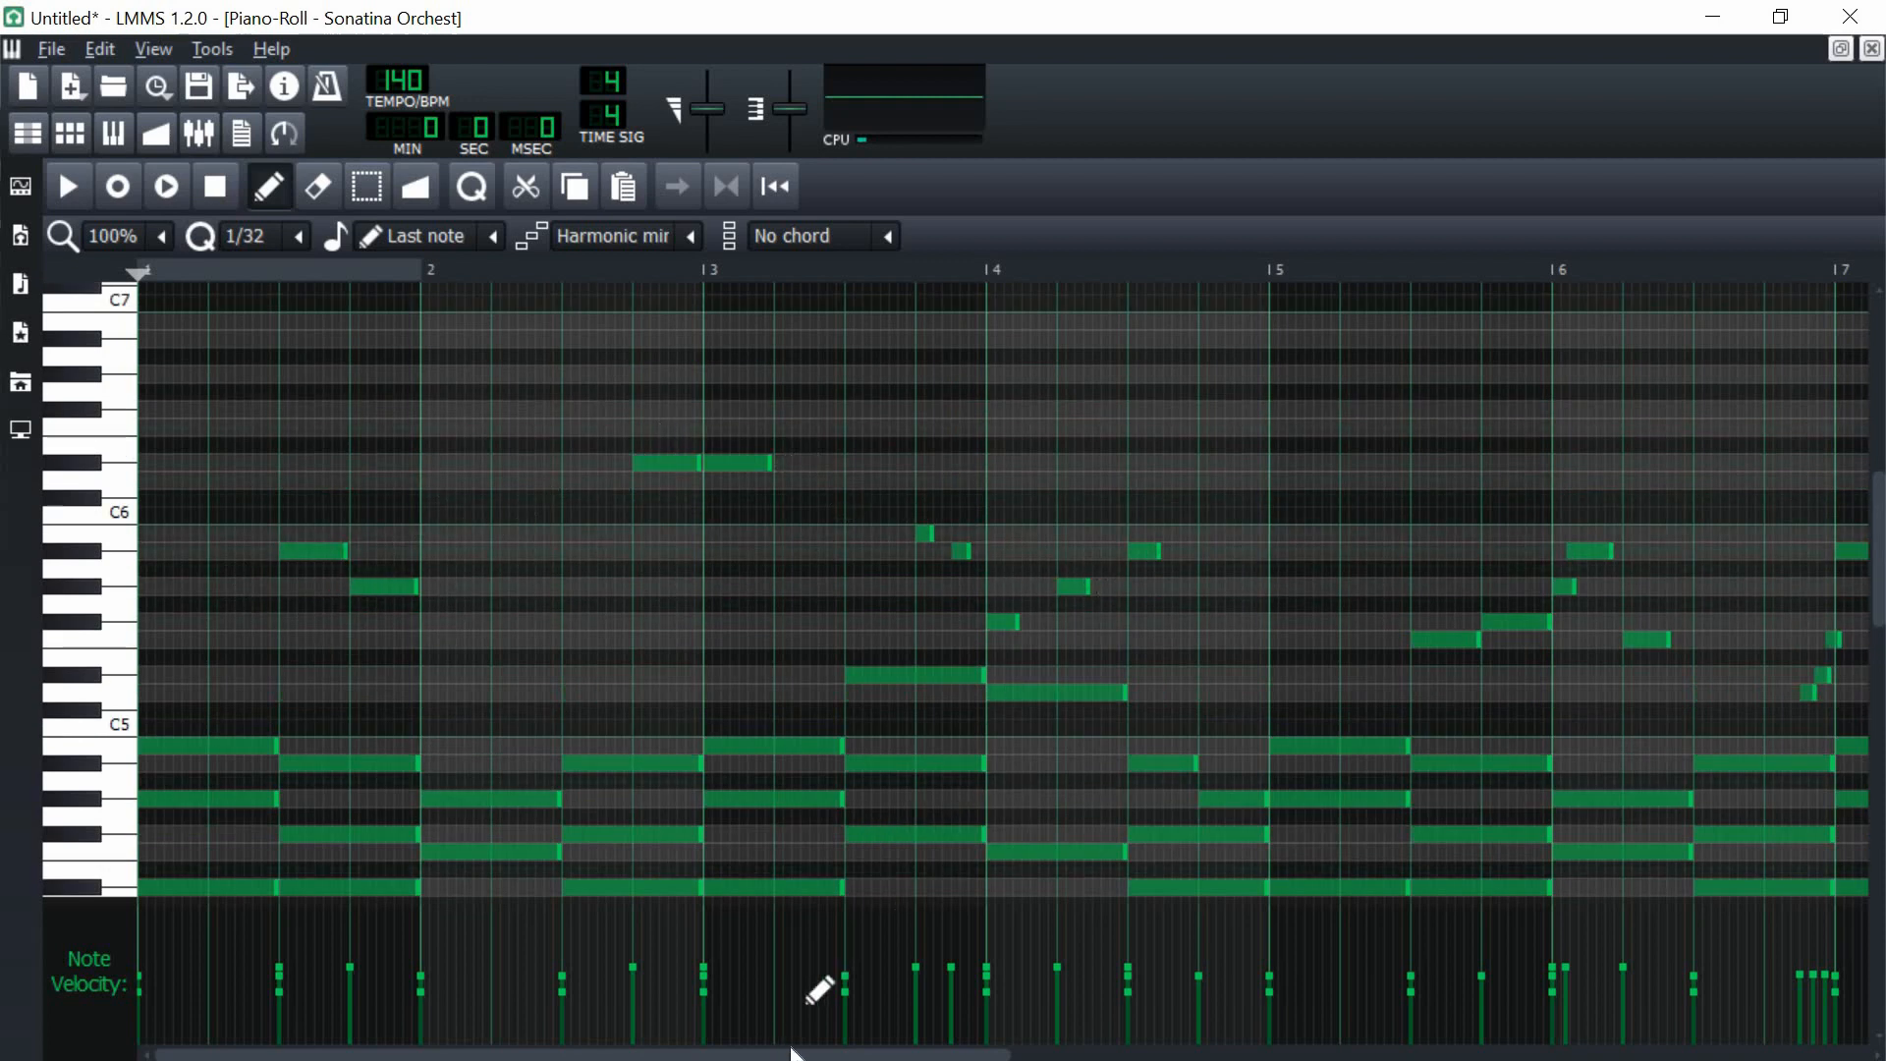
scroll(1053, 1021, "right", 5)
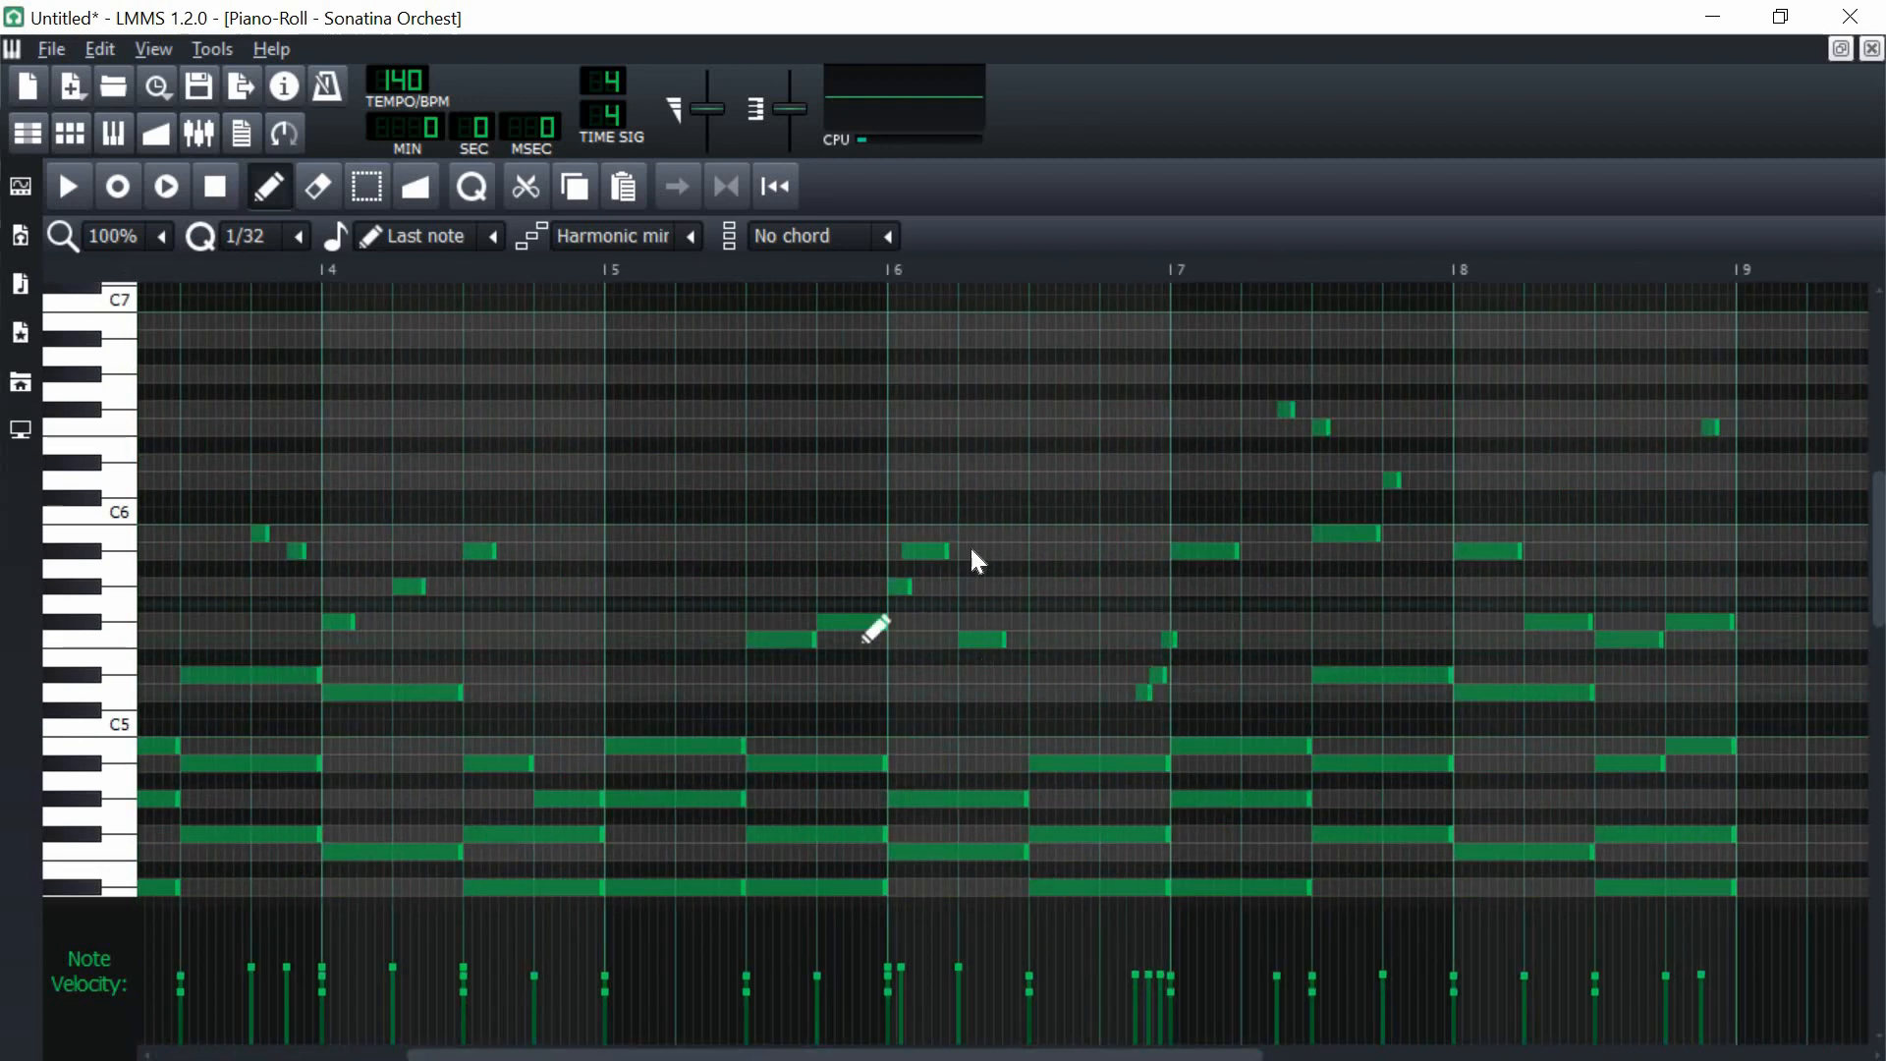
scroll(927, 1053, "right", 1)
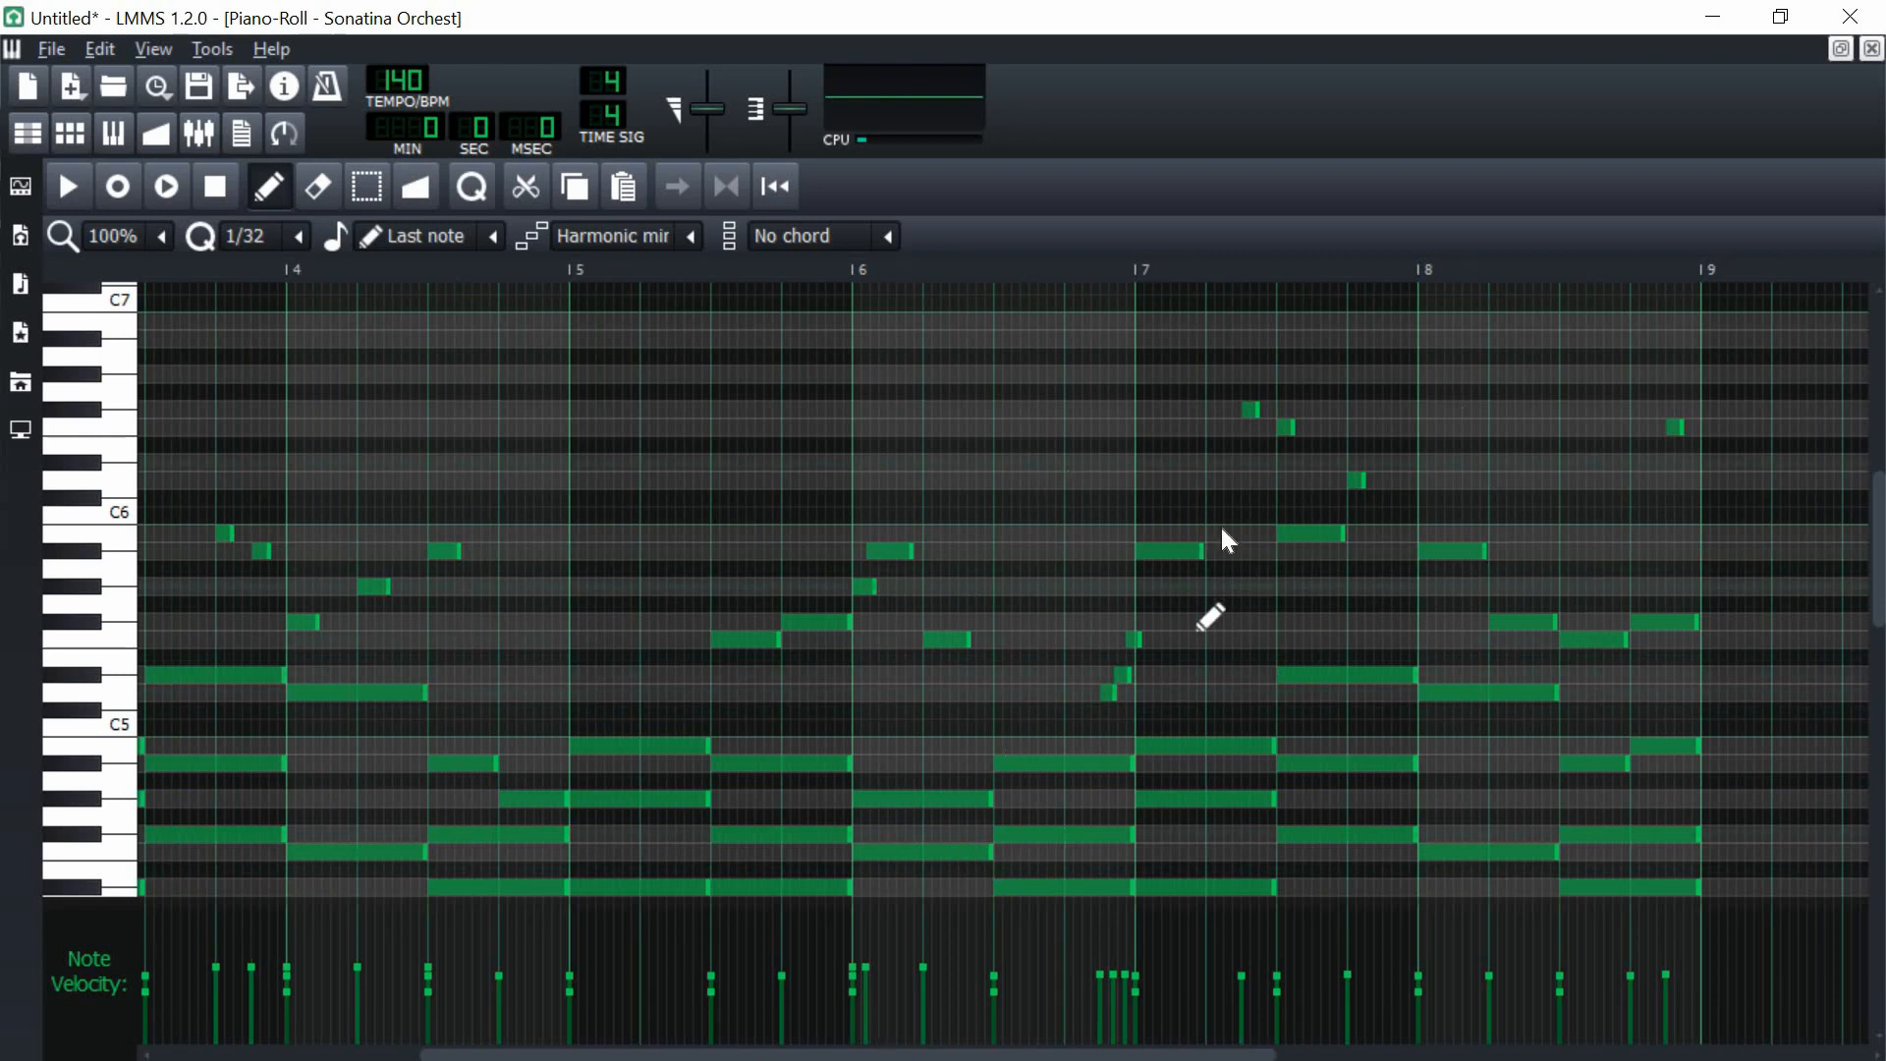
left_click(1872, 48)
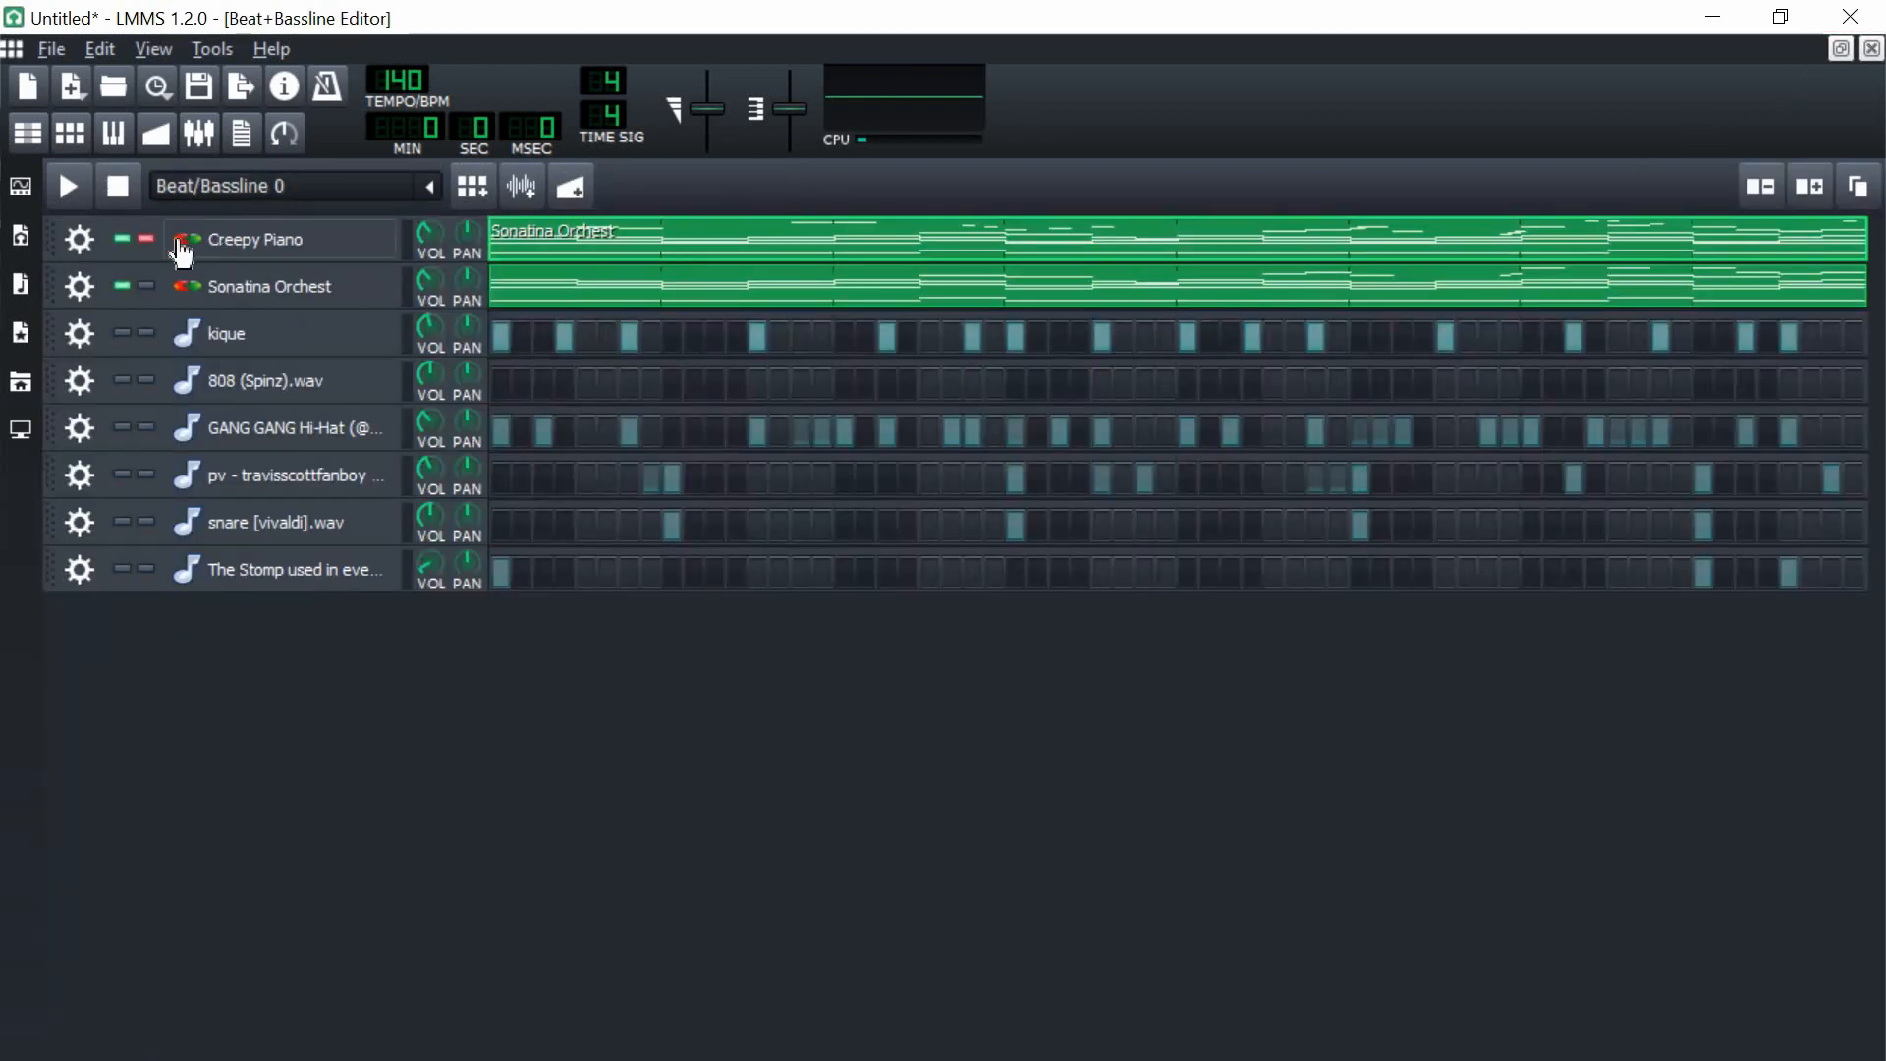
key("space")
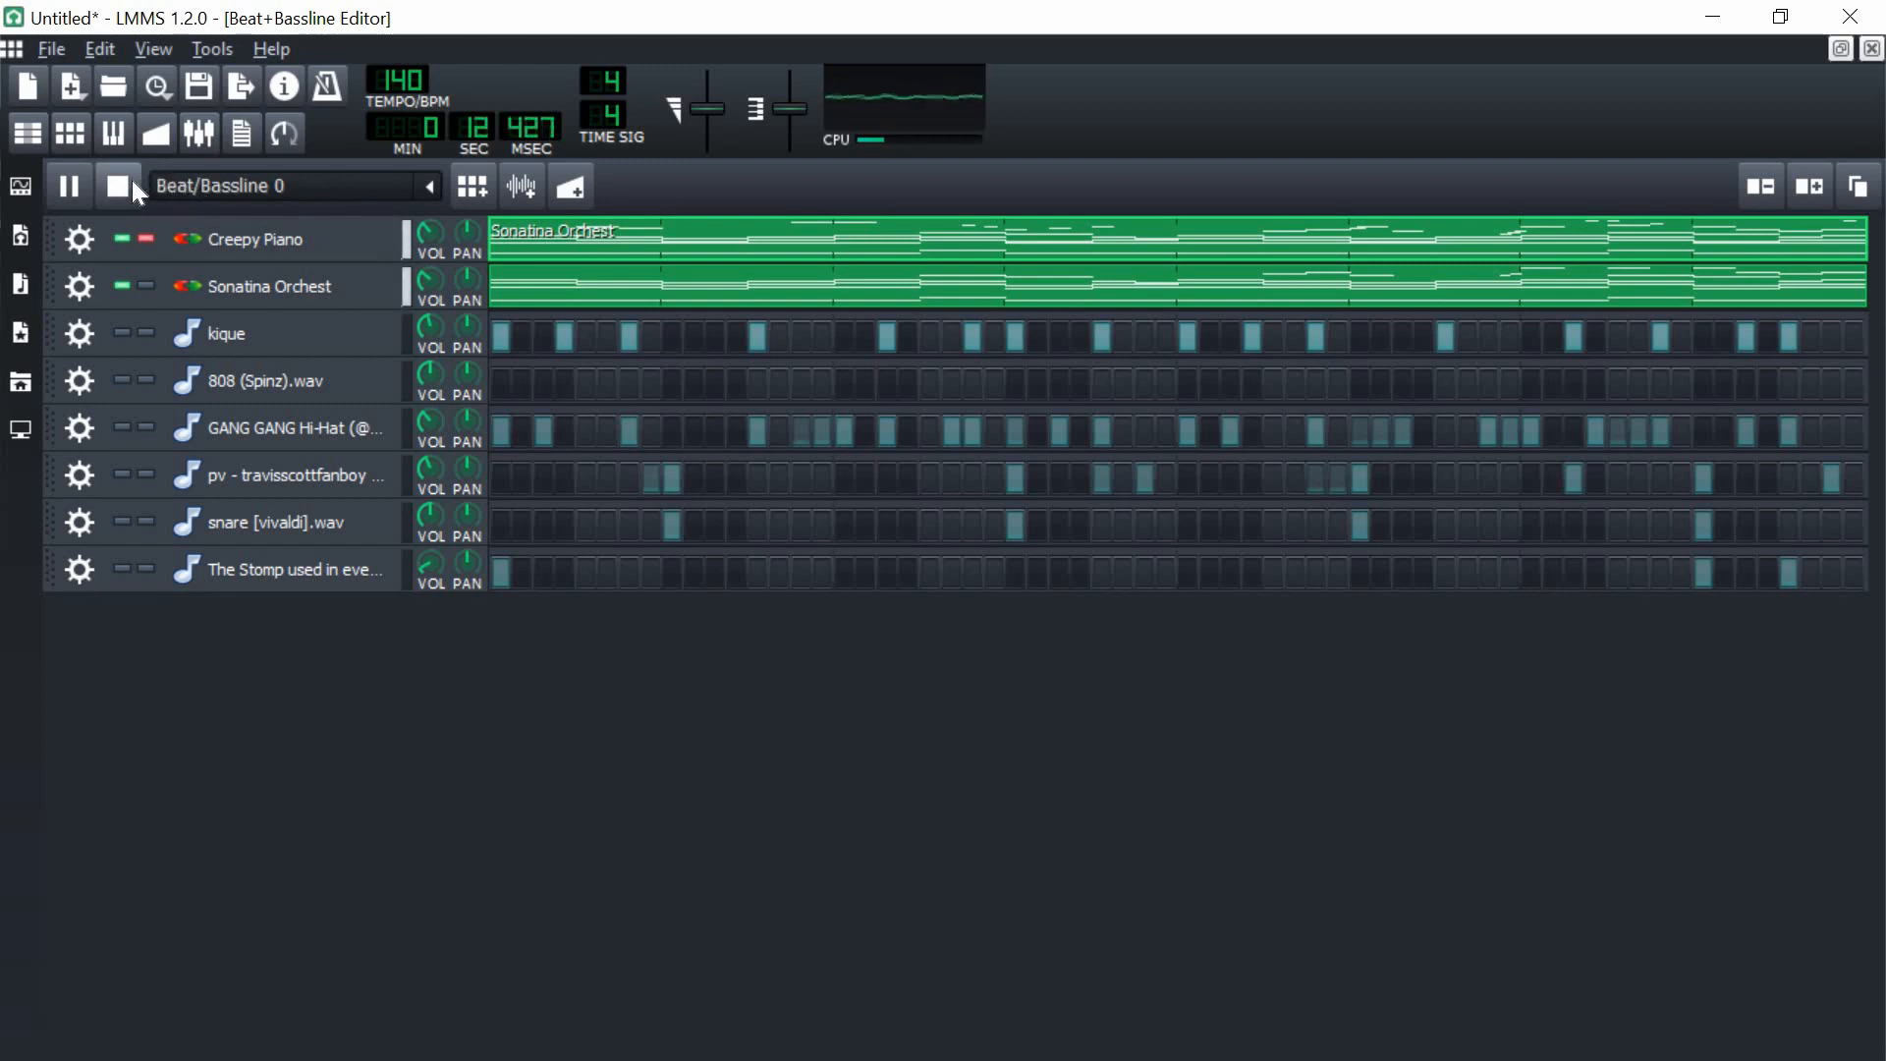
key("space")
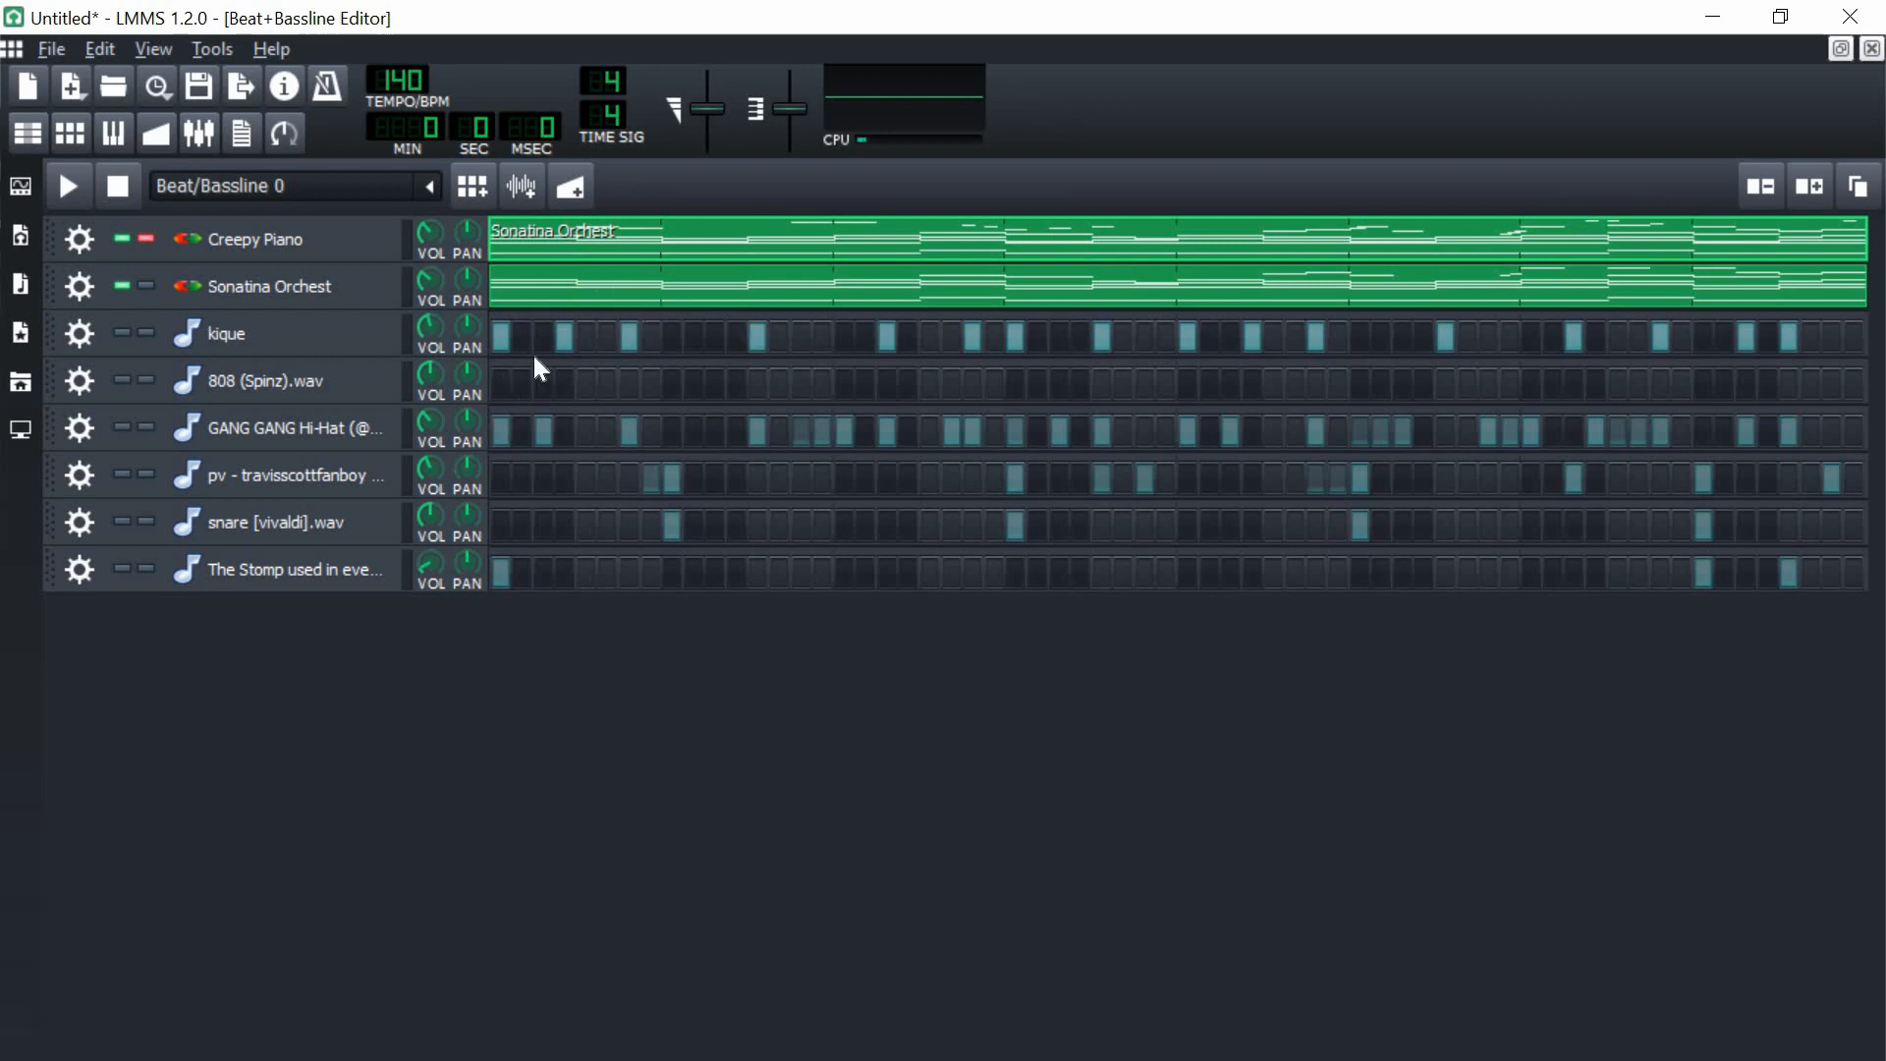
- Select the lowest octave's bass notes across bars 1 to 4 of the Sonatina Orchest pattern for copying
right_click(565, 298)
left_click(611, 309)
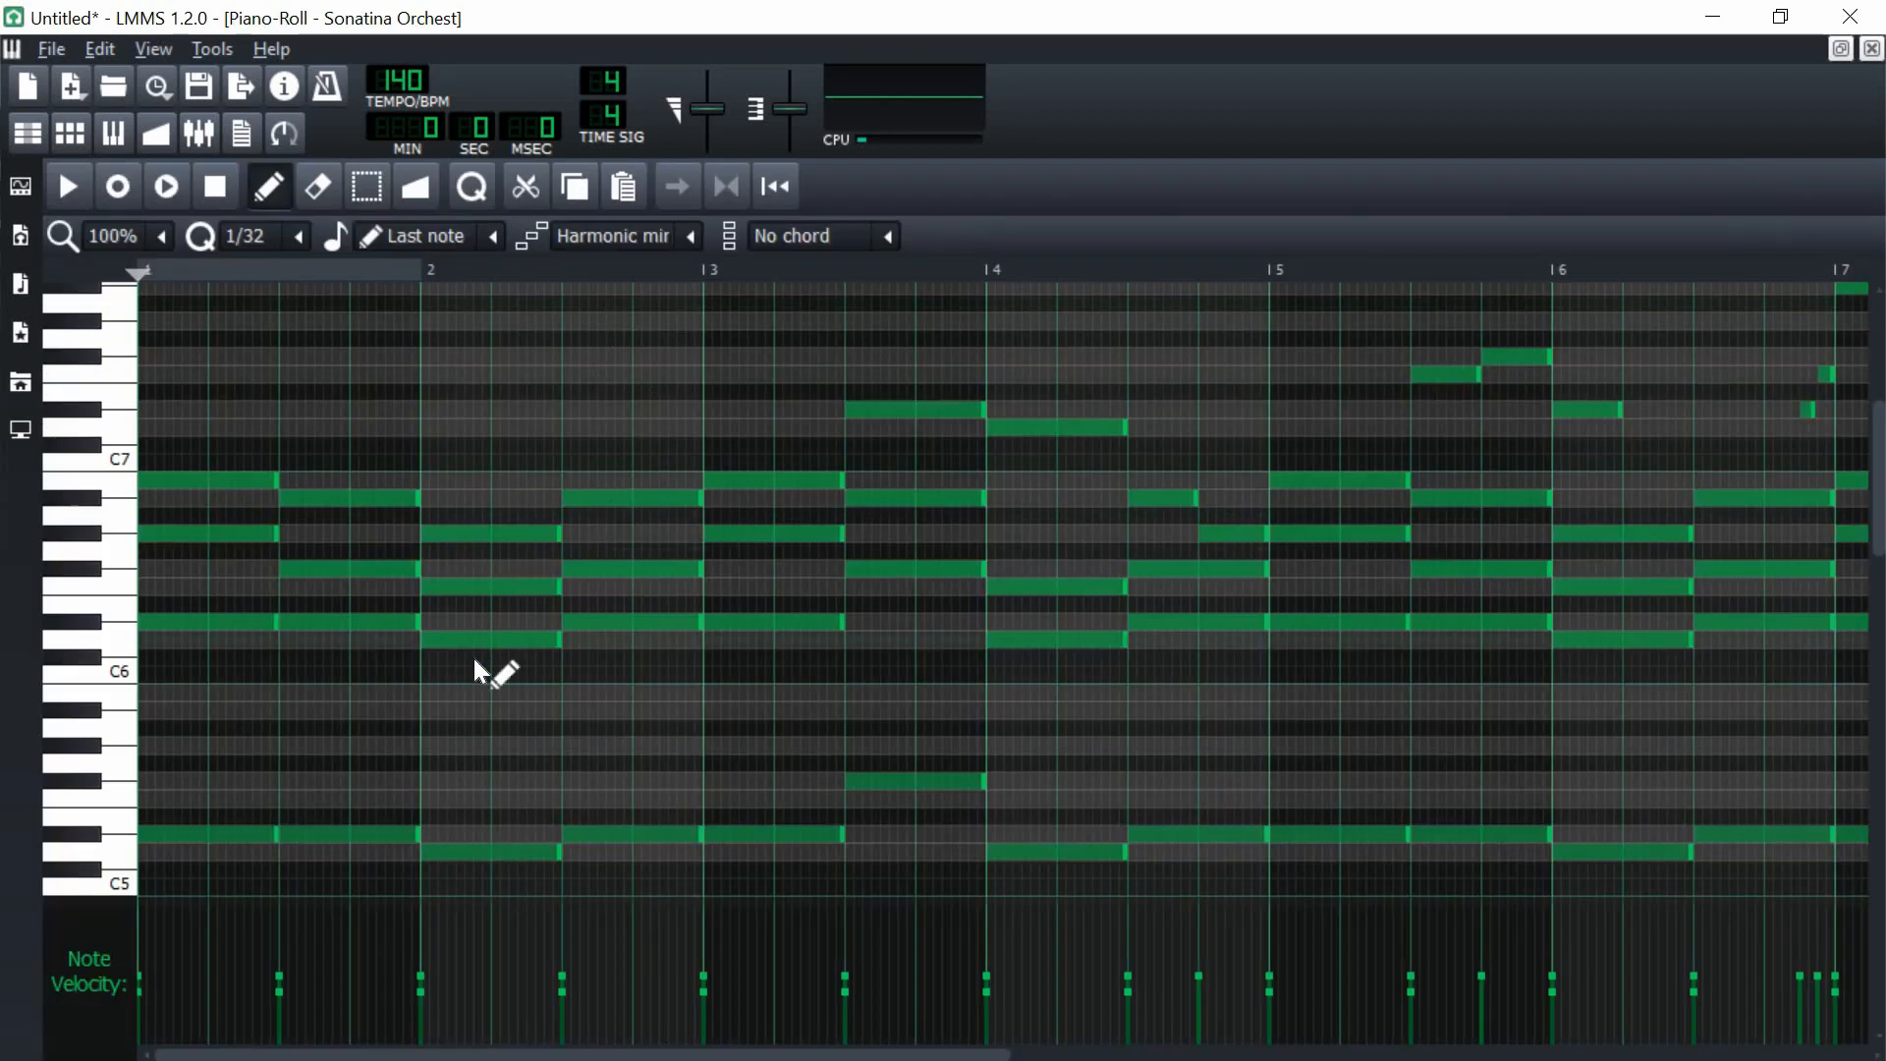
left_click_drag(1079, 587, 236, 785)
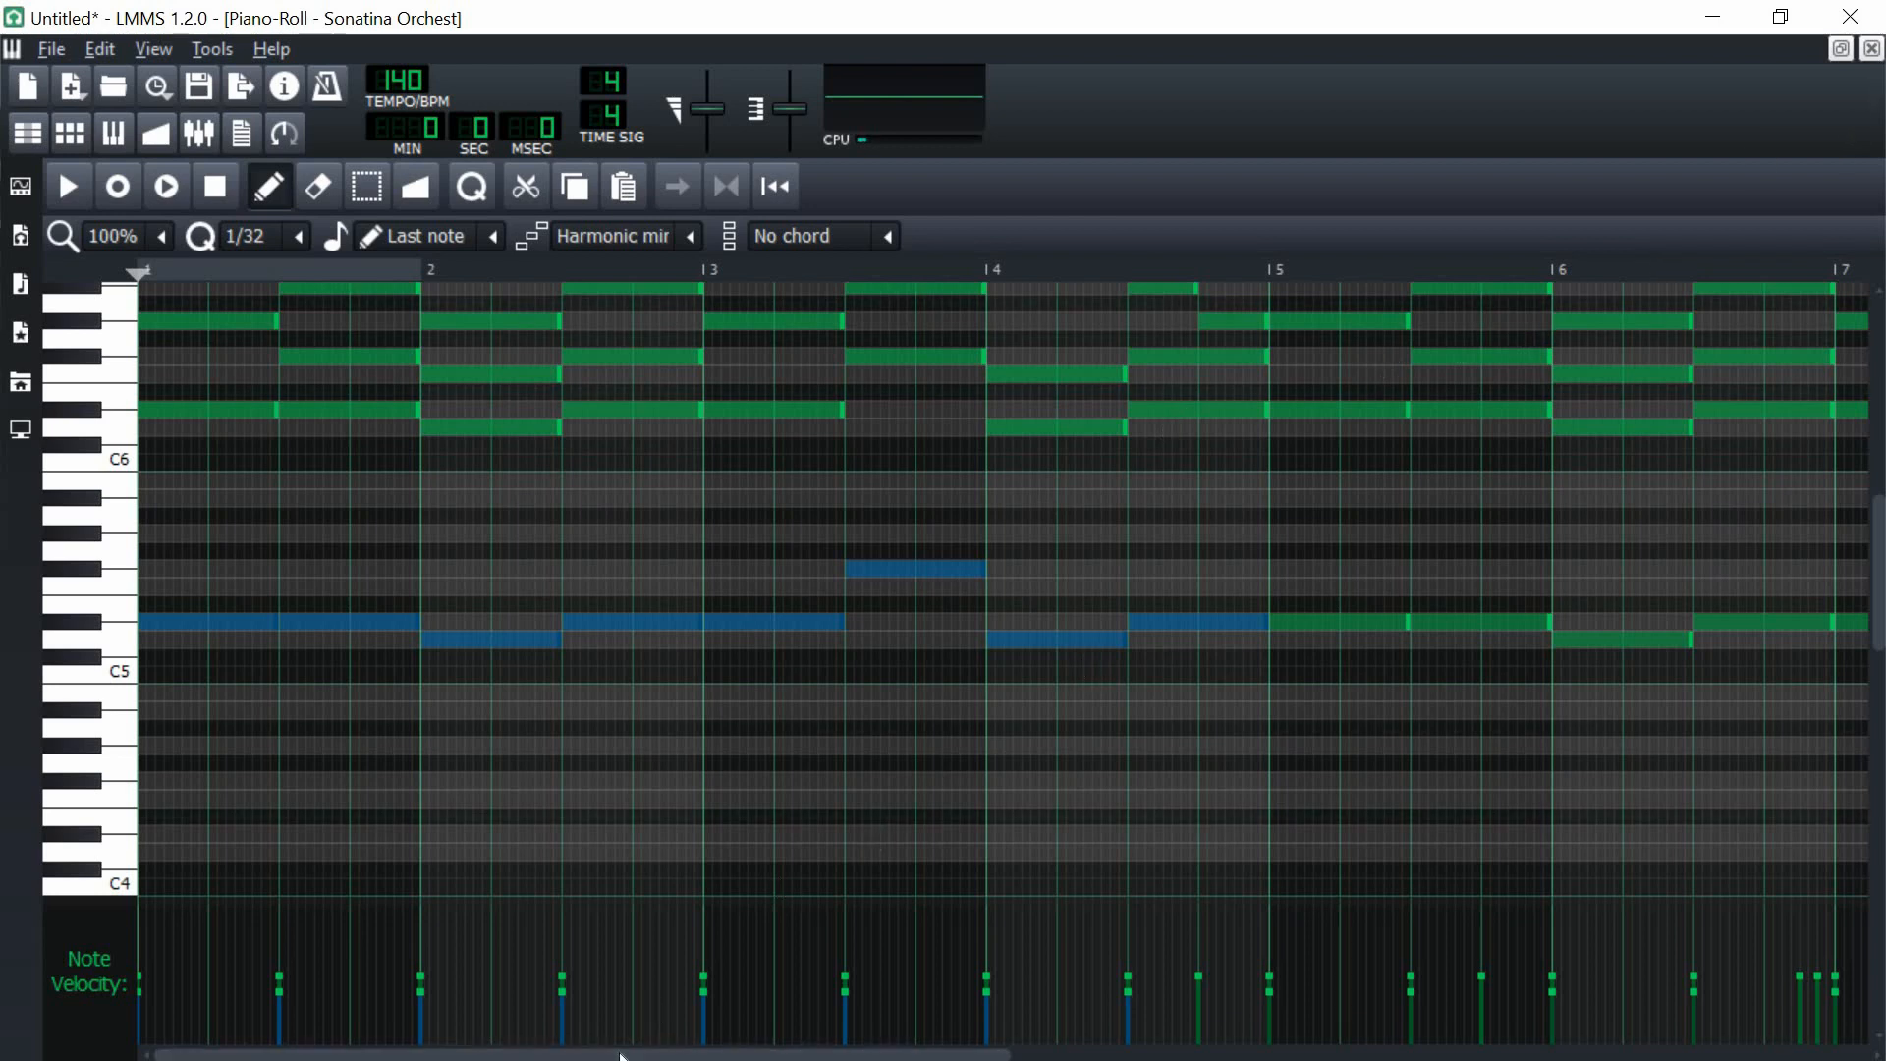
mouse_move(622, 1056)
left_mouse_down()
mouse_move(863, 1057)
mouse_move(612, 1057)
left_mouse_up()
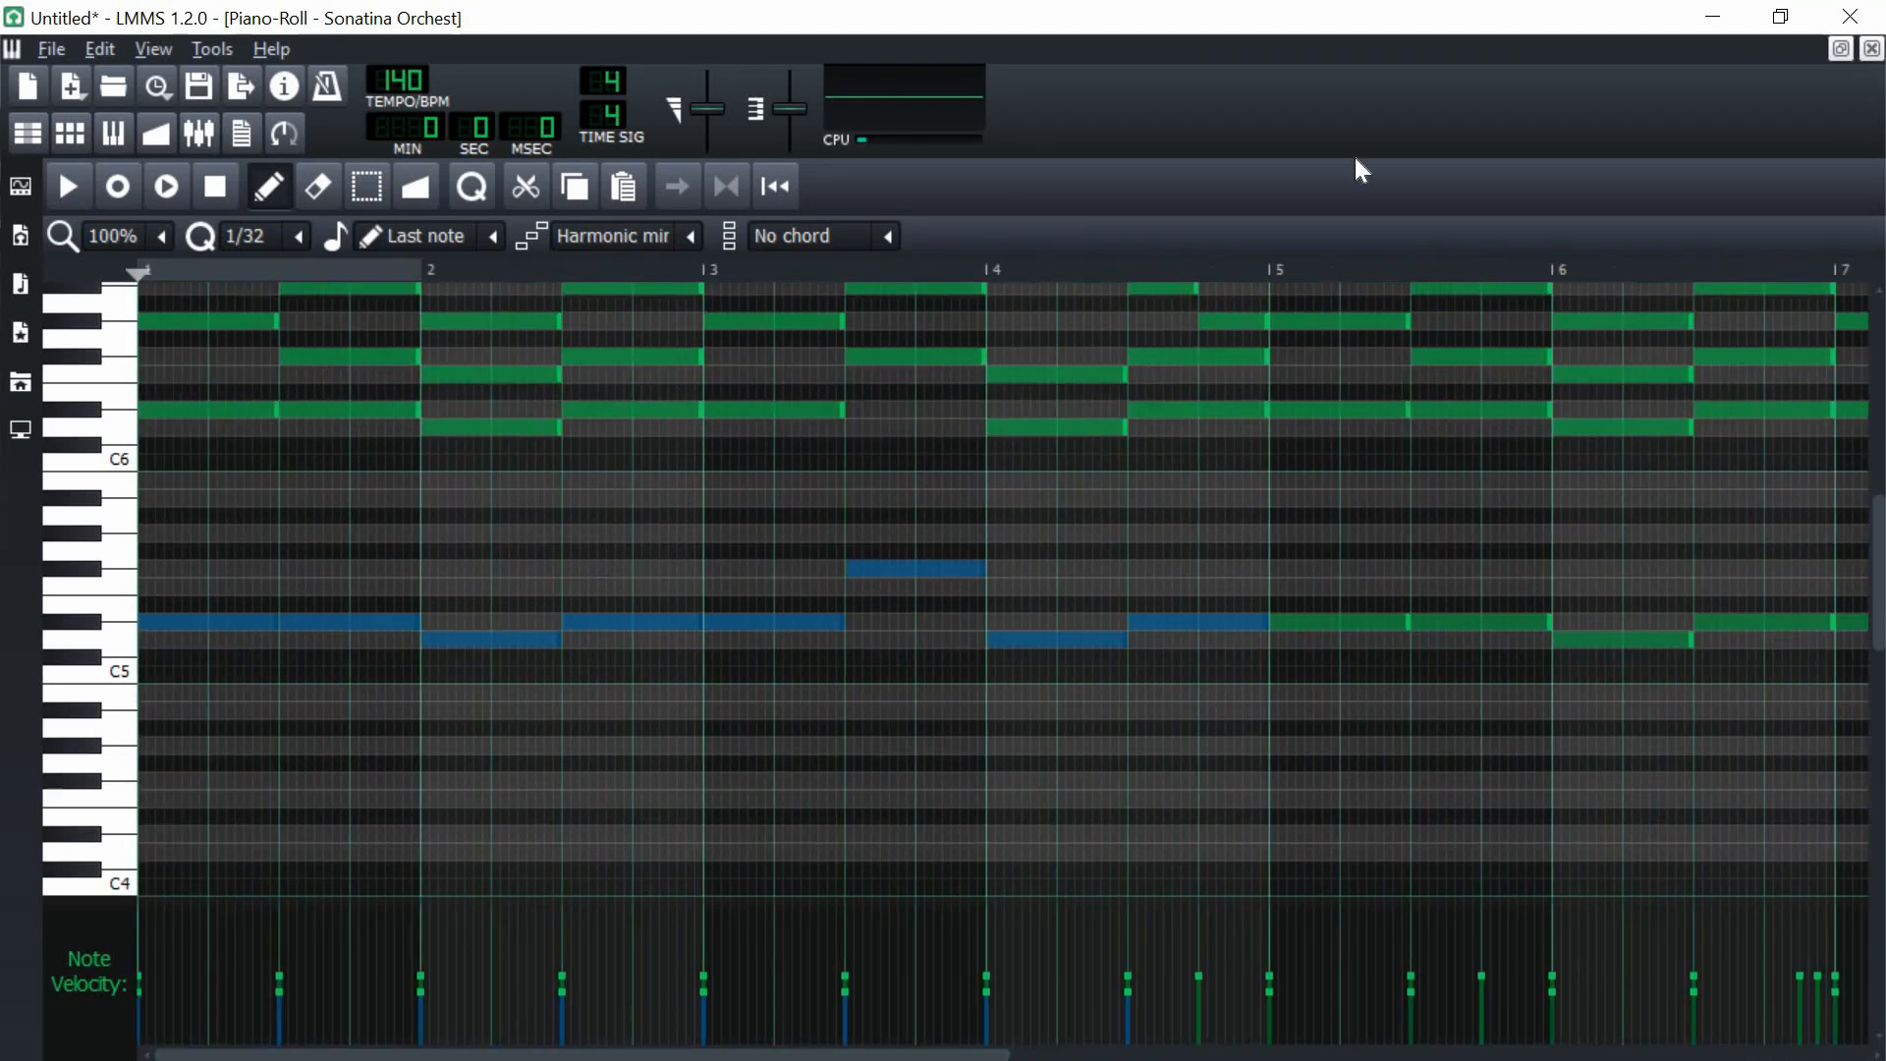
left_click(1871, 49)
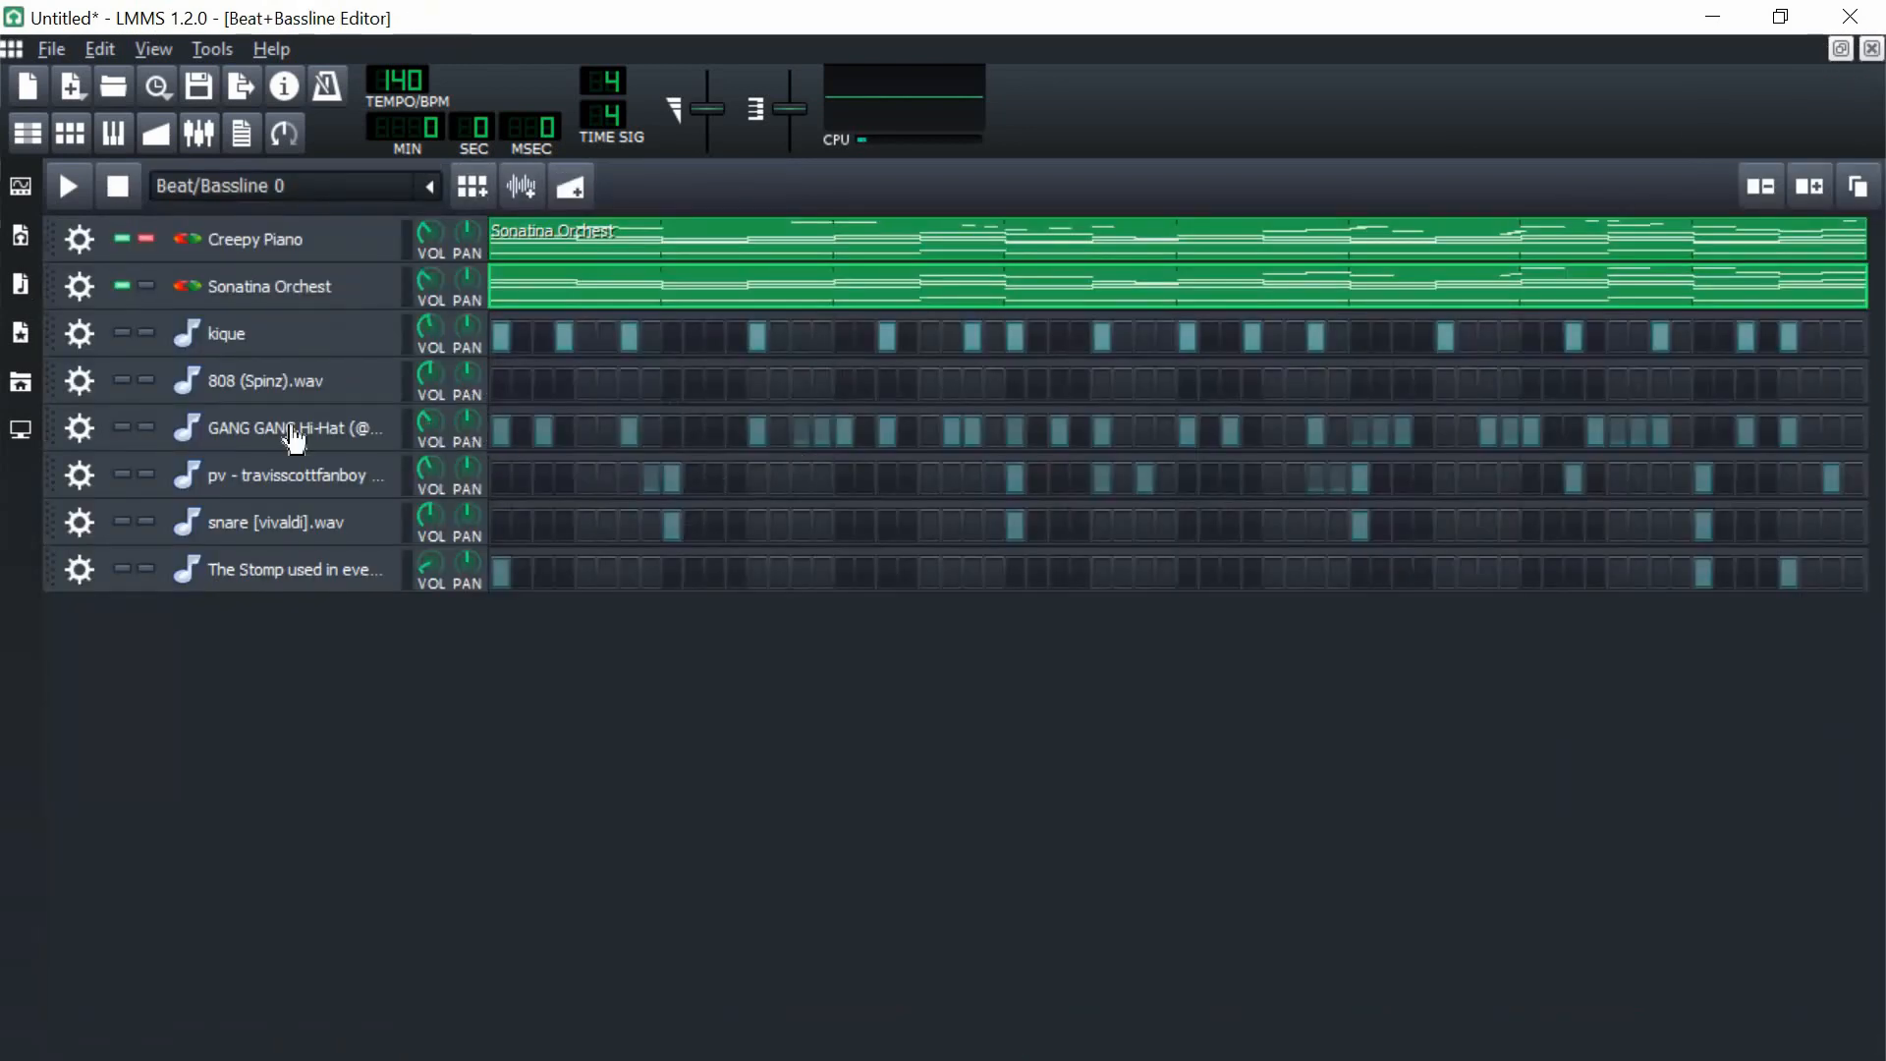
- Place the copied bass notes in the 808 (Spinz).wav pattern from the start of bar 1
right_click(613, 393)
left_click(638, 410)
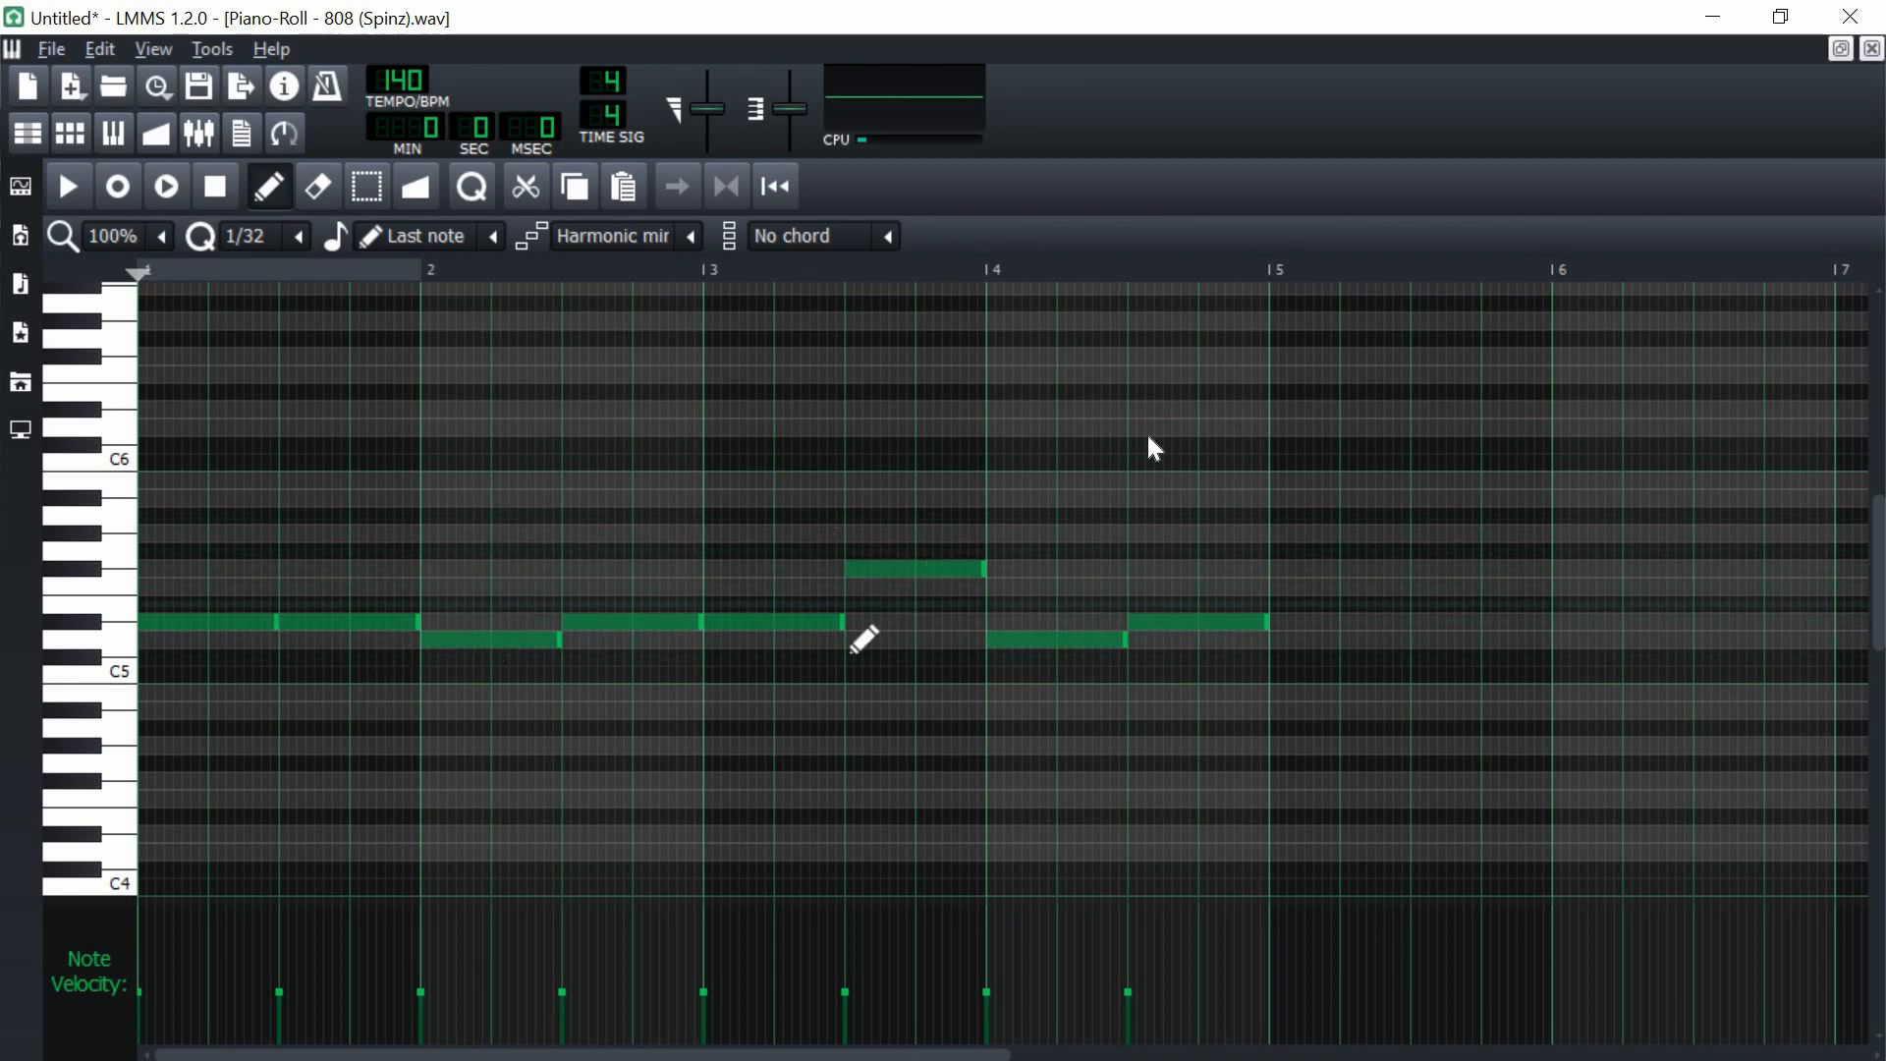
left_click(1871, 48)
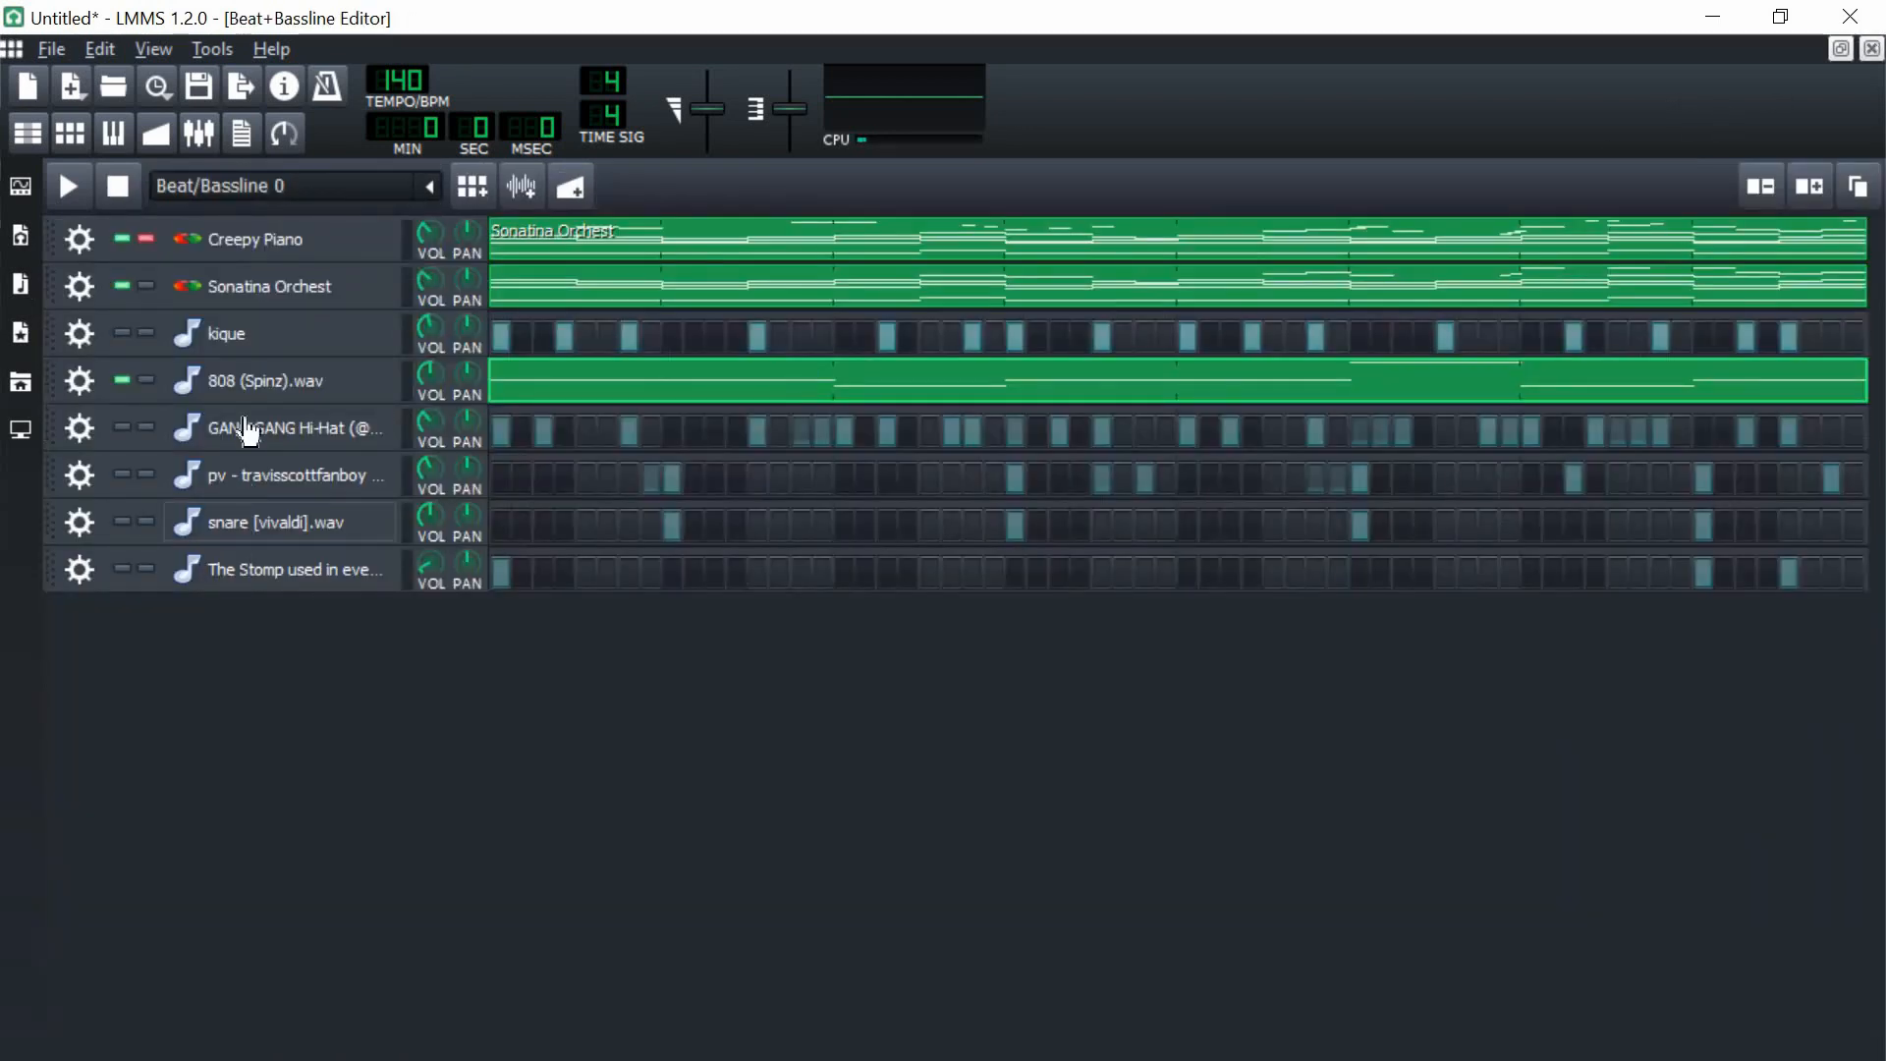
- Review the 808 (Spinz).wav instrument's volume envelope and sample settings, and check its track volume
left_click(285, 384)
left_click(251, 456)
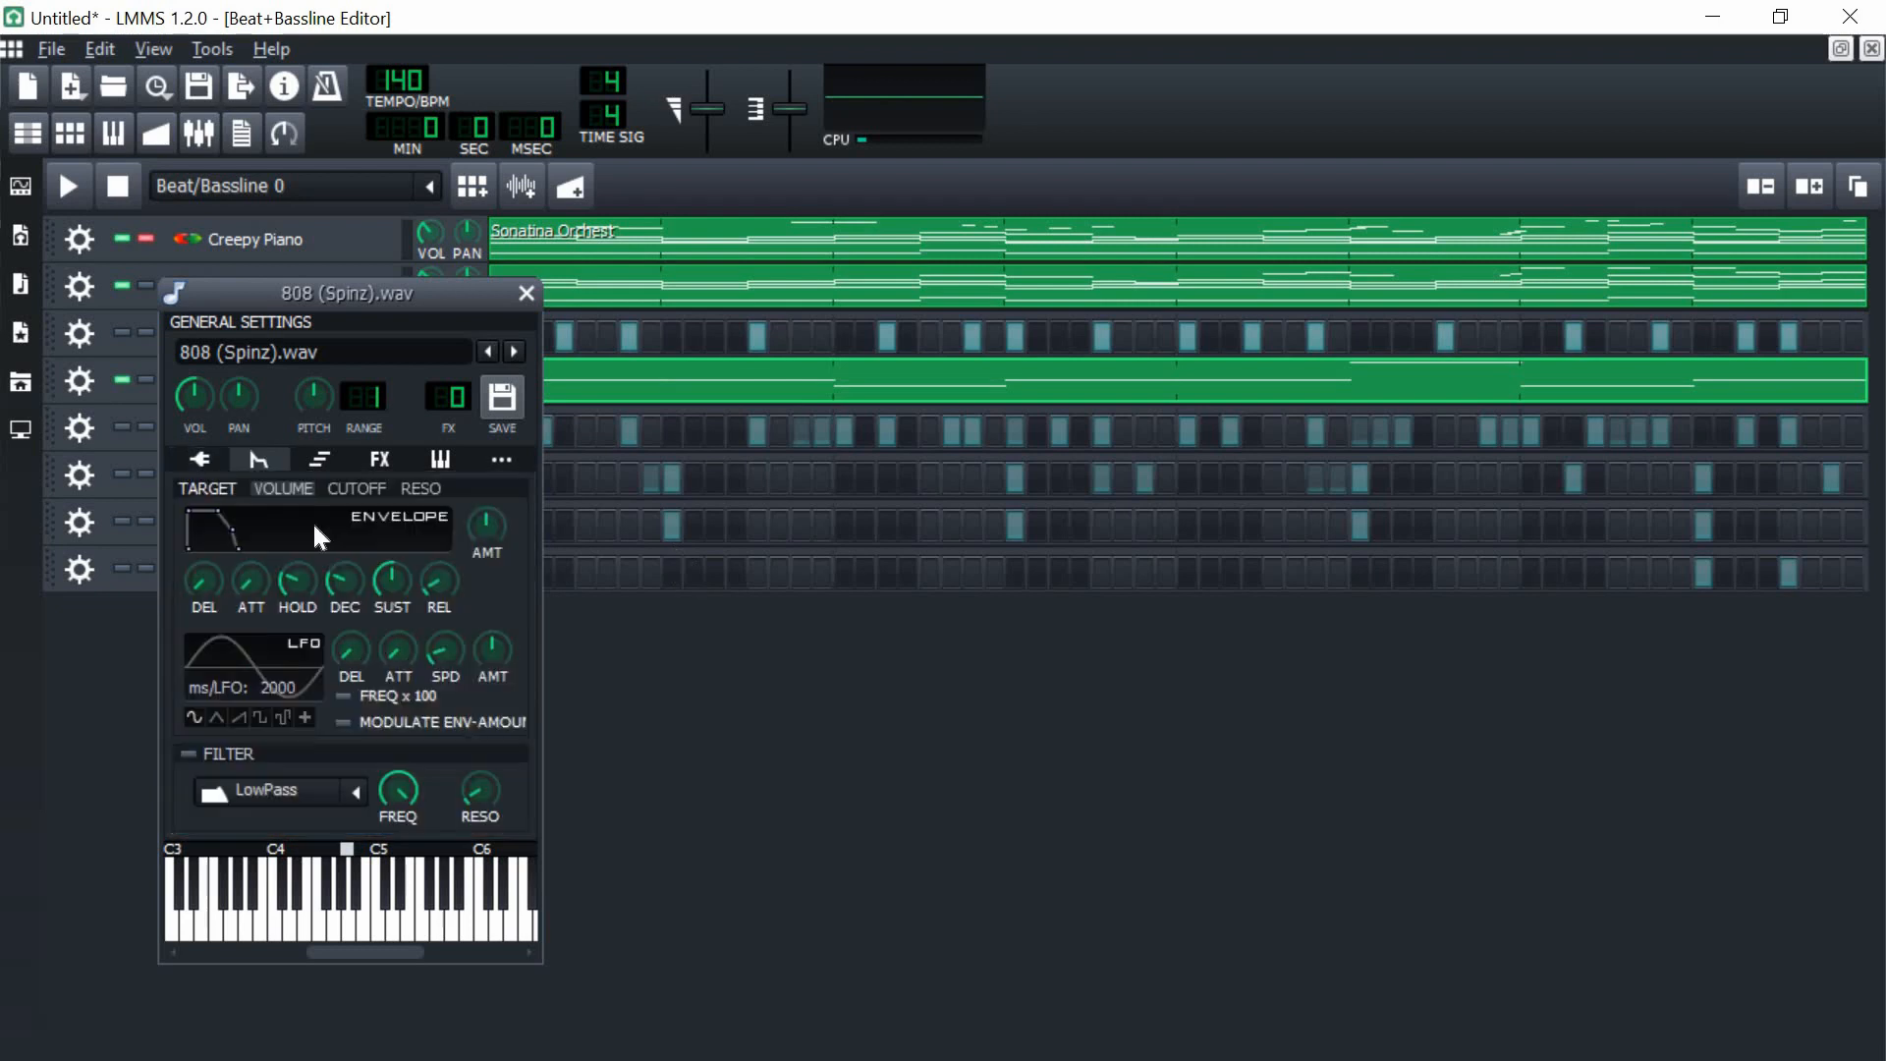
left_click(211, 457)
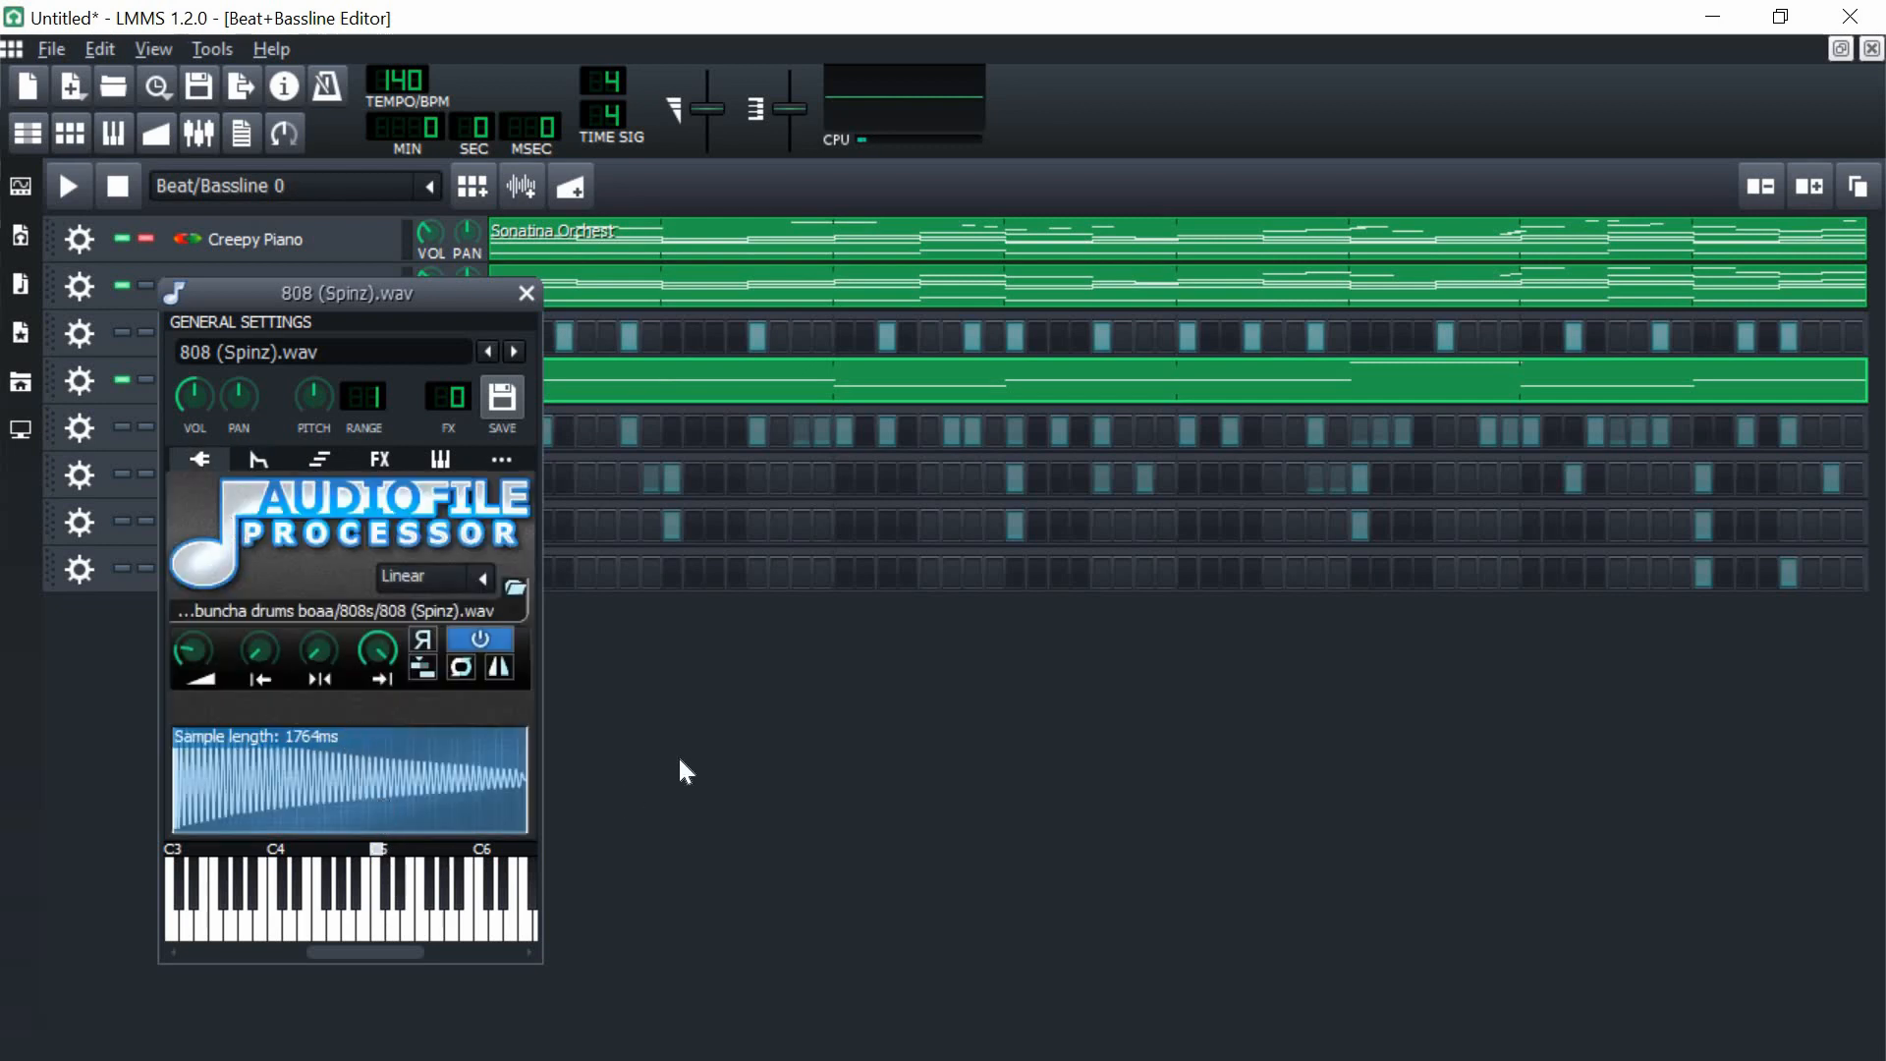
left_click(527, 293)
left_click_drag(433, 373, 435, 381)
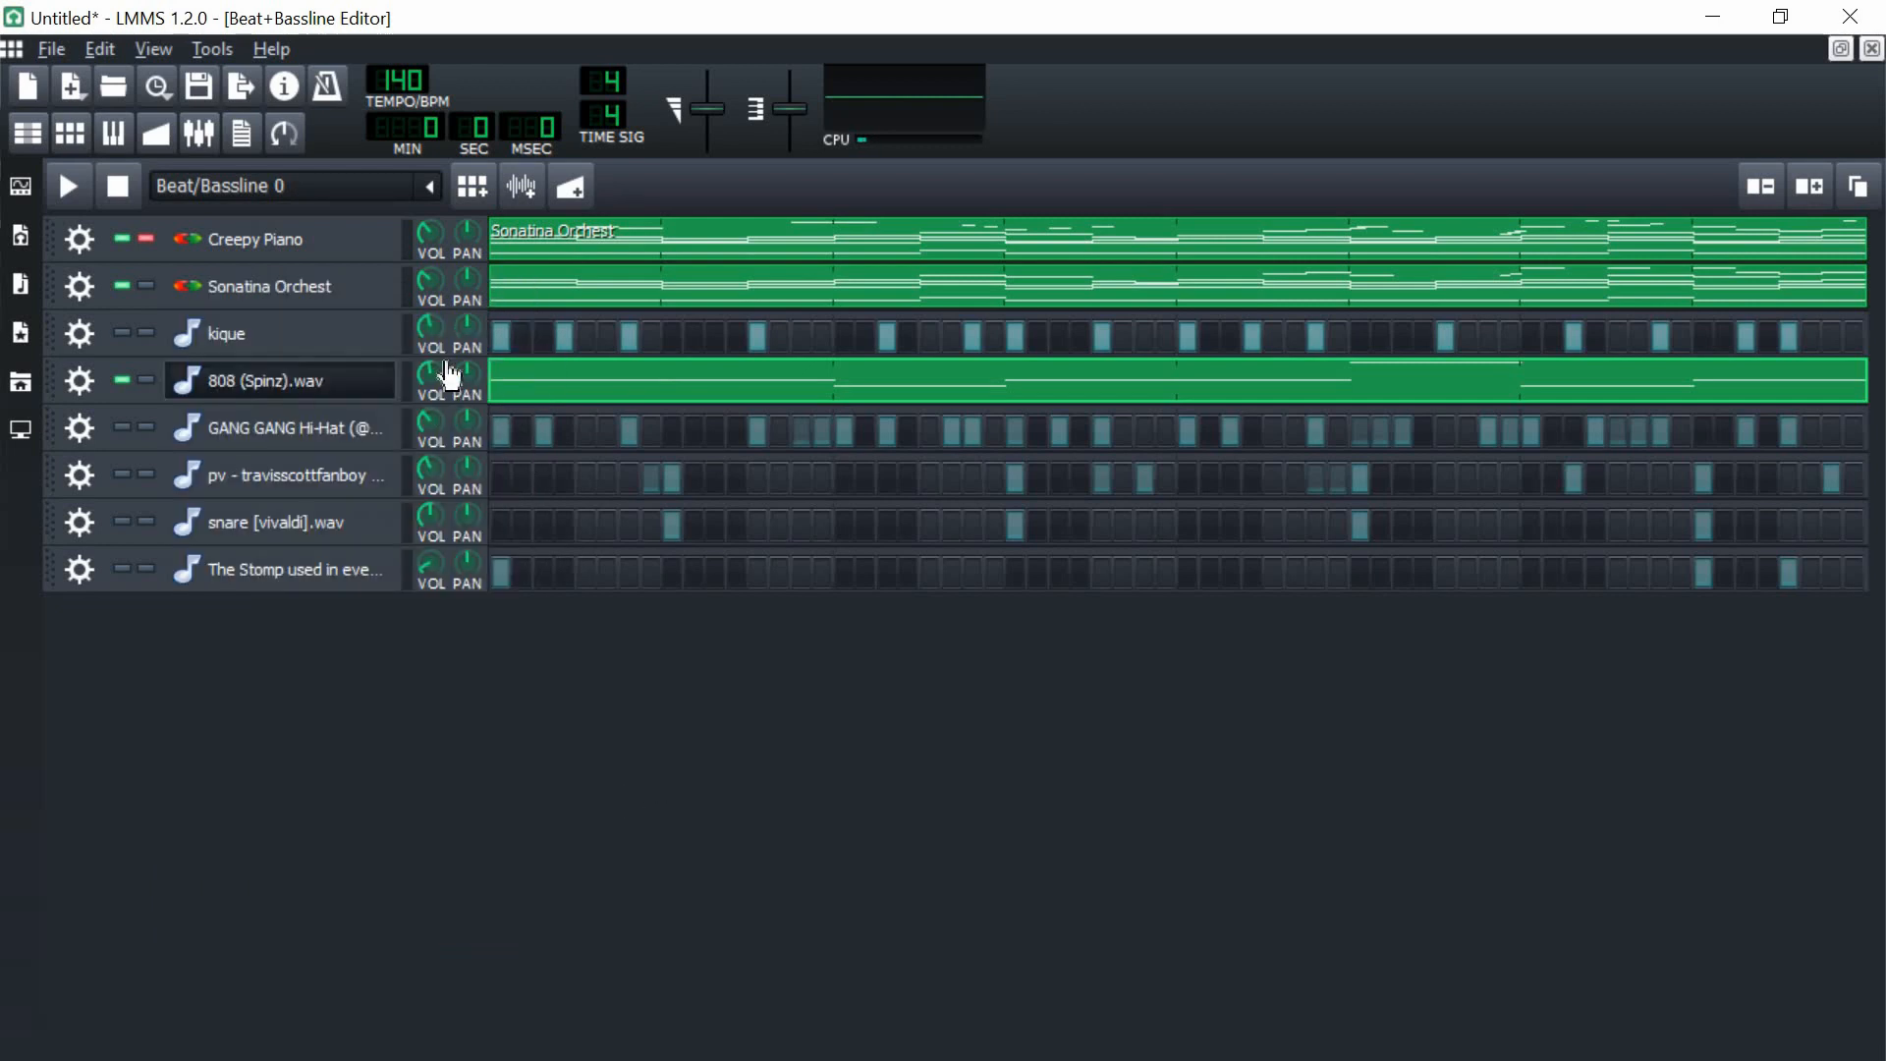
- Copy all notes of the kique pattern into the 808 (Spinz).wav pattern from bar 1 as a rhythm guide
right_click(513, 341)
left_click(566, 353)
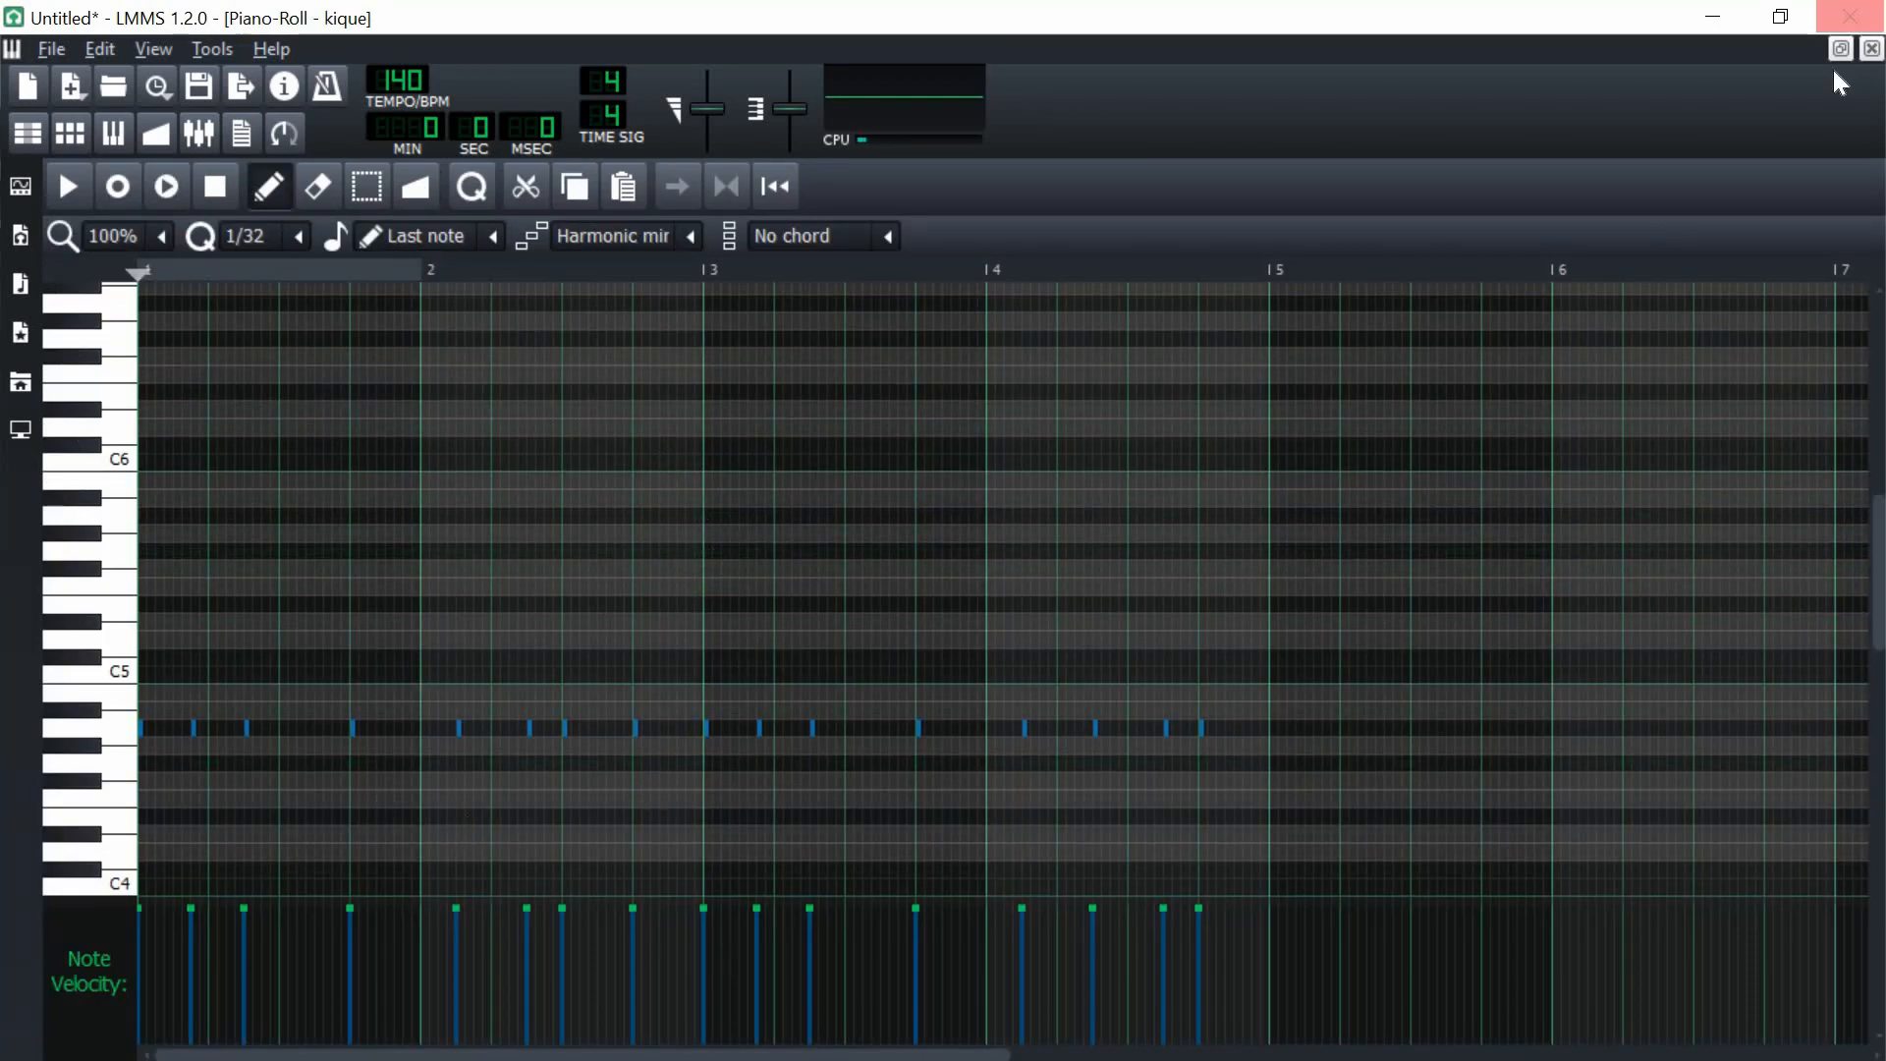
left_click(1872, 49)
right_click(779, 419)
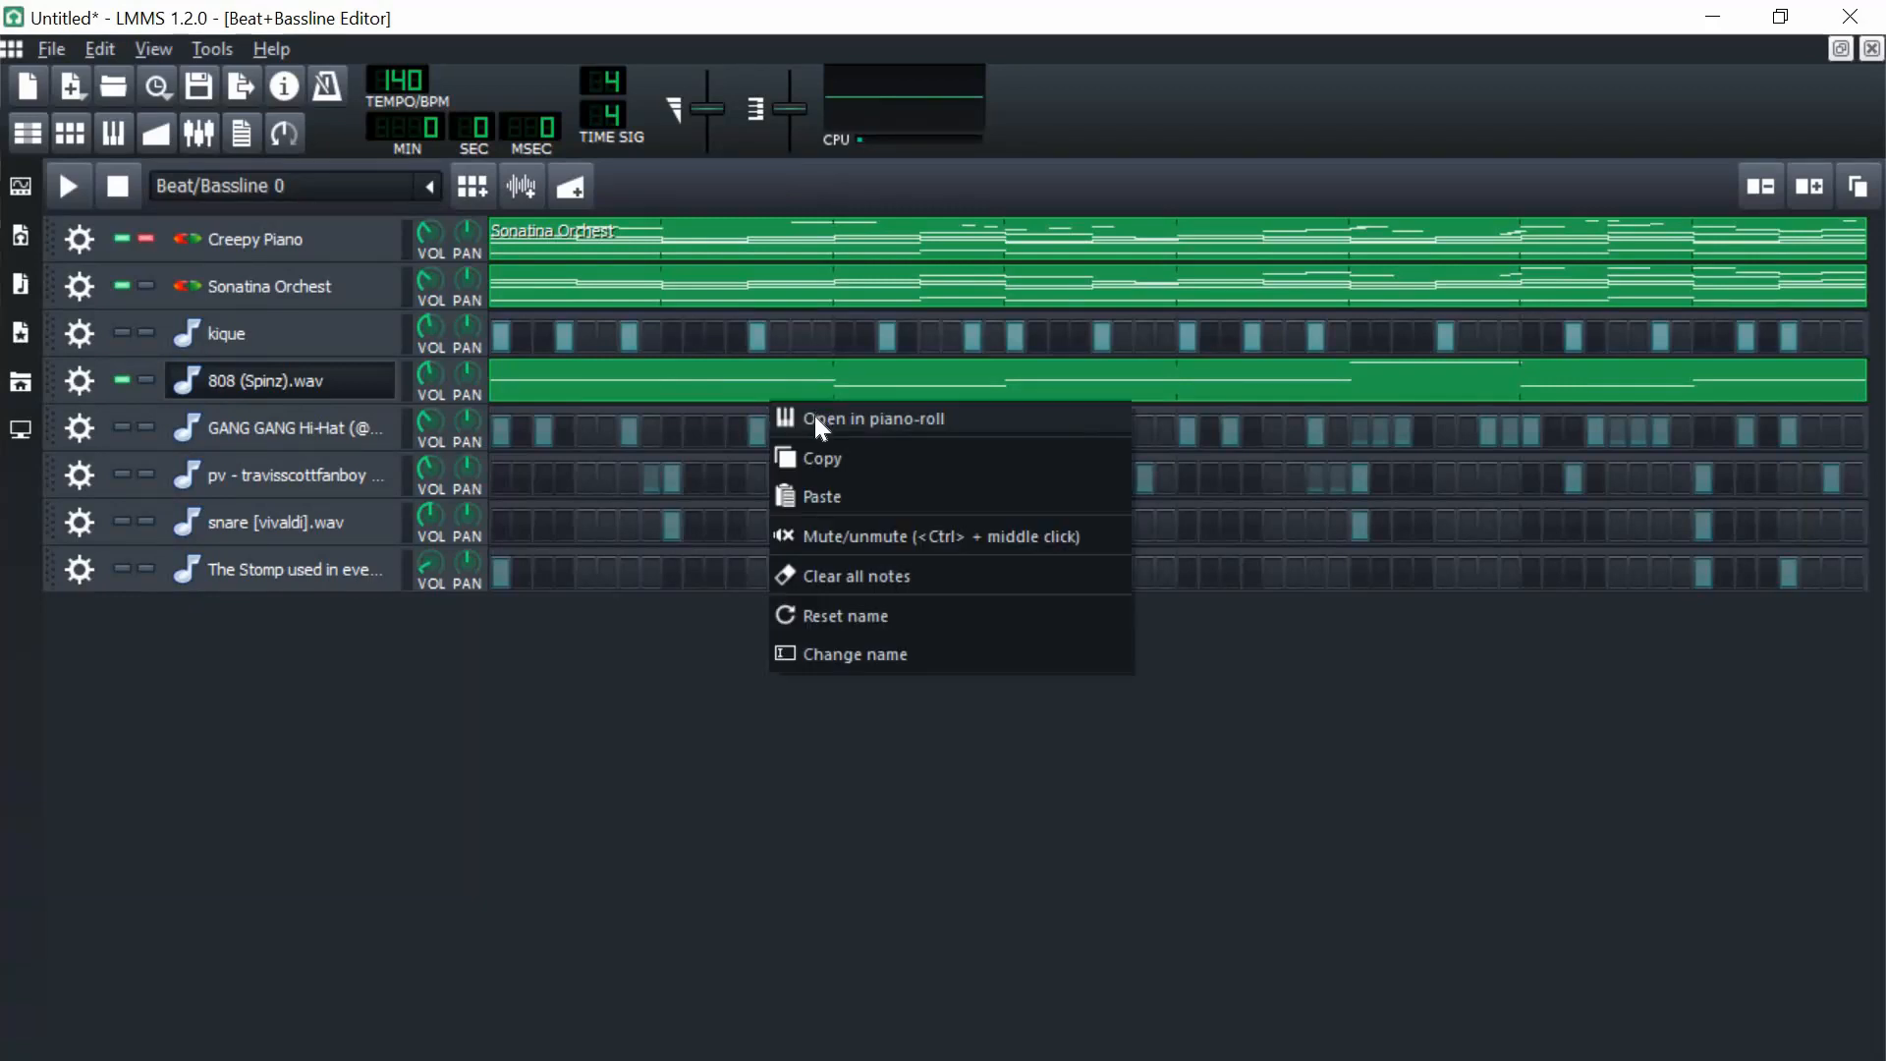
left_click(815, 416)
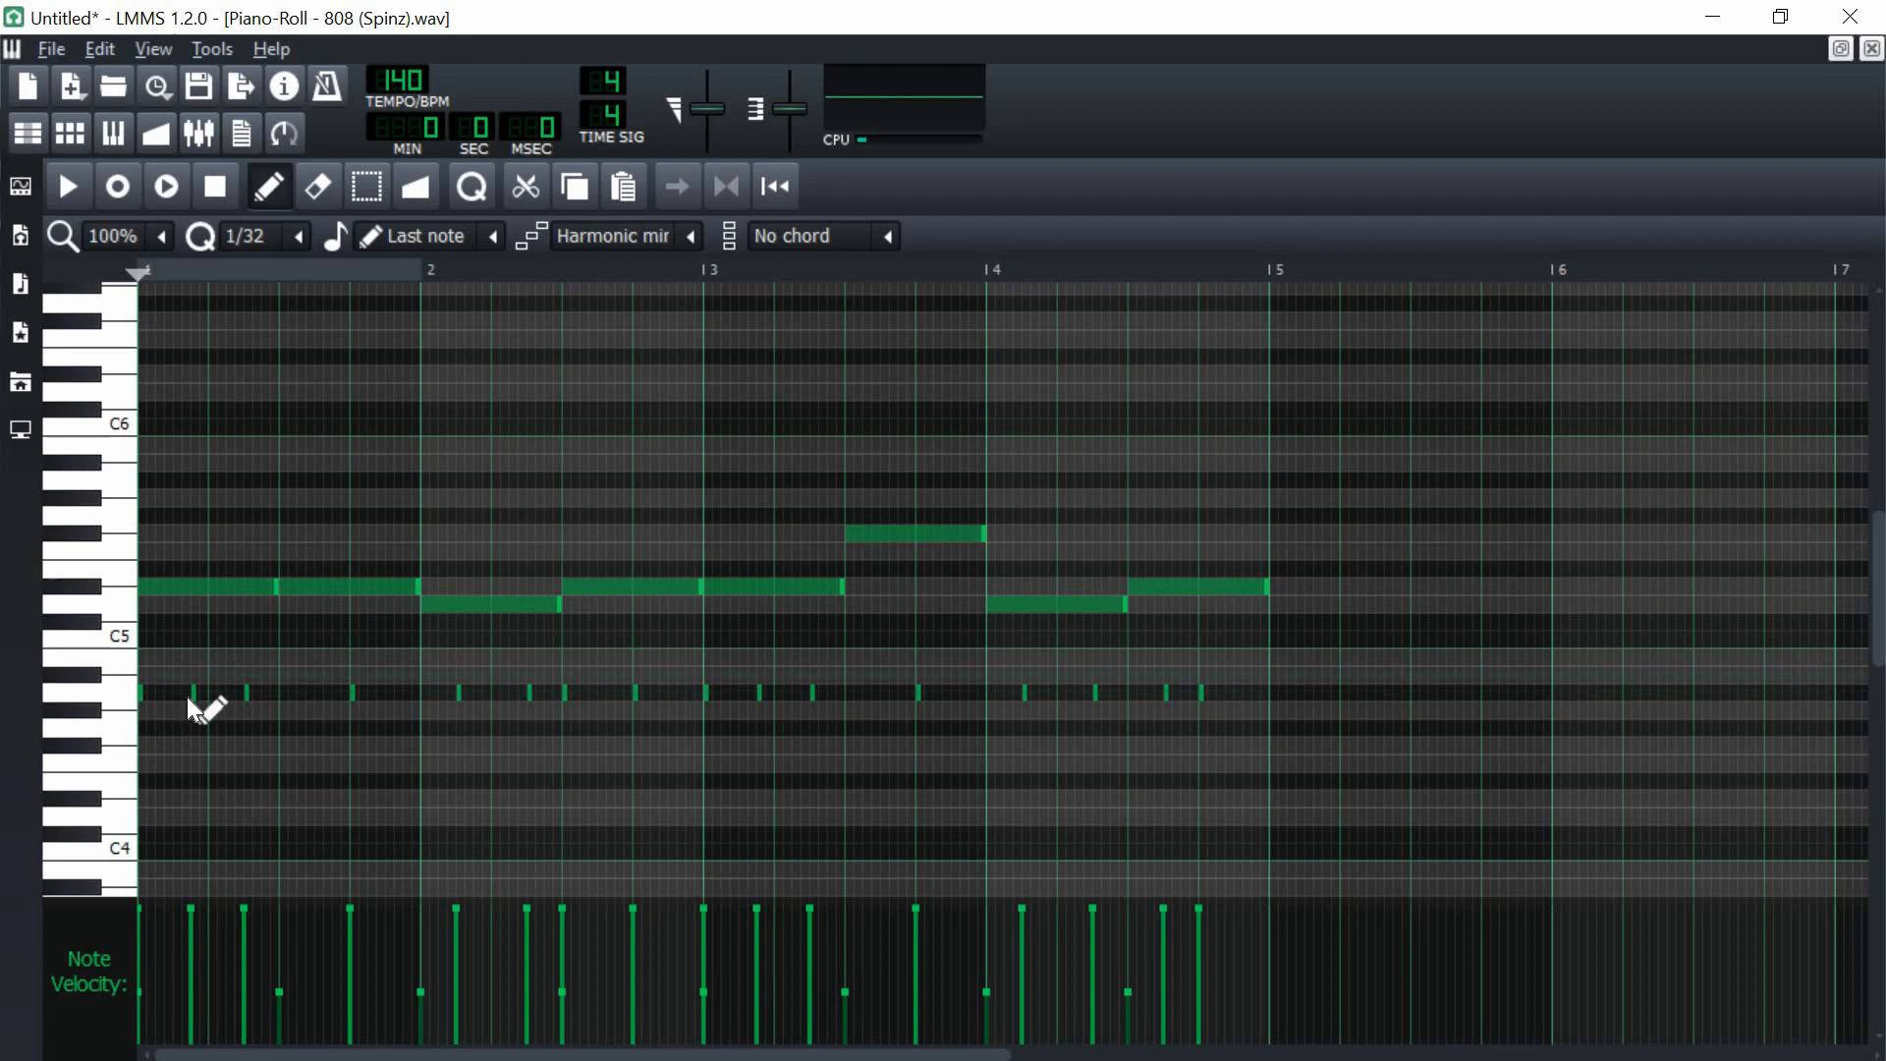
- Fit the 808 bass notes to the pasted kick rhythm so each starts on a kick hit, and delete the kick guide notes
left_click_drag(276, 586, 185, 615)
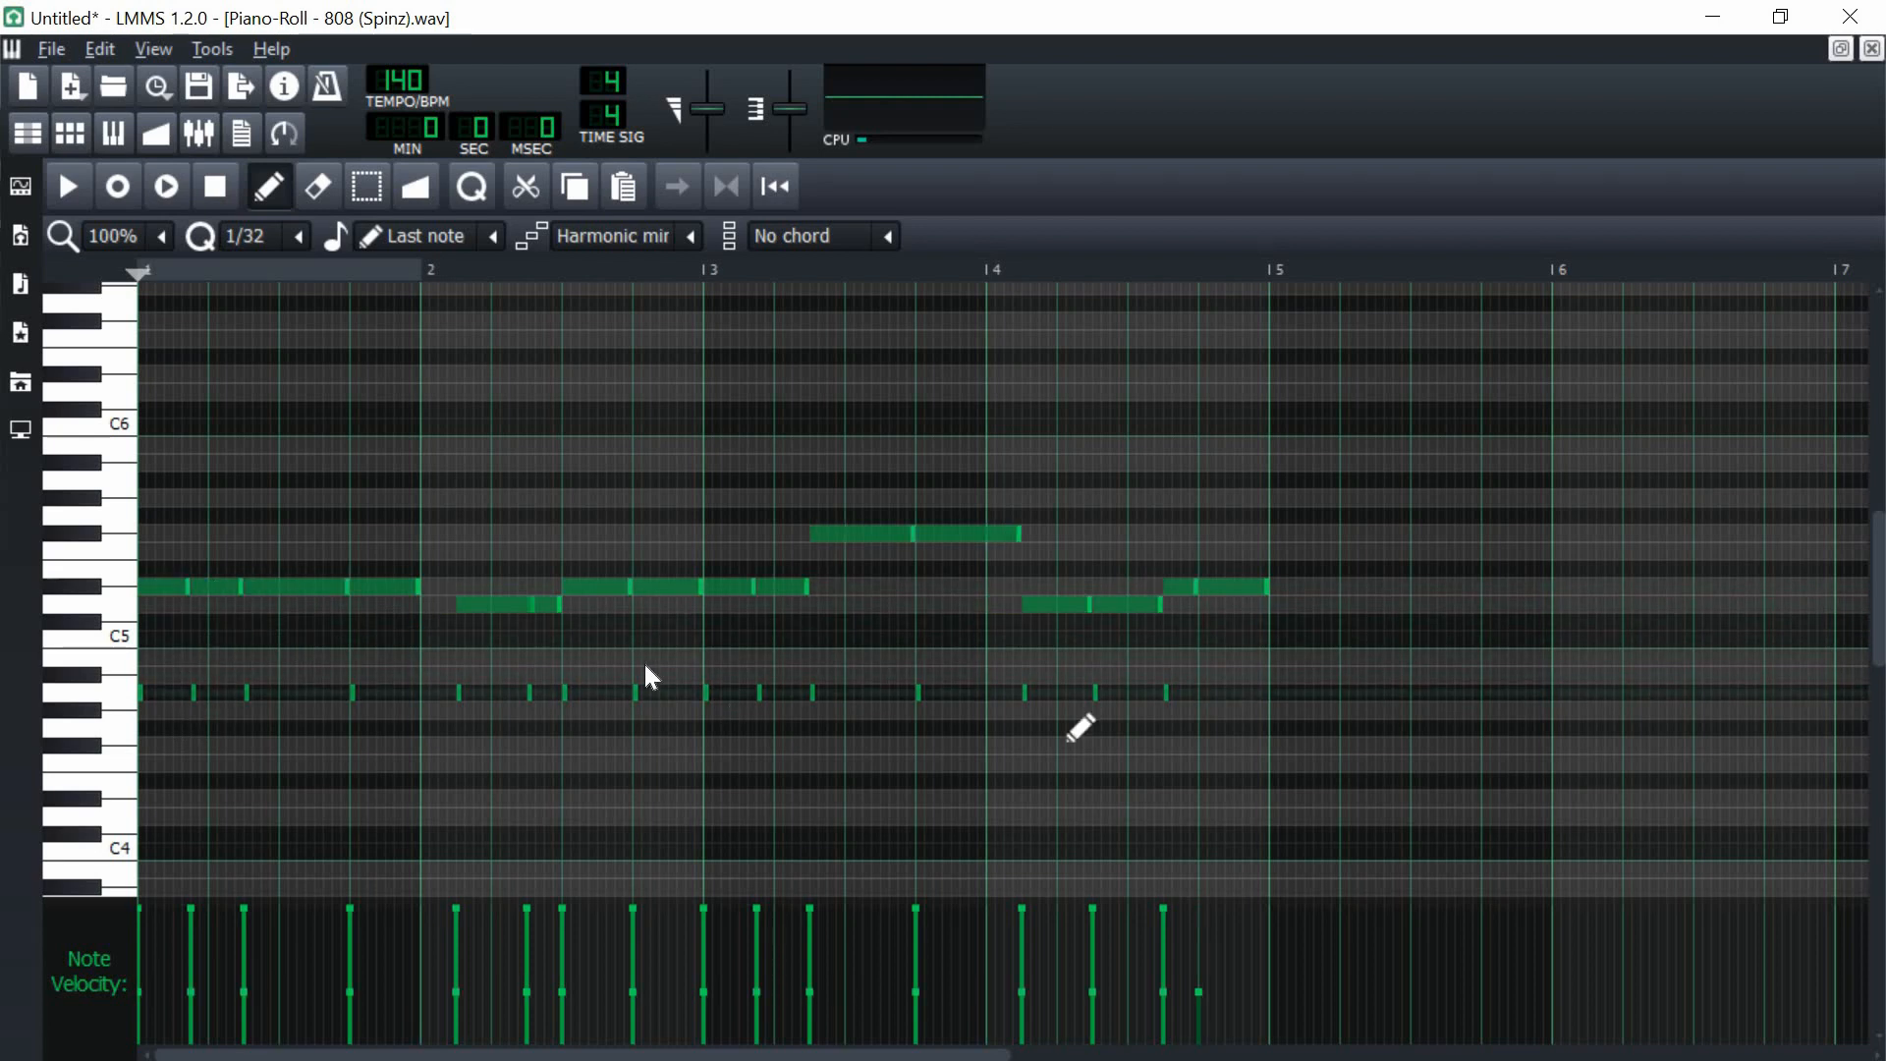
left_click_drag(1206, 654, 33, 825)
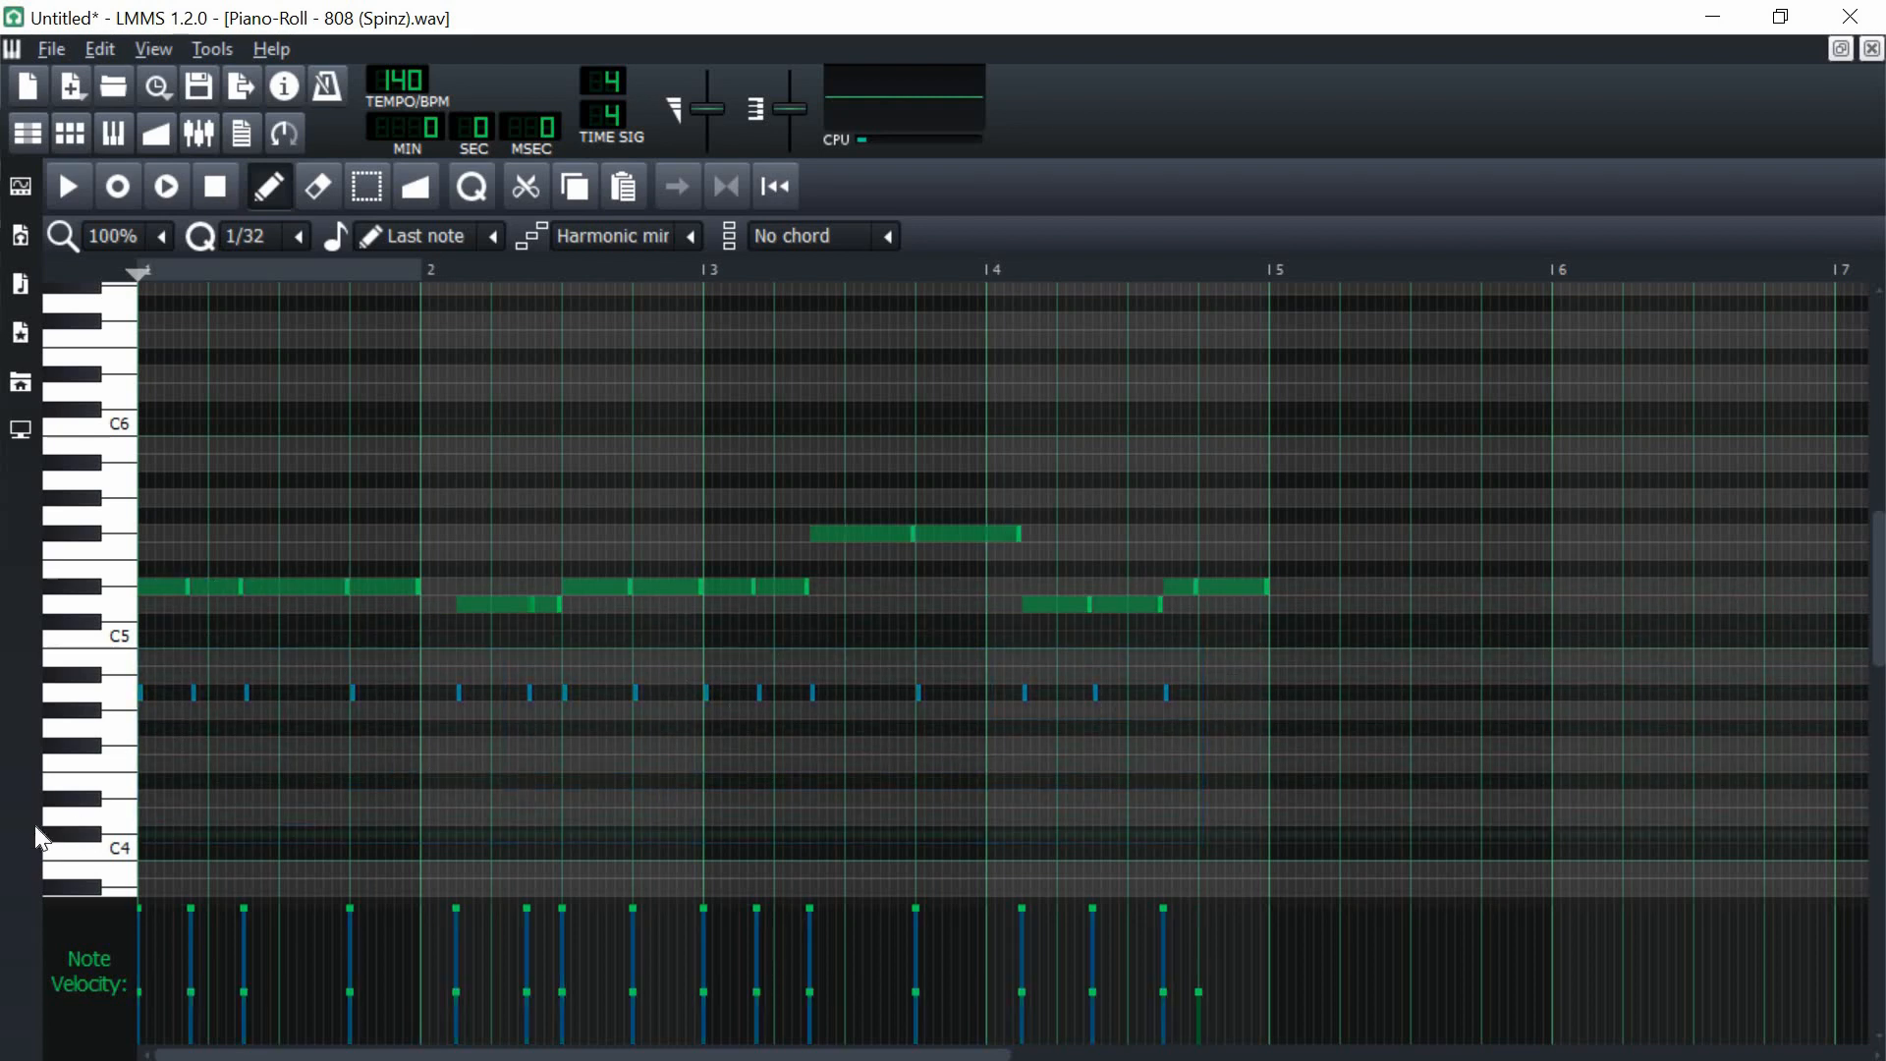
key("Delete")
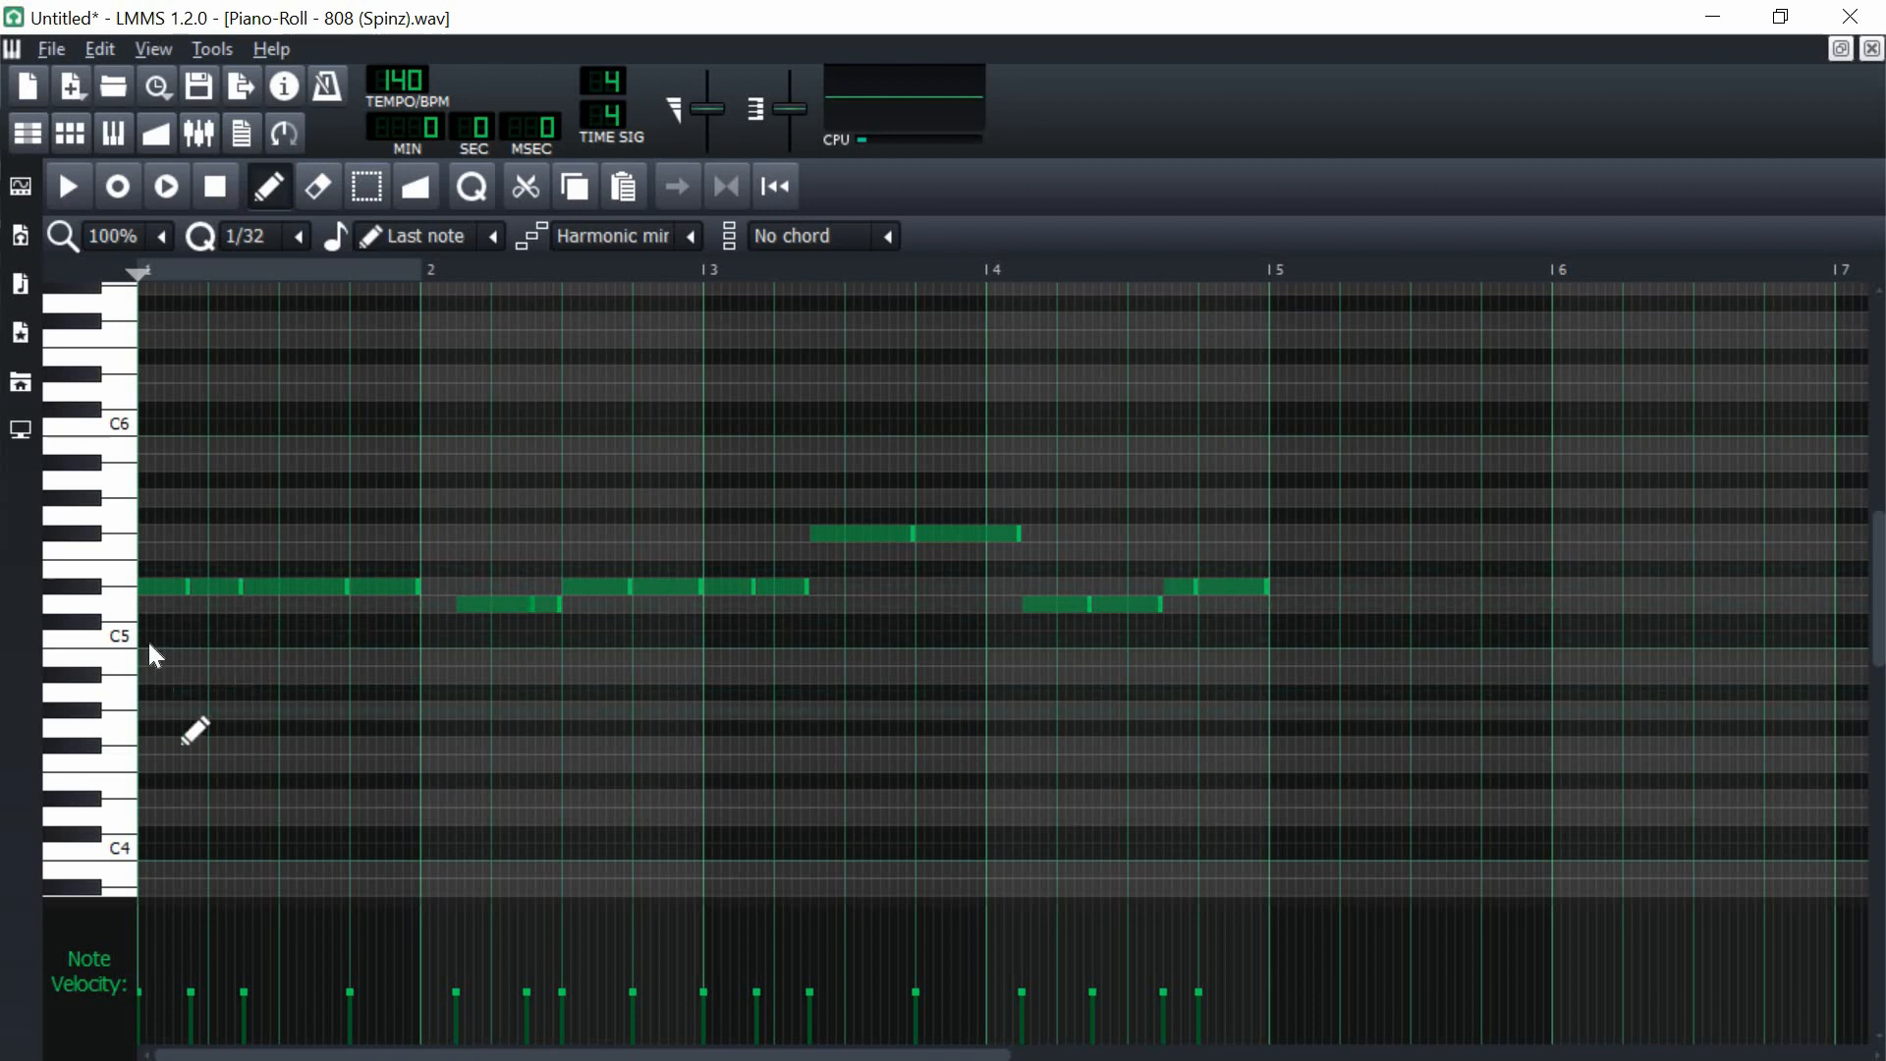
- Remove the short 808 notes in bars 1 and 3, lengthen the notes before them, and raise bar 2's short D5 note one octave
right_click(201, 589)
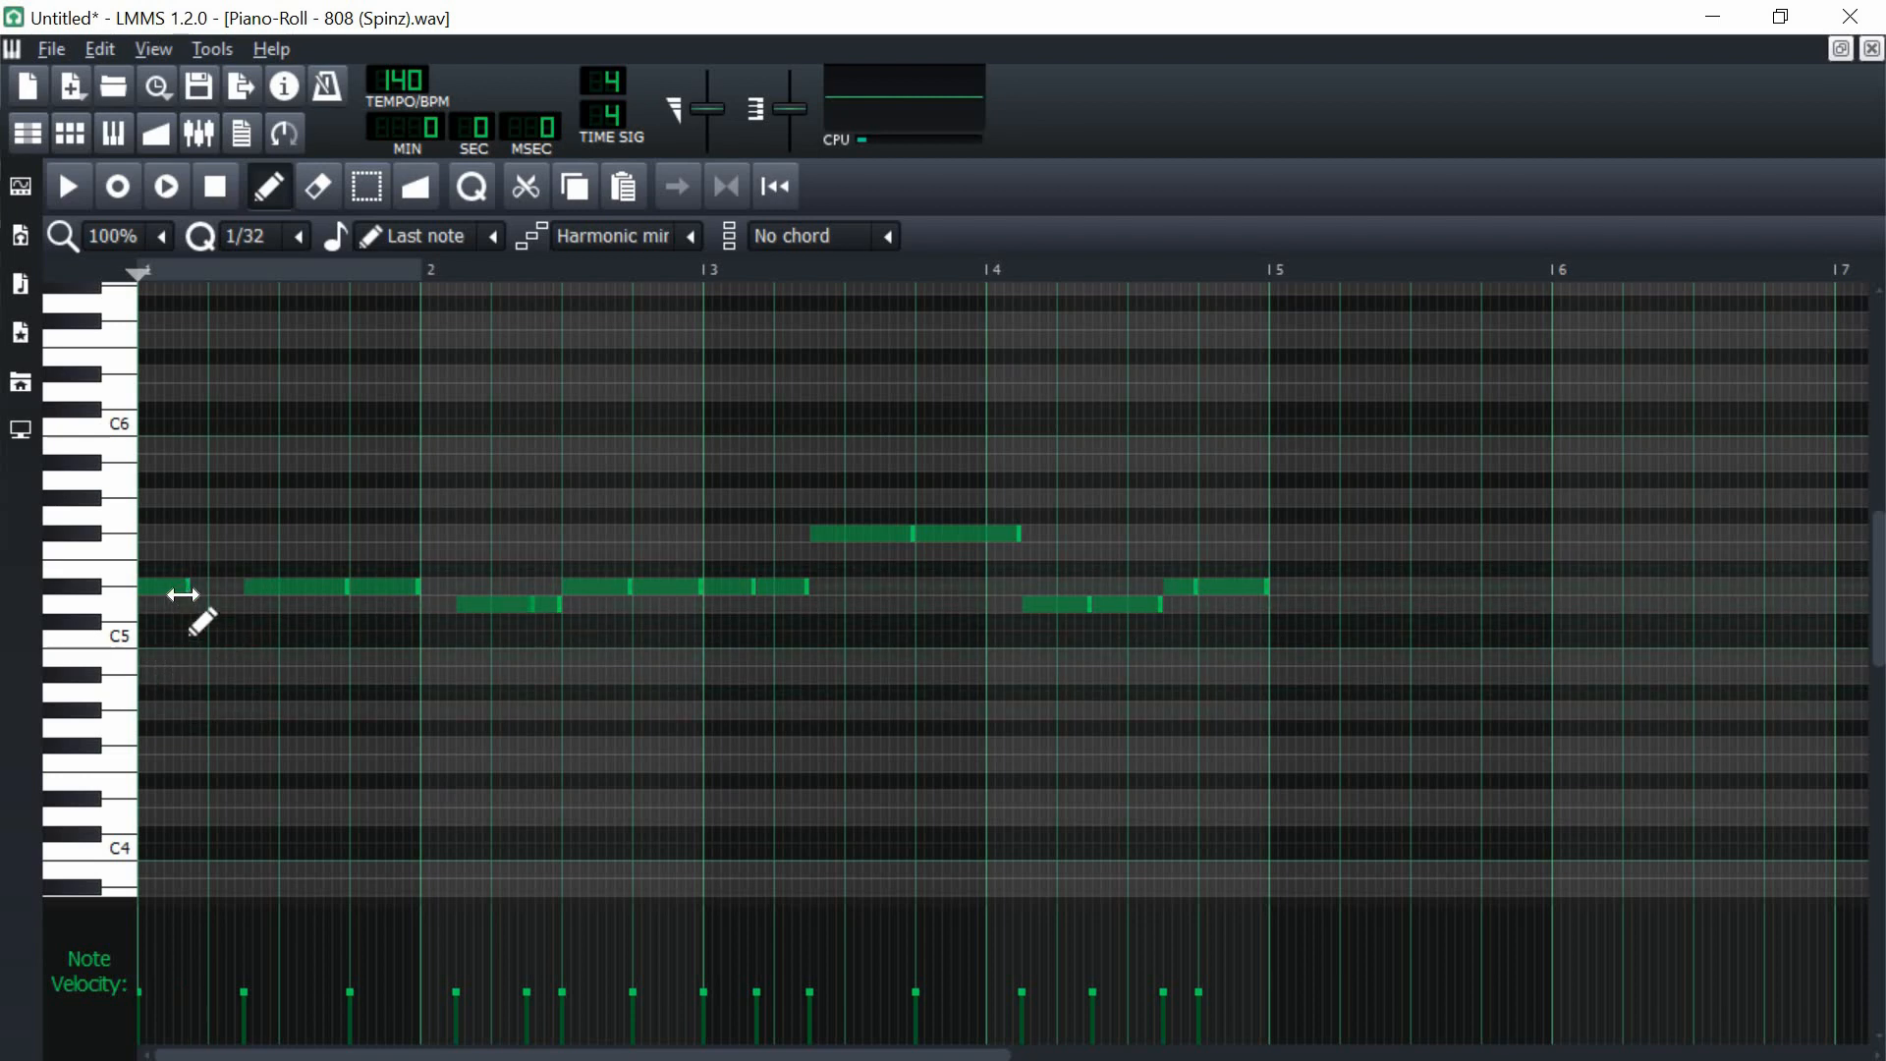
left_click_drag(245, 607, 246, 607)
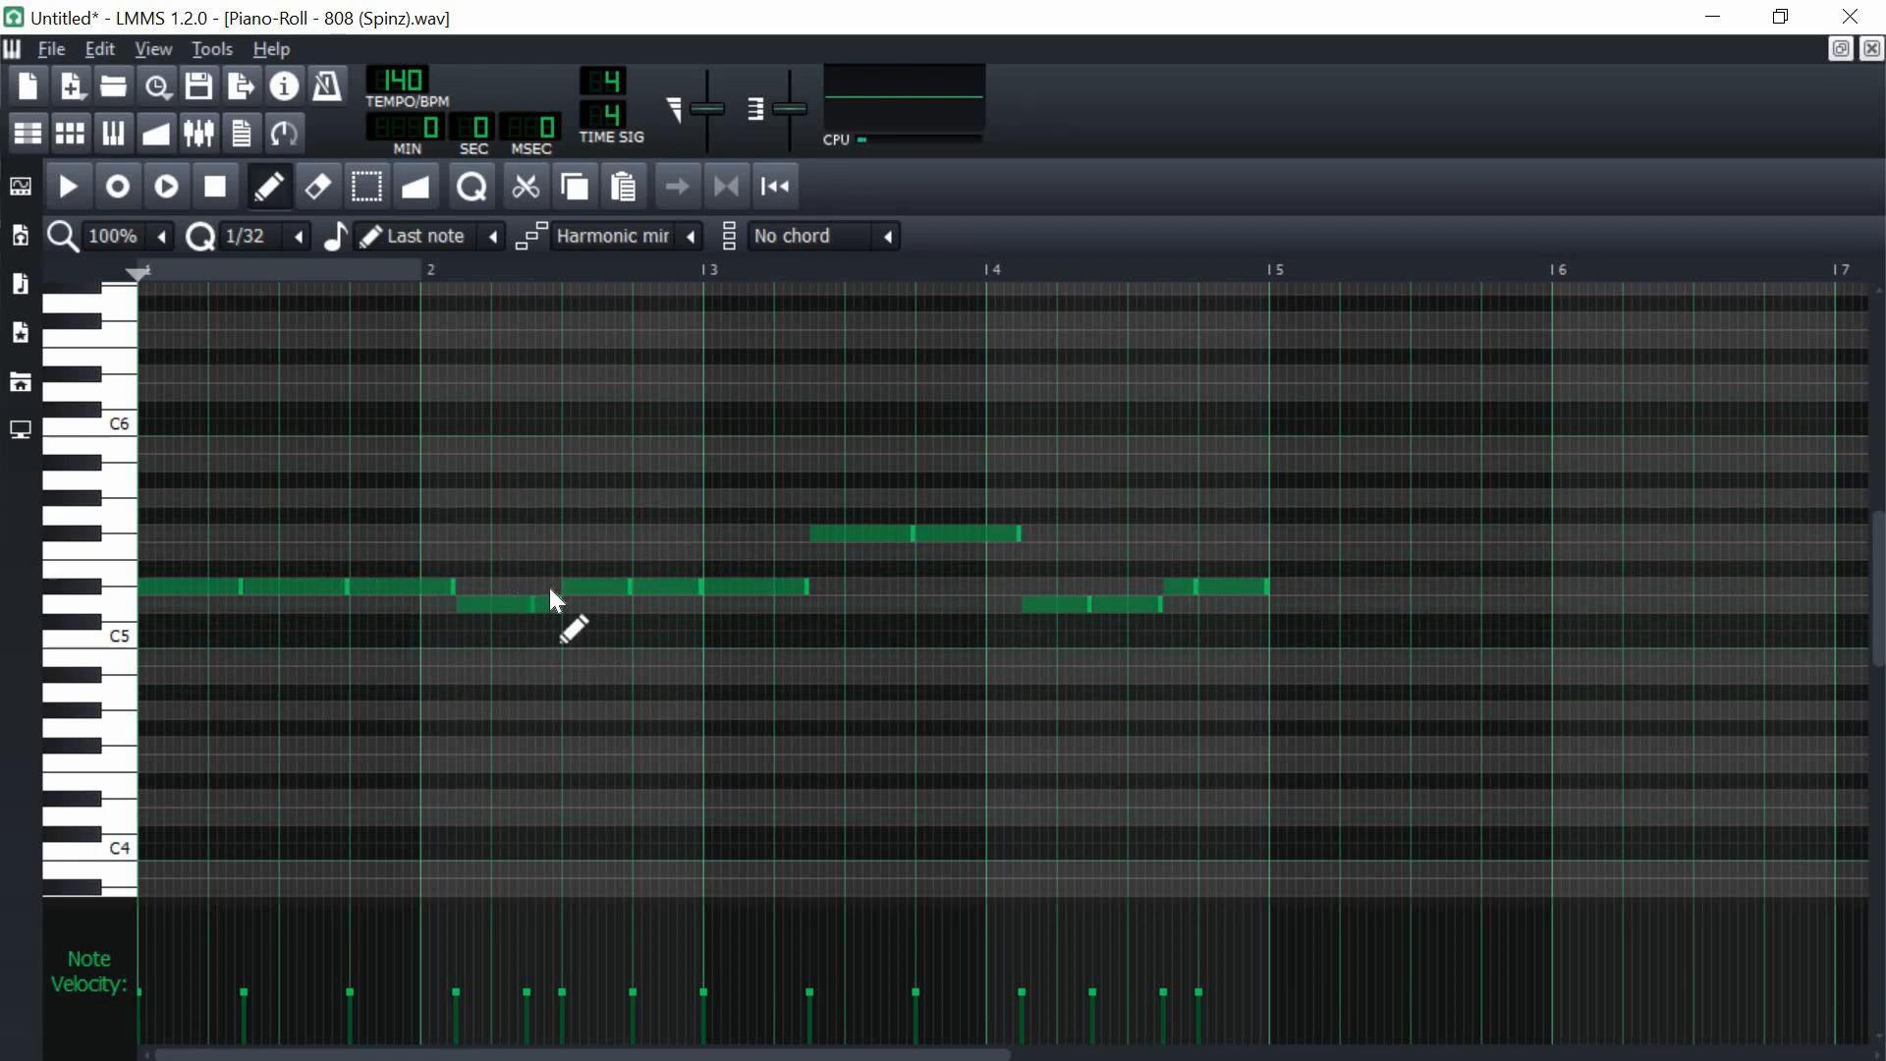
left_click_drag(555, 604, 548, 392)
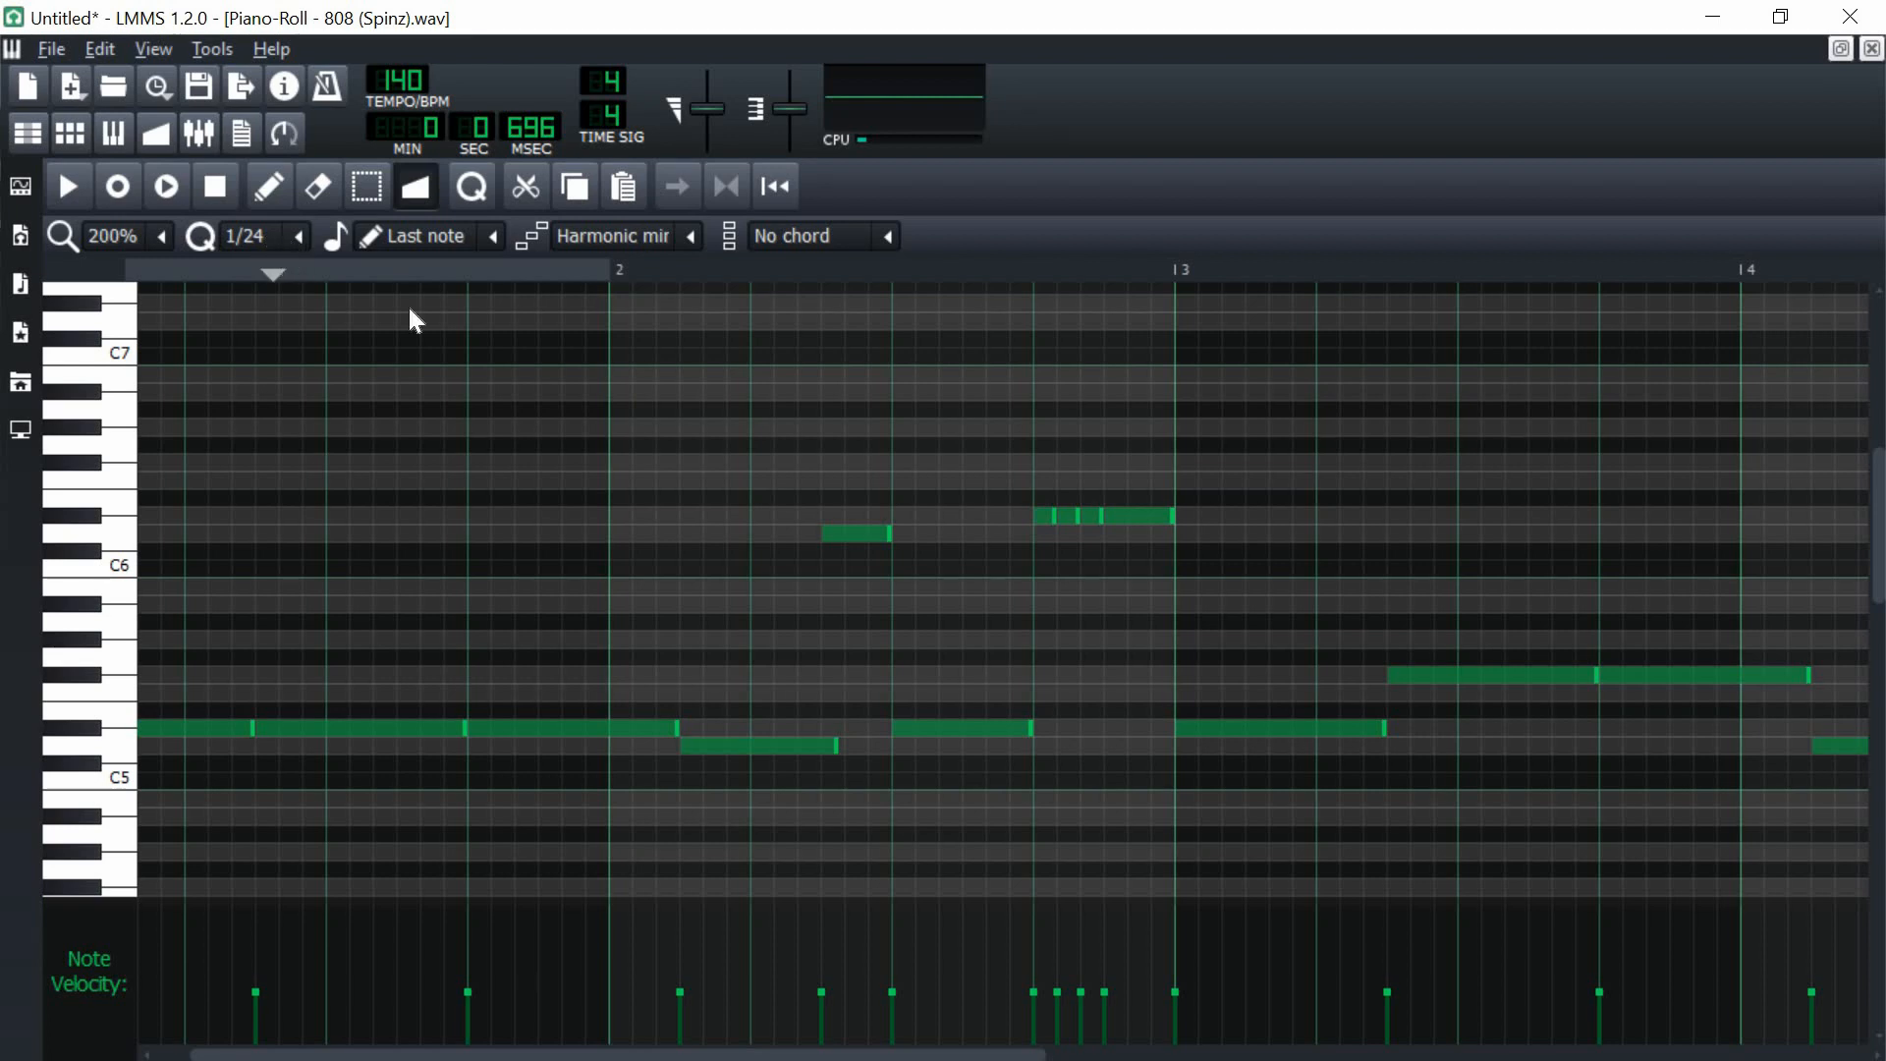
- Set the piano roll quantization to 1/32 and add an upward one-octave pitch slide to the last F#5 note in bar 3
left_click(294, 236)
left_click(311, 476)
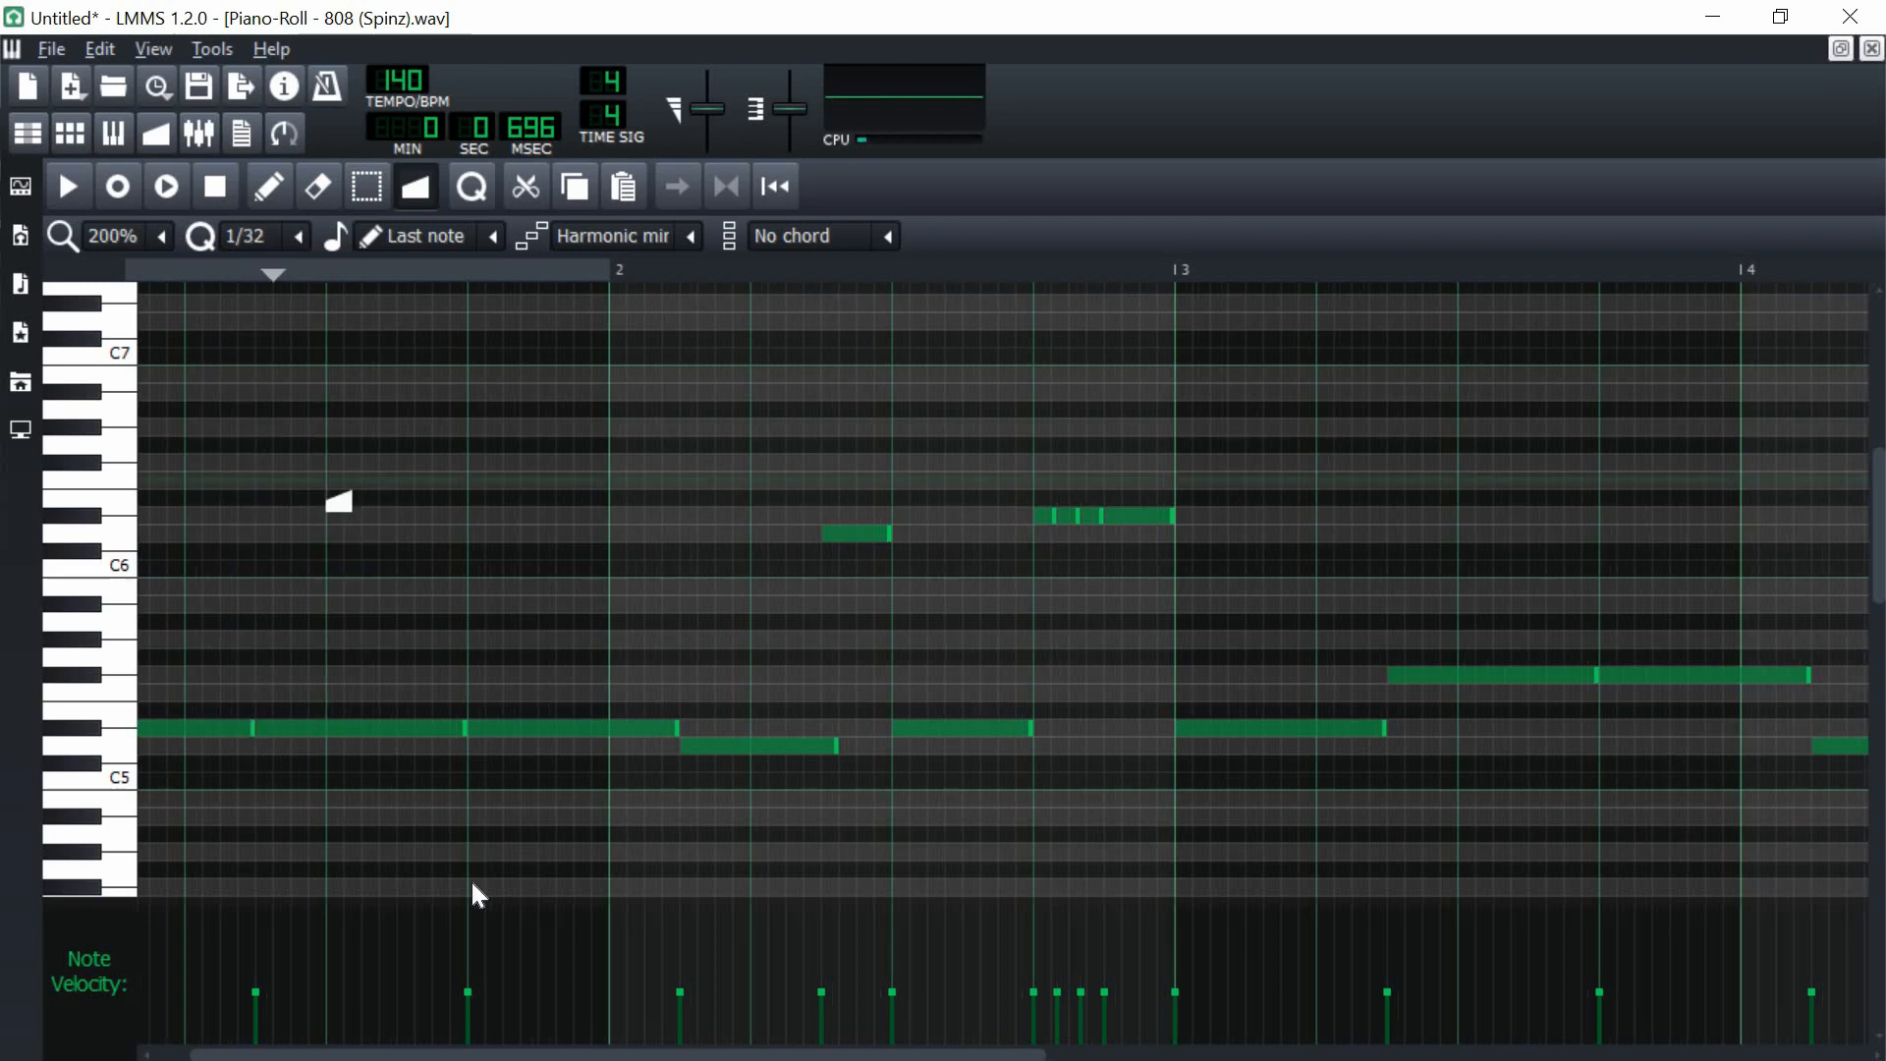
left_click_drag(706, 1054, 940, 1054)
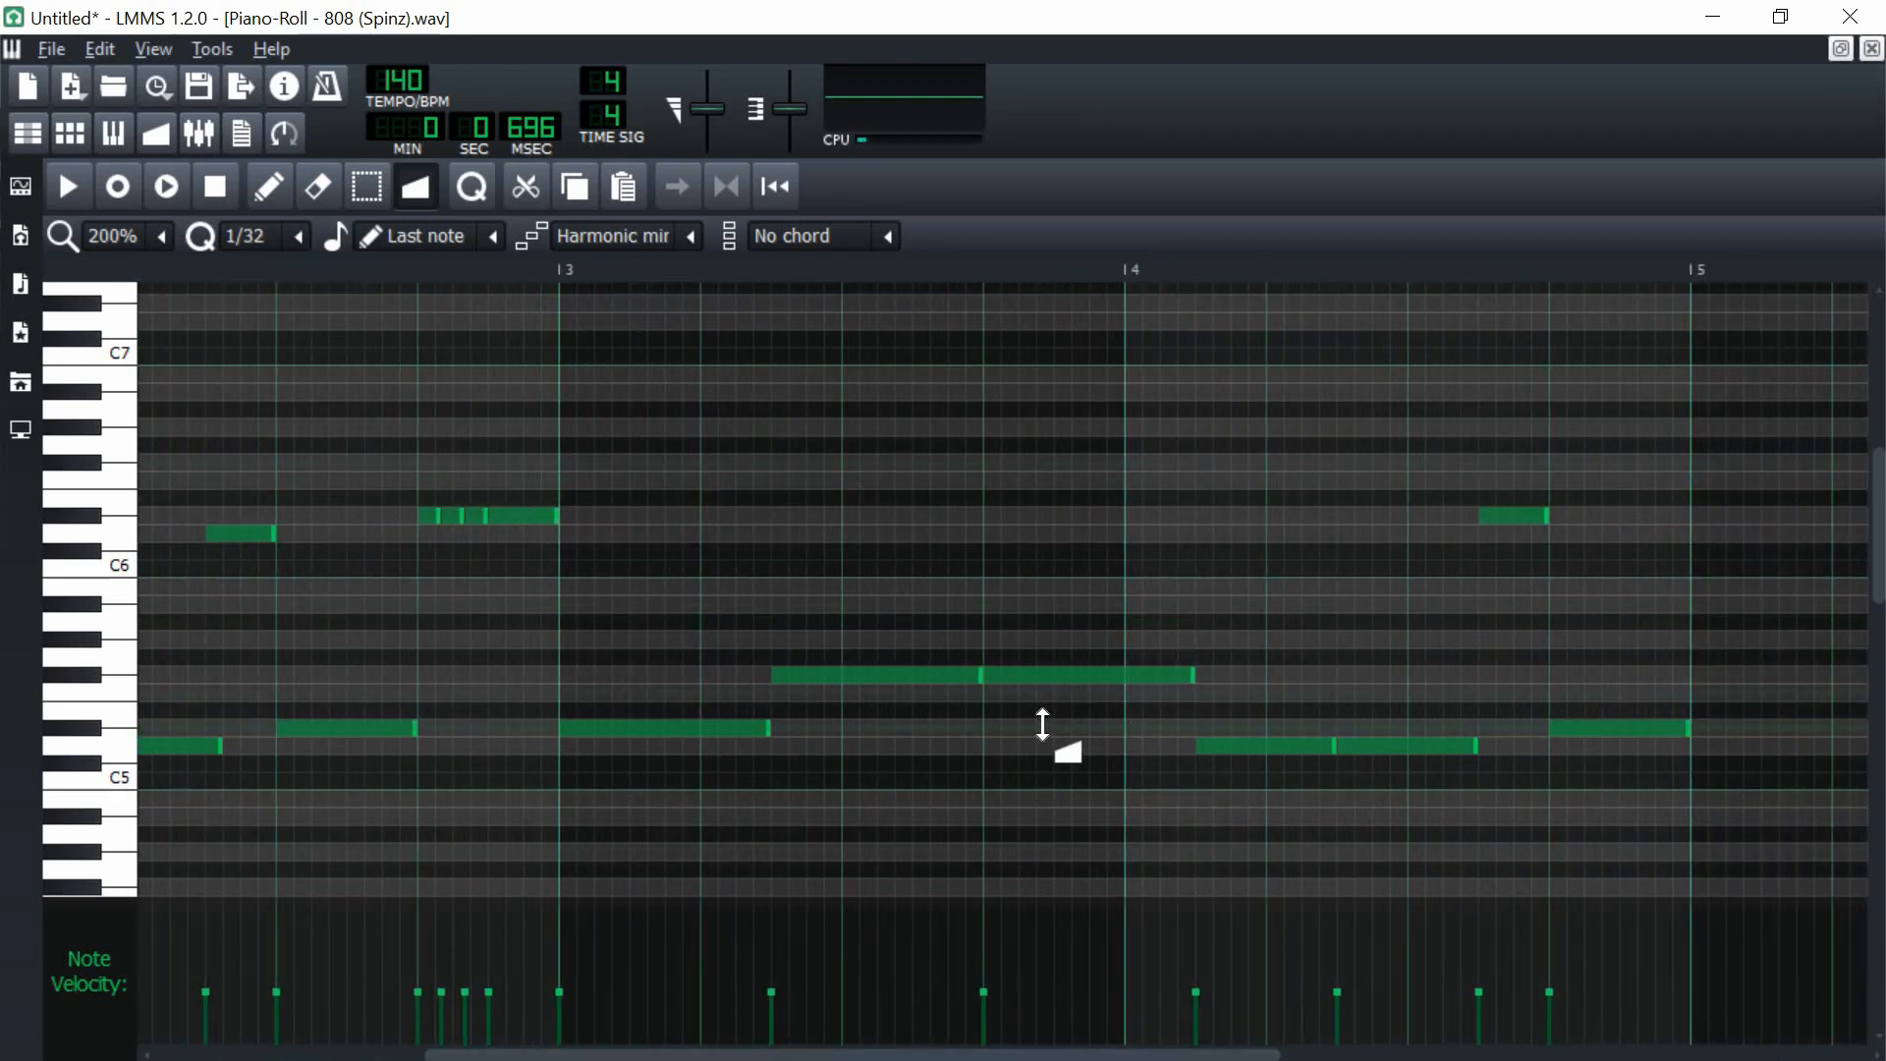
scroll(1043, 724, "up", 3)
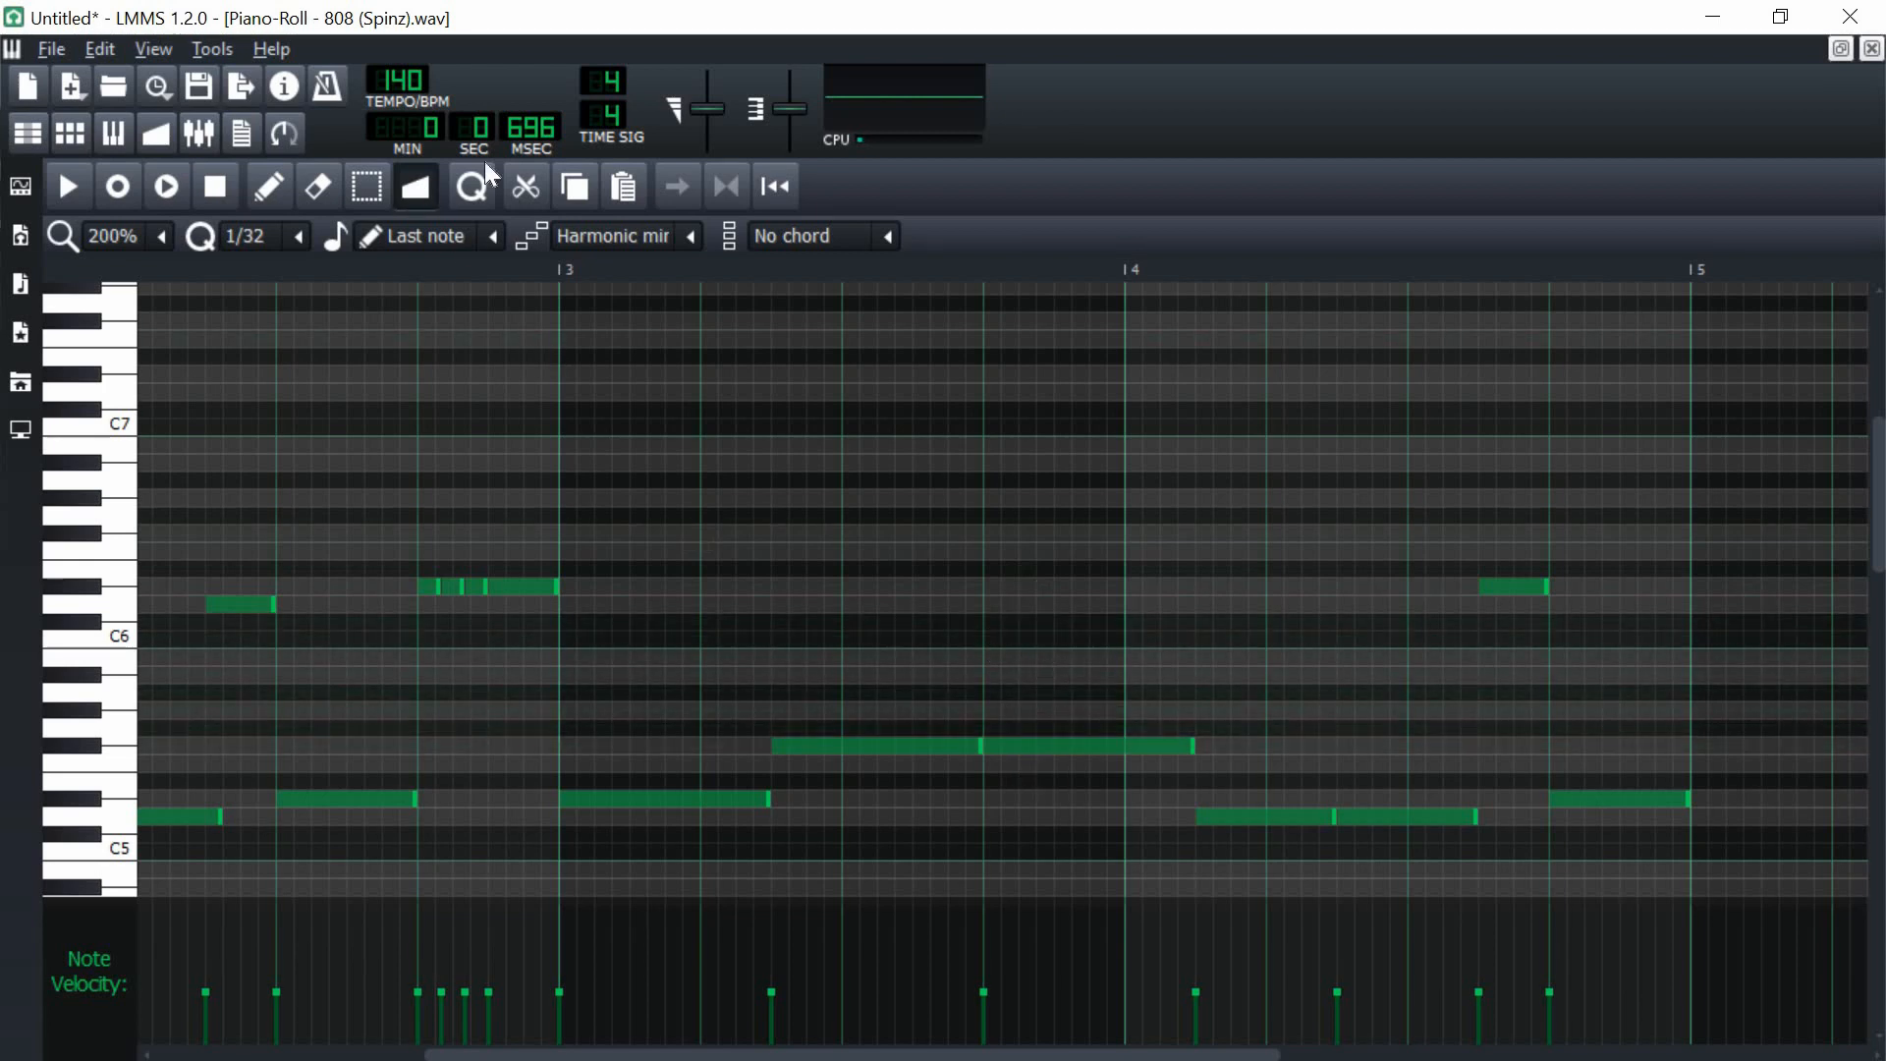
left_click(1041, 749)
left_click_drag(874, 380, 1750, 399)
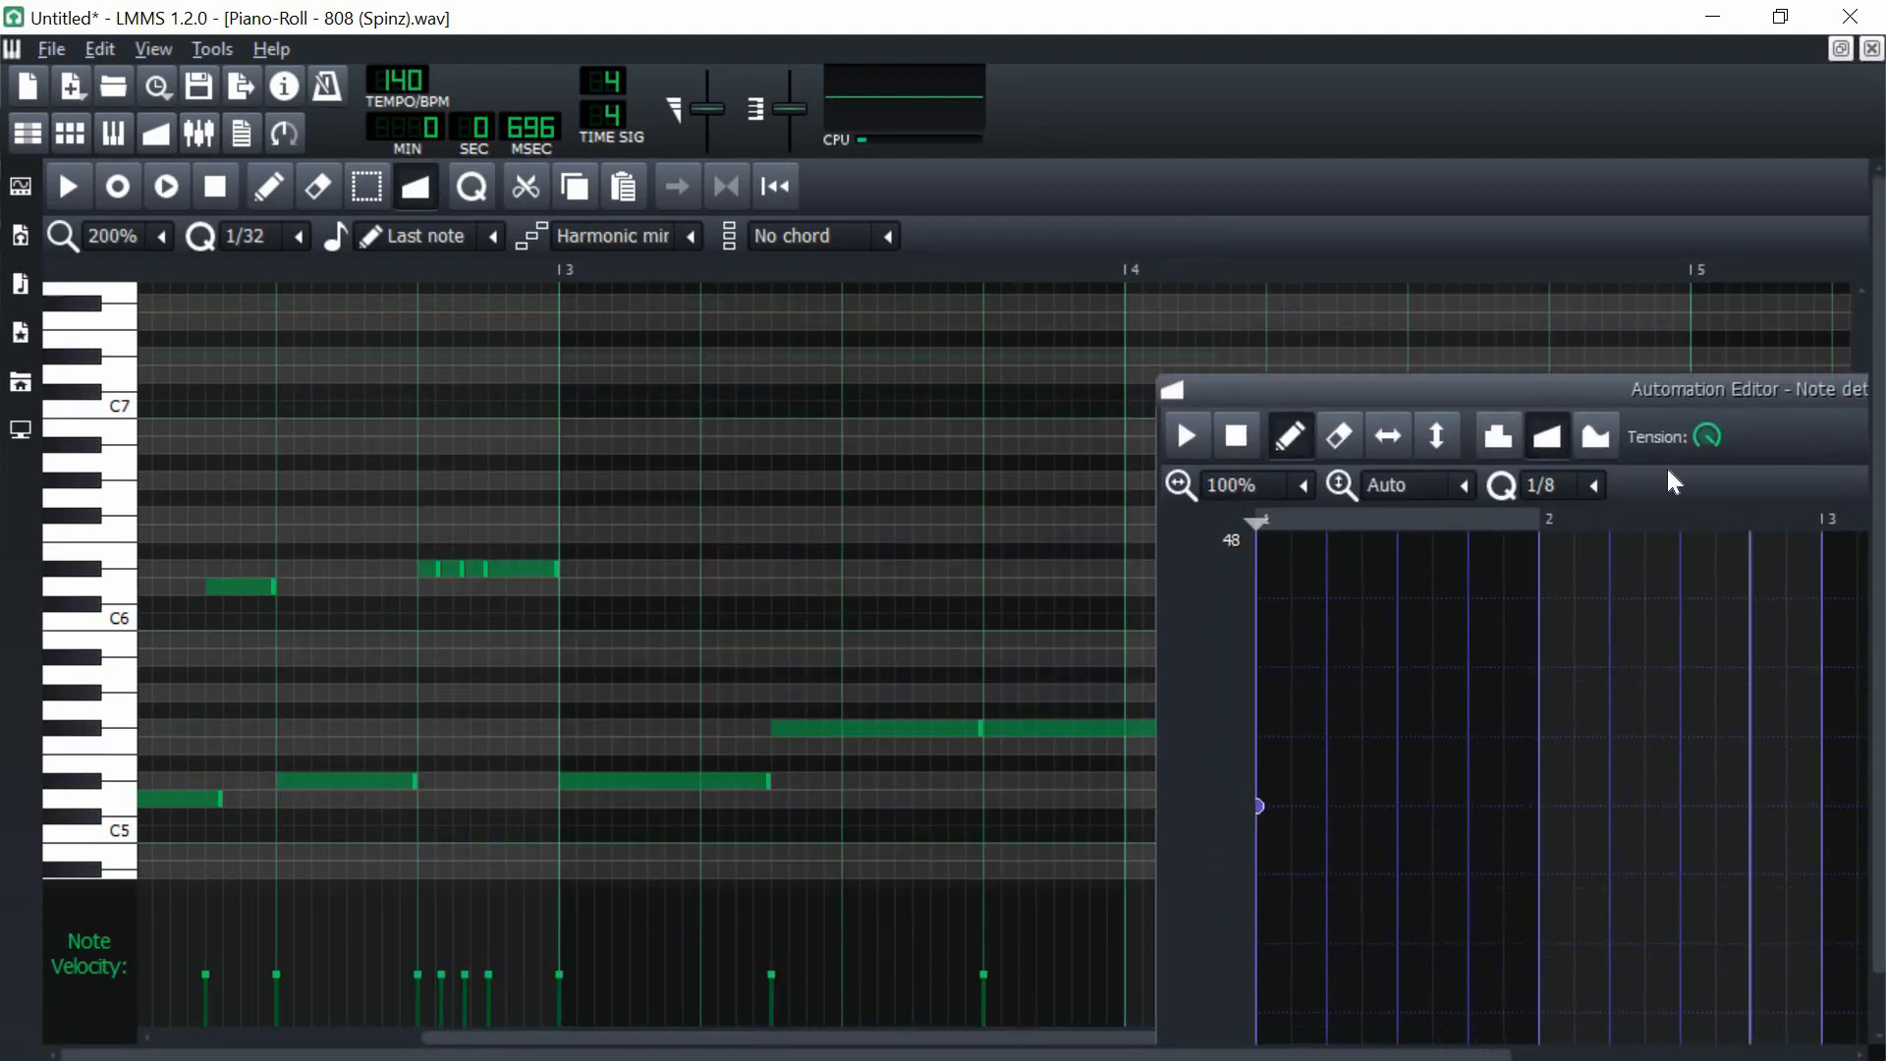
left_click(1317, 703)
mouse_move(1317, 703)
left_mouse_down()
mouse_move(1284, 691)
mouse_move(1263, 724)
mouse_move(1288, 698)
mouse_move(1291, 718)
left_mouse_up()
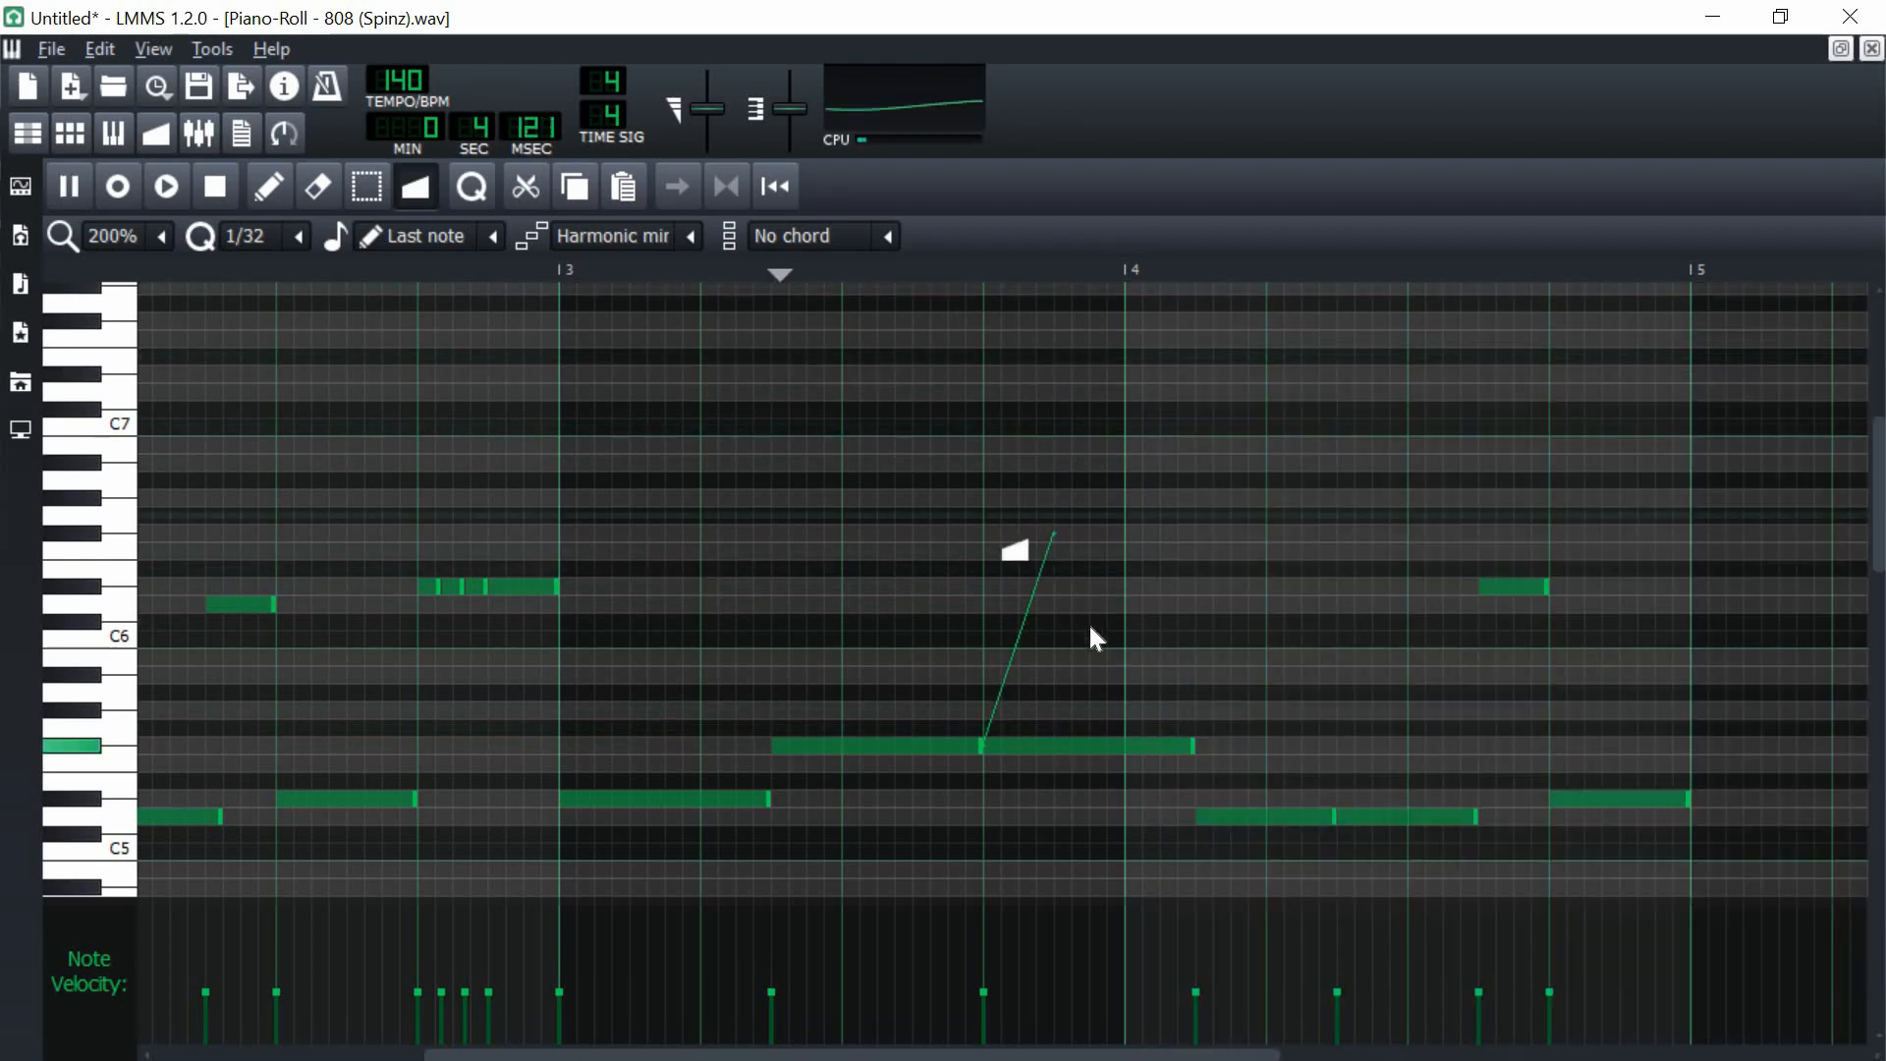
key("space")
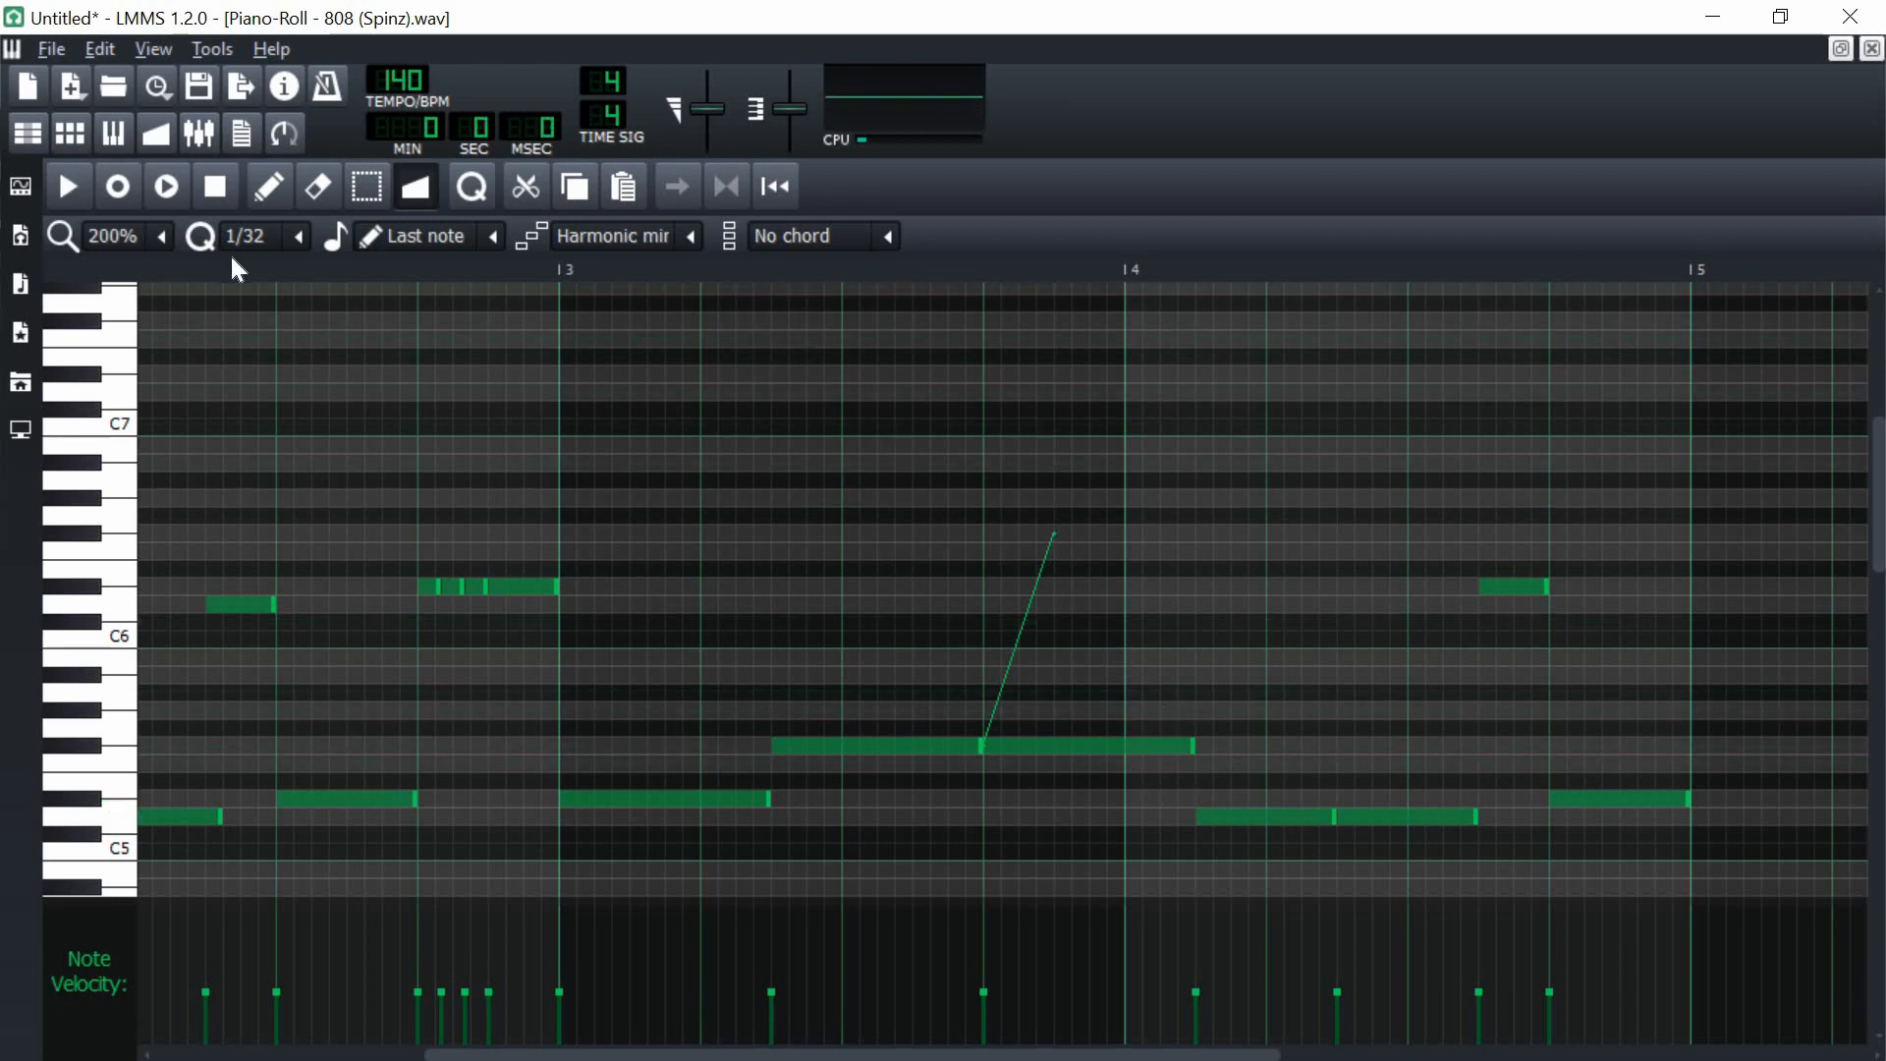
- Try a shallower pitch slide of about 6 semitones on the last bar 3 note and audition it
left_click(1011, 750)
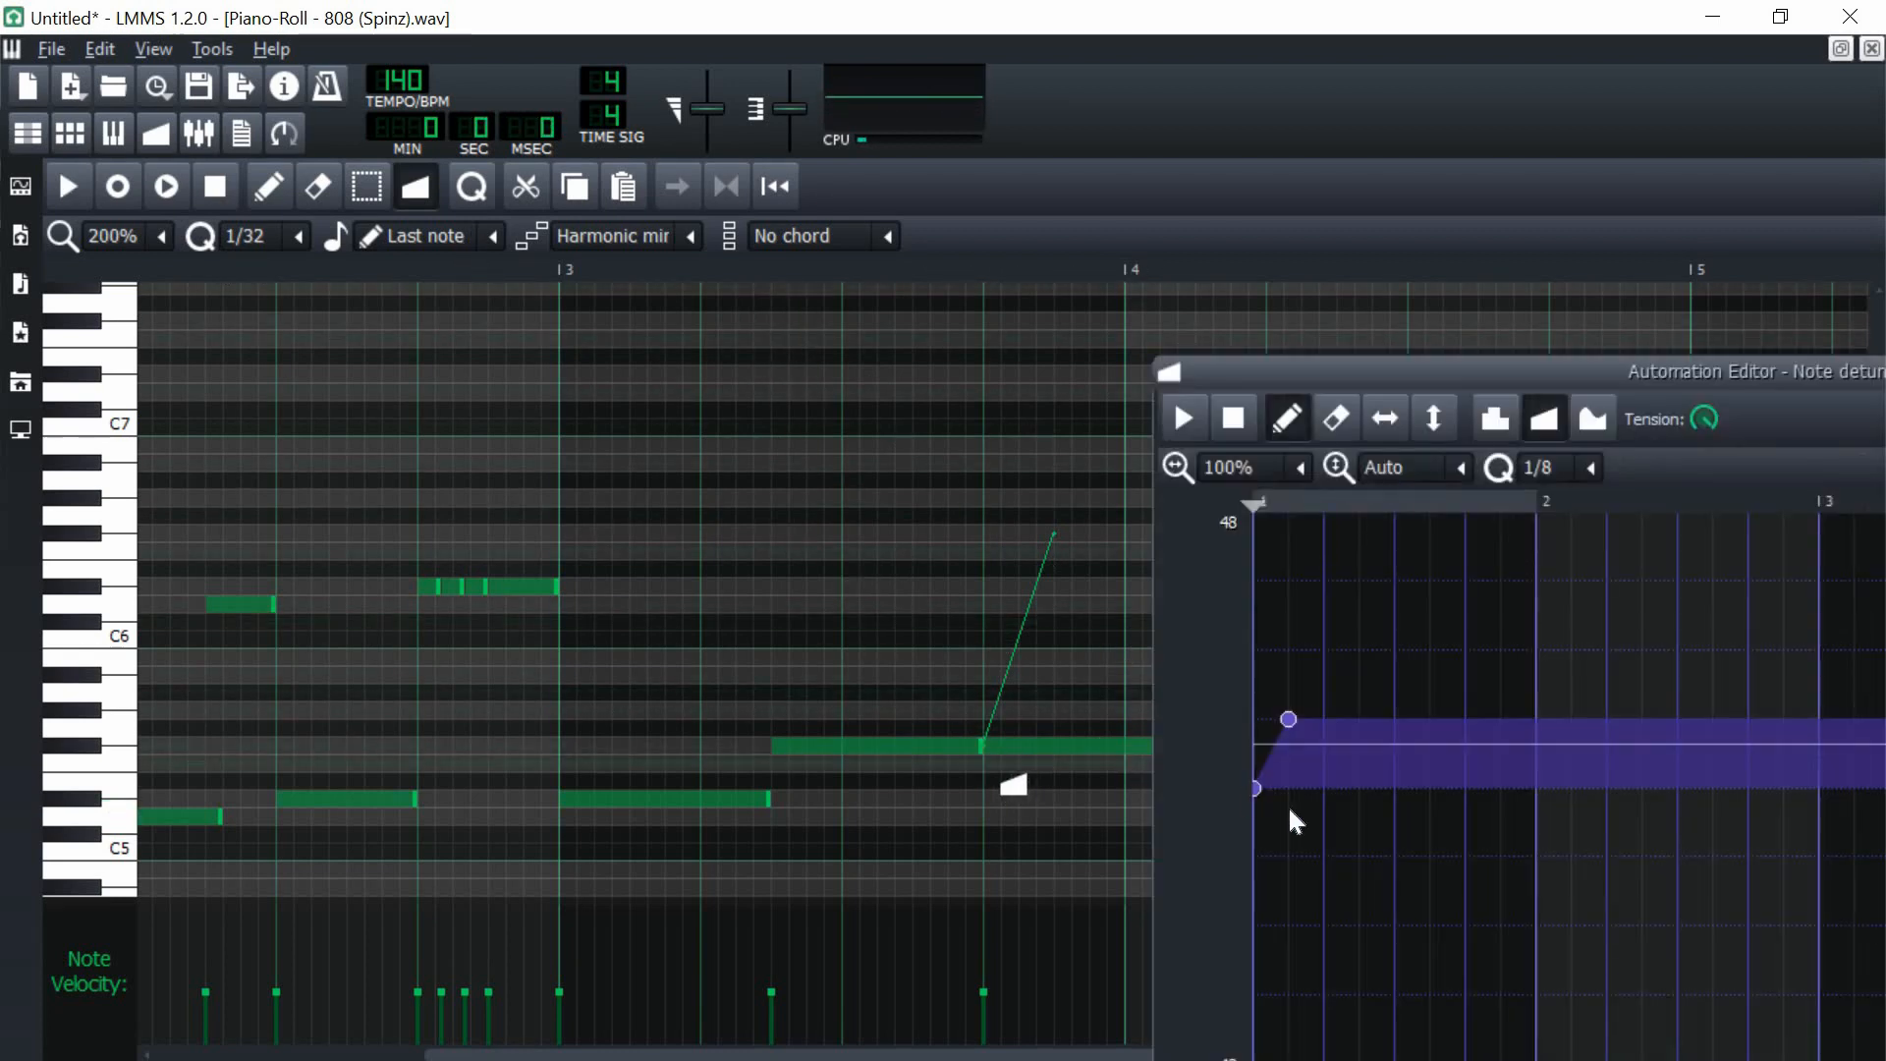
left_click_drag(1286, 738, 1281, 754)
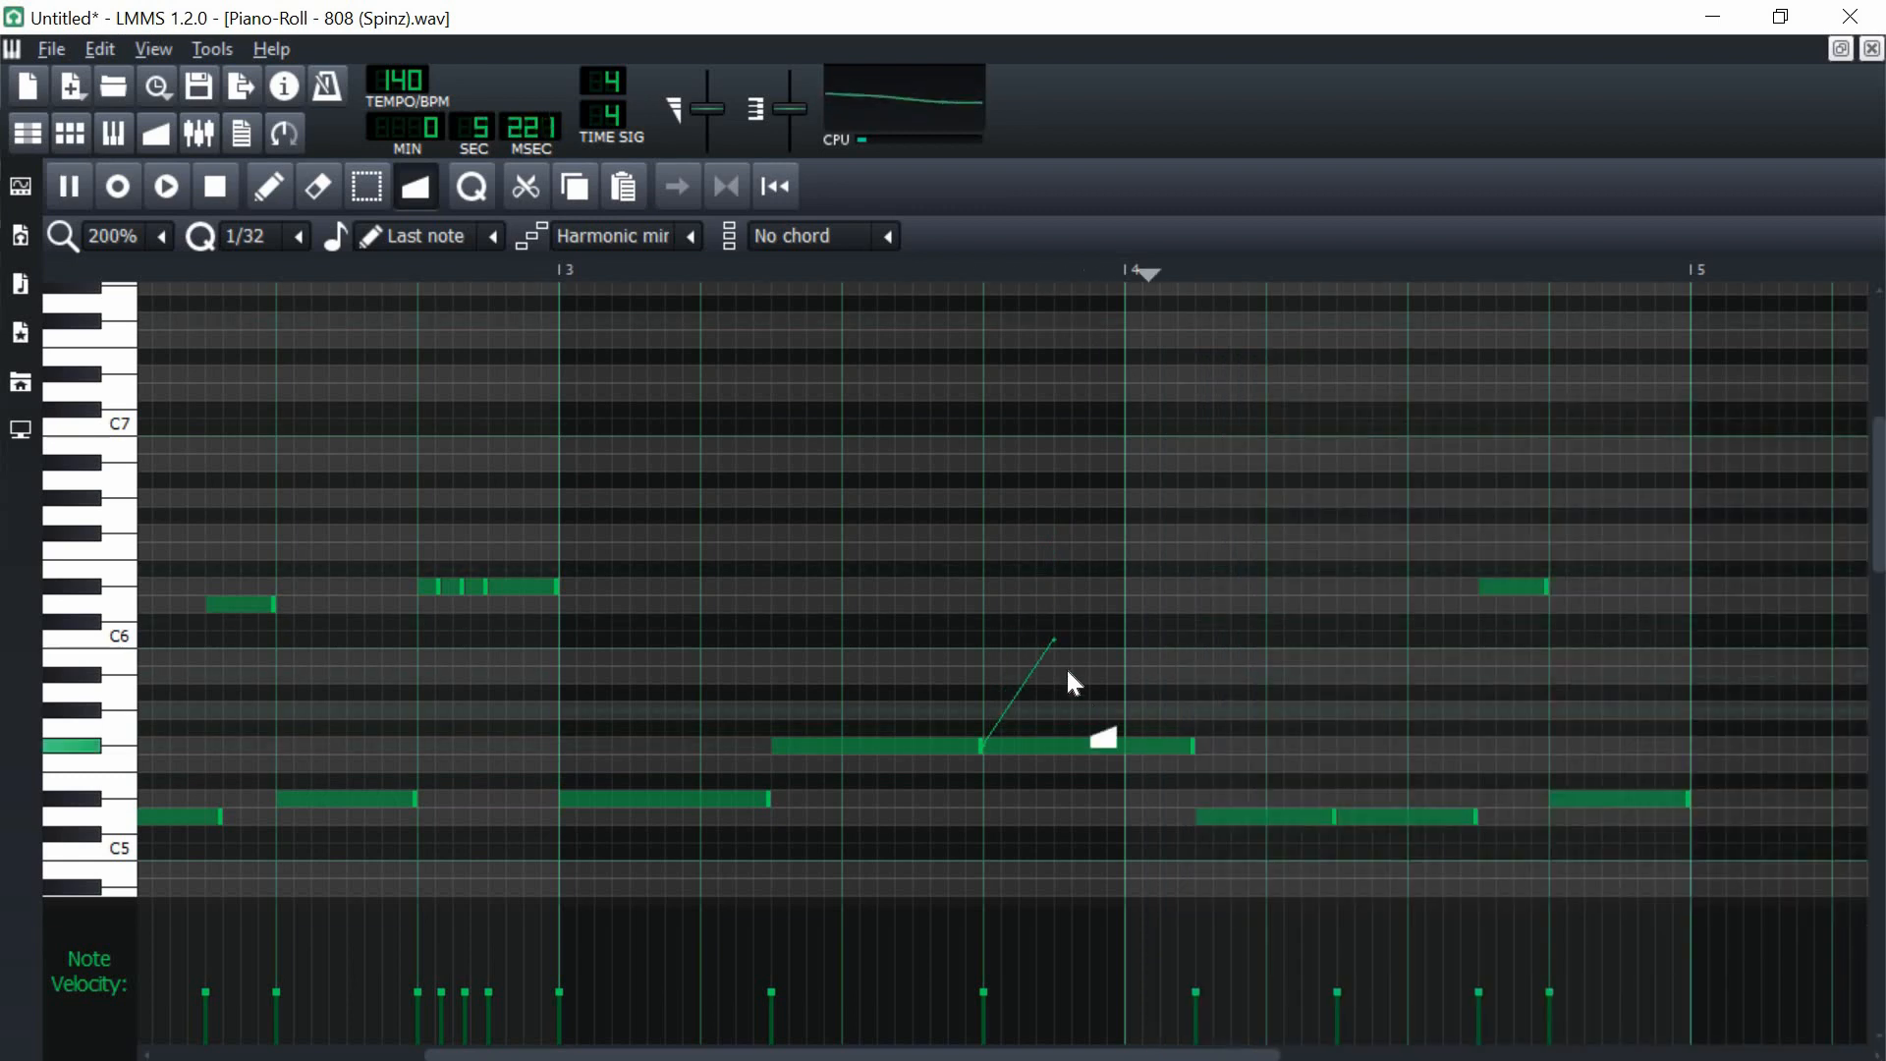
key("space")
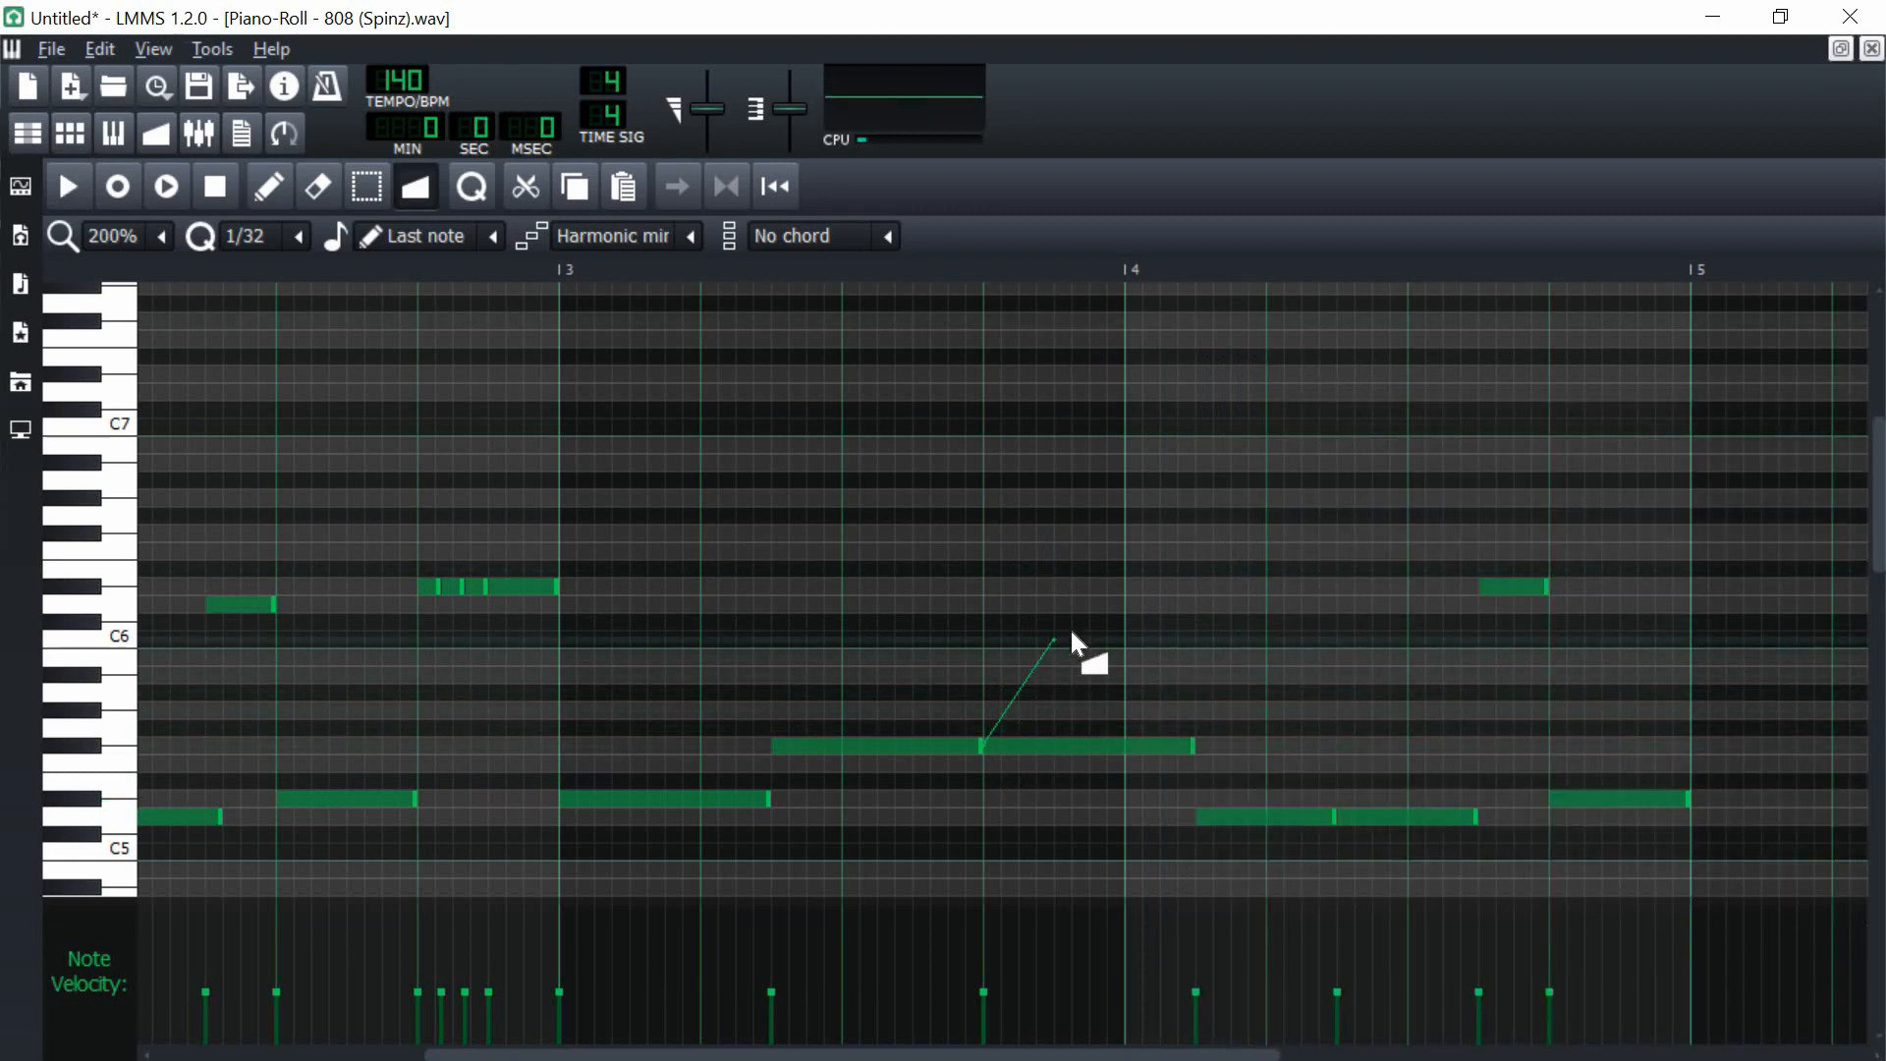
- Try a slower slide rising 11.5 semitones over the full length of the last bar 3 note, and audition it
left_click(1035, 744)
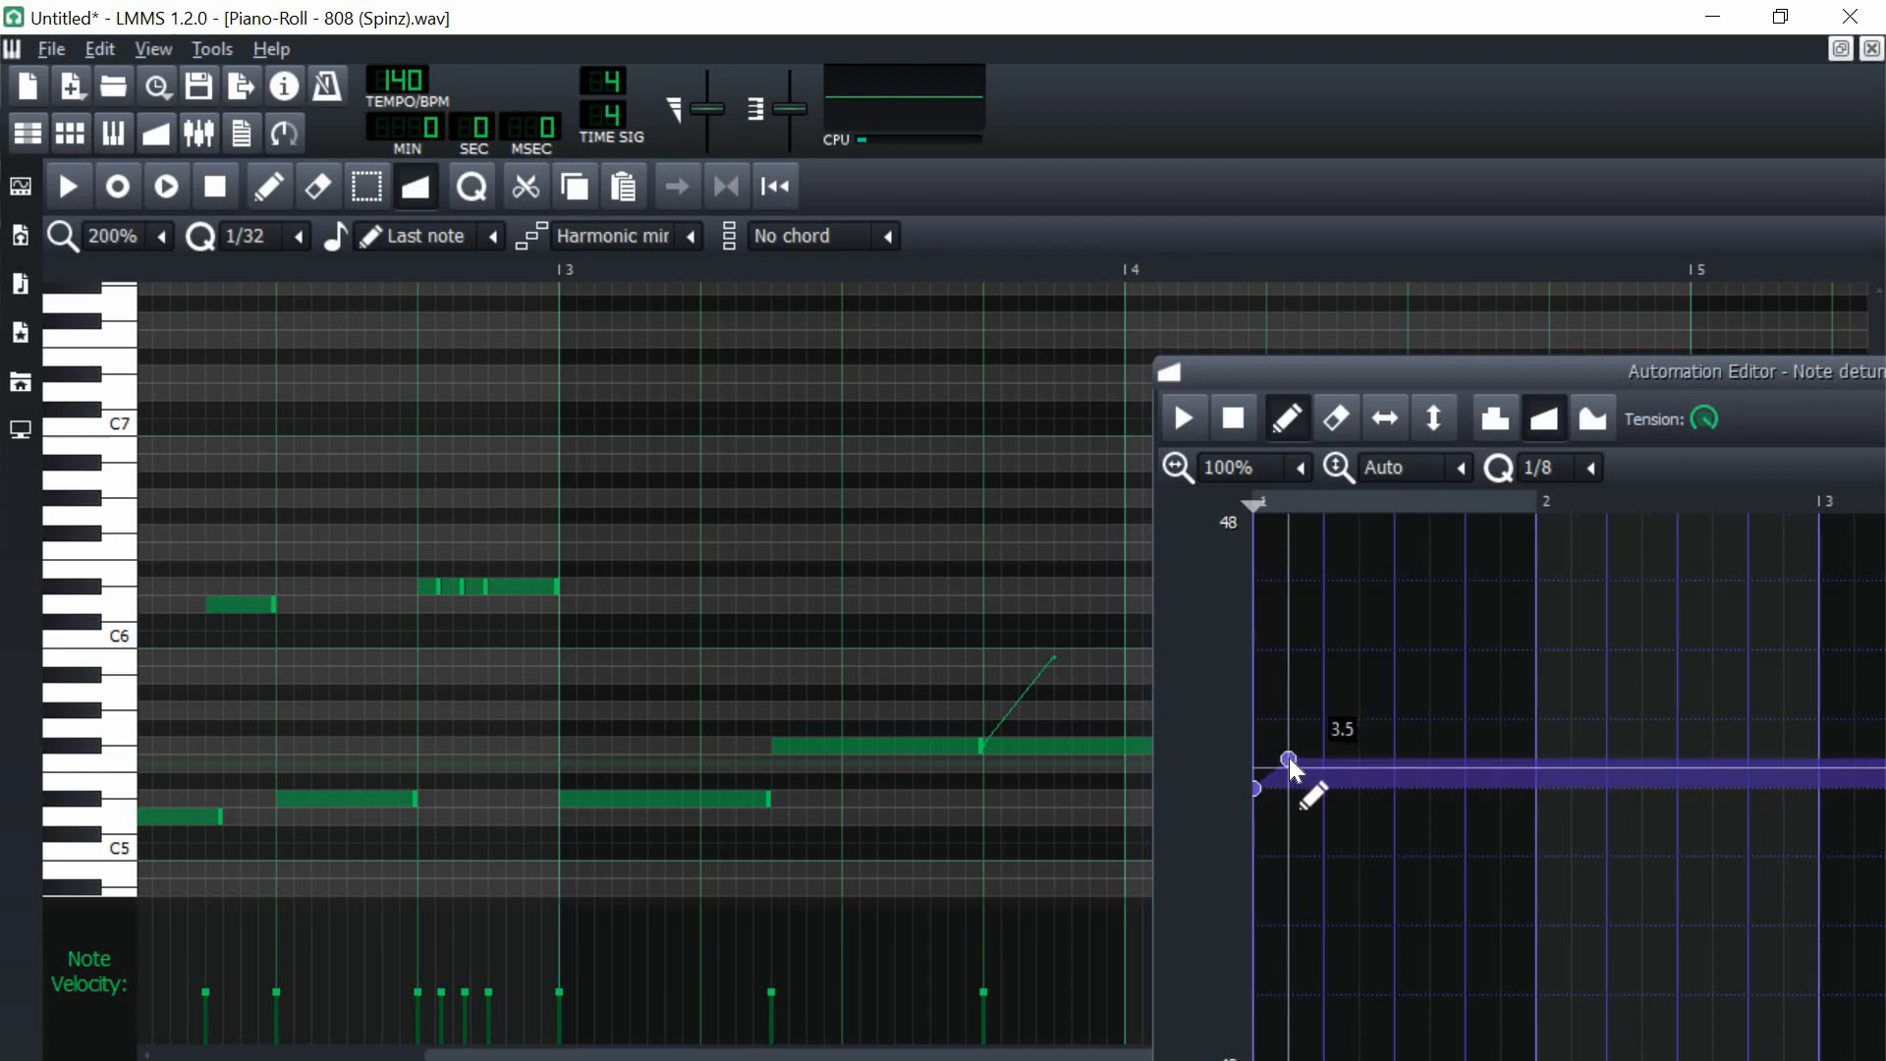
mouse_move(1293, 770)
left_mouse_down()
mouse_move(1291, 707)
mouse_move(1503, 737)
mouse_move(1288, 746)
mouse_move(1381, 740)
left_mouse_up()
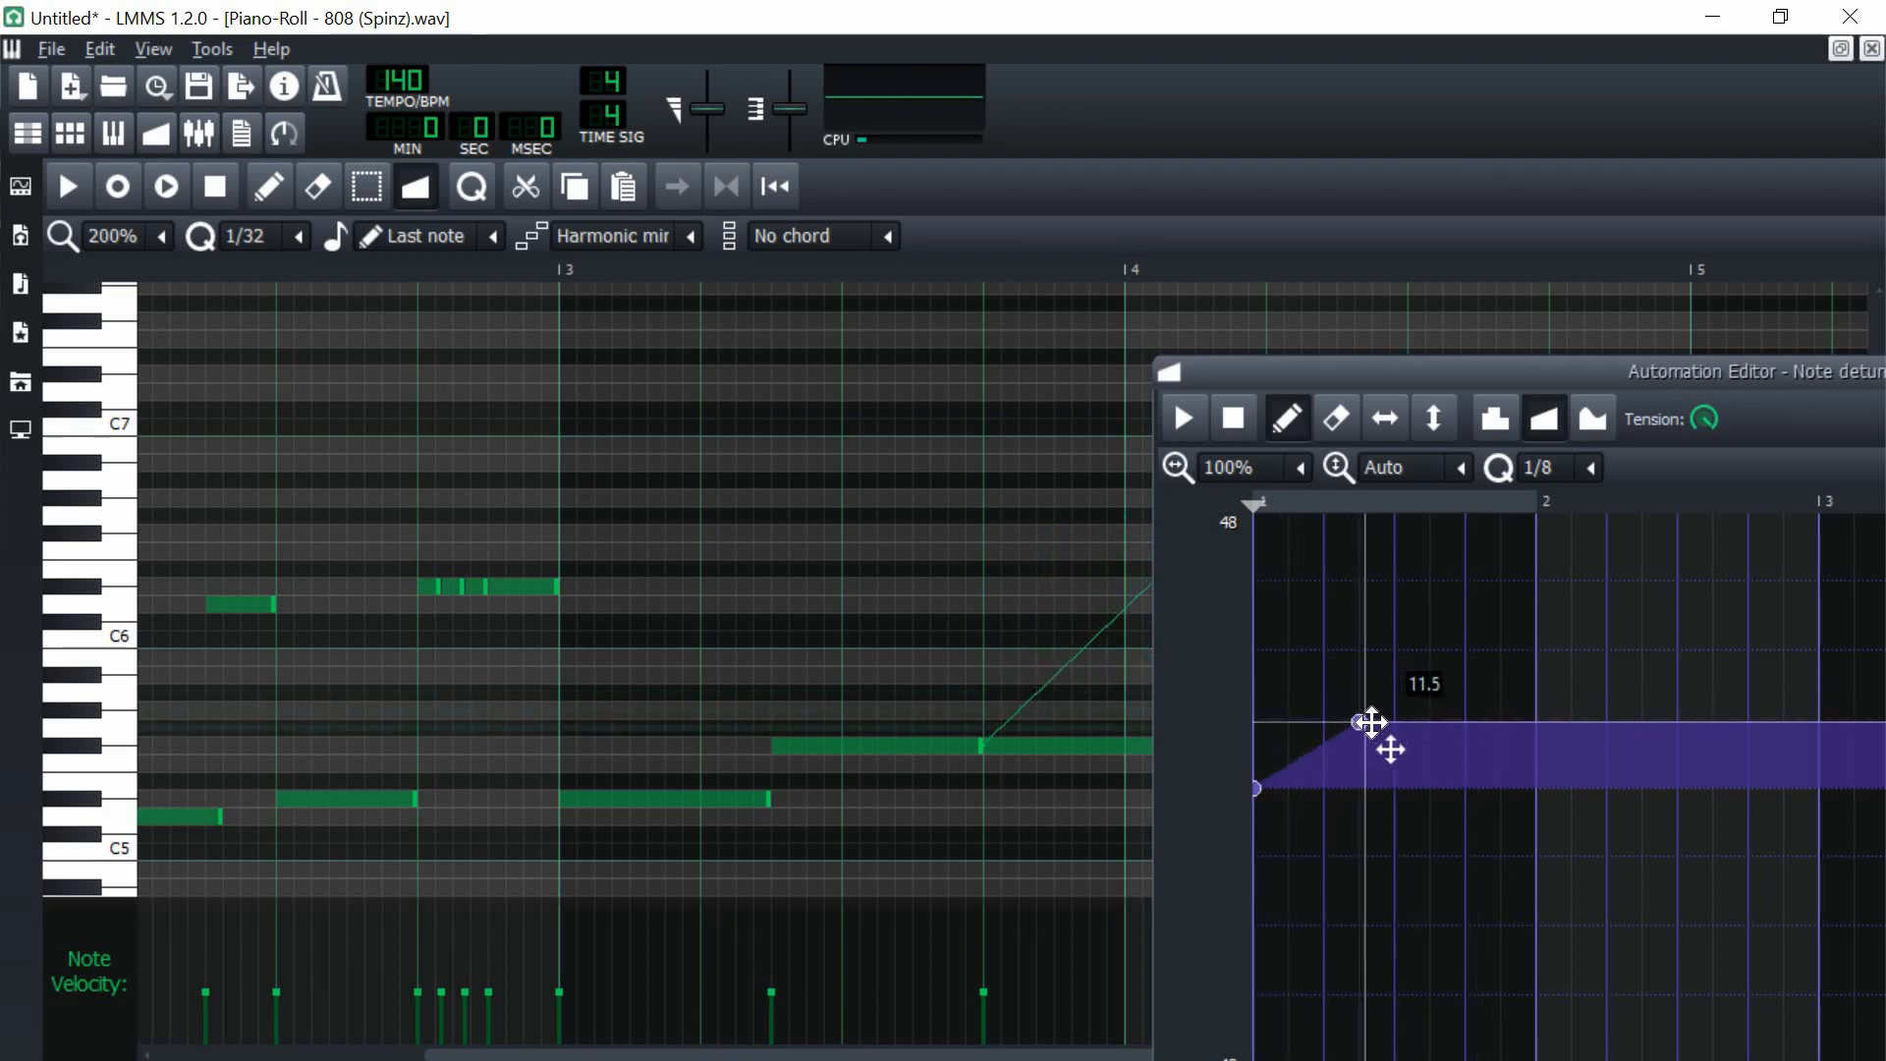
left_click(974, 268)
key("space")
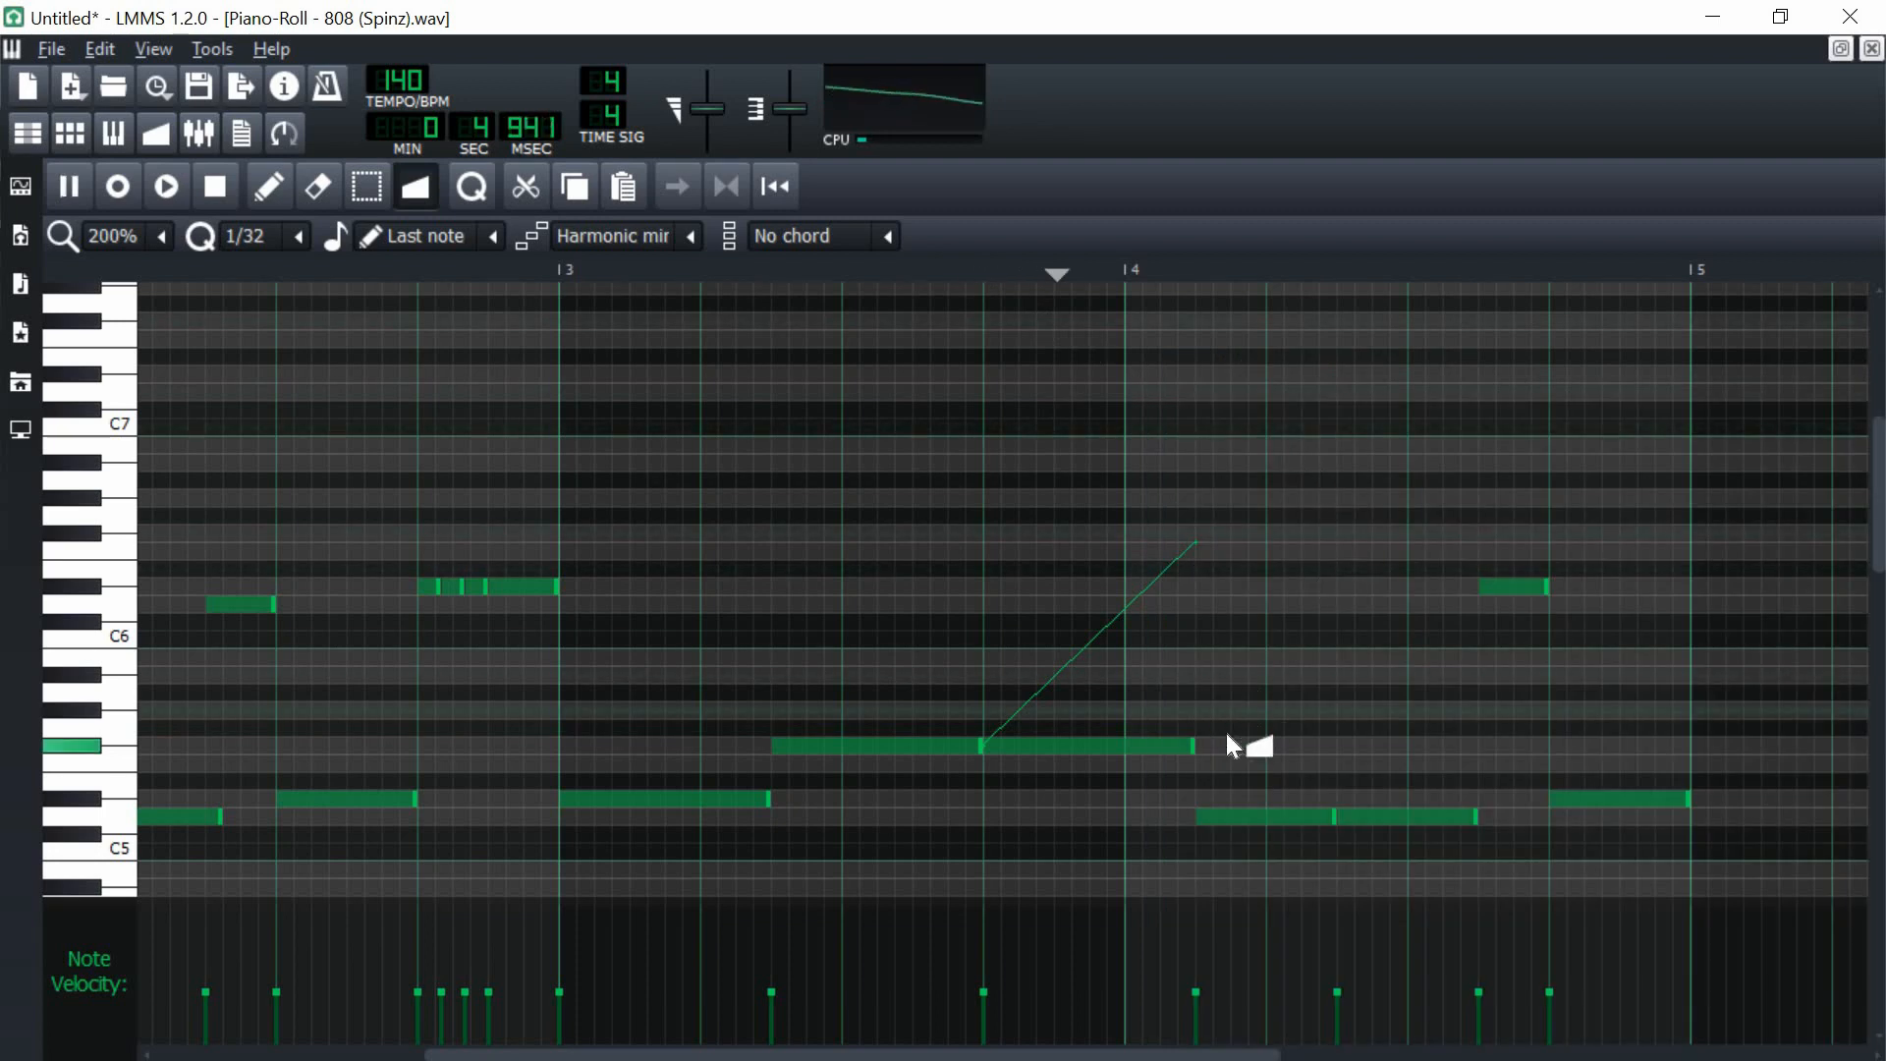
key("space")
- Set the automation quantization to 1/16, make the bar 3 note's slide rise 12 semitones within a sixteenth note, and audition it
left_click(1135, 746)
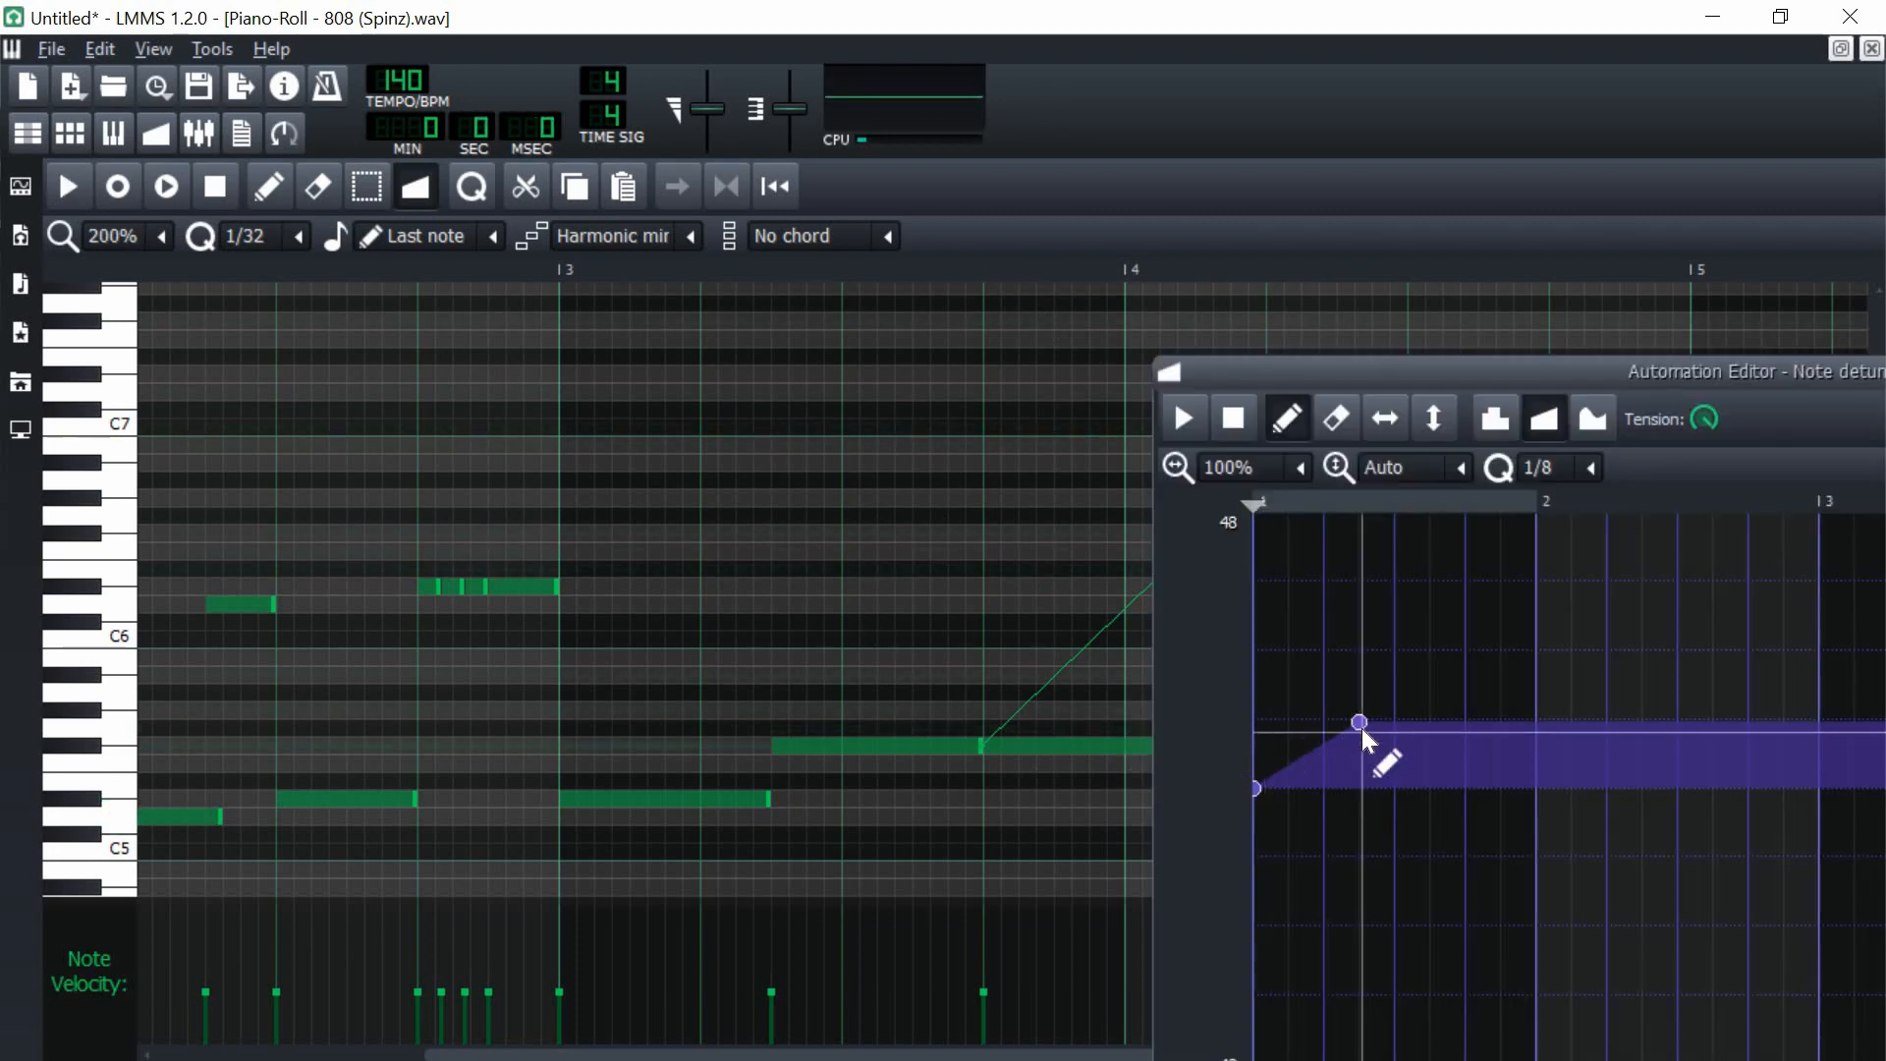
left_click_drag(1298, 725, 1289, 725)
scroll(1543, 478, "down", 1)
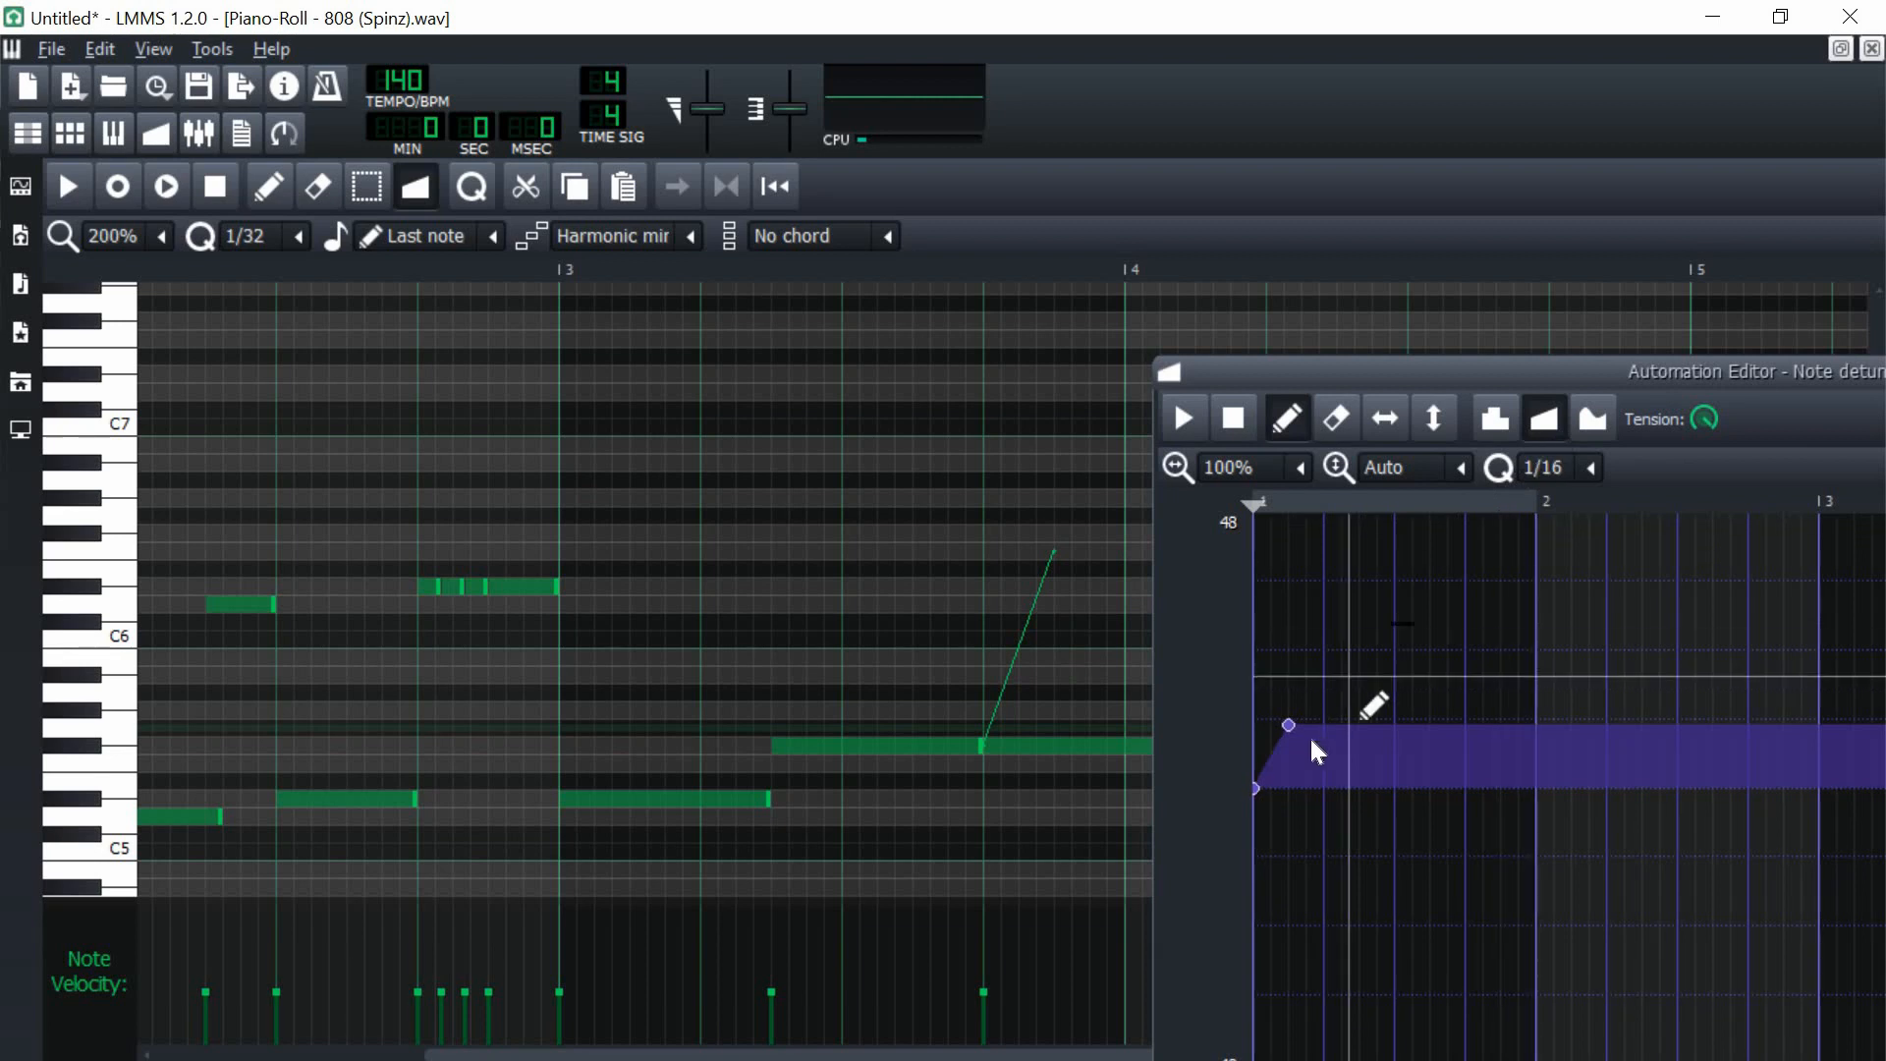
left_click_drag(1288, 724, 1277, 722)
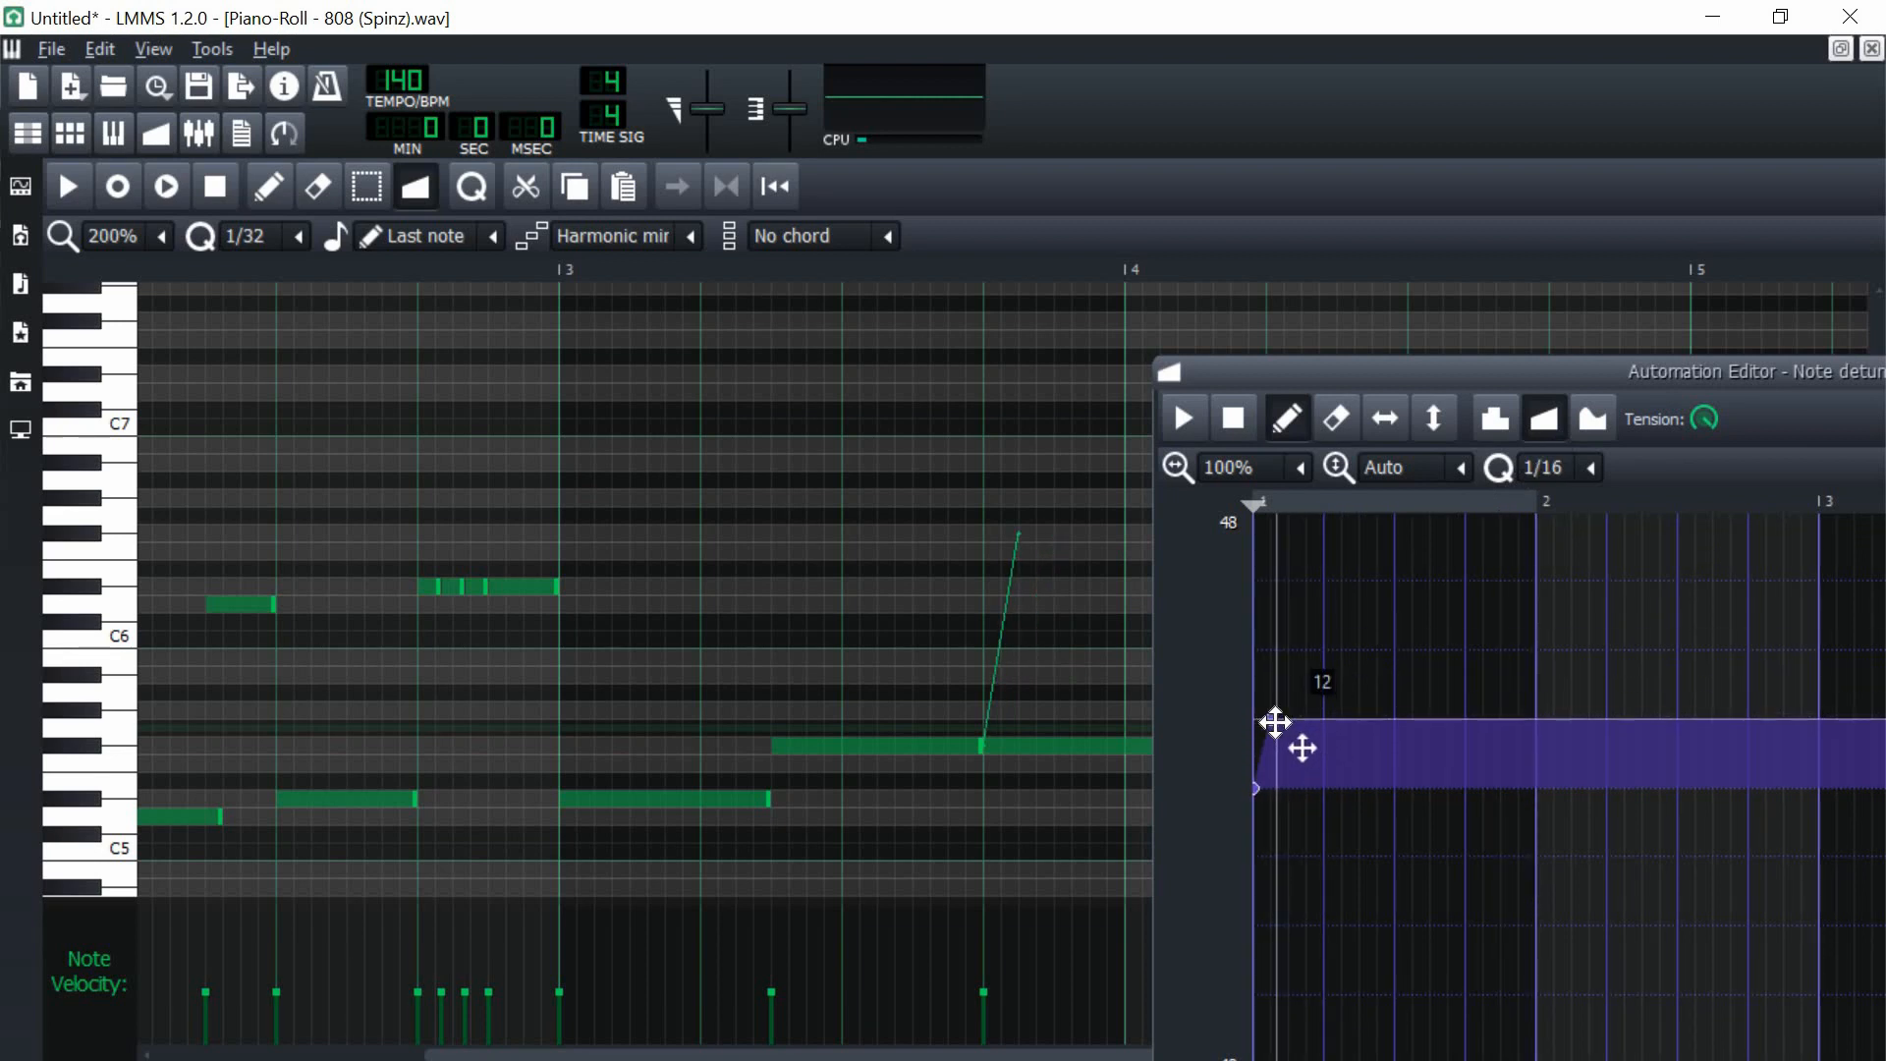
left_click(762, 269)
key("space")
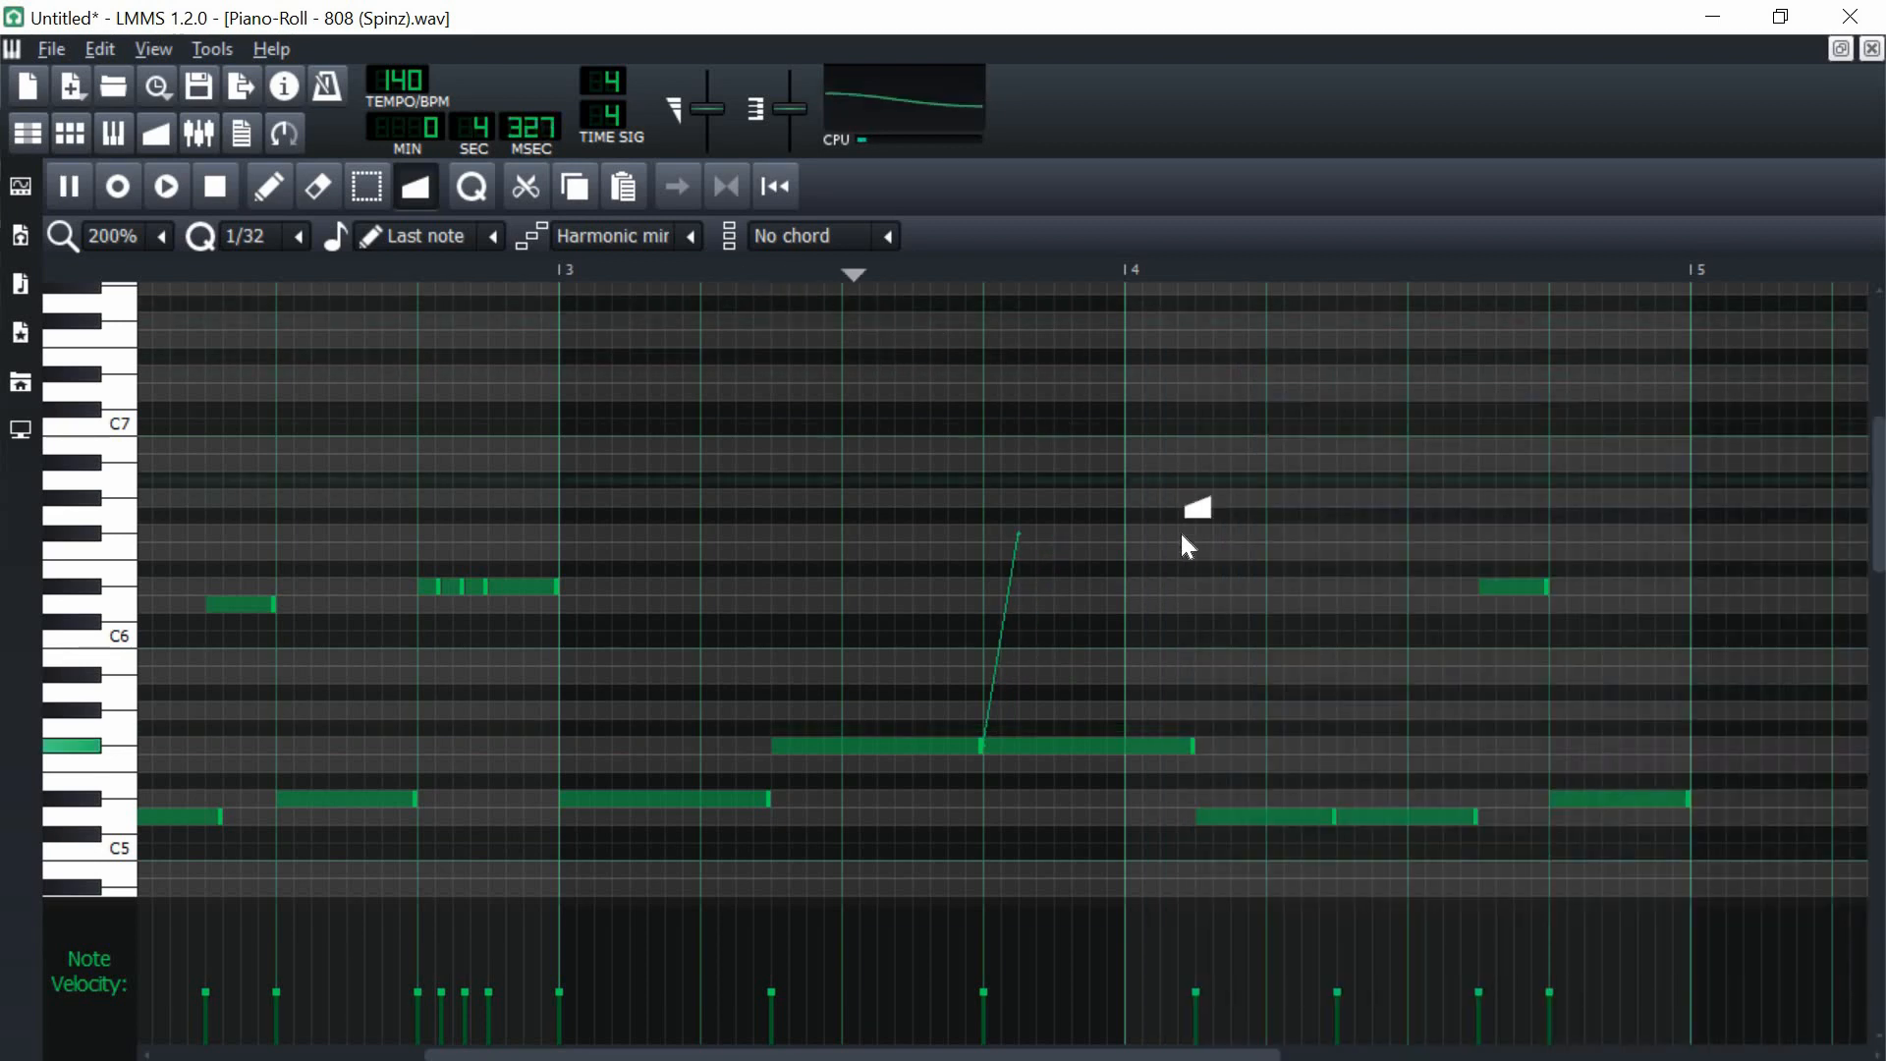
key("space")
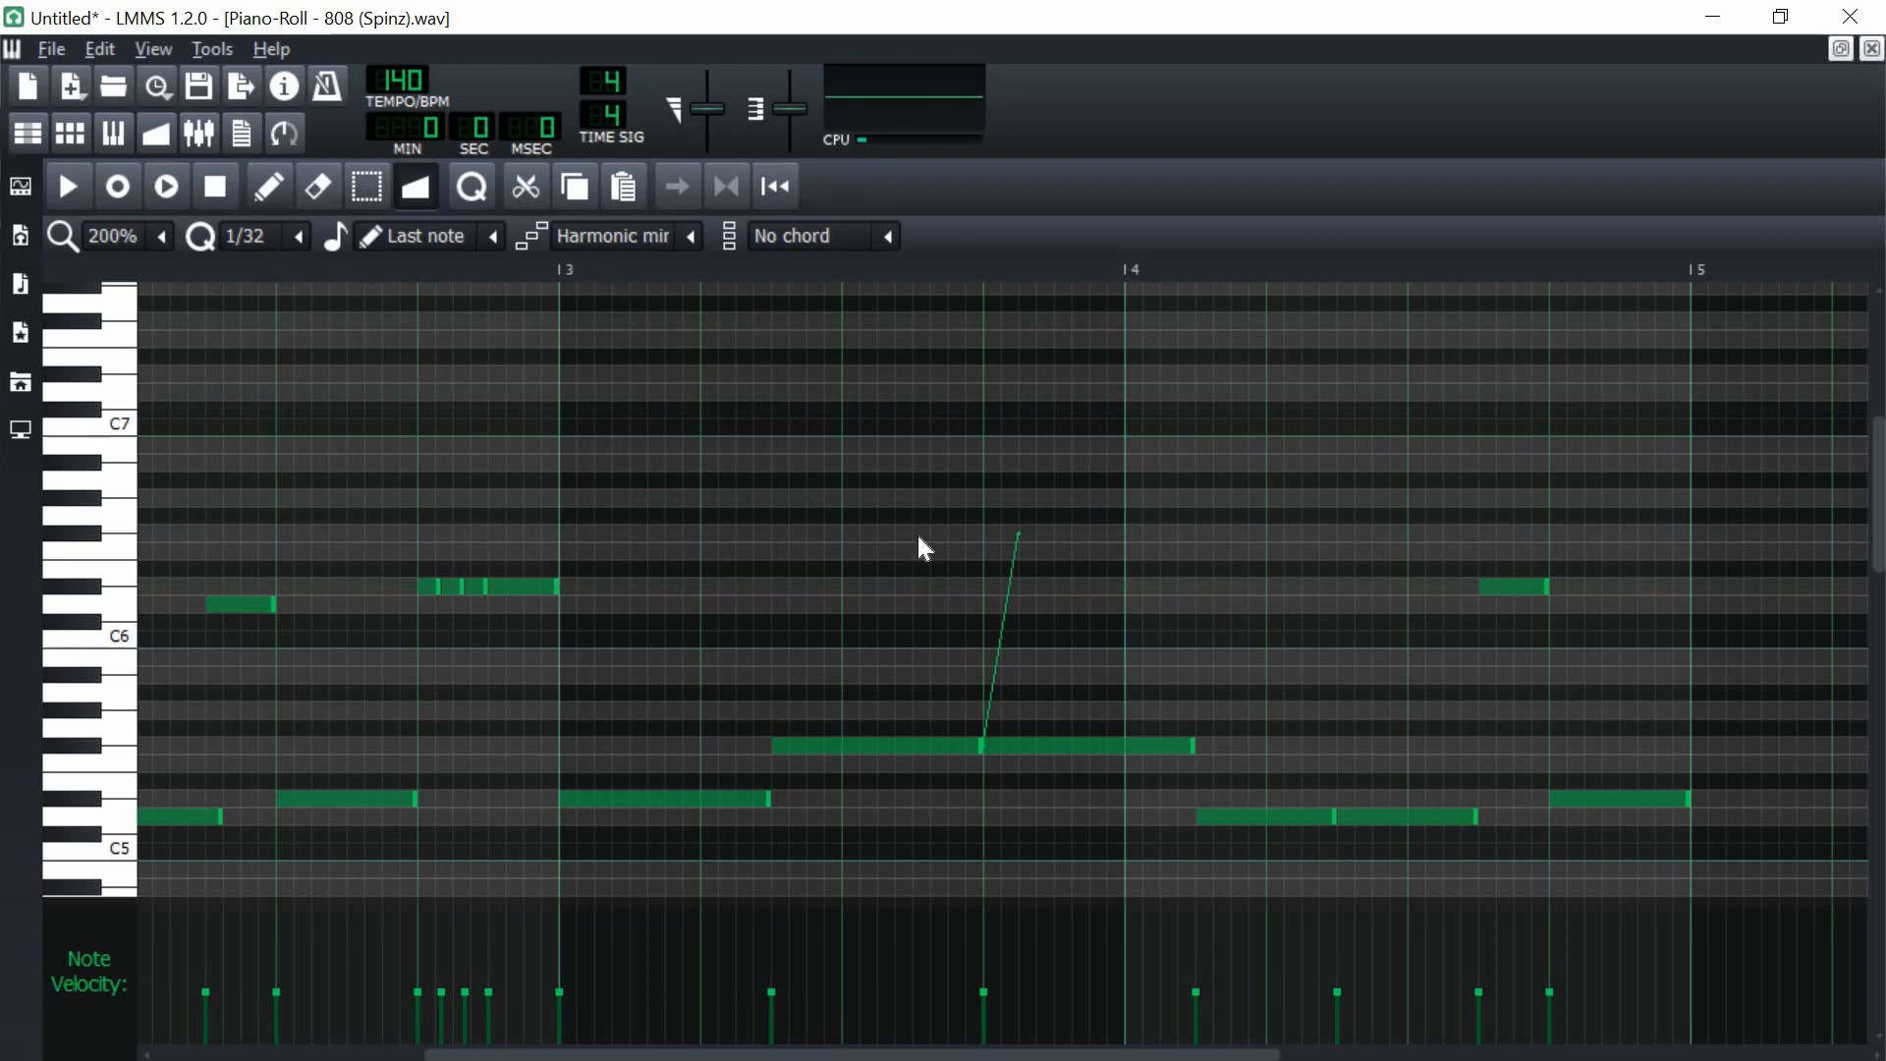
- Shorten the last bar 3 note to end at bar 4, add an eighth-note F#6 at the start of bar 4, and audition the change
key("shift+d")
key("space")
key("space")
key("space")
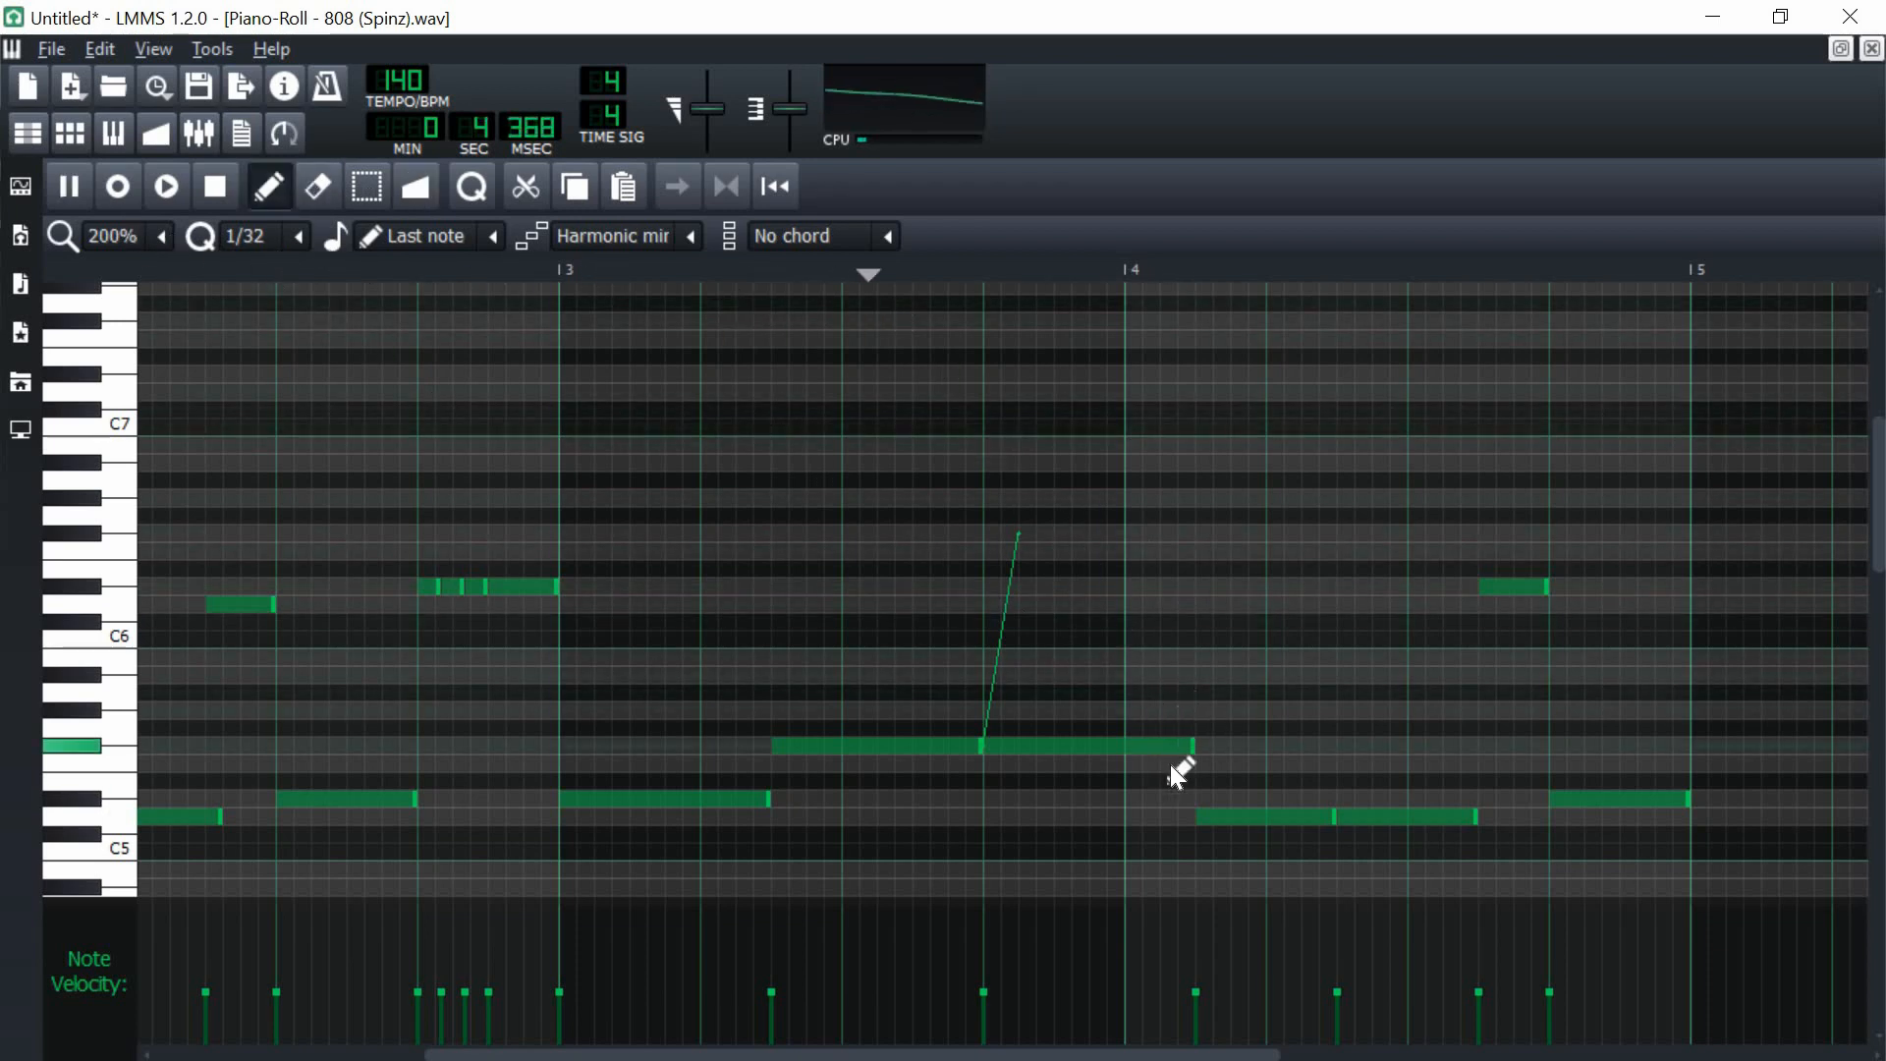
key("space")
left_click_drag(1190, 746, 1125, 746)
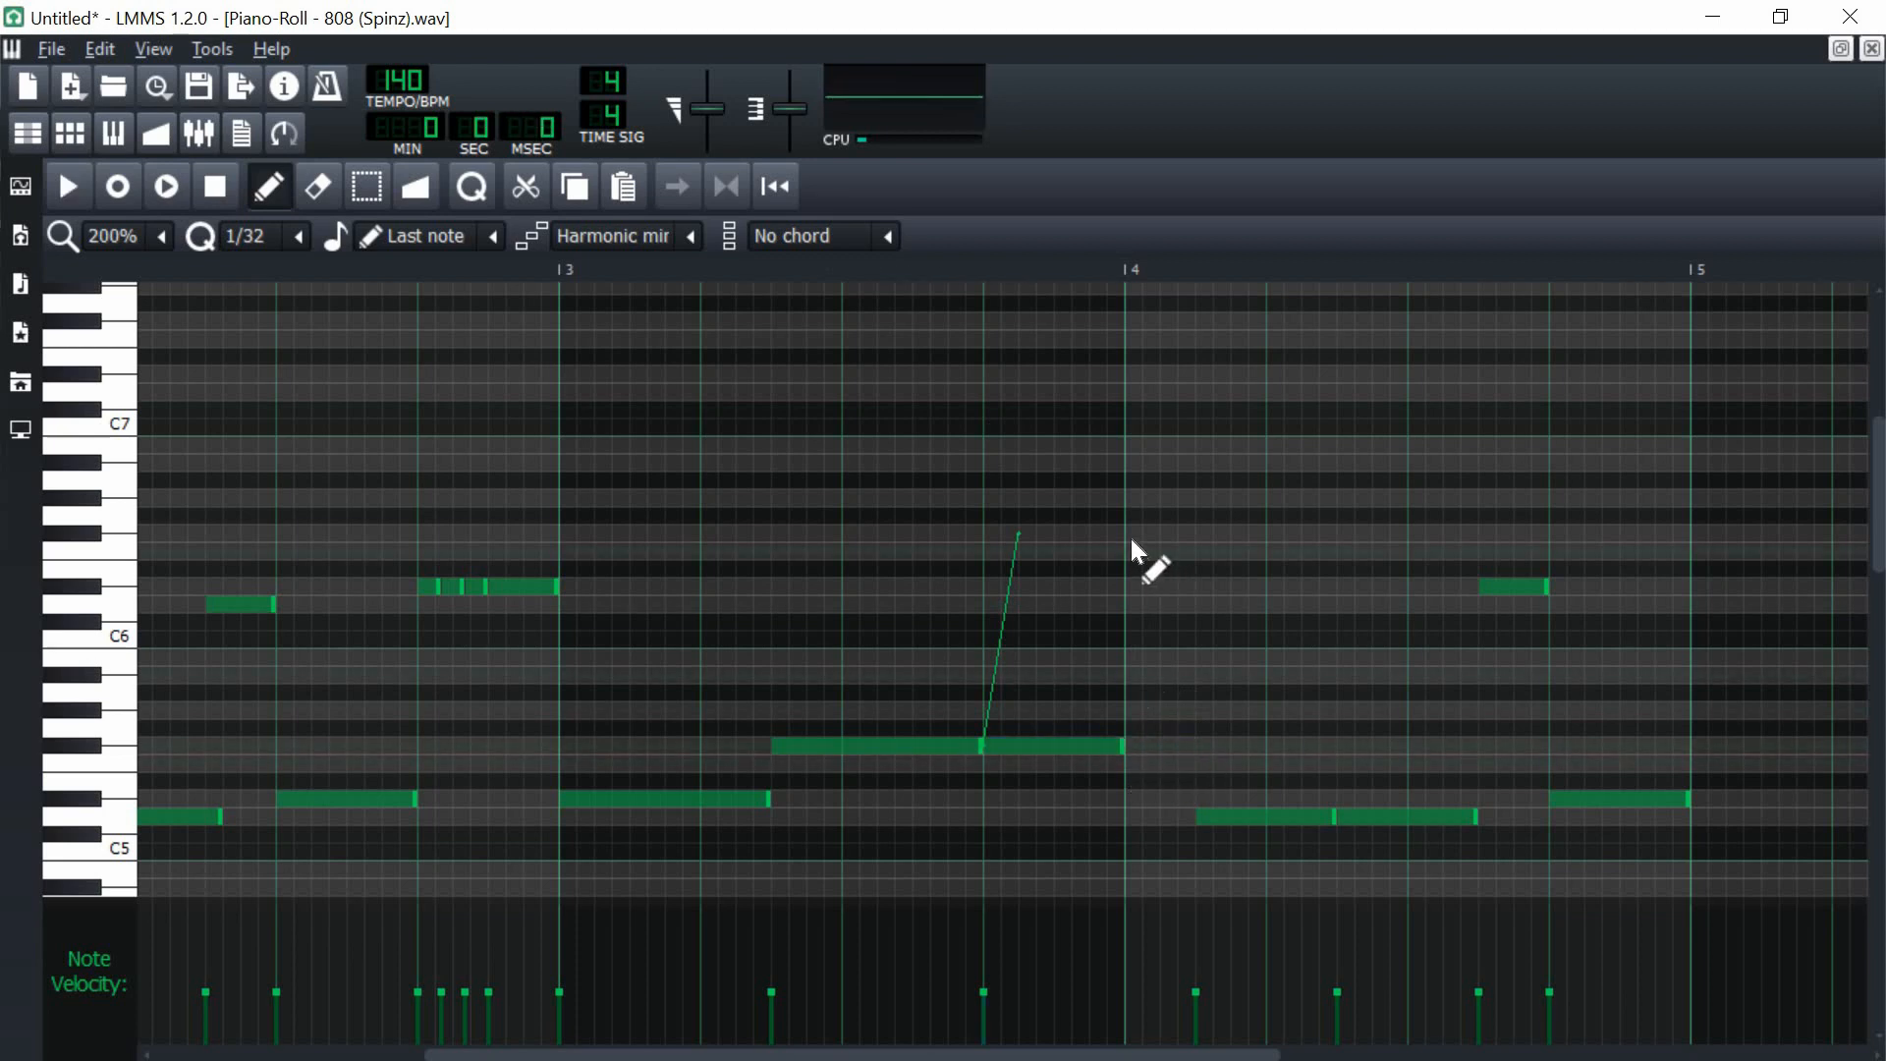
left_click_drag(1130, 536, 1192, 531)
key("space")
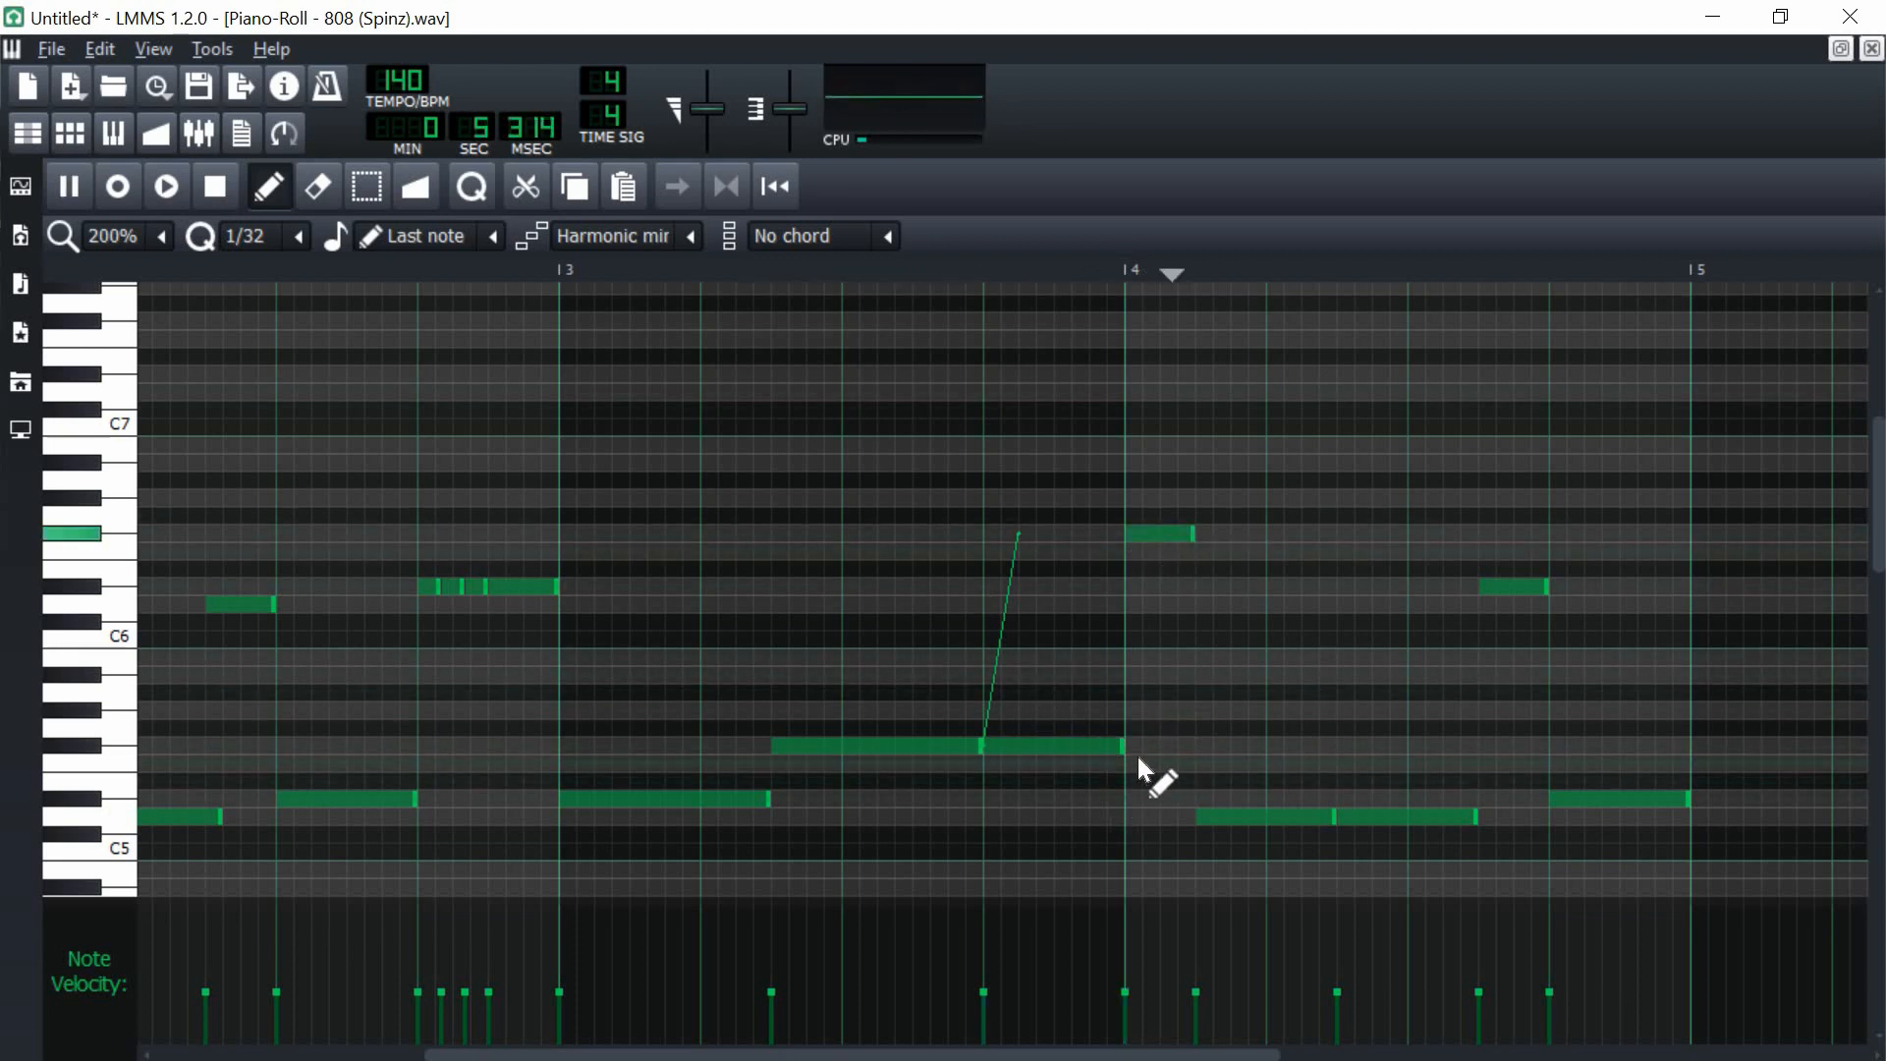
key("space")
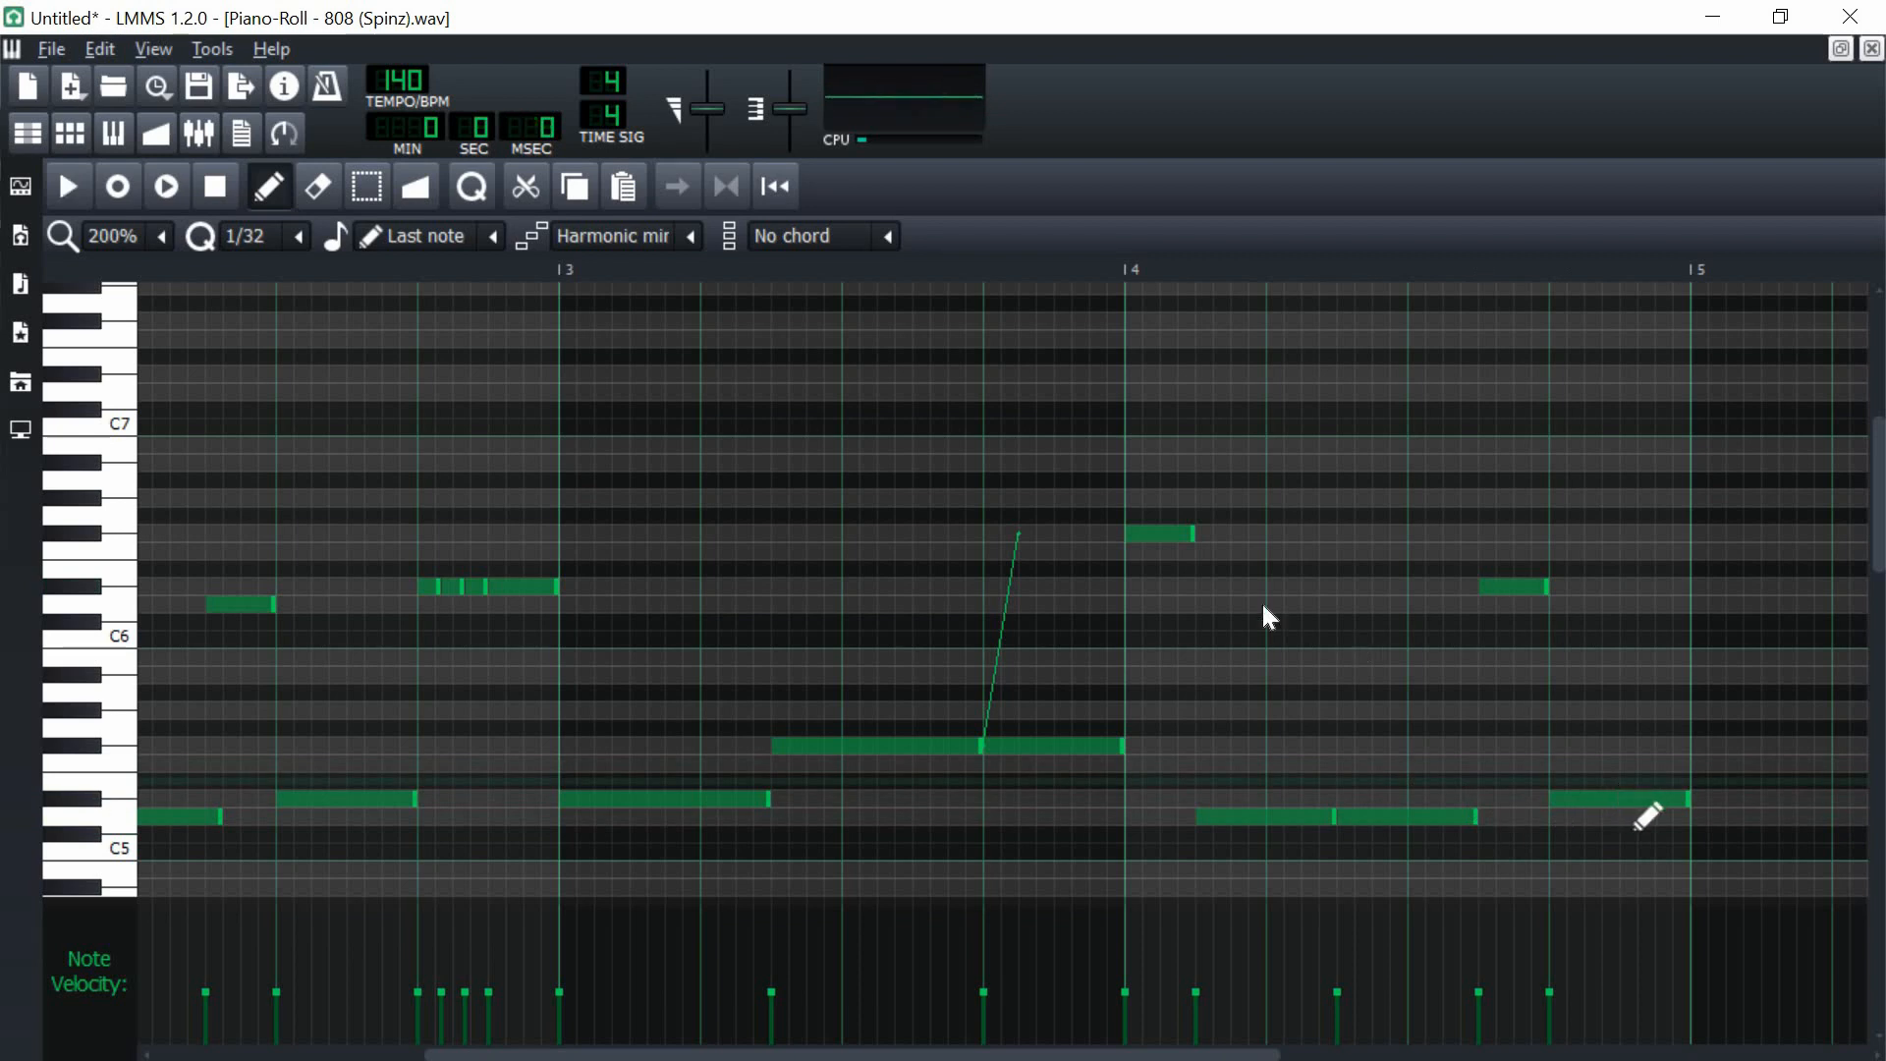
- Detune bar 4's last D#5 note to hold its pitch for an eighth note and slide up one octave by bar 5, and audition from bar 3
left_click(415, 186)
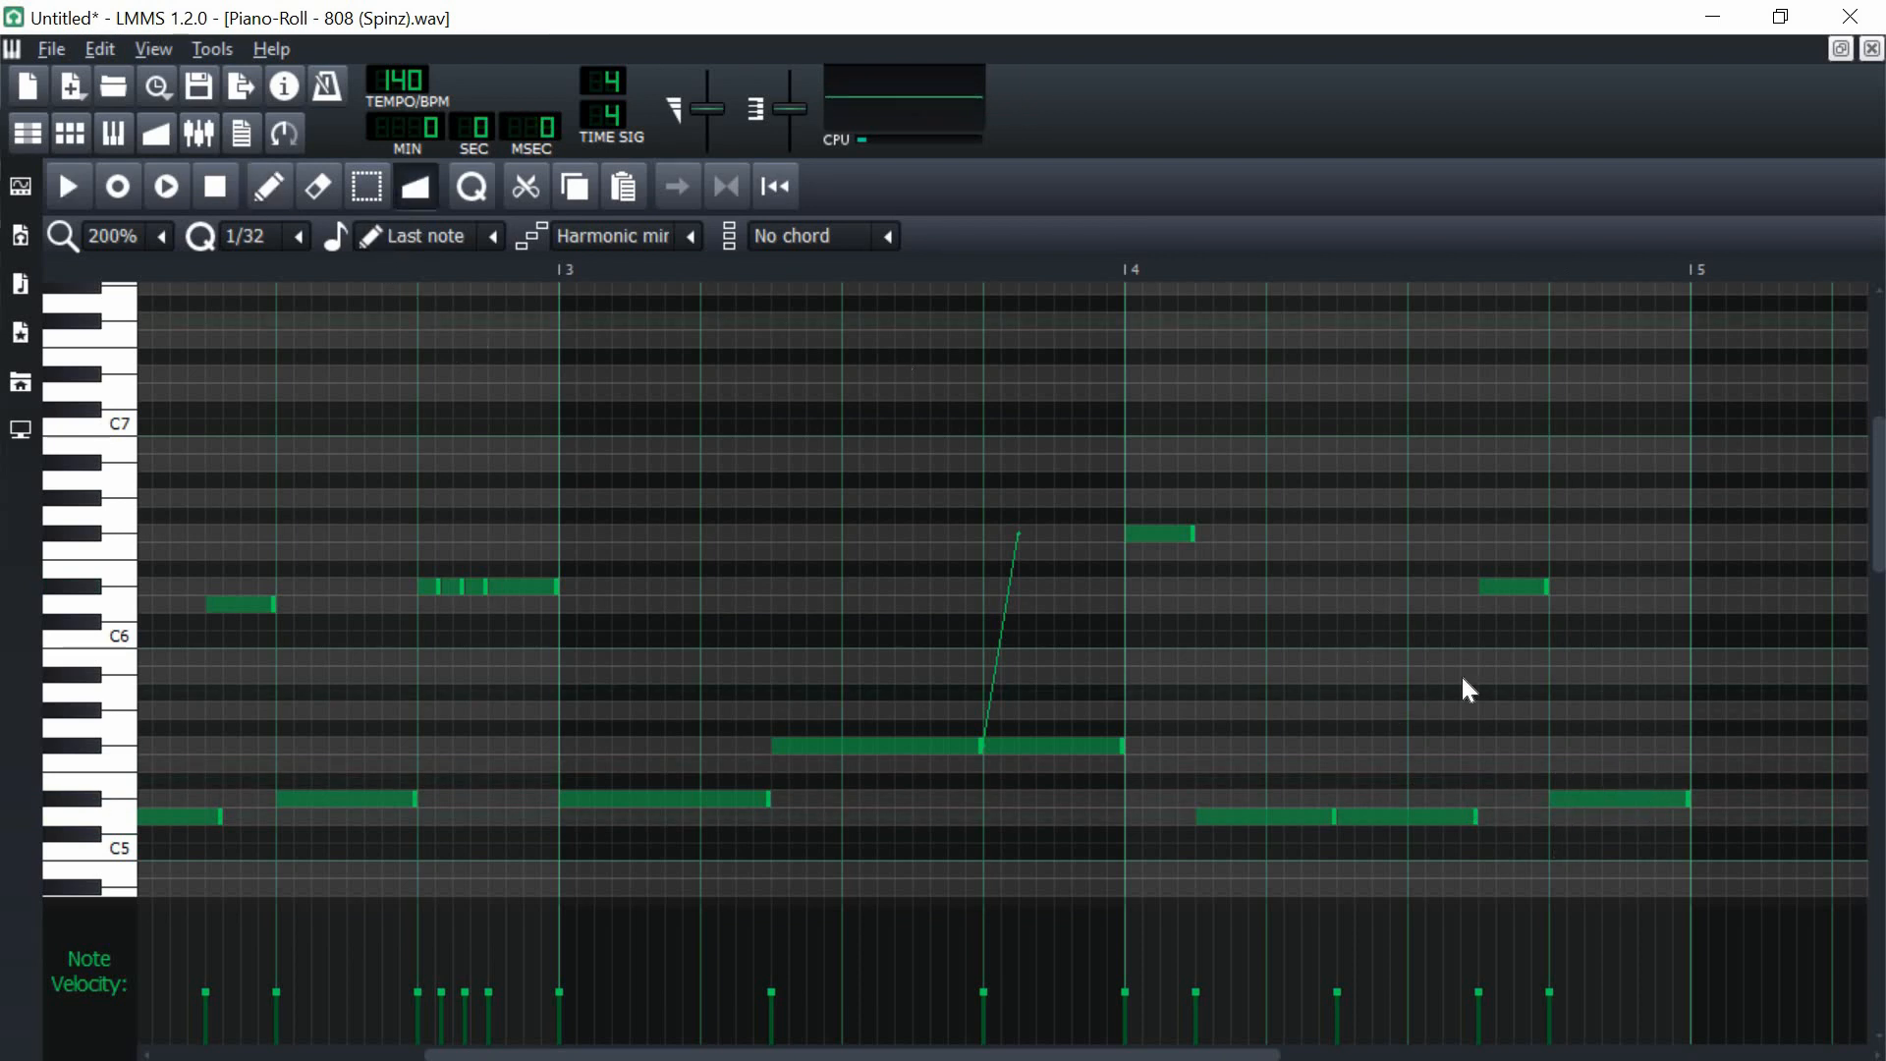
left_click(1607, 800)
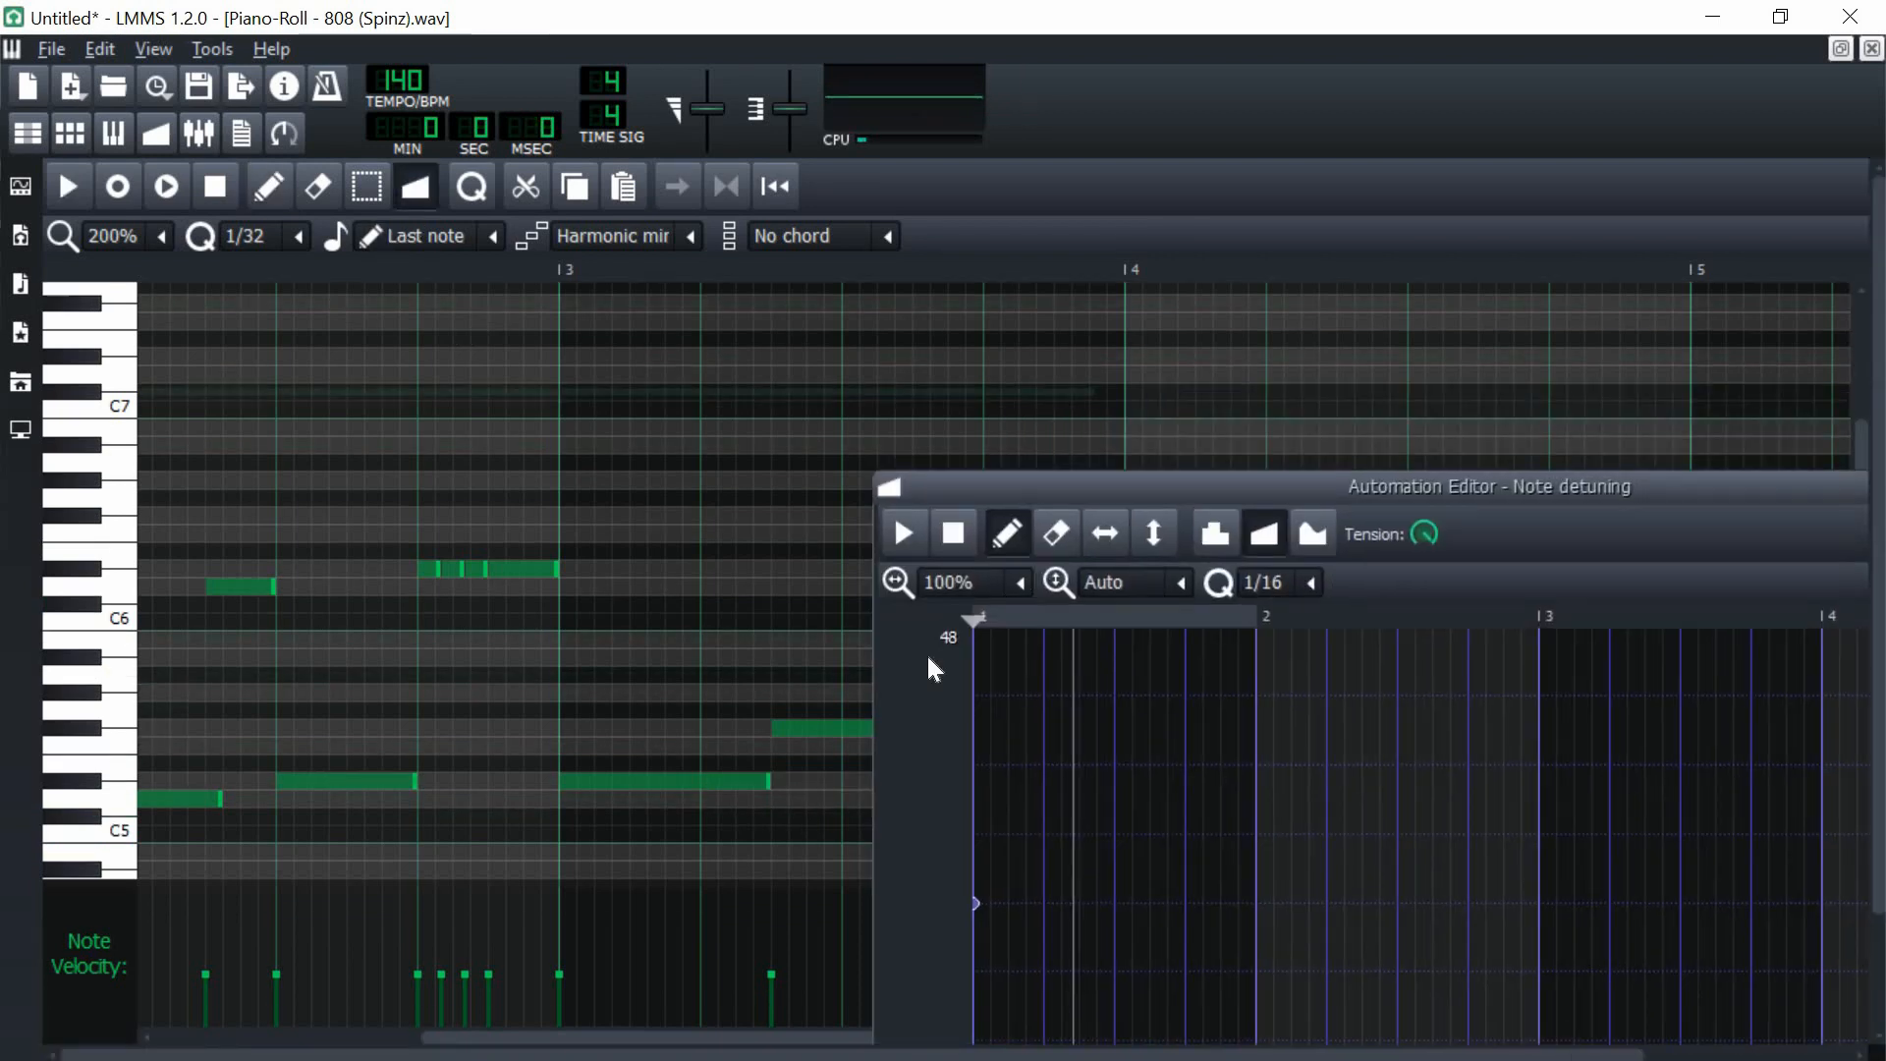
left_click_drag(1178, 486, 1719, 526)
left_click_drag(1569, 354, 1359, 354)
left_click_drag(1443, 777, 1444, 773)
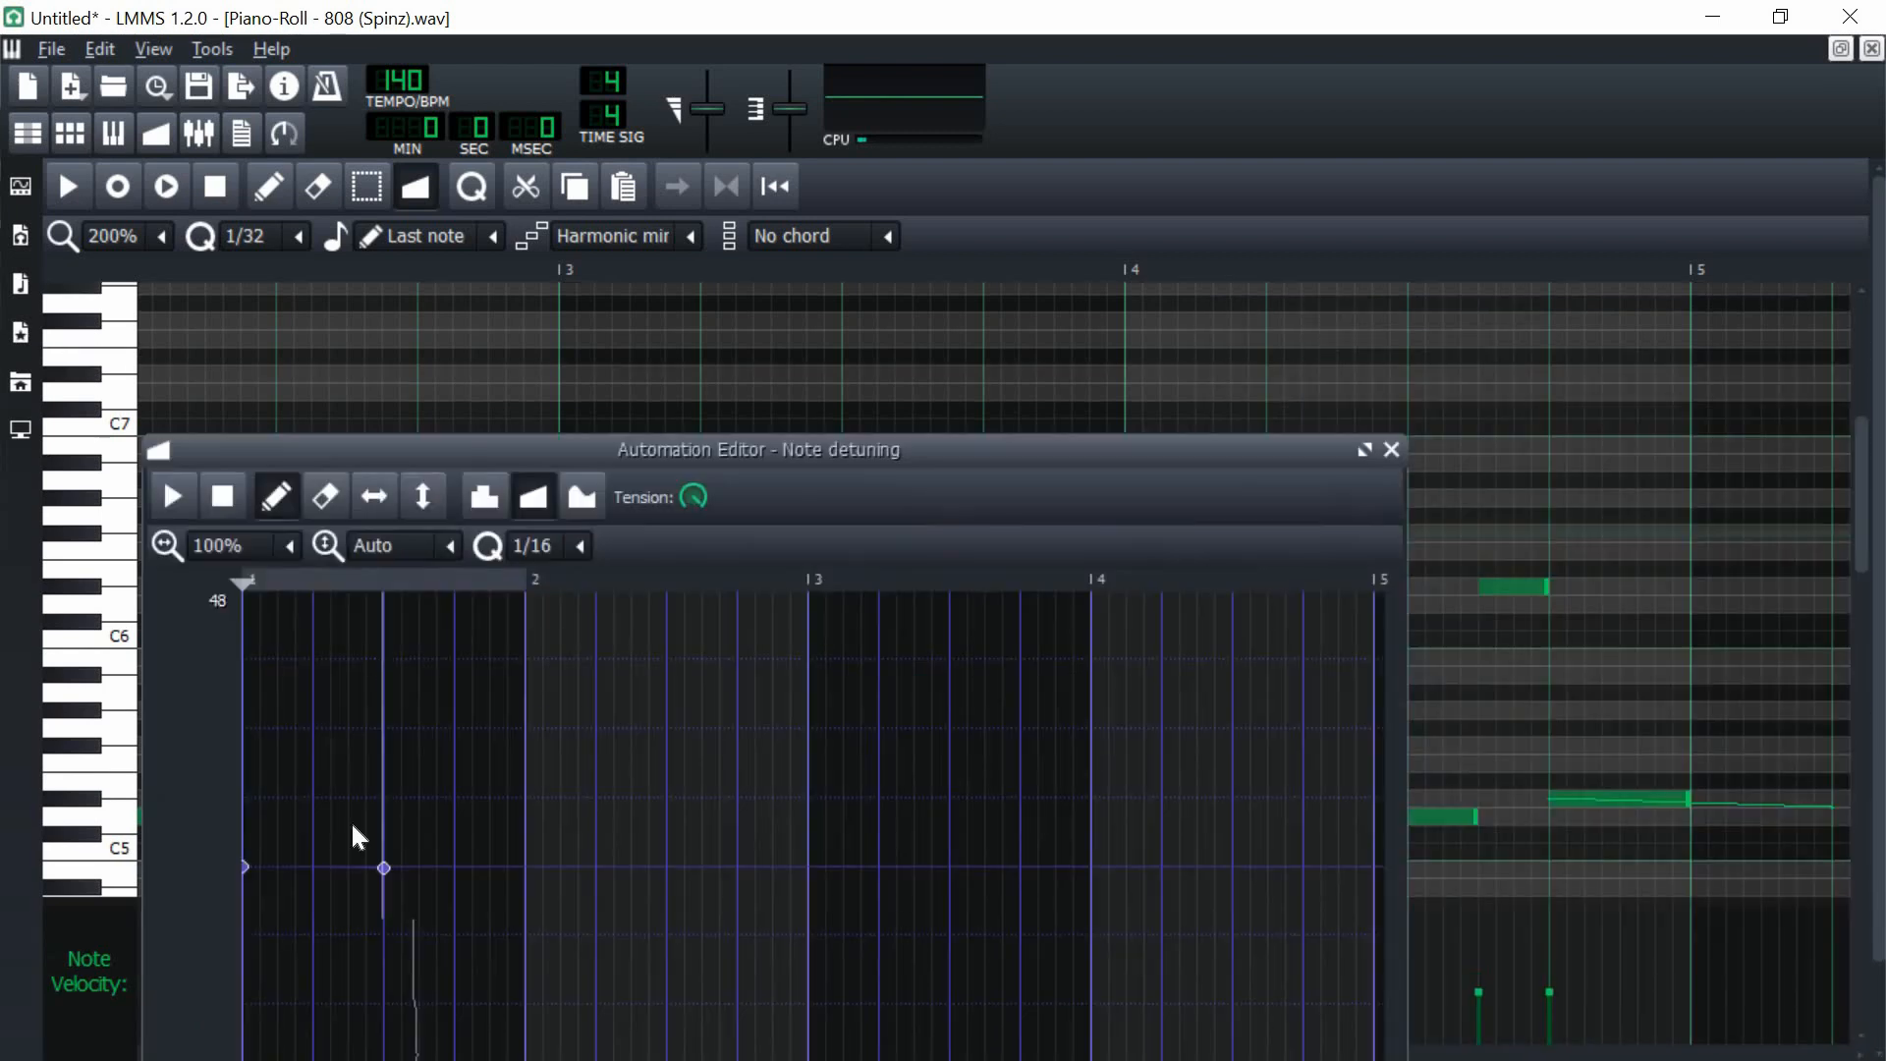
left_click_drag(438, 782, 437, 734)
left_click_drag(378, 873, 276, 867)
left_click_drag(437, 733, 309, 798)
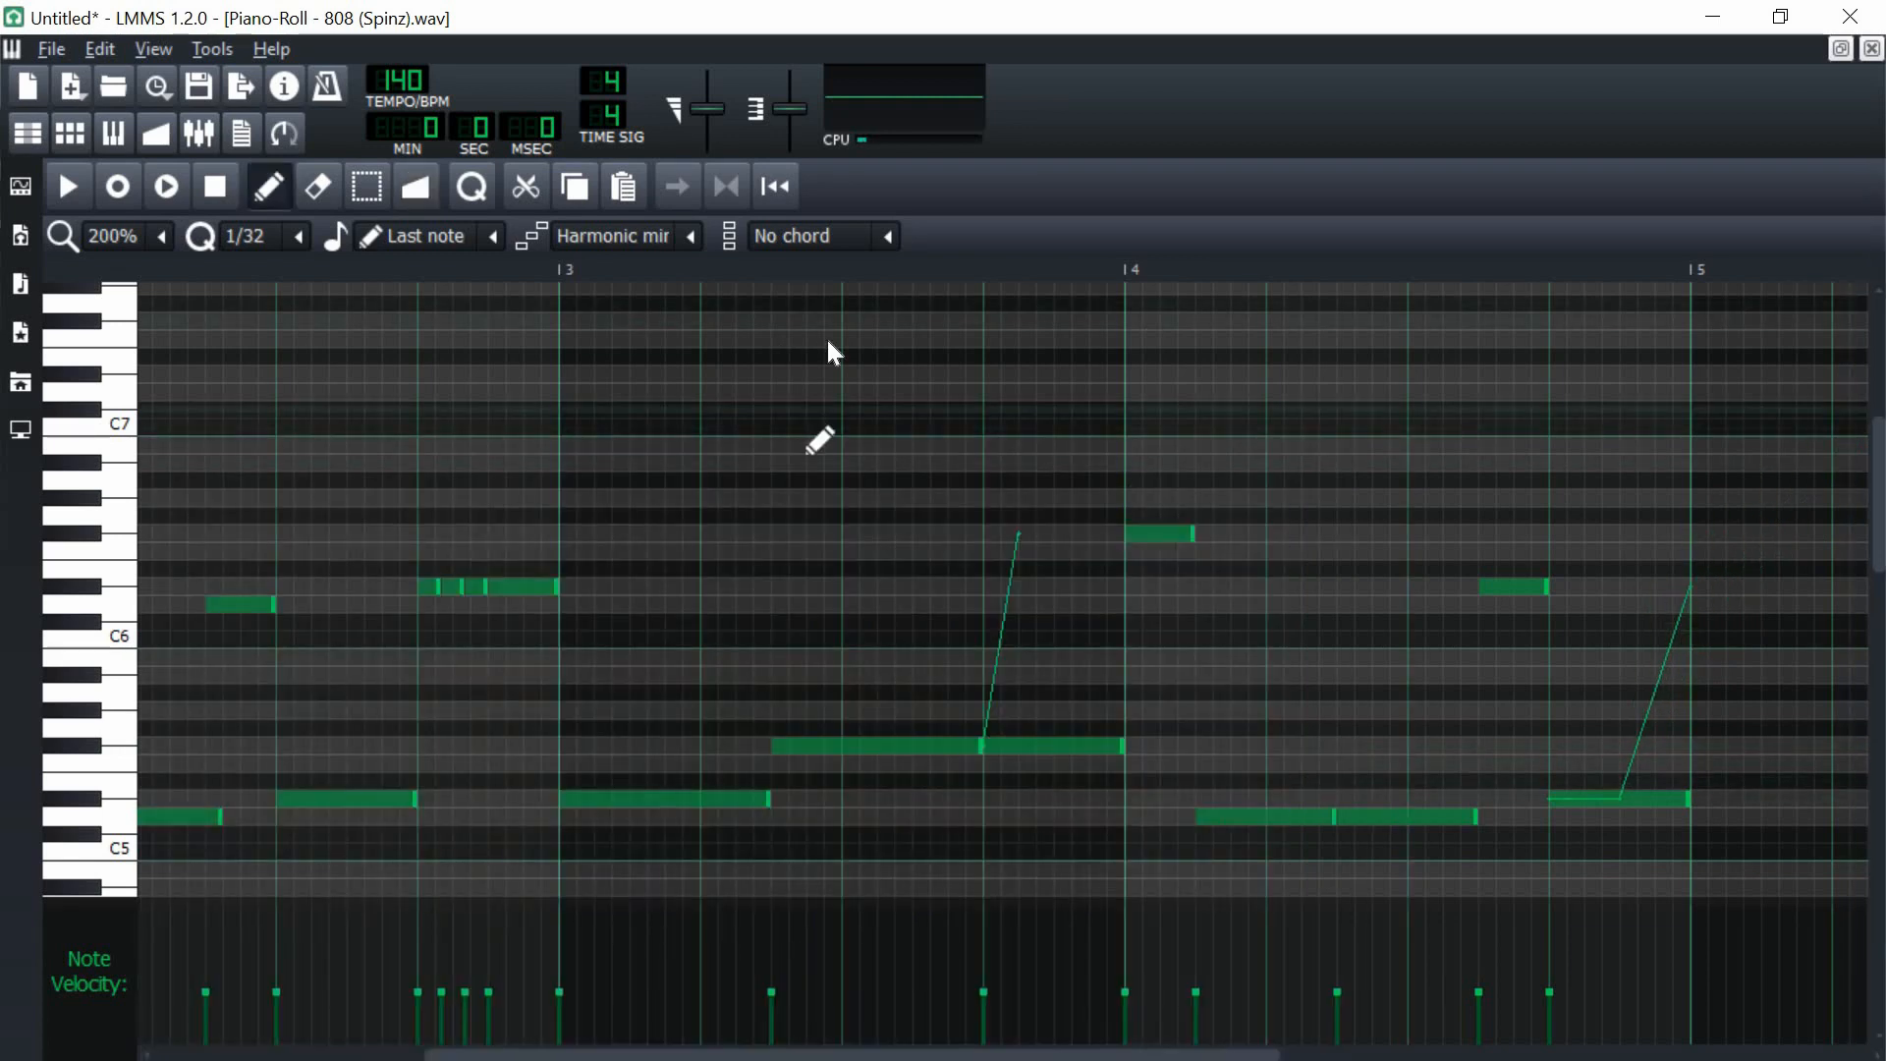
left_click(558, 271)
key("space")
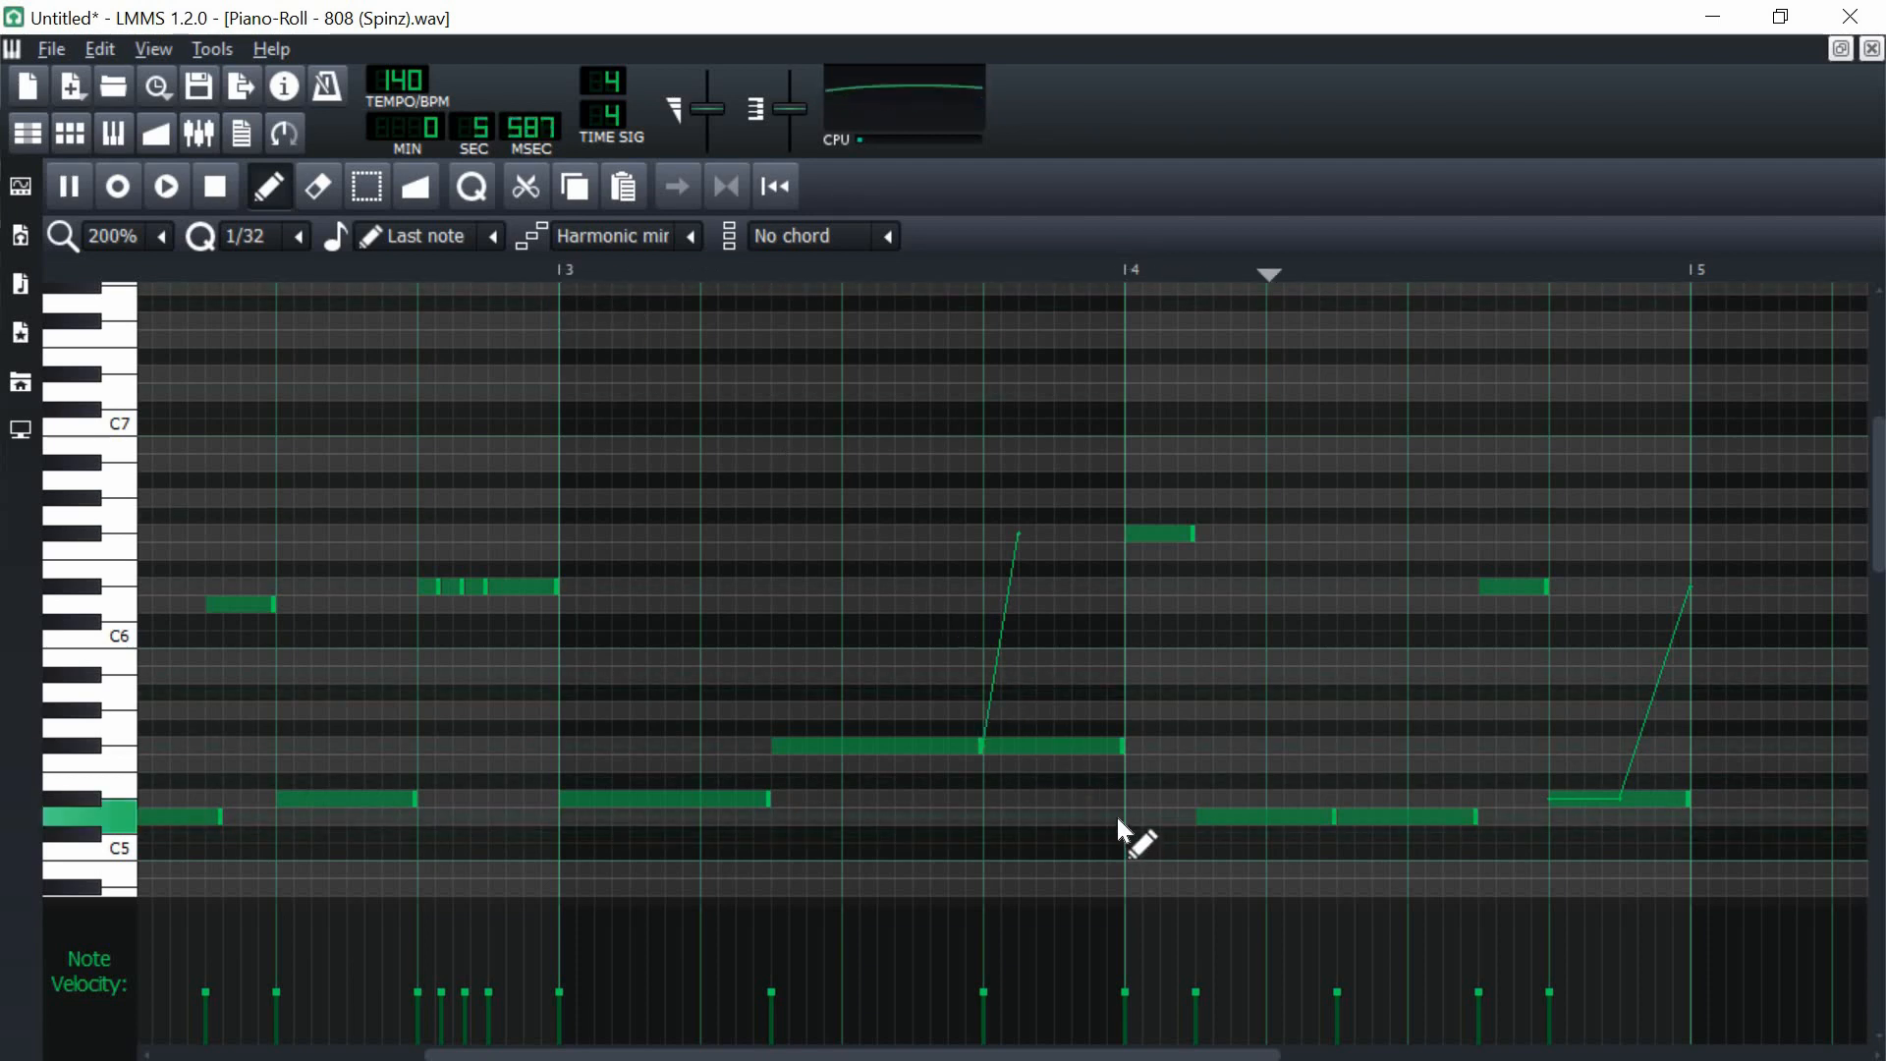
- Stop the bassline, return to the beat editor, unmute the kick, hi-hat, pv, snare and stomp tracks, and audition the full beat
left_click(222, 203)
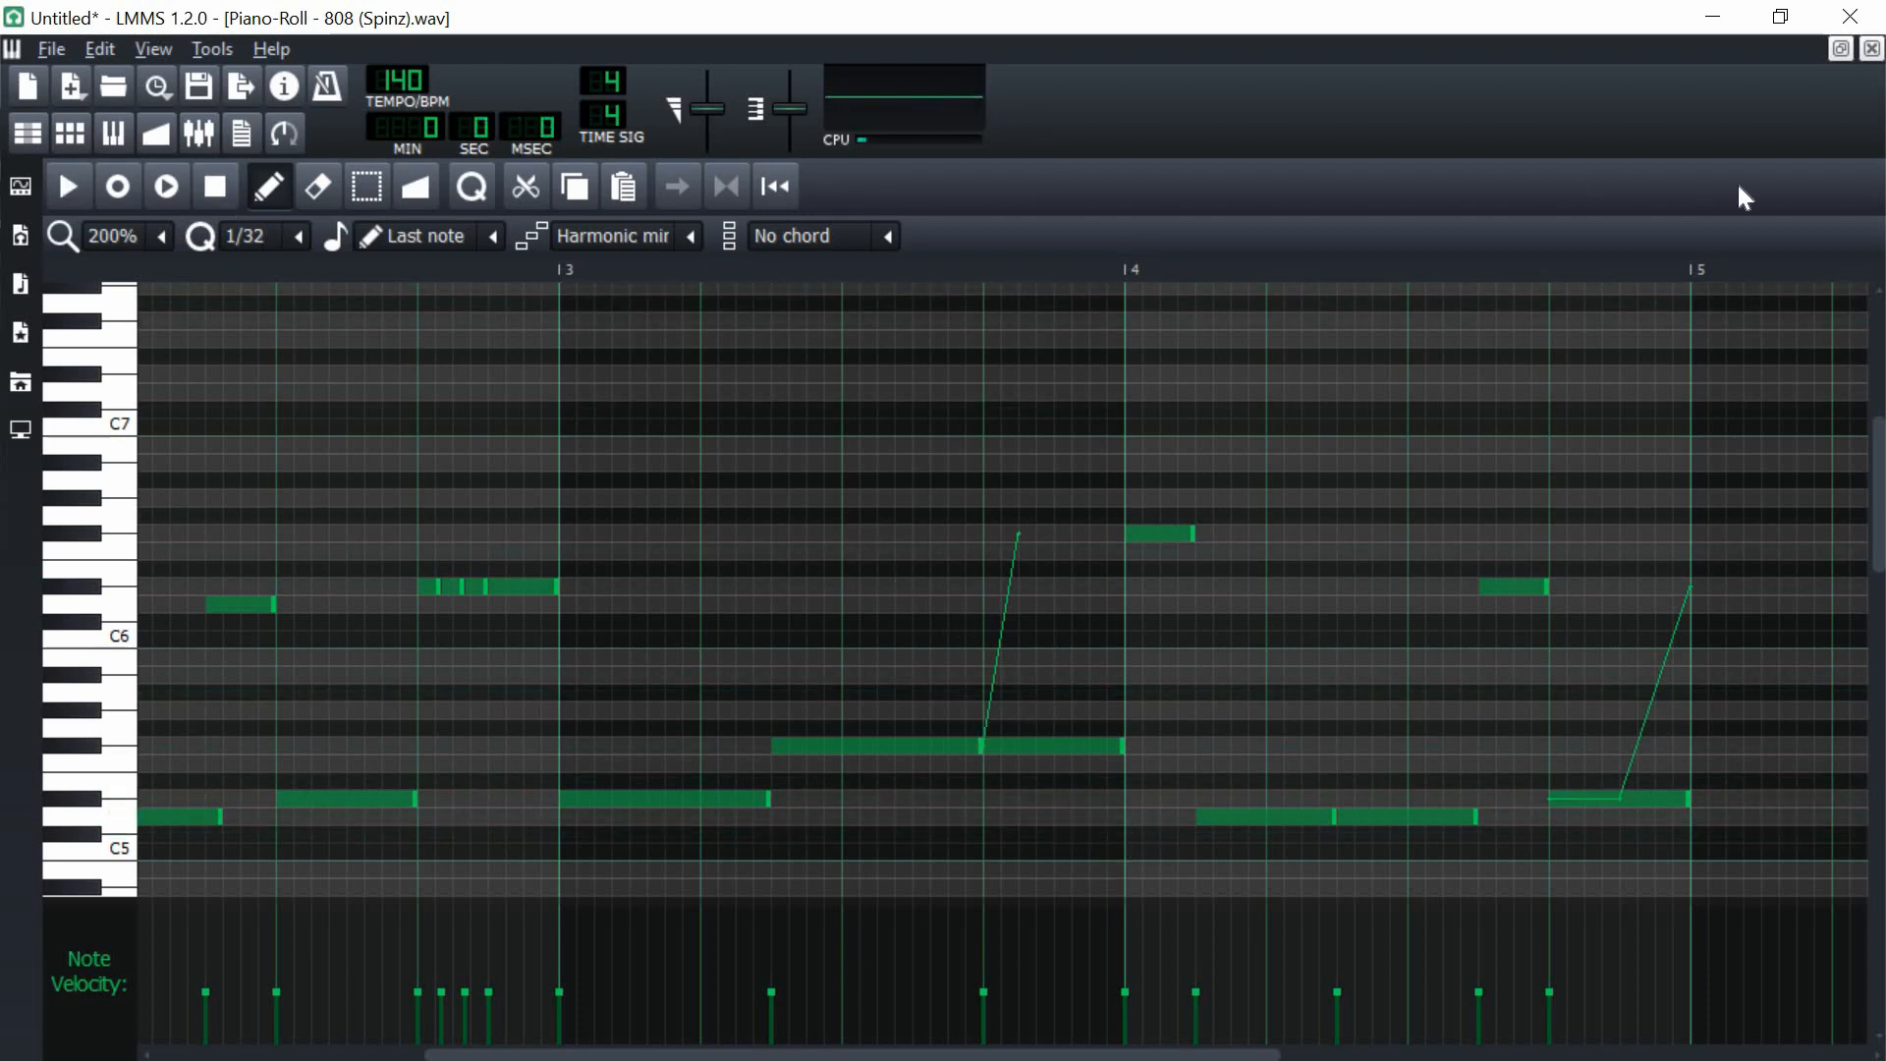
left_click(1872, 49)
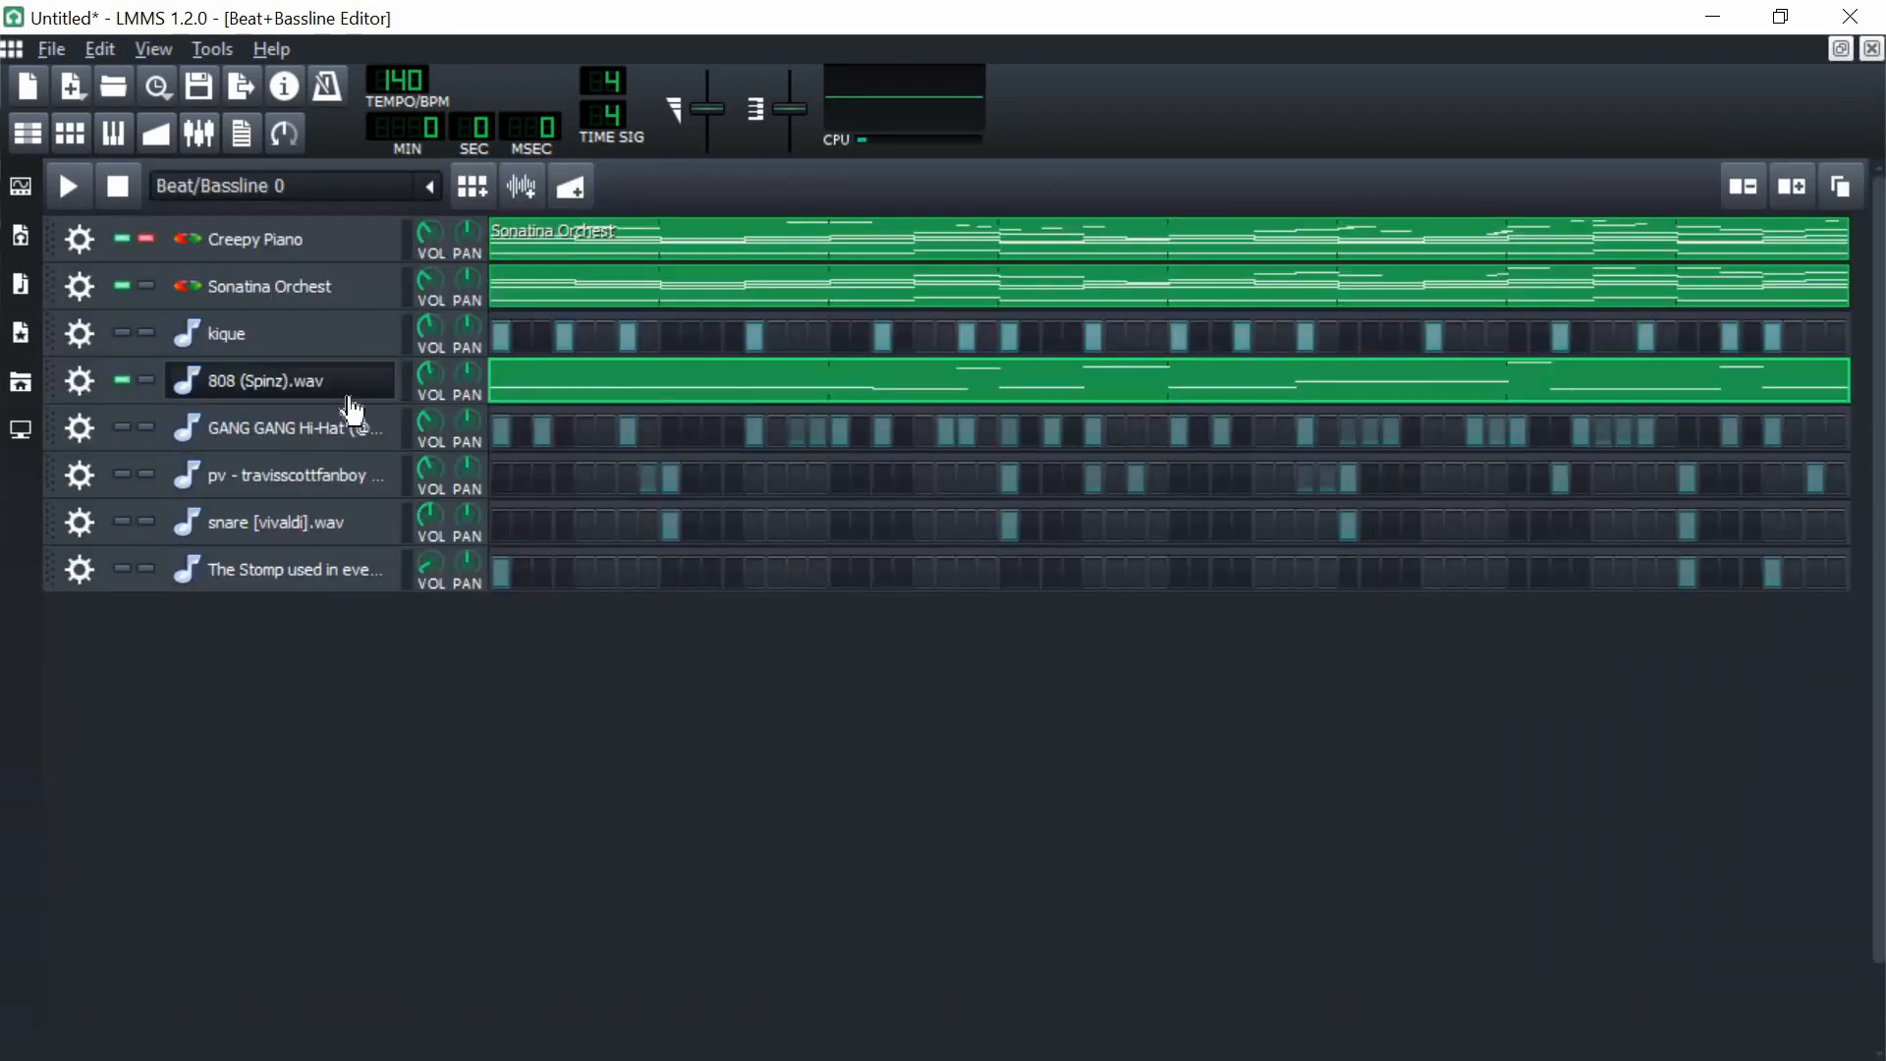
left_click(122, 333)
left_click(121, 427)
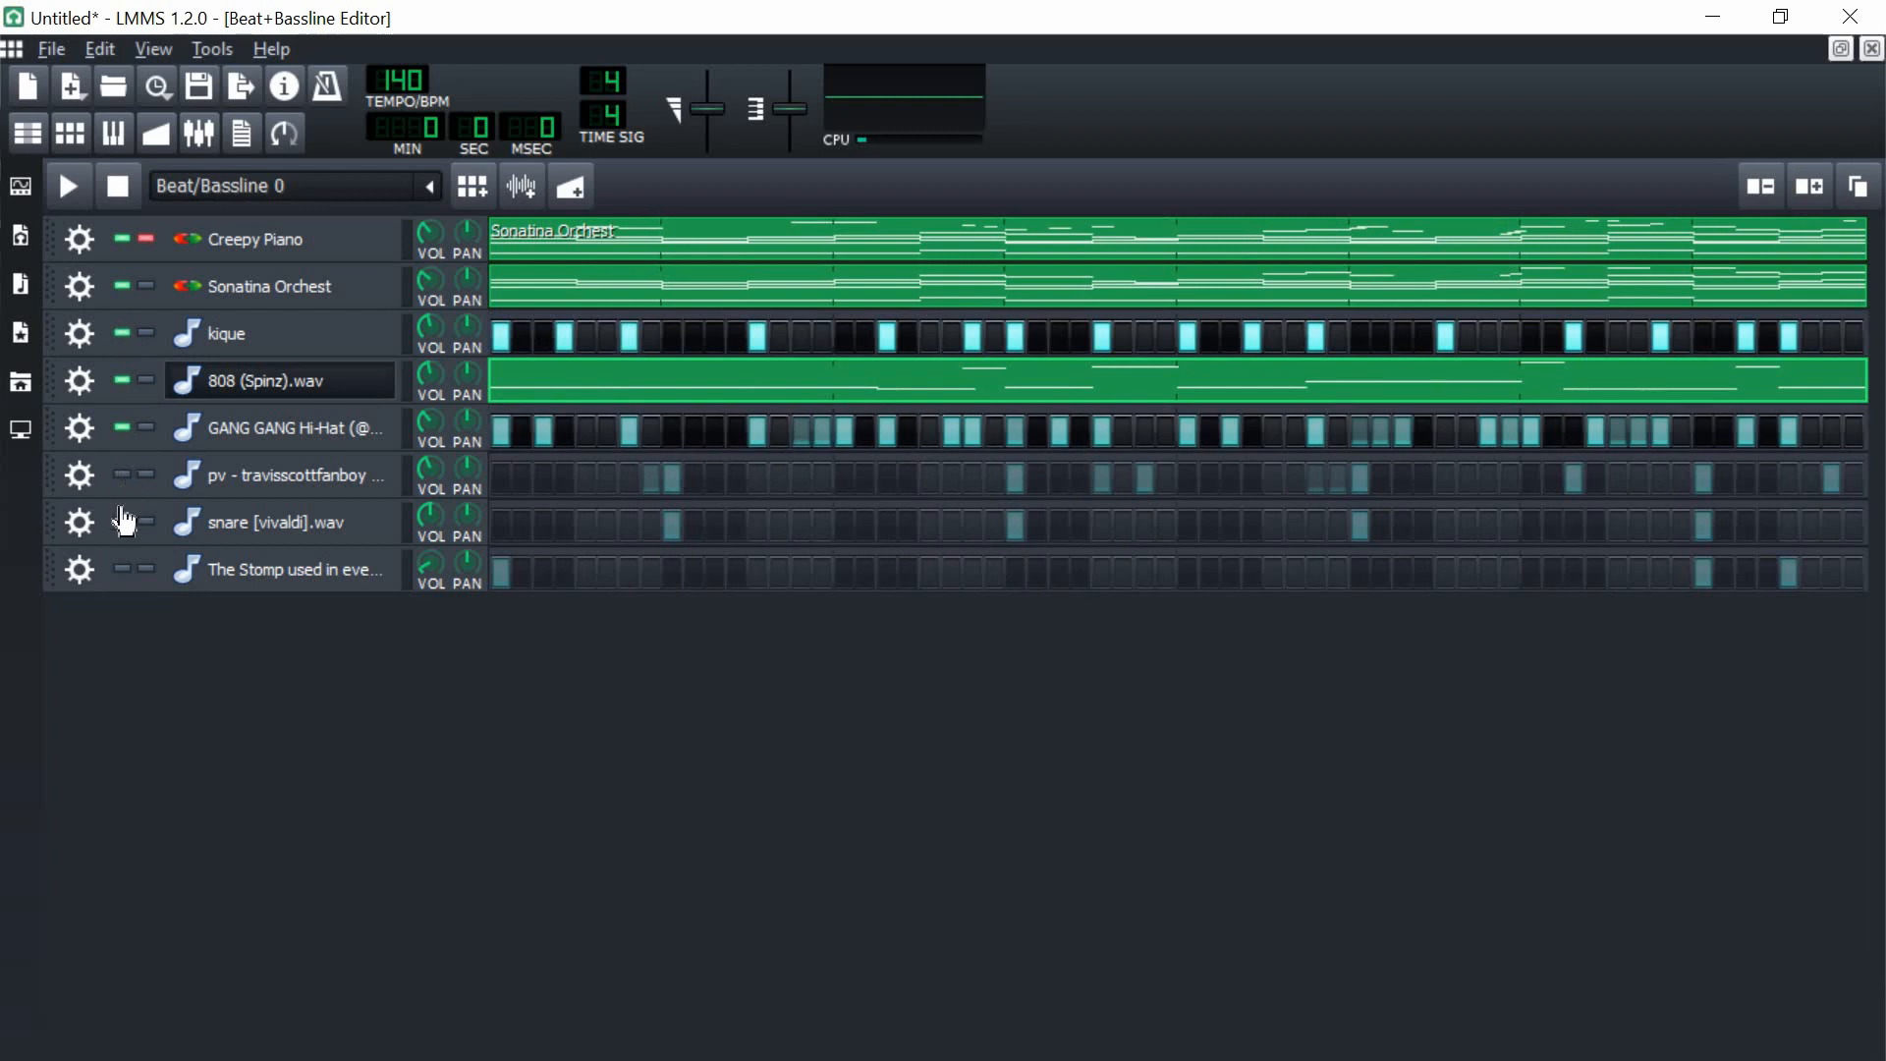
left_click(122, 475)
left_click(122, 522)
left_click(122, 568)
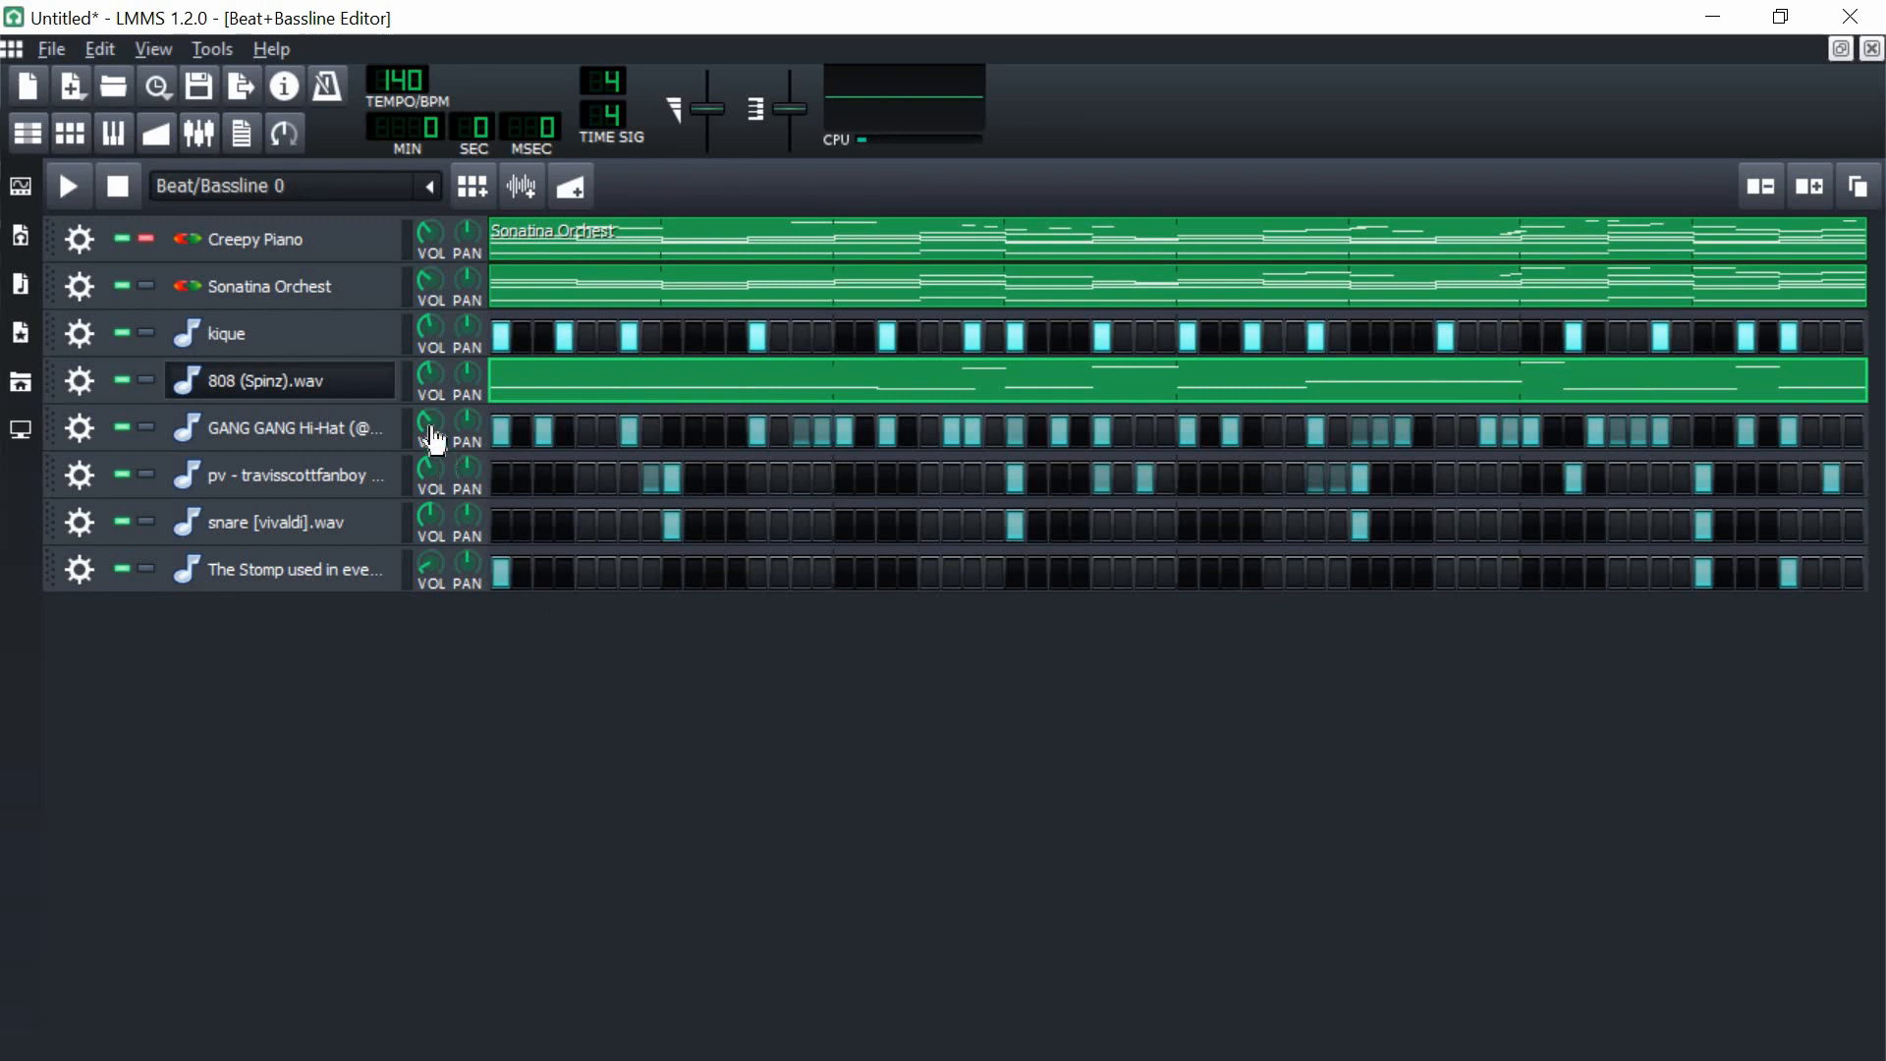
key("space")
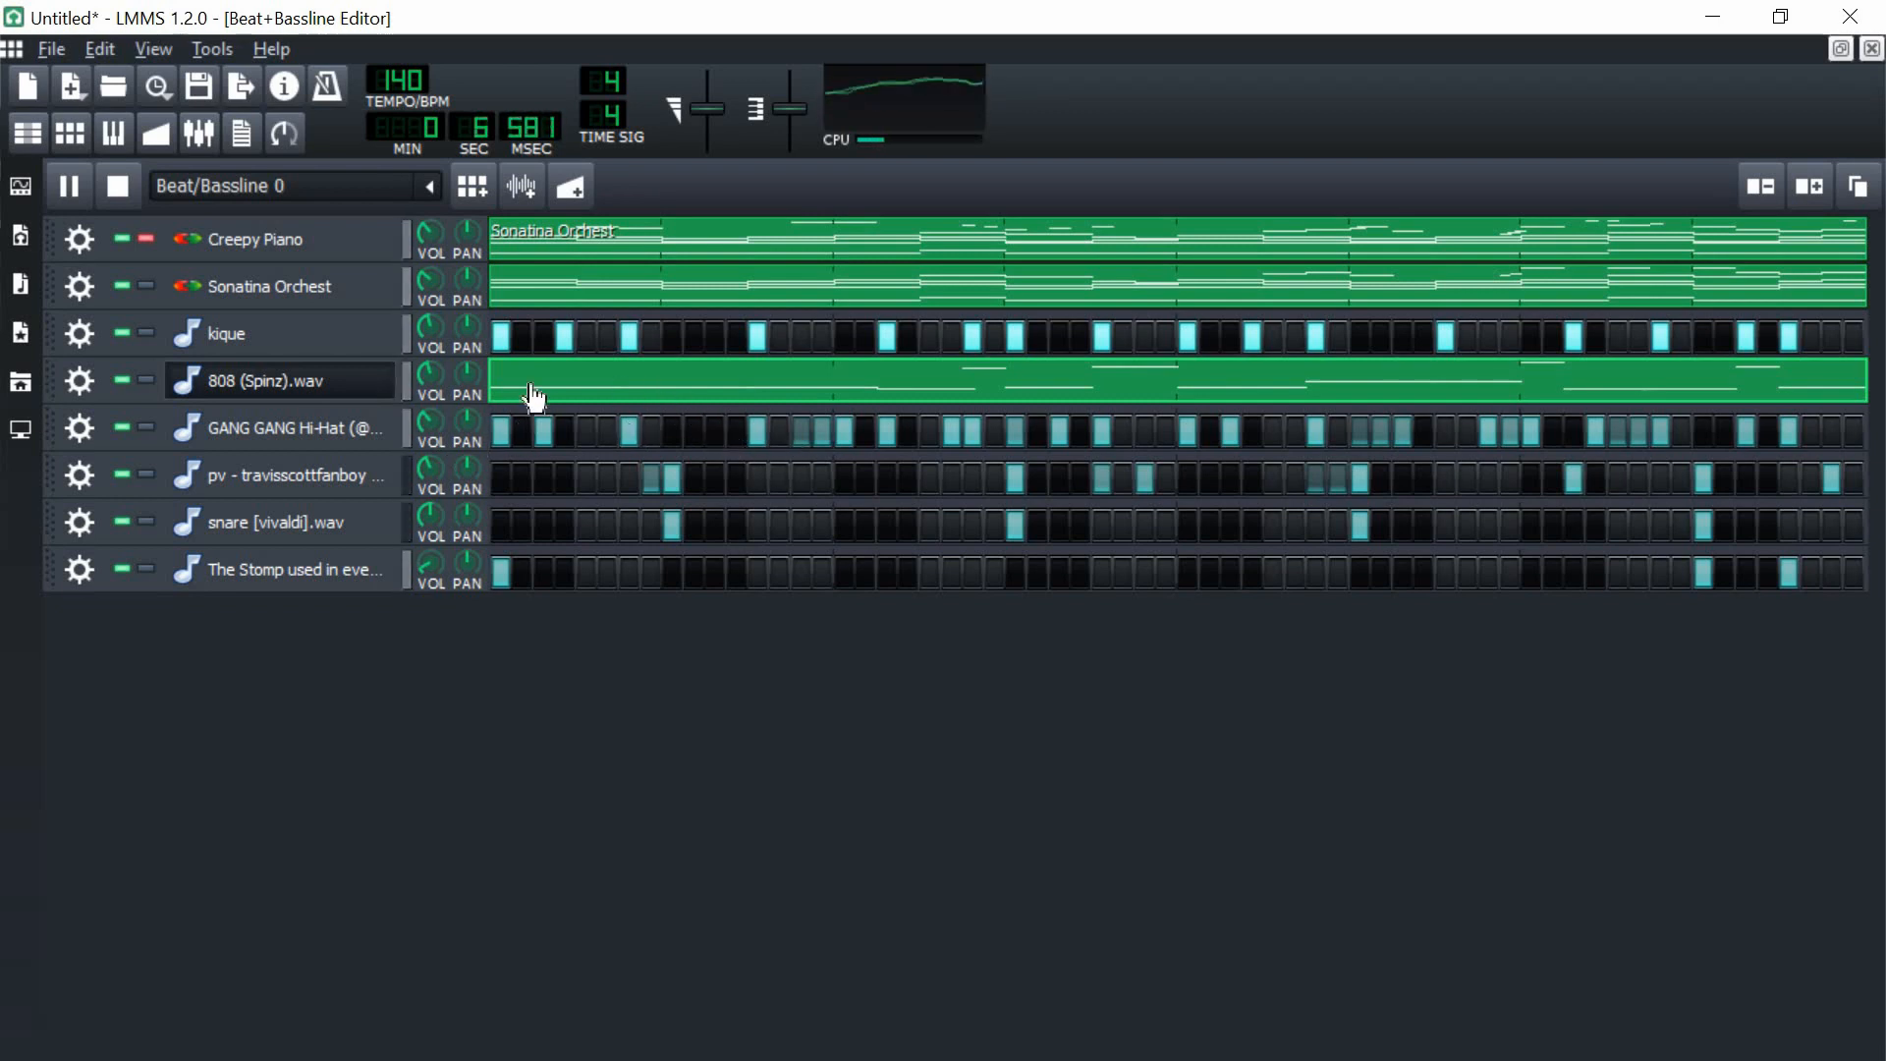
left_click(120, 185)
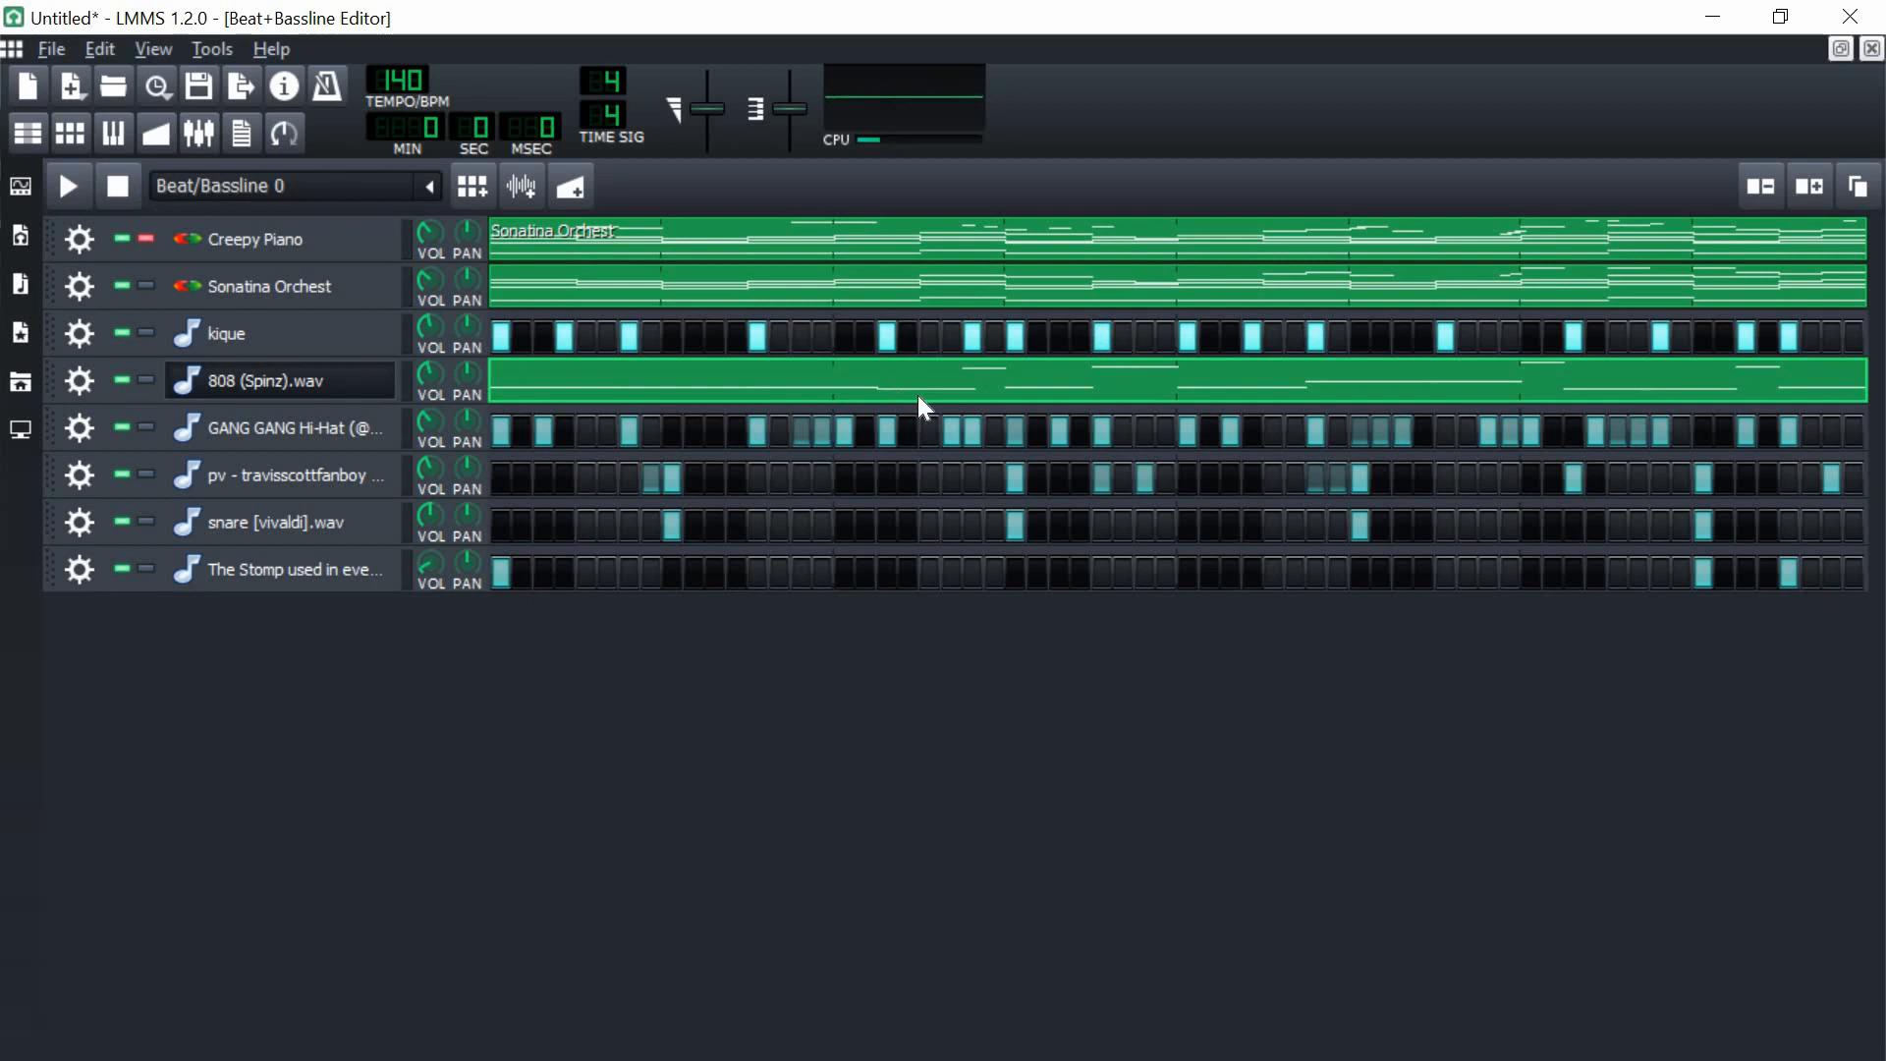
- Delete the two middle short repeat notes near the end of the 808's bar 2, lengthen the first one, and audition the beat
right_click(920, 397)
left_click(945, 408)
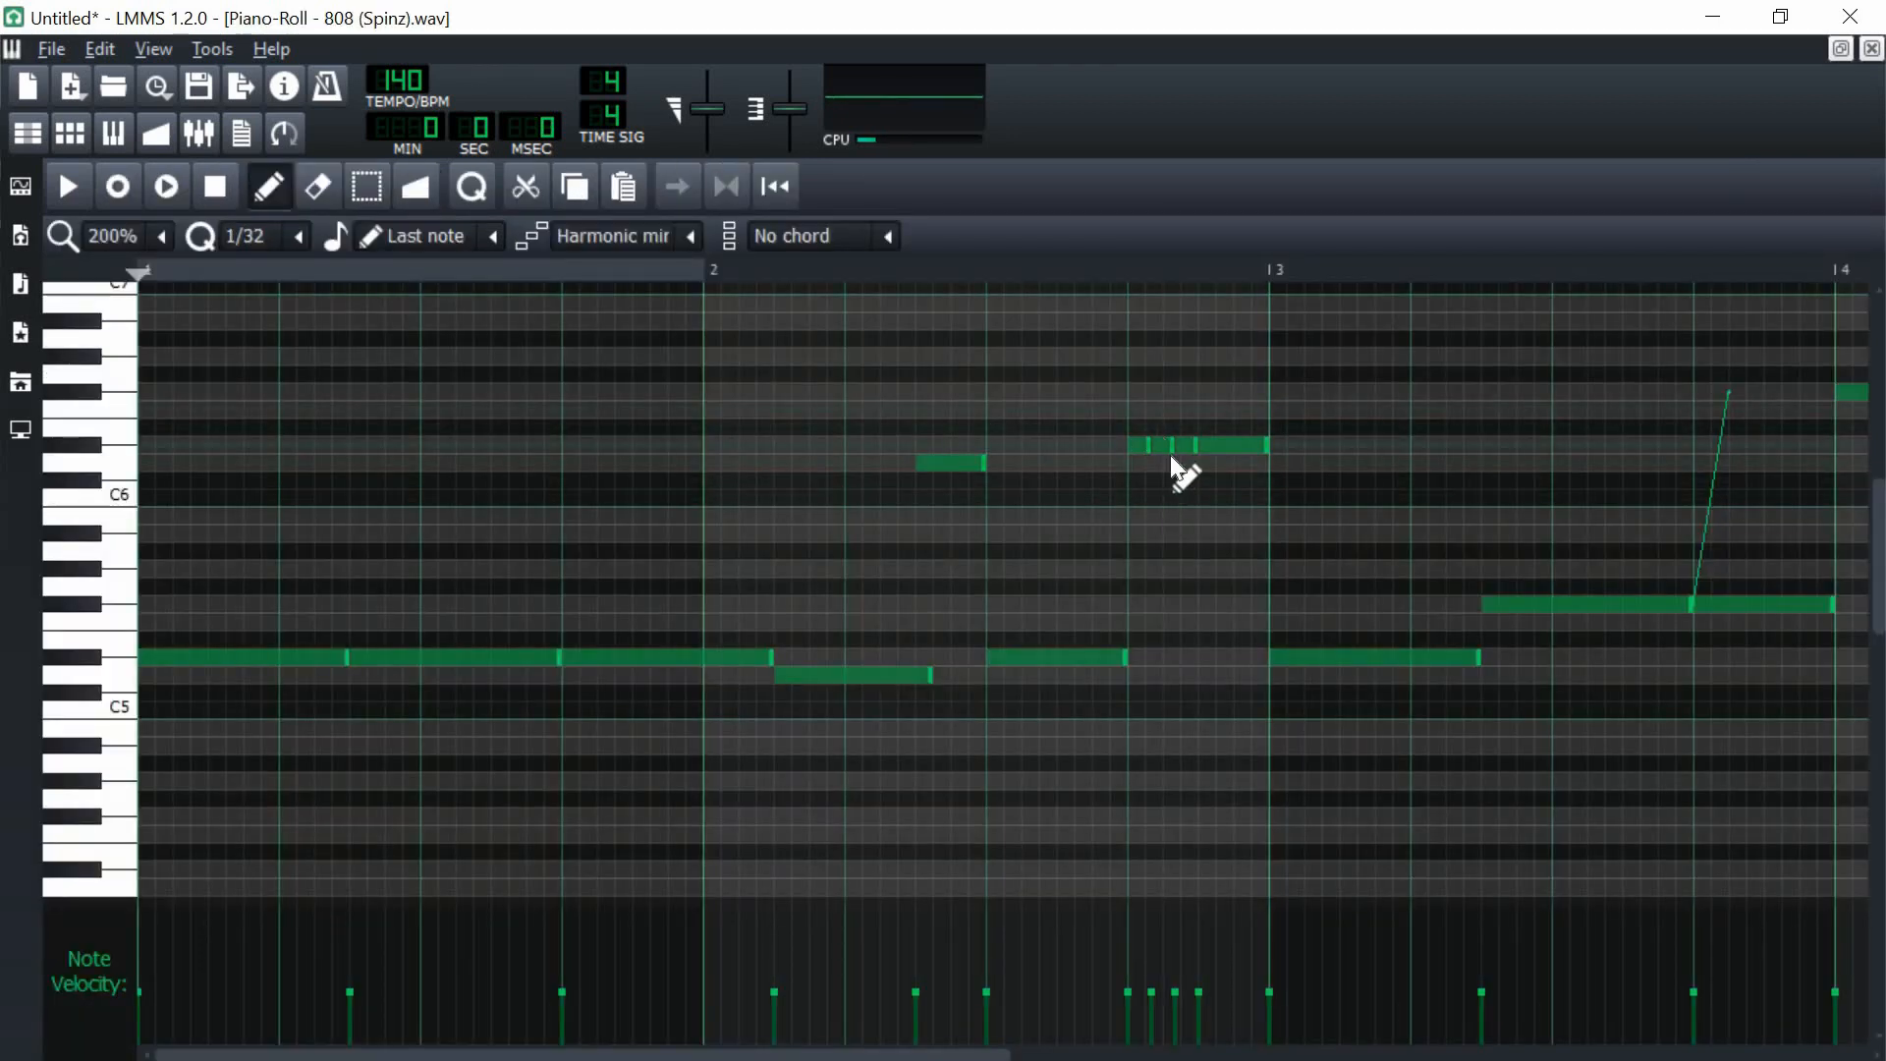
right_click(1168, 448)
right_click(1186, 446)
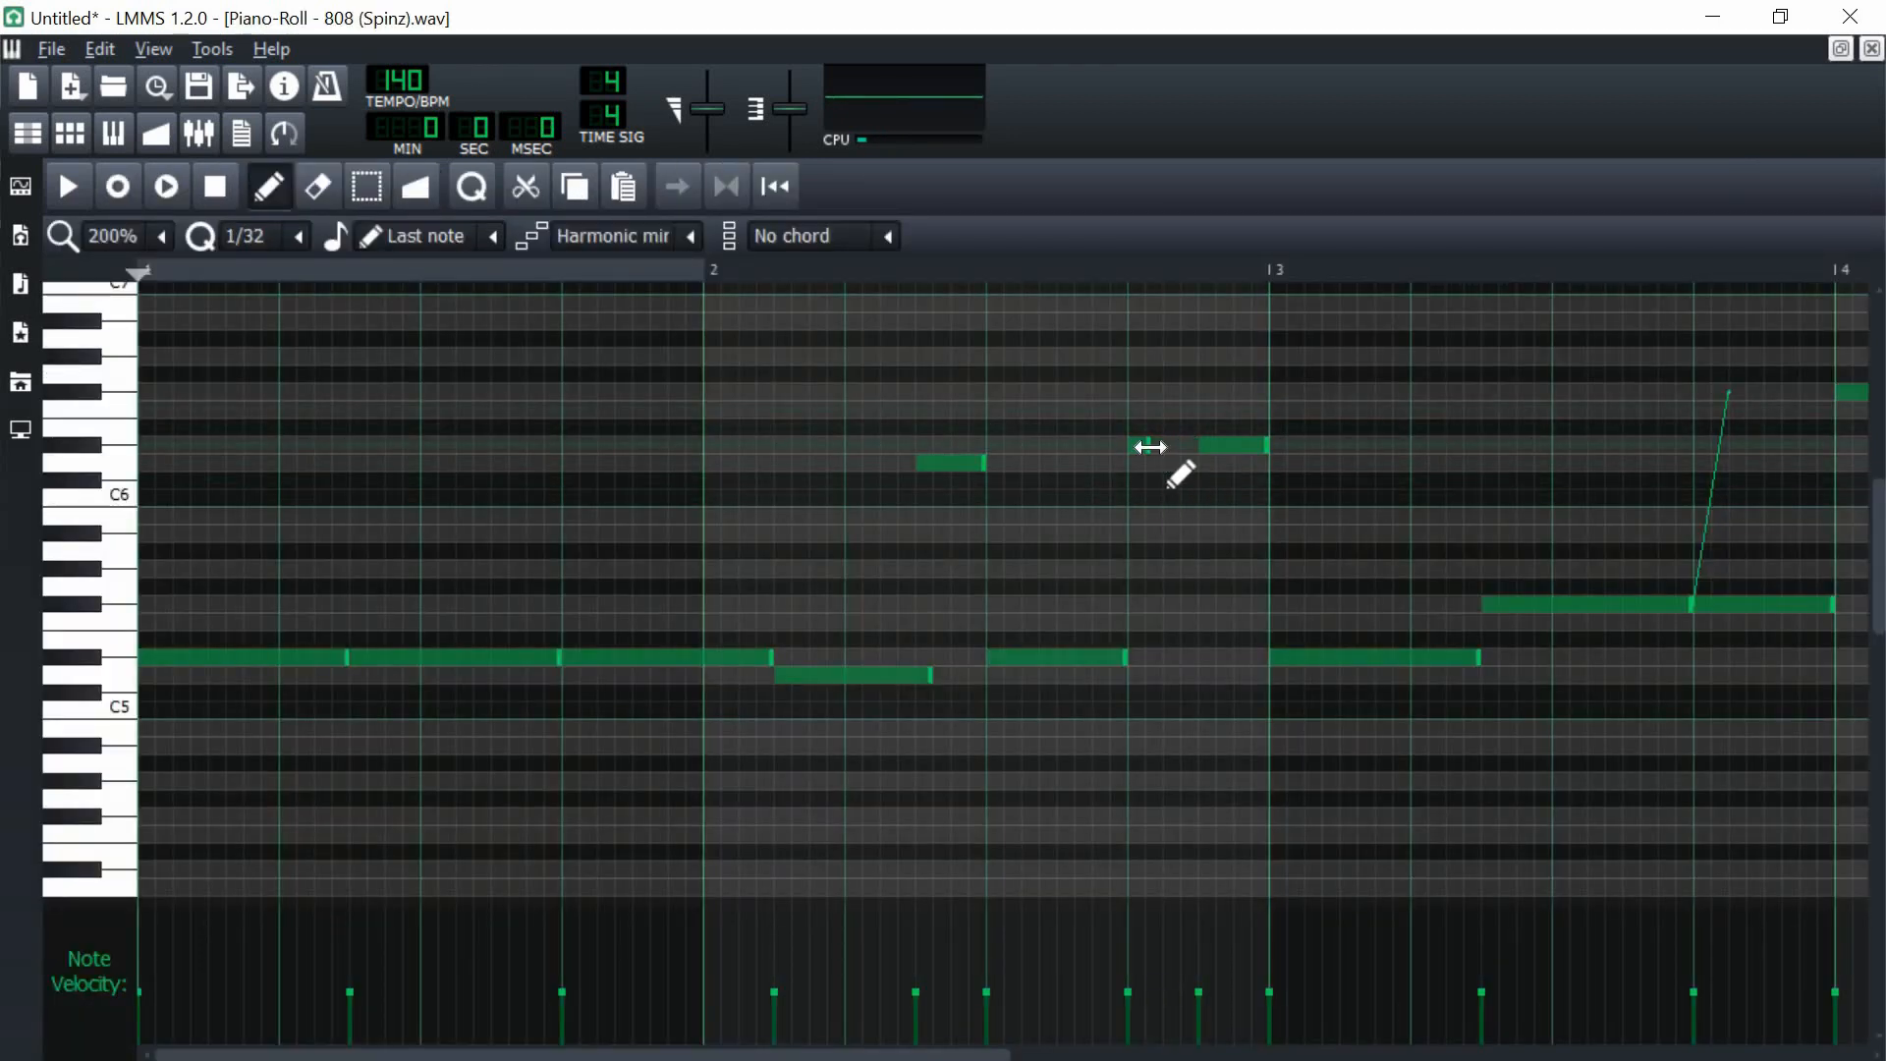
left_click(1151, 447)
left_click_drag(1172, 458, 1171, 459)
left_click(1872, 50)
key("space")
mouse_move(432, 371)
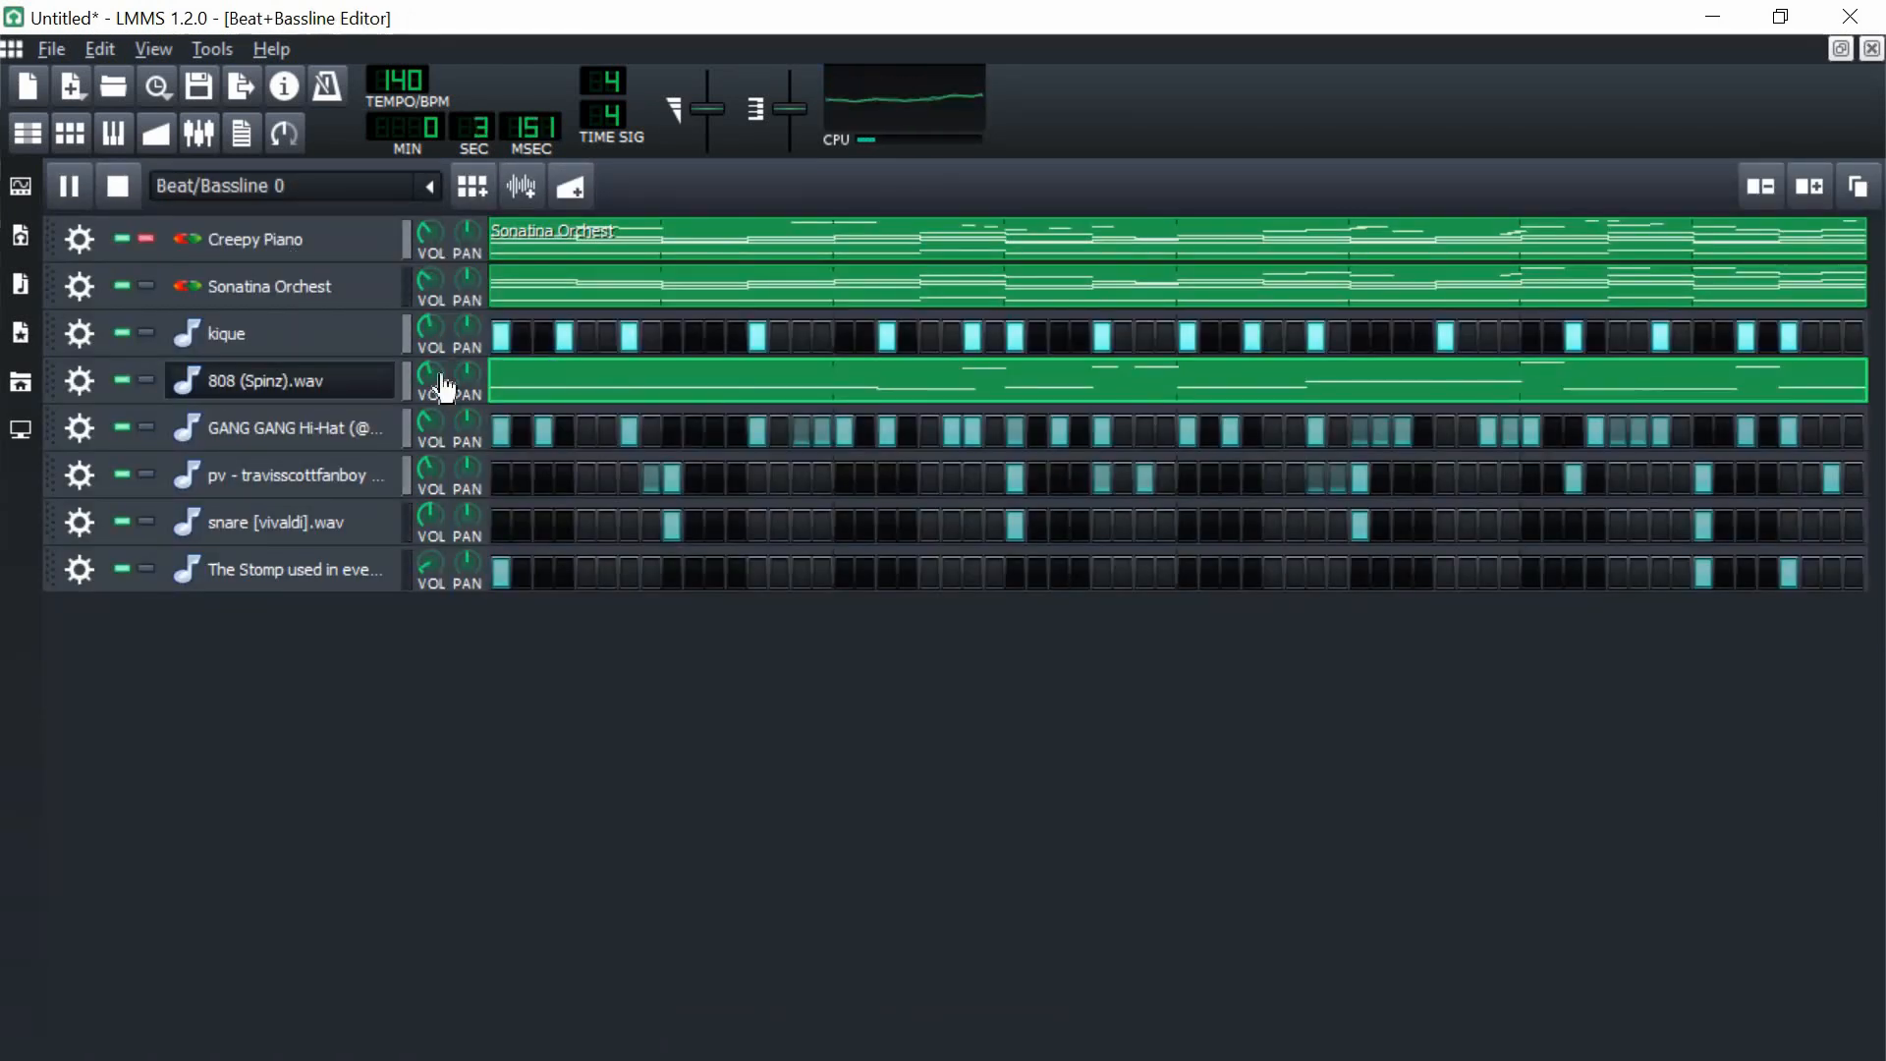
left_click(118, 185)
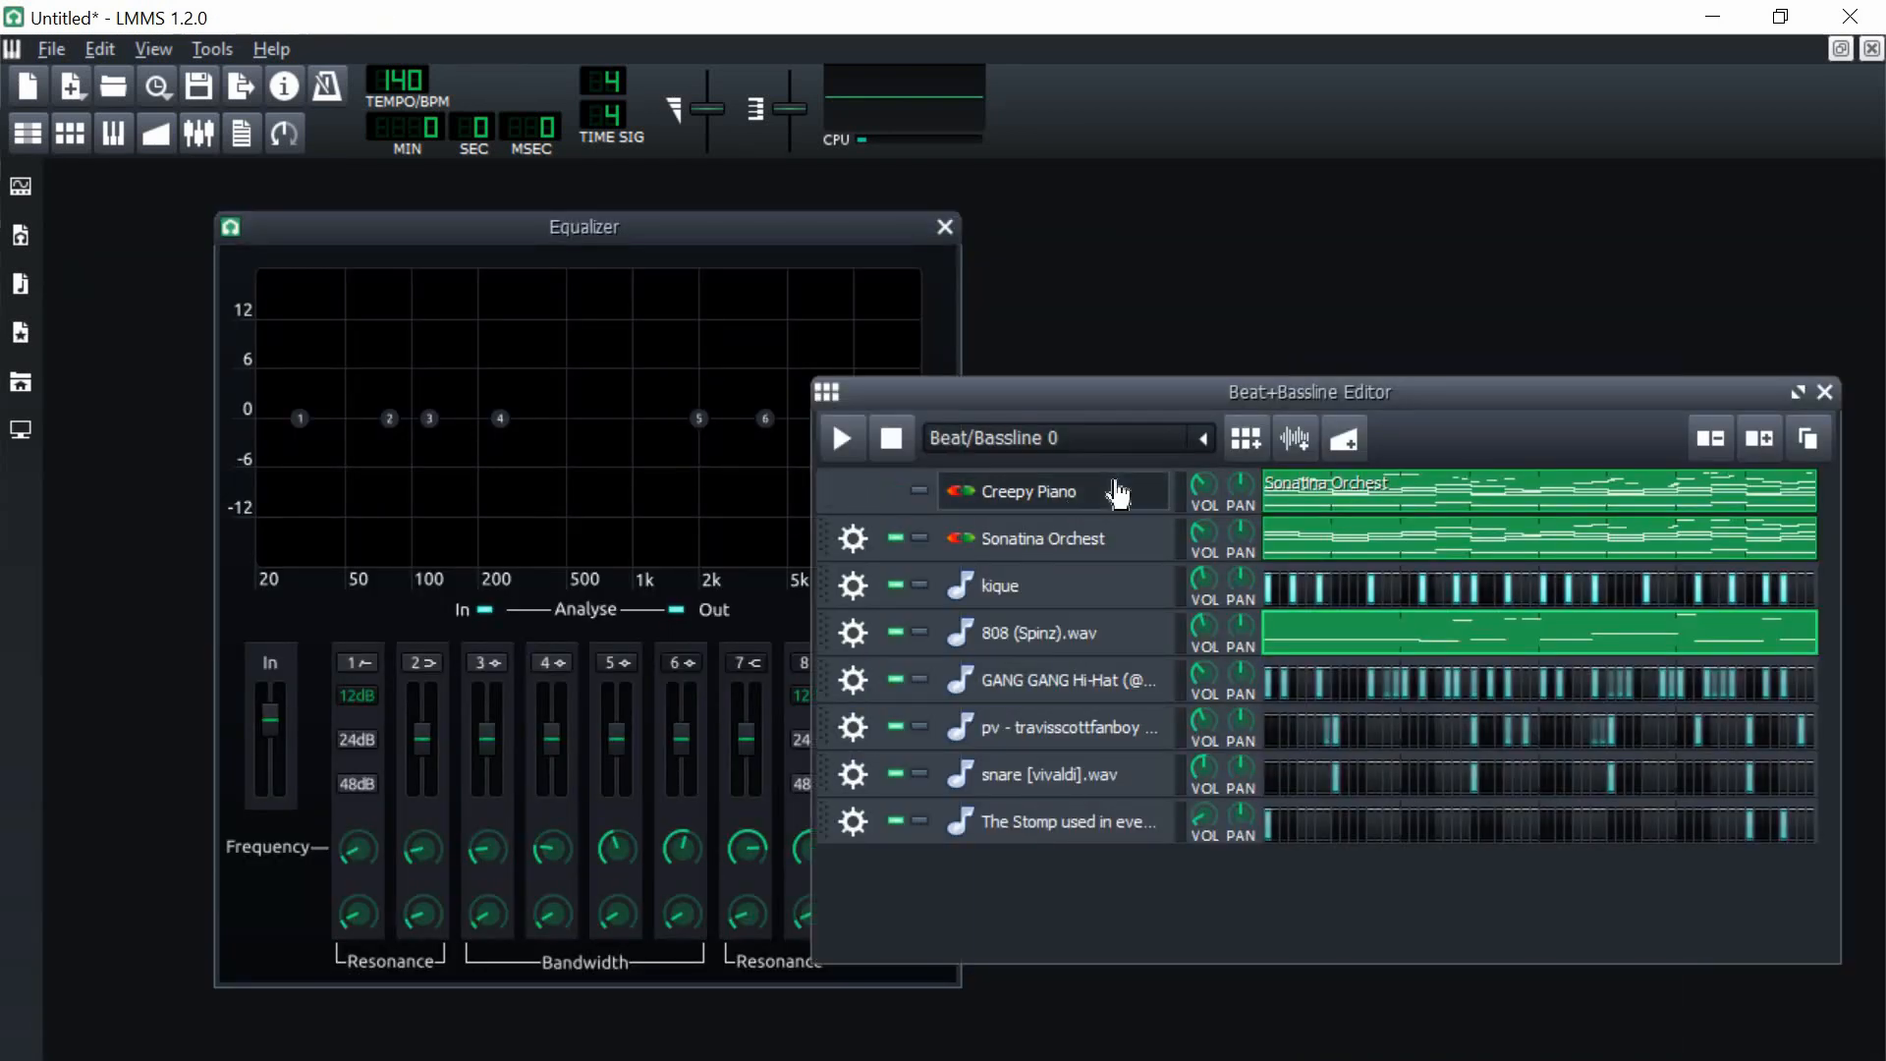
- Open Creepy Piano's effects chain and adjust the low bands of its Equalizer while the beat plays
left_click(1118, 494)
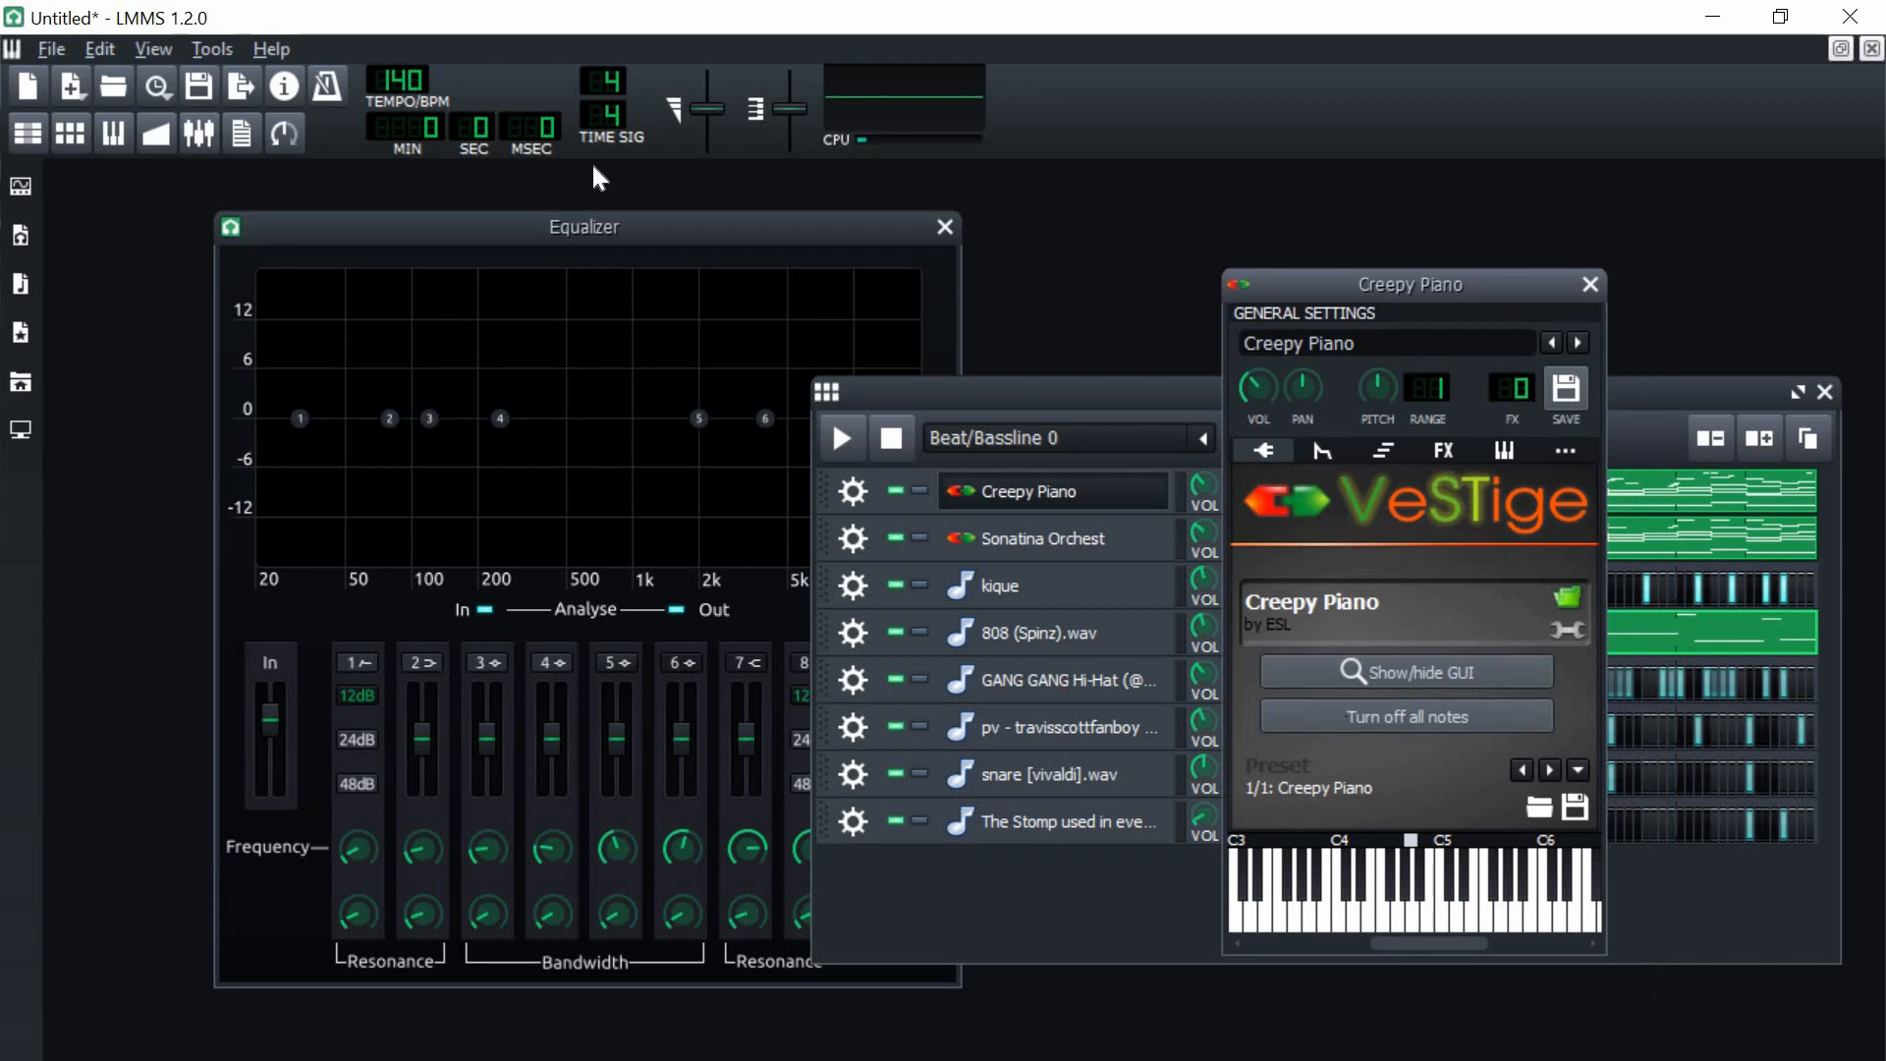
left_click(1446, 451)
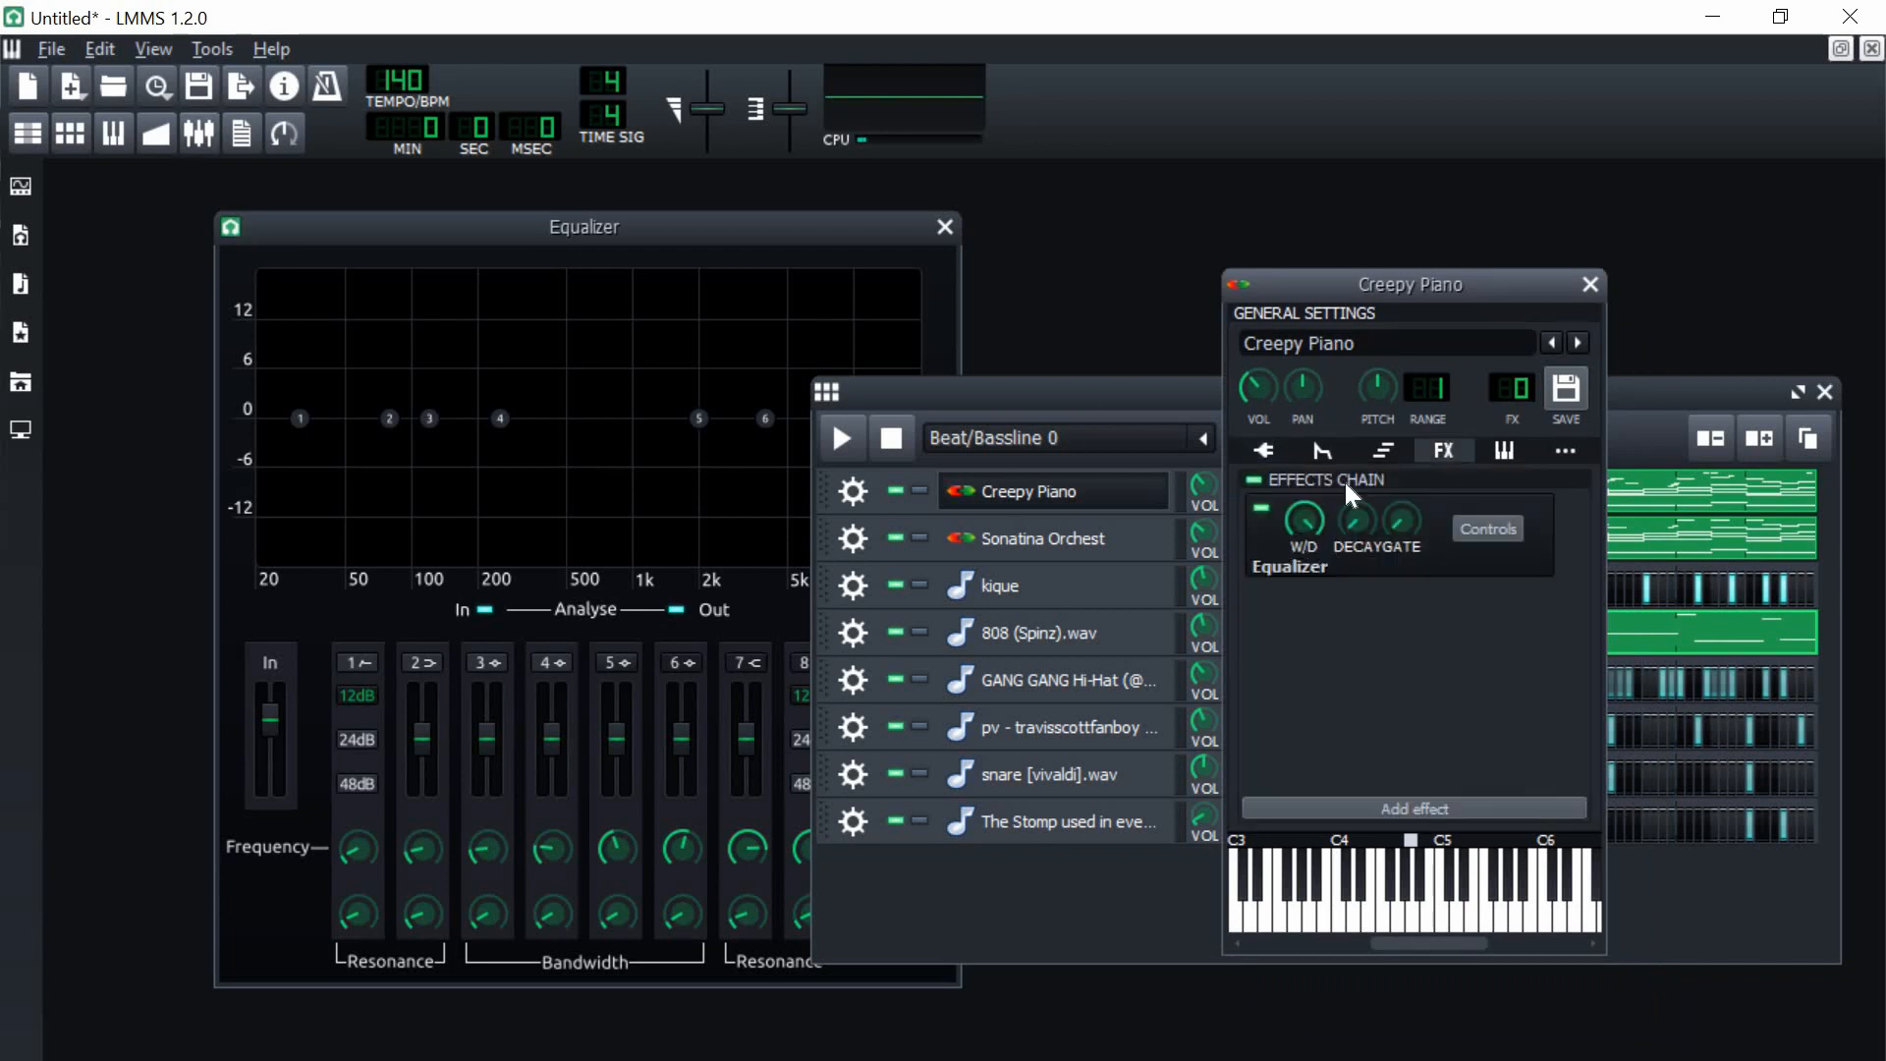
left_click(1254, 479)
left_click(687, 246)
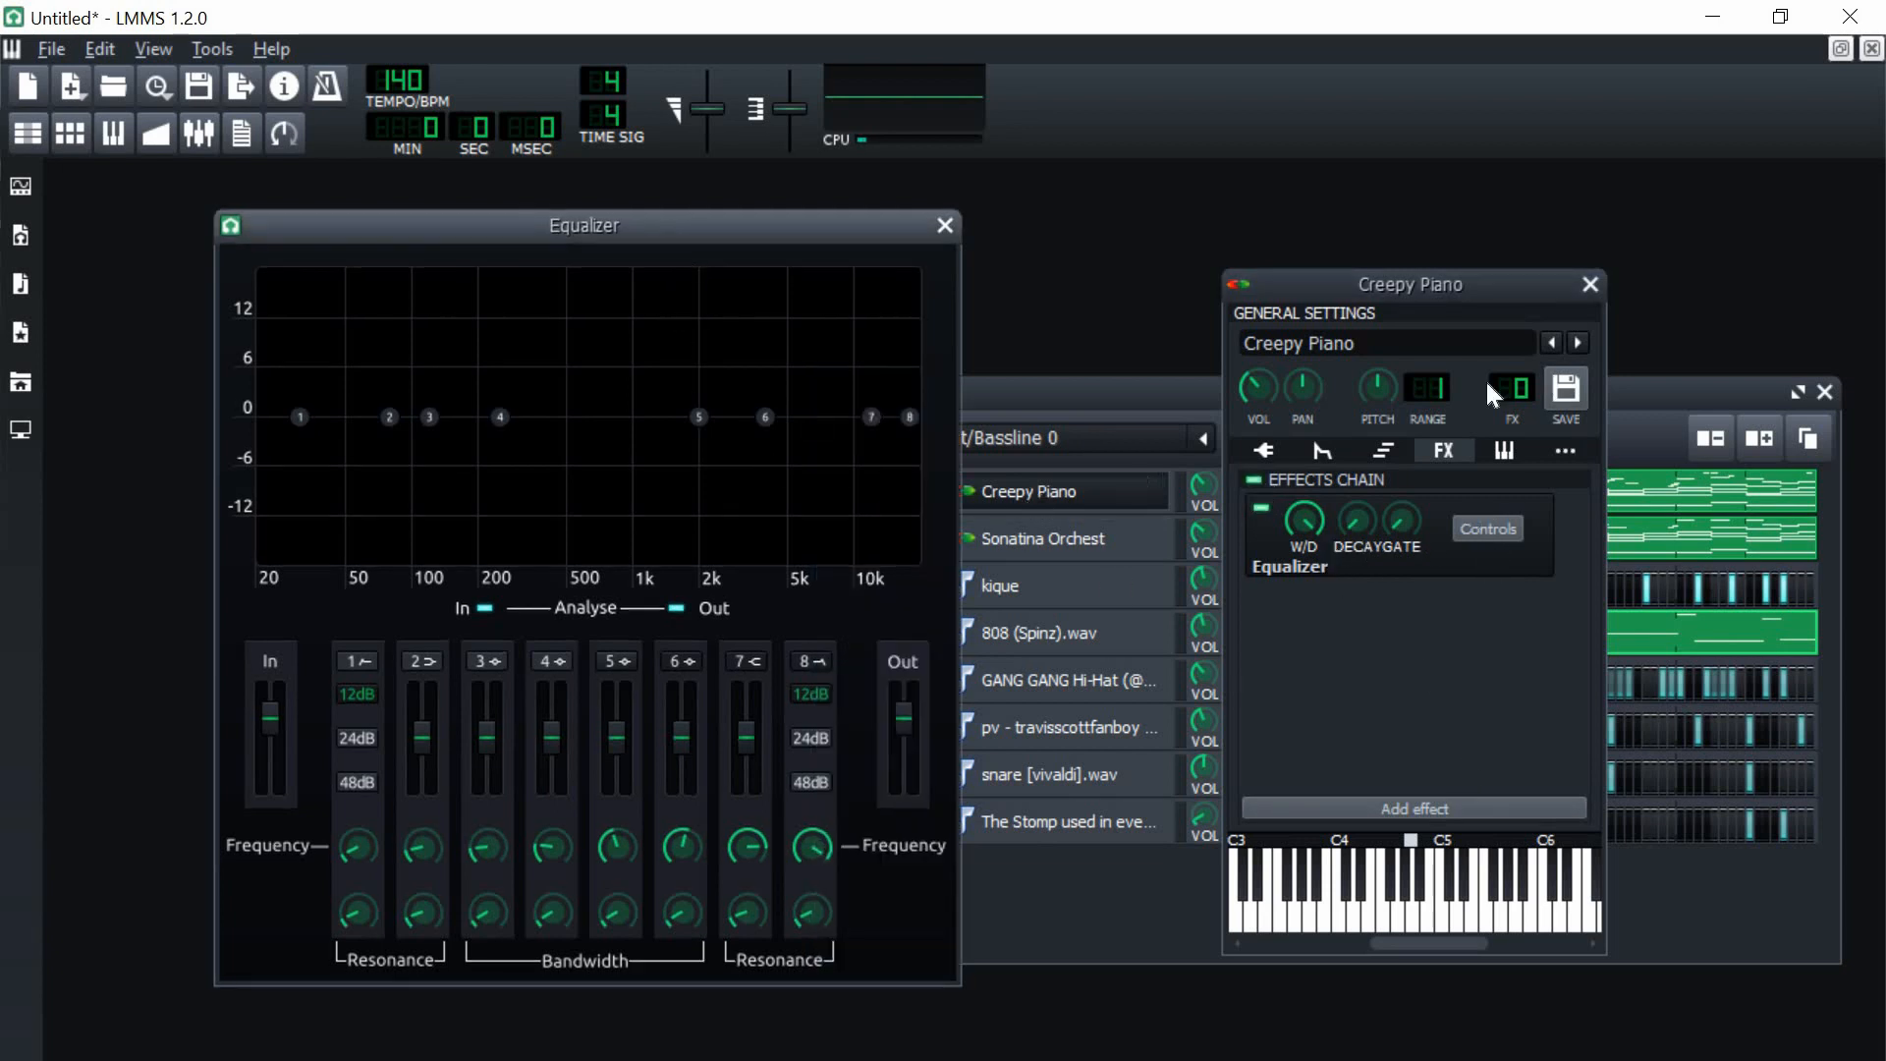
left_click(1206, 405)
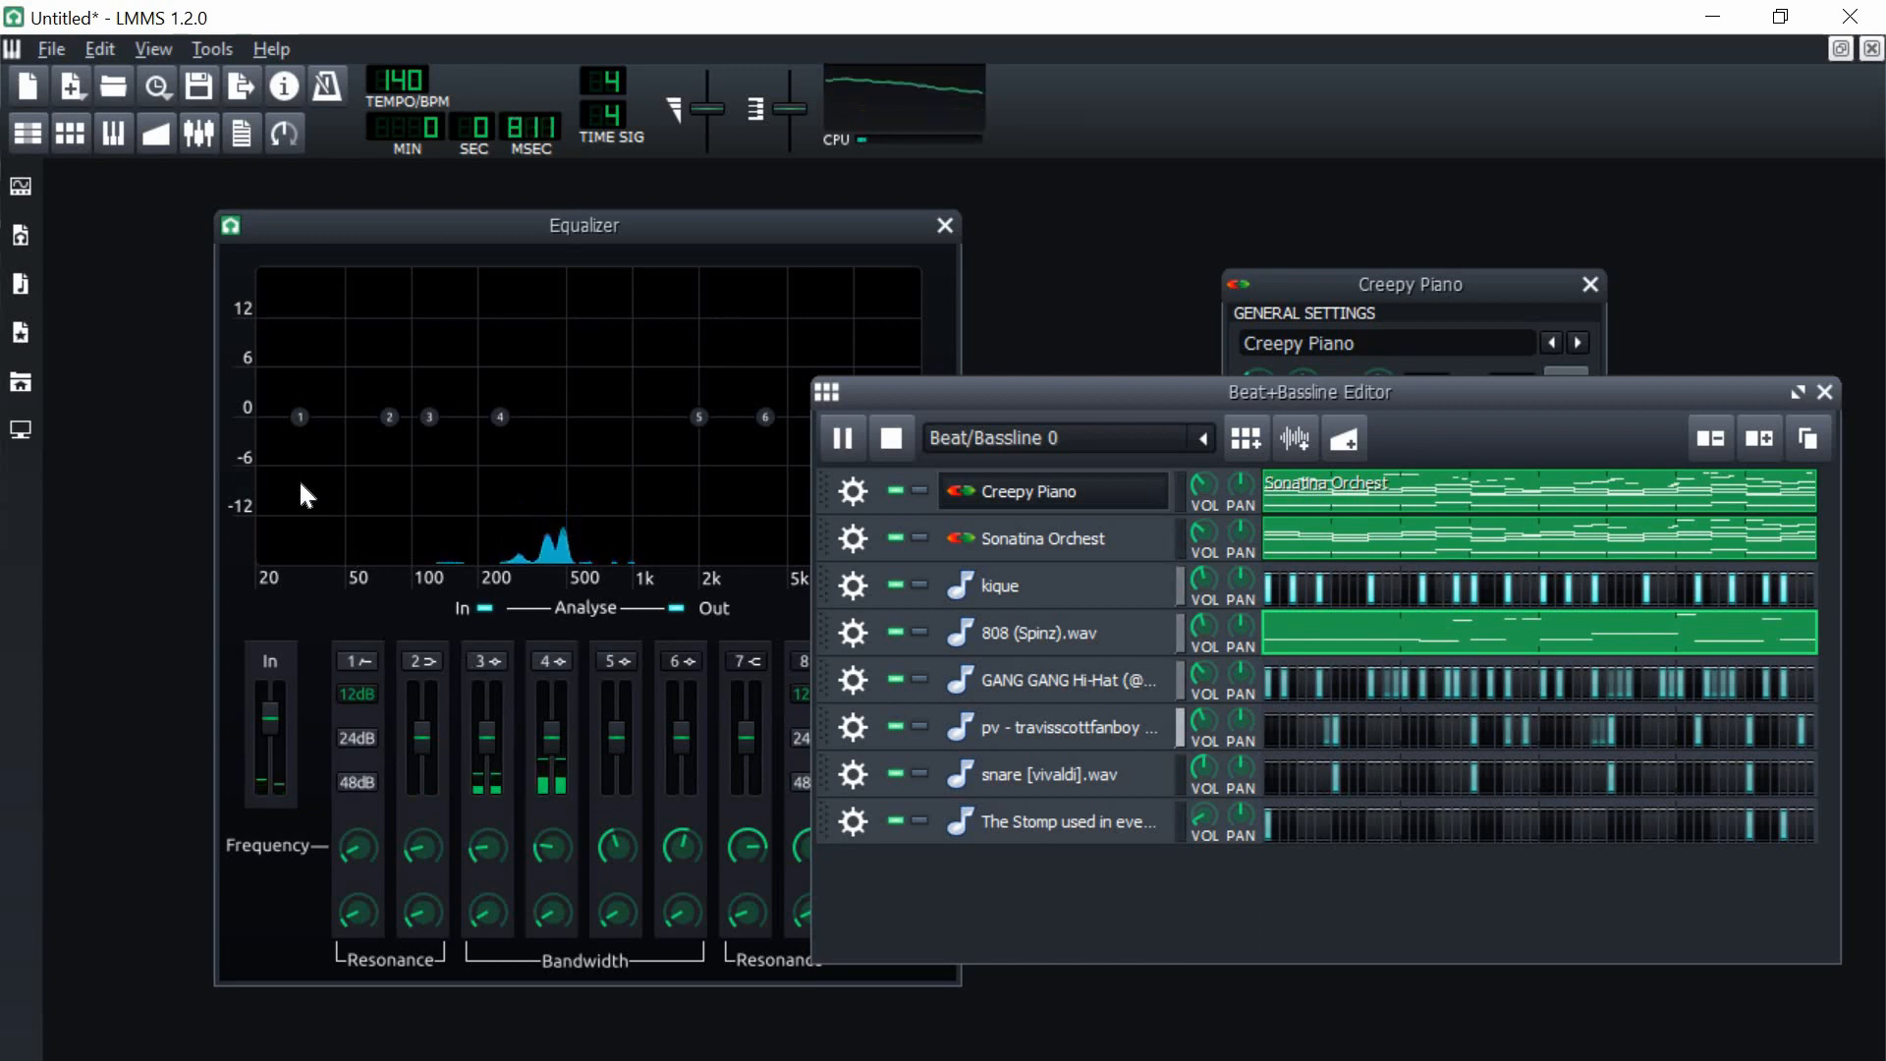
mouse_move(300, 417)
left_mouse_down()
mouse_move(434, 421)
mouse_move(429, 397)
left_mouse_up()
left_click_drag(487, 914, 487, 864)
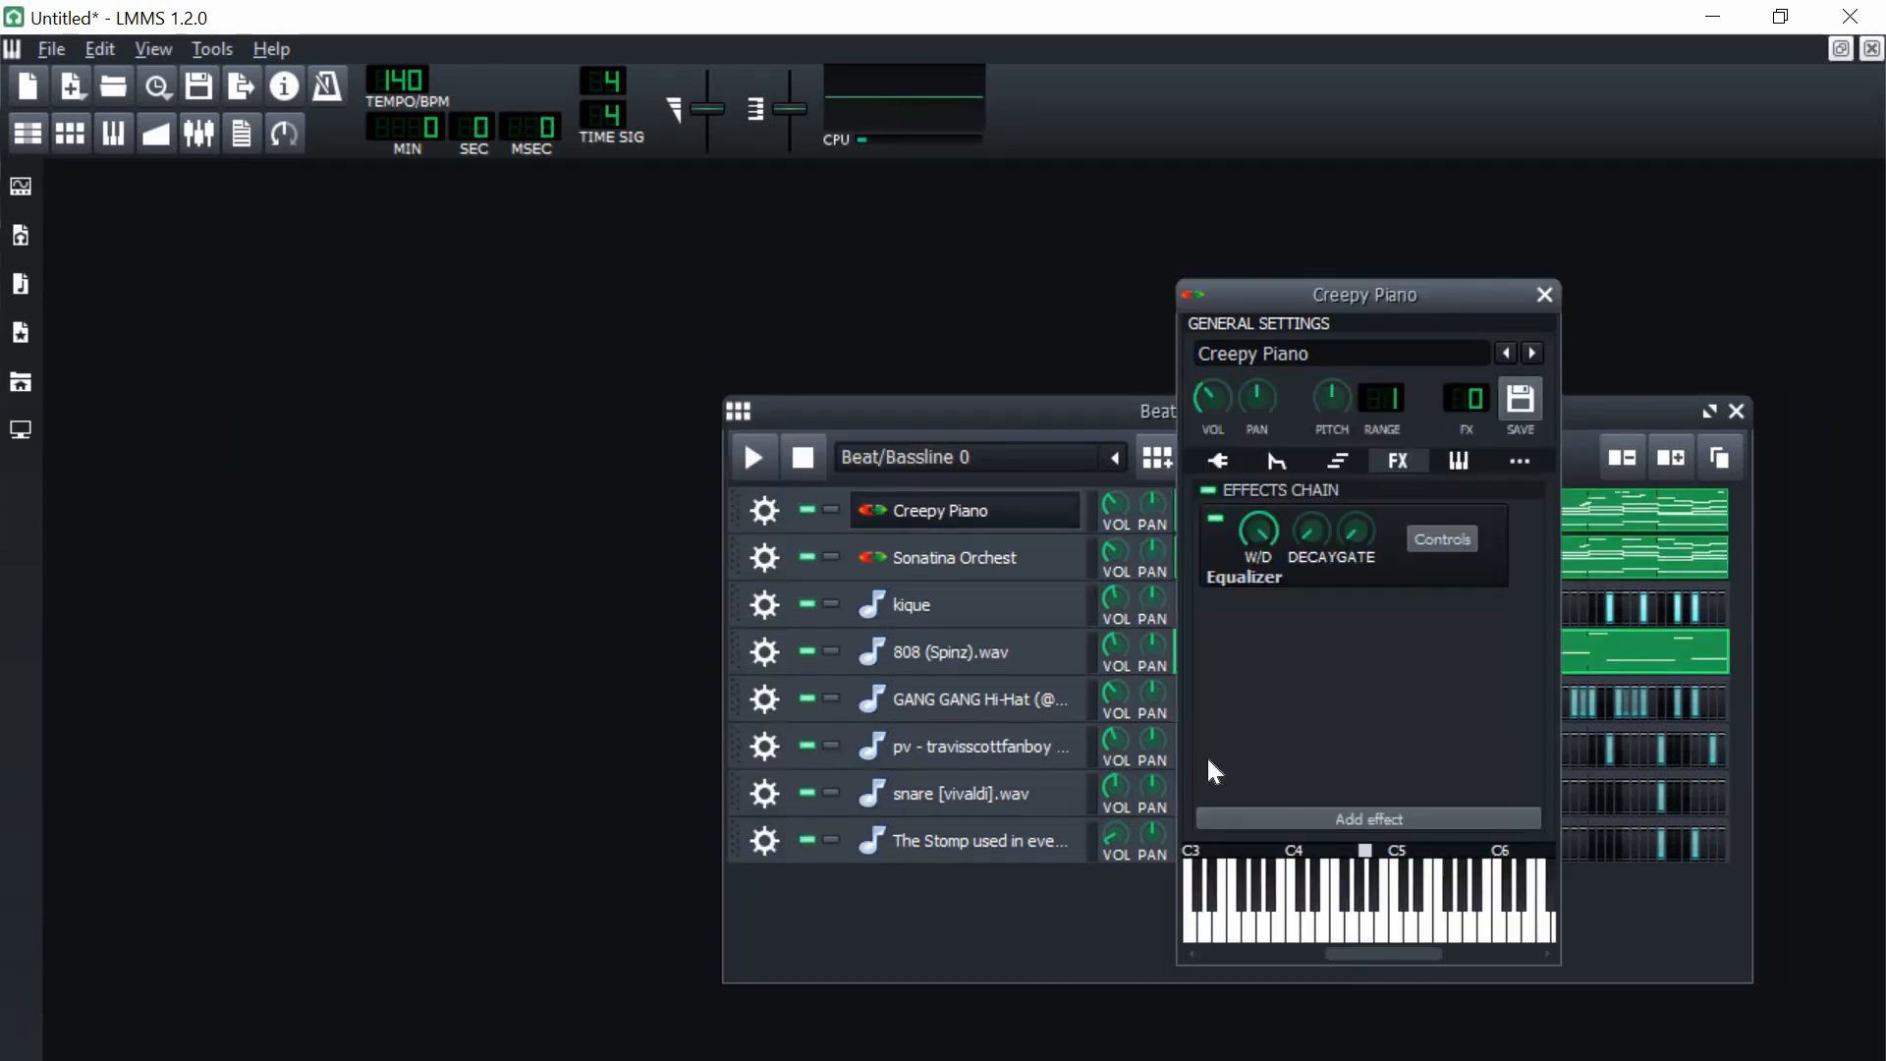
- Add Calf Reverb LADSPA to Creepy Piano, place it above the Equalizer in the effects chain, and audition the soloed track
left_click(1322, 816)
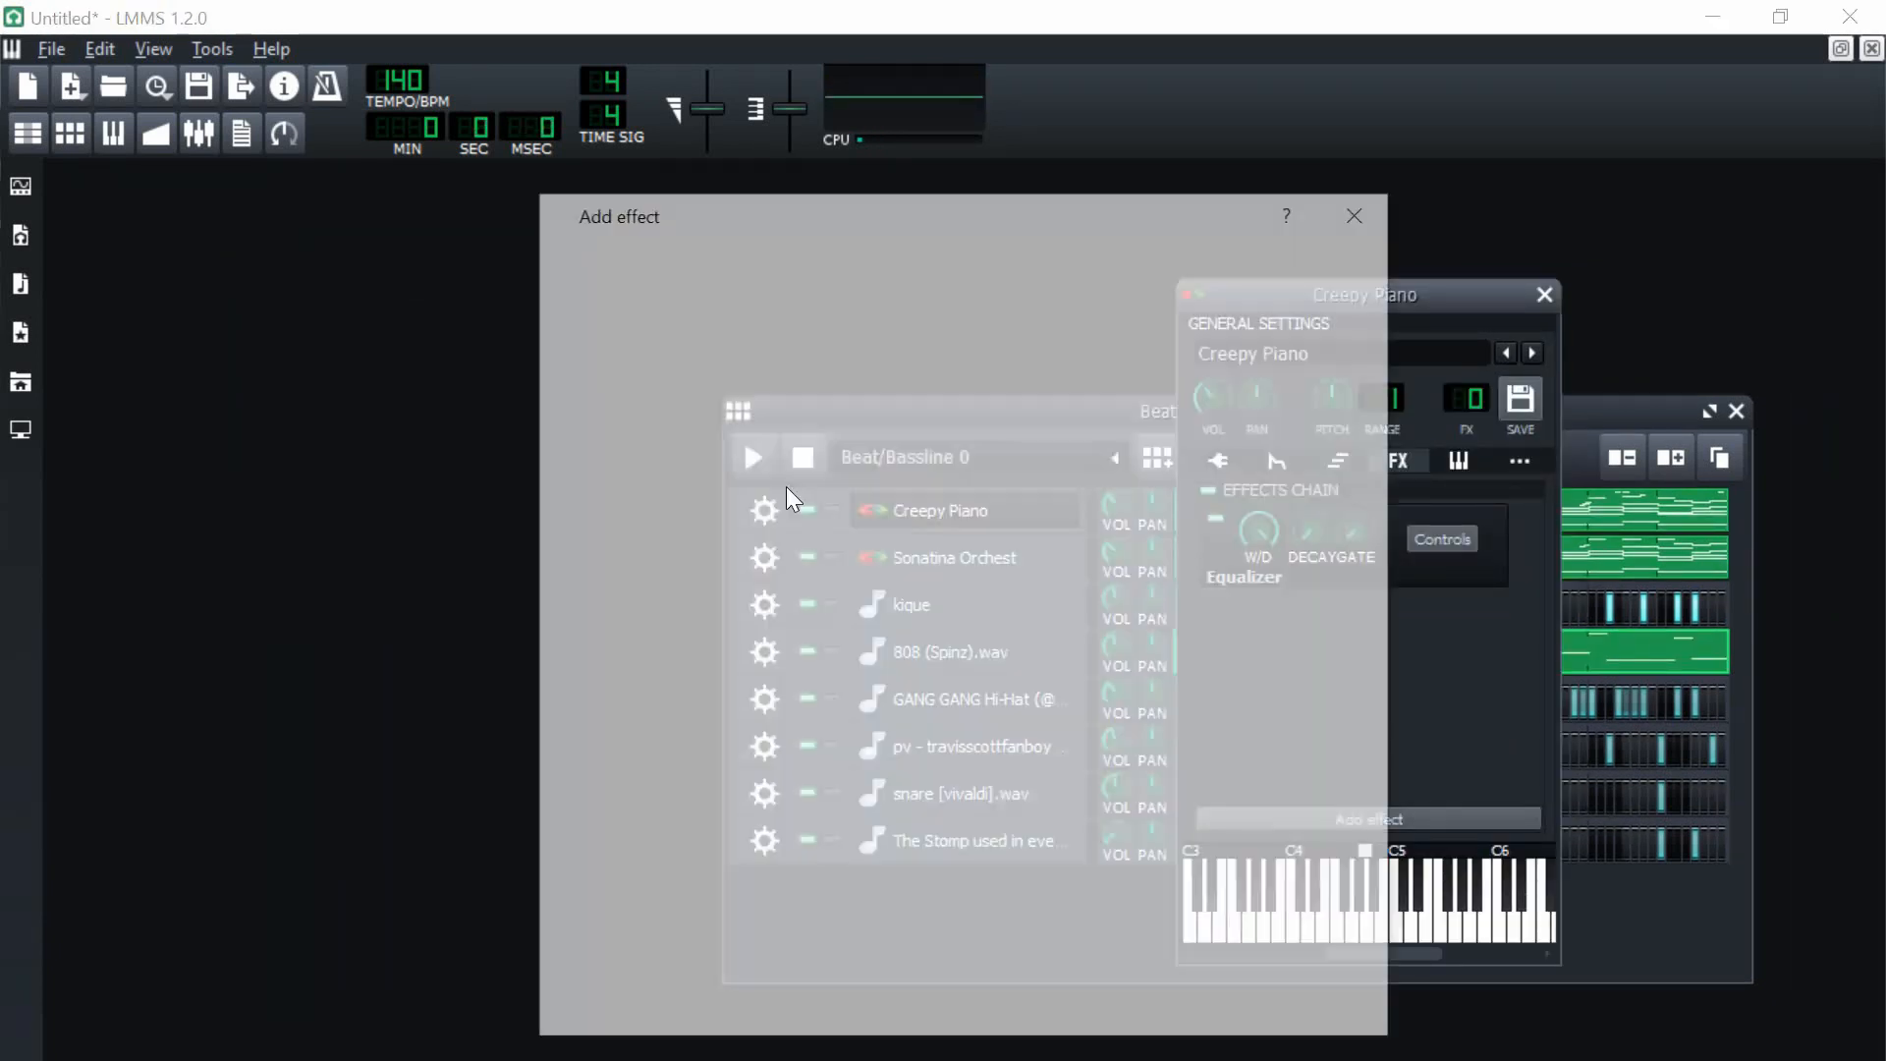
type("rev")
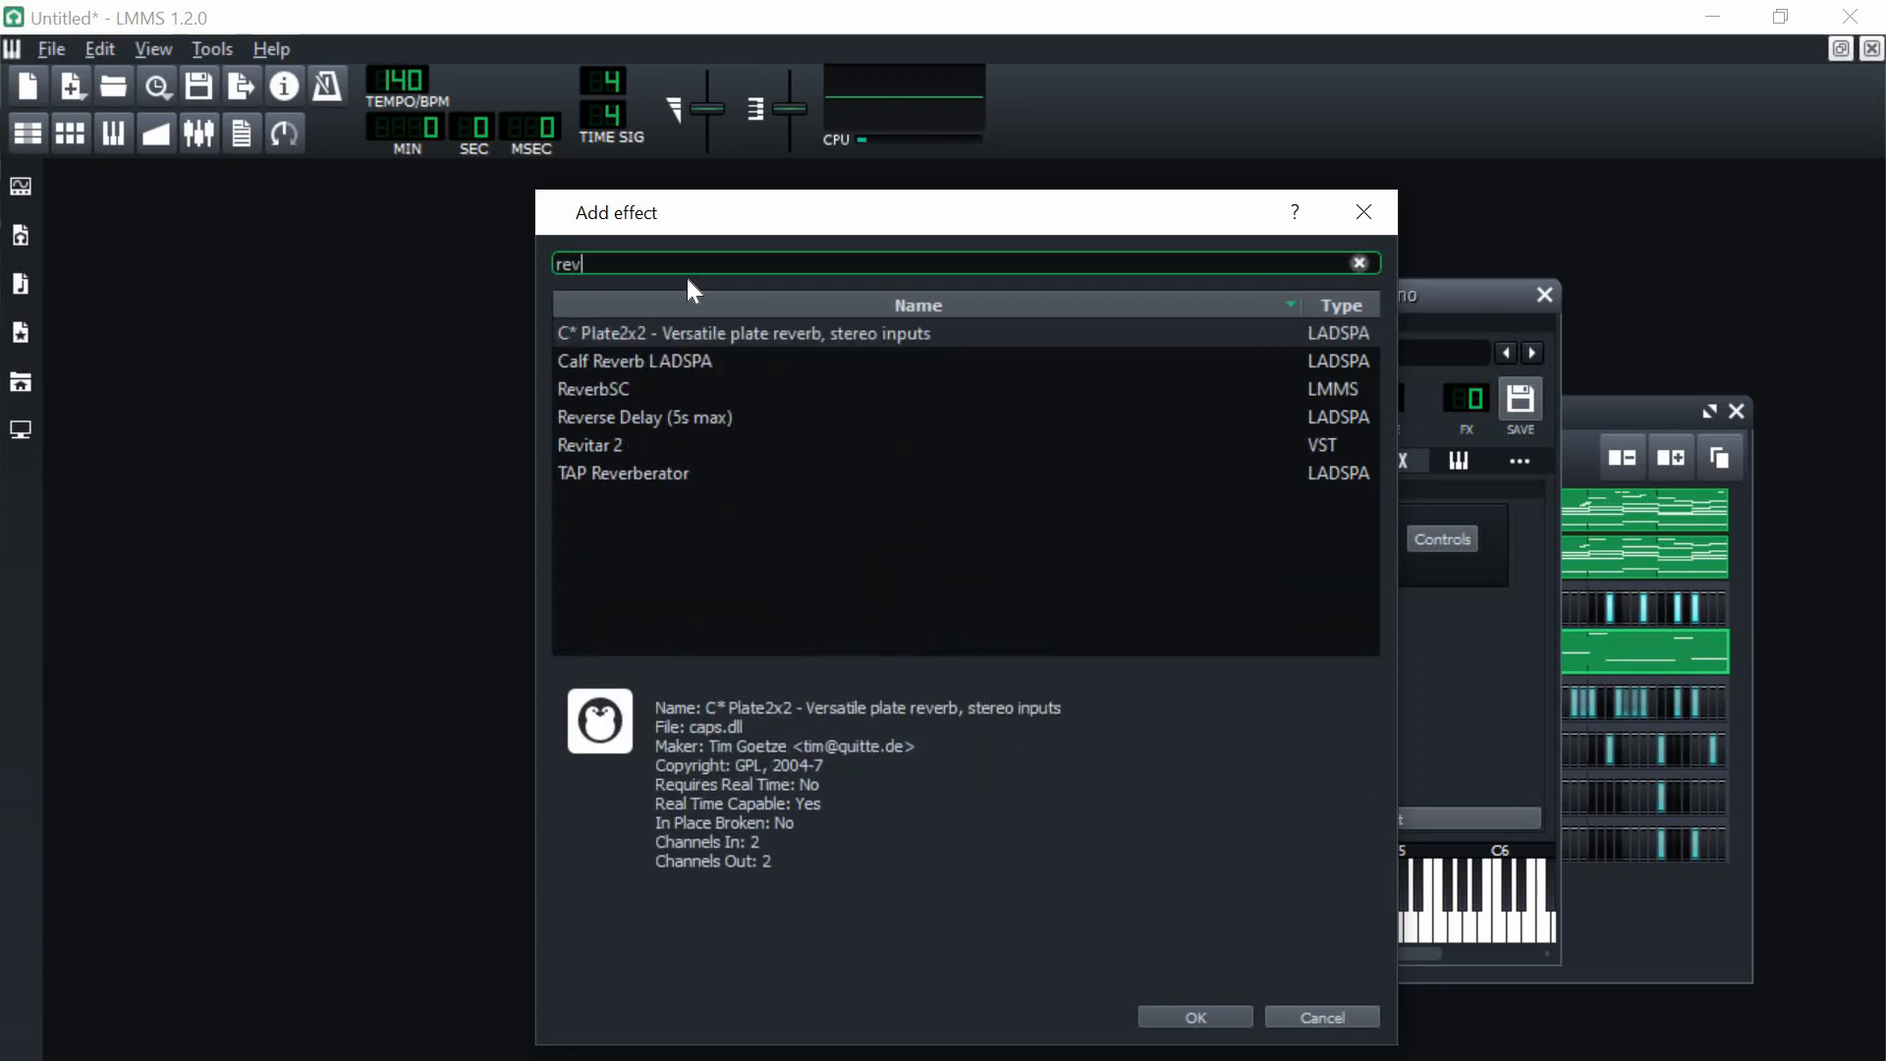
double_click(681, 365)
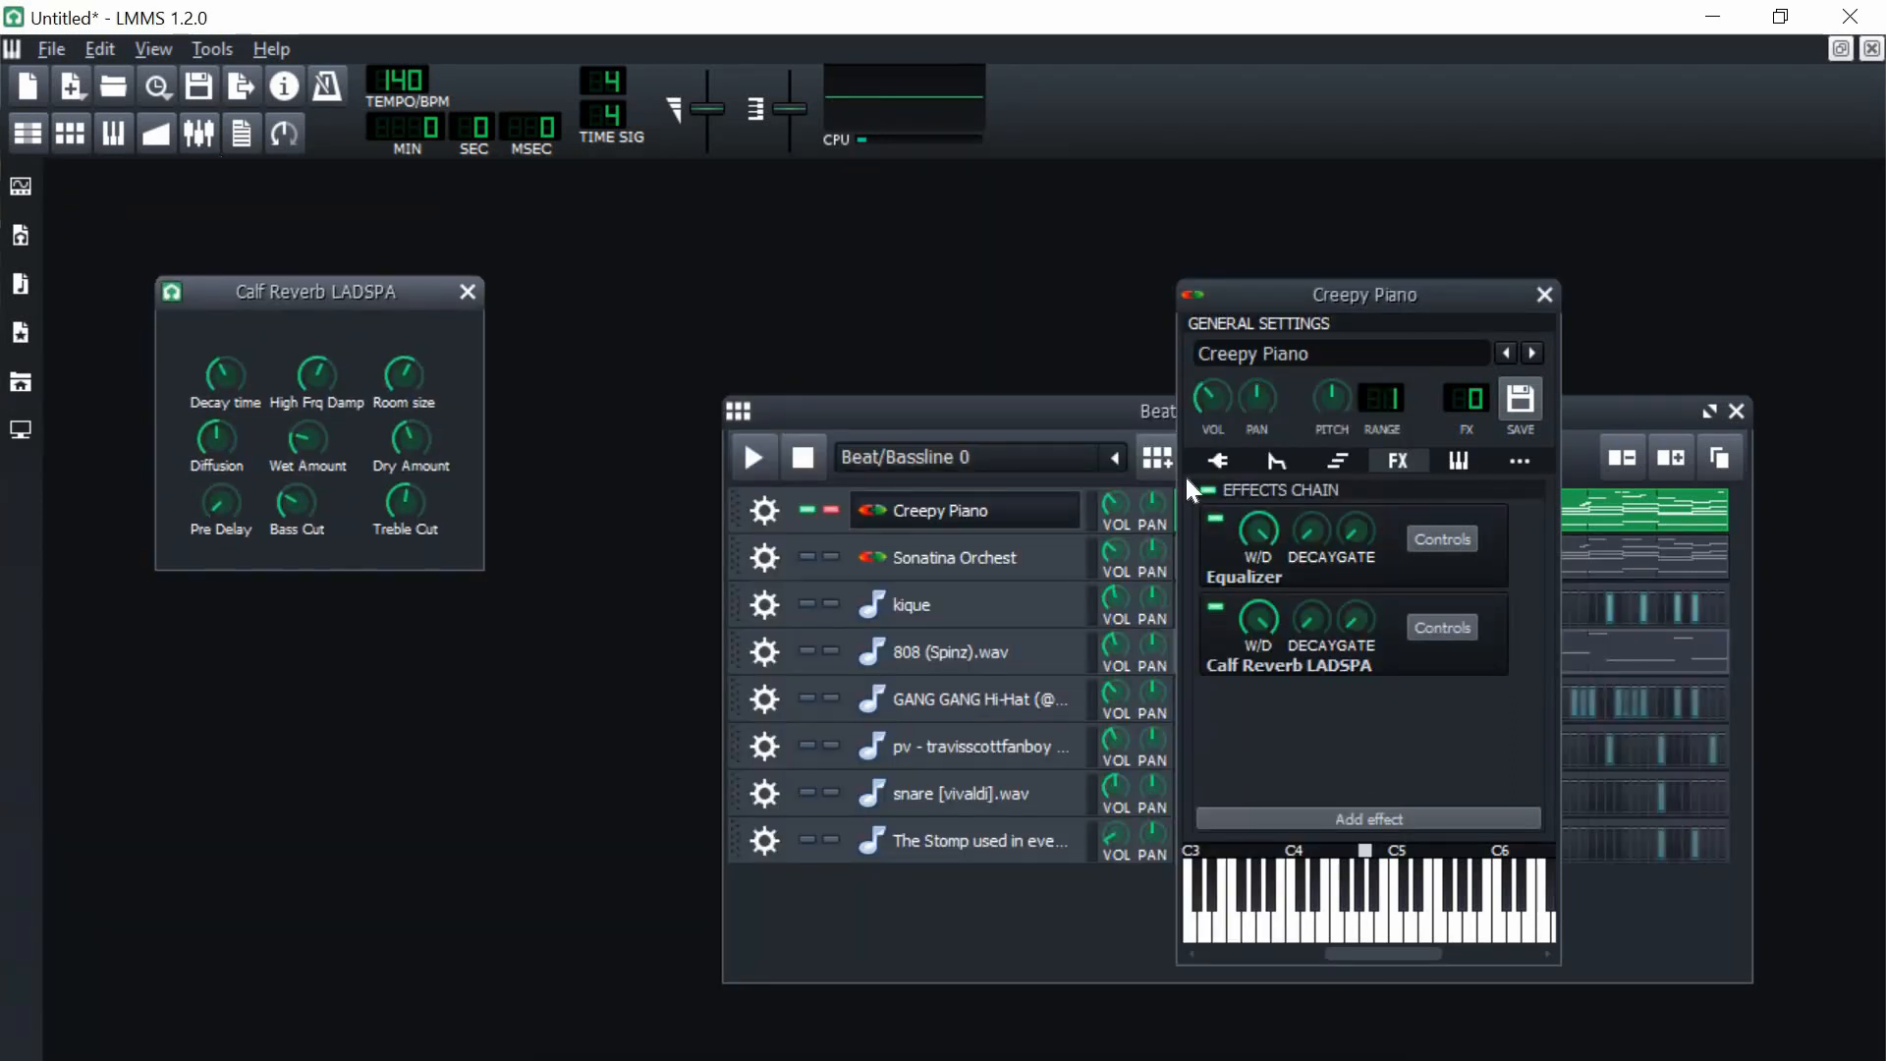
right_click(1424, 653)
left_click(1439, 706)
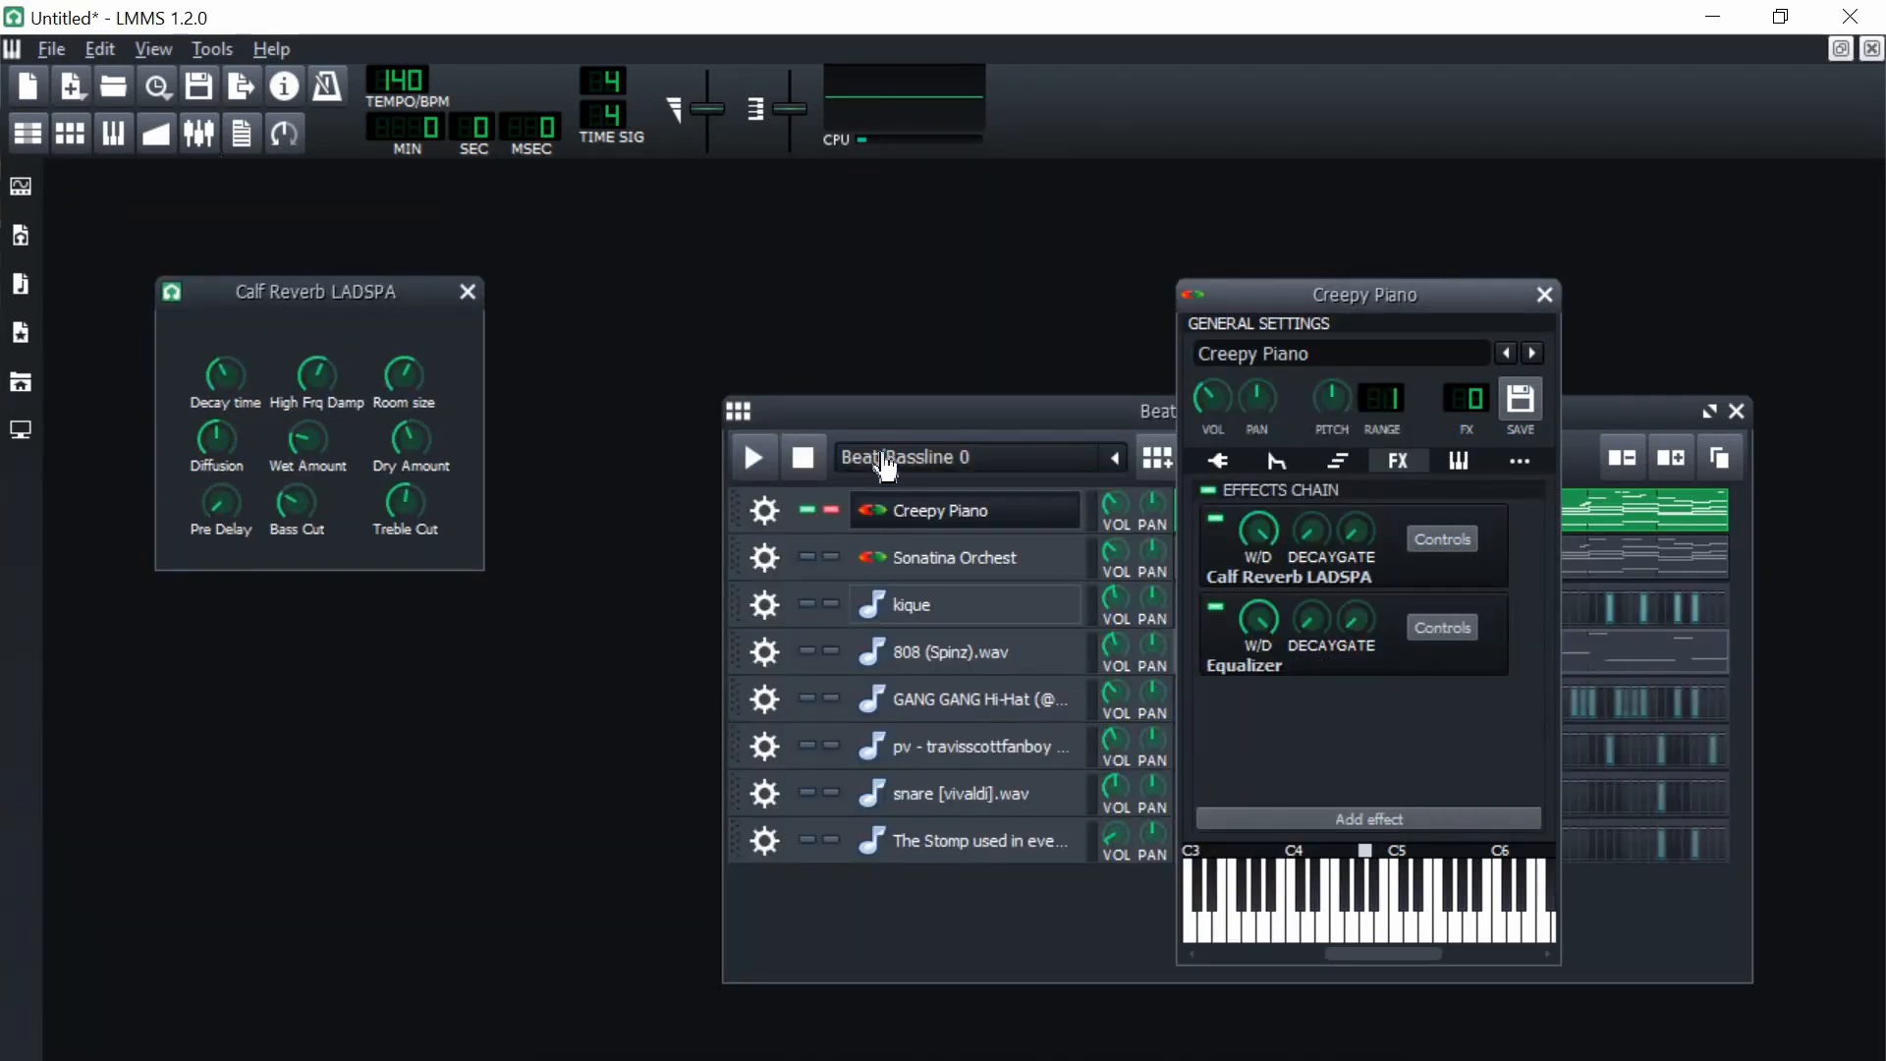
left_click(757, 458)
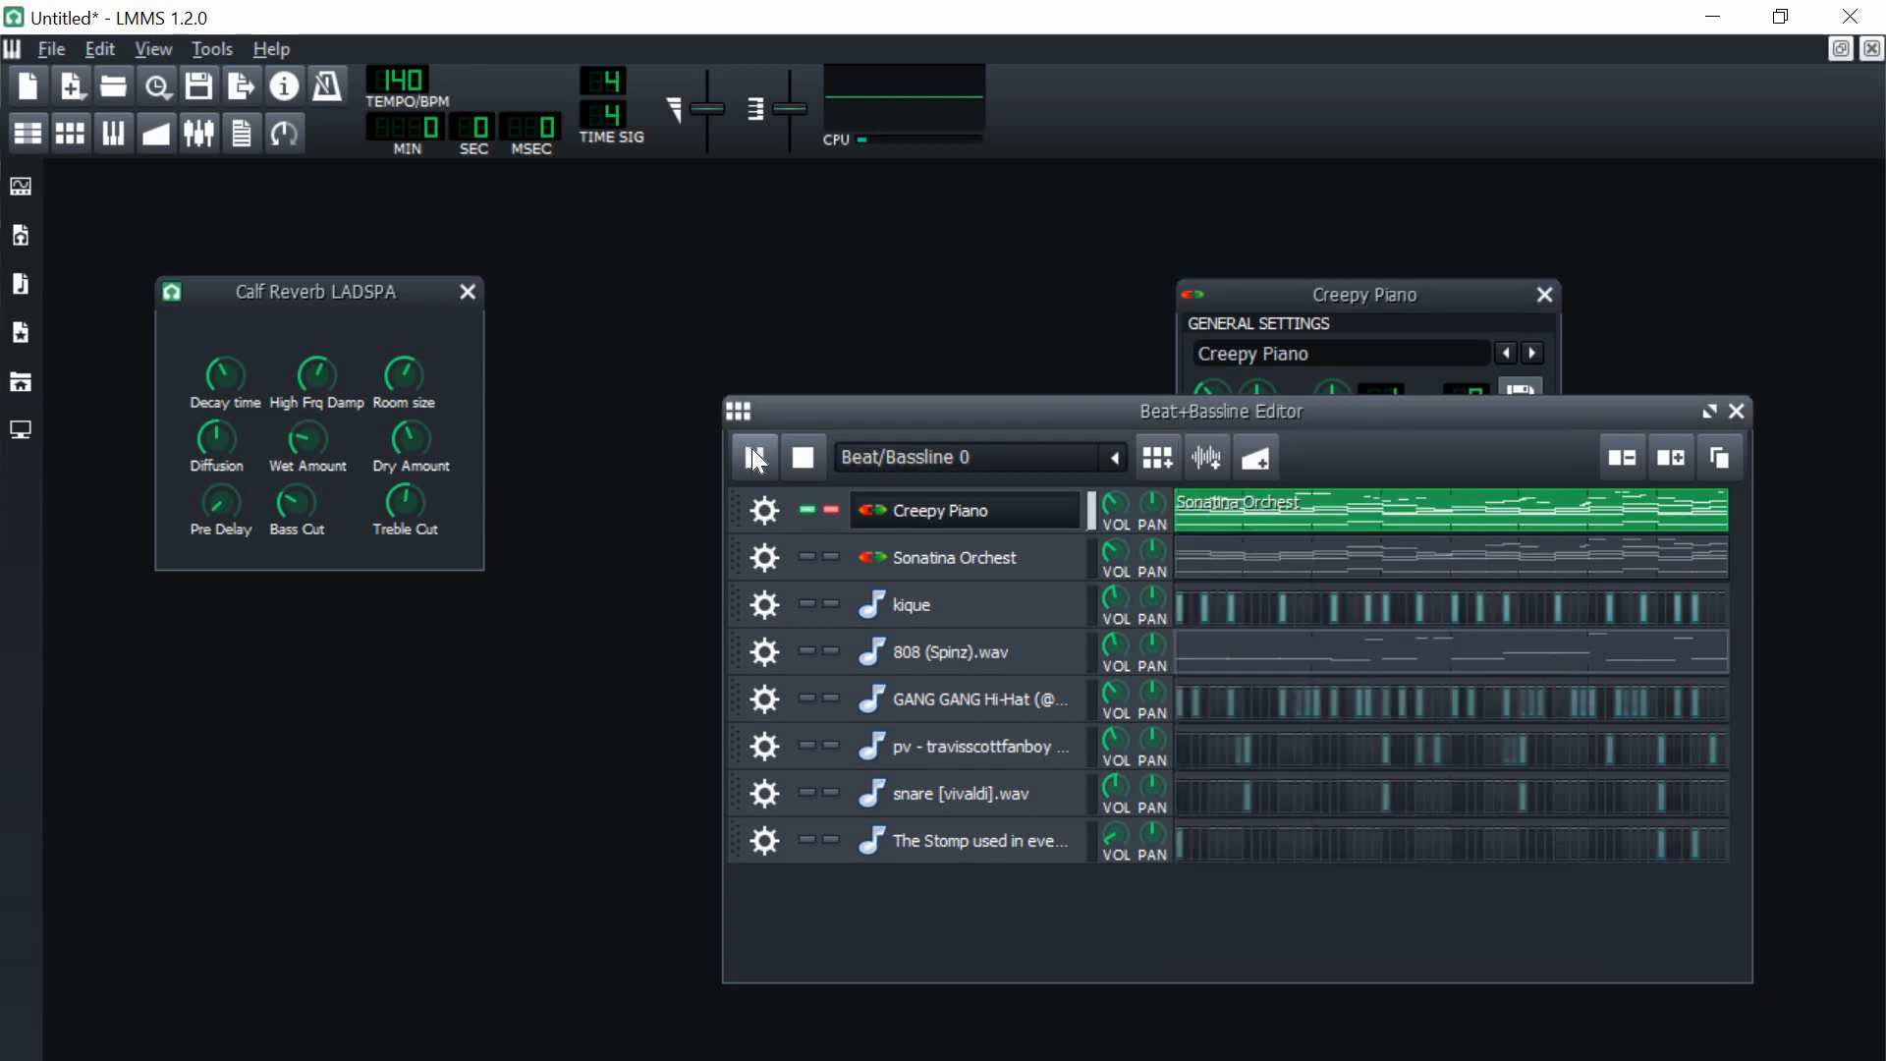
left_click(812, 458)
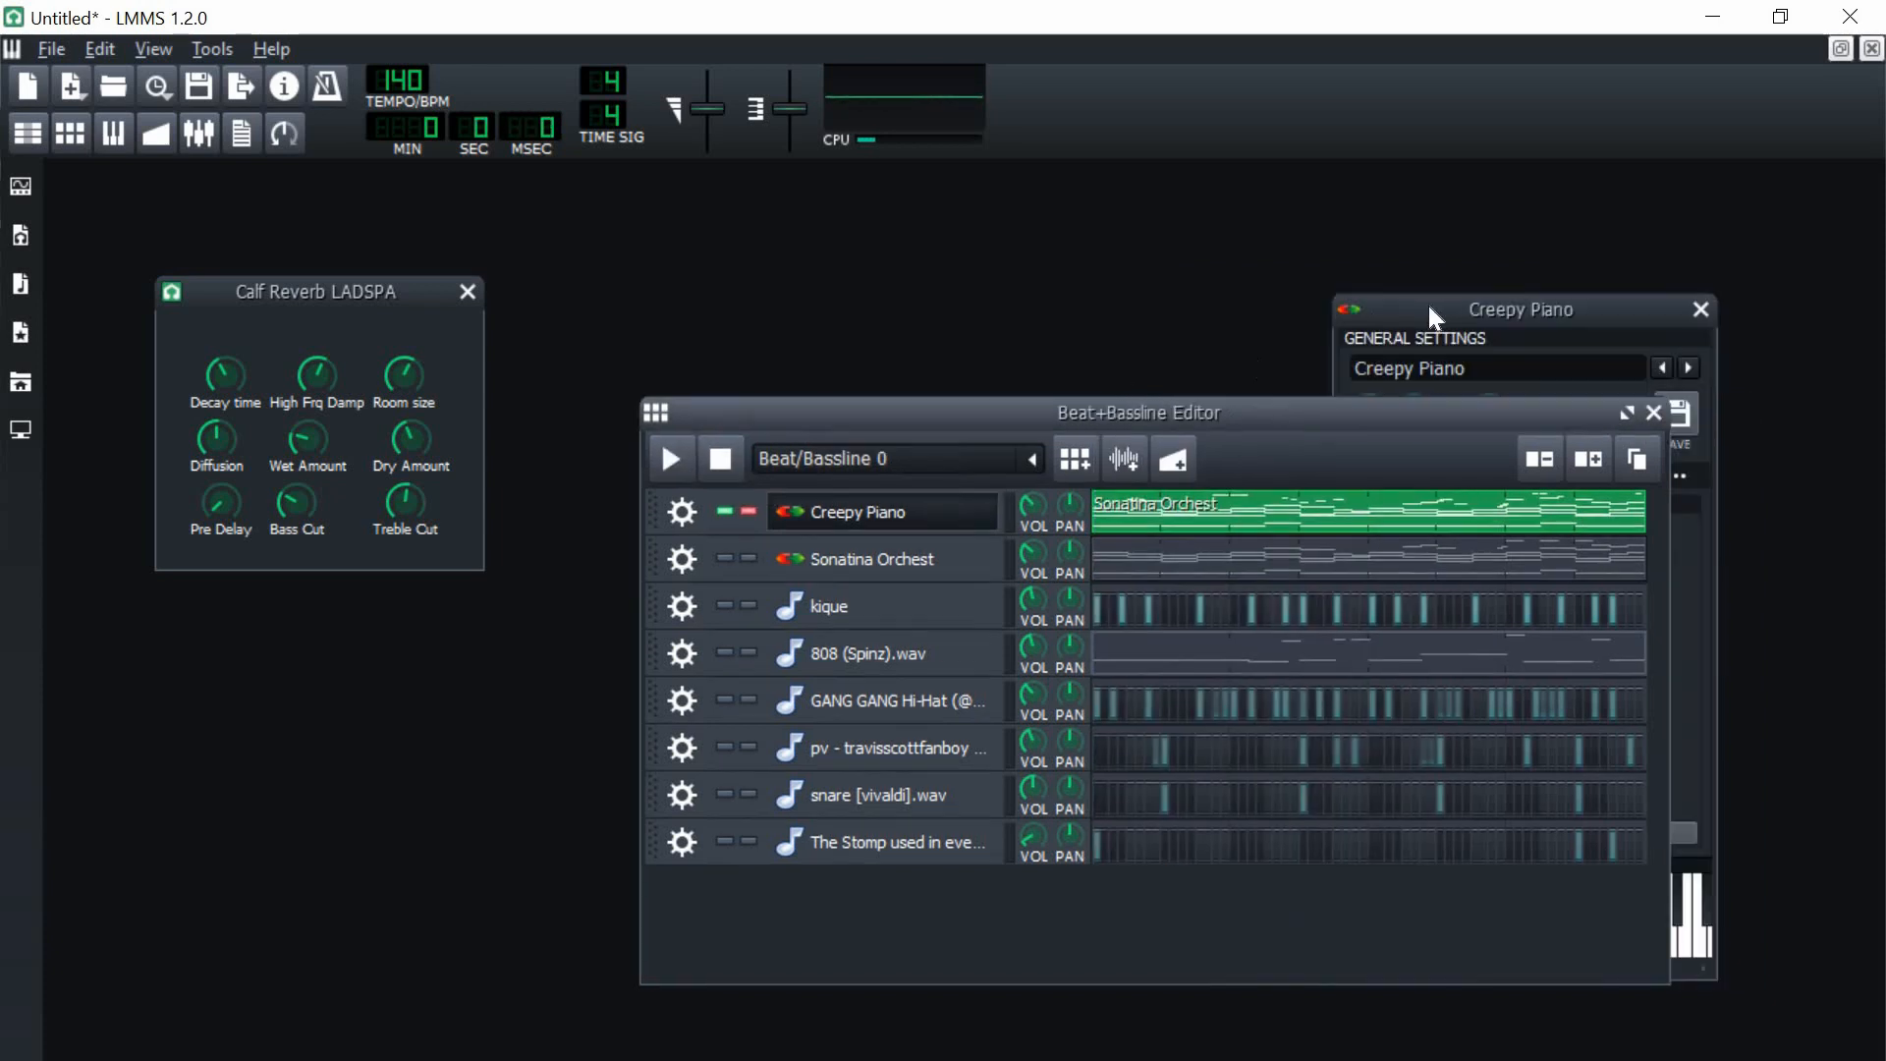
- Unmute Sonatina Orchest and add an Equalizer with band 8 low-passing around 1 kHz and band 5 raised about 4 dB below 2 kHz
left_click_drag(1428, 307, 1392, 341)
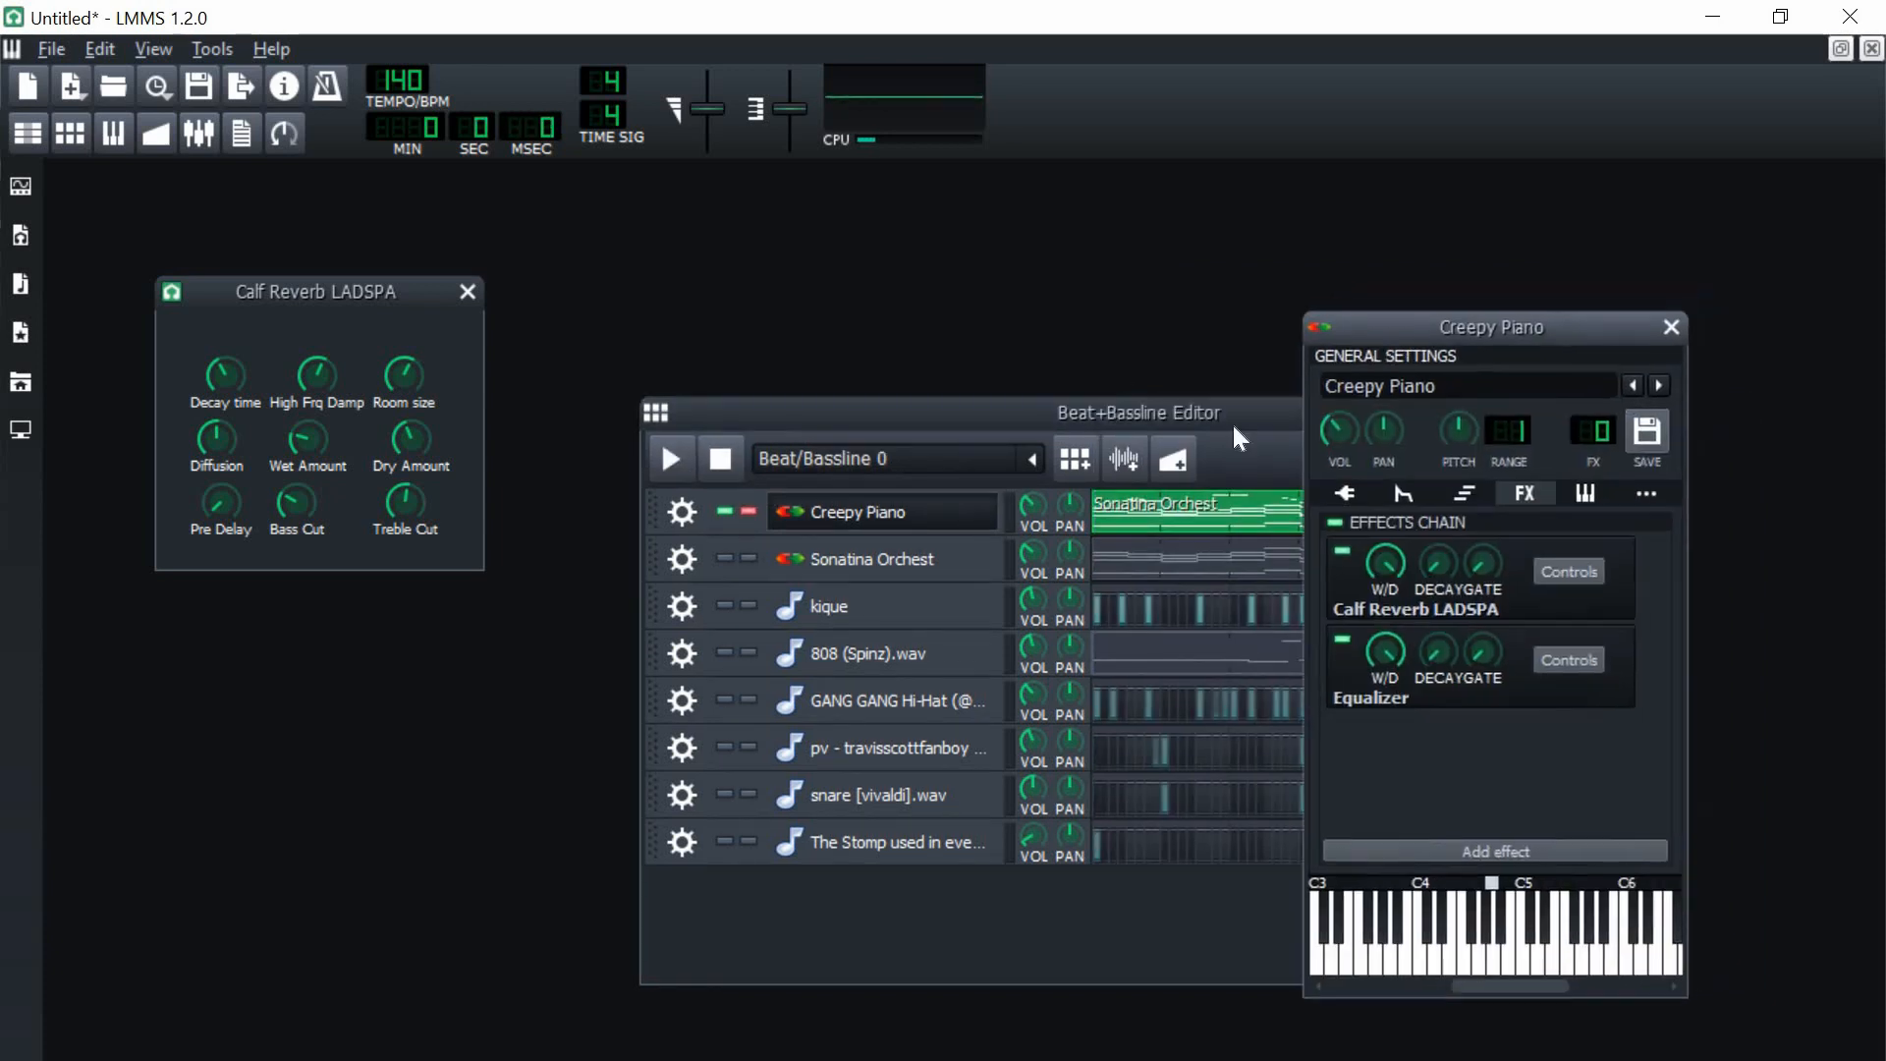
left_click(1128, 411)
left_click_drag(1120, 406, 1098, 373)
left_click(703, 526)
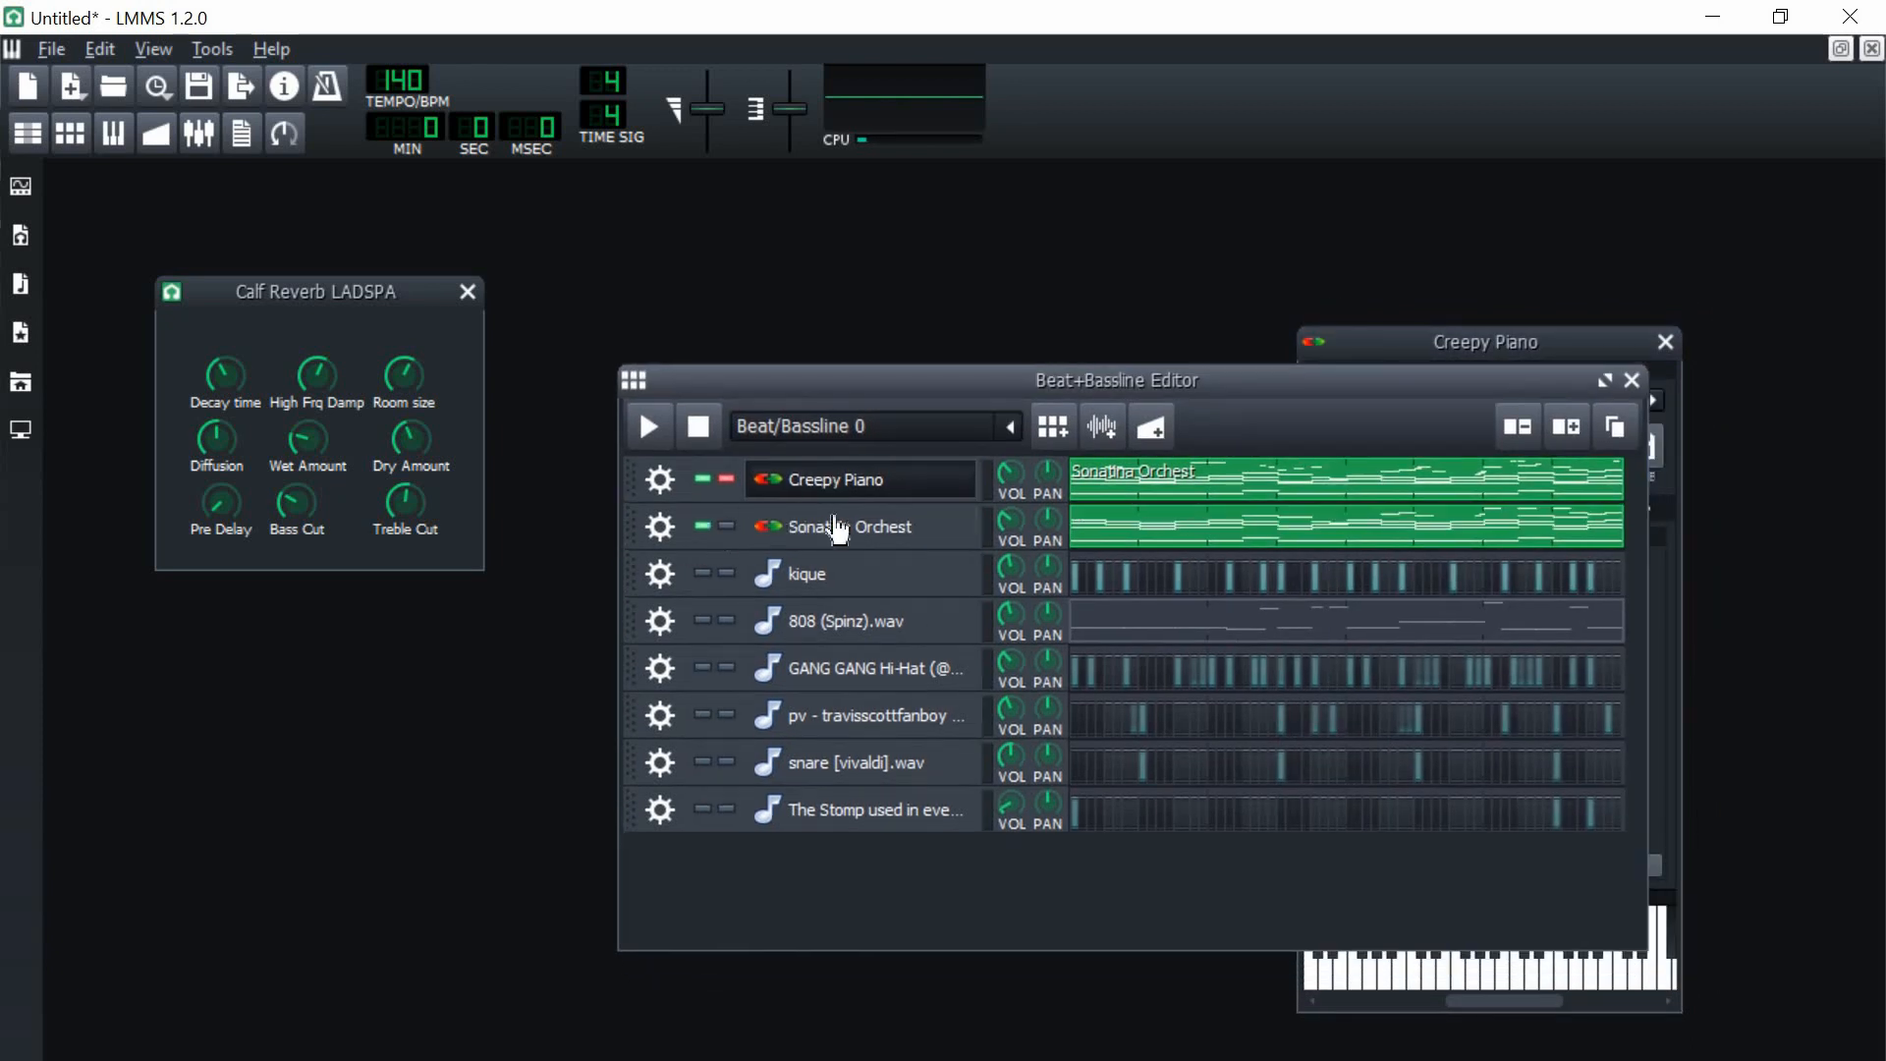
left_click(862, 526)
left_click(381, 460)
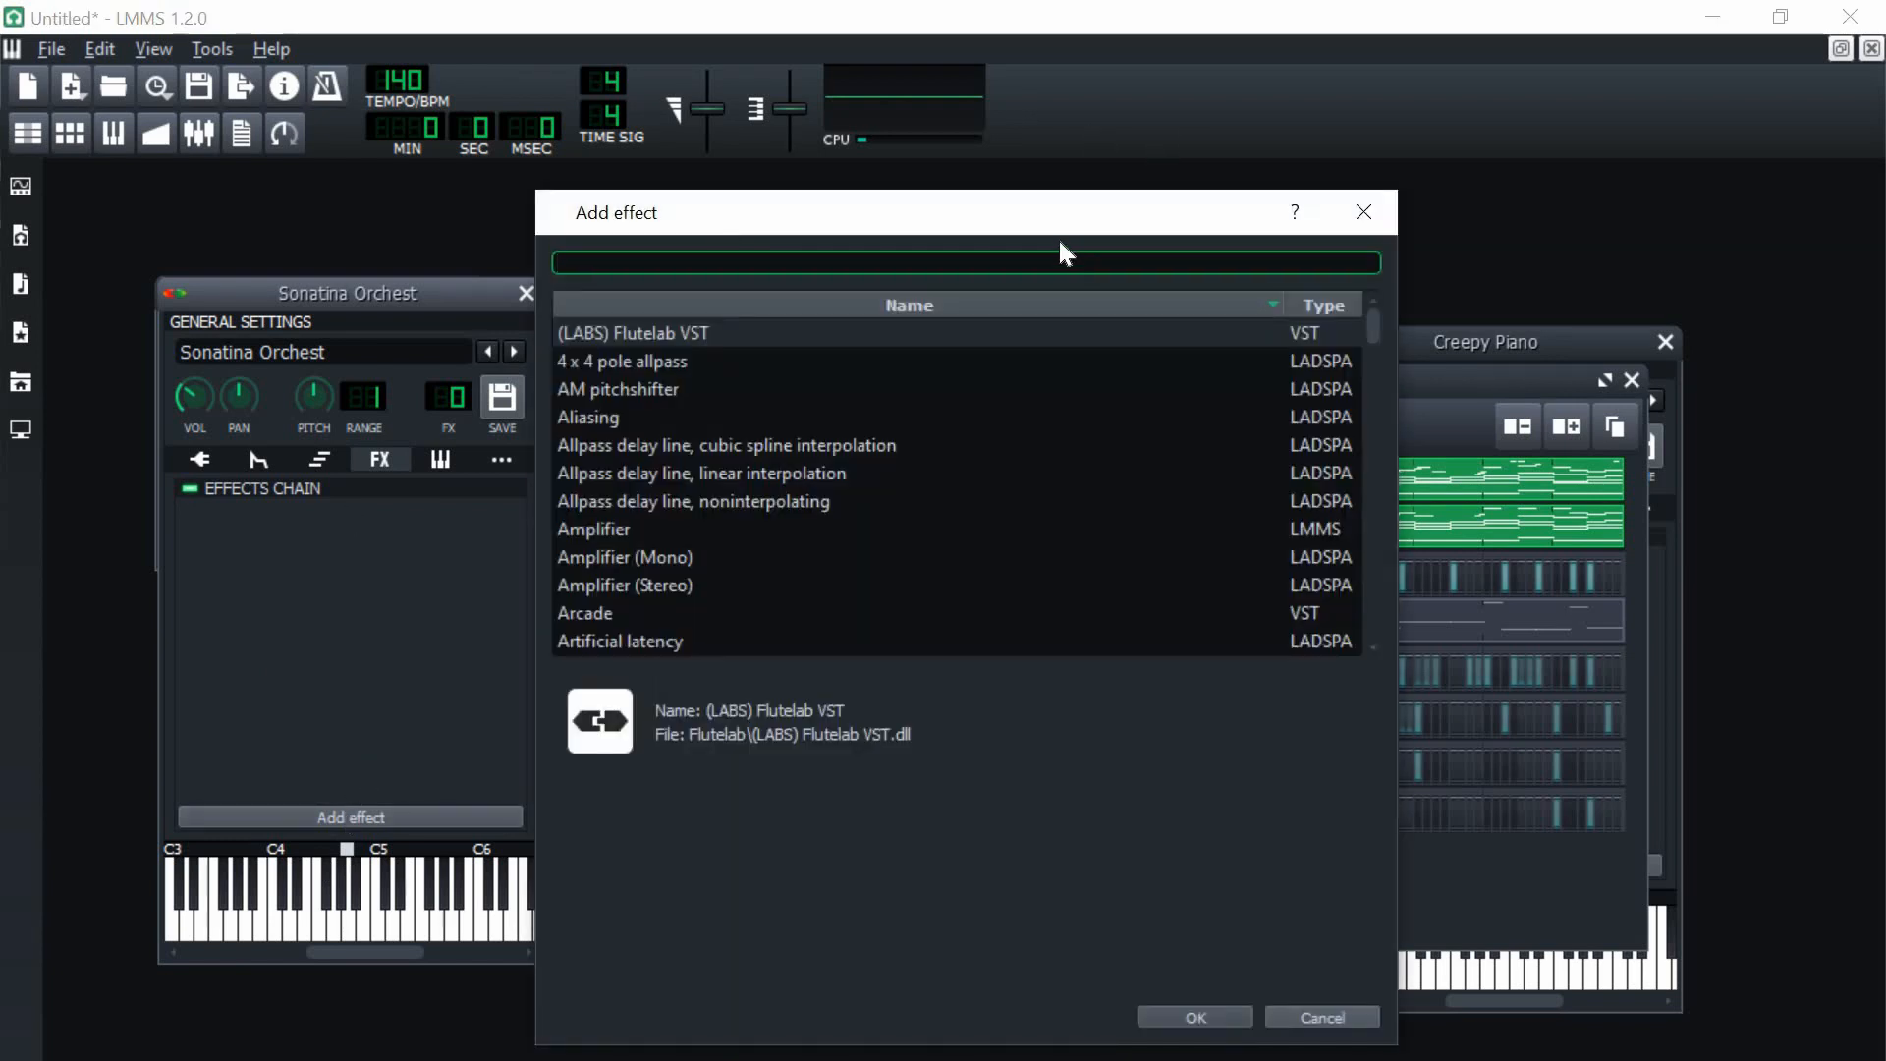
type("eq")
double_click(592, 557)
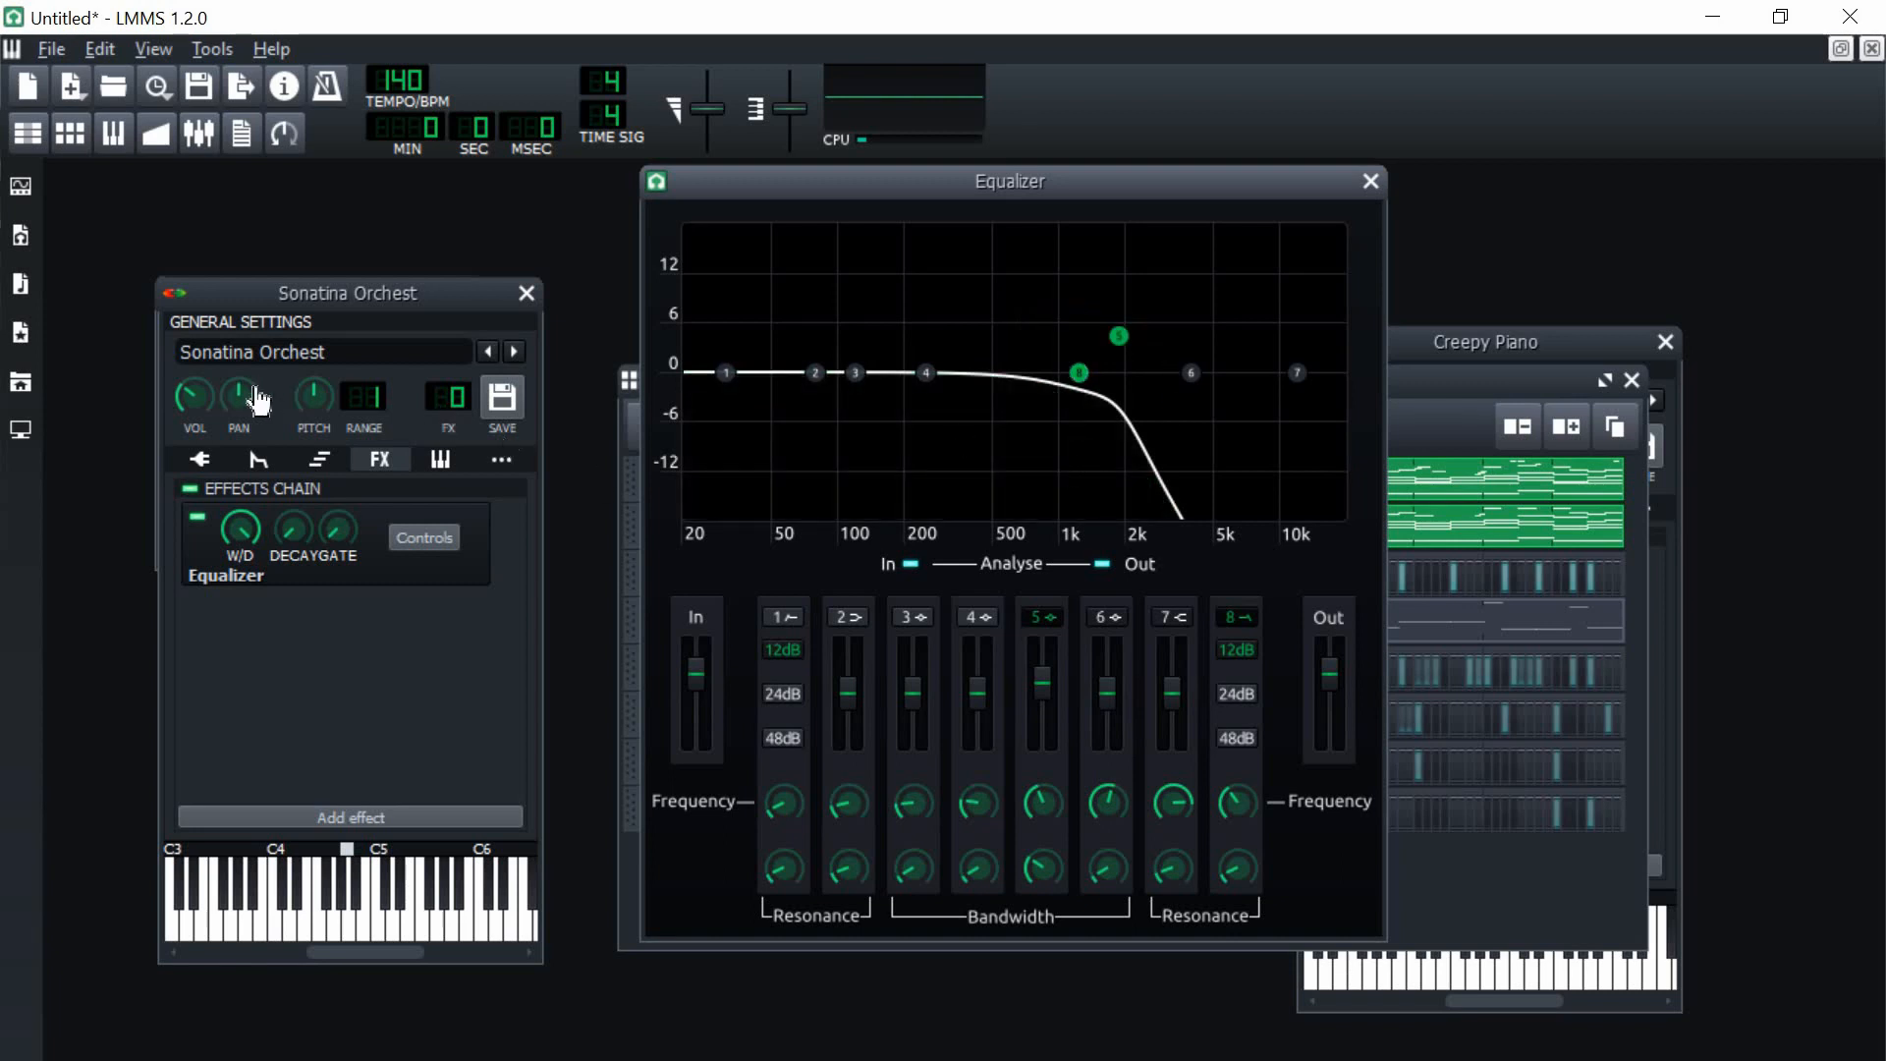
- Audition the equalized Sonatina Orchest with and without Creepy Piano by toggling Creepy Piano's mute during playback
left_click_drag(1078, 183, 1275, 207)
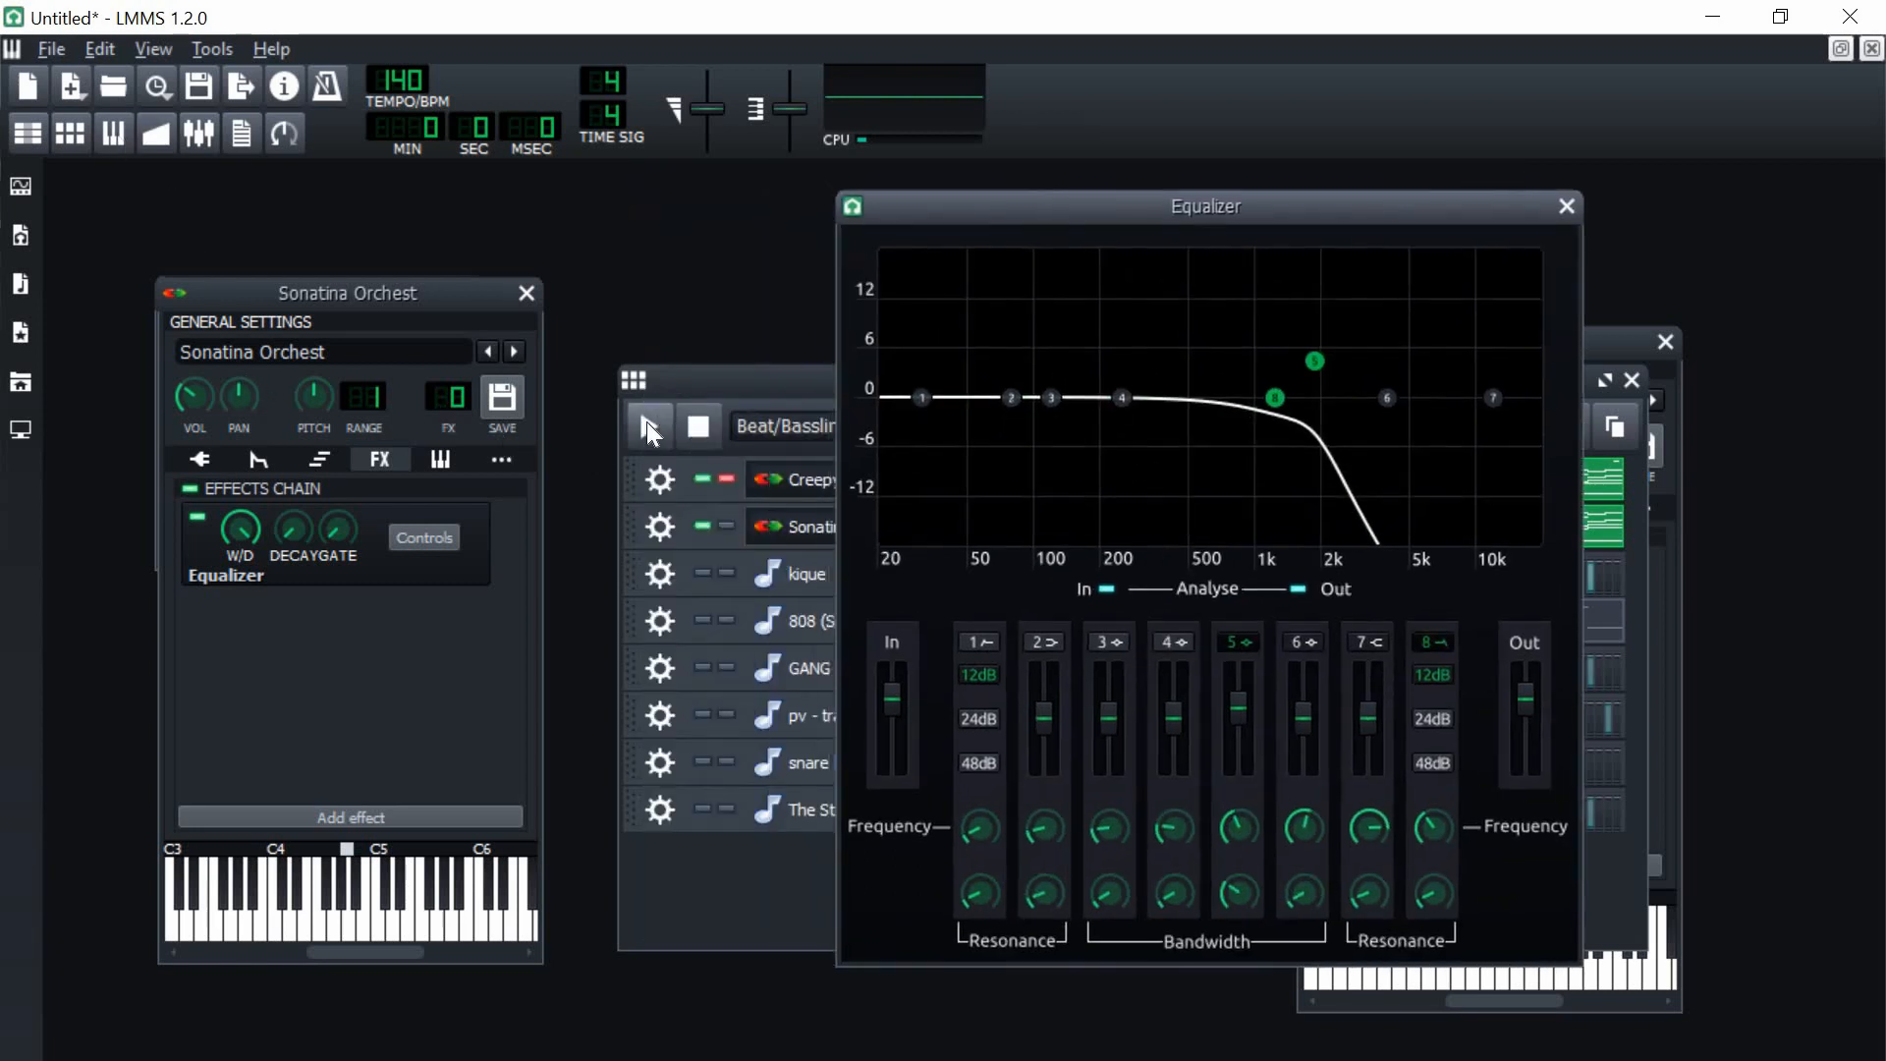
left_click(648, 426)
left_click(1084, 221)
left_click_drag(1084, 231, 1103, 245)
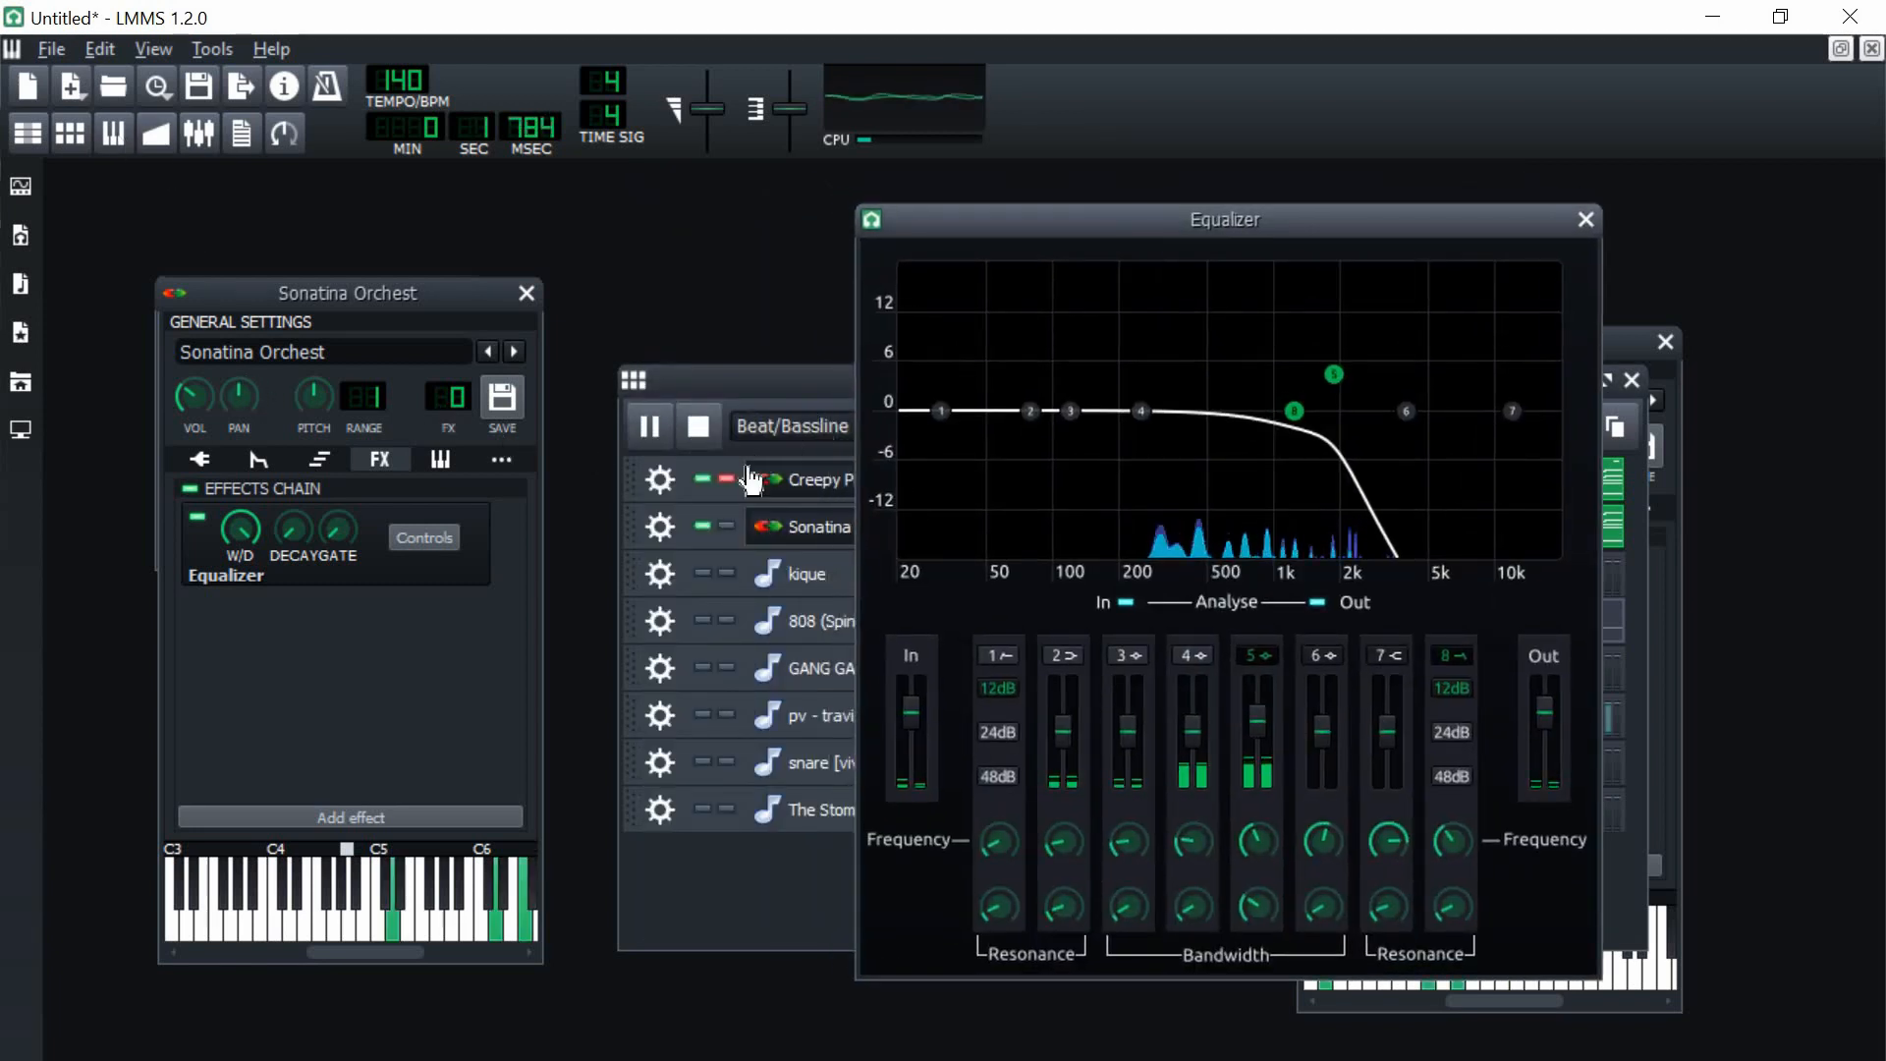
key("F6")
left_click(1191, 244)
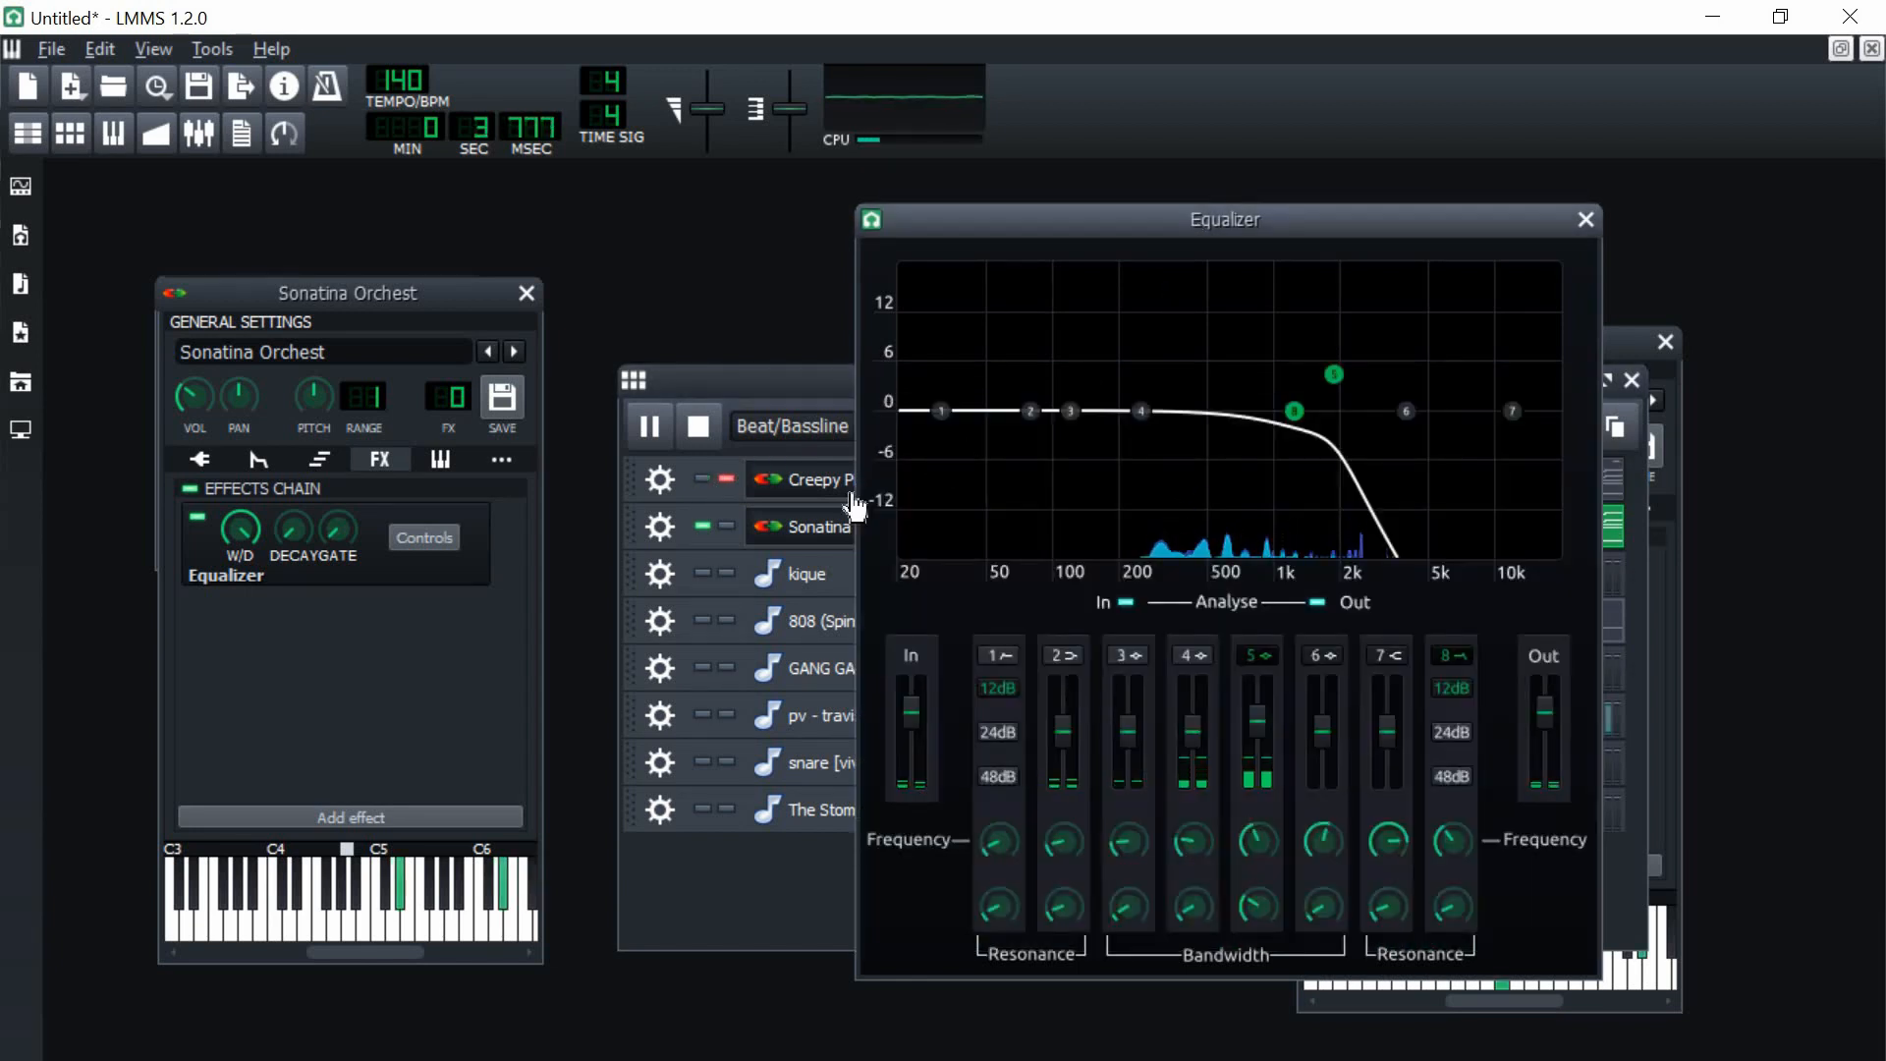
left_click(723, 450)
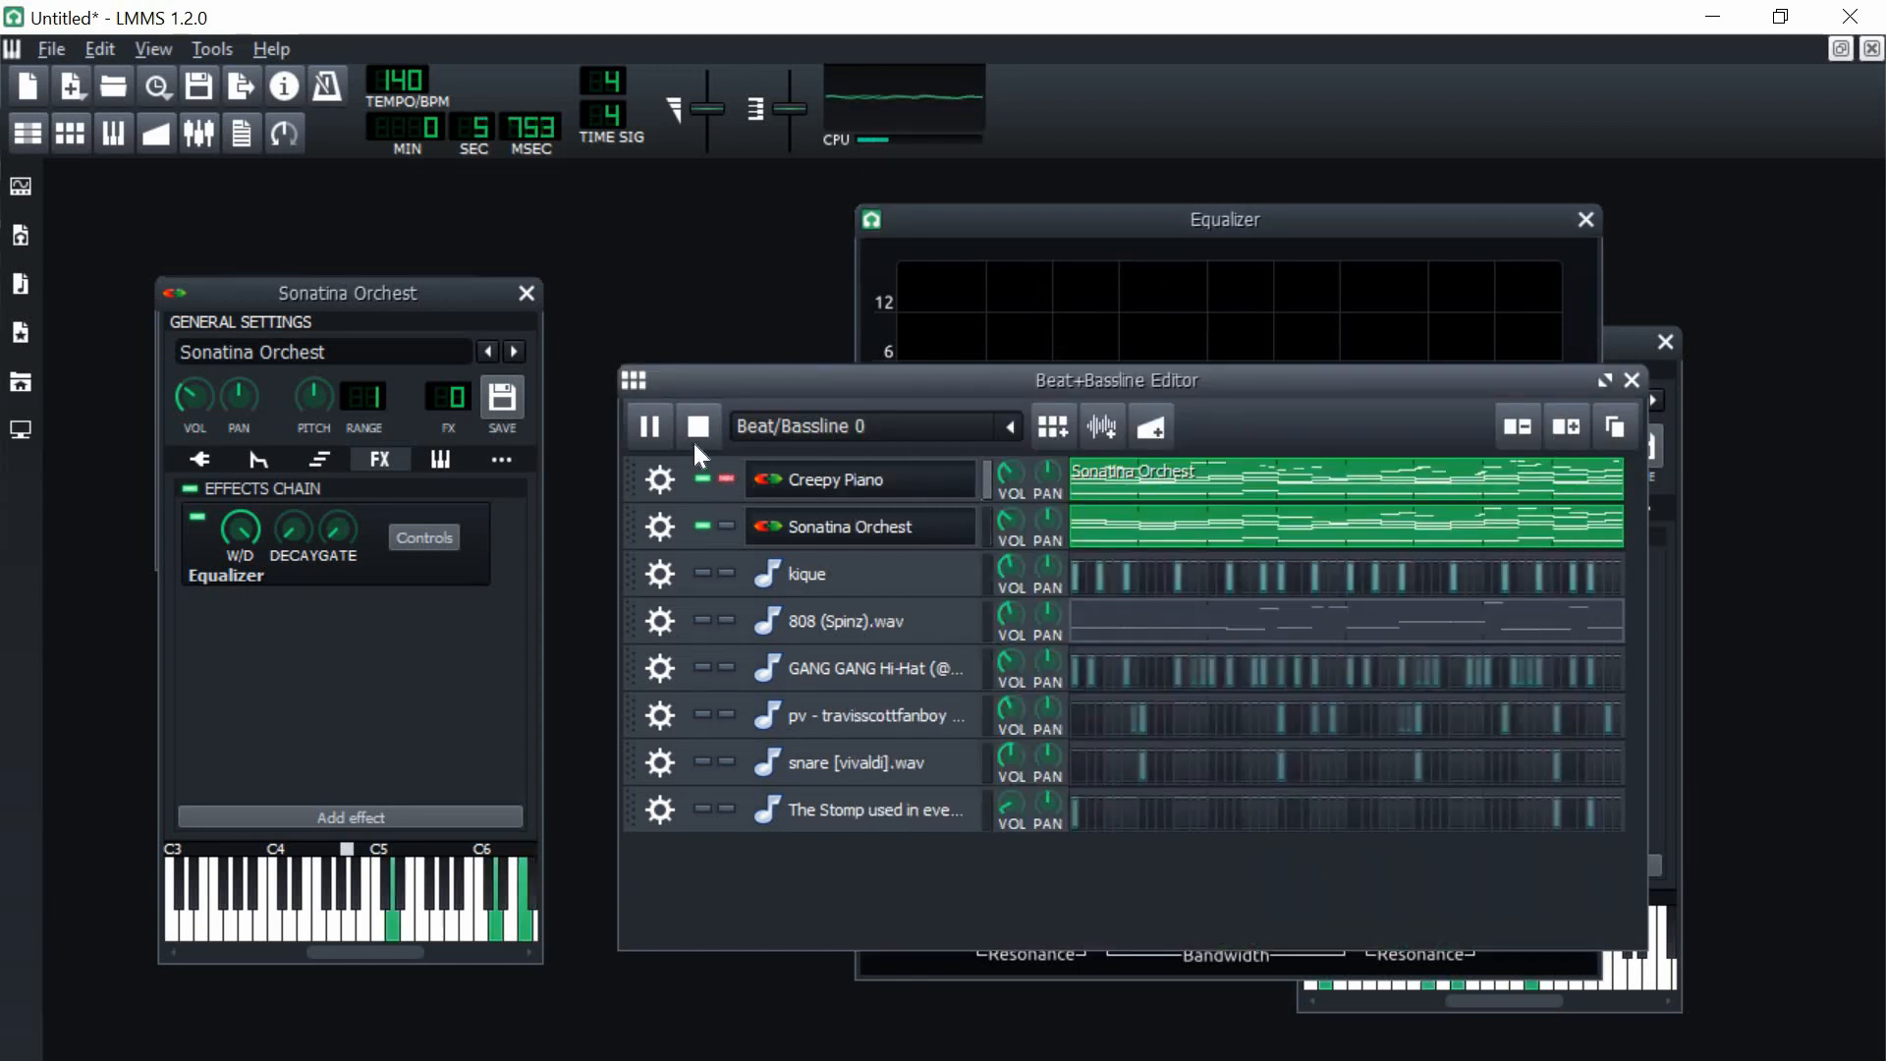
key("space")
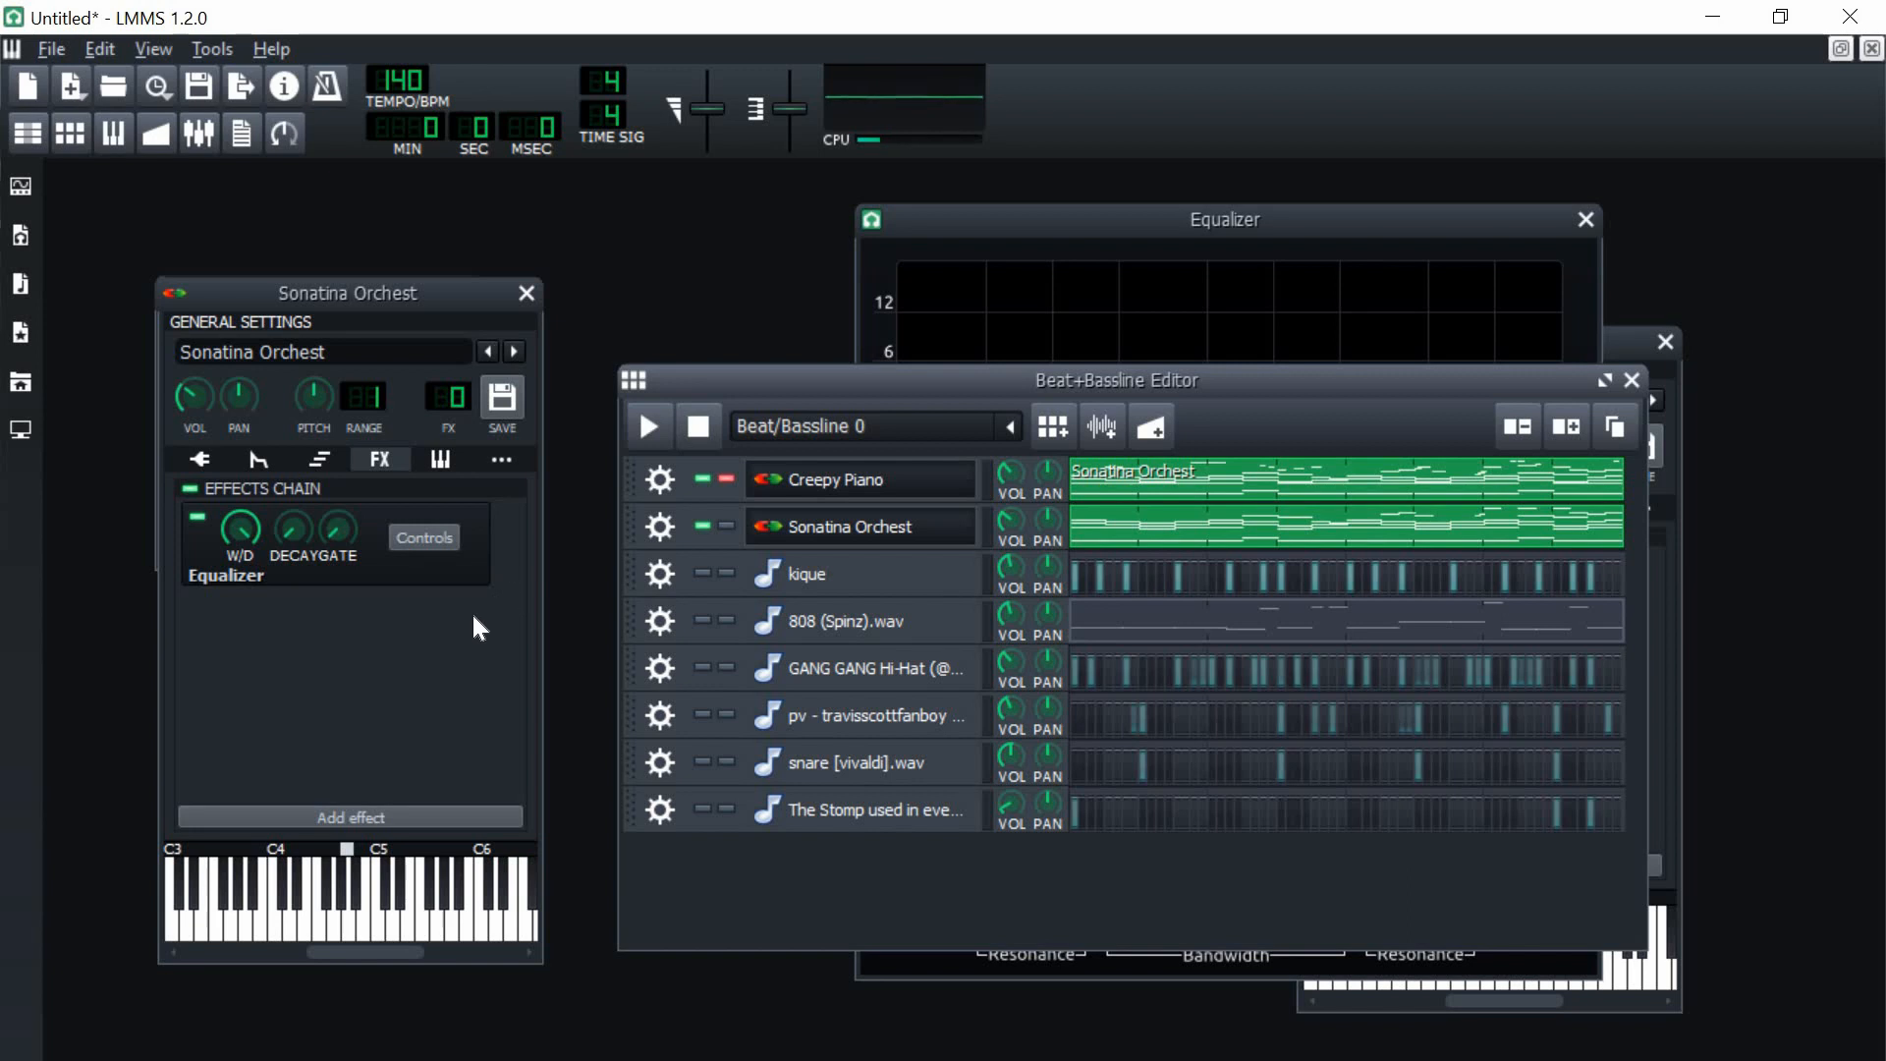
- Add Calf Reverb LADSPA to Sonatina Orchest and place it above the Equalizer in the effects chain
left_click(364, 817)
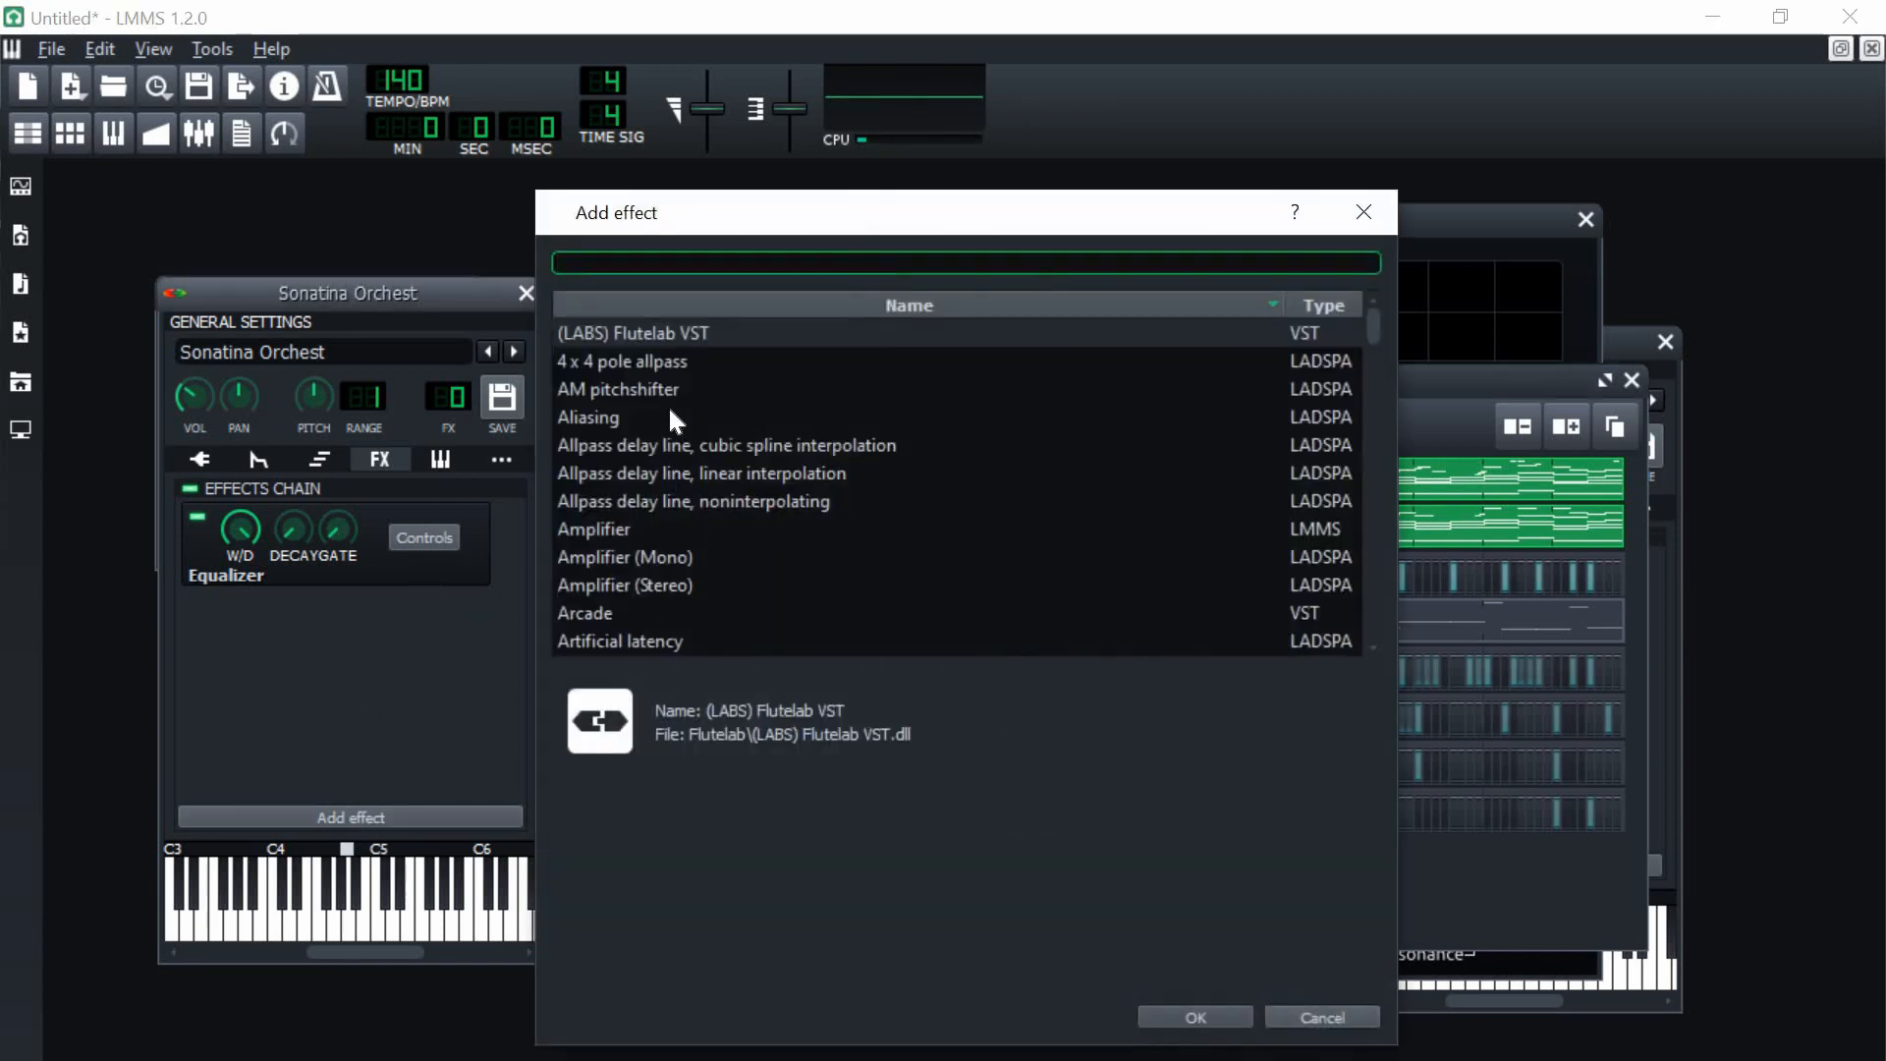
type("rev")
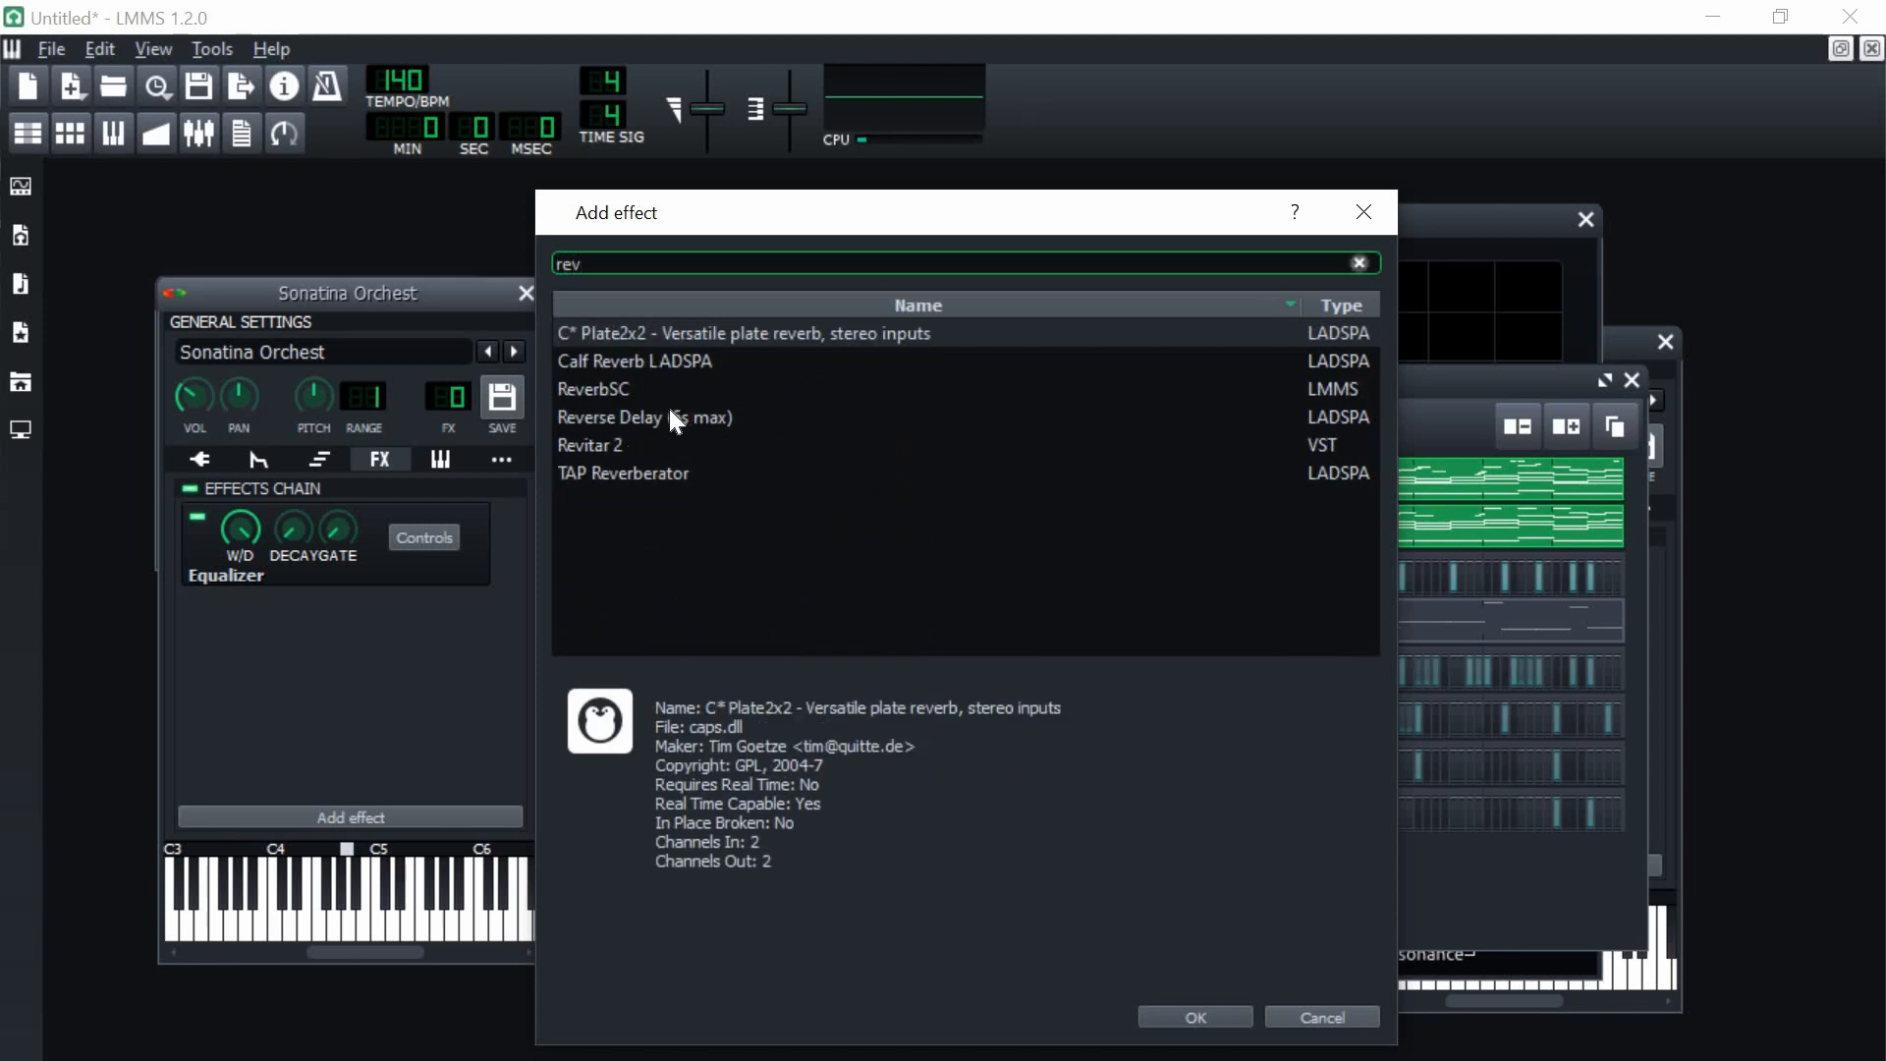
double_click(835, 361)
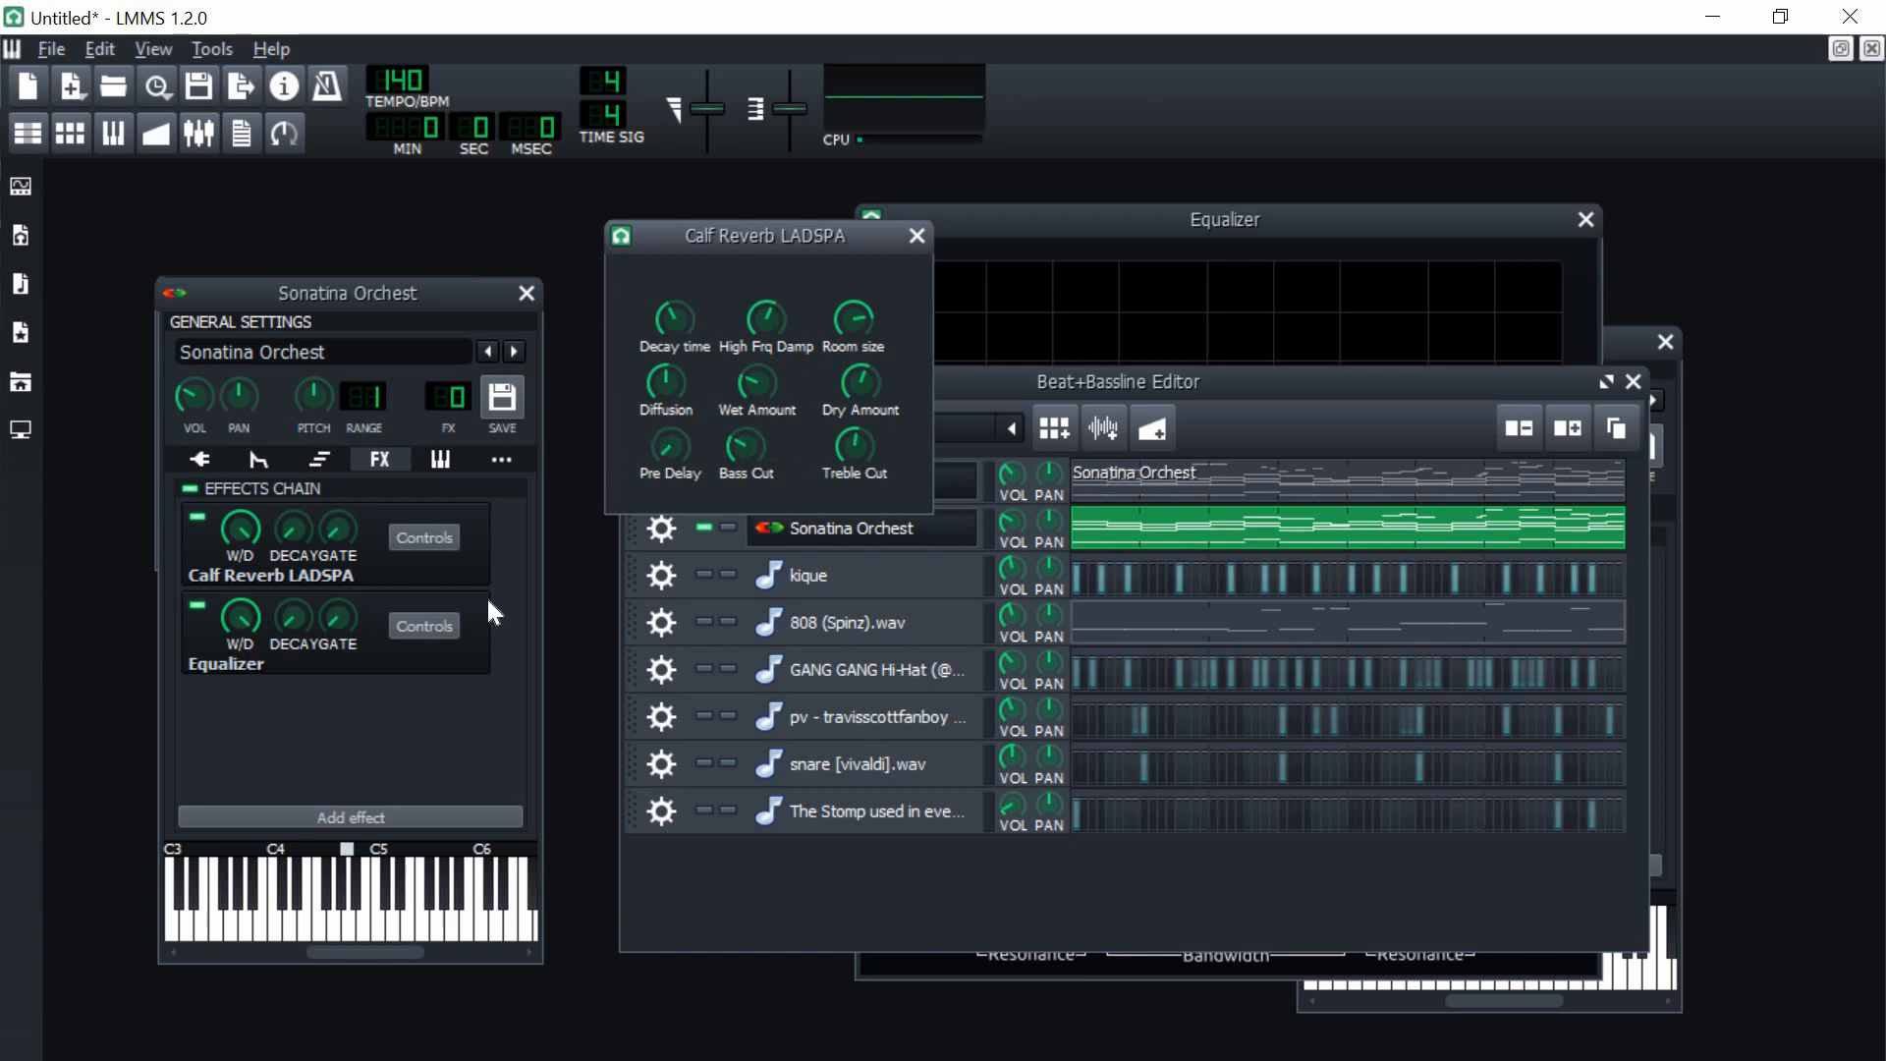
right_click(373, 666)
left_click(456, 752)
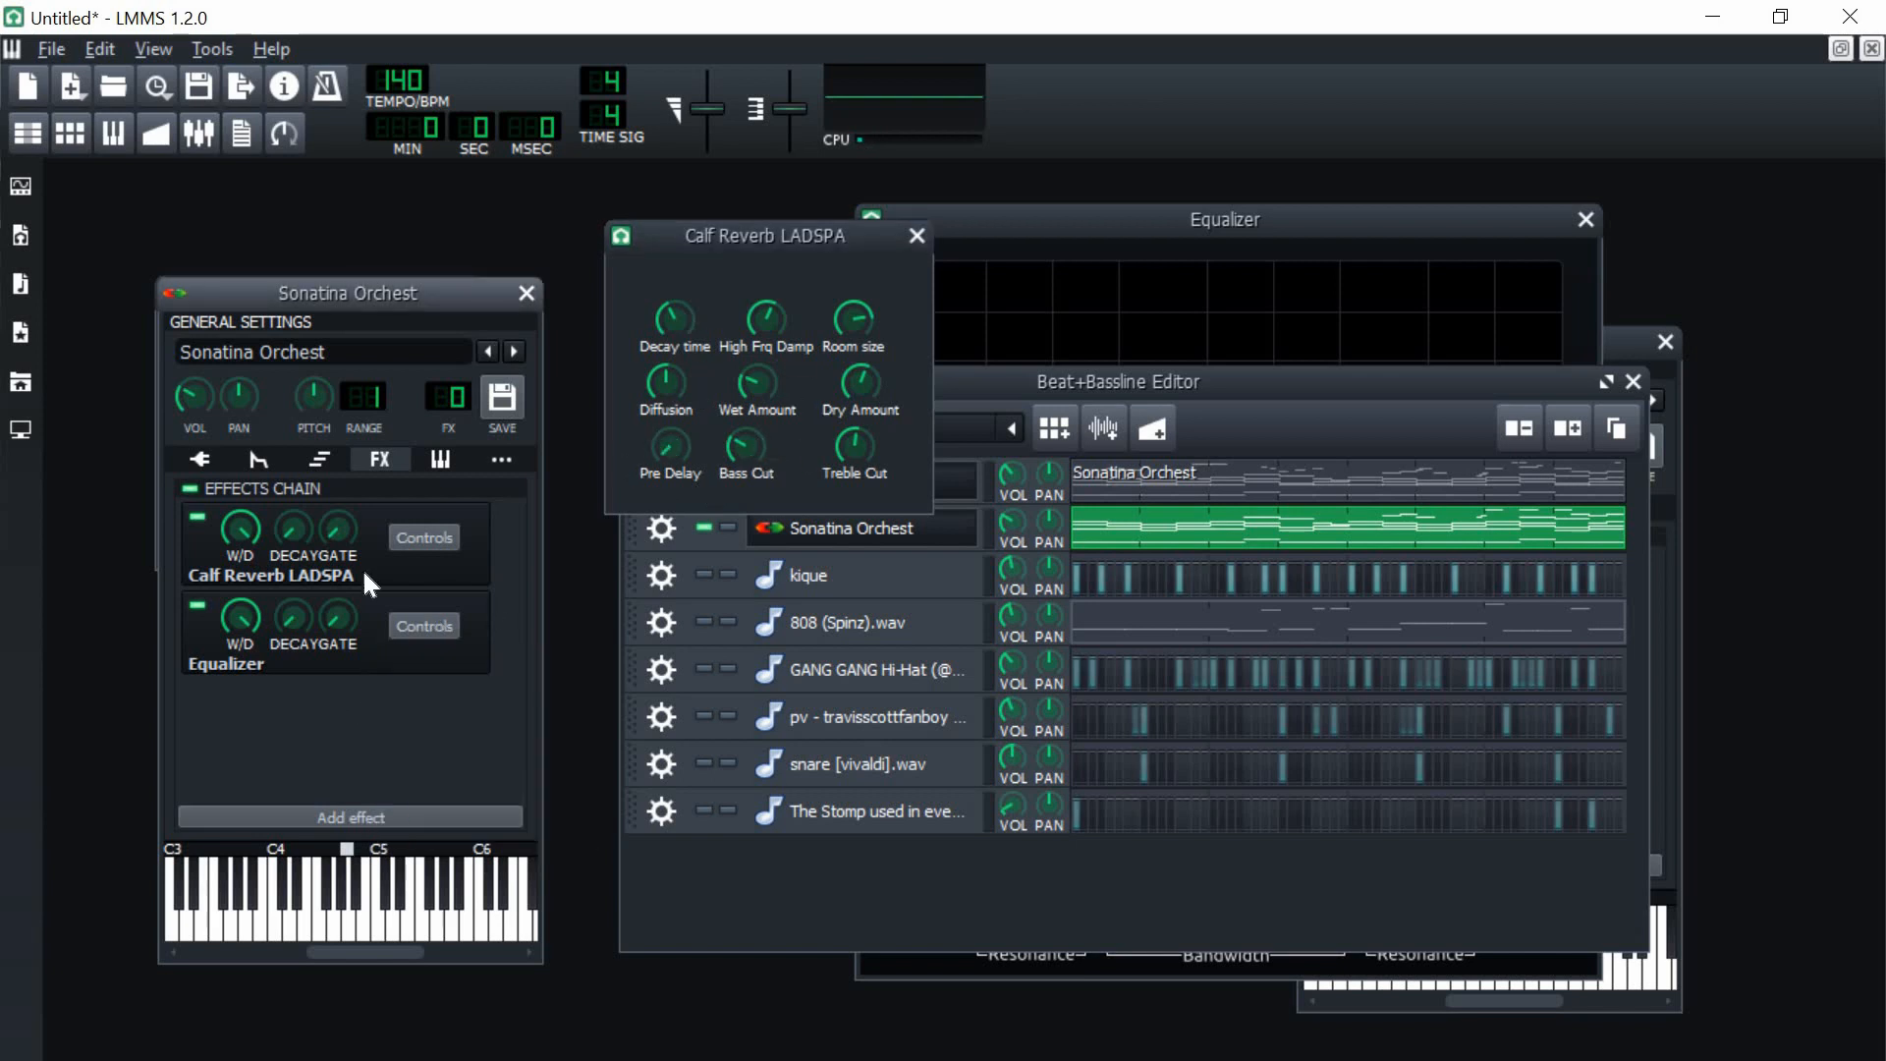
- Add a Stereo Matrix effect to Sonatina Orchest and move it to the start of the effects chain
left_click(330, 817)
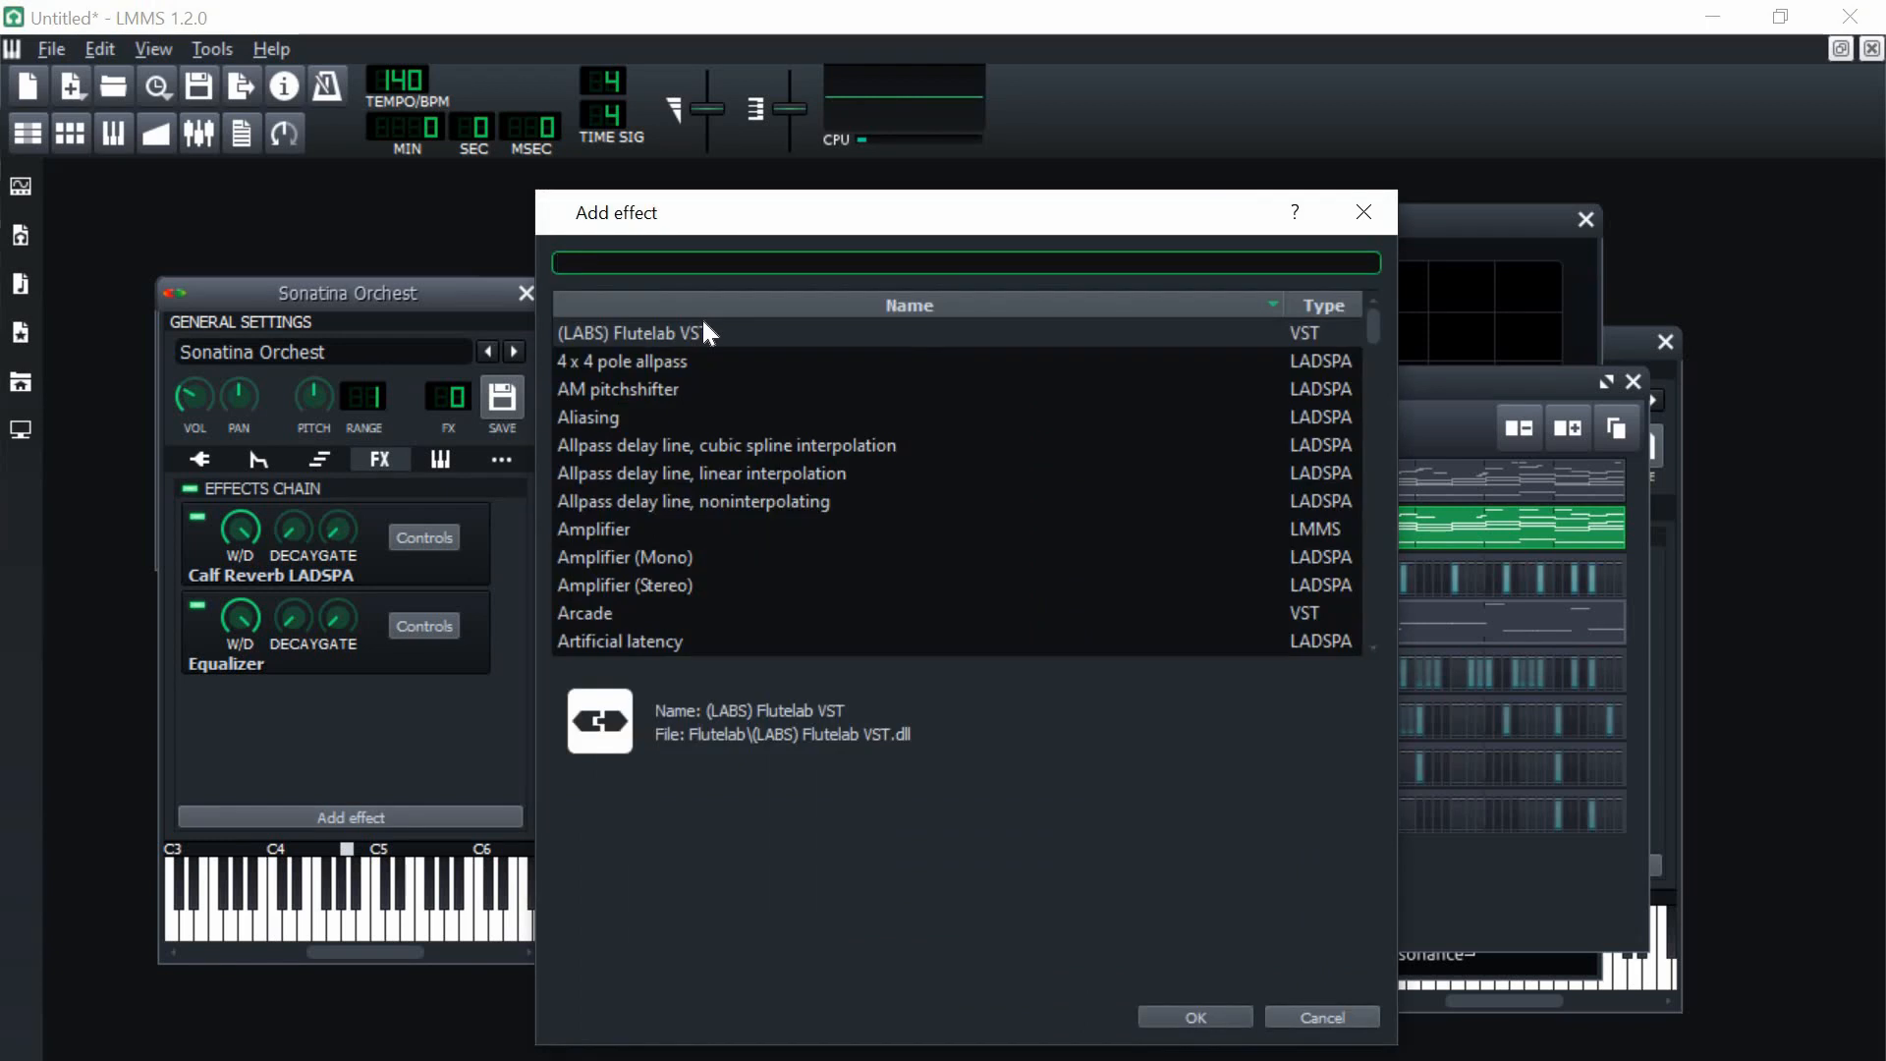
type("ster")
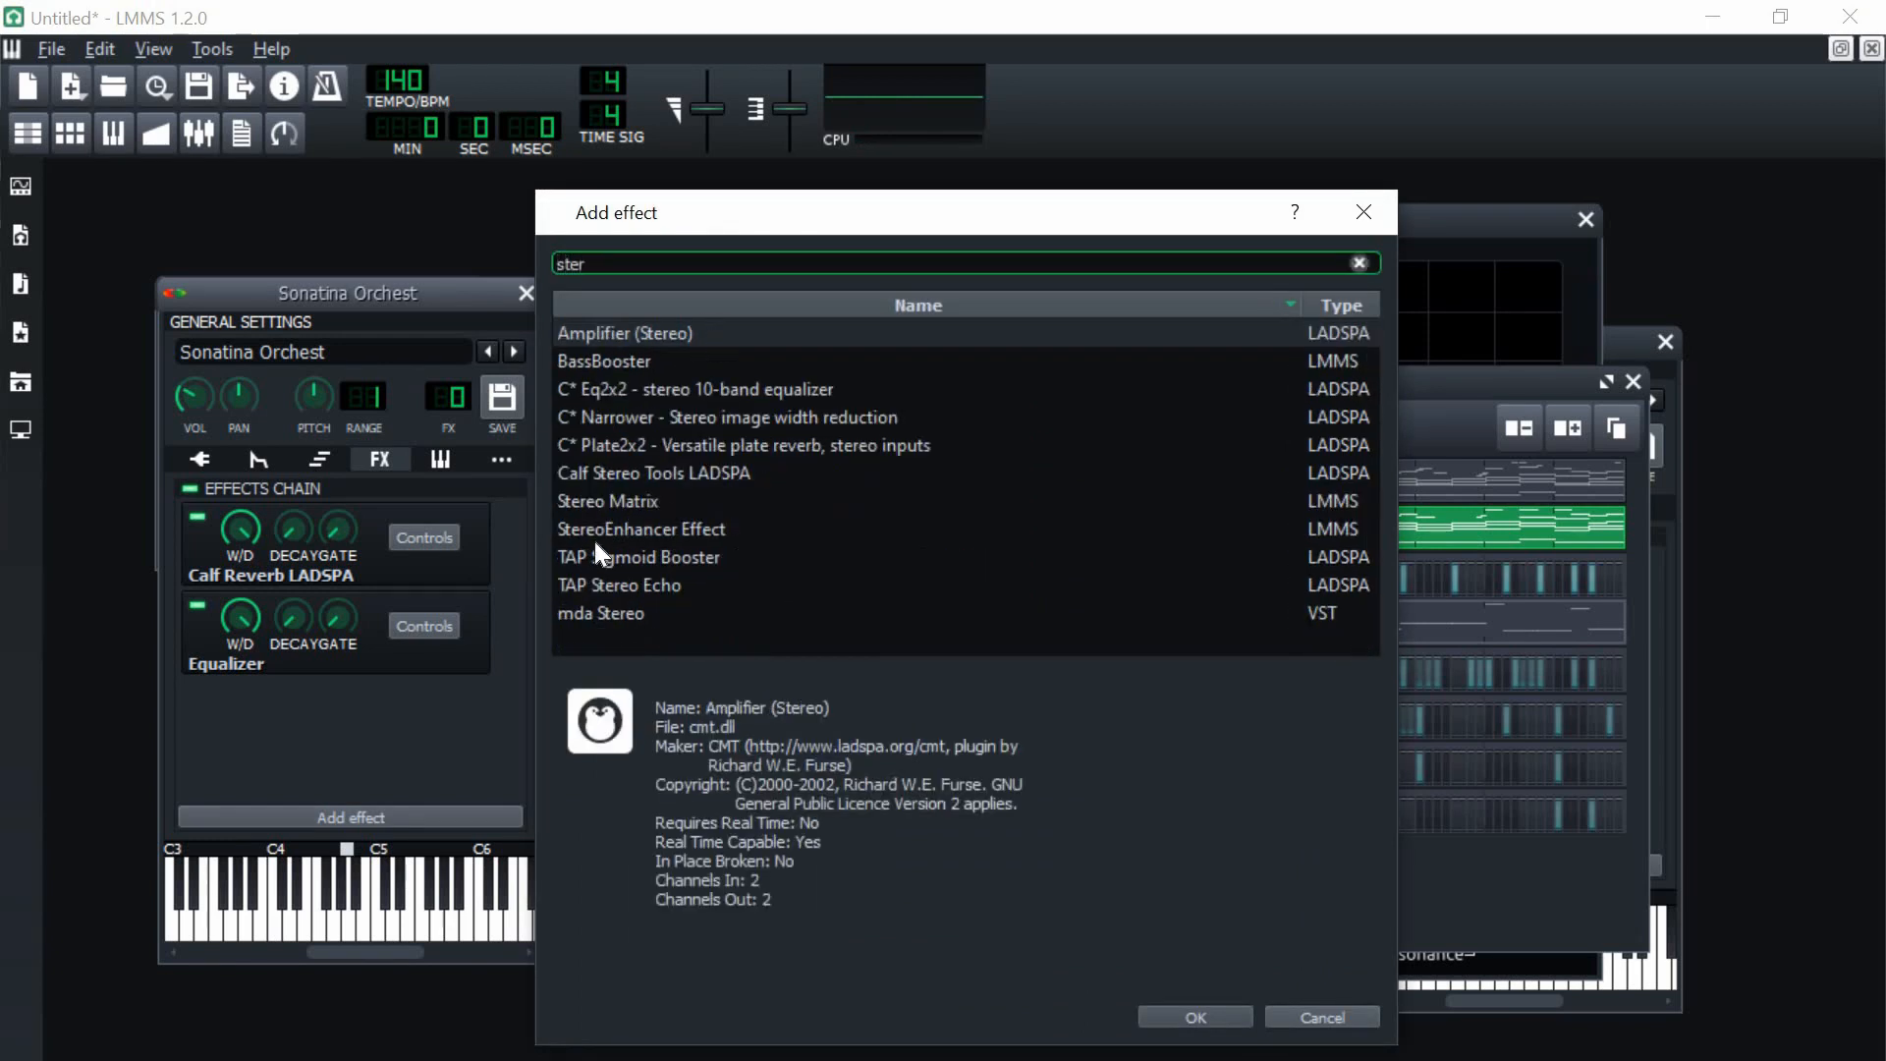
double_click(619, 503)
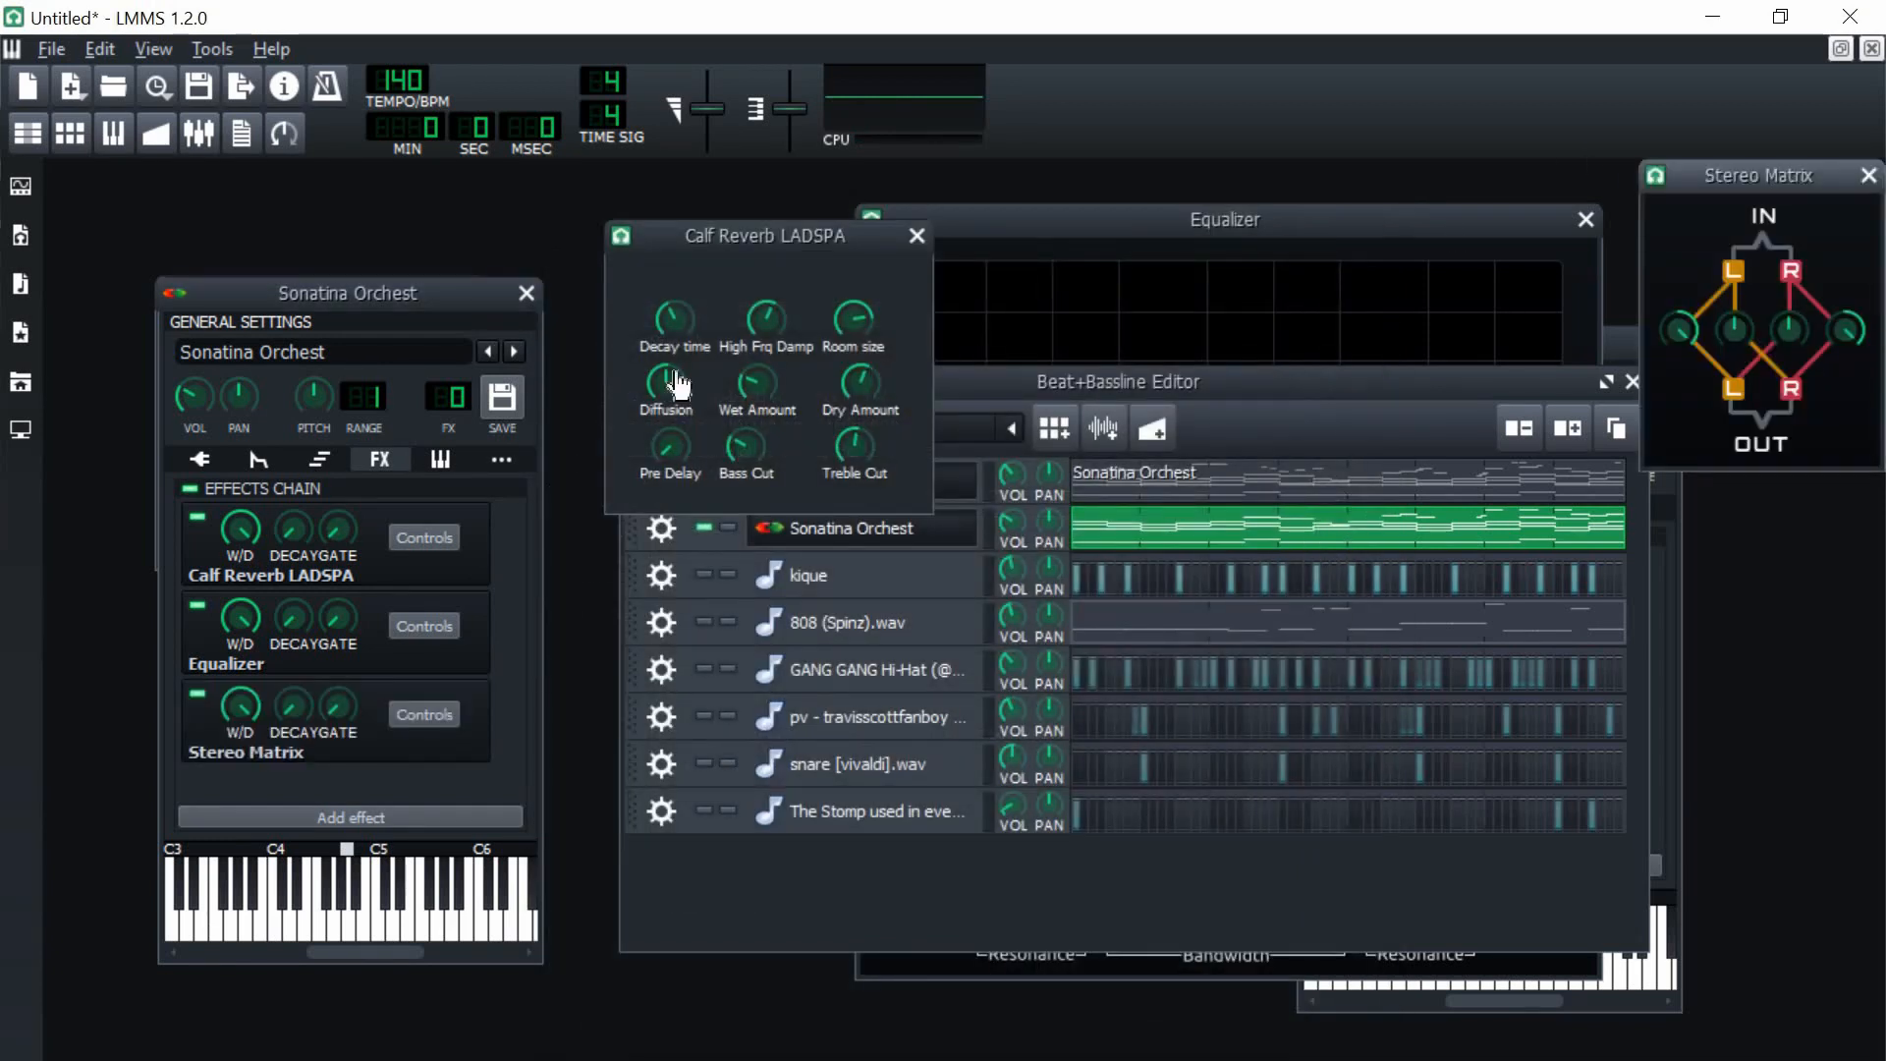
left_click(917, 236)
right_click(371, 765)
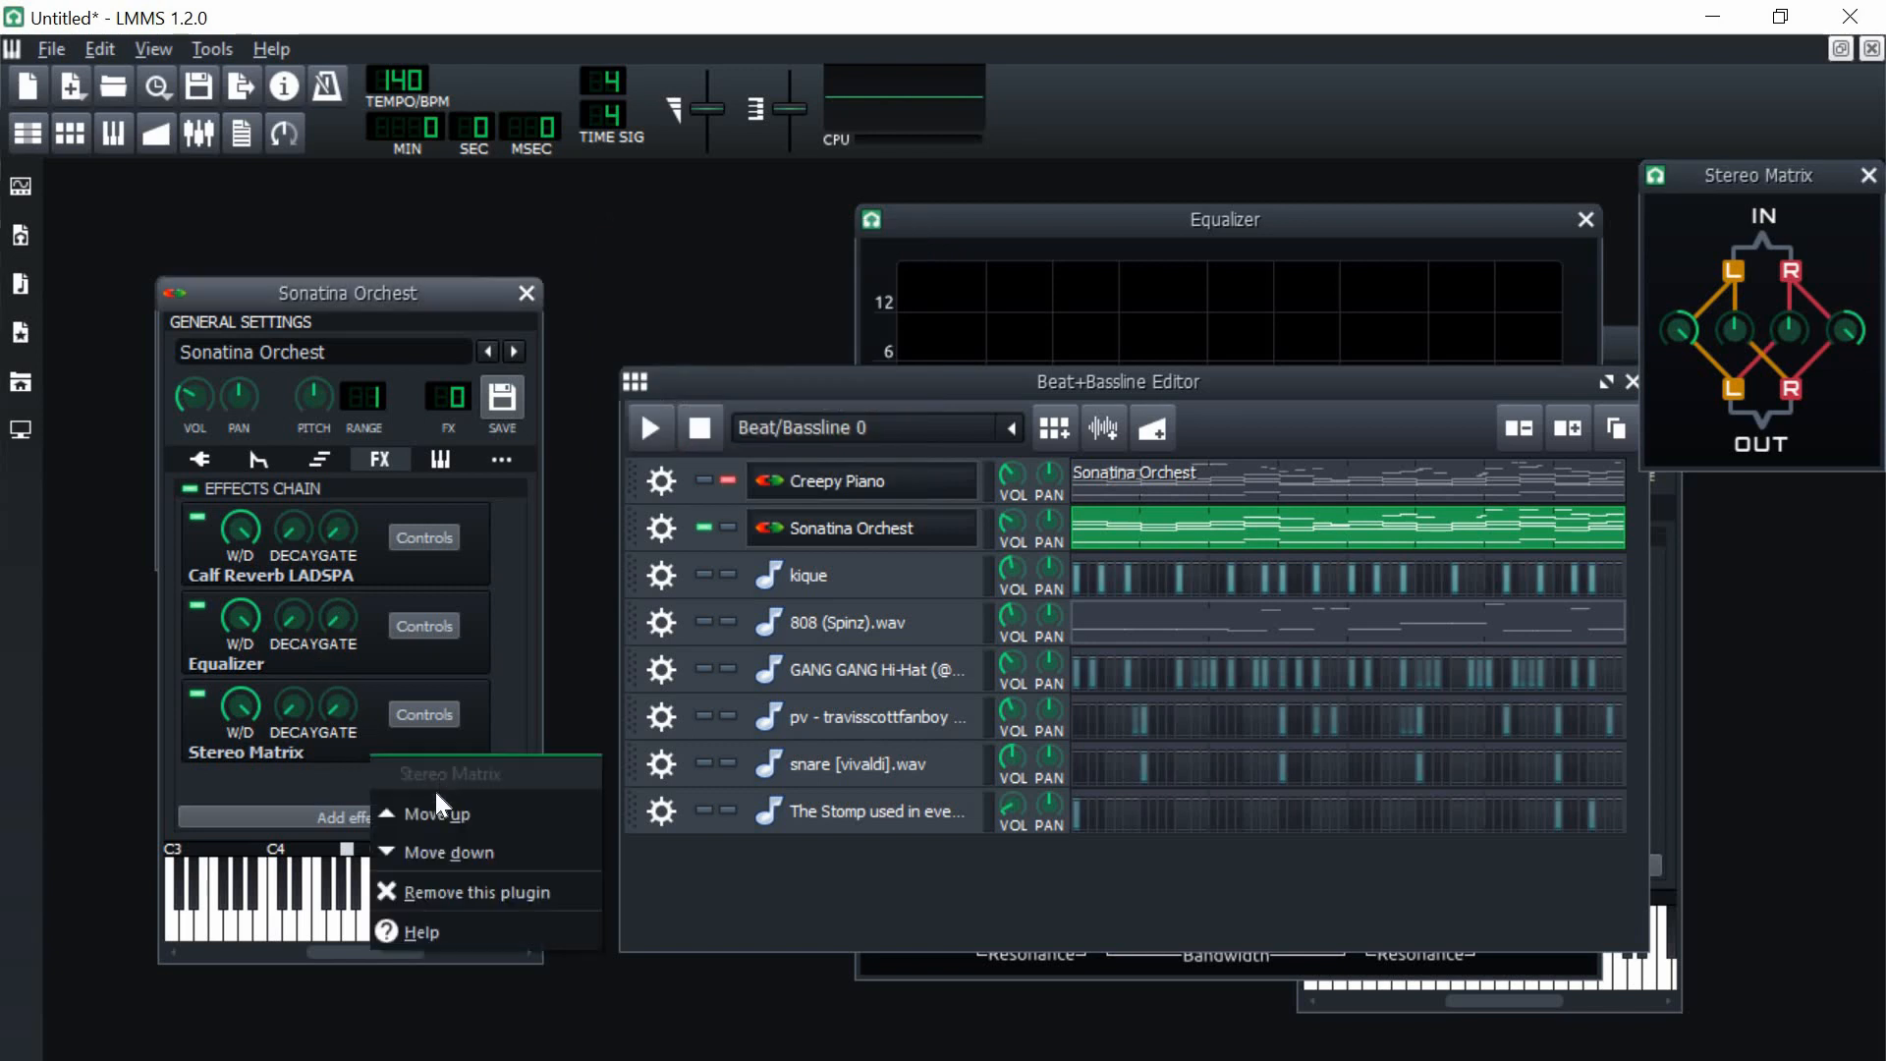
left_click(413, 825)
right_click(328, 656)
left_click(410, 718)
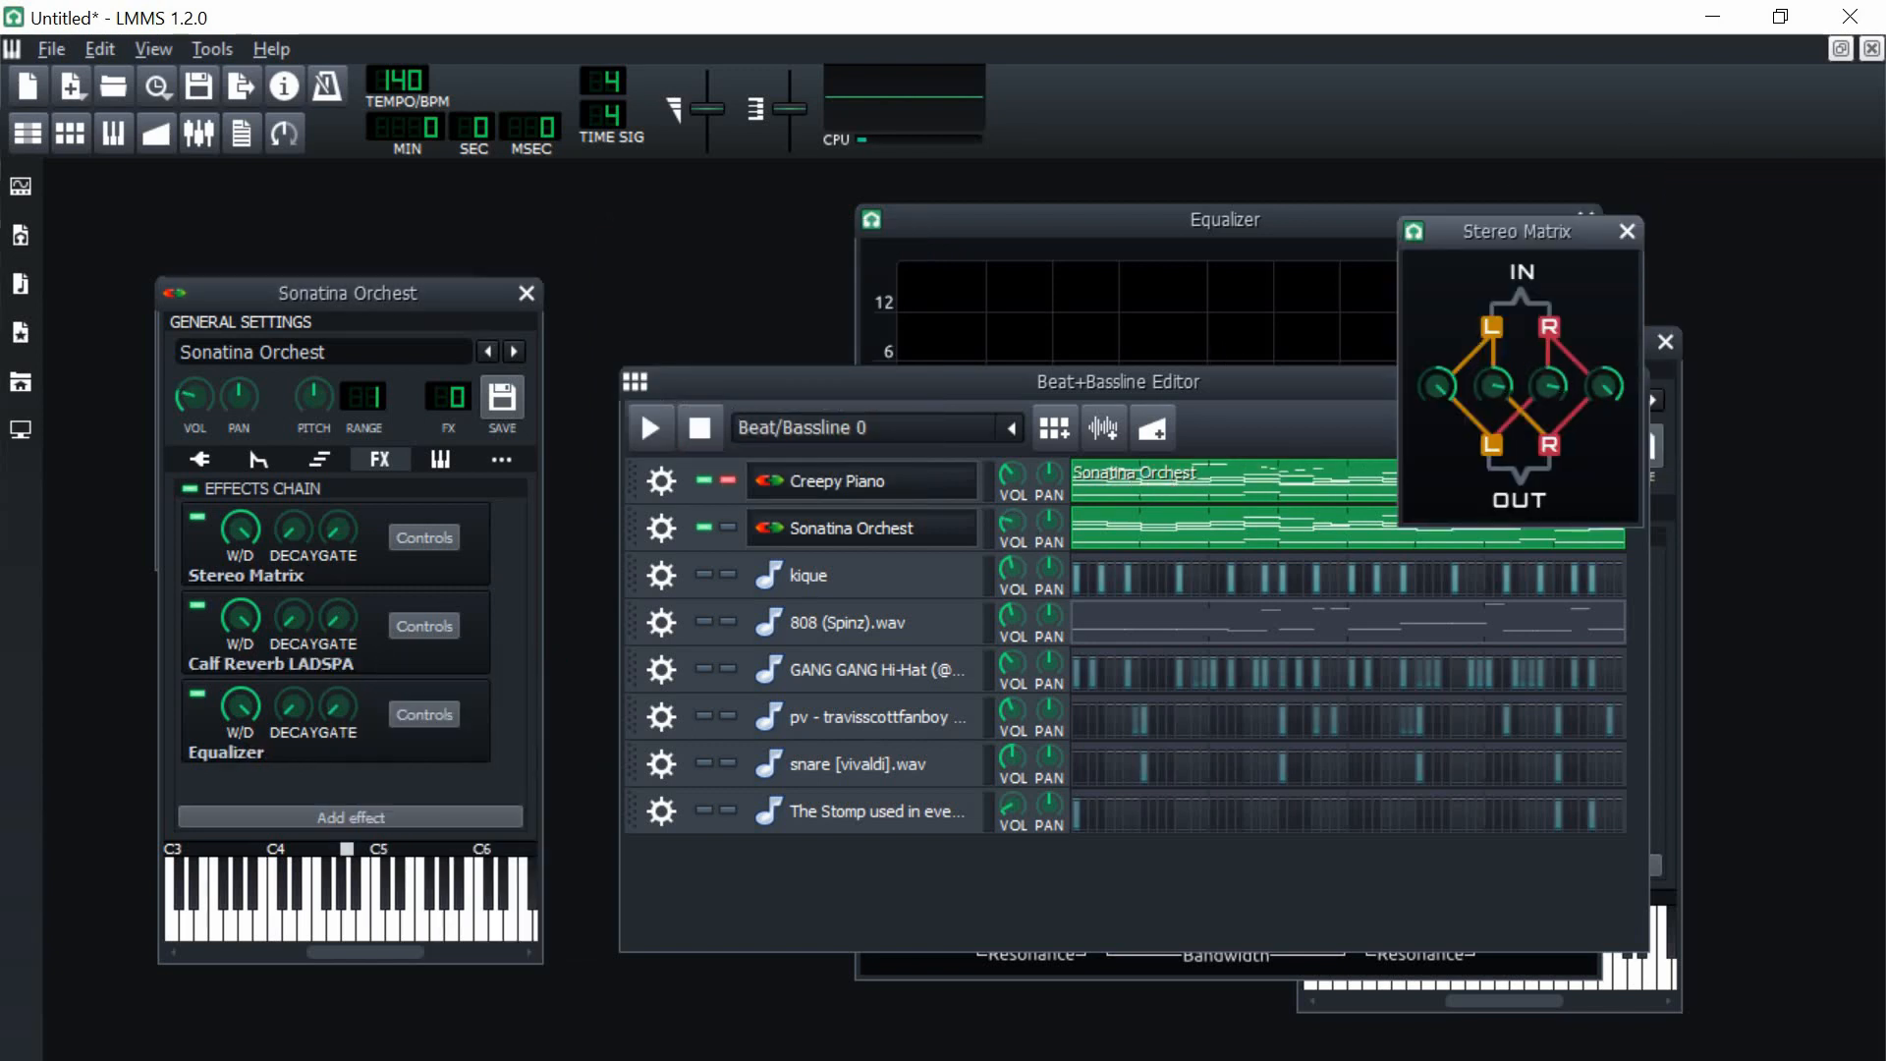
- Lower Sonatina Orchest's volume slightly and tune its Equalizer's band 8 low-pass to about 1189 Hz during playback
left_click_drag(1012, 522, 1012, 536)
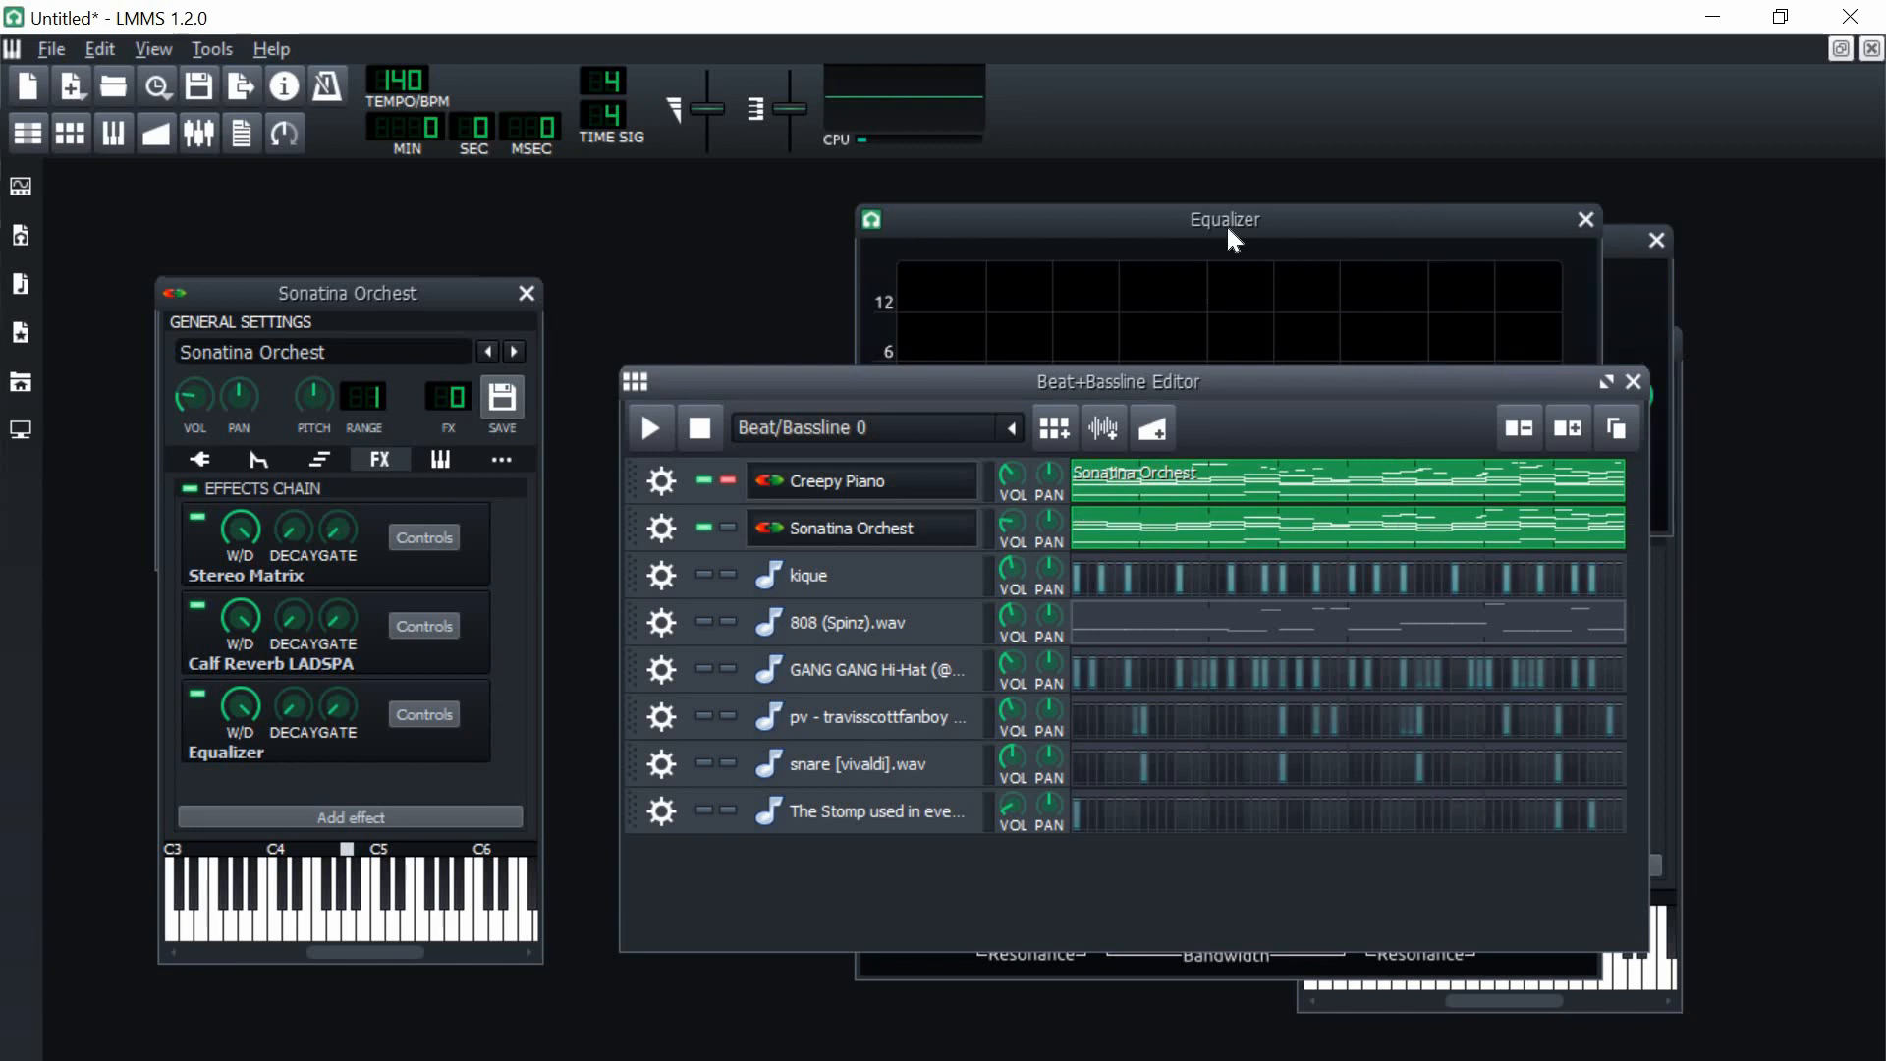
left_click(1241, 220)
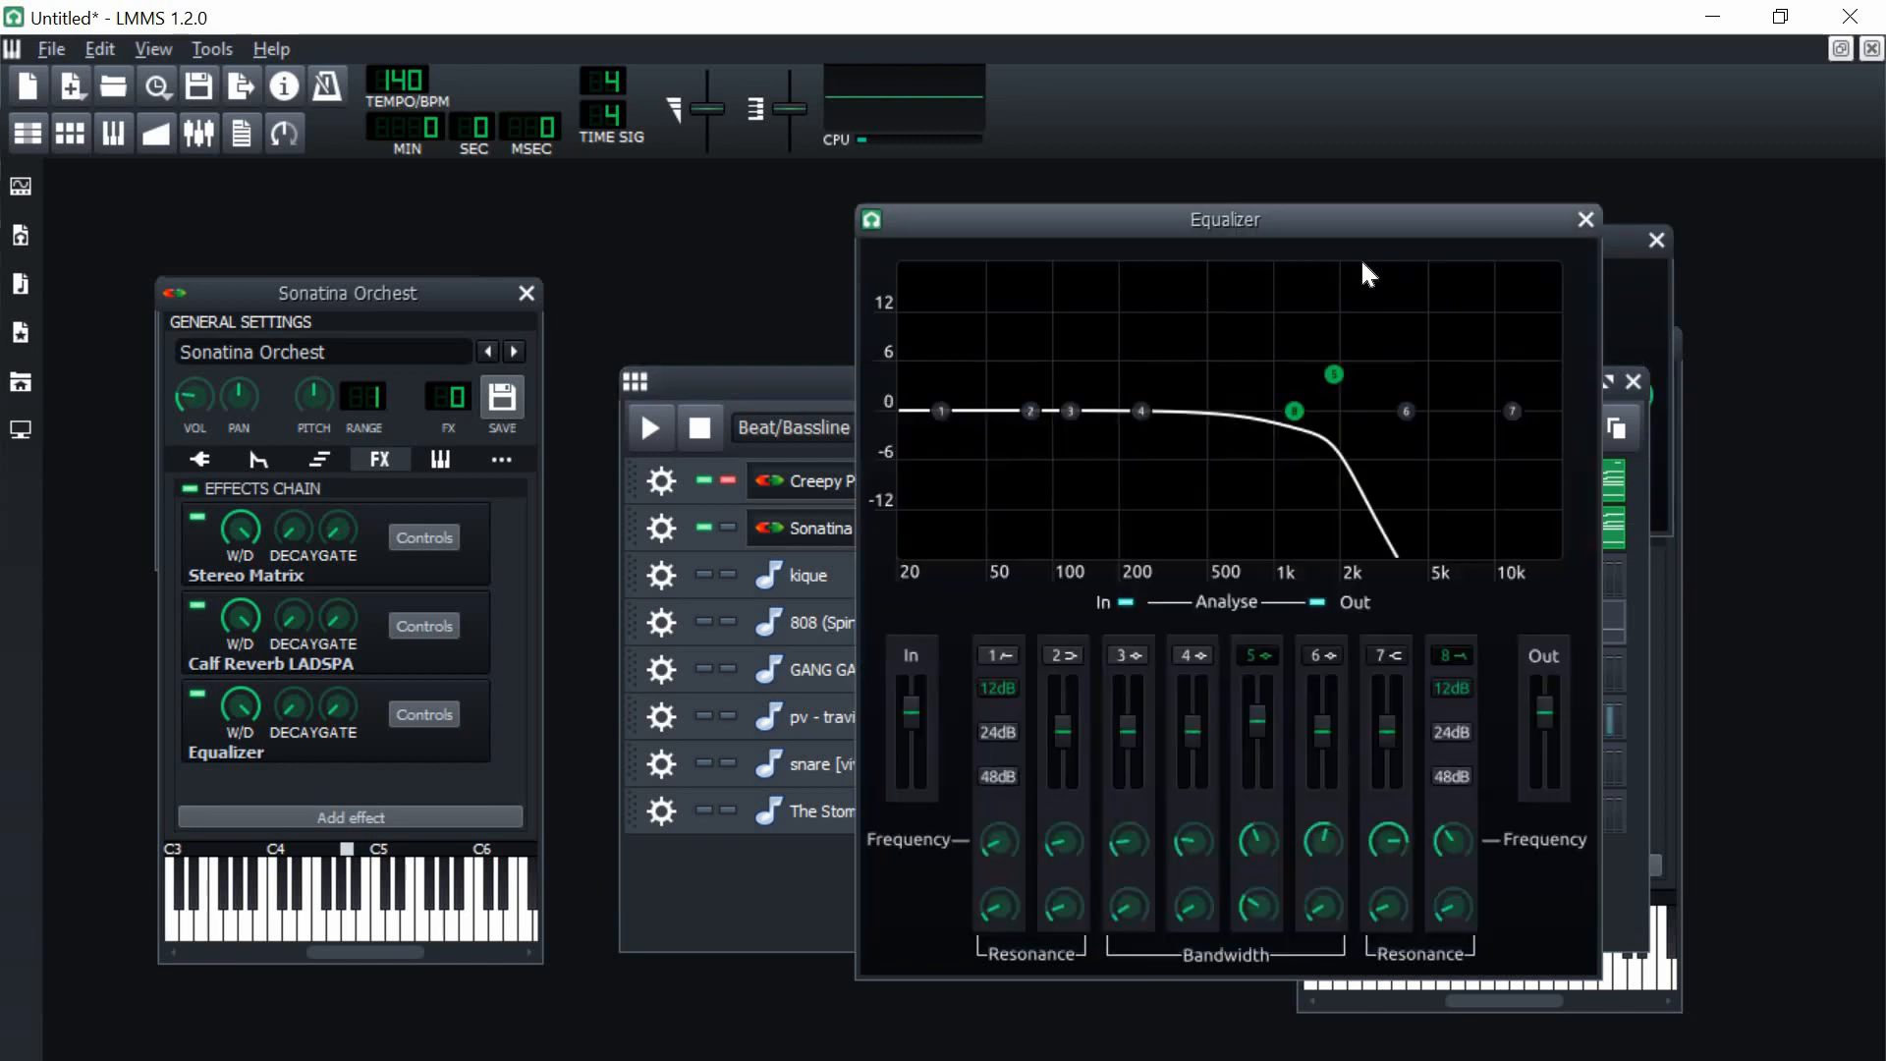
left_click(651, 428)
left_click(1269, 222)
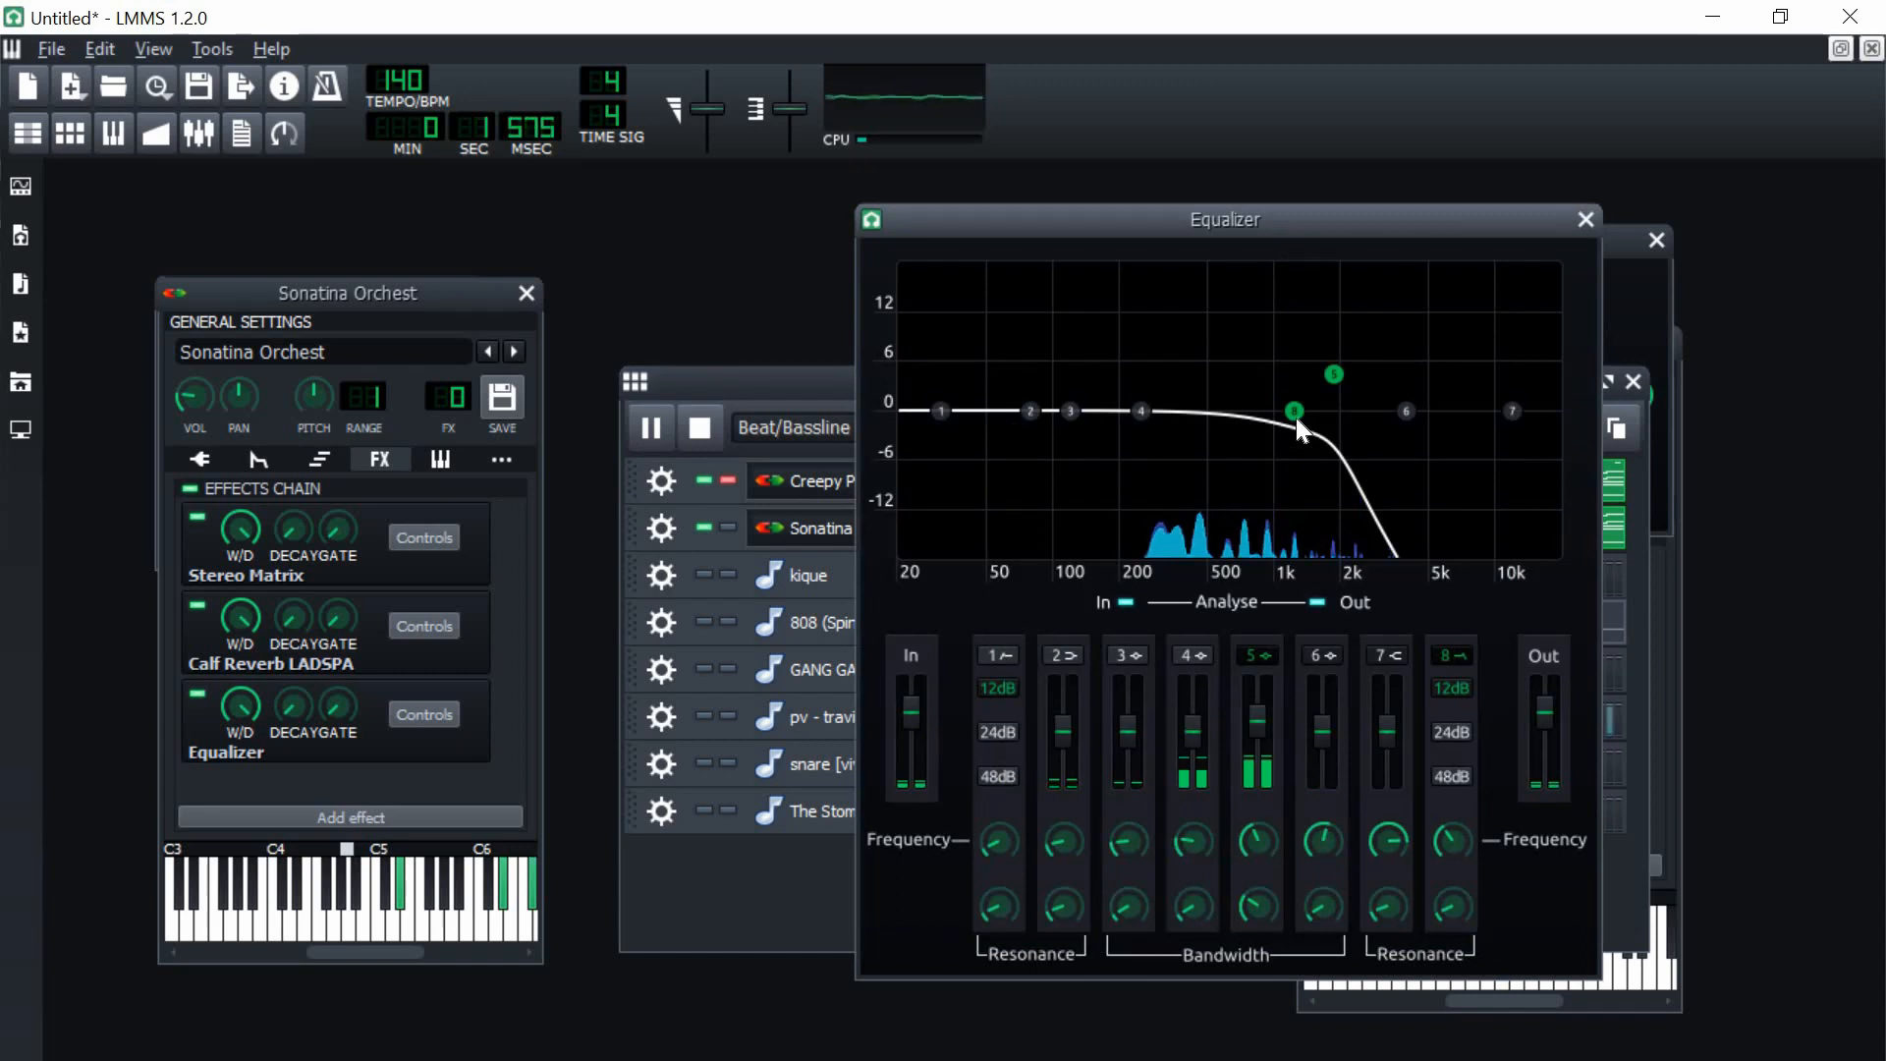
left_click_drag(1297, 421, 1290, 412)
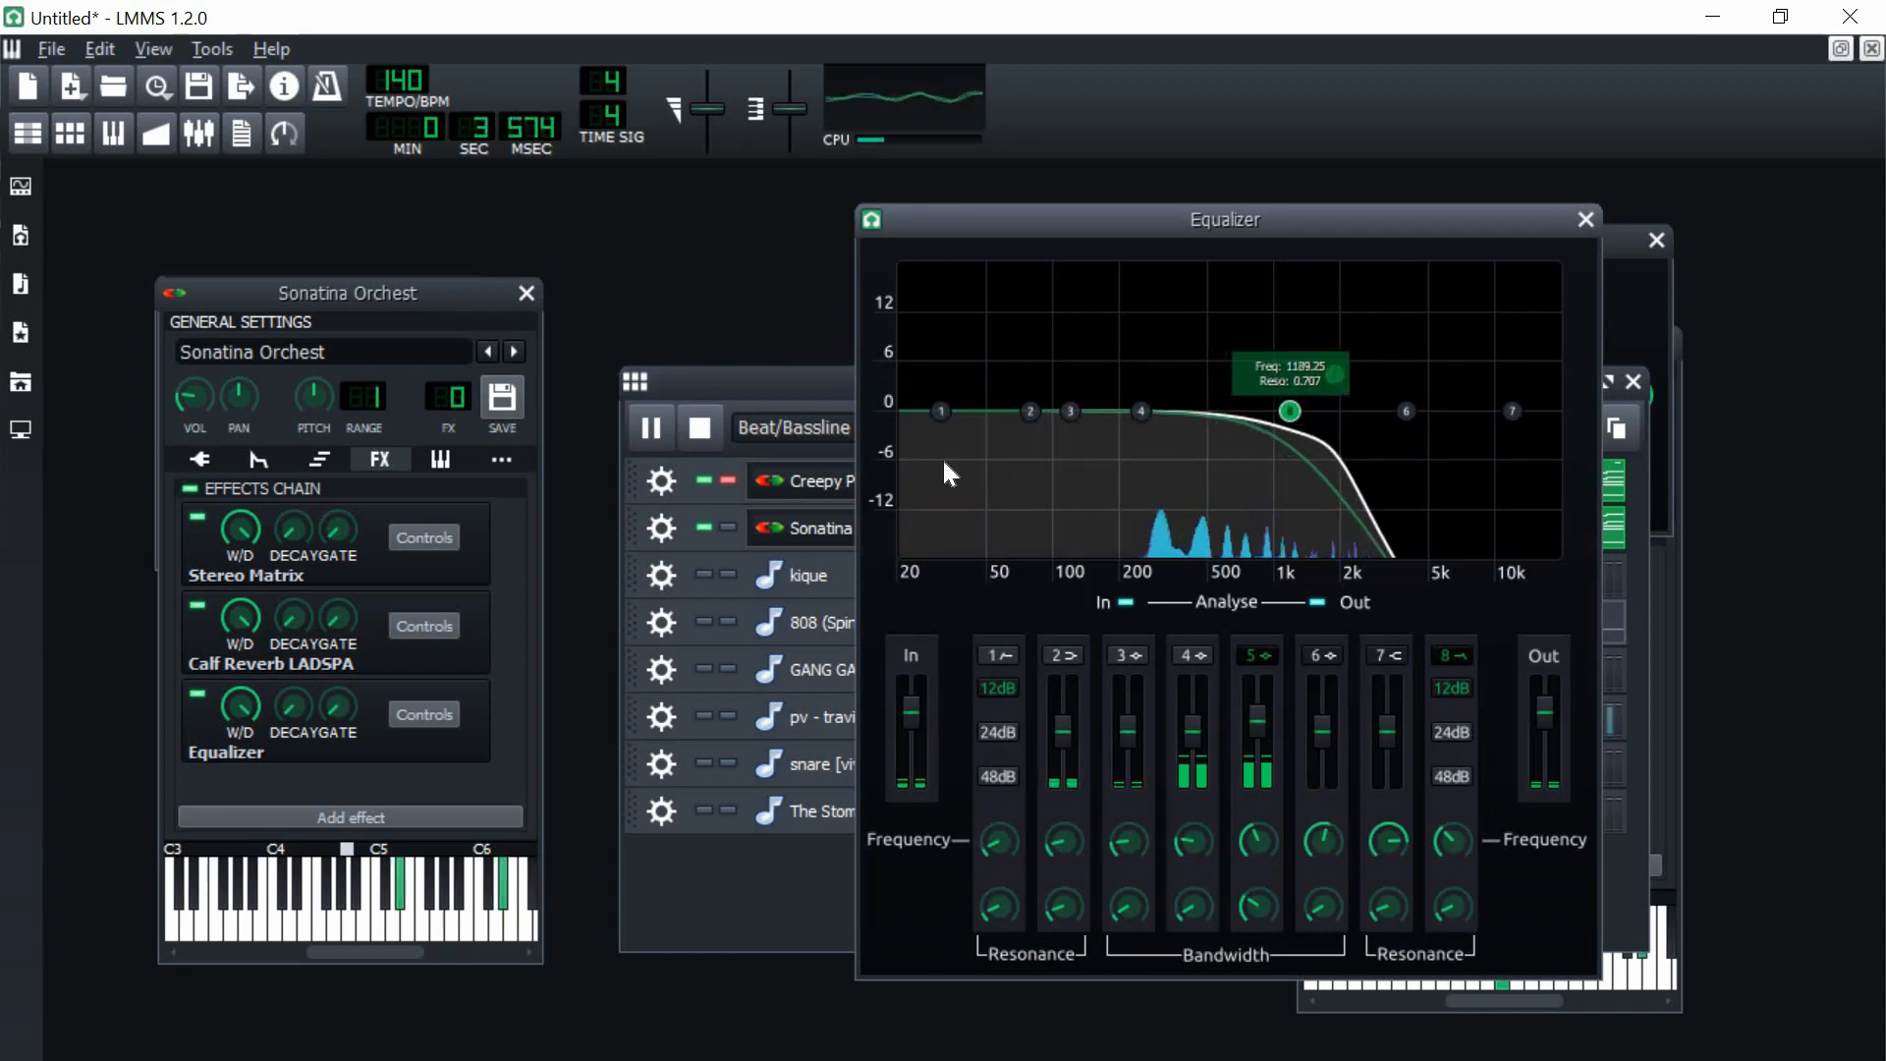
- Fine-tune the Sonatina Orchest and Creepy Piano volumes and close the Equalizer window
left_click(739, 399)
left_click_drag(1012, 524, 1012, 520)
left_click(1012, 478)
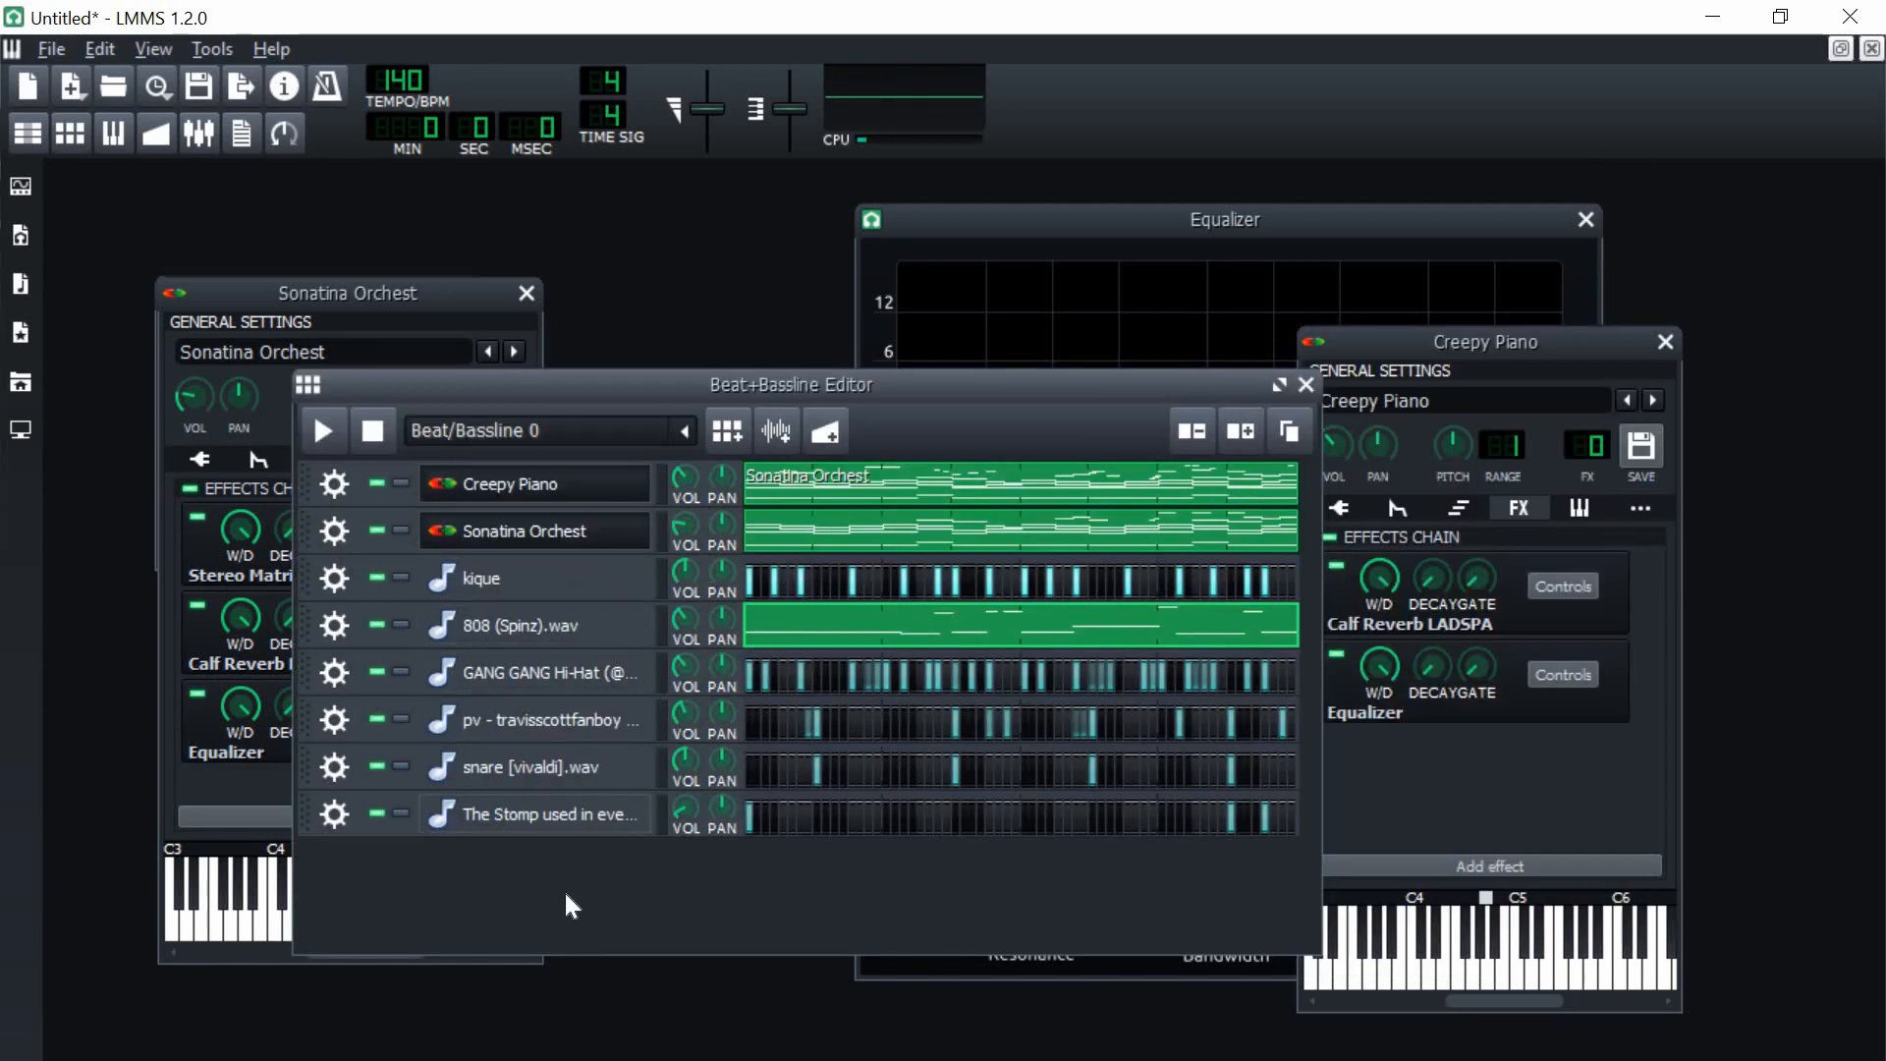
left_click(587, 491)
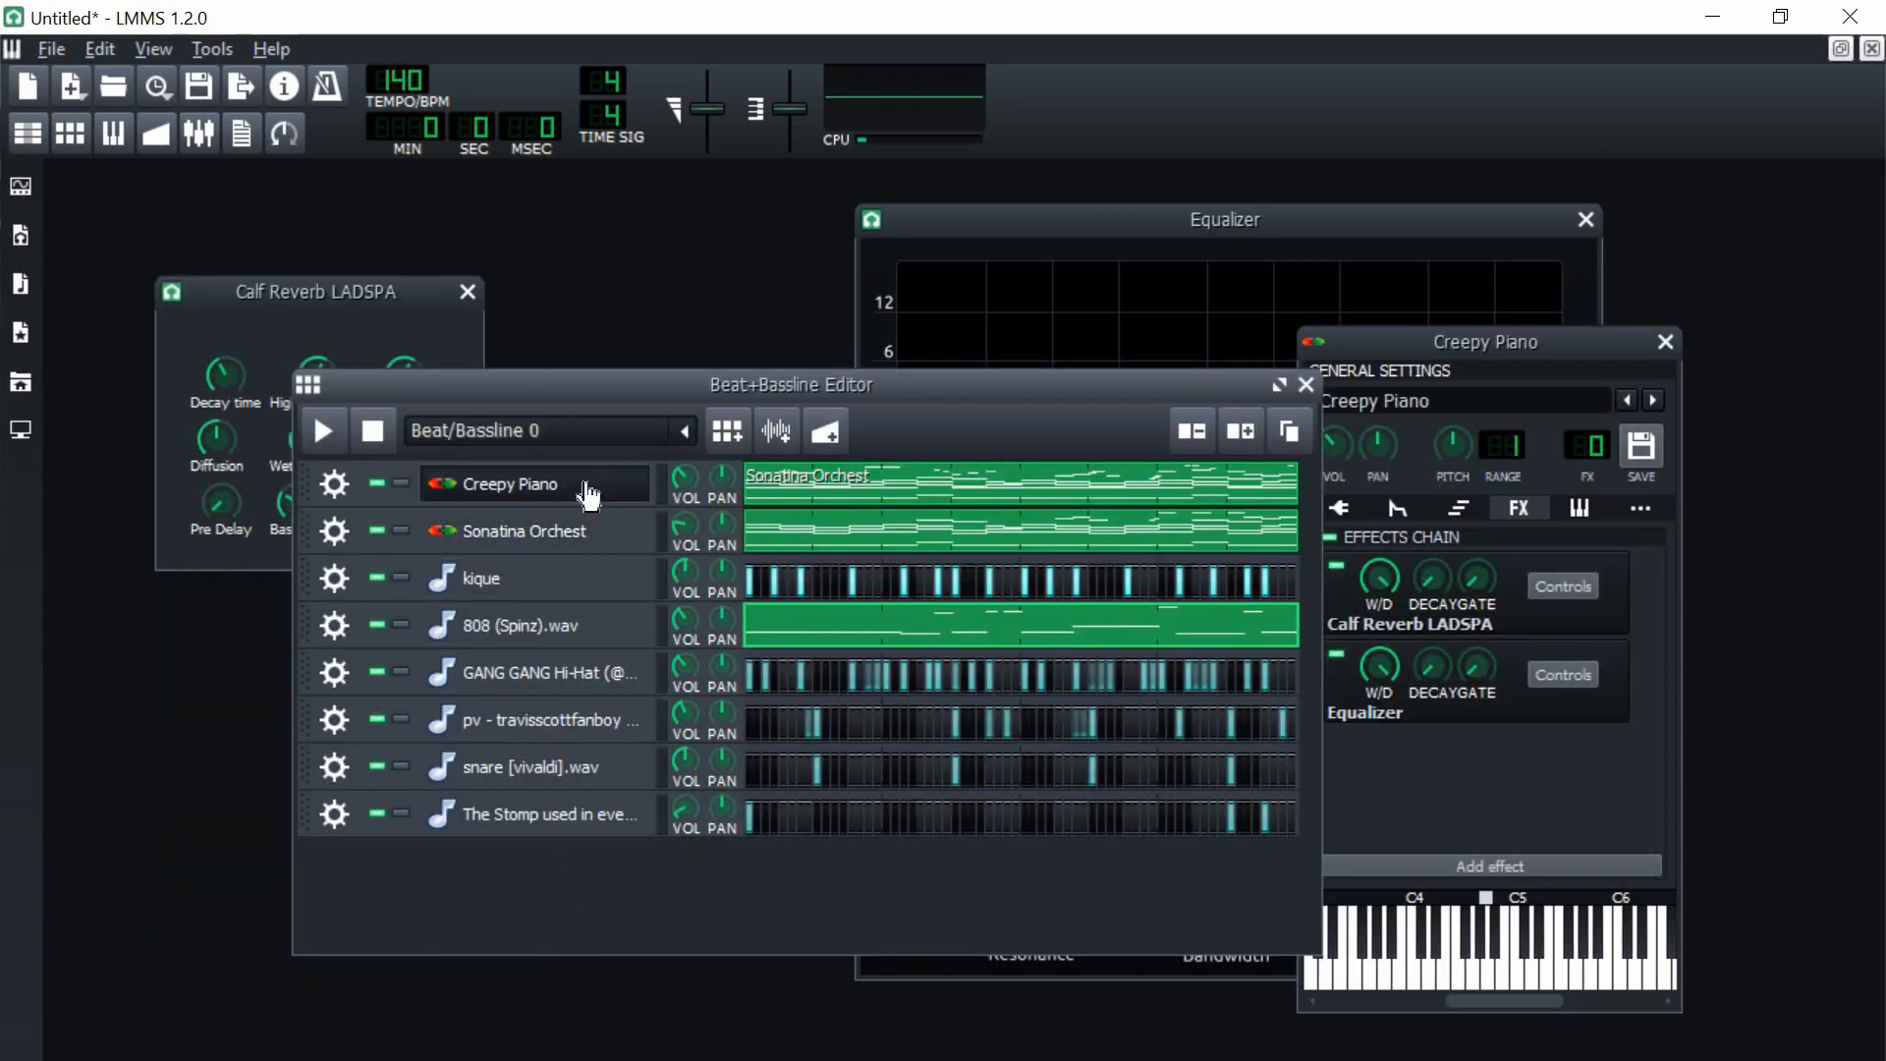
left_click(587, 491)
left_click(1585, 219)
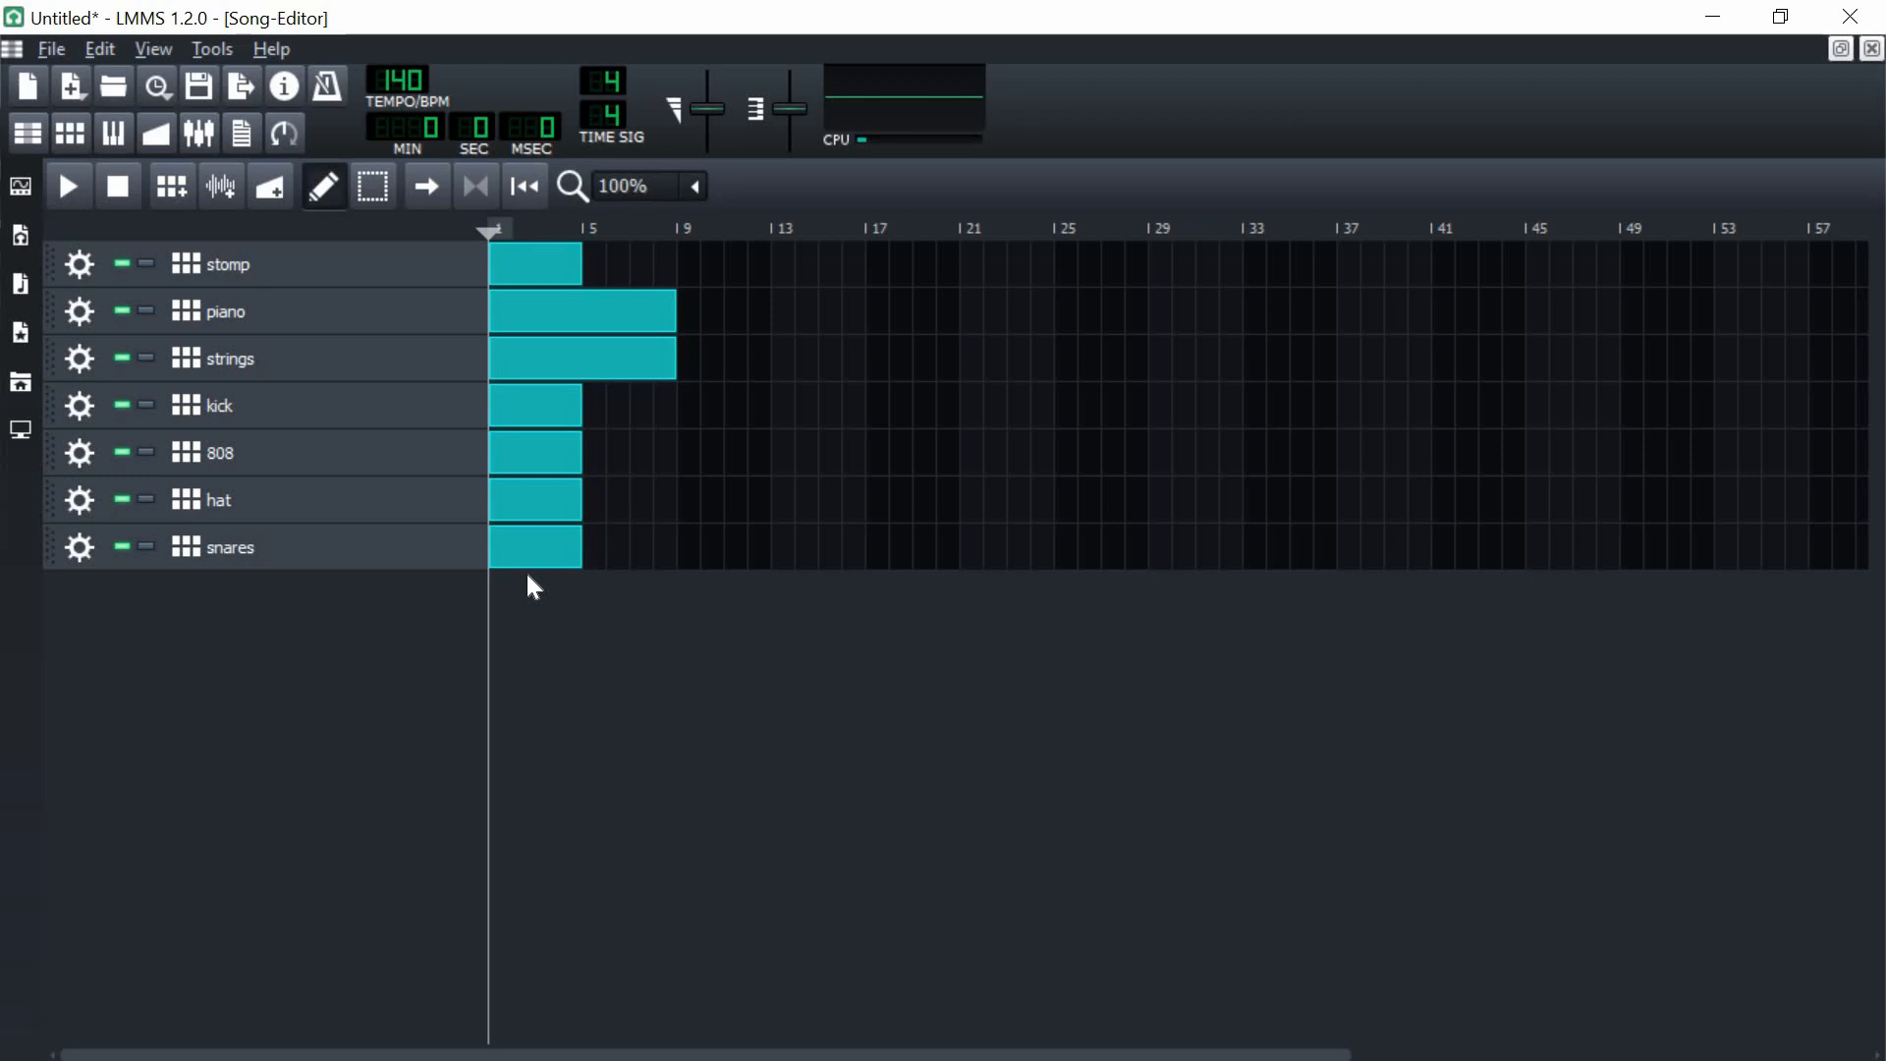
- Duplicate the stomp, kick, 808, hat and snares blocks to bar 5, and move the whole eight-bar arrangement to bar 17
key("shift+e")
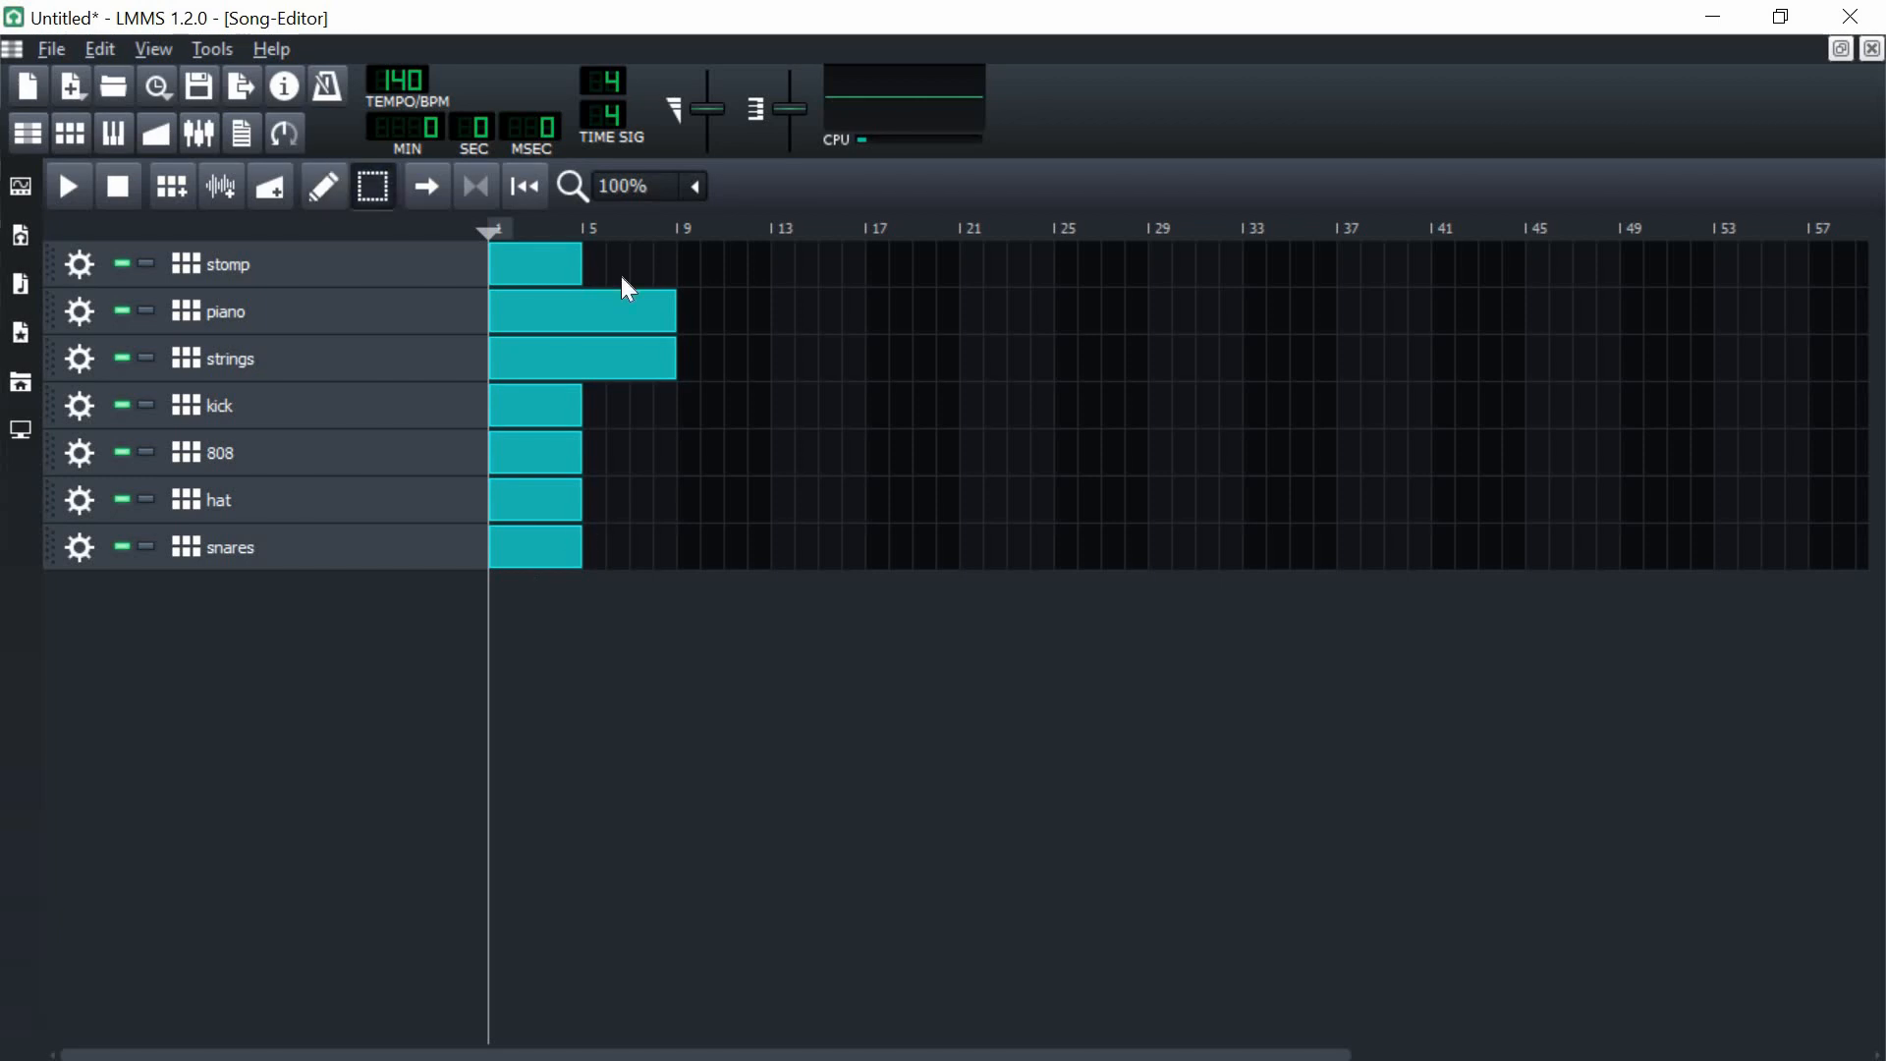
left_click_drag(617, 397, 624, 542)
left_click_drag(699, 267, 546, 512)
left_click_drag(546, 513, 894, 533)
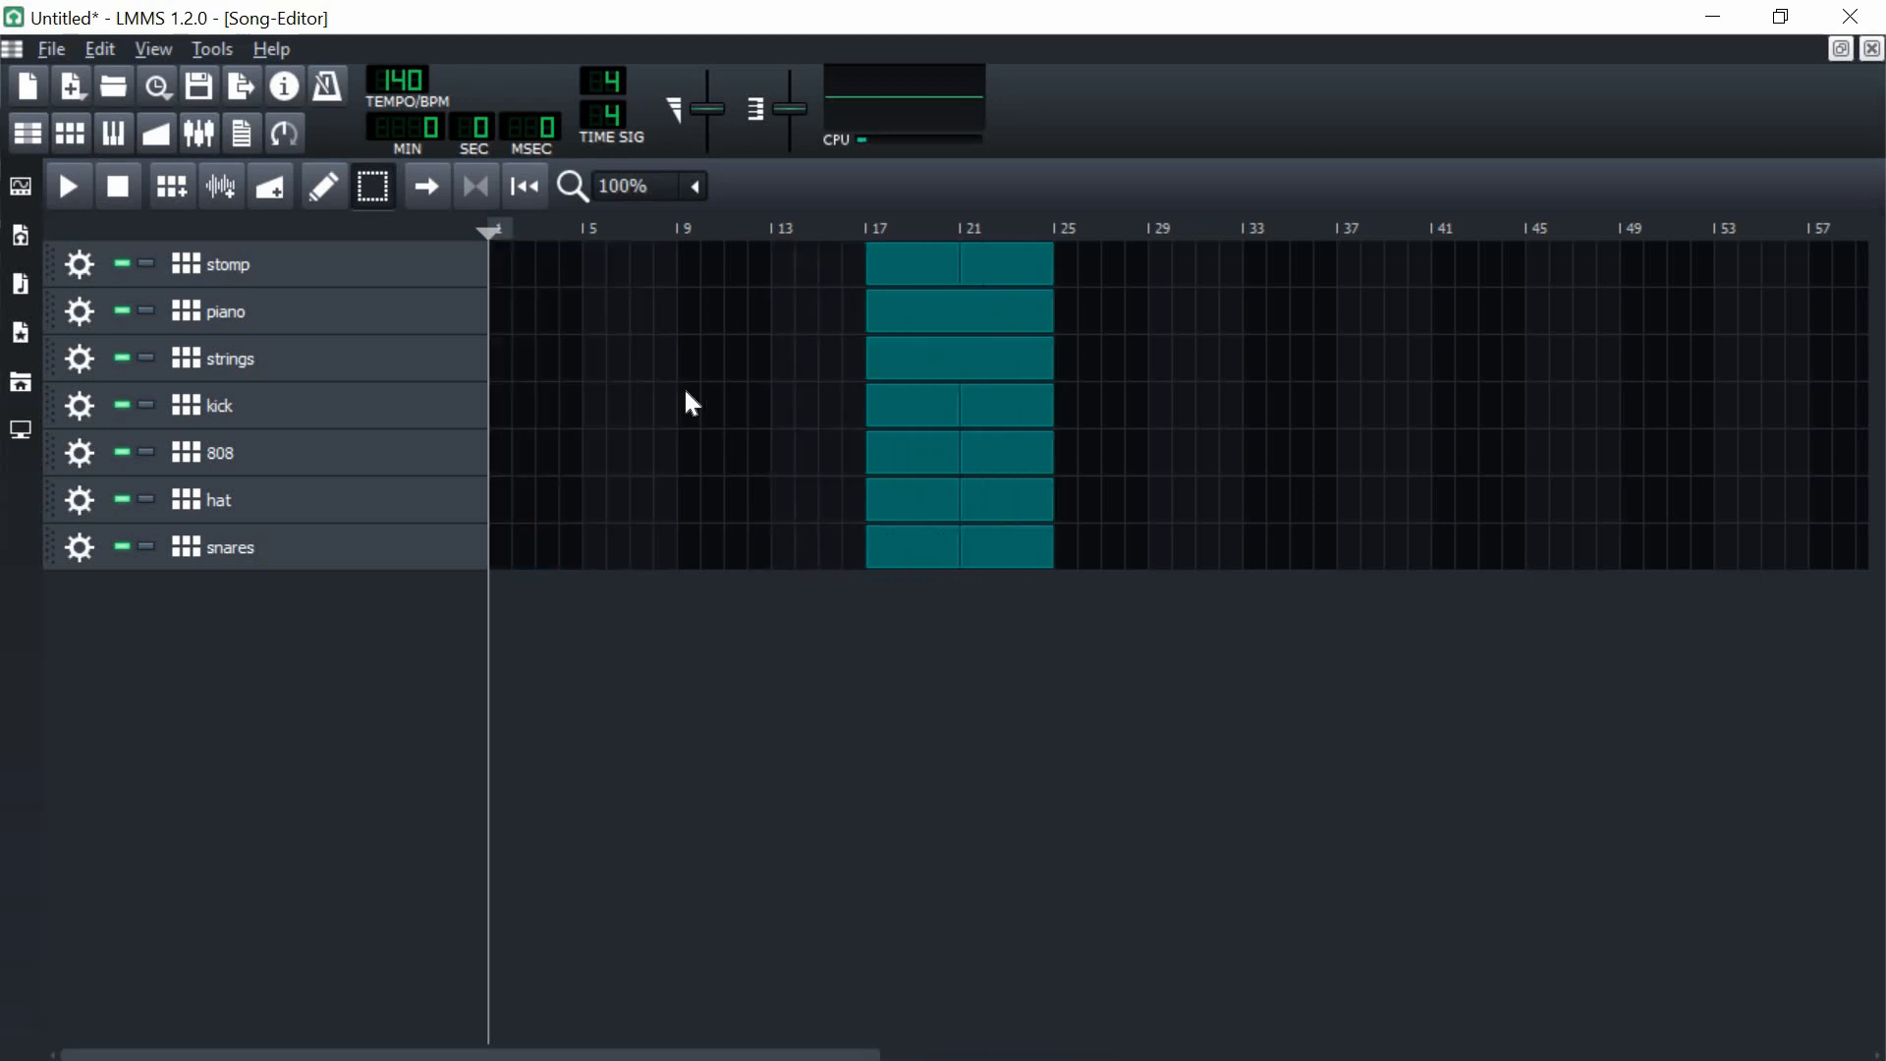
- Copy the piano block to bars 1 and 9, and the strings block to bar 9
left_click(787, 344)
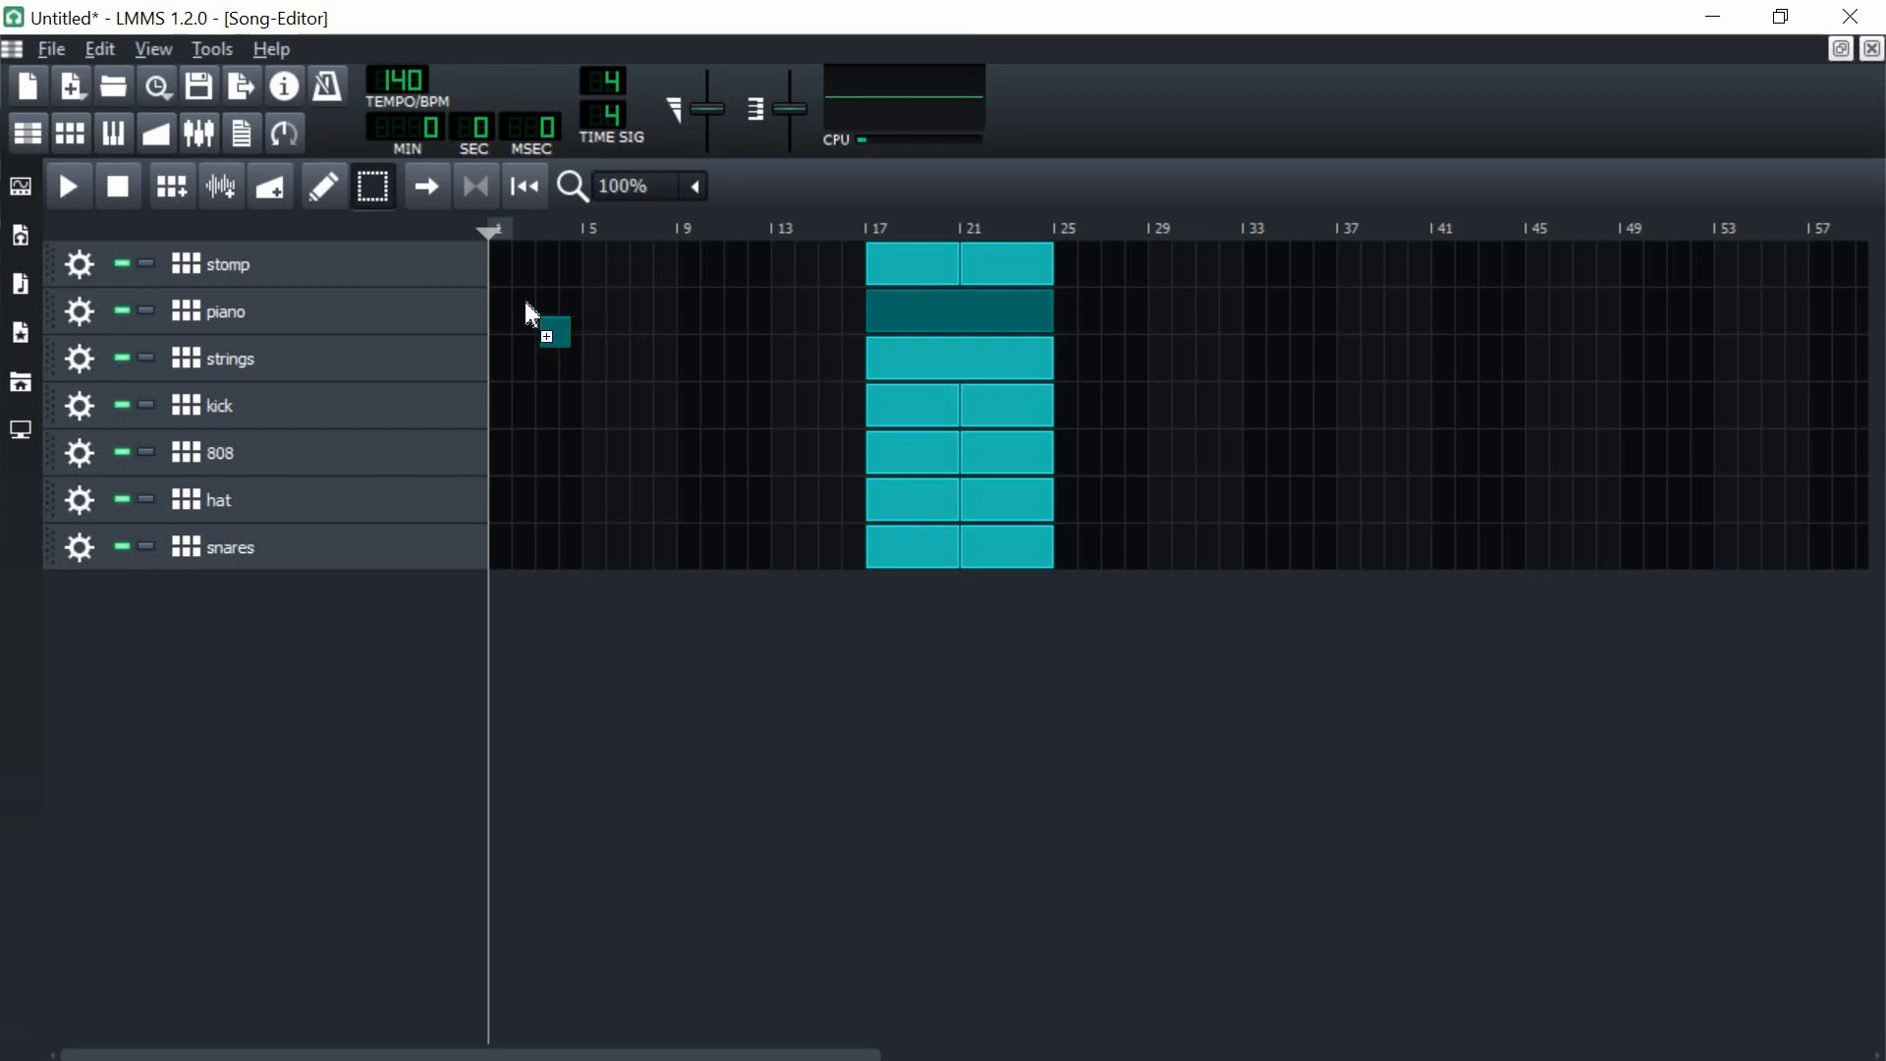
left_click_drag(516, 300, 518, 301)
left_click_drag(629, 327, 809, 335)
left_click_drag(912, 363, 708, 360)
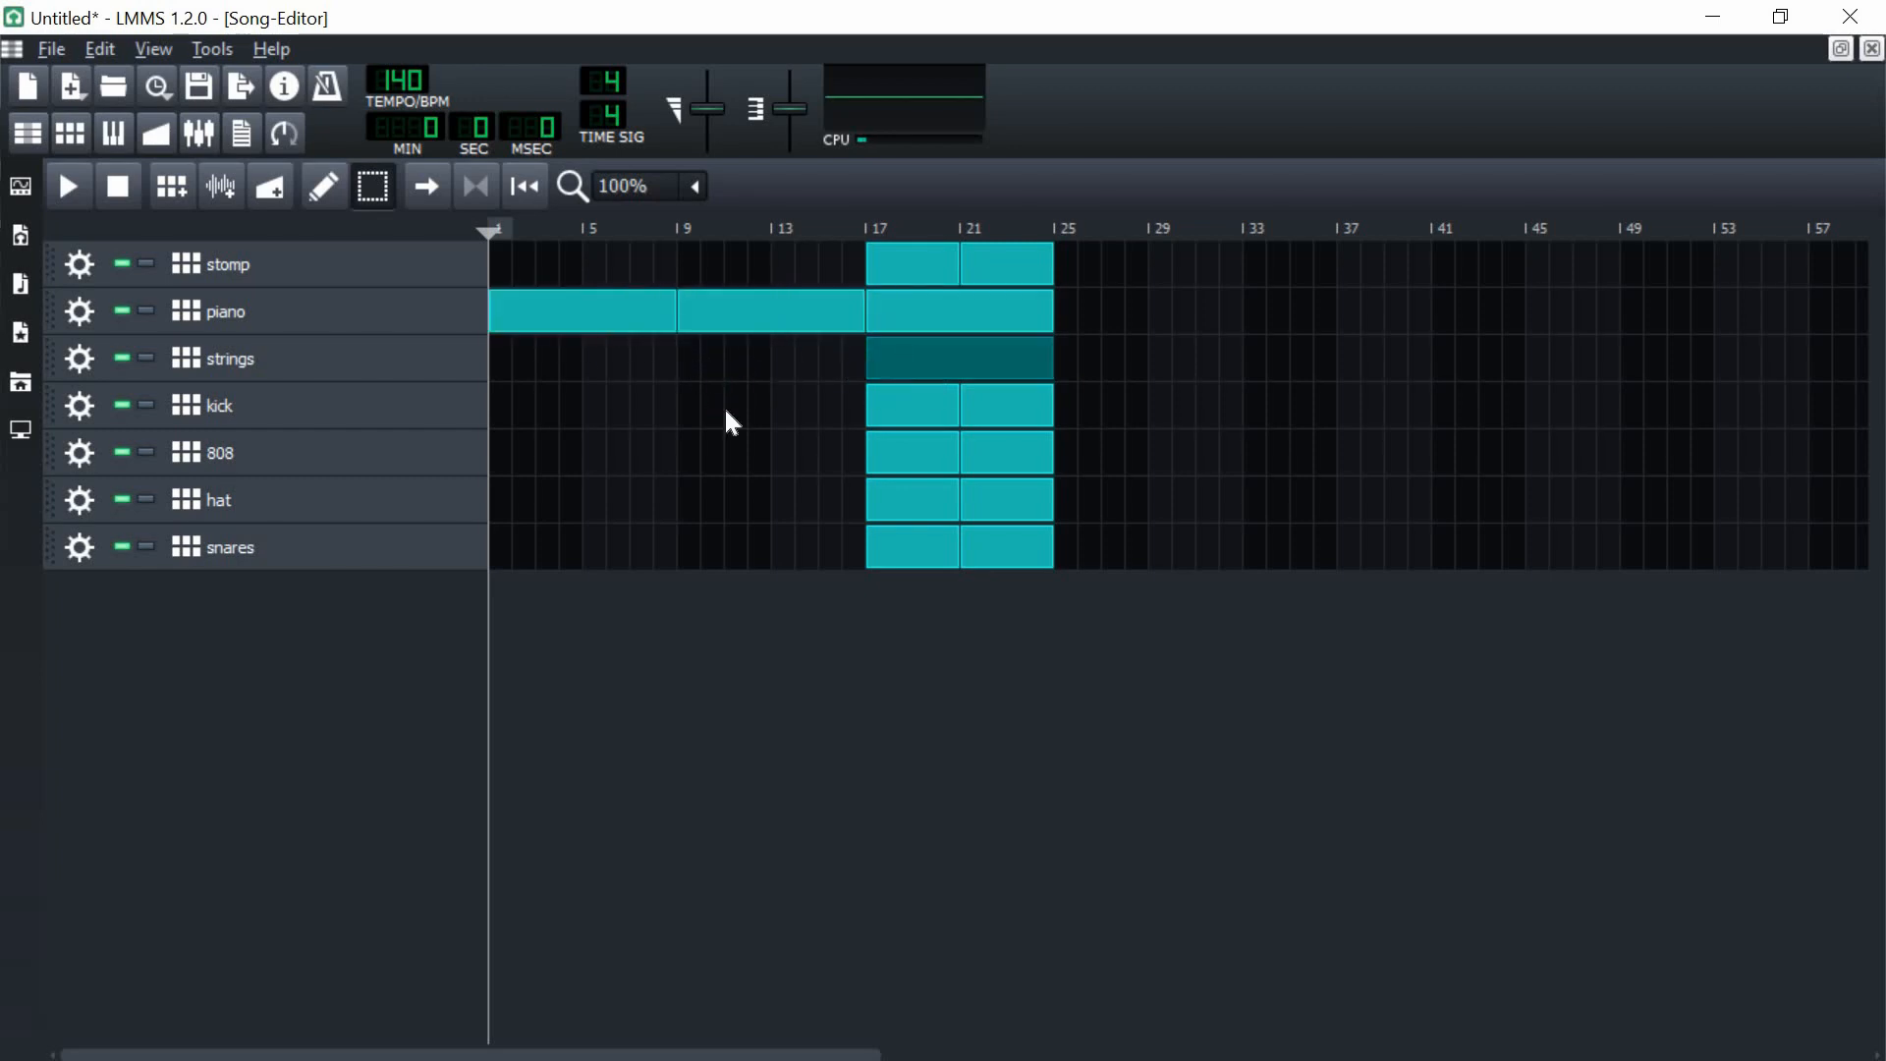
- Copy the pairs of hat and snares blocks from bar 17 to bar 9
left_click_drag(983, 505, 990, 506)
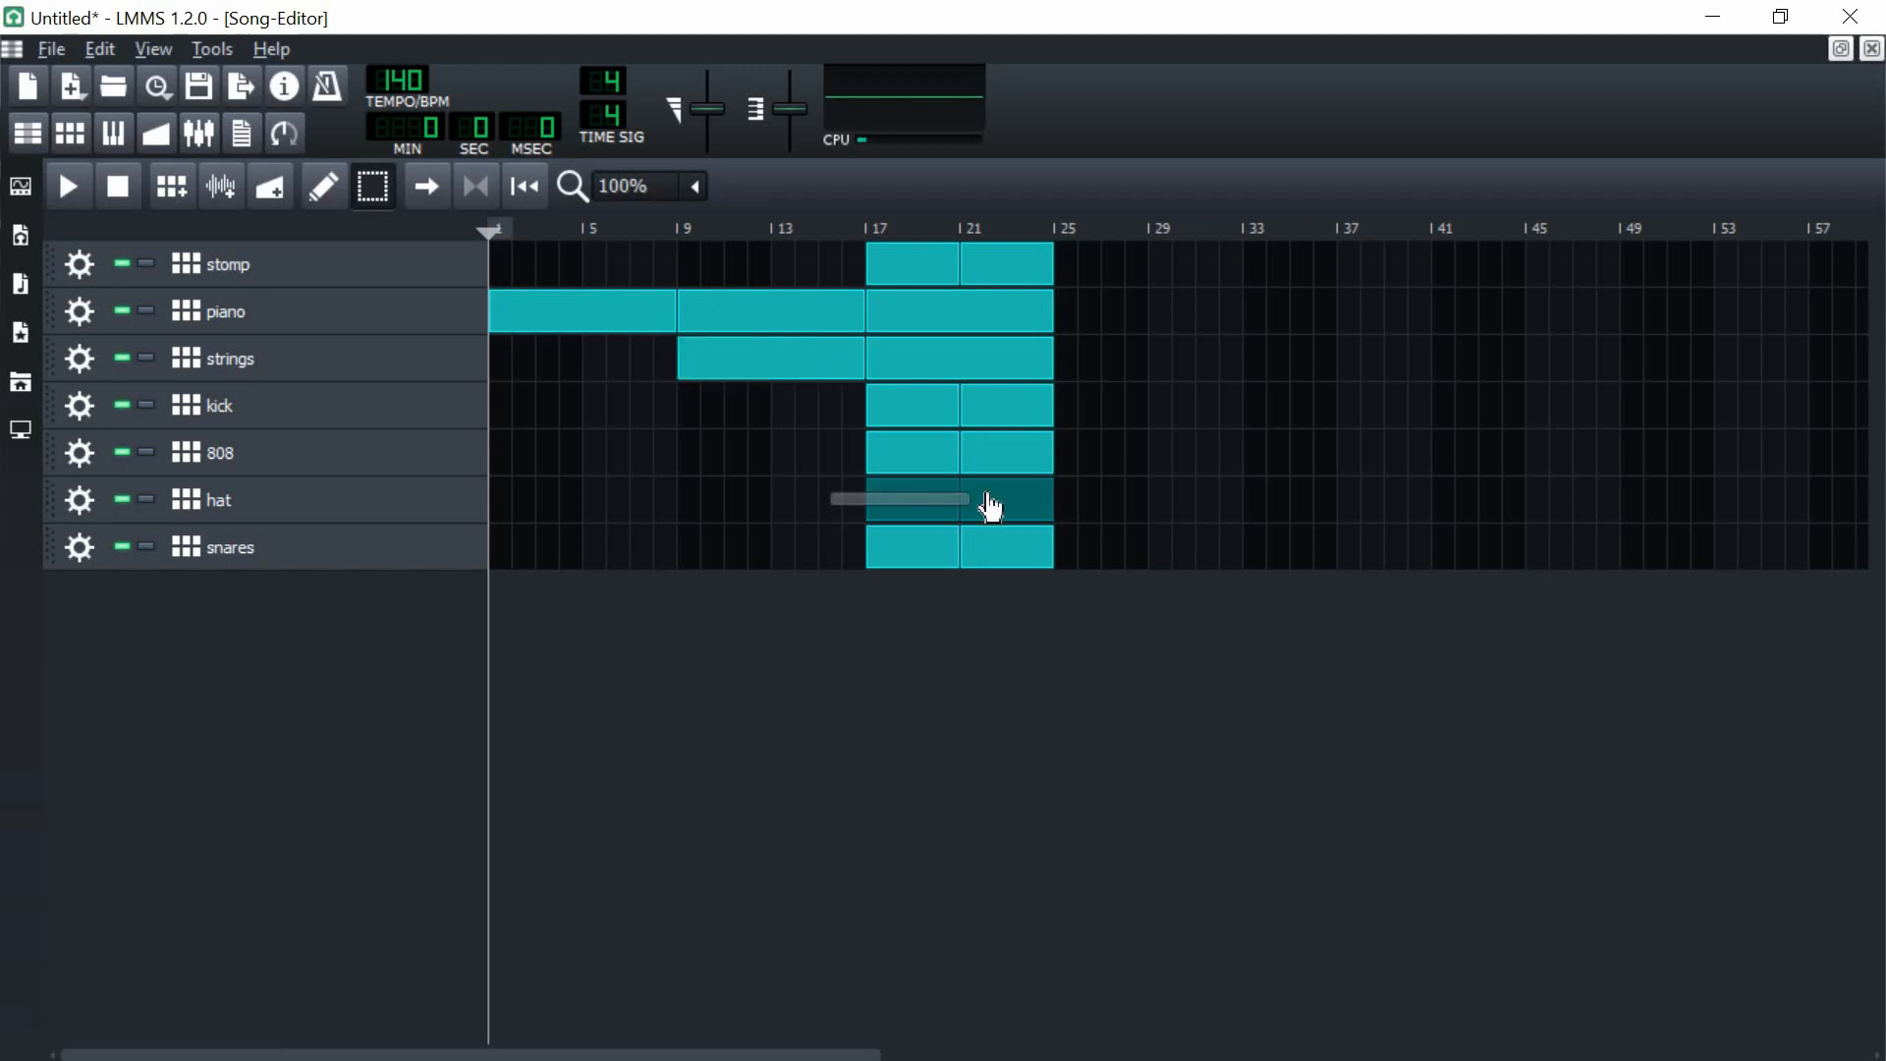
left_click_drag(813, 532, 816, 535)
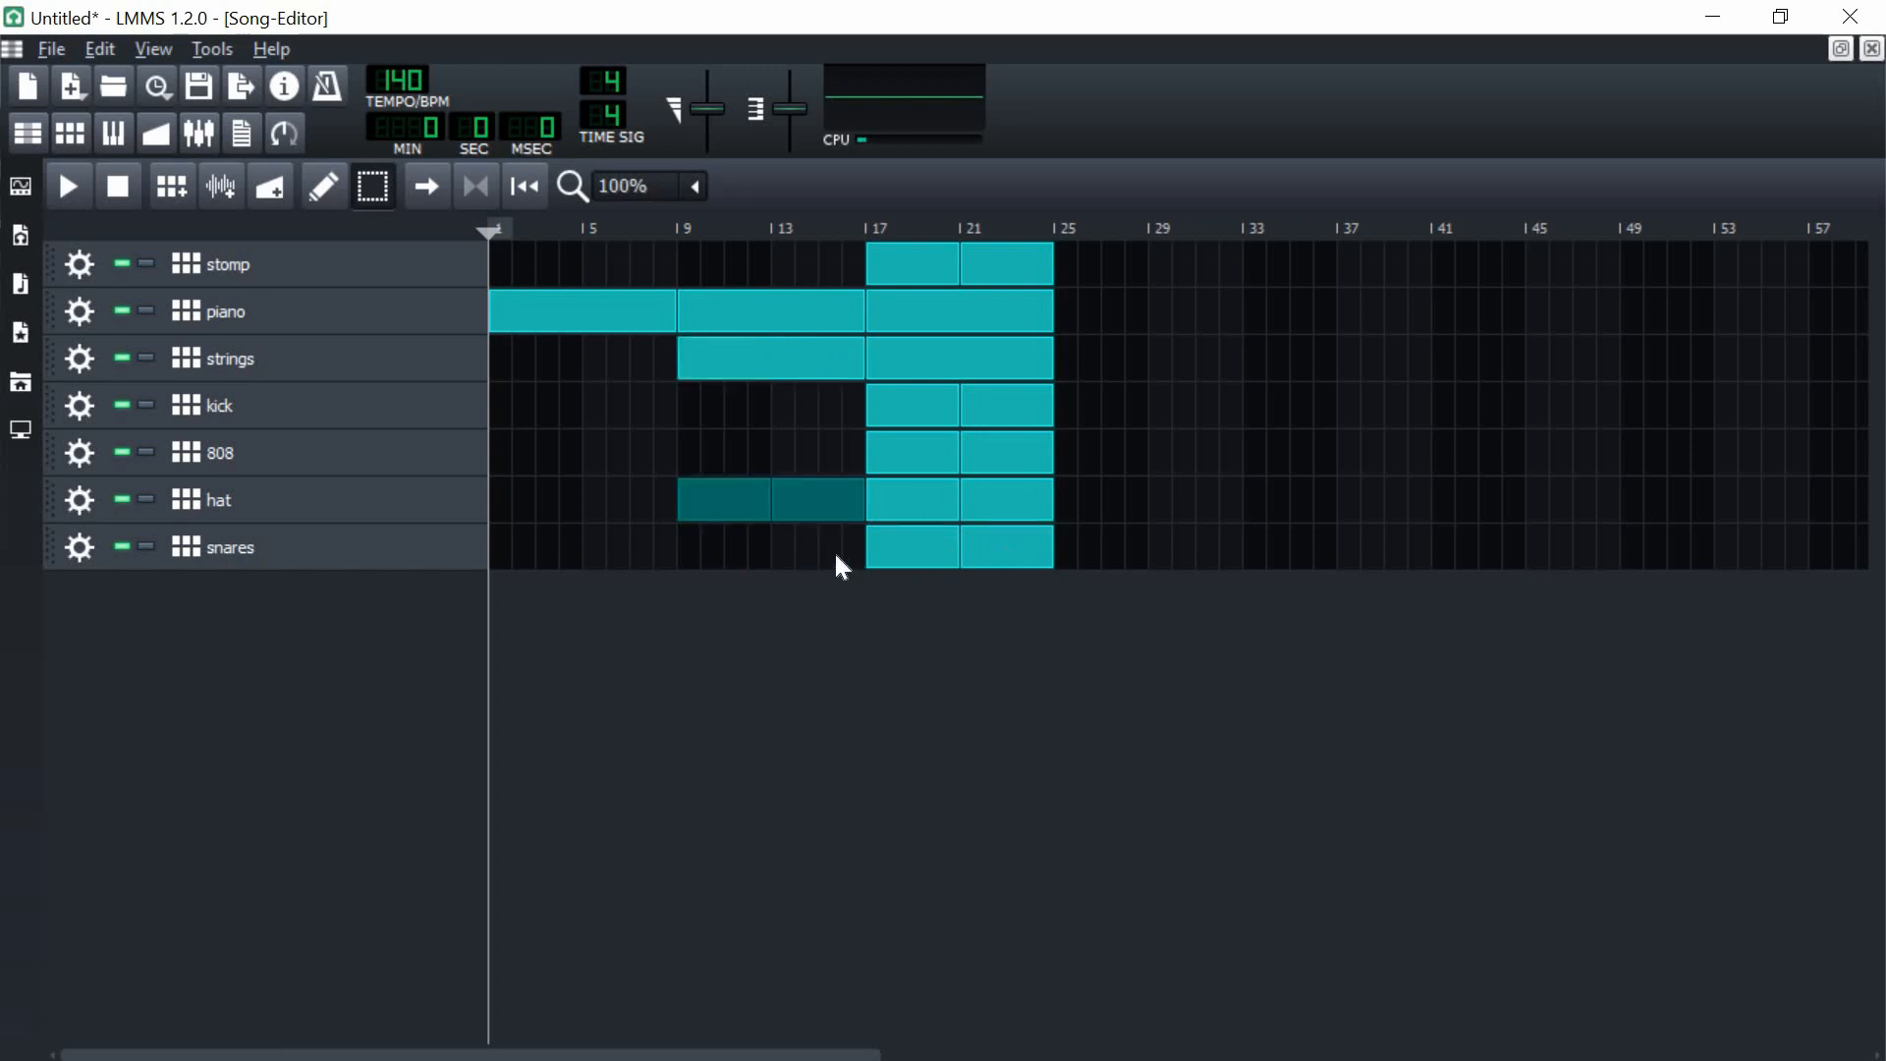
left_click_drag(1002, 547, 698, 544)
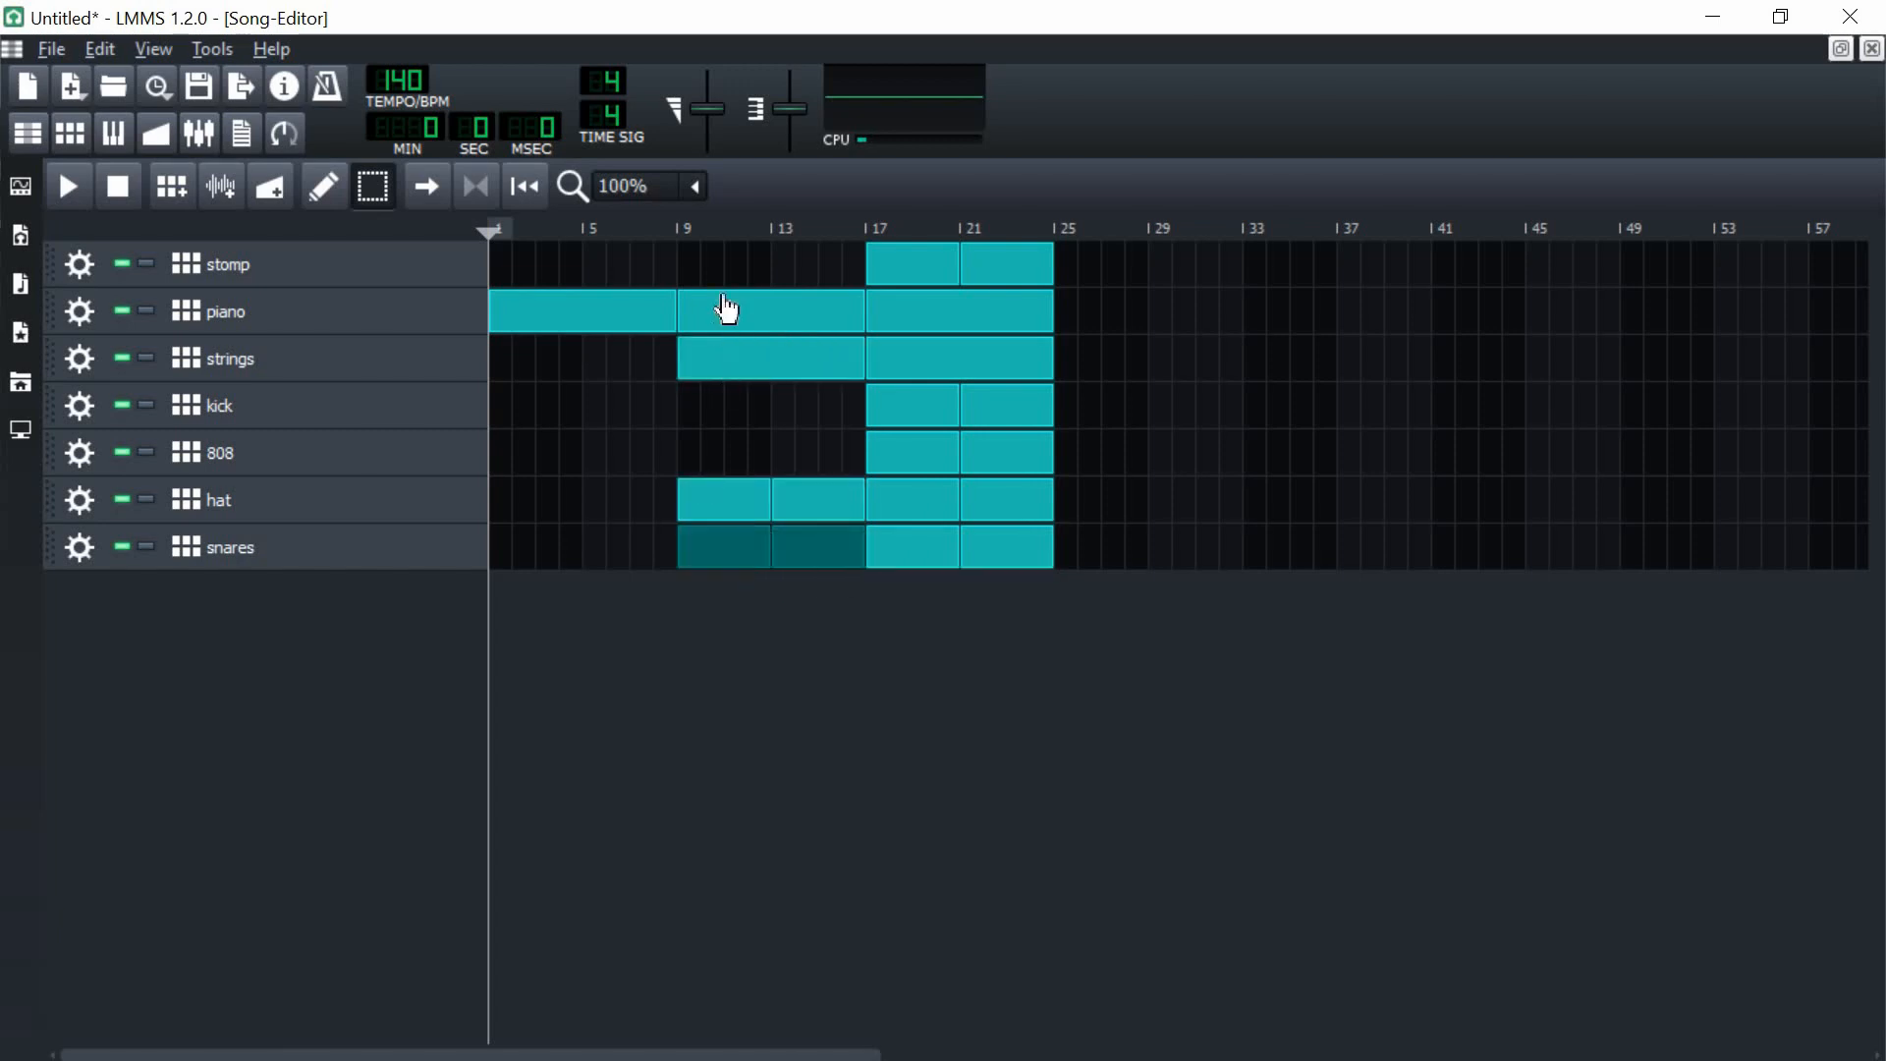
- Play the song from bar 9 and shorten the second snares block to end at bar 16
left_click(683, 231)
key("space")
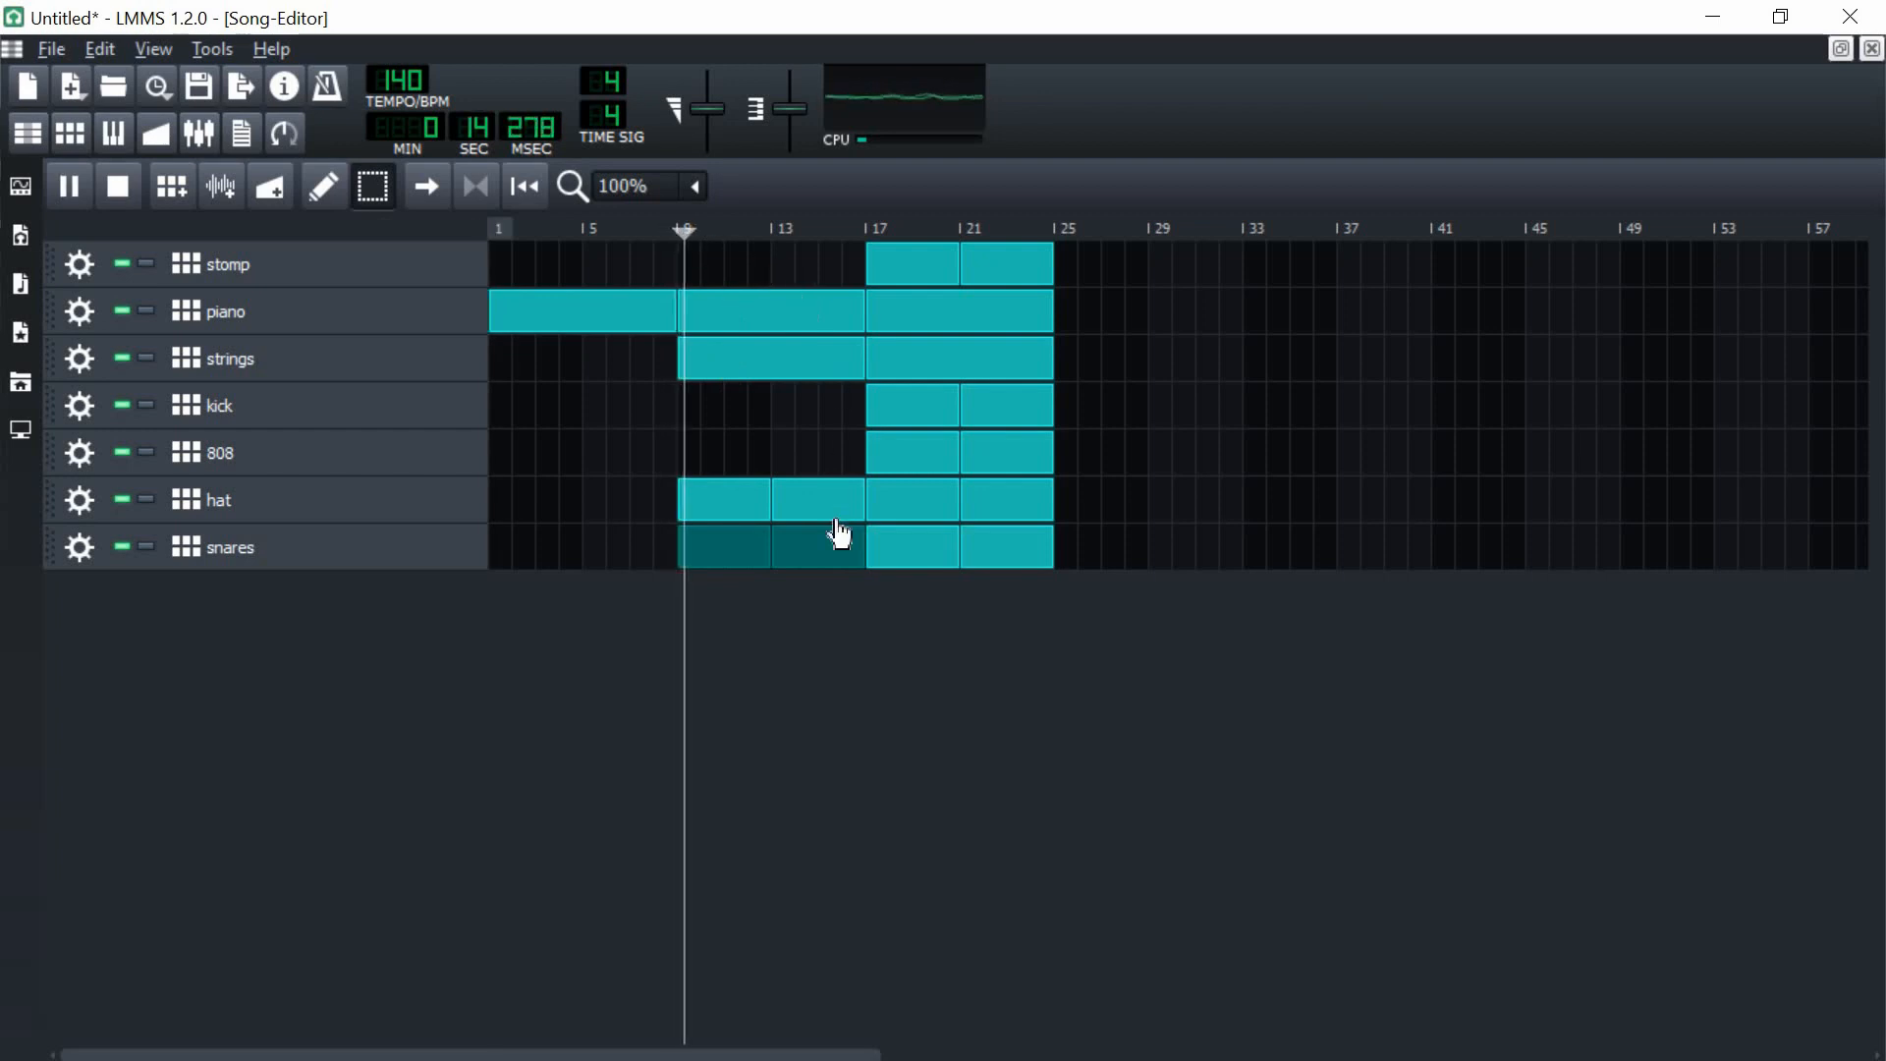
left_click(694, 187)
left_click(691, 313)
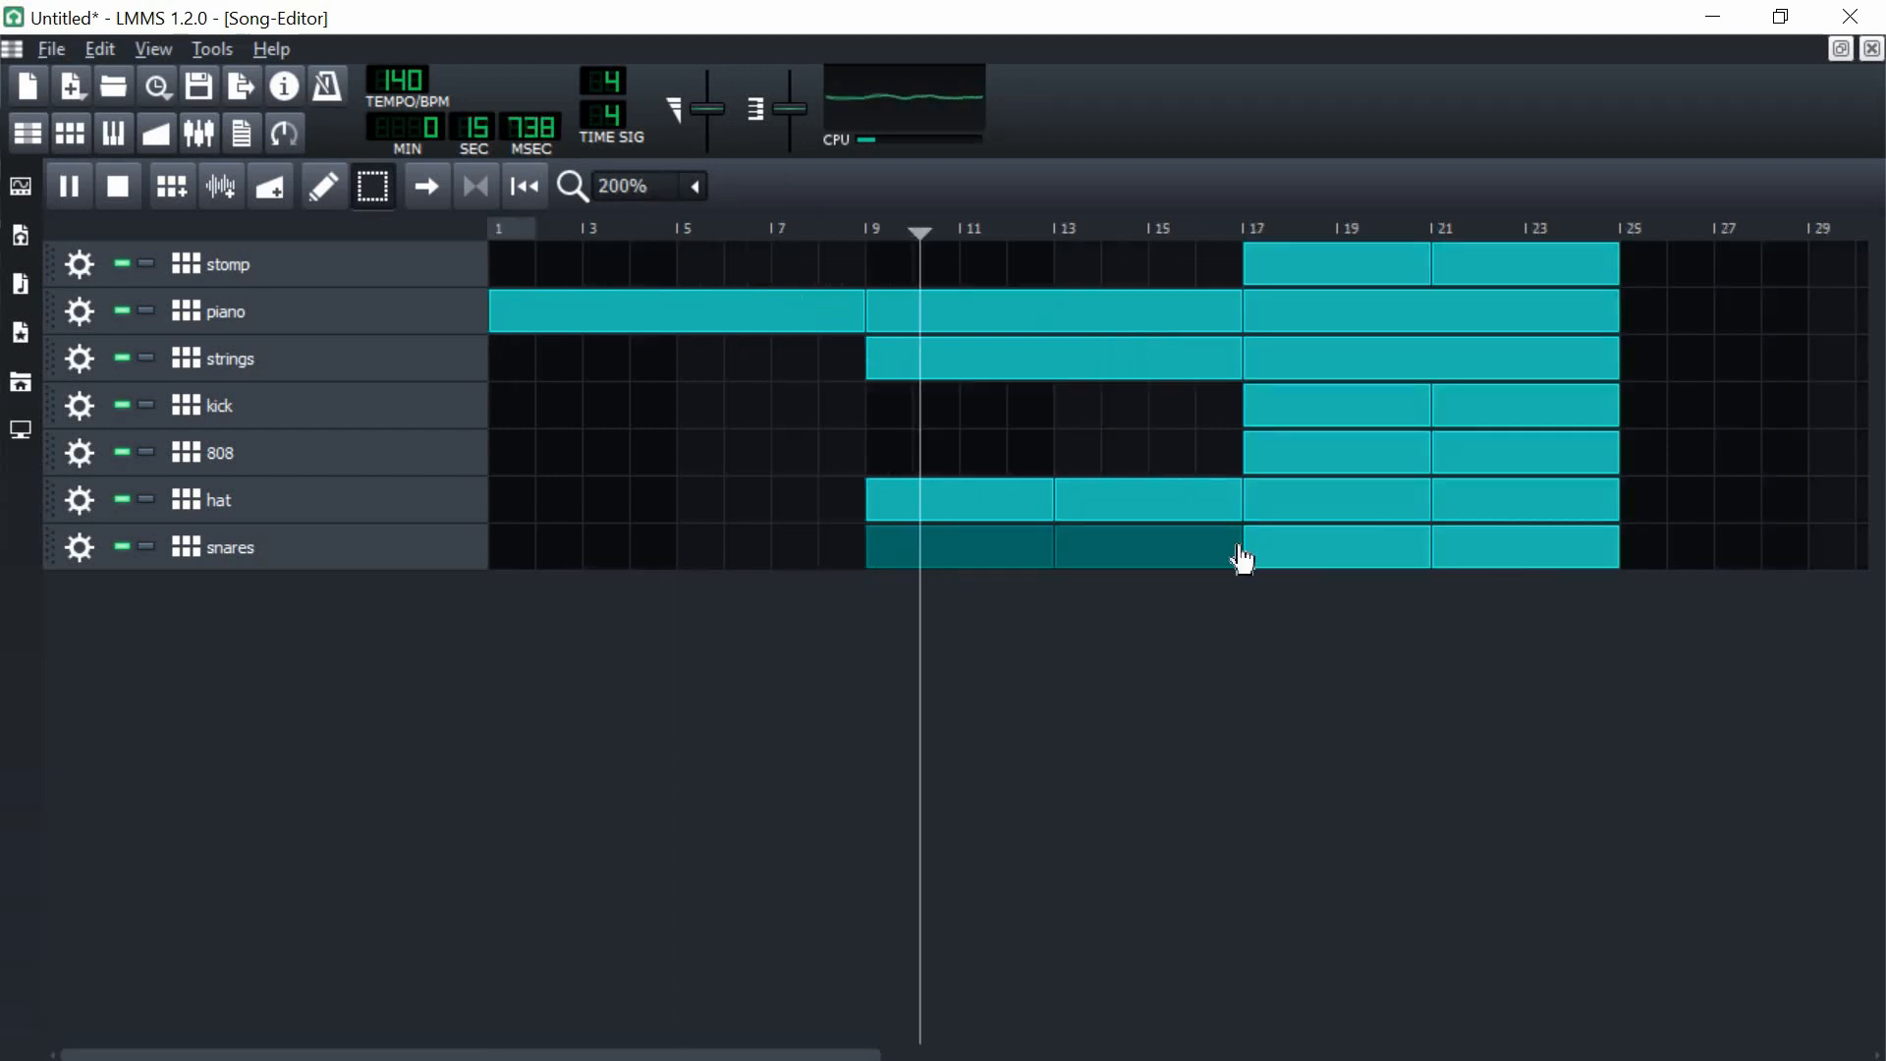
left_click(1208, 609)
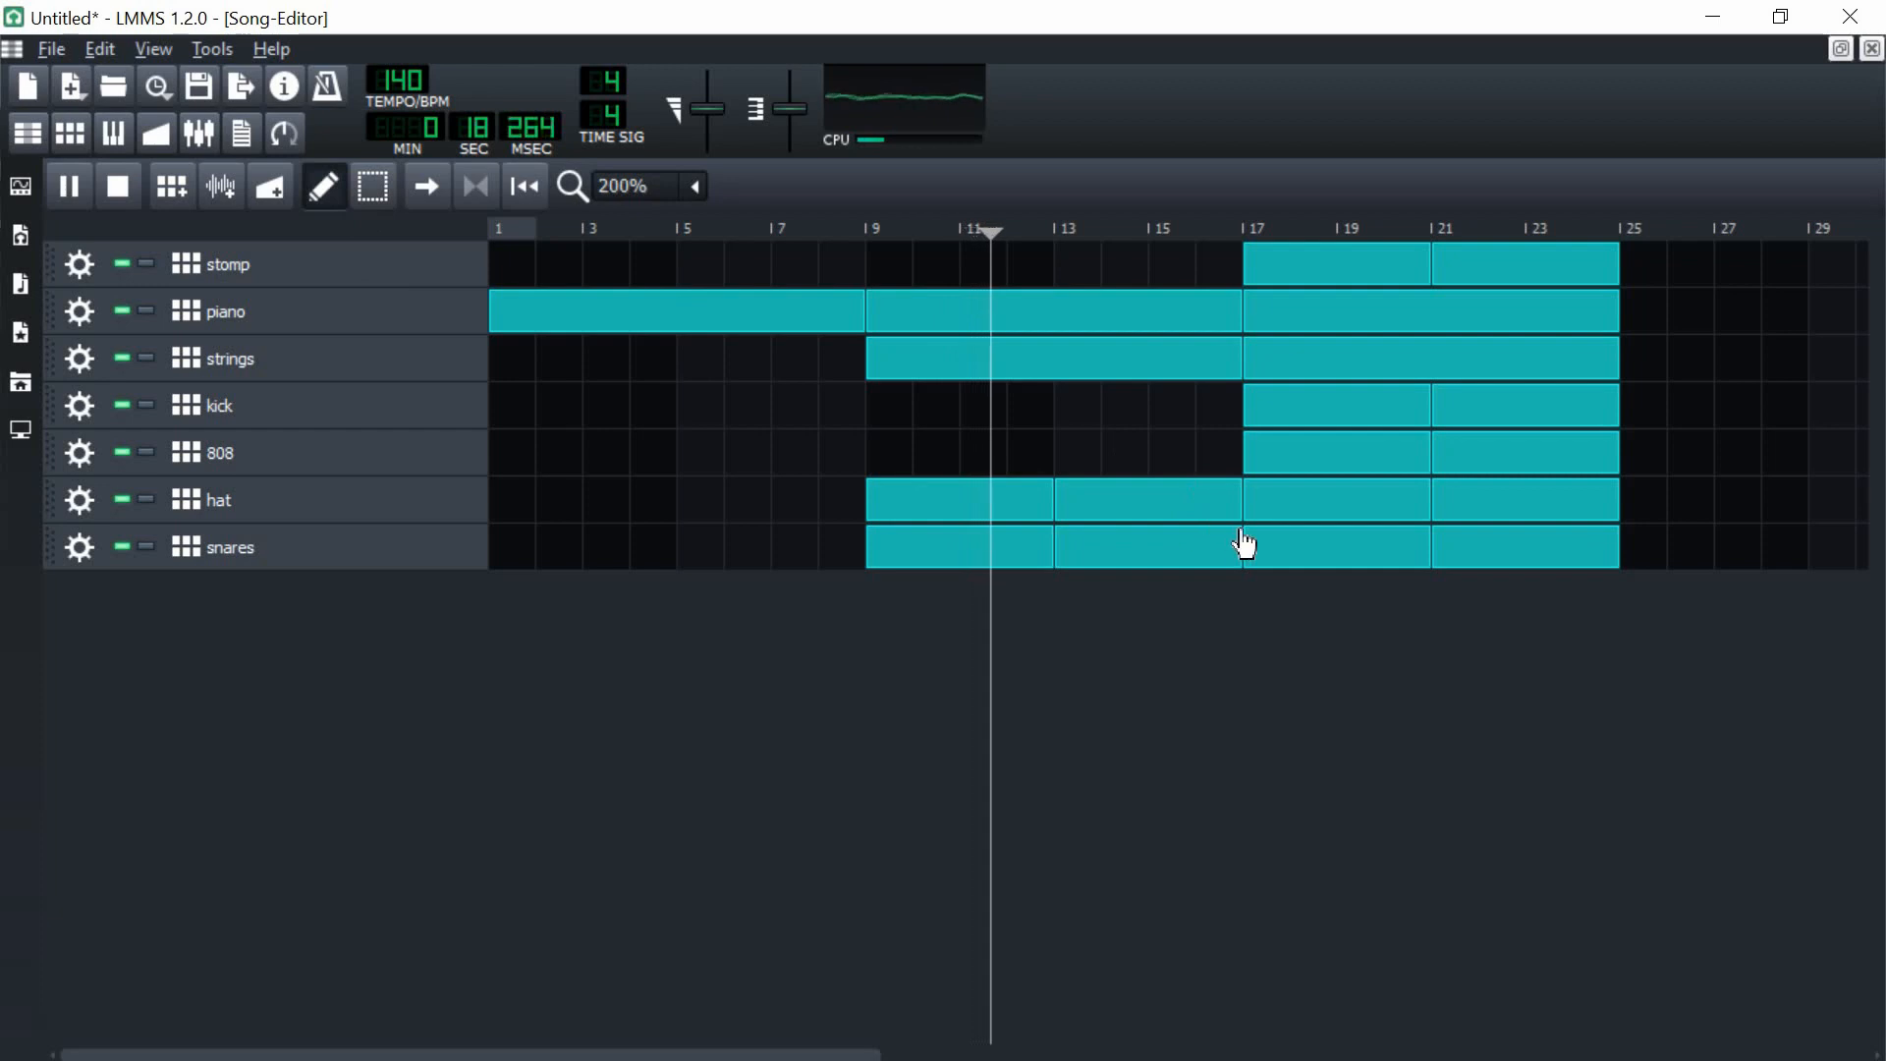
left_click_drag(1239, 542, 1194, 548)
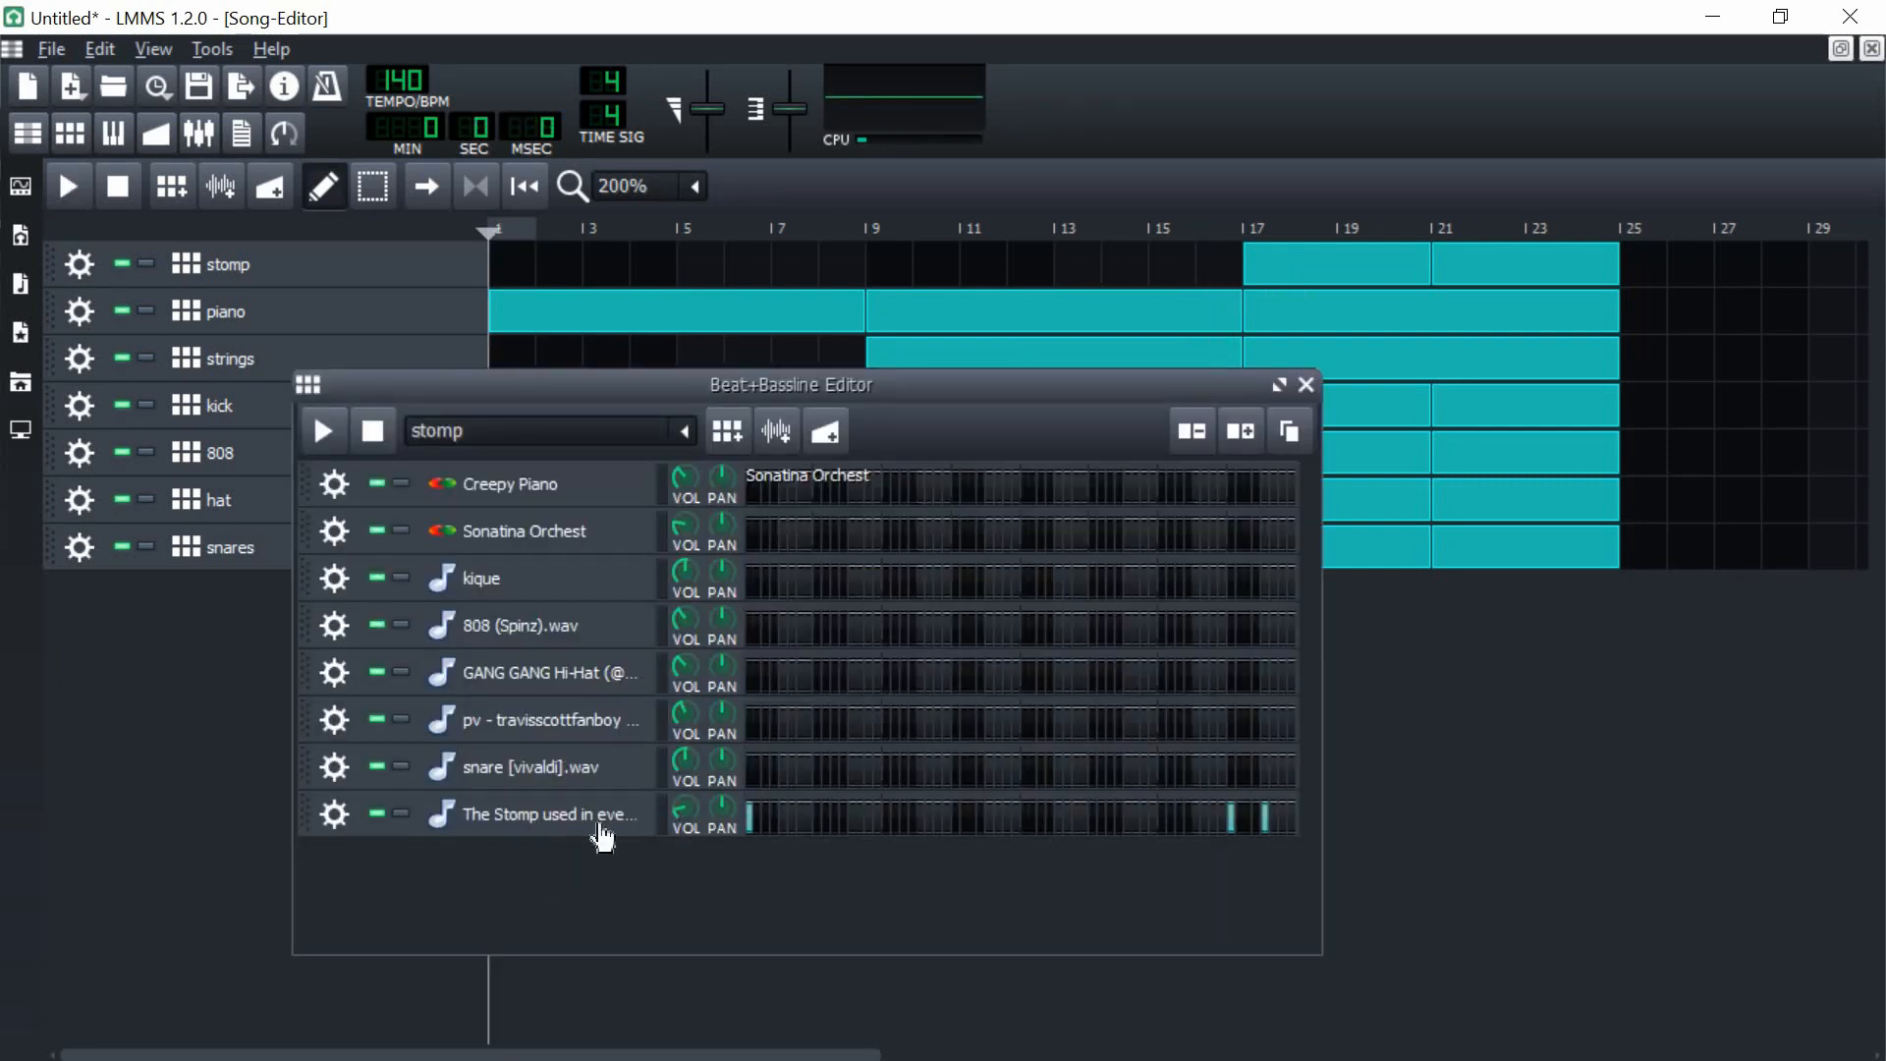
- Inspect the effects settings of the stomp sample track and return to the song arrangement
left_click(536, 823)
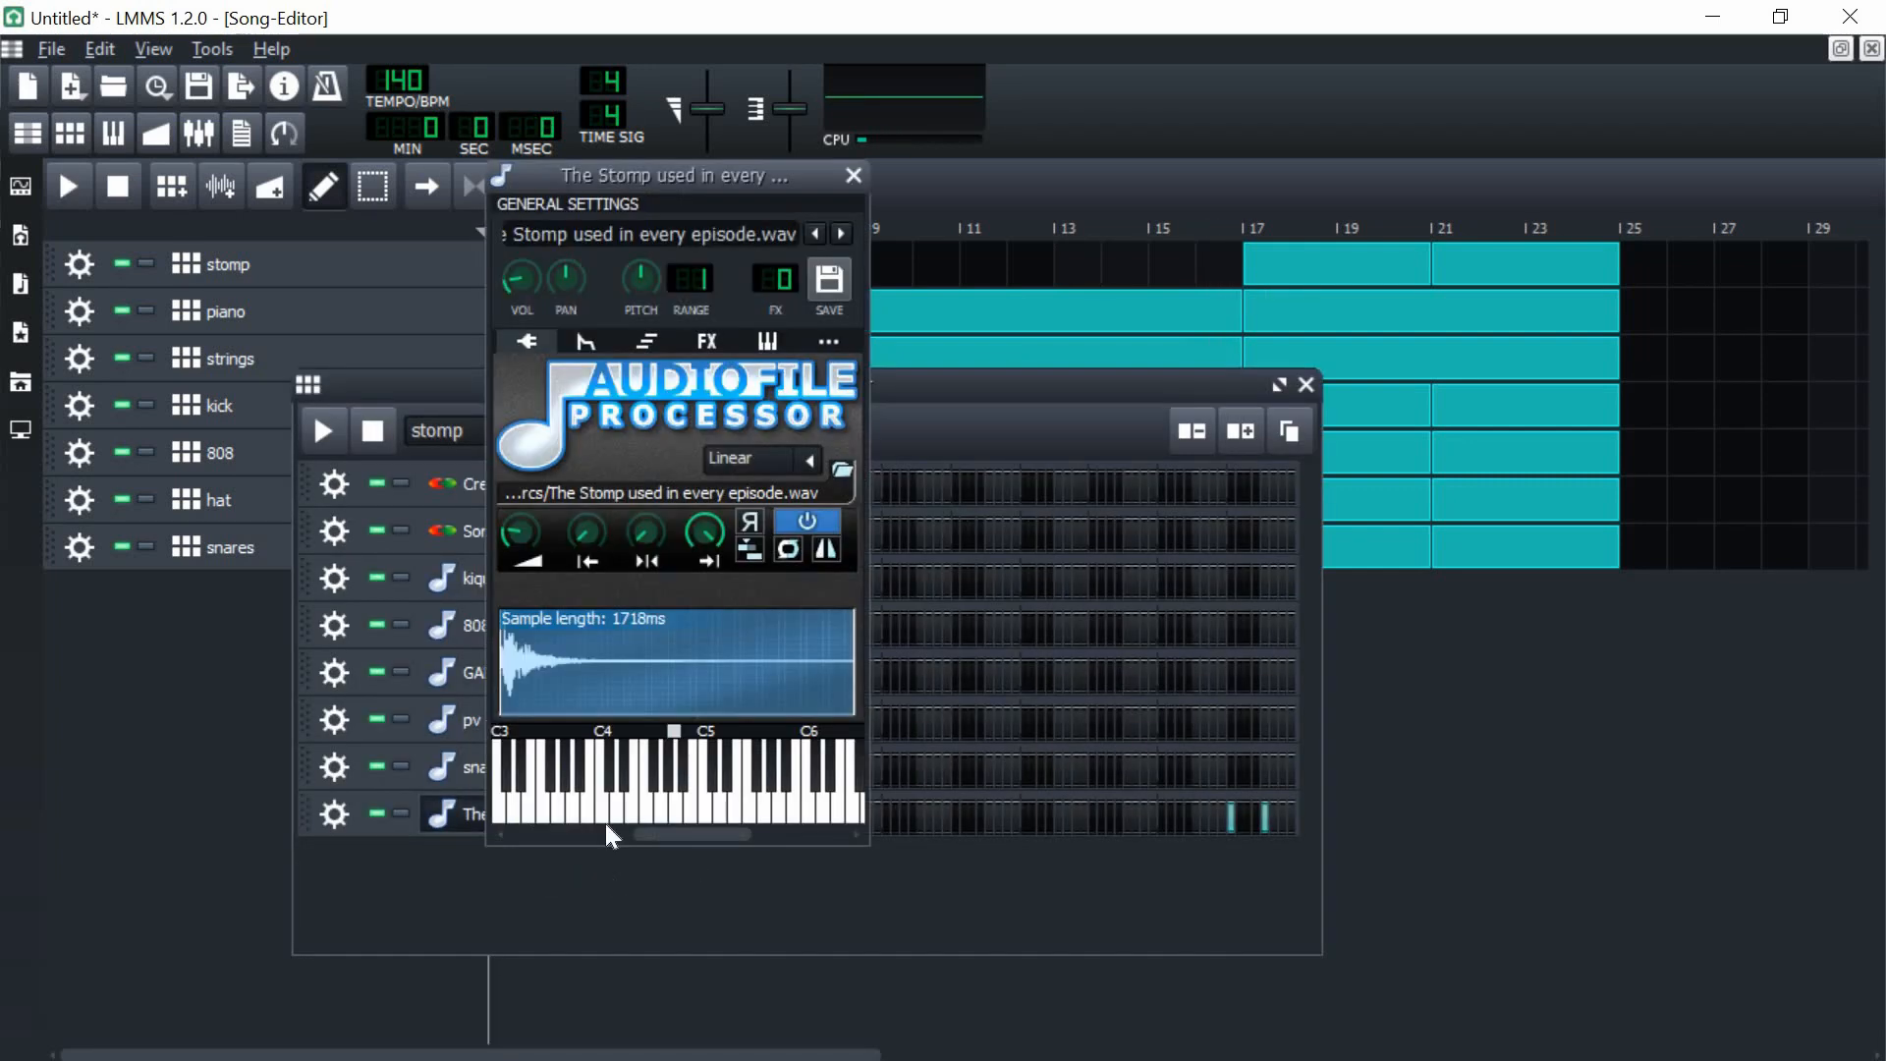
left_click(707, 343)
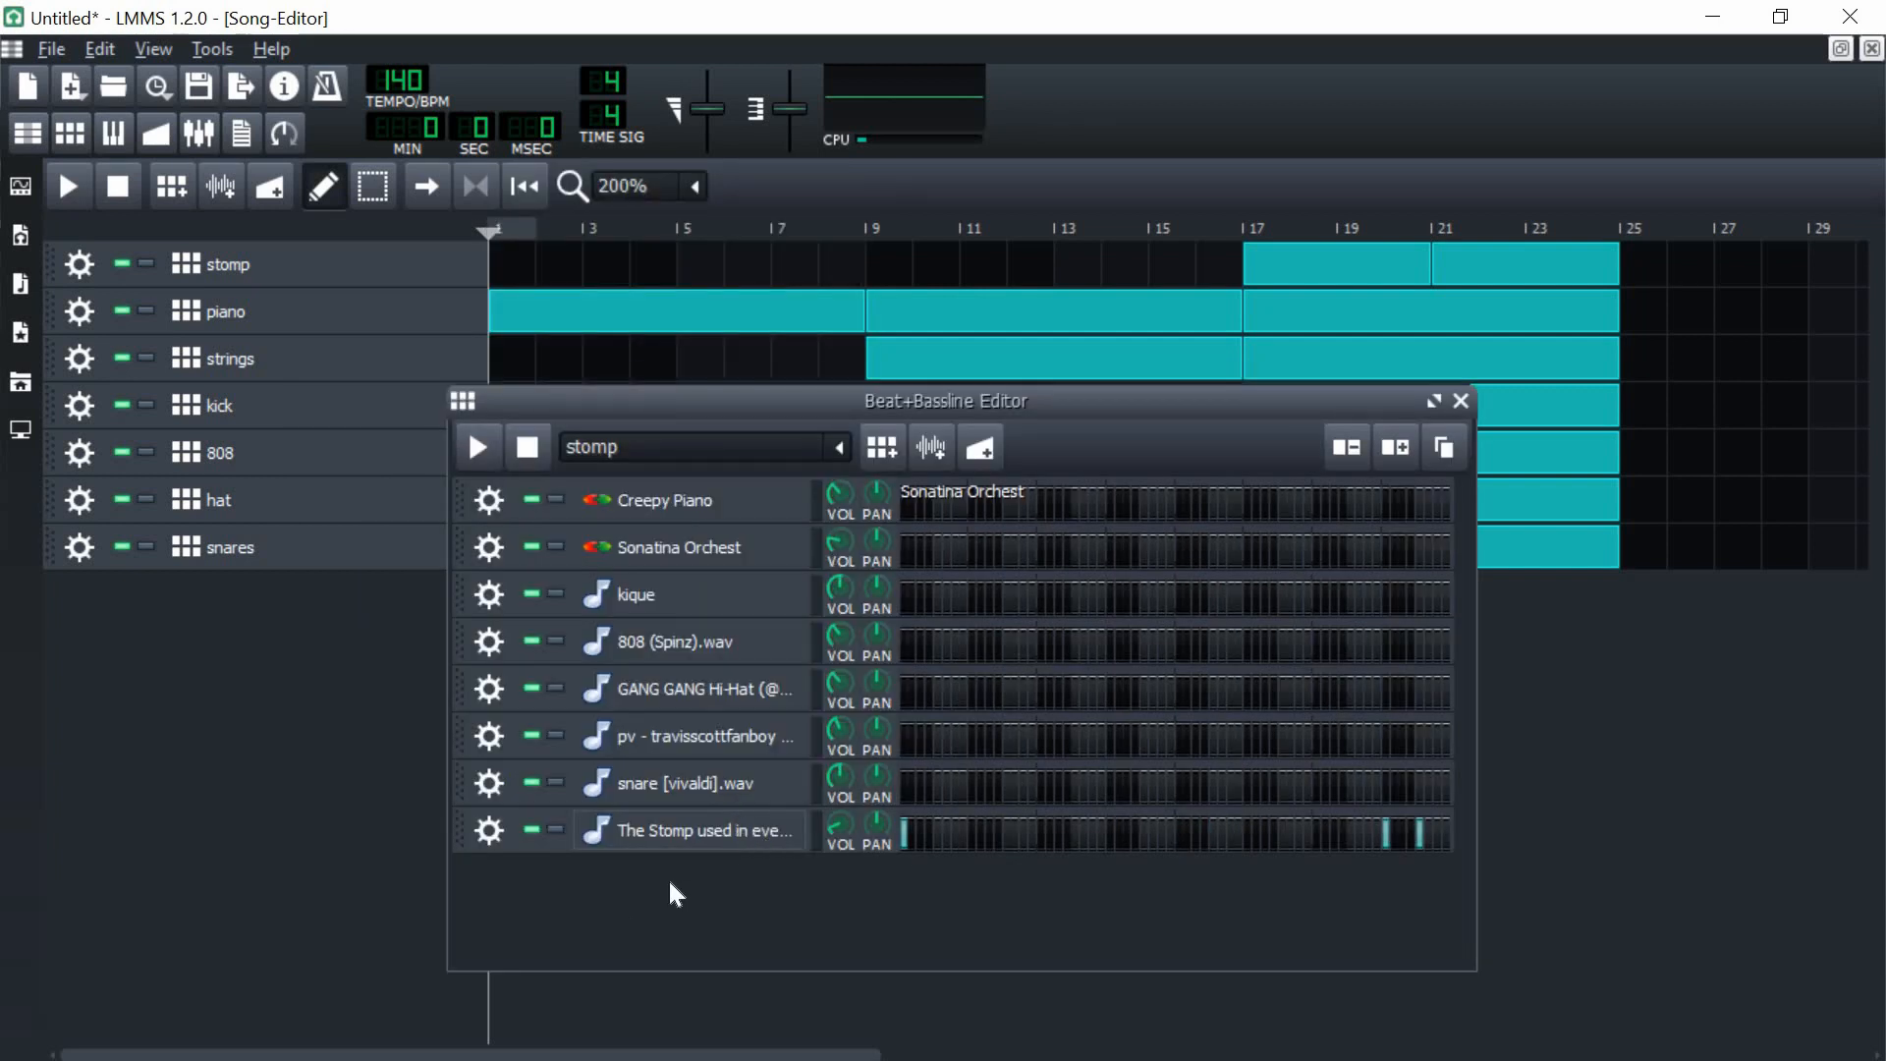
left_click(1541, 814)
- Place the playhead just before the snares gap and duplicate all tracks' blocks from bars 17 to 25 to bar 25
left_click(861, 229)
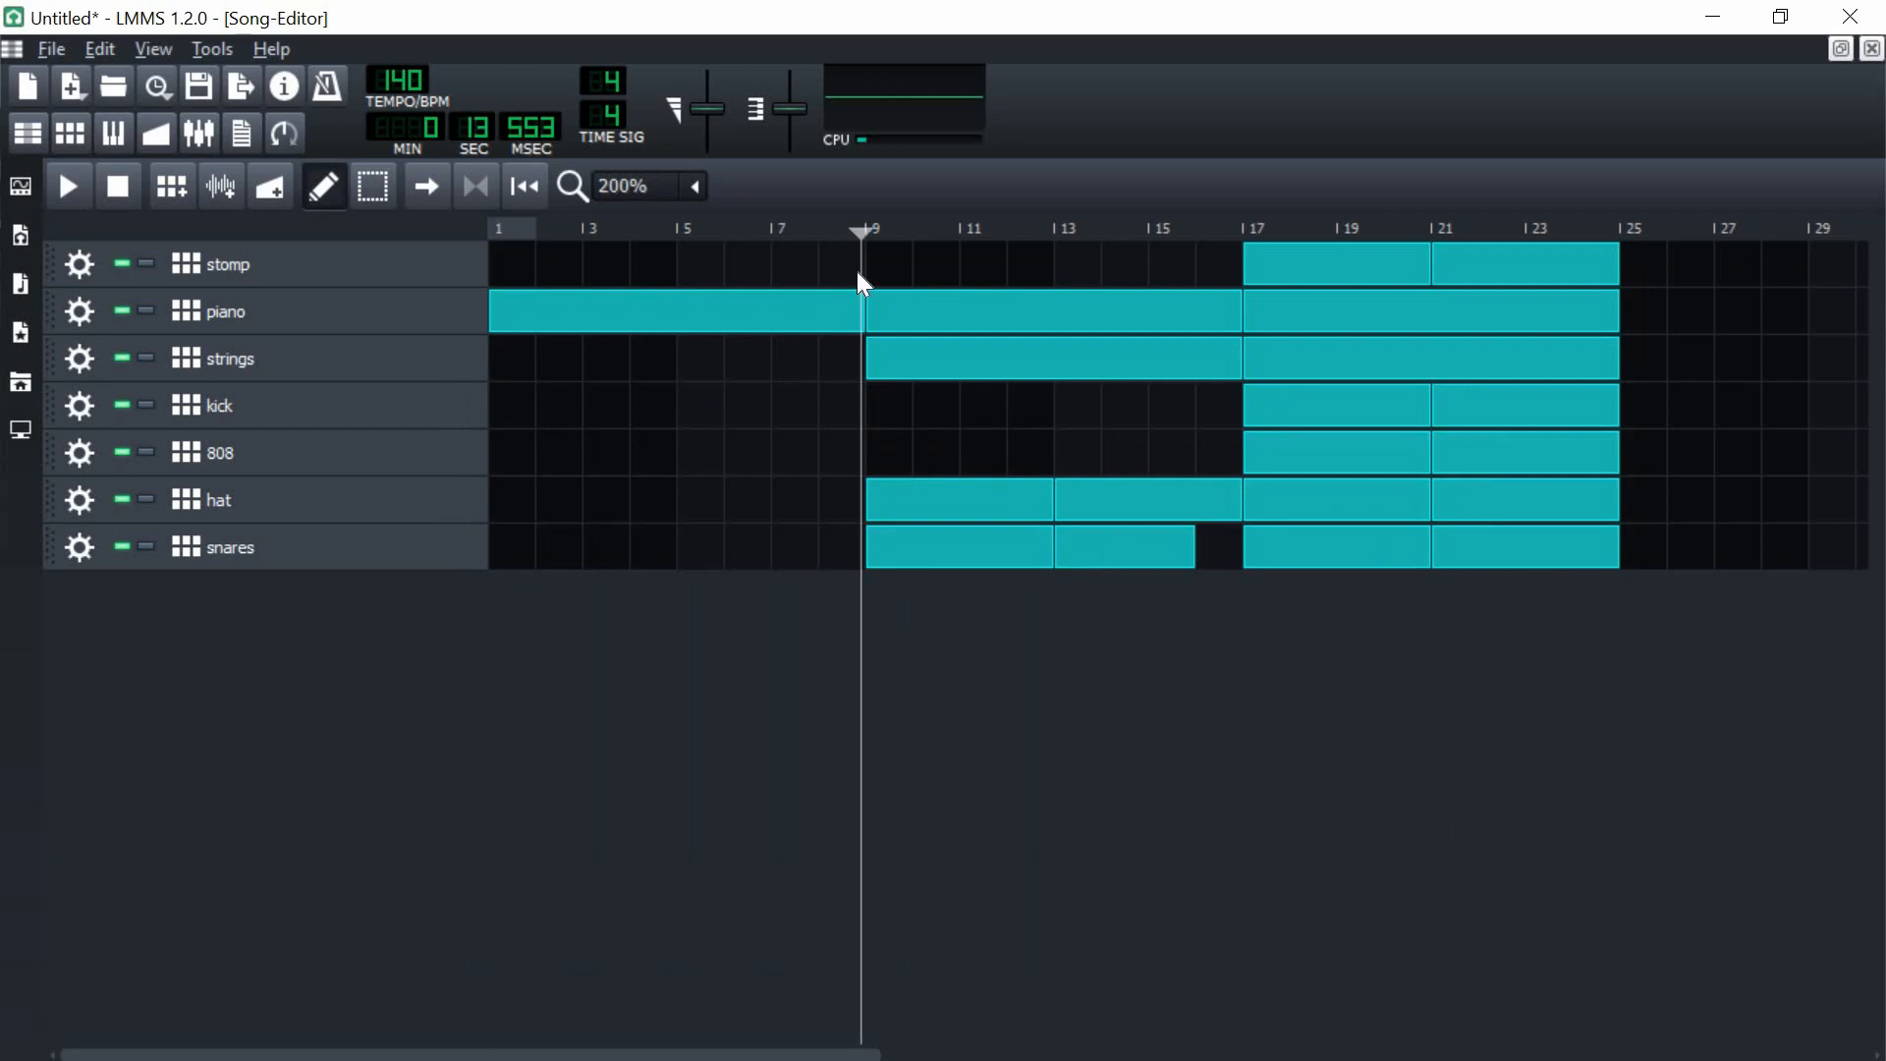
left_click(1184, 229)
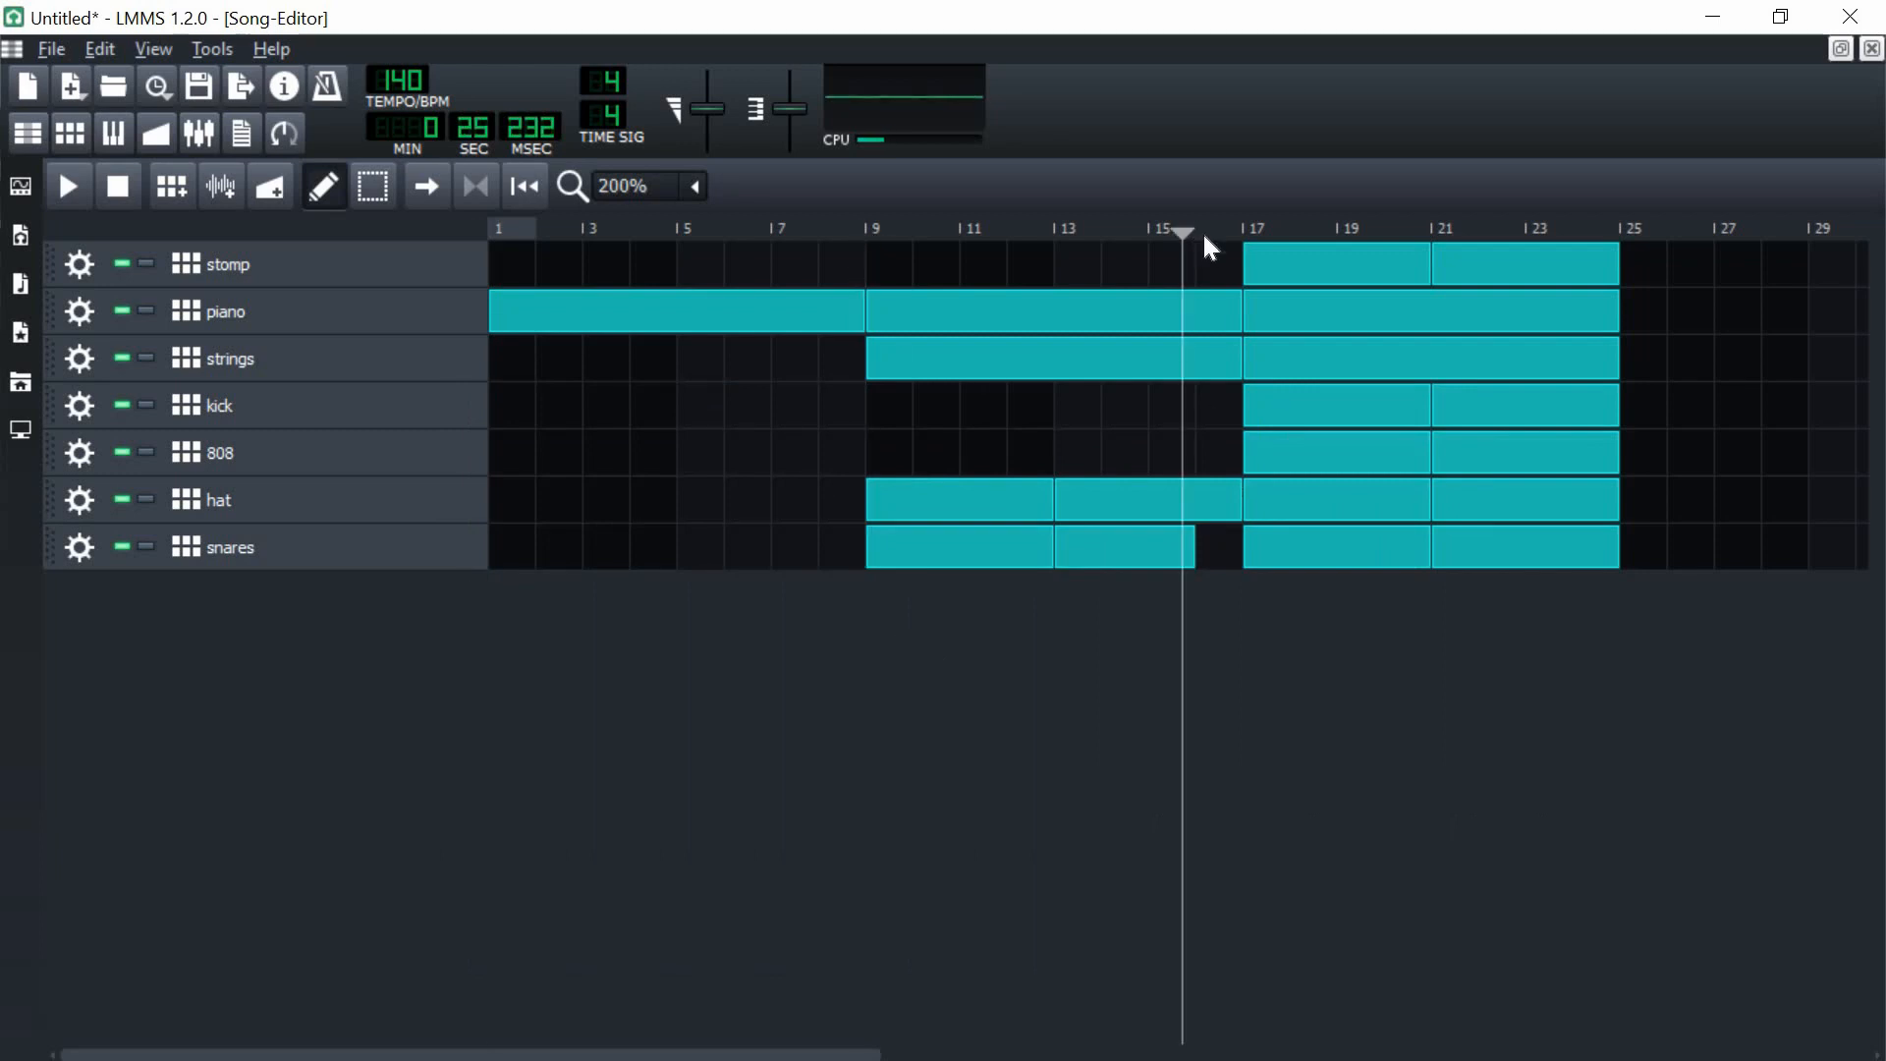
left_click(697, 187)
left_click(670, 321)
left_click(379, 185)
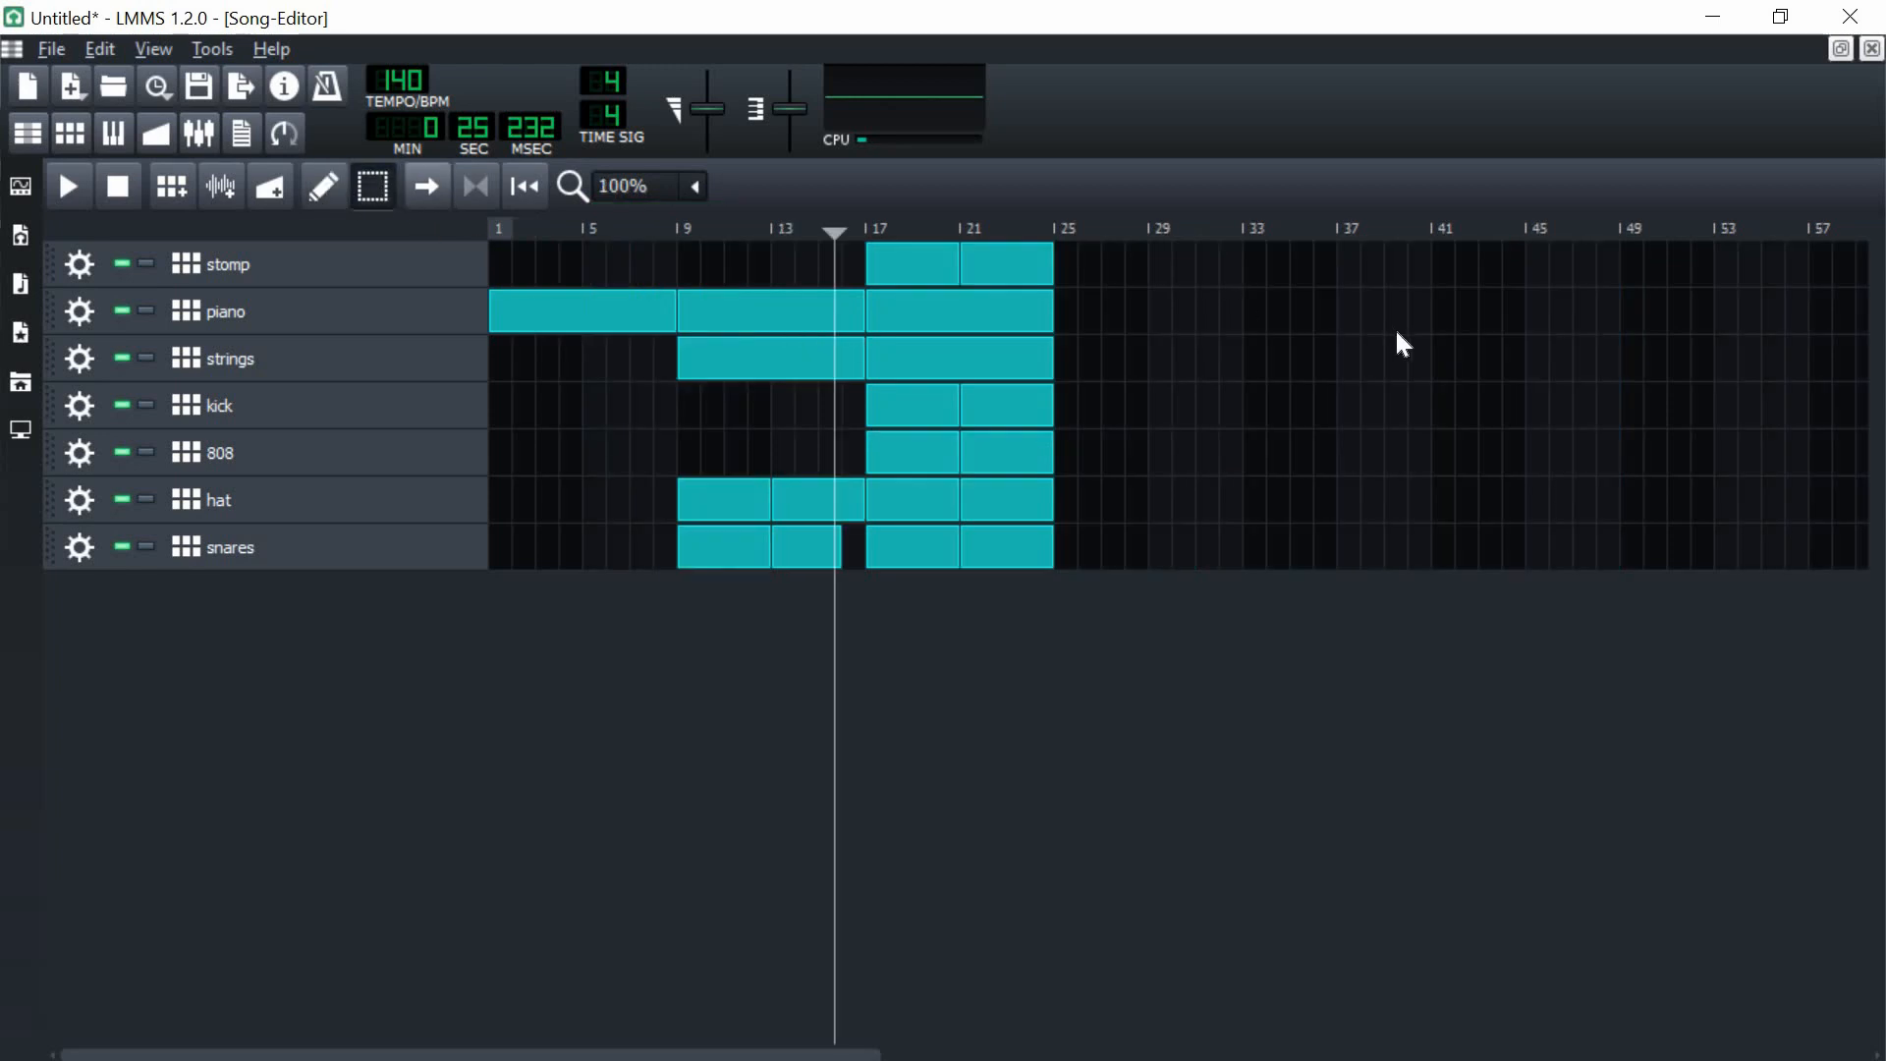
left_click_drag(1078, 255, 919, 521)
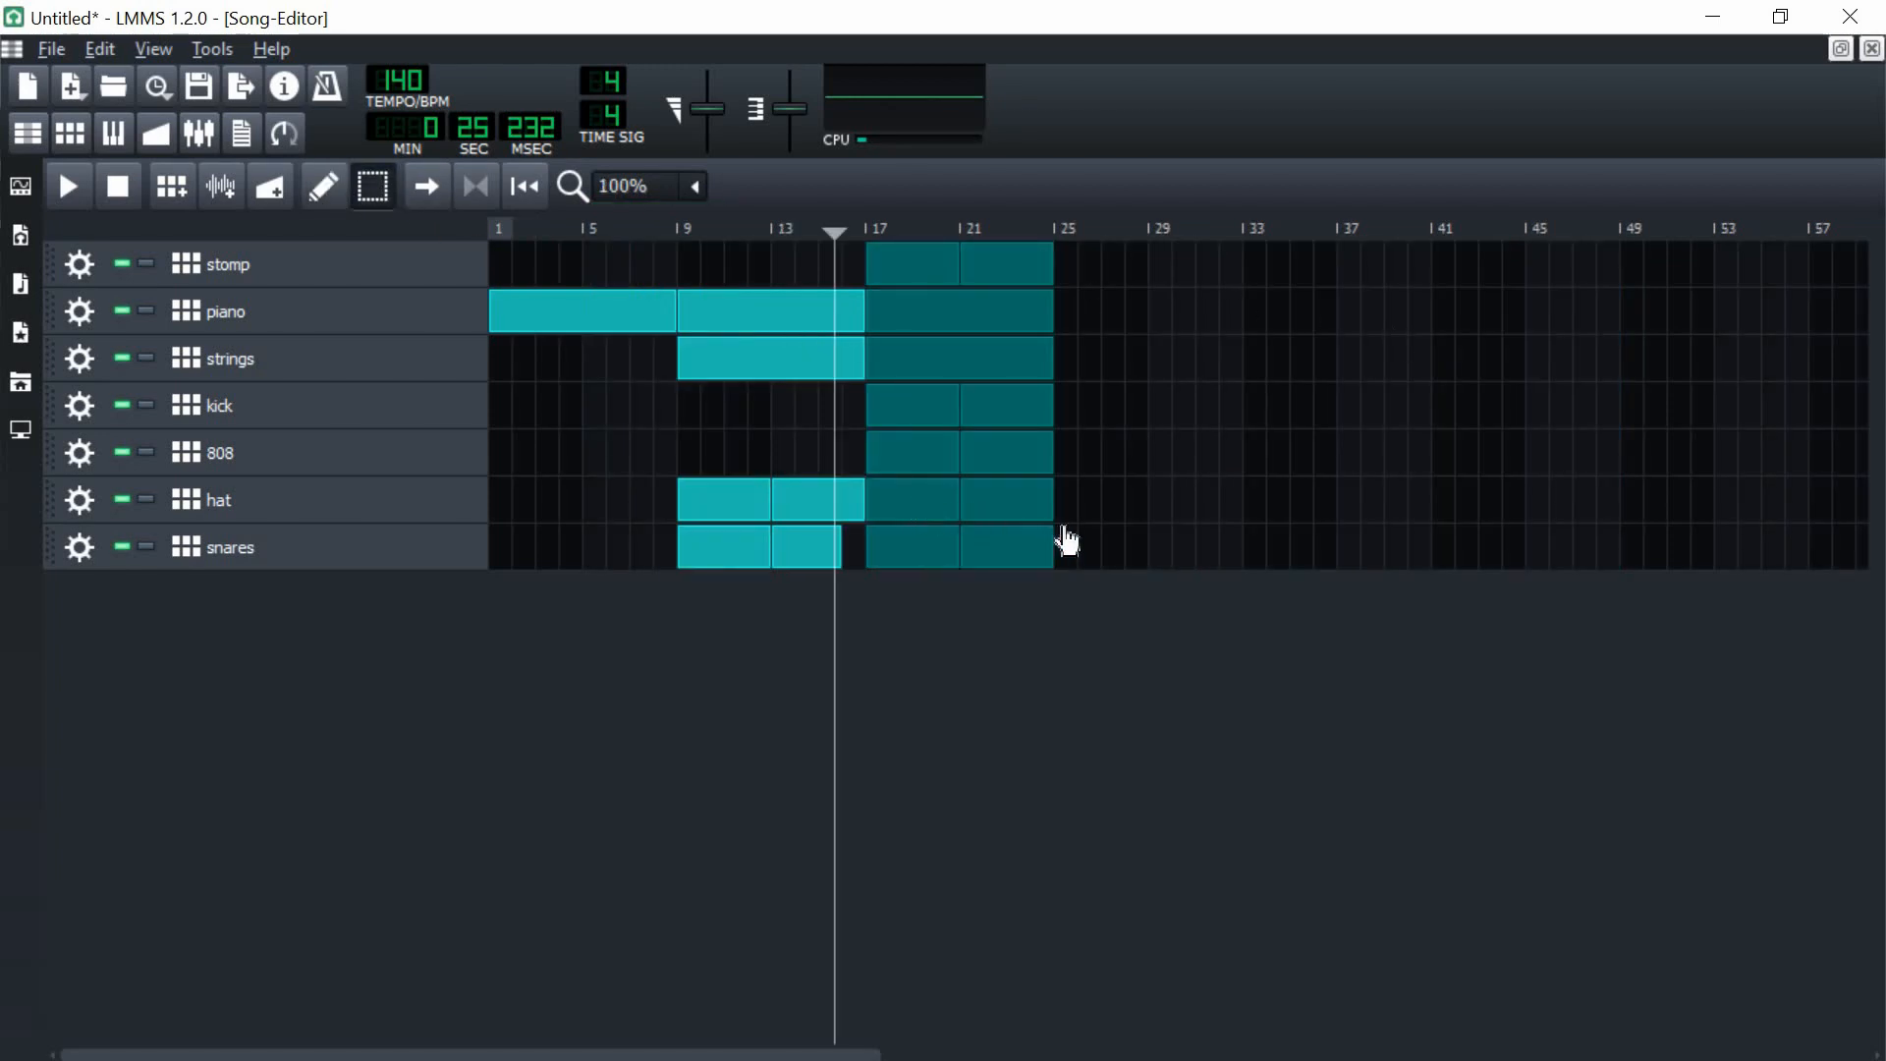
left_click_drag(1066, 507, 1107, 499)
left_click(1099, 379)
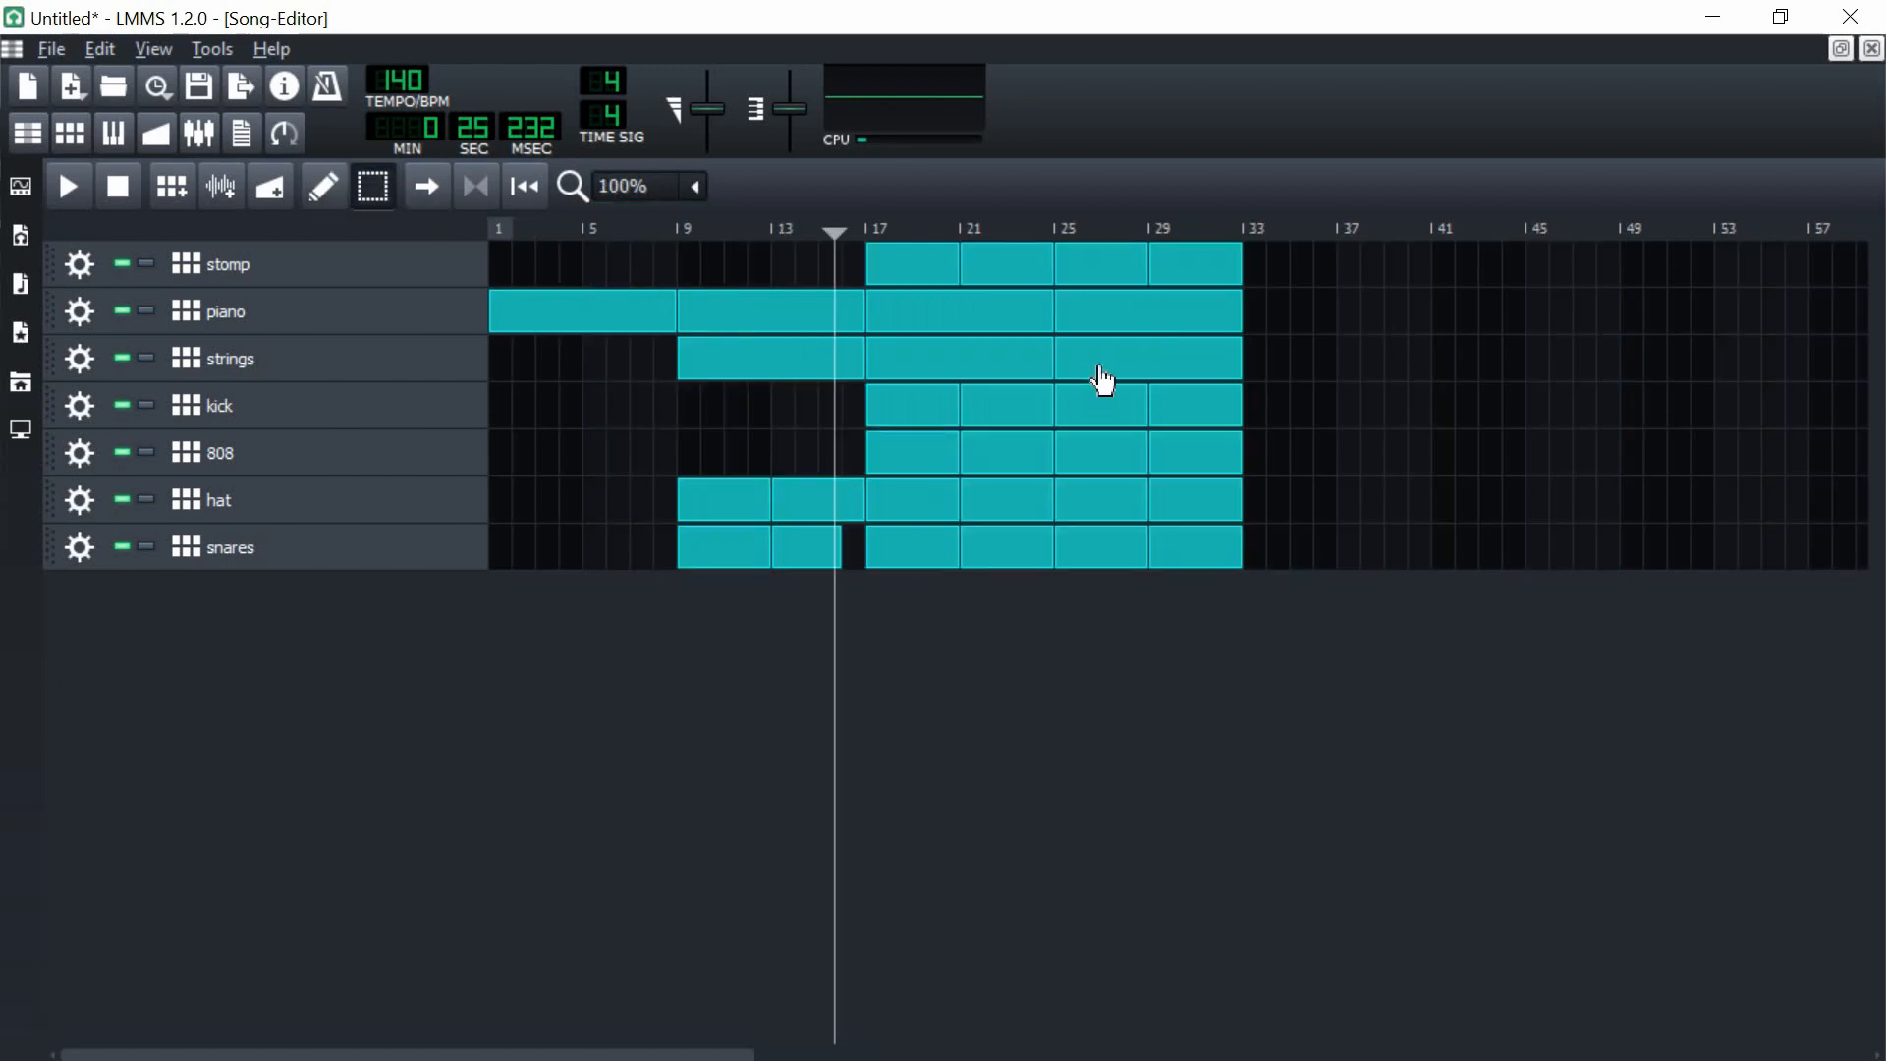
- Delete the strings block and both stomp blocks from the section between bars 25 and 33
right_click(1086, 364)
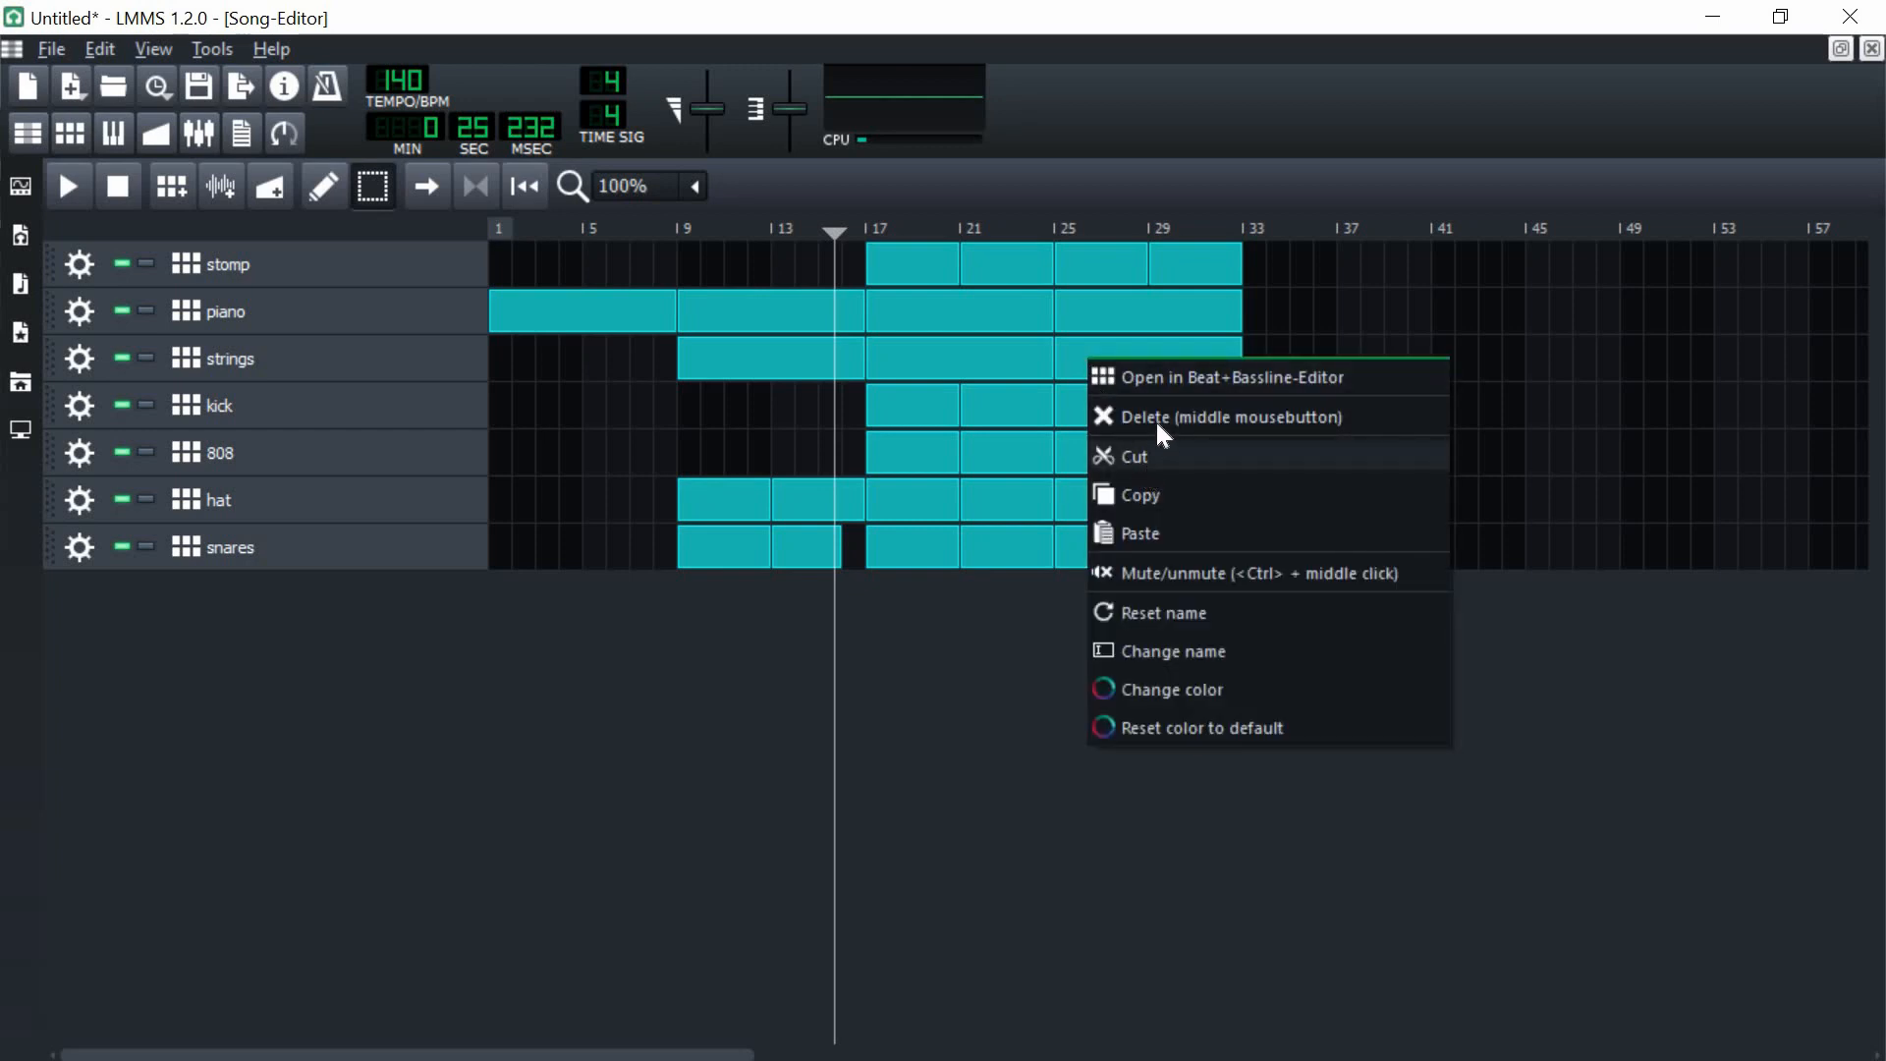
left_click(1155, 419)
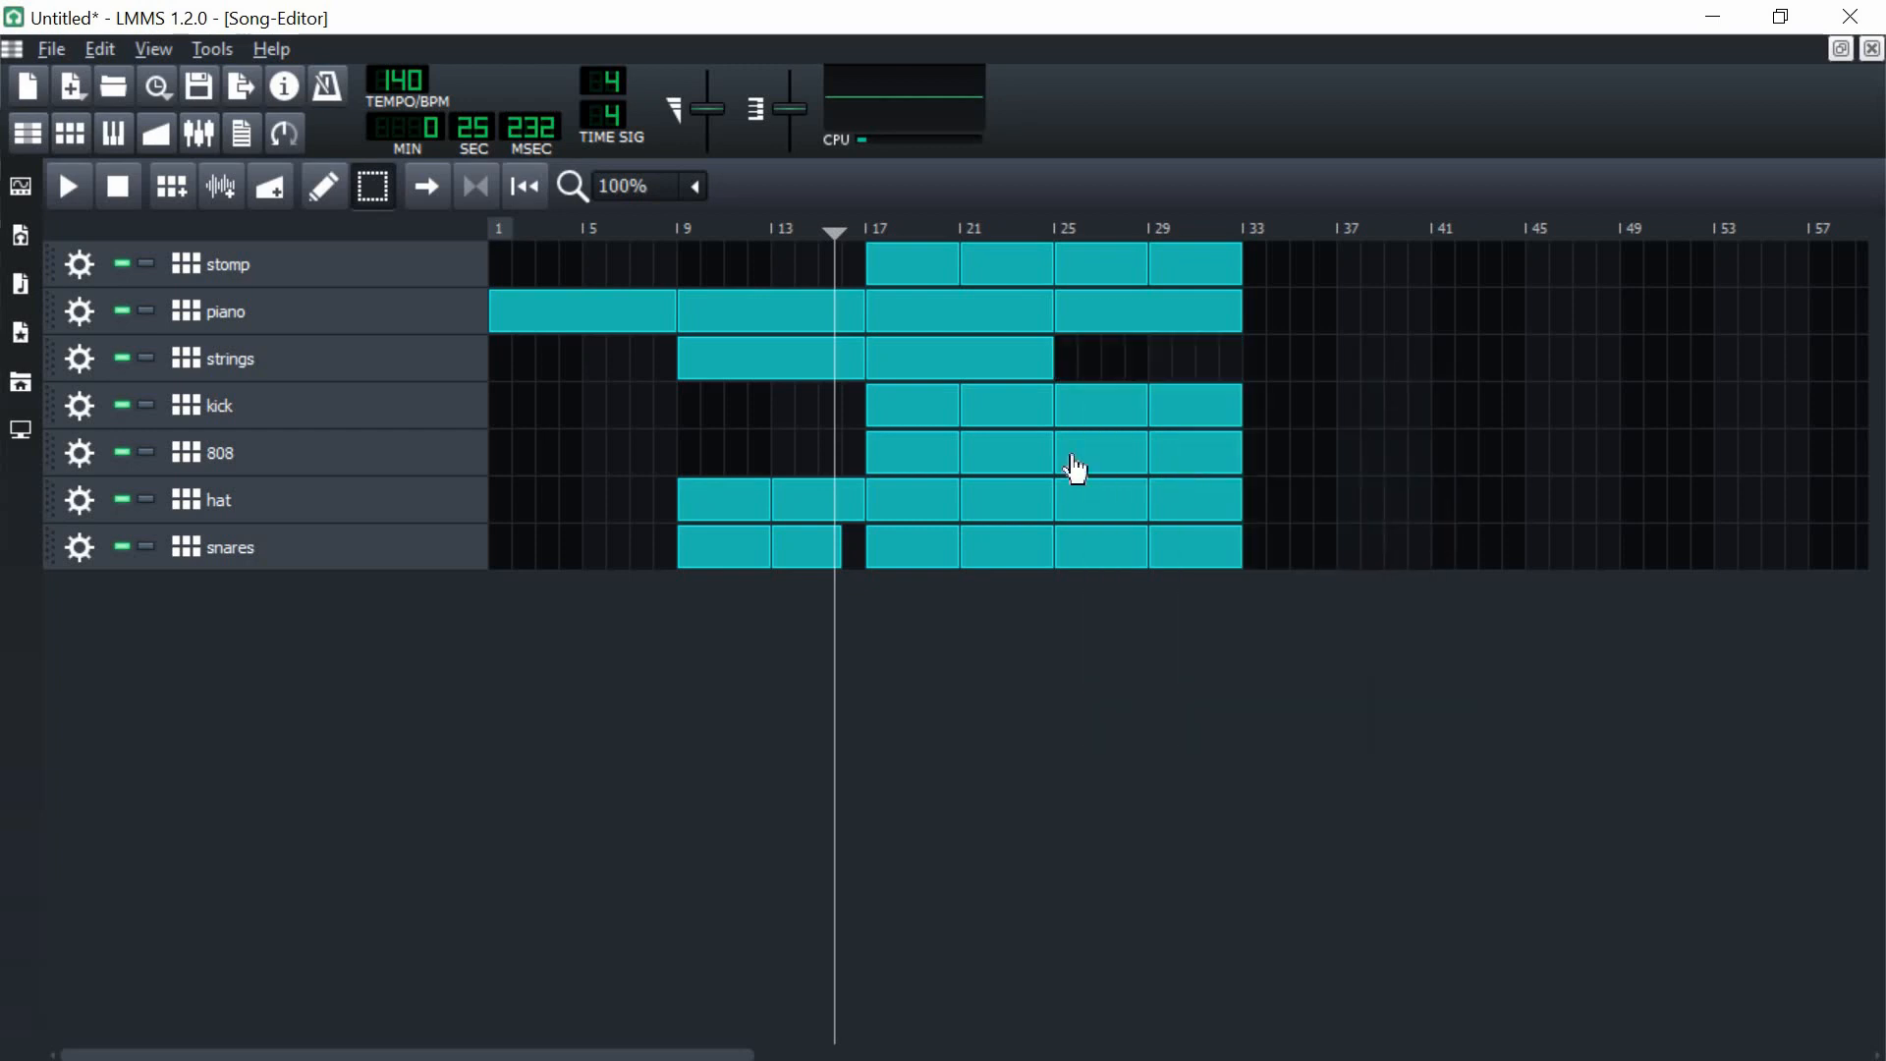
right_click(1087, 263)
left_click(1135, 320)
right_click(1167, 278)
left_click(1186, 325)
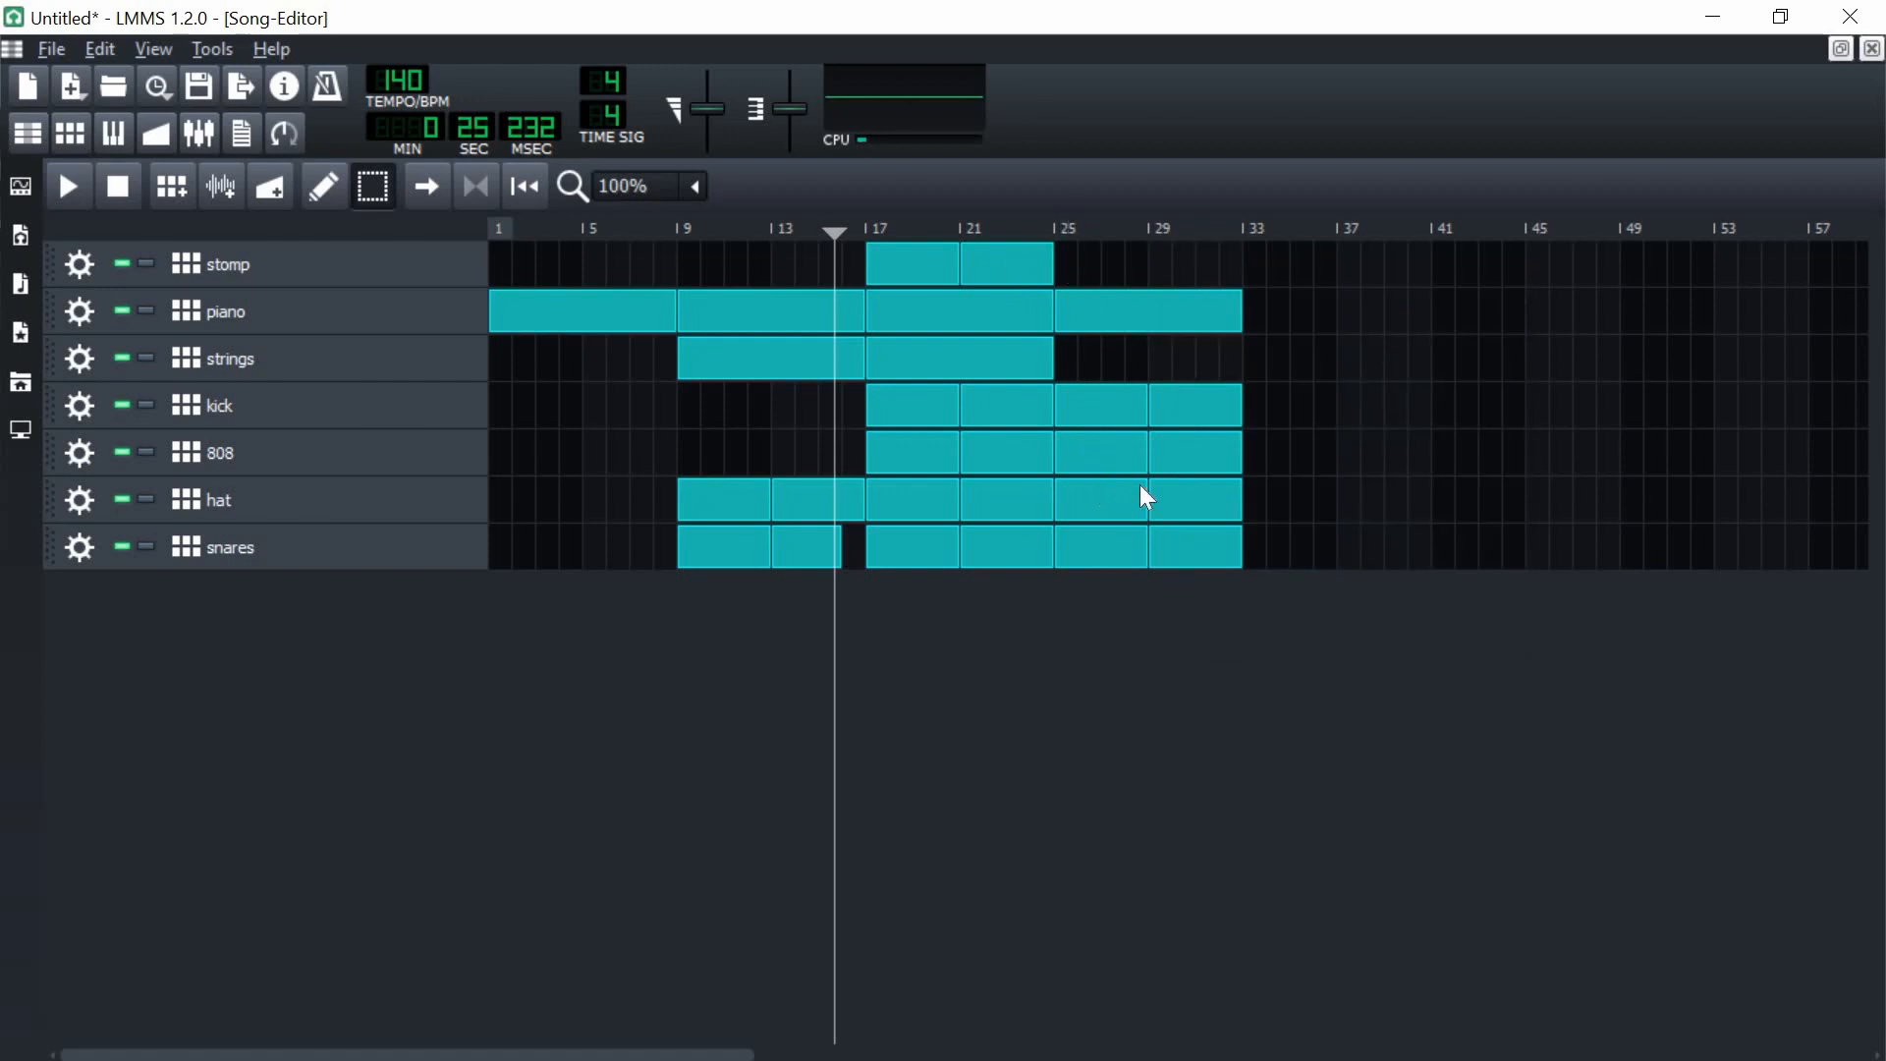
- Delete both 808 blocks between bars 25 and 33, and play the song from just before bar 25
right_click(1098, 462)
left_click(1139, 517)
right_click(1160, 455)
left_click(1200, 512)
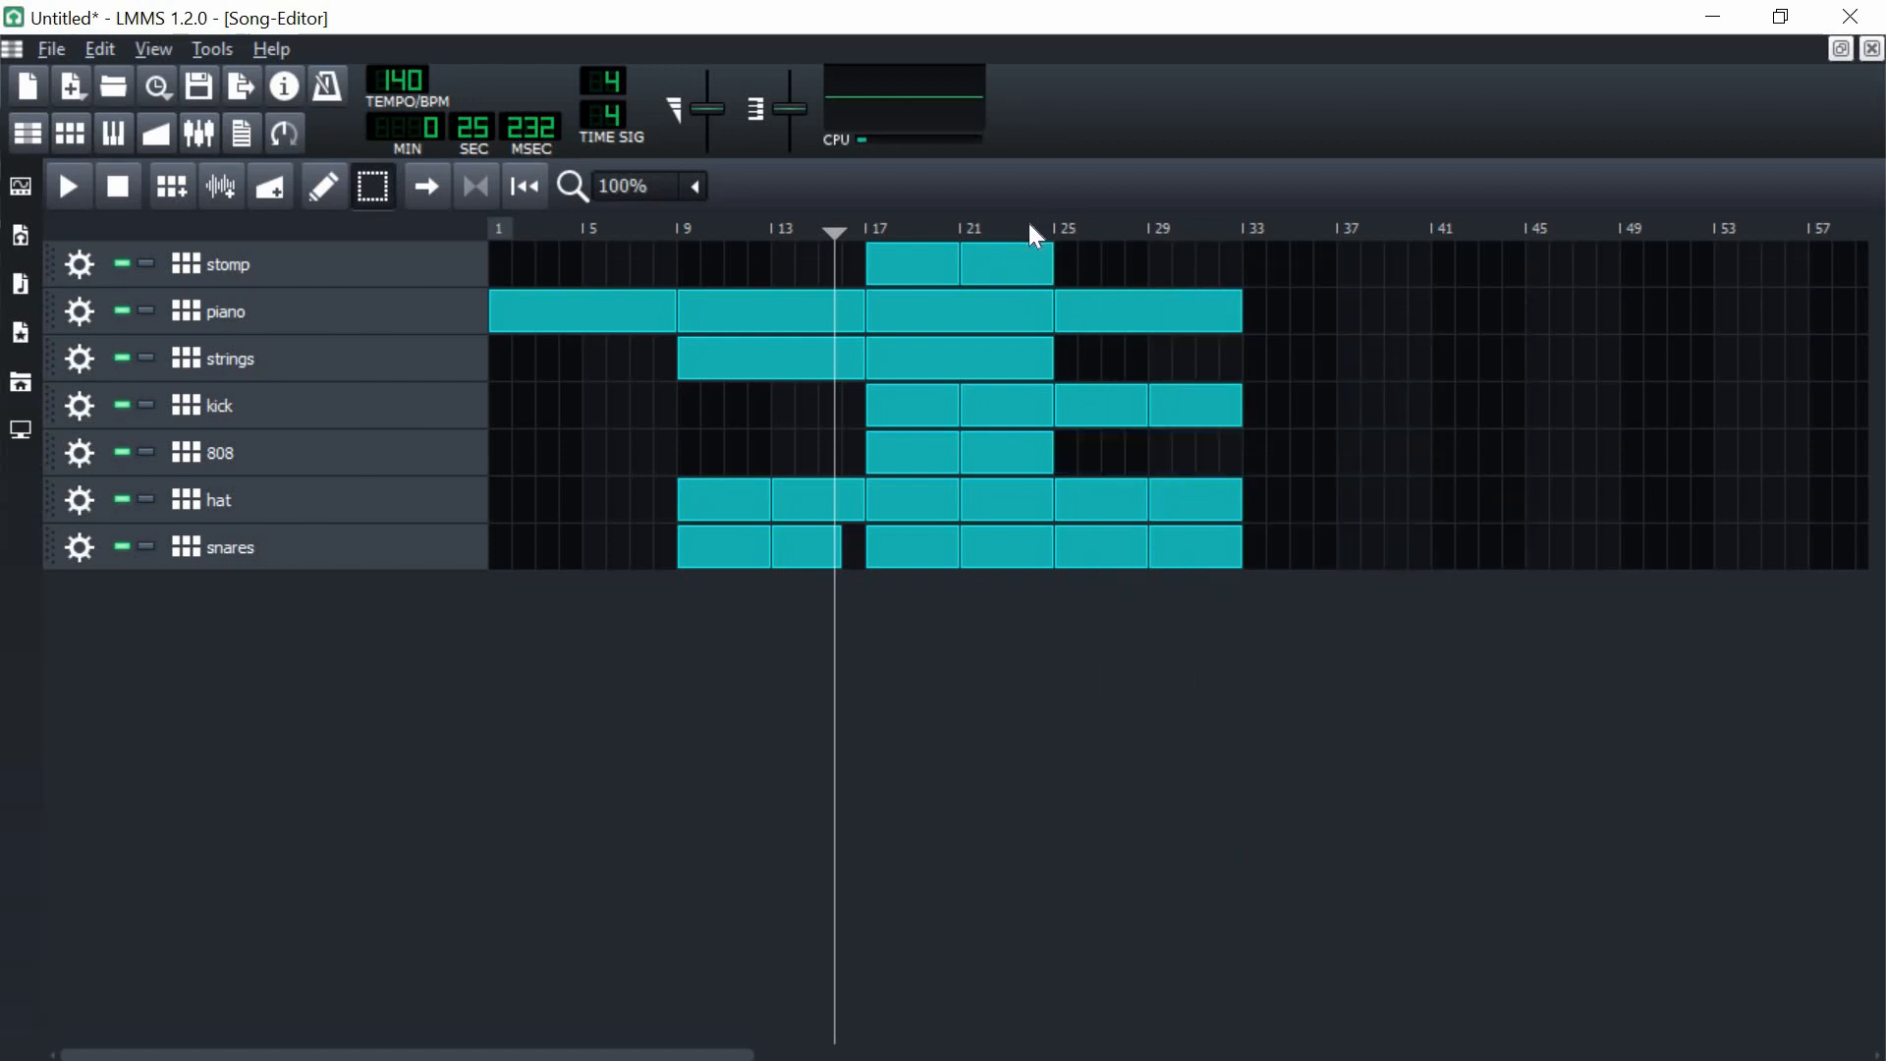
left_click(1030, 228)
key("space")
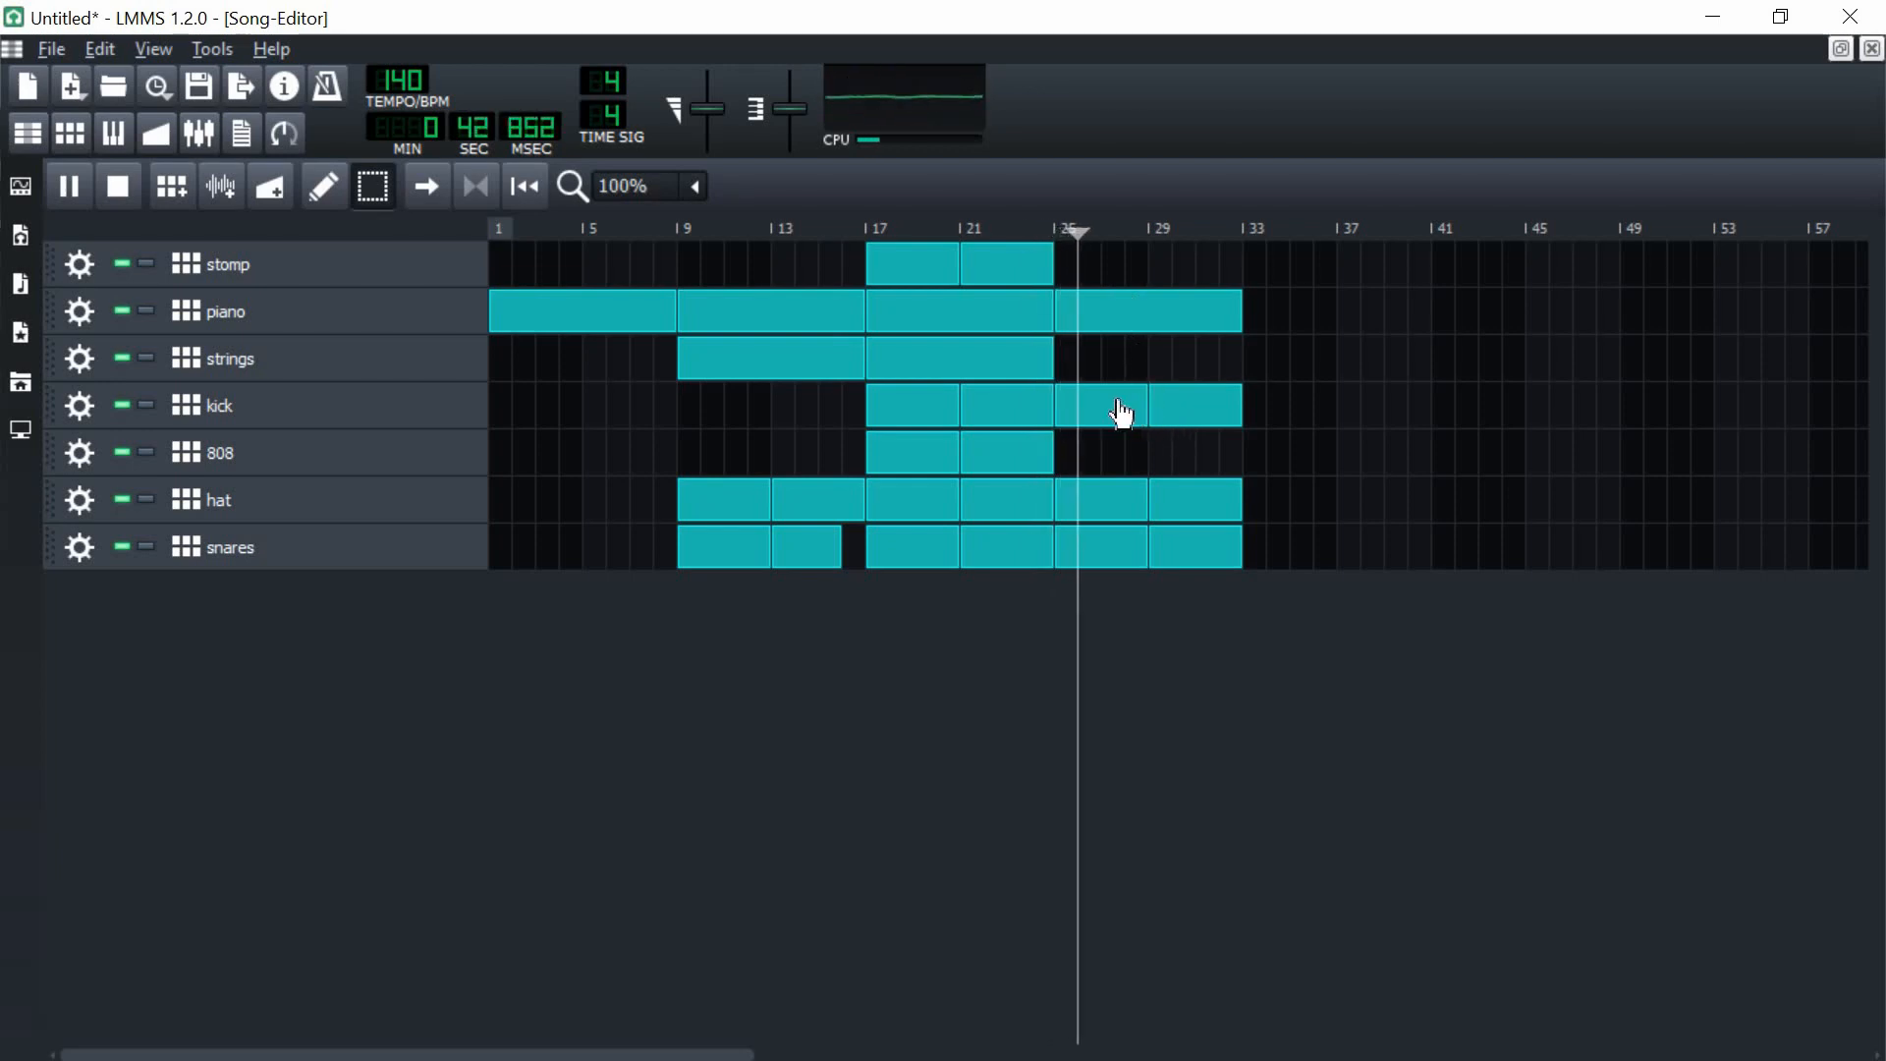
- Stop playback and duplicate all tracks' blocks from bars 17 to 33 to bar 33
key("space")
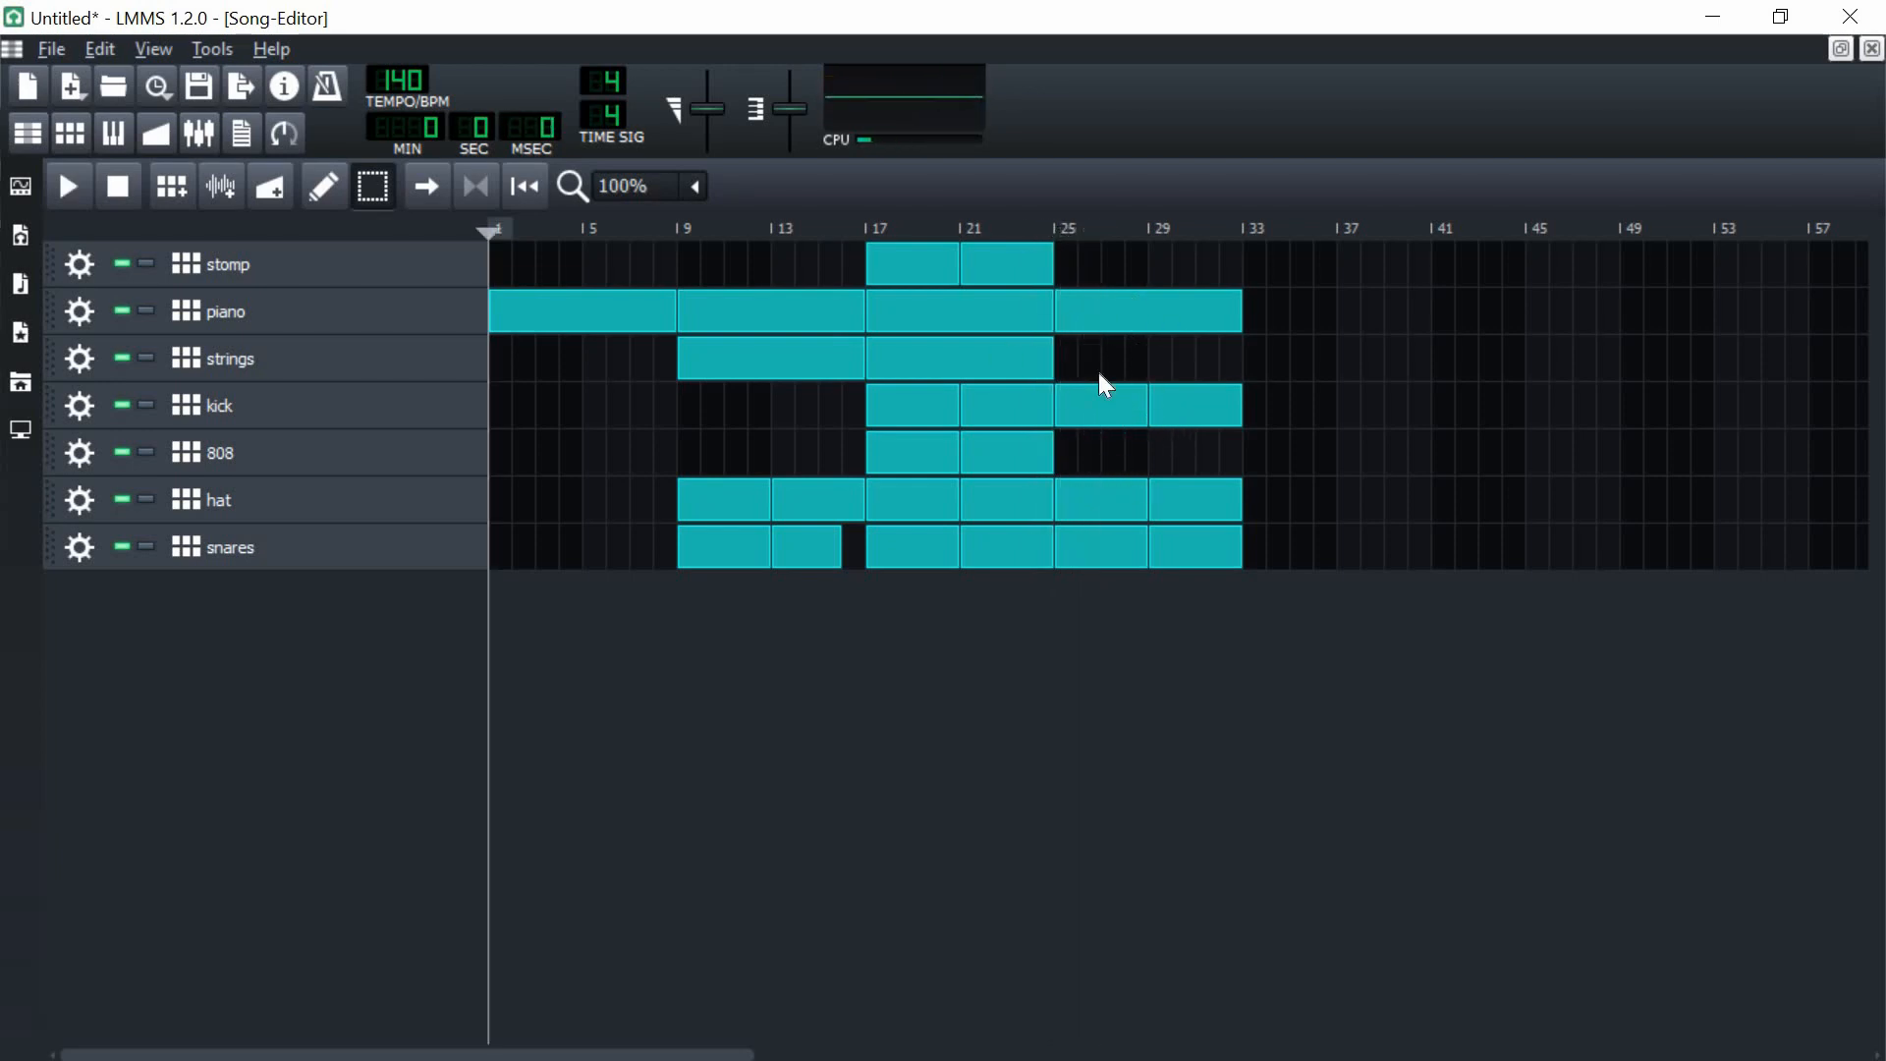
left_click_drag(1346, 251, 1305, 521)
left_click(1508, 381)
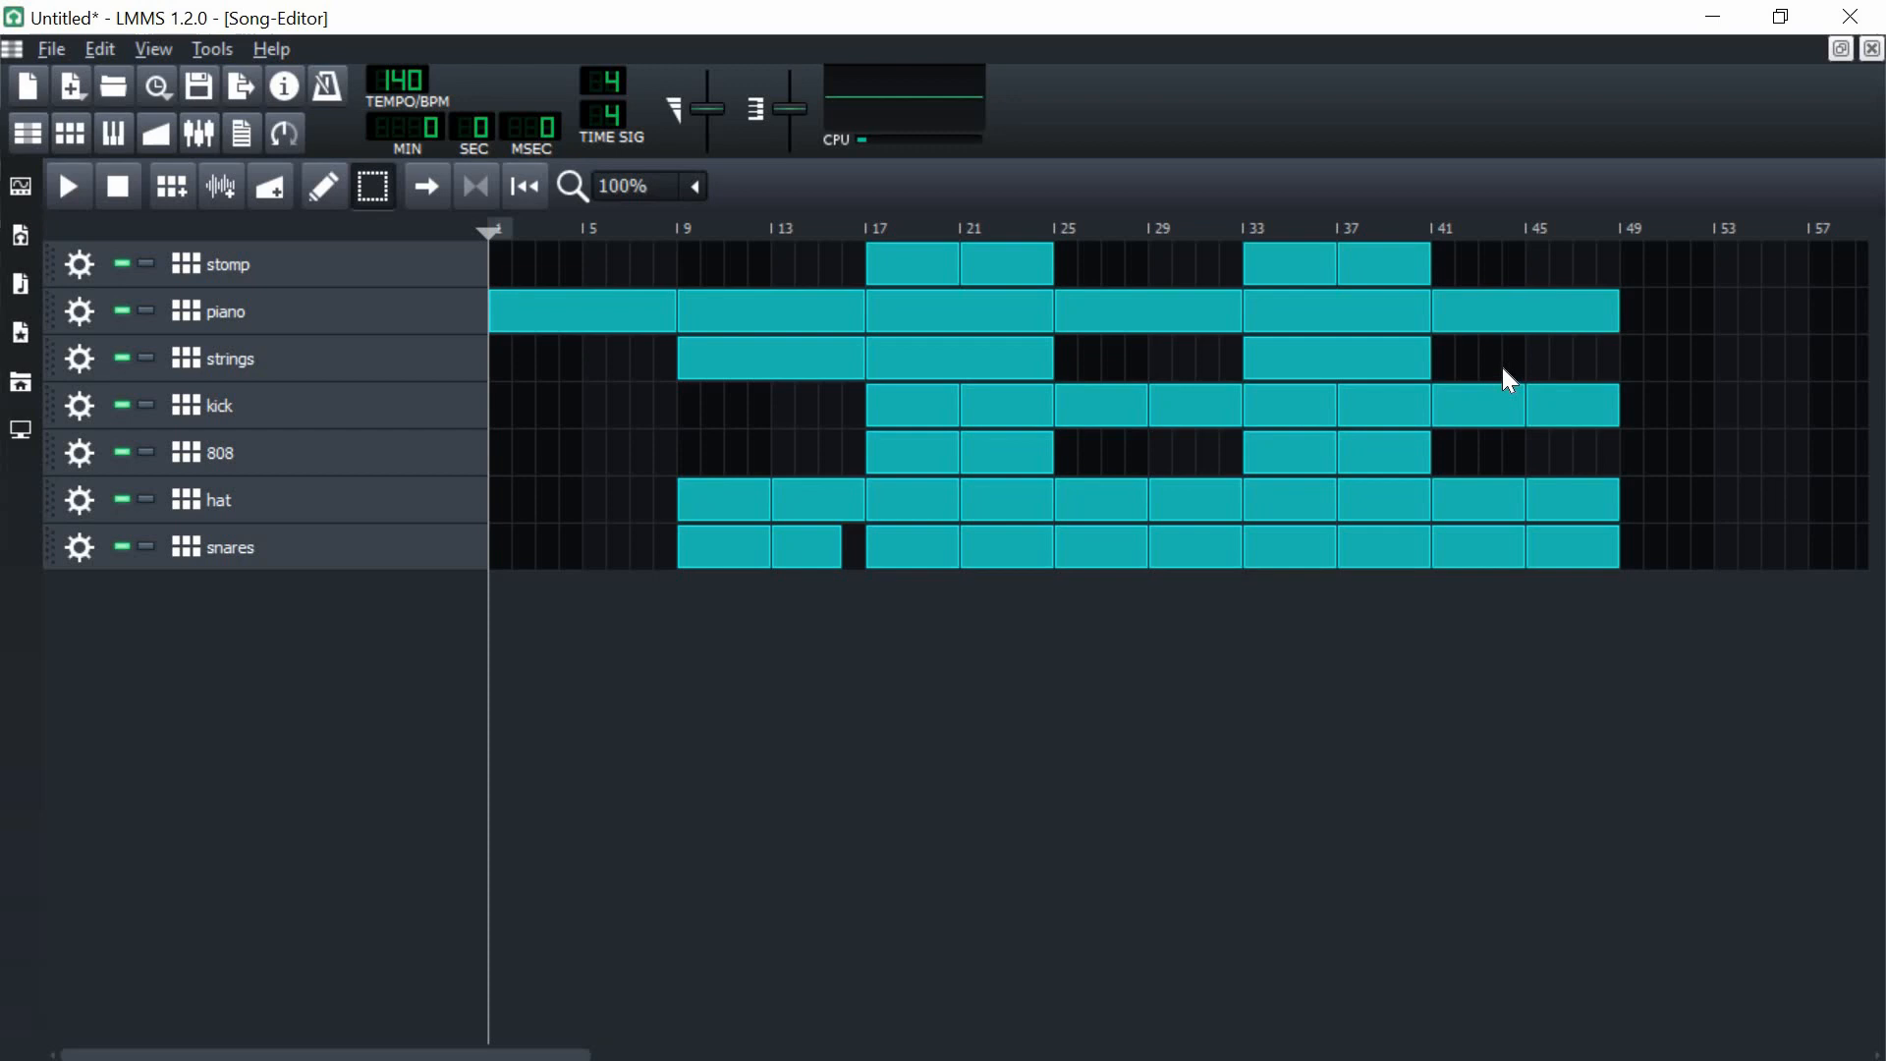
- Replace the piano block between bars 41 and 49 with a copy of the preceding strings block, and listen from bar 41
left_click(1311, 373)
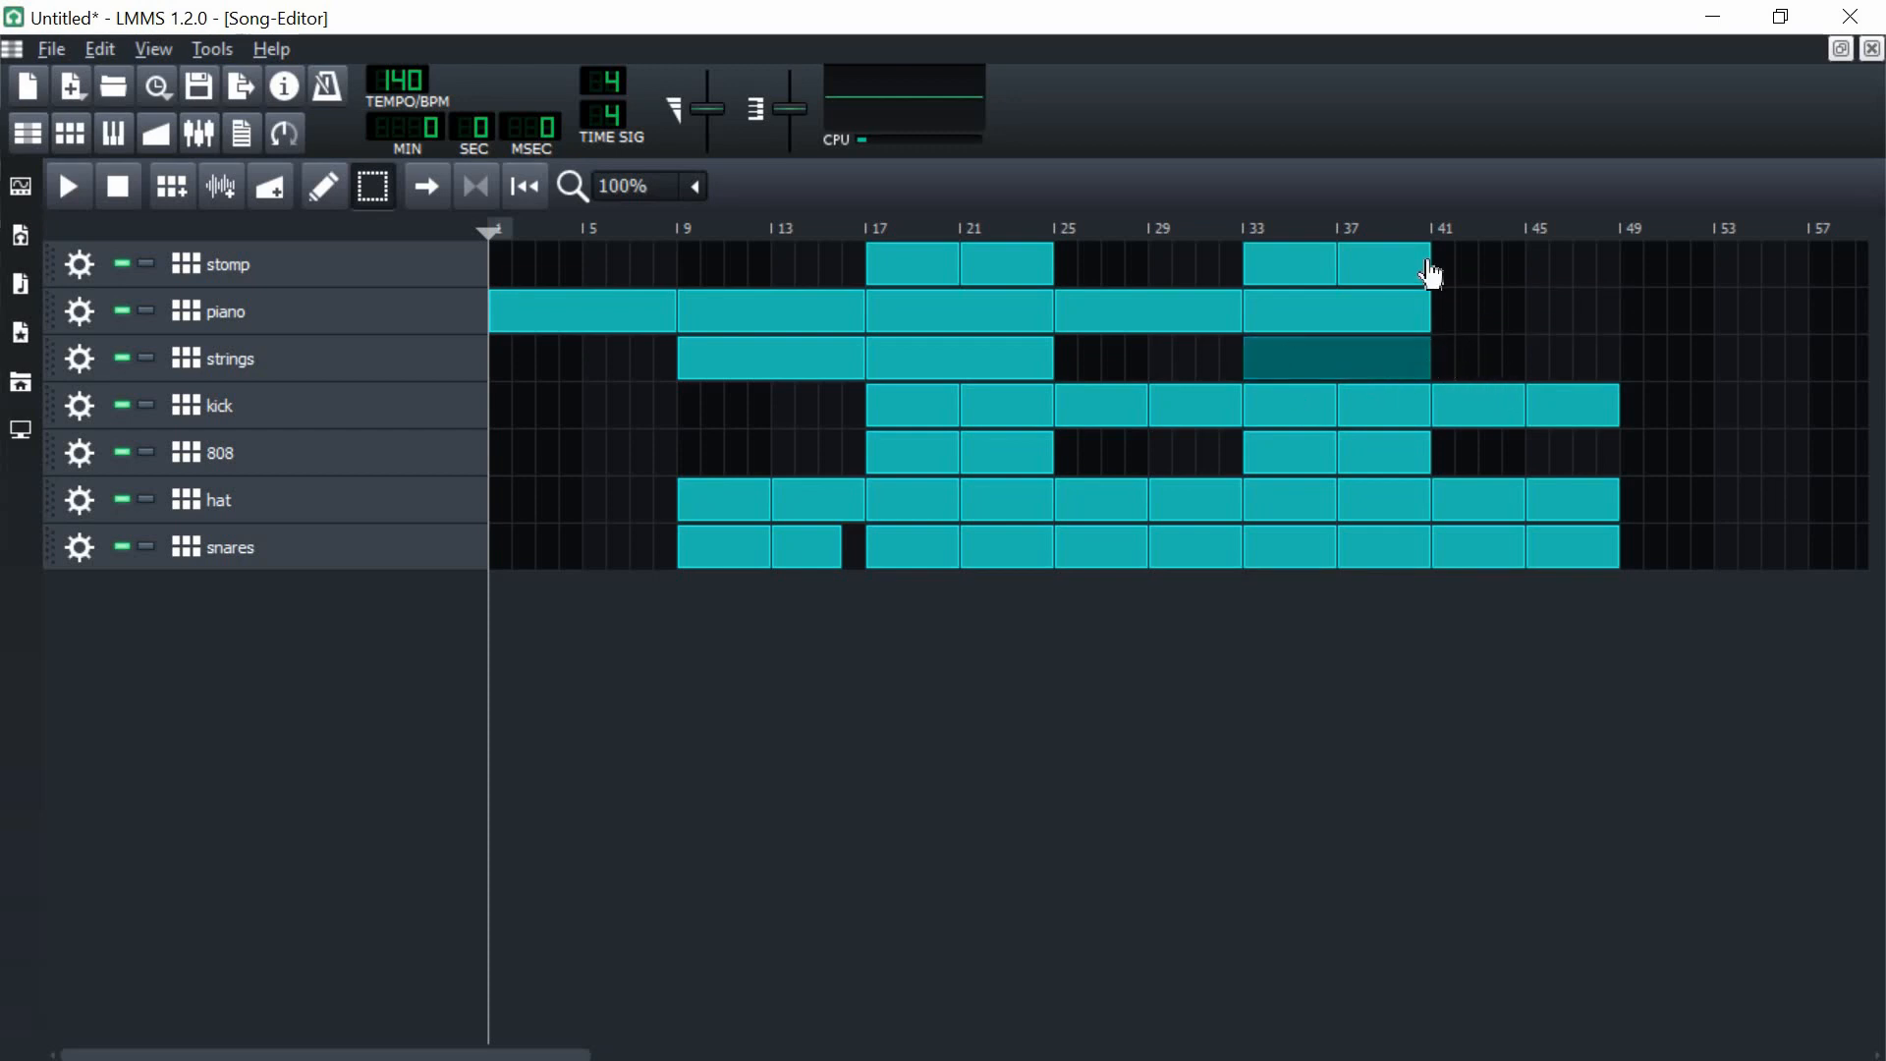
left_click_drag(1311, 373, 1430, 359)
left_click(1433, 225)
key("space")
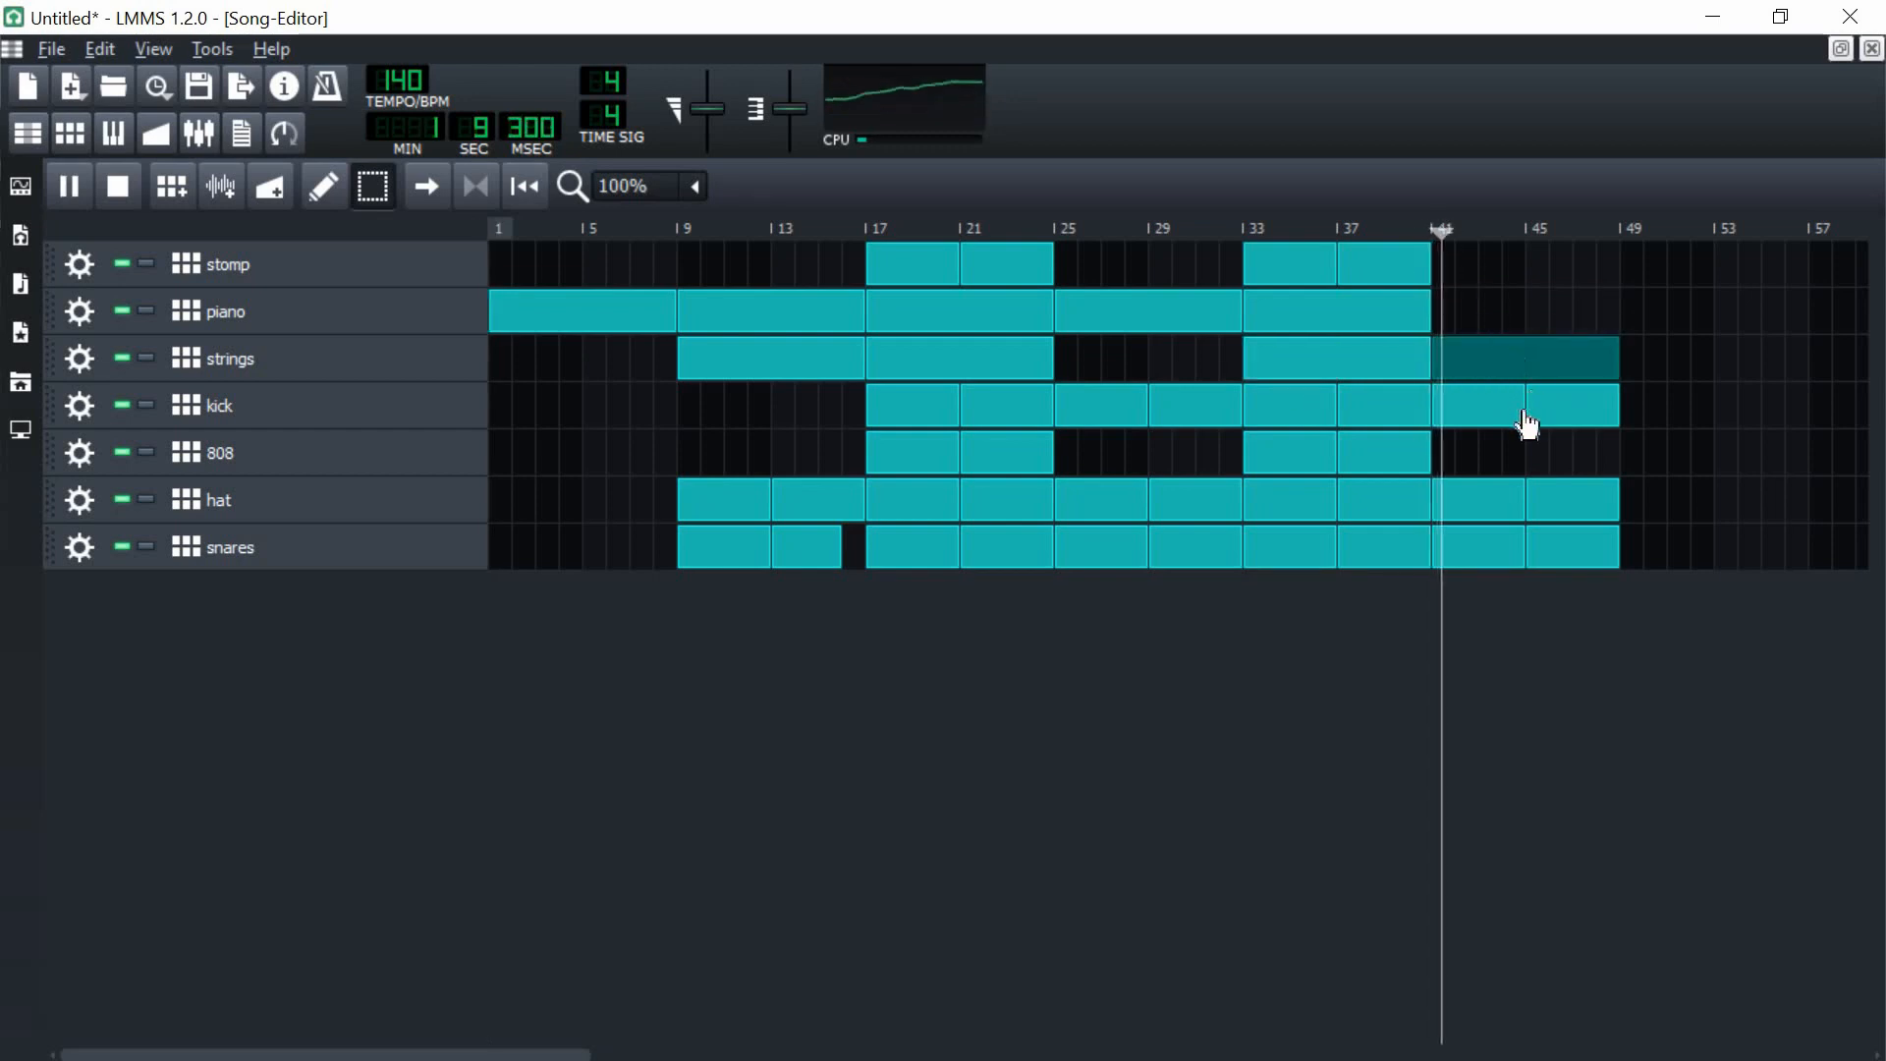
left_click(1593, 277)
key("space")
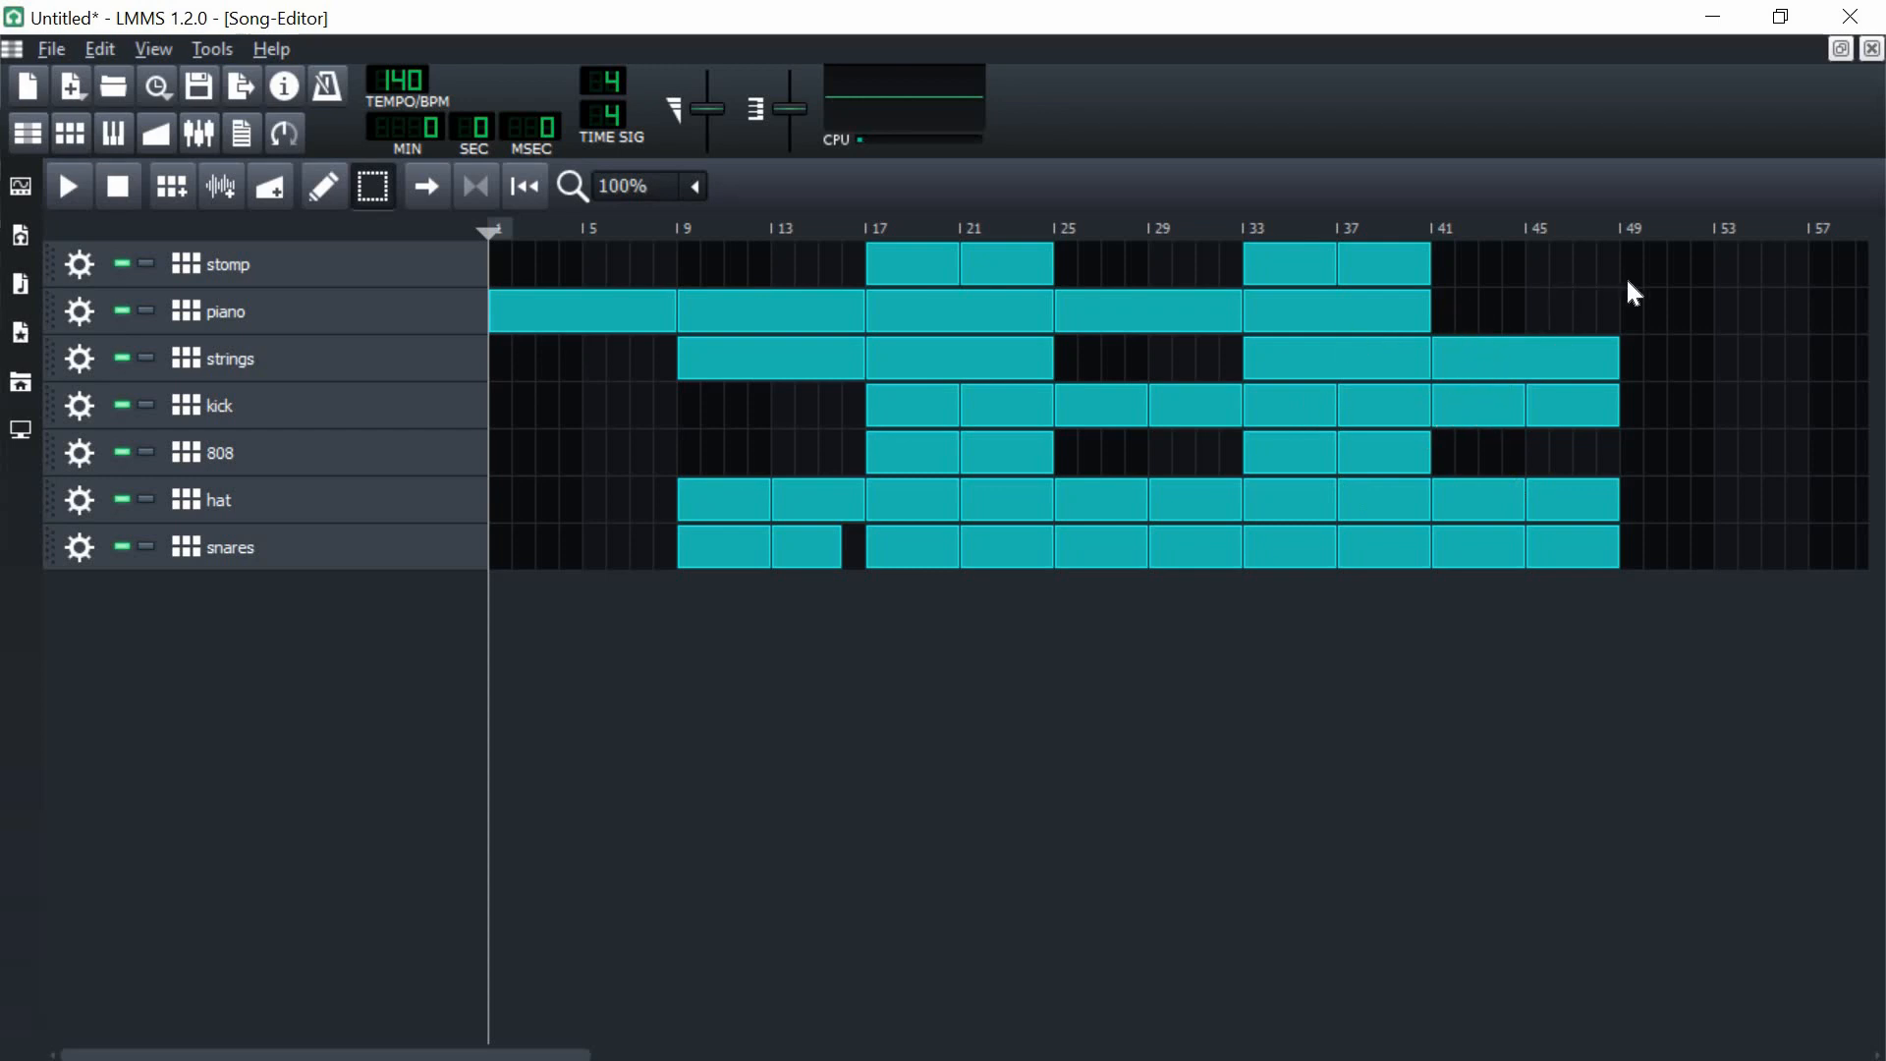
- Duplicate all blocks from bar 9 onward to bar 49, and add copies of the stomp and 808 blocks between bars 49 and 57
left_click_drag(1636, 463, 1644, 490)
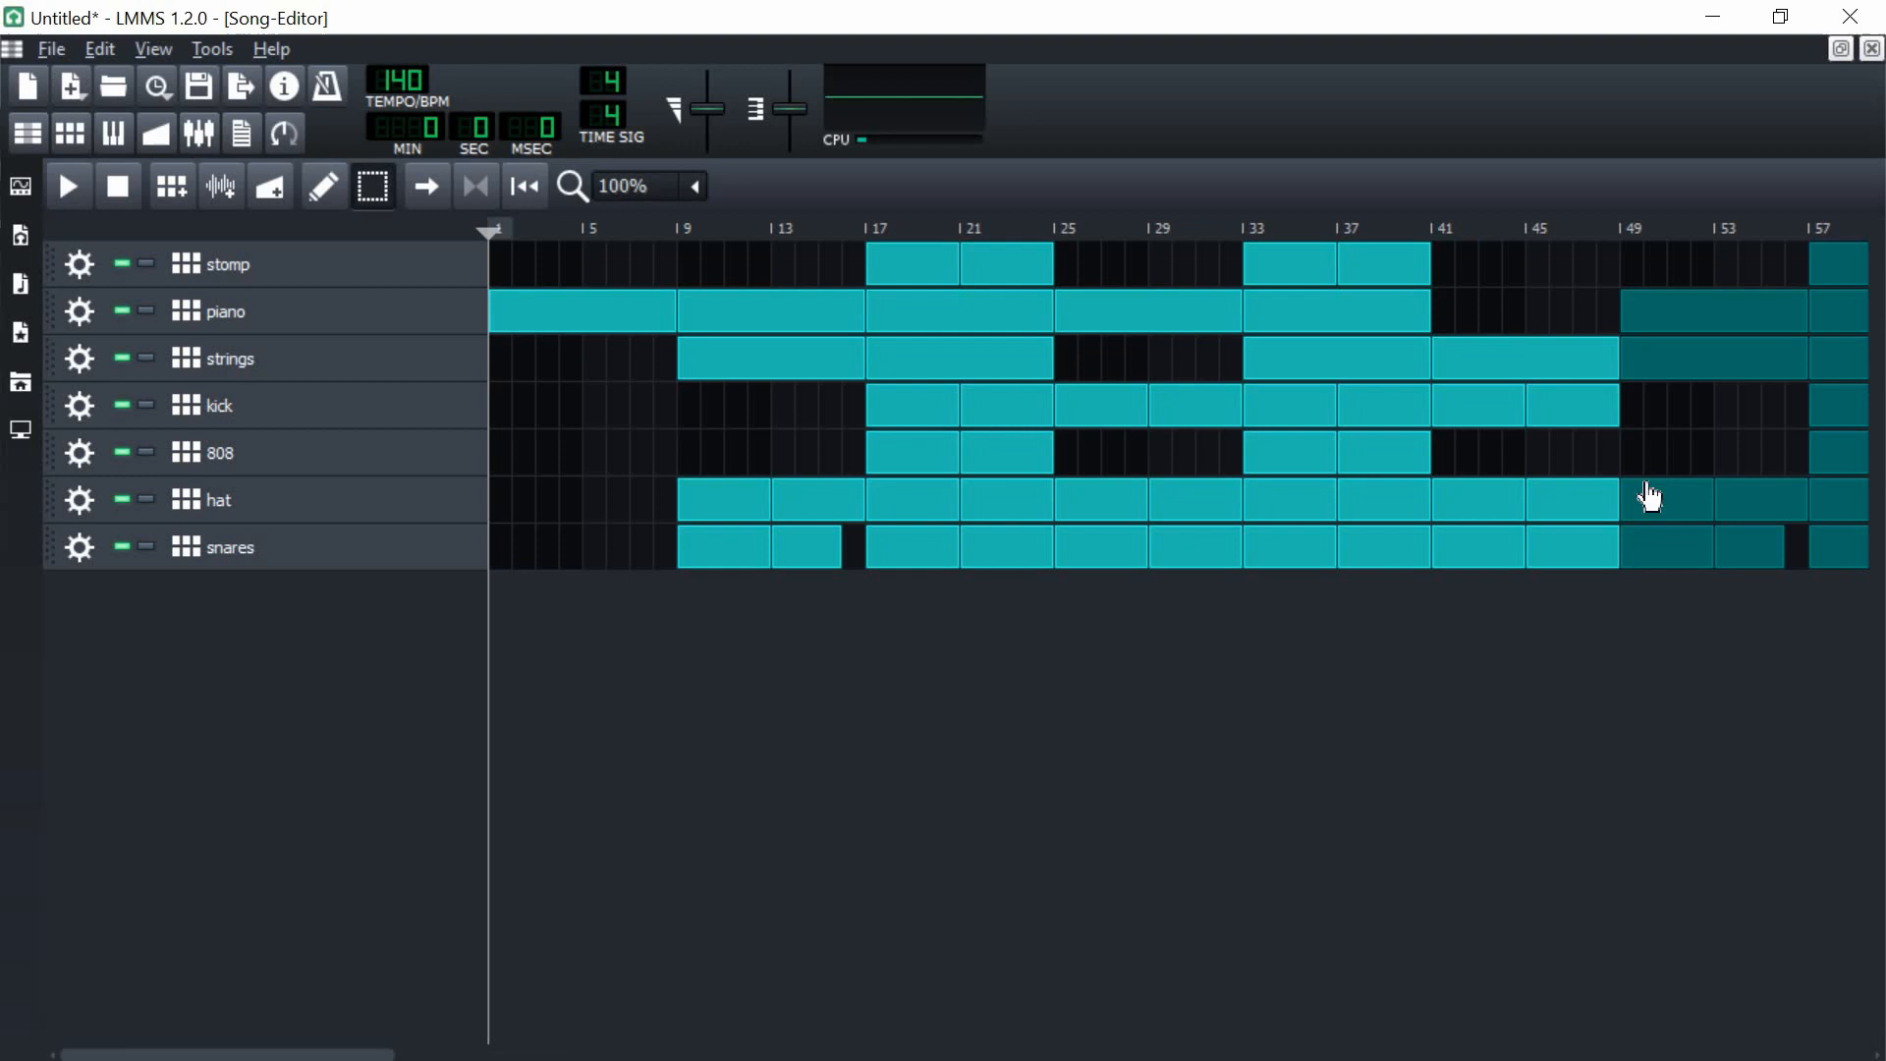
left_click(1660, 422)
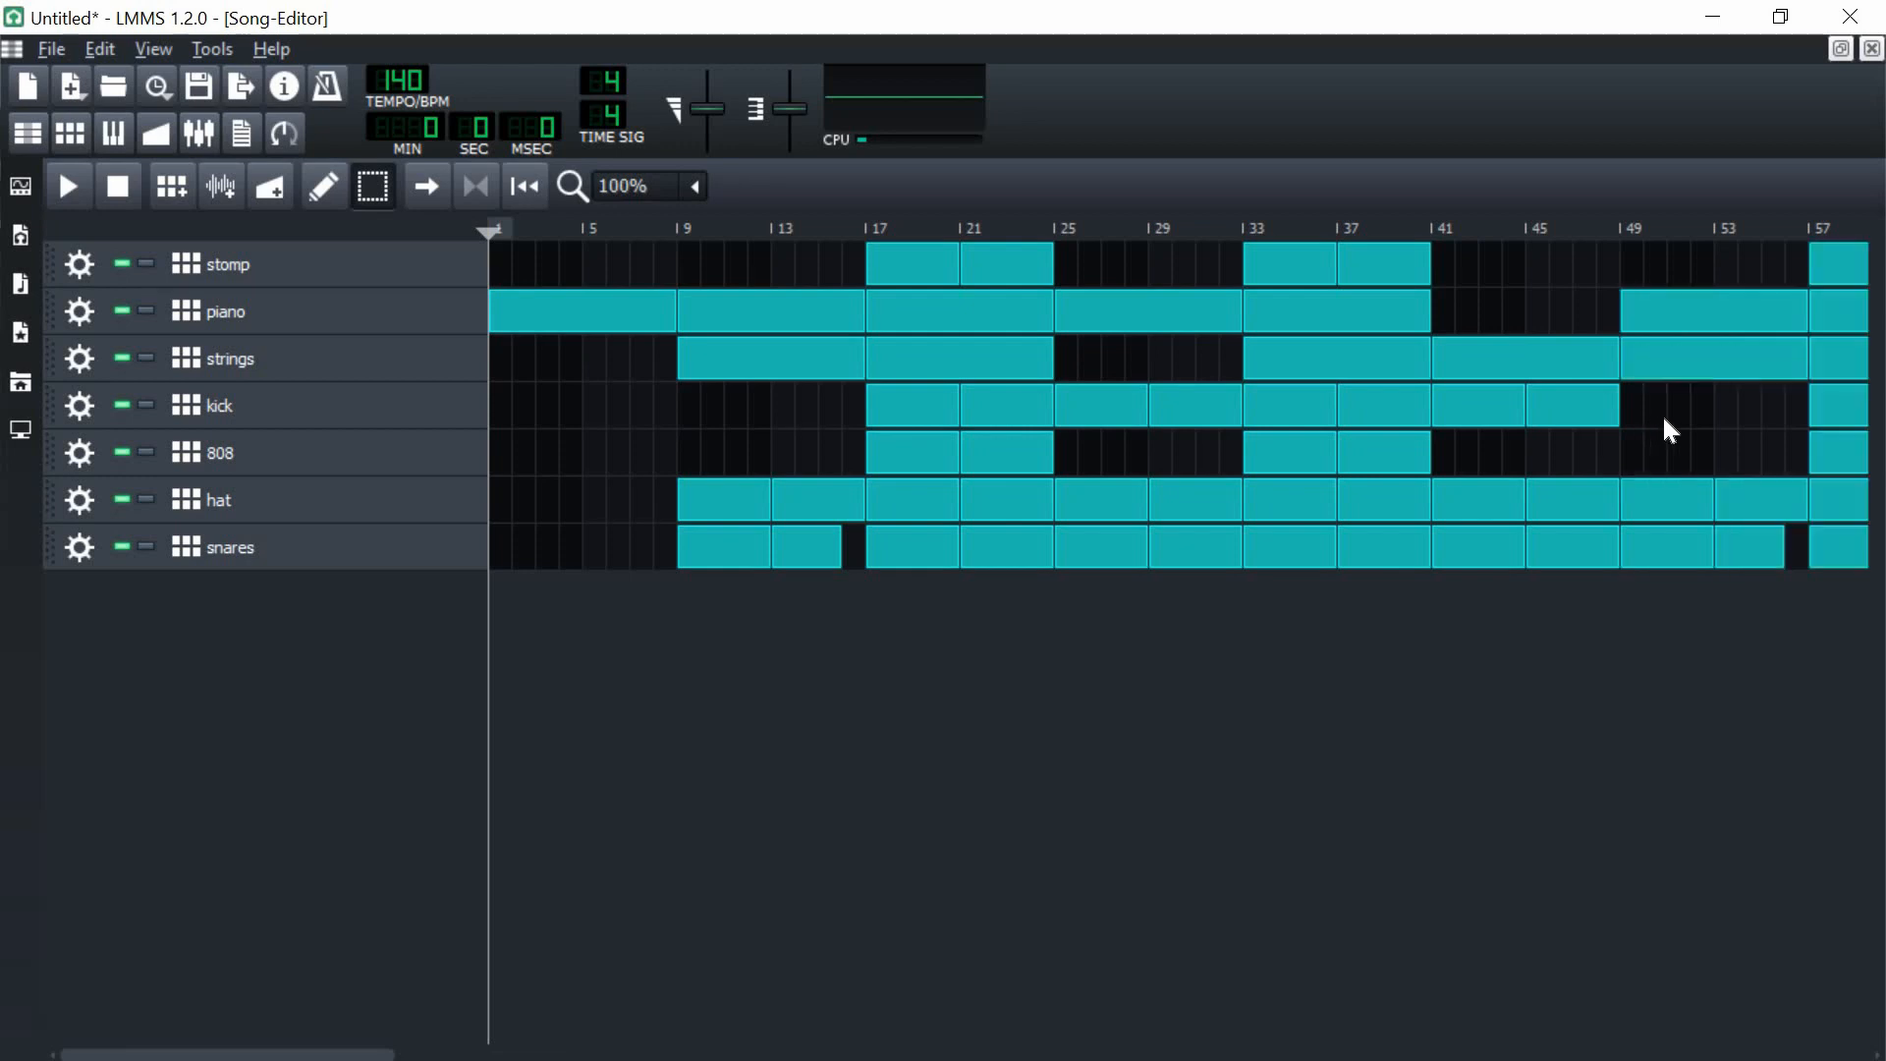
left_click_drag(900, 271, 1721, 218)
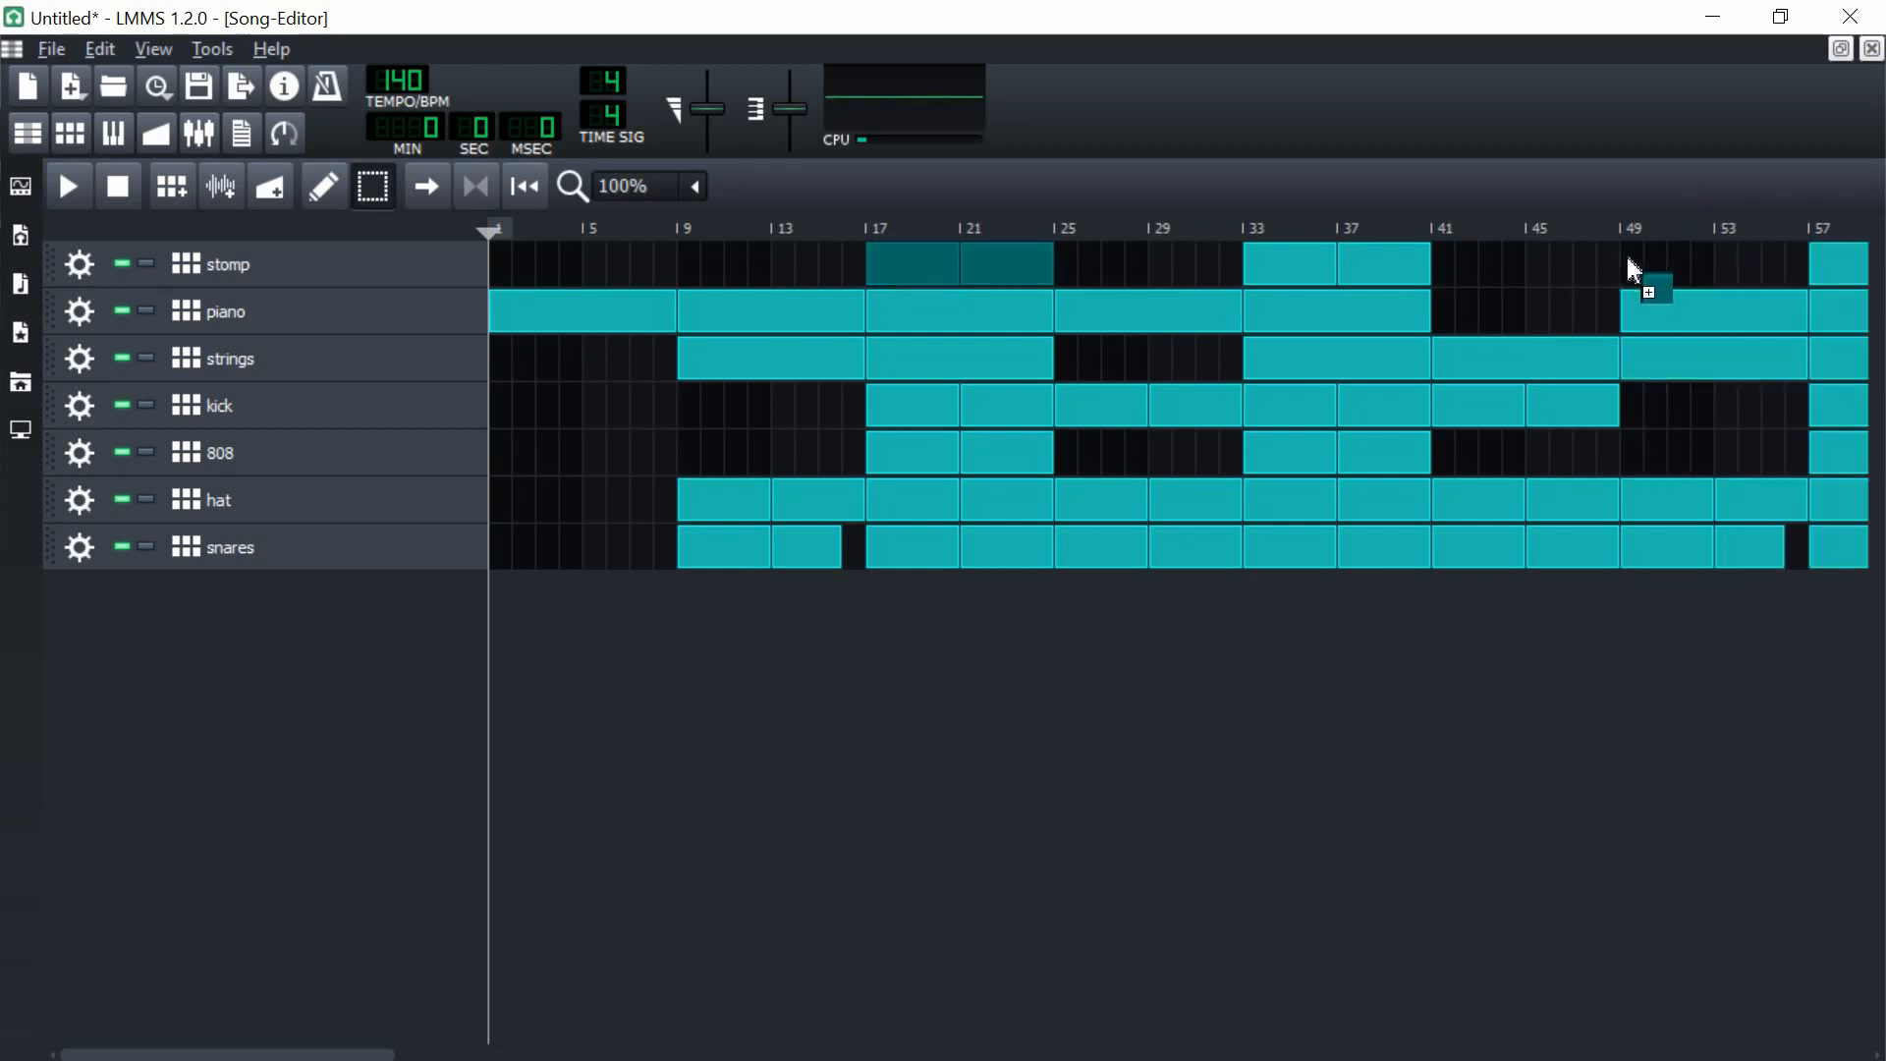
left_click_drag(1632, 270, 1626, 234)
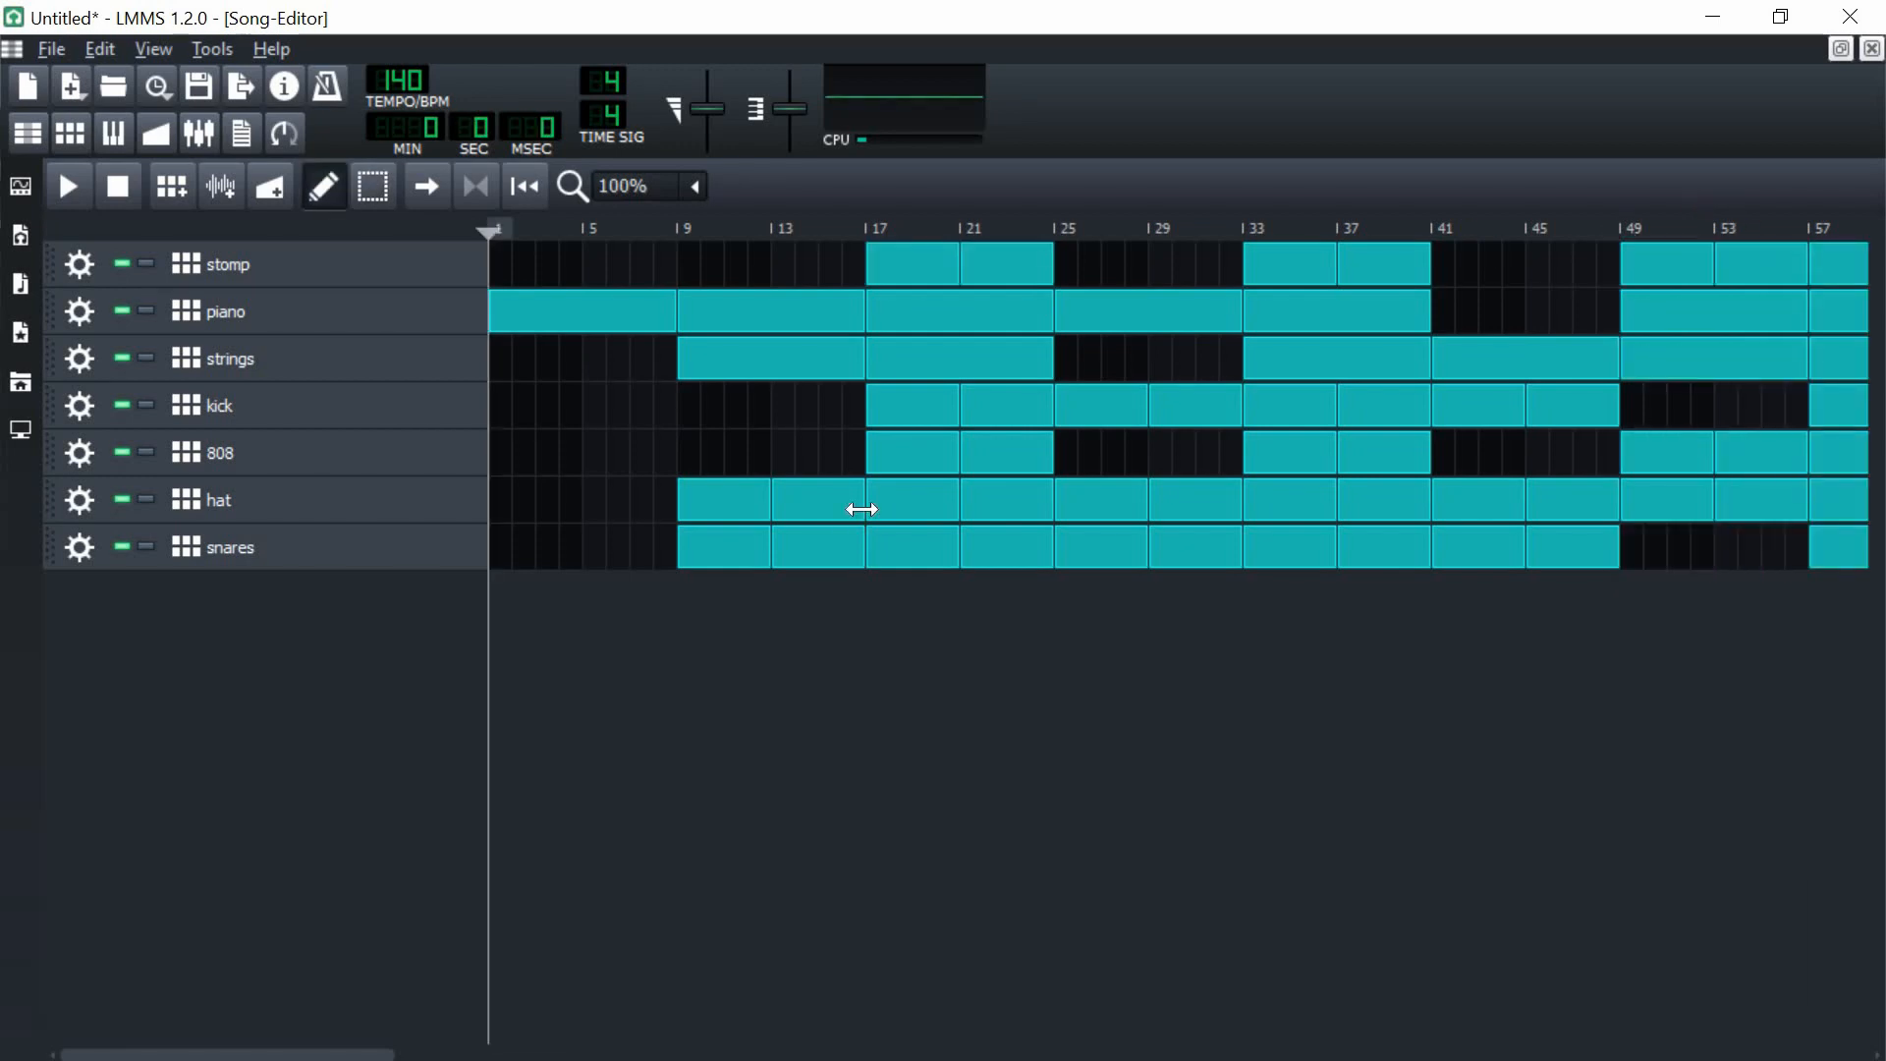
- Shorten the hat block at bar 13 to end at bar 16, and delete the hat blocks starting at bars 21, 29, 37 and 45
left_click_drag(861, 509, 842, 514)
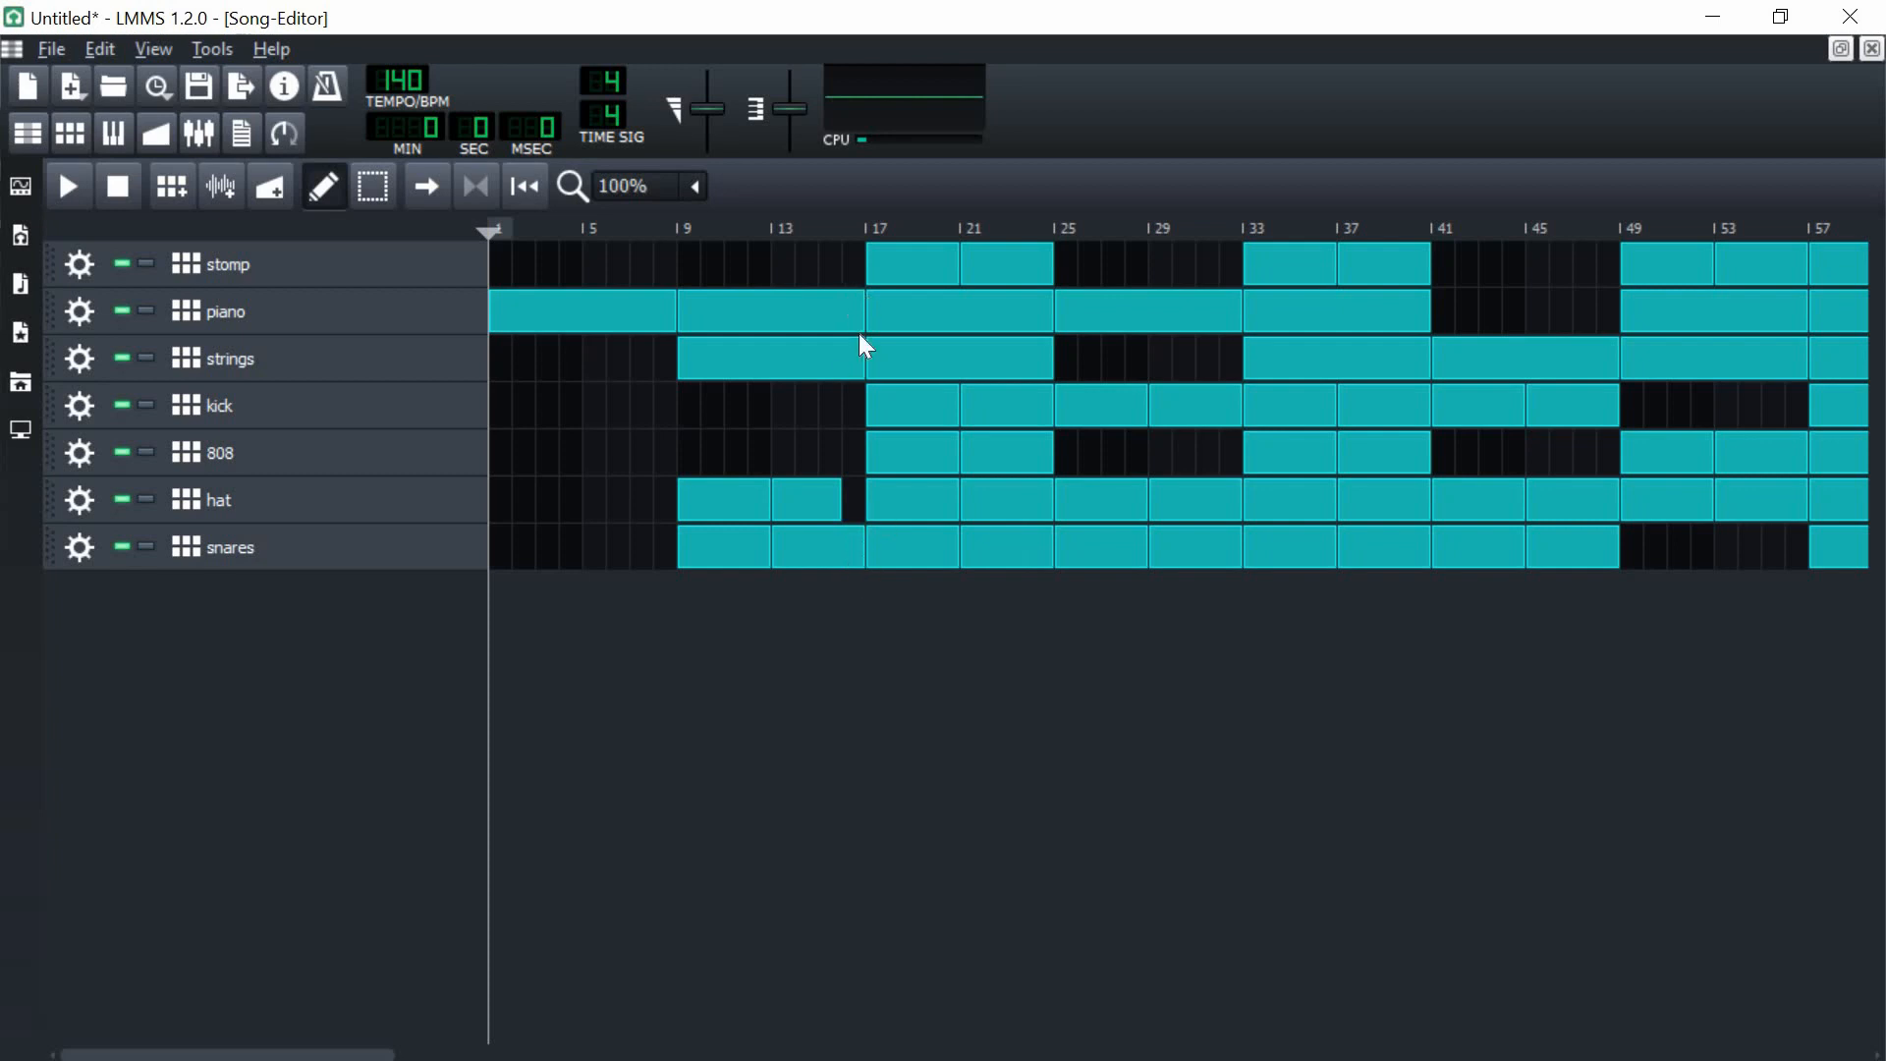
right_click(1018, 506)
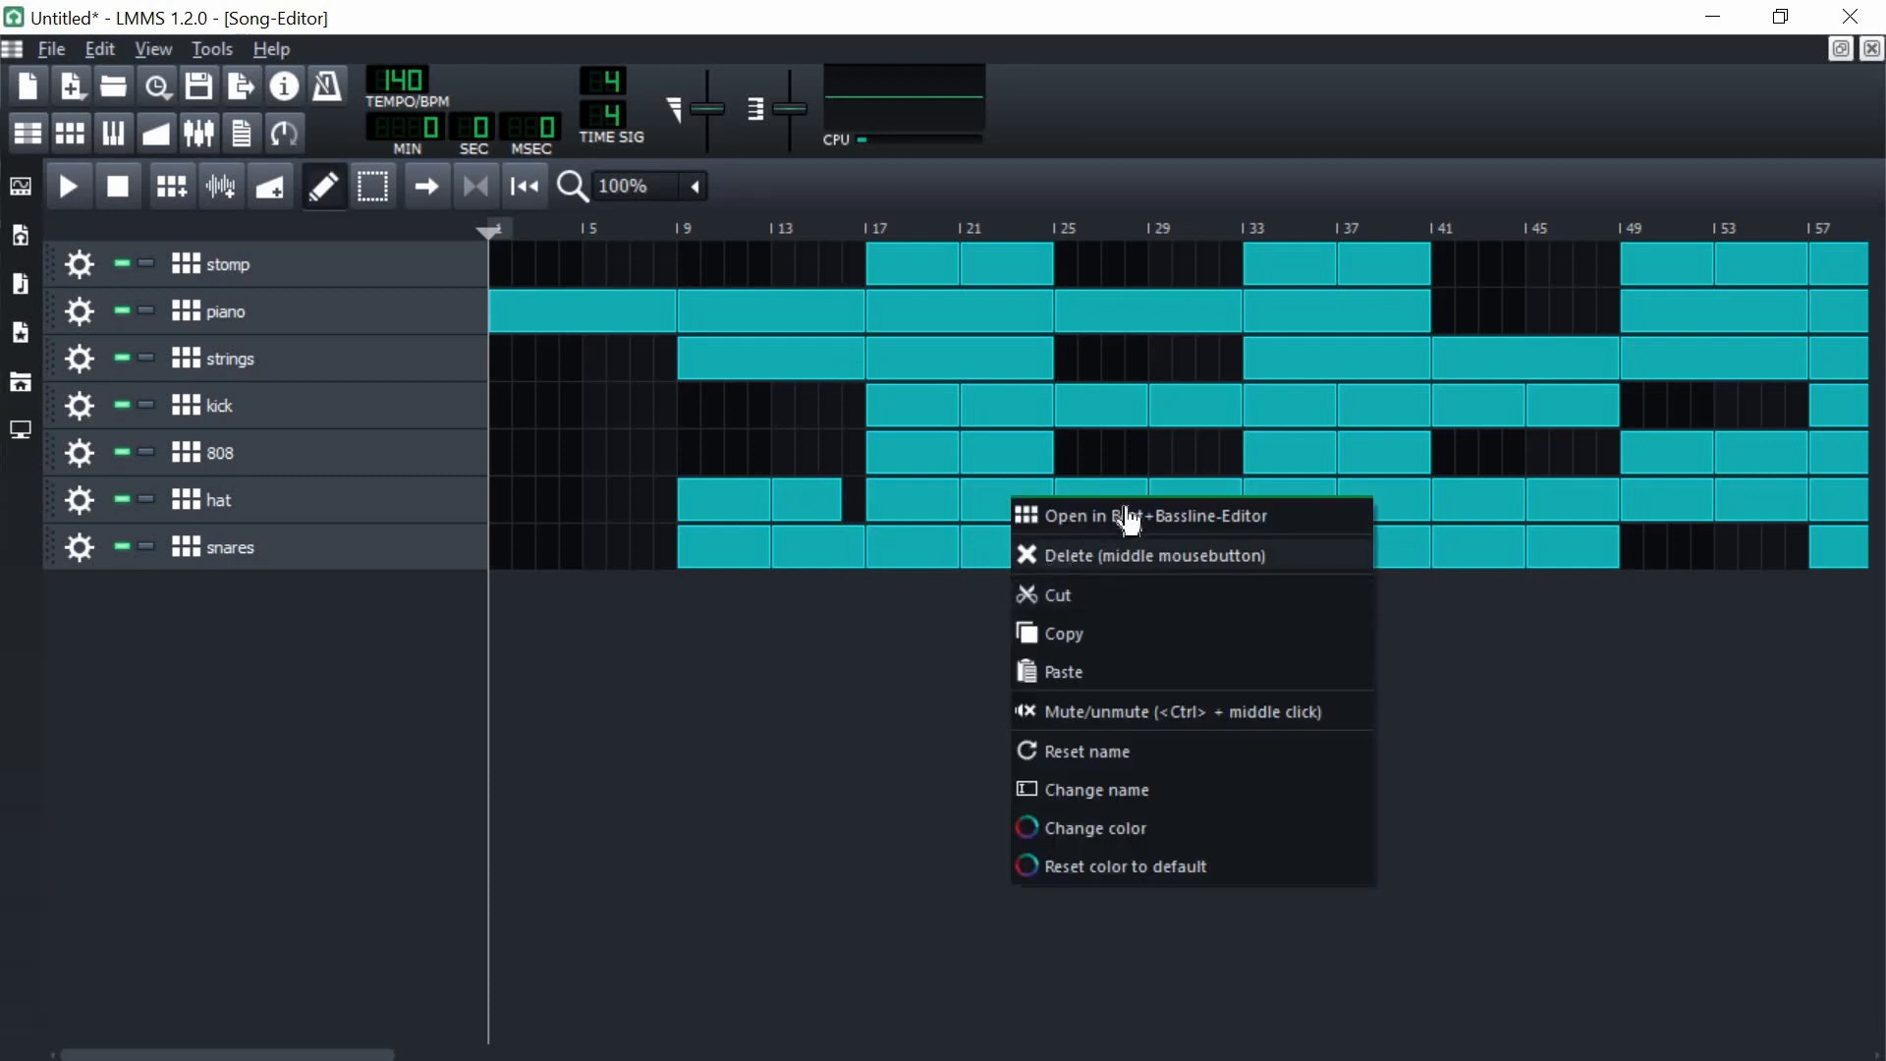
left_click(1120, 554)
right_click(1203, 515)
left_click(1253, 545)
right_click(1360, 504)
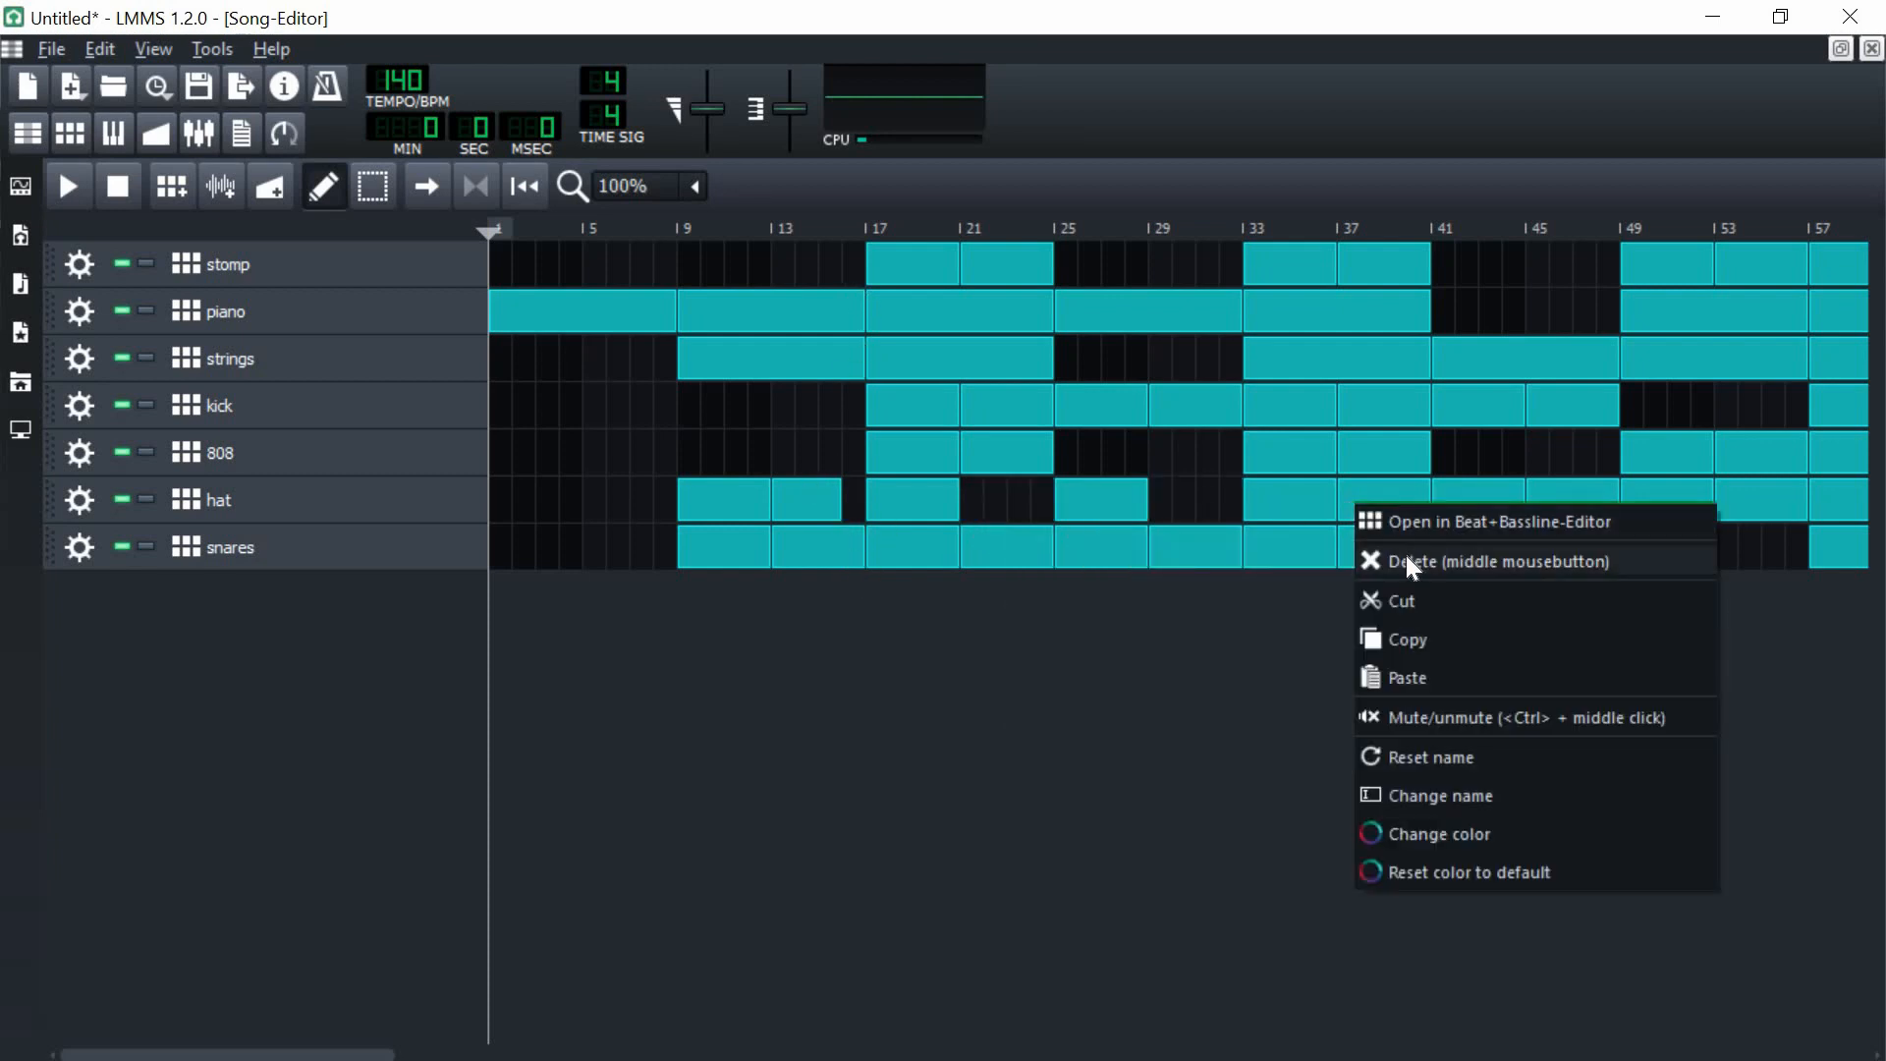
left_click(1406, 556)
right_click(1583, 506)
left_click(1595, 568)
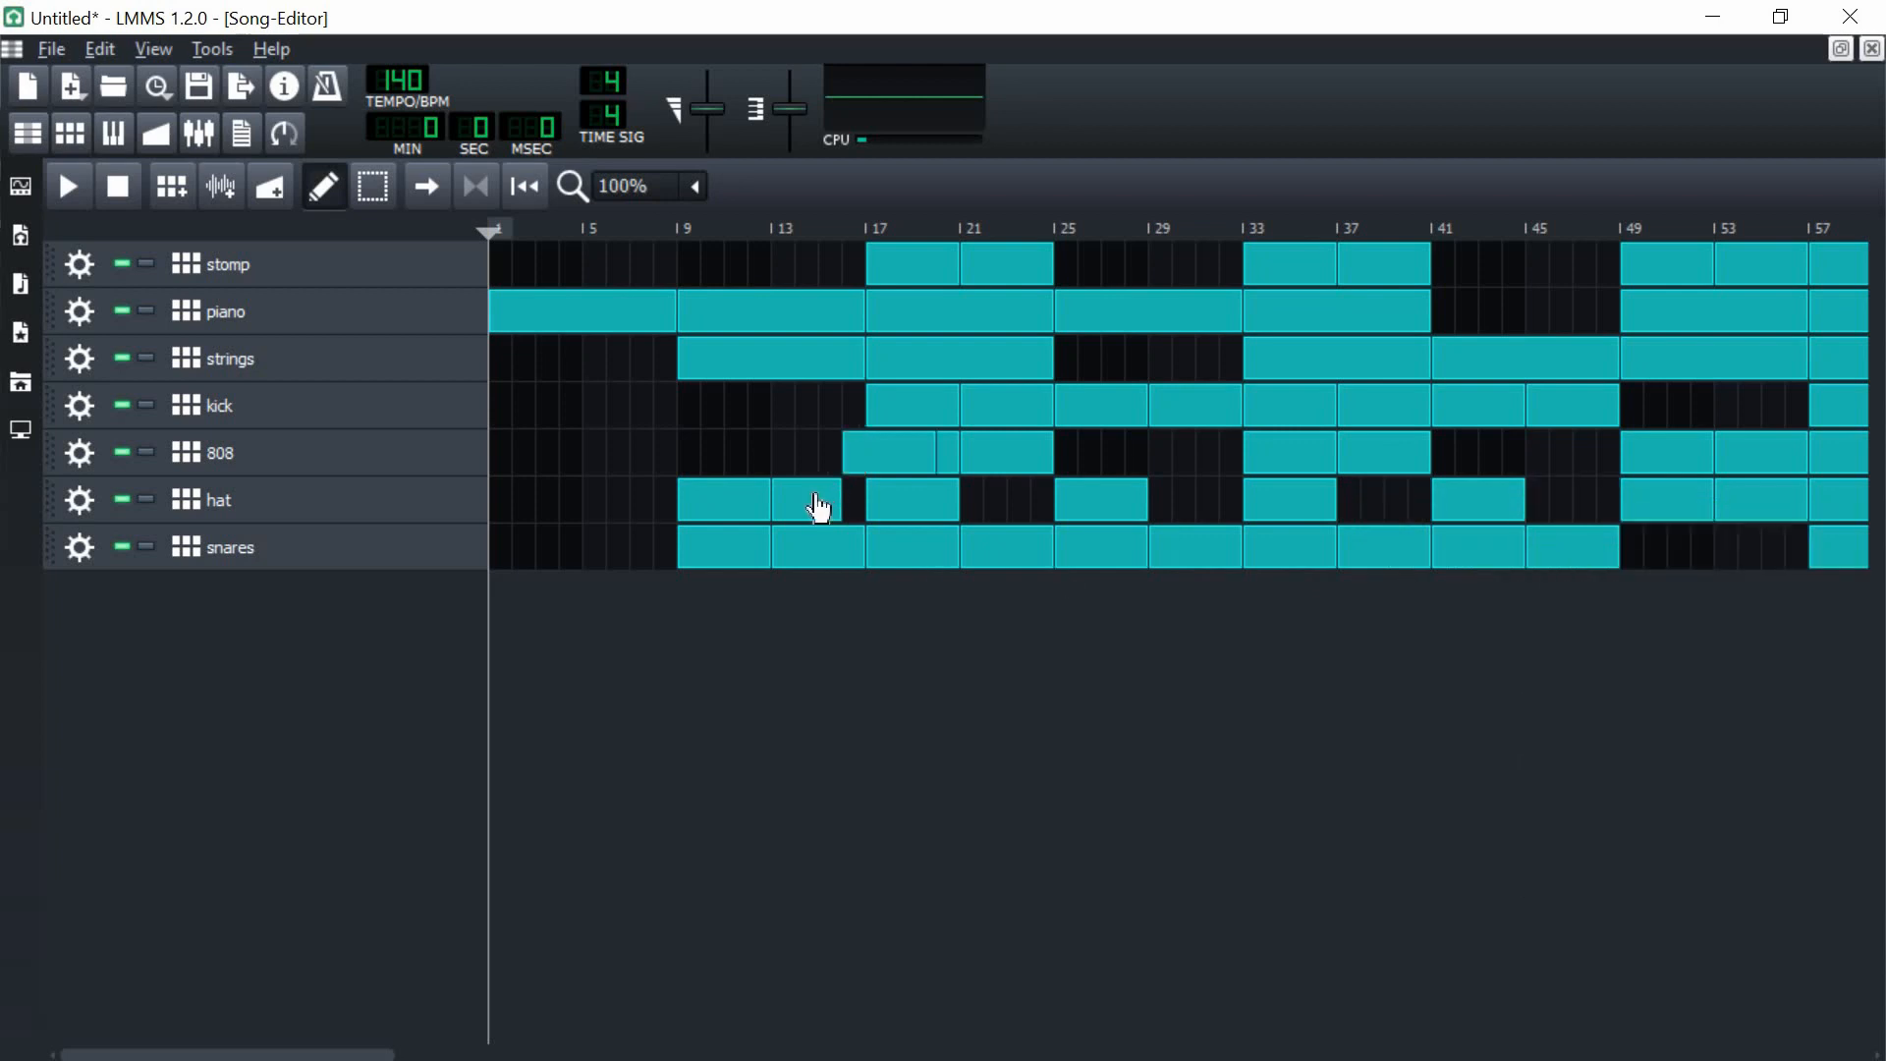
- Undo the stray 808 block placement at bar 16 and play the song from the beginning
key("ctrl+z")
key("ctrl+z")
key("ctrl+z")
key("ctrl+z")
key("ctrl+z")
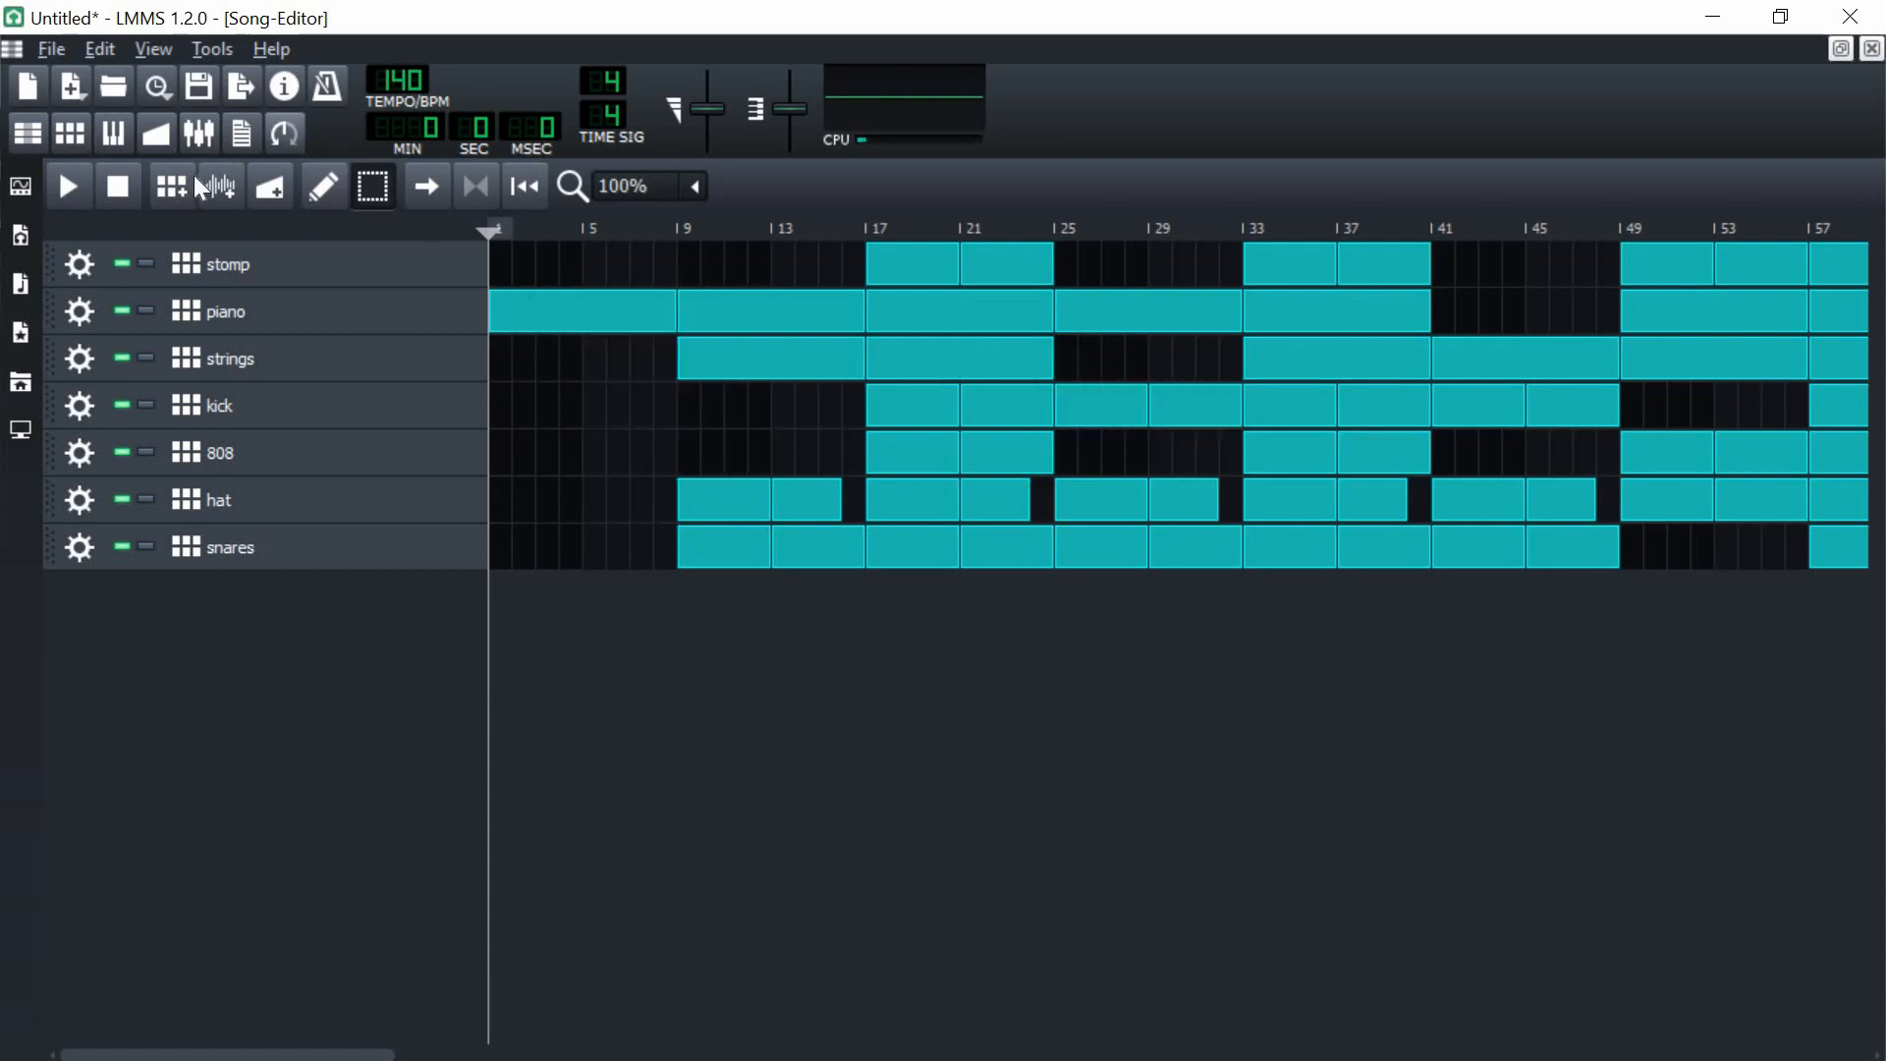
key("space")
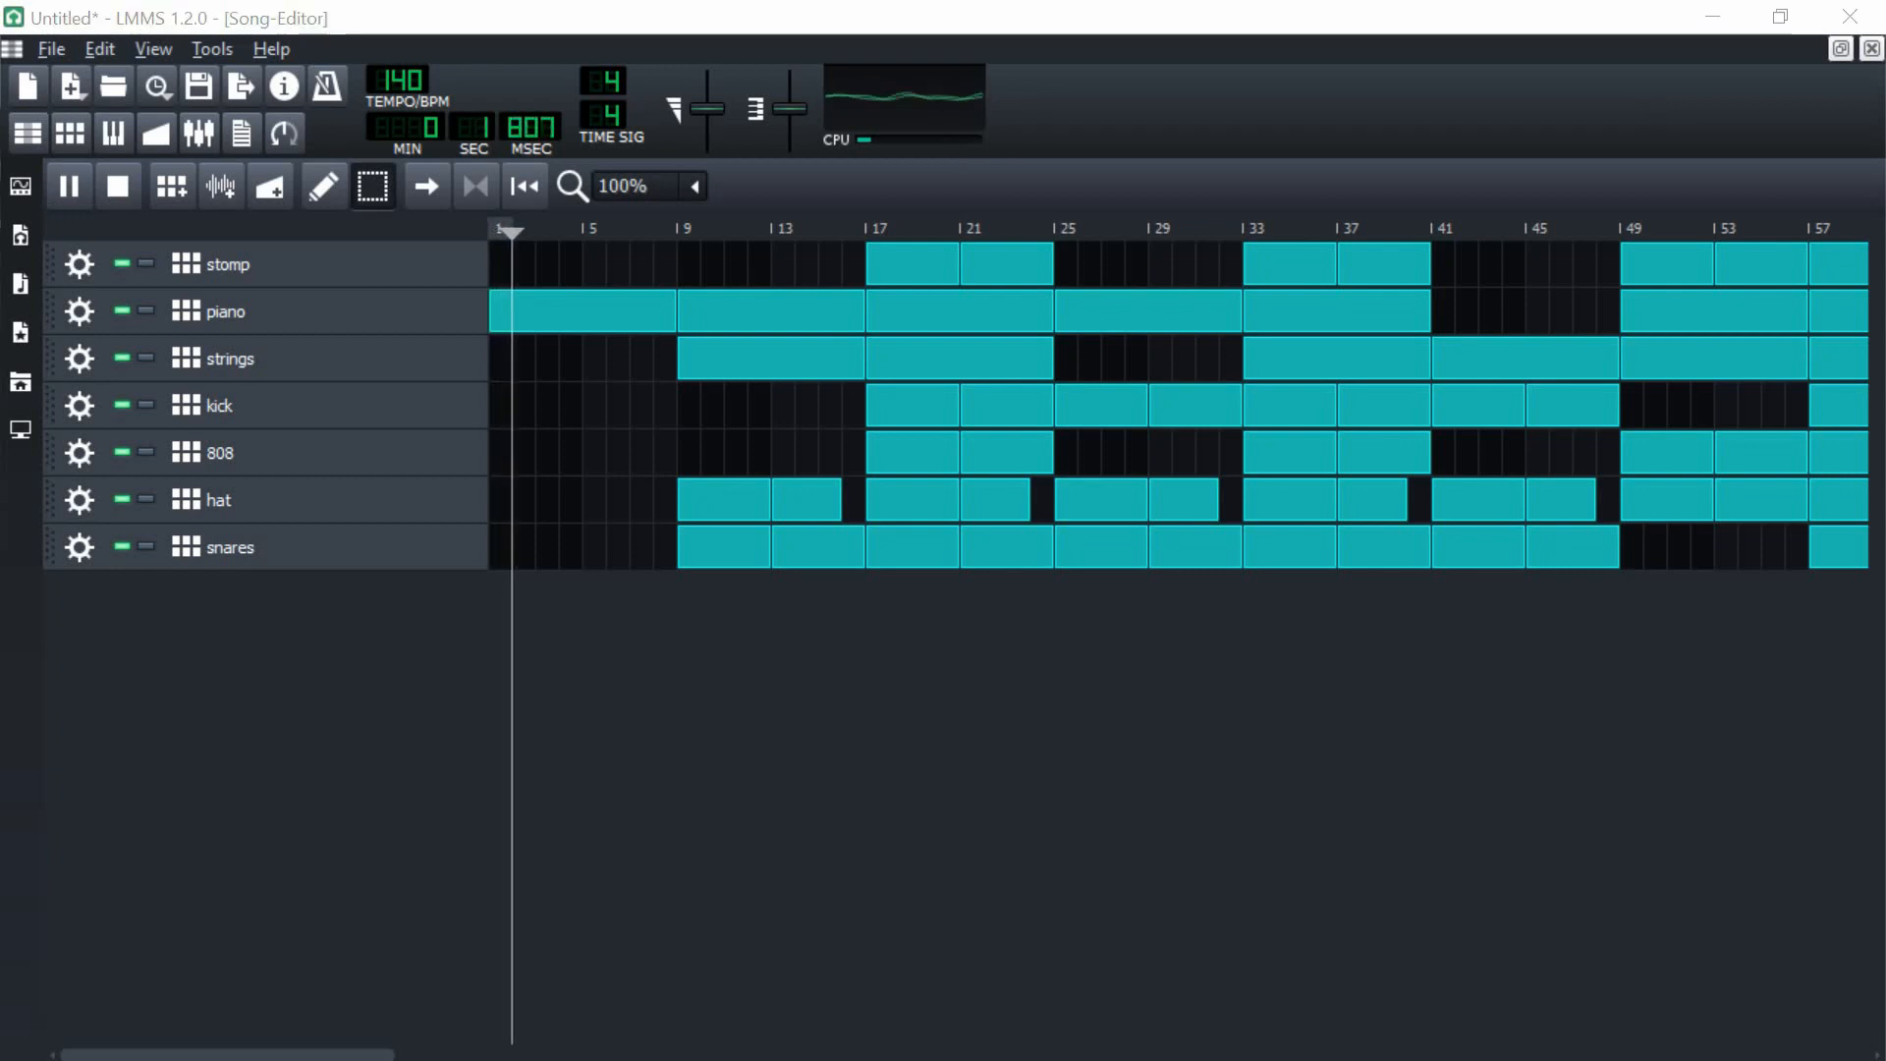